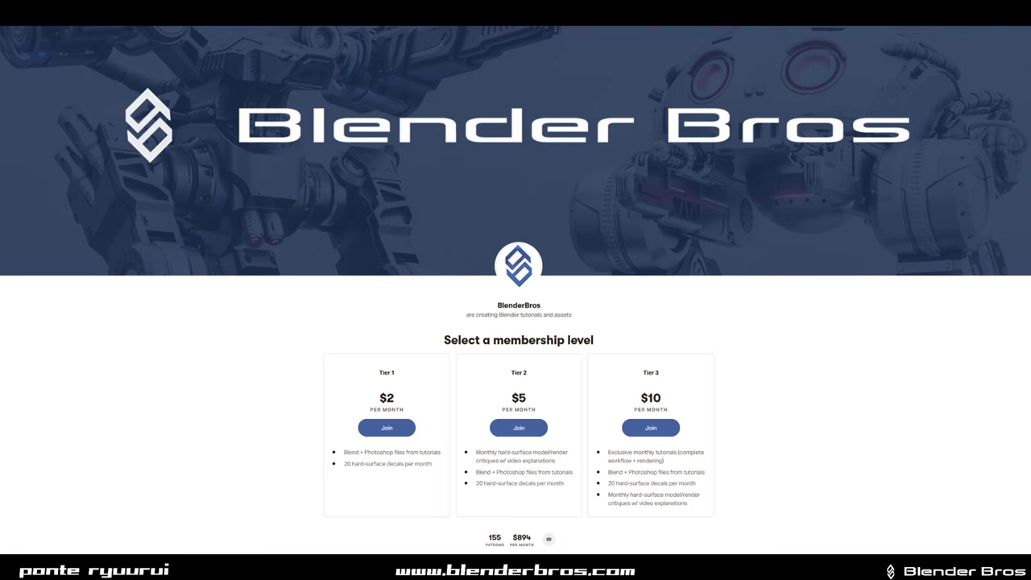
Extract the slab's selected large face as a separate solidified plate using HardOps To_Plate
key(Tab)
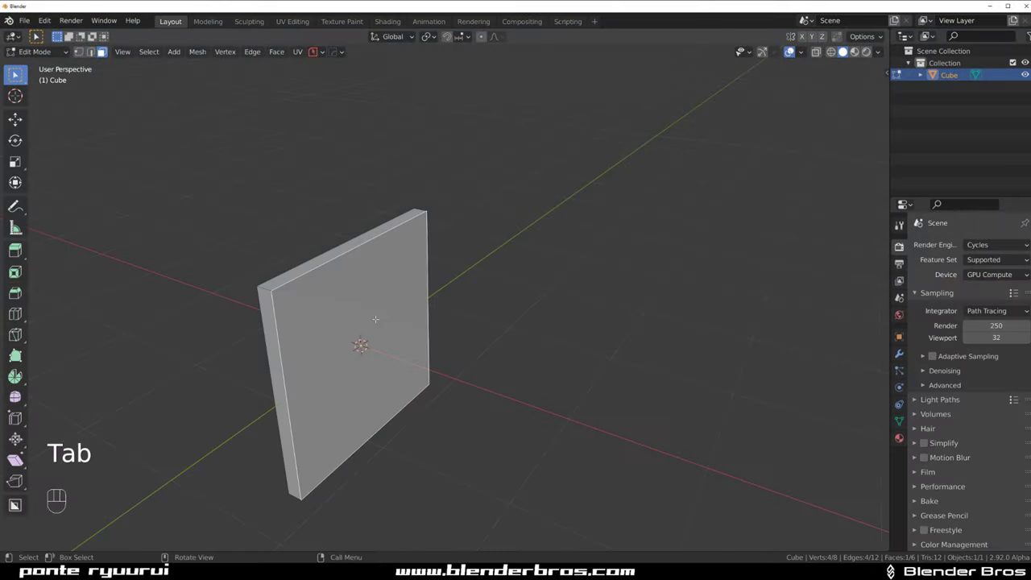
key(q)
shift+click(380, 264)
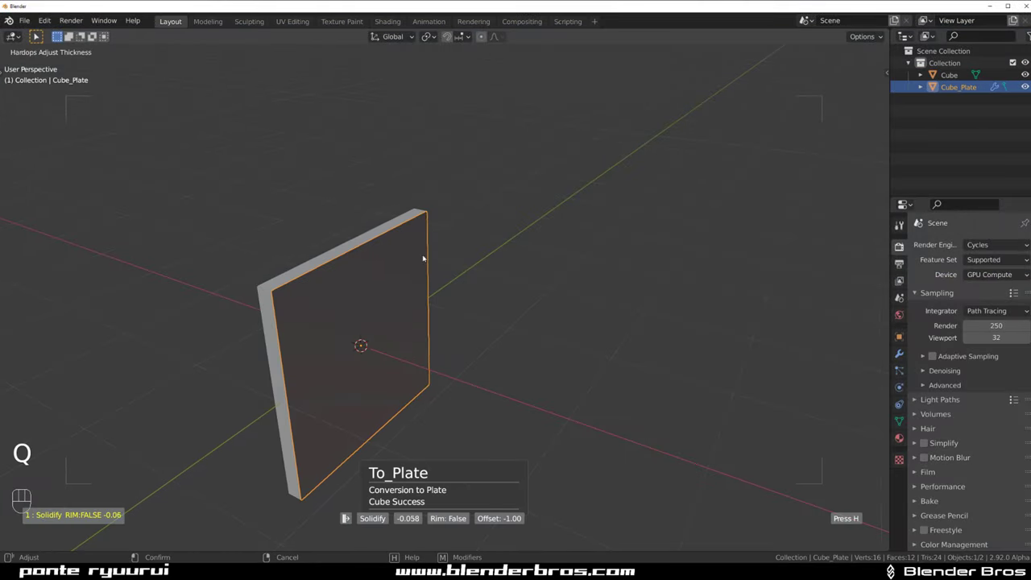
click(387, 269)
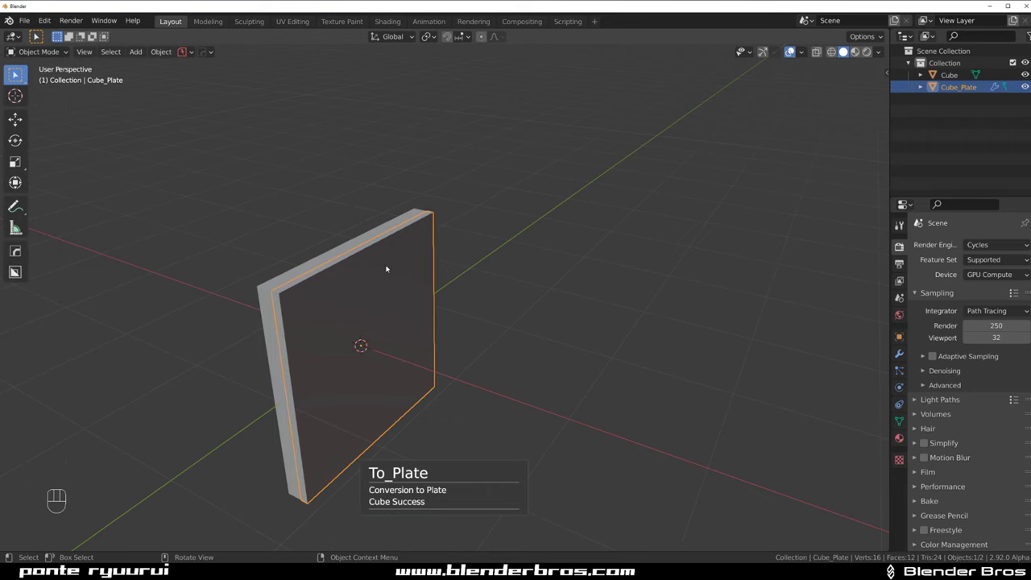
Apply the scale of both the slab and the plate
middle_drag(386, 269, 406, 267)
key(a)
key(ctrl+a)
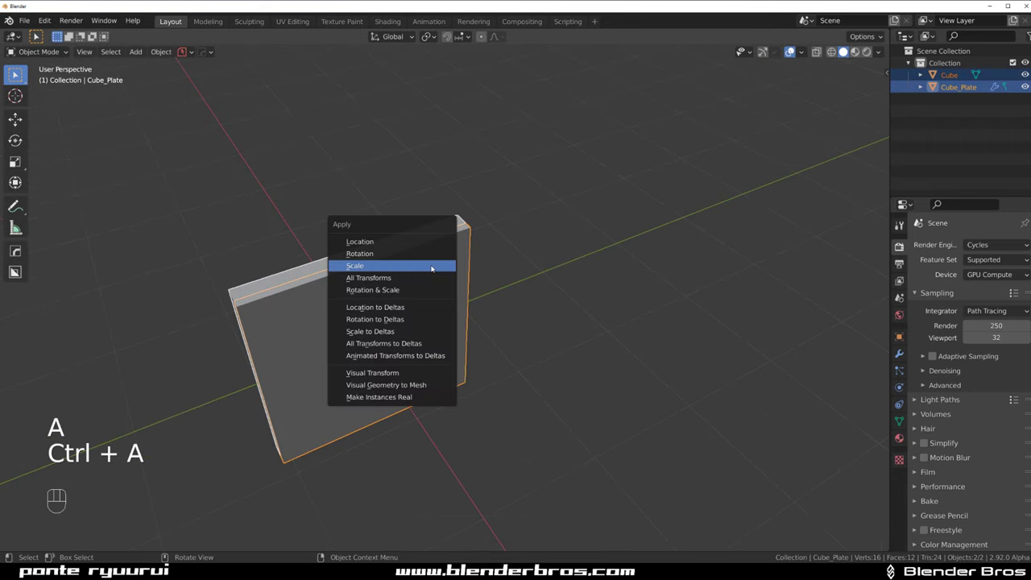
click(405, 268)
Set the Solidify thickness of Cube_Plate to about -0.05 using the HardOps Solidify adjustment
middle_drag(405, 303, 446, 282)
scroll(443, 286, down, 1)
click(419, 306)
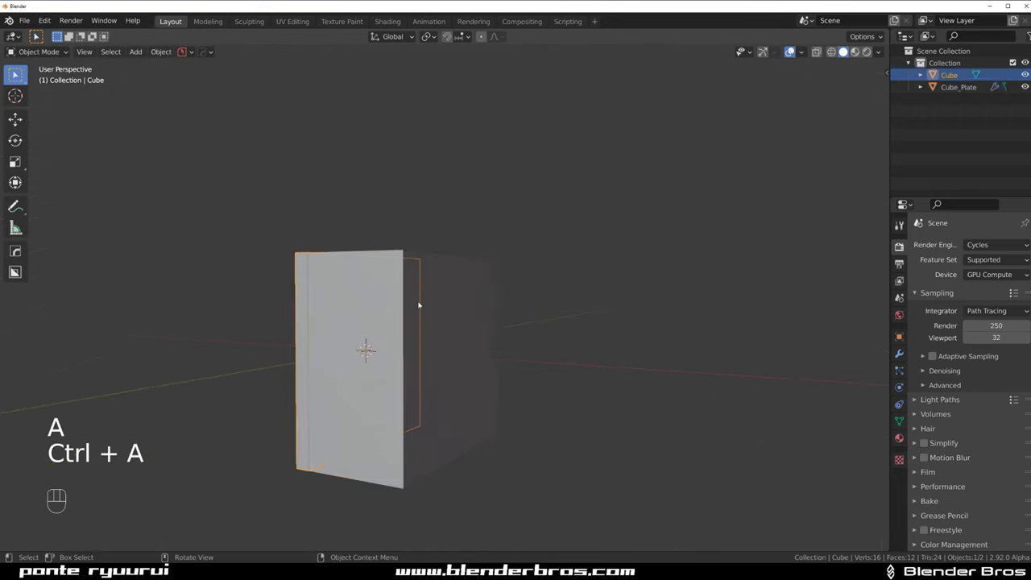
key(q)
middle_drag(352, 323, 462, 292)
click(467, 311)
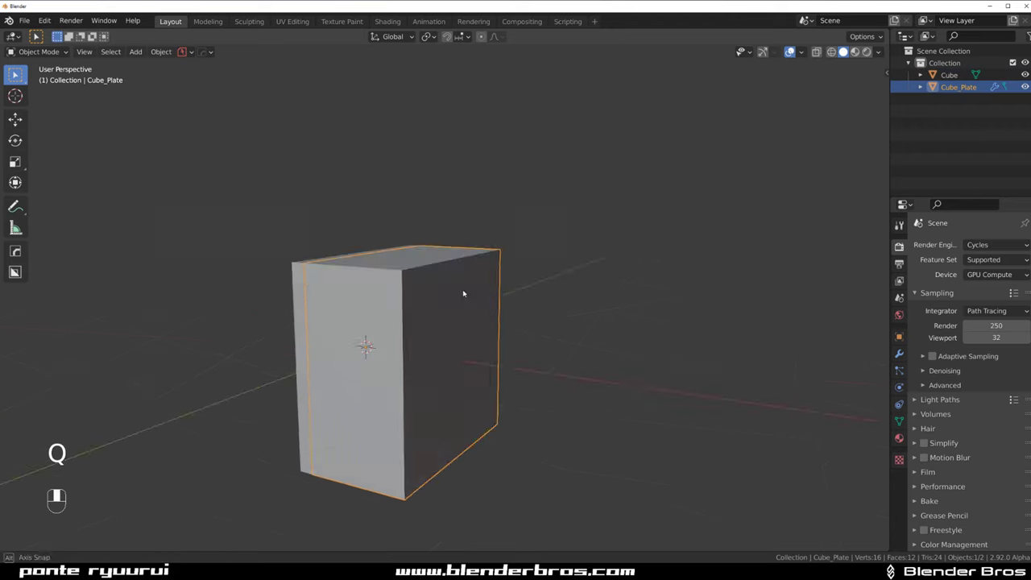
key(q)
mouse_move(465, 369)
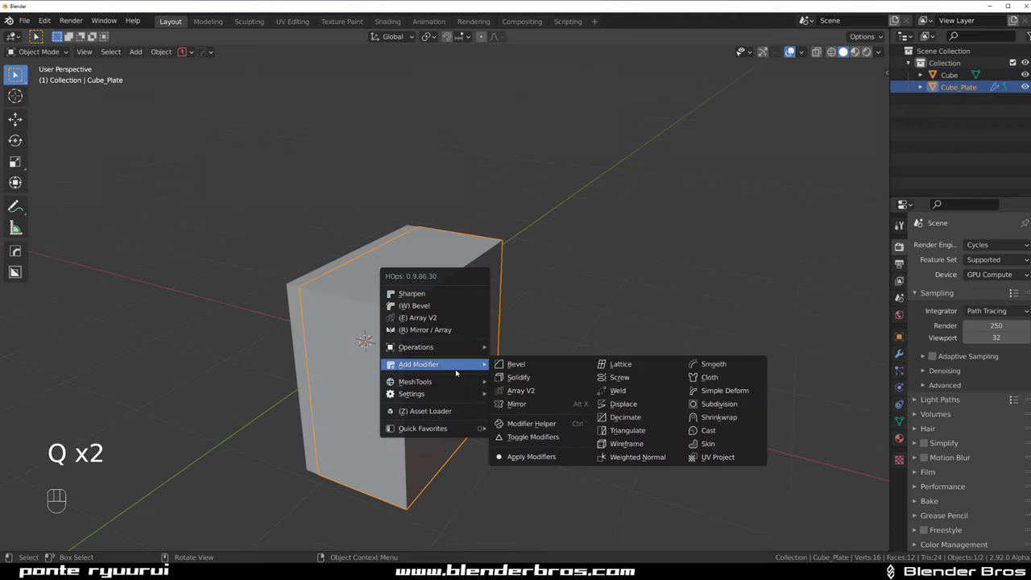
click(521, 385)
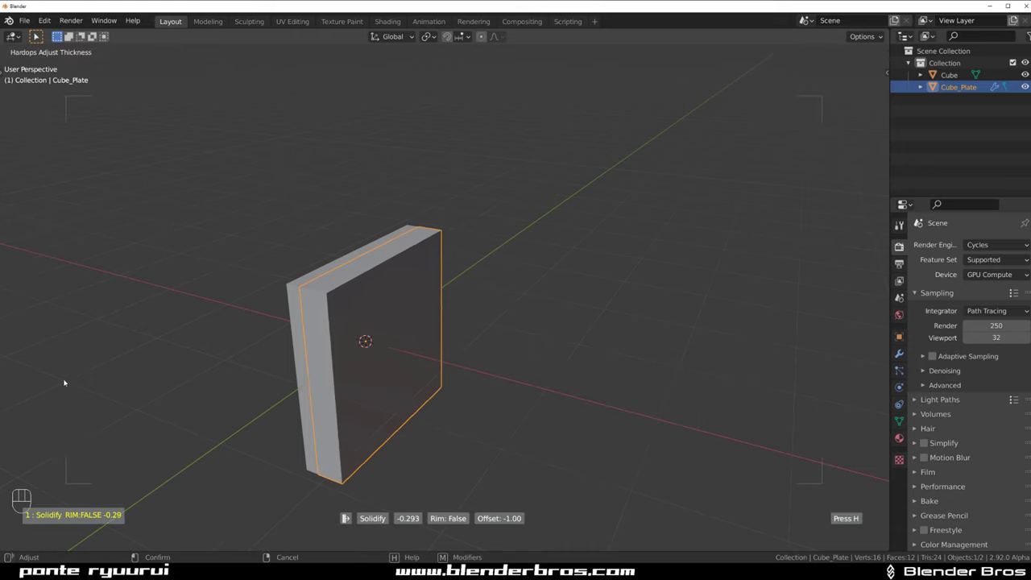
click(674, 382)
key(s)
key(y)
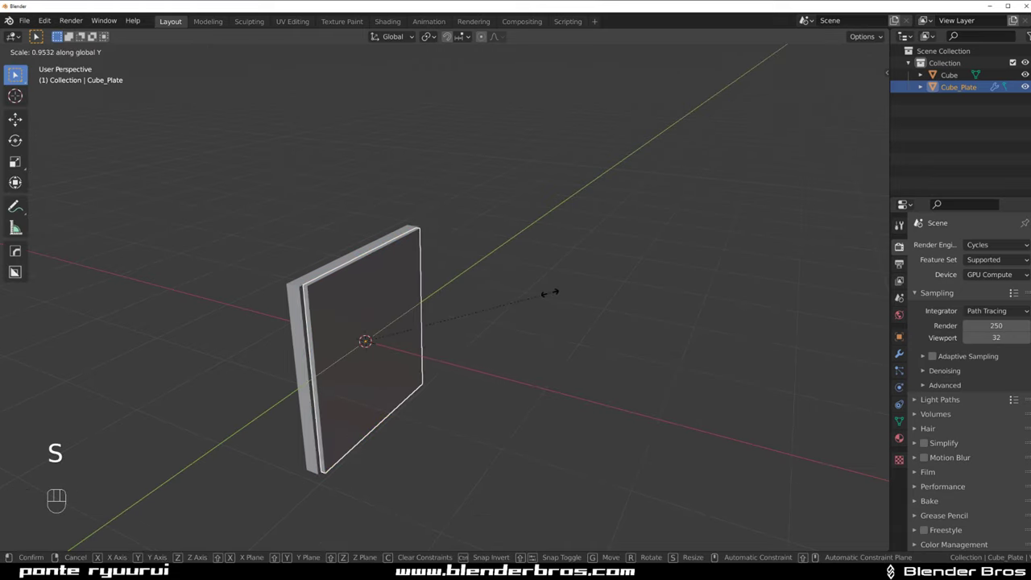
right_click(519, 310)
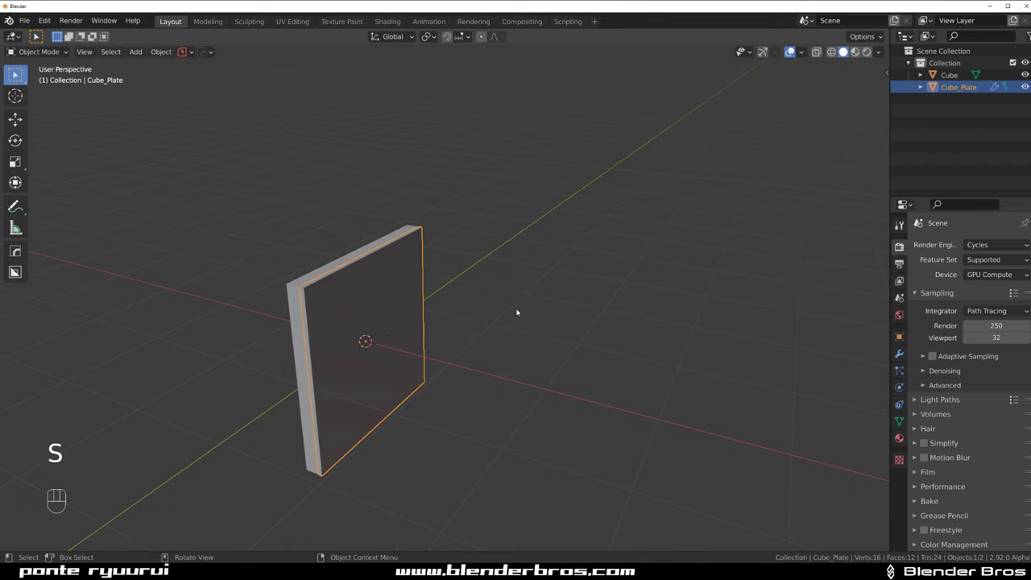
Face the plate in right orthographic view and activate BoxCutter with the Ngon shape in Cut mode
key(grave)
key(grave)
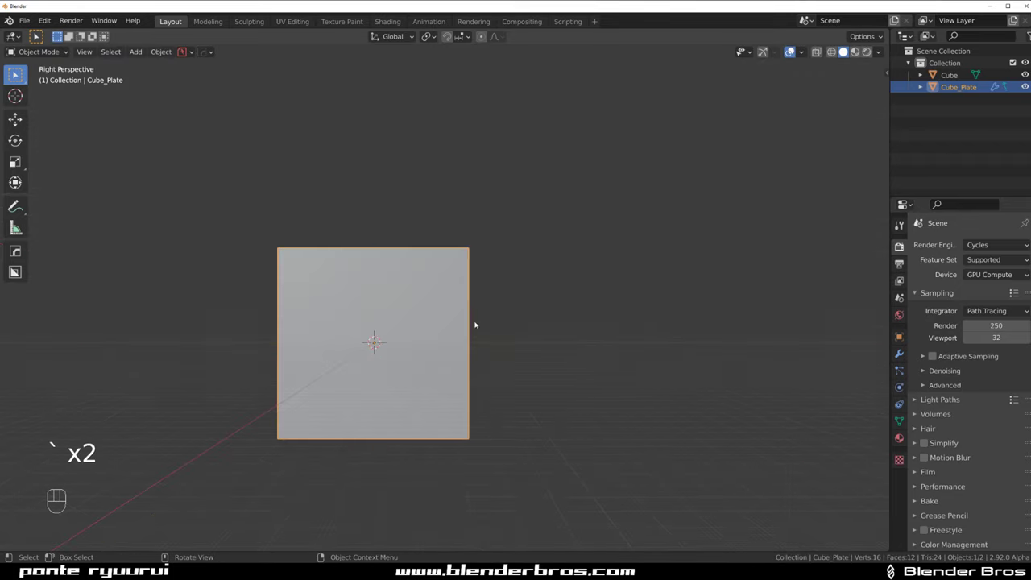
middle_drag(476, 325, 453, 390)
key(grave)
key(grave)
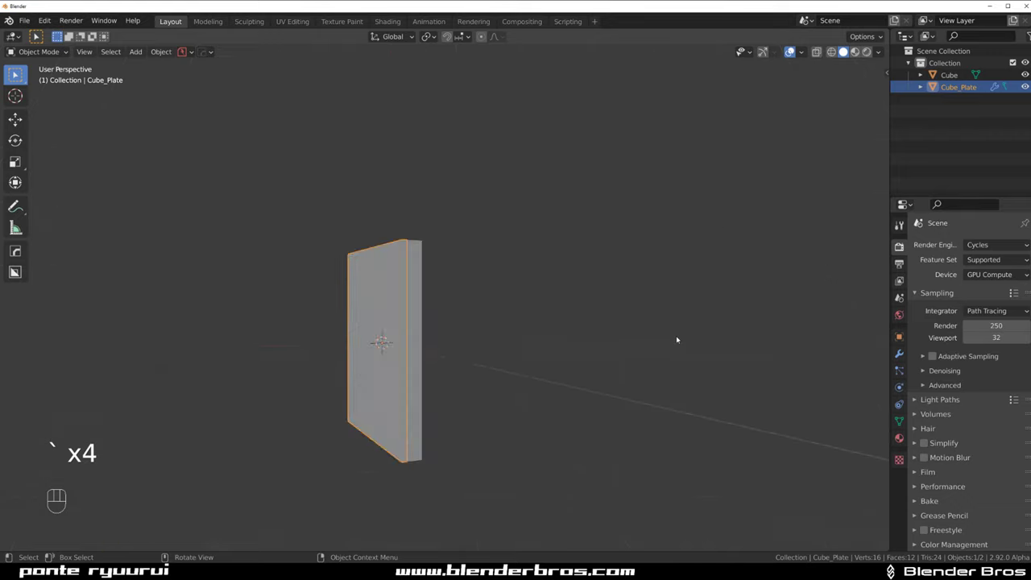
key(KP_5)
key(KP_5)
scroll(195, 448, up, 4)
shift+middle_drag(328, 360, 384, 321)
scroll(384, 322, down, 1)
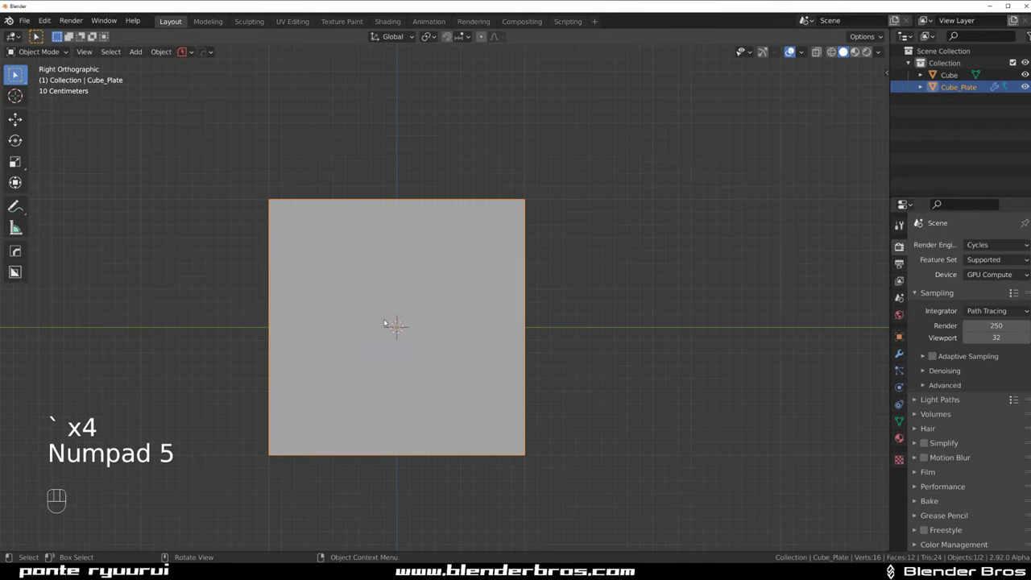
key(shift+v)
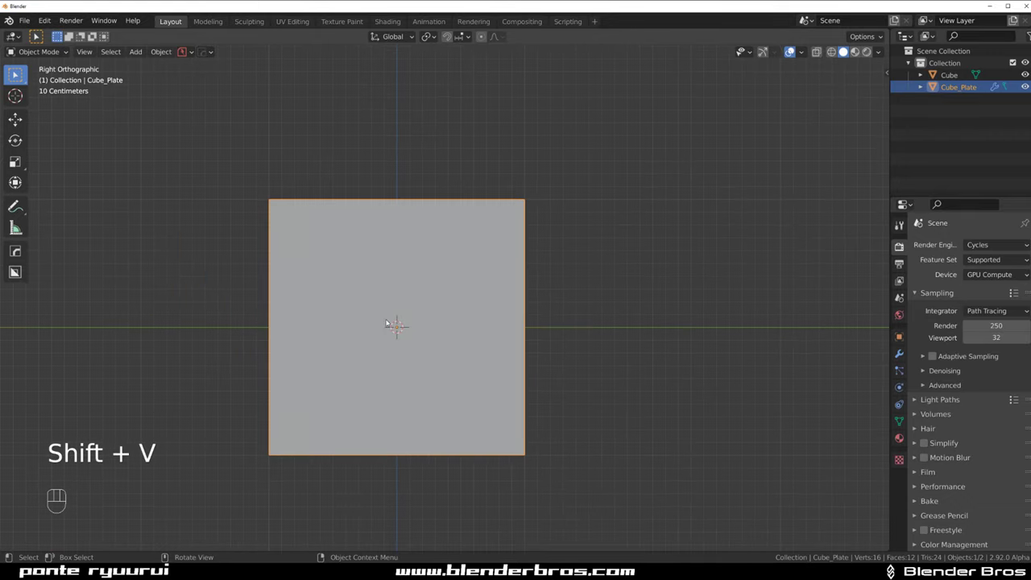
key(shift+v)
key(alt+w)
key(shift+v)
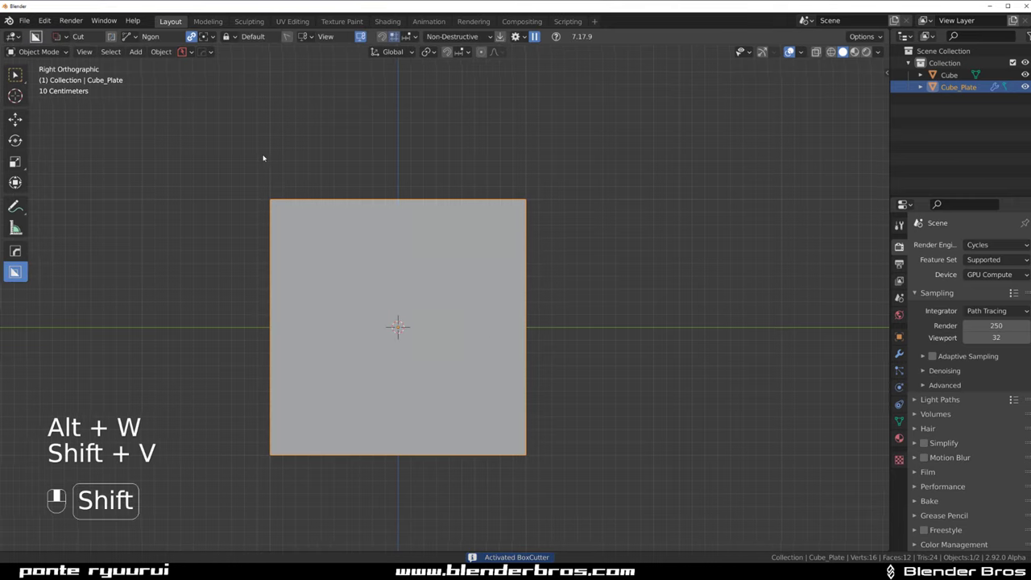
key(d)
shift+middle_drag(321, 201, 373, 207)
drag(323, 161, 321, 276)
right_click(320, 274)
drag(305, 160, 305, 264)
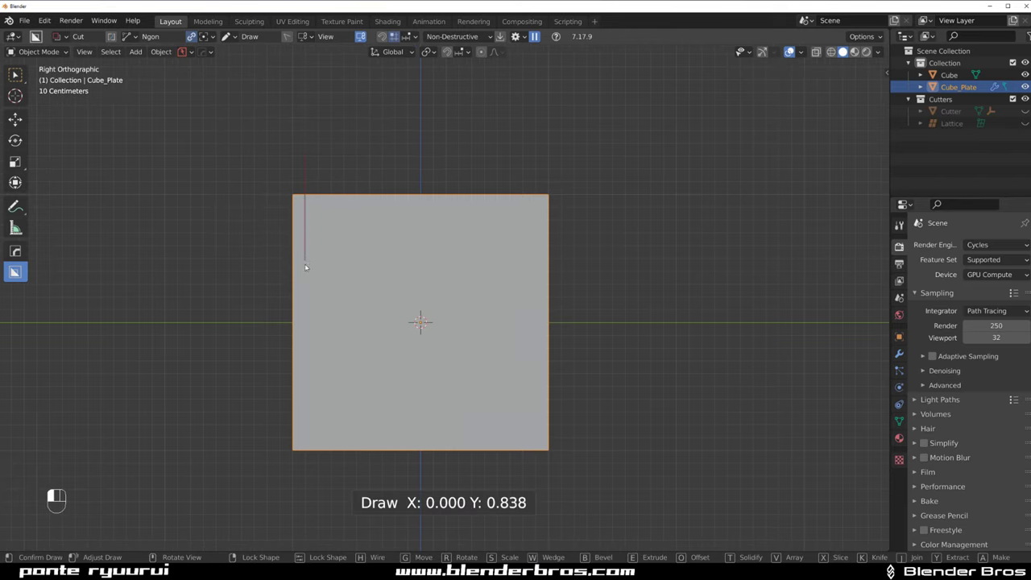
right_click(305, 307)
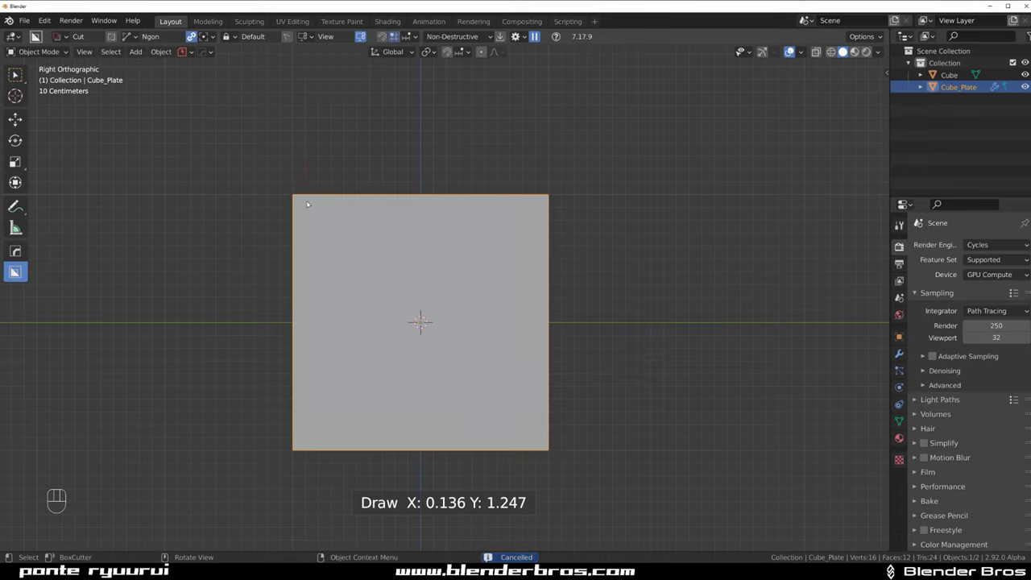
Cut a stepped, angled profile along the full height of the plate's negative Y edge with an Ngon cutter
click(306, 194)
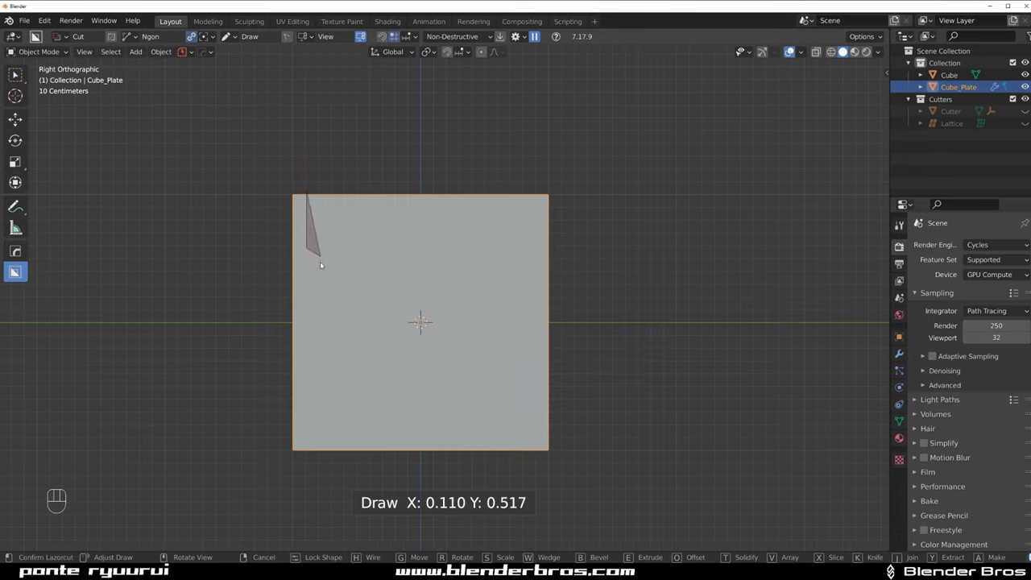
click(319, 389)
click(302, 413)
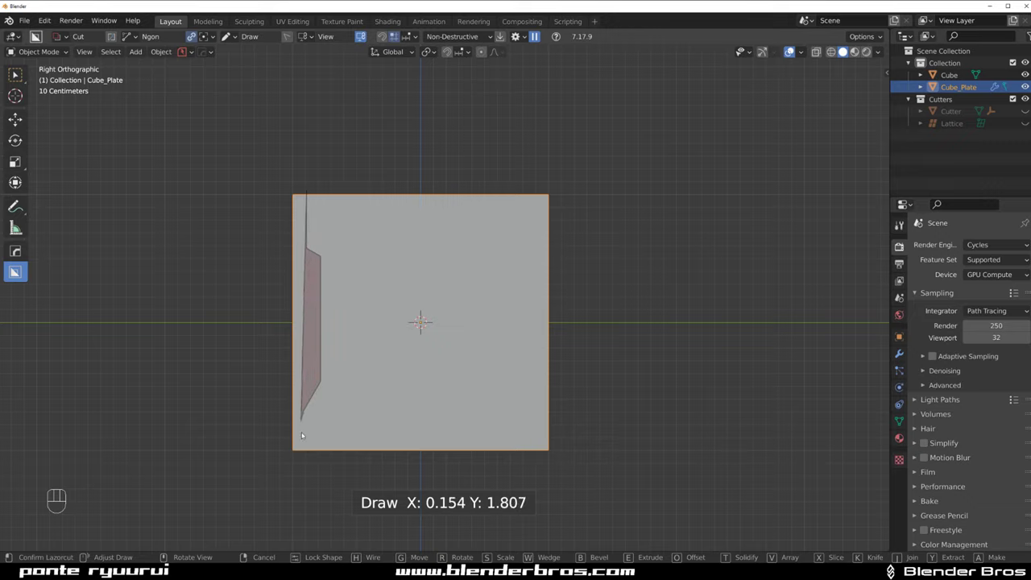
click(299, 481)
click(243, 463)
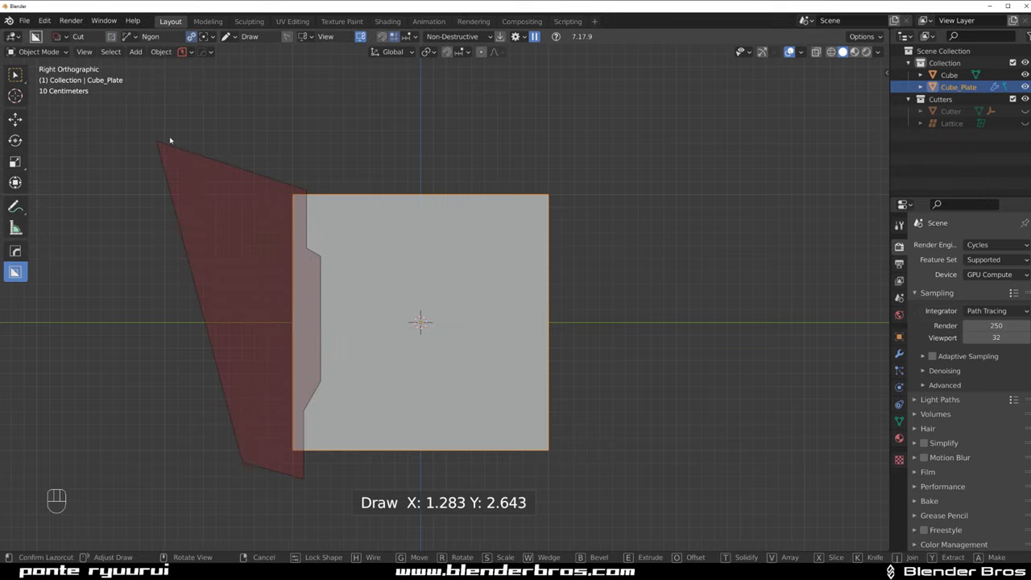
click(169, 140)
Mirror the plate's edge cut across the Y axis onto the opposite side with the HardOps mirror gizmo
key(alt+x)
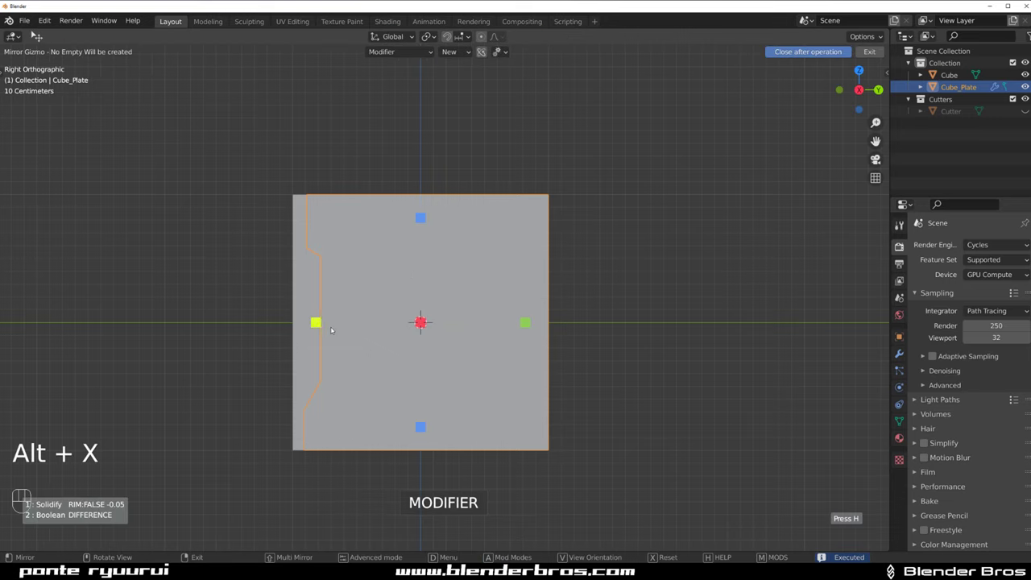
click(316, 326)
mouse_move(465, 267)
middle_down()
mouse_move(490, 318)
mouse_move(461, 277)
mouse_move(427, 279)
mouse_move(355, 244)
mouse_move(375, 348)
mouse_move(403, 298)
mouse_move(467, 278)
middle_up()
Return to the right orthographic view of the plate and switch the BoxCutter shape to Box
key(KP_5)
key(KP_5)
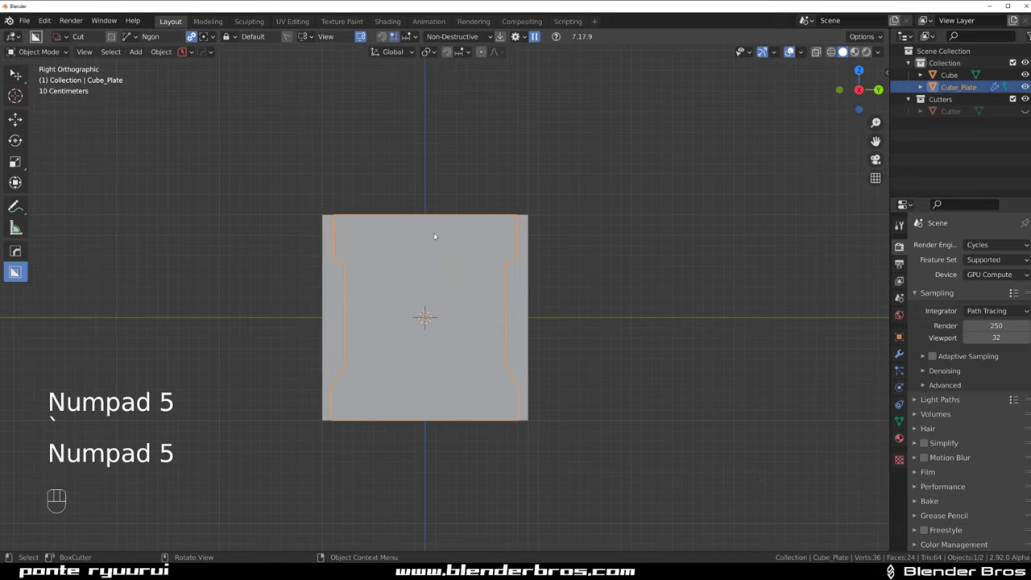
scroll(435, 236, up, 2)
shift+middle_drag(273, 199, 300, 245)
key(d)
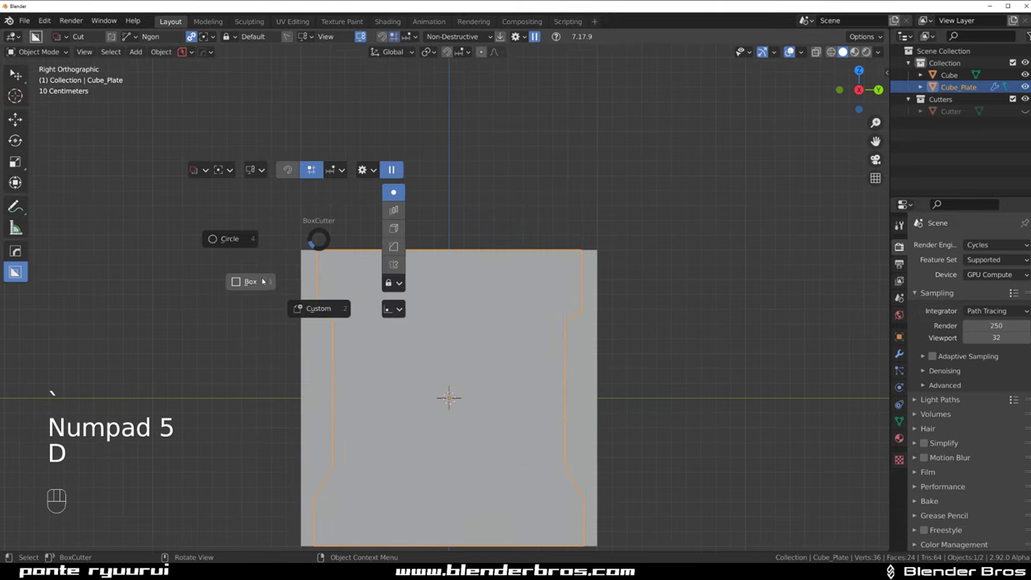
click(261, 281)
Enter edit mode on the plate and align the view squarely to its selected face with Align View from ST3 Mesh Tools
key(Tab)
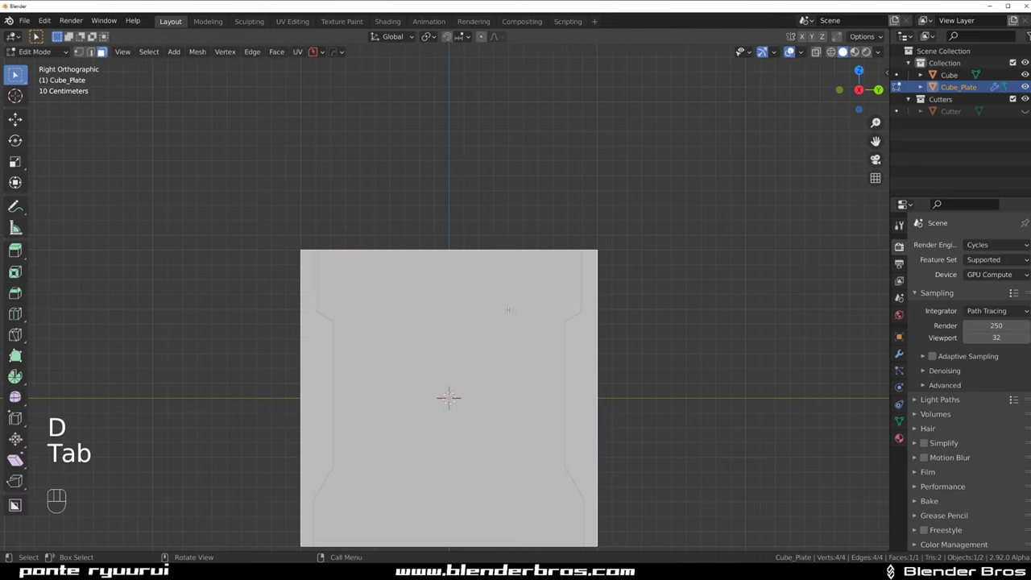
middle_drag(488, 309, 546, 389)
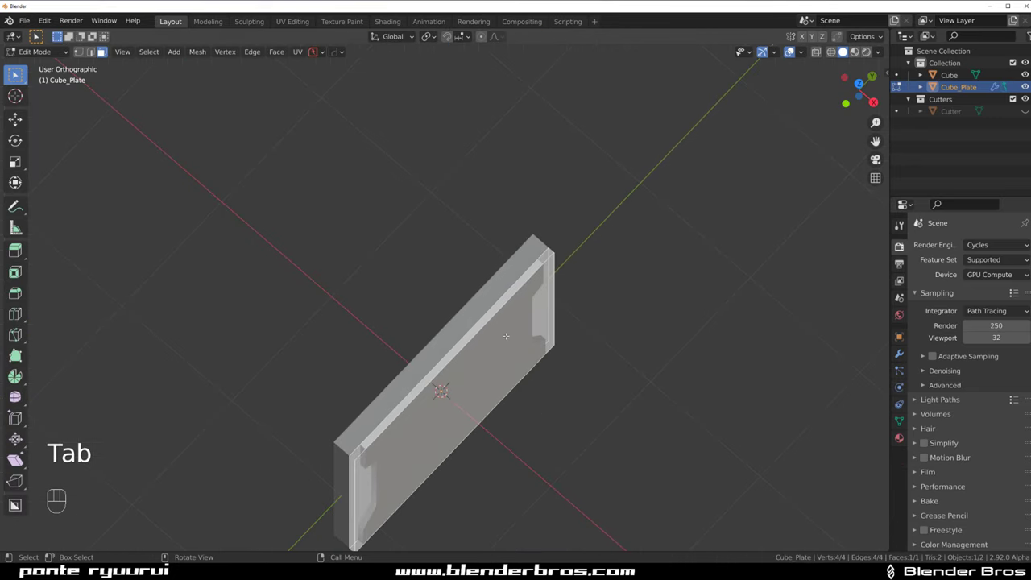
key(ctrl+q)
key(q)
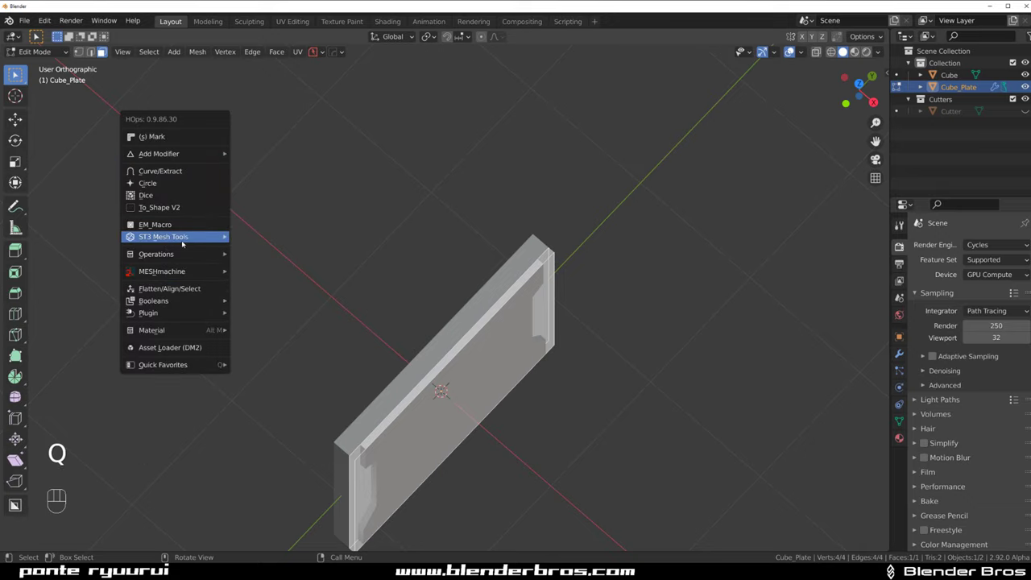
mouse_move(185, 242)
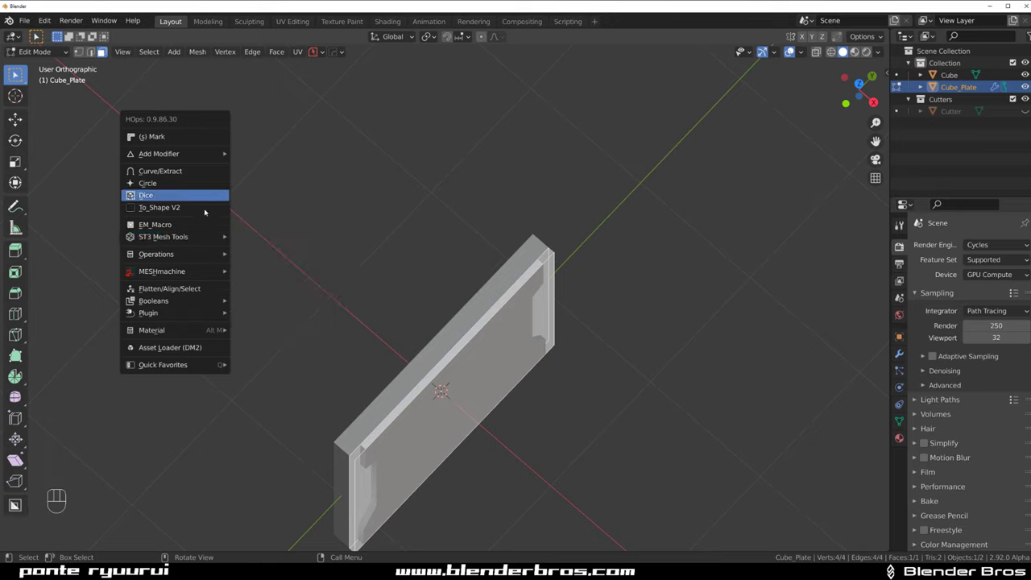
mouse_move(188, 262)
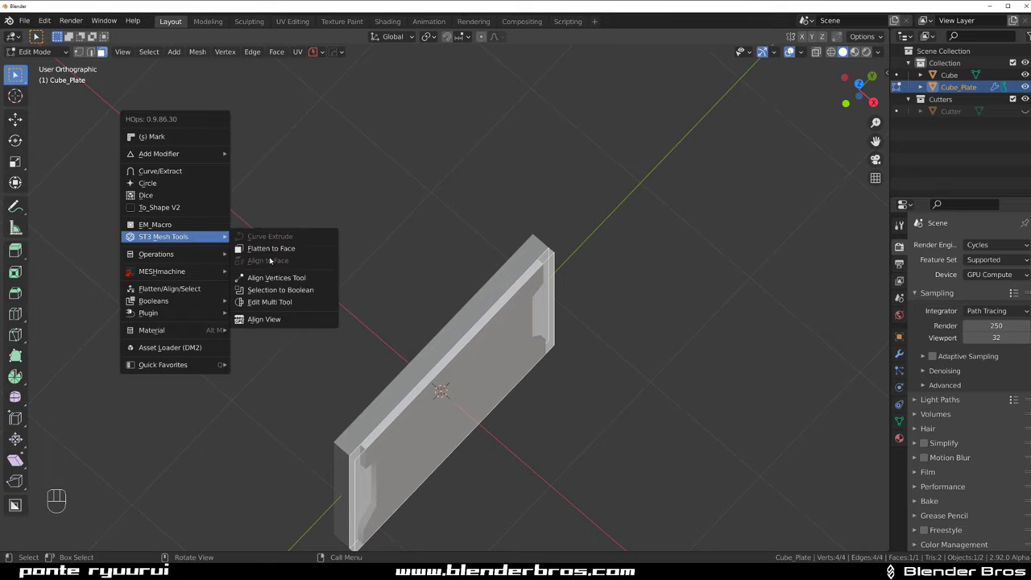
right_click(283, 320)
click(283, 340)
key(Escape)
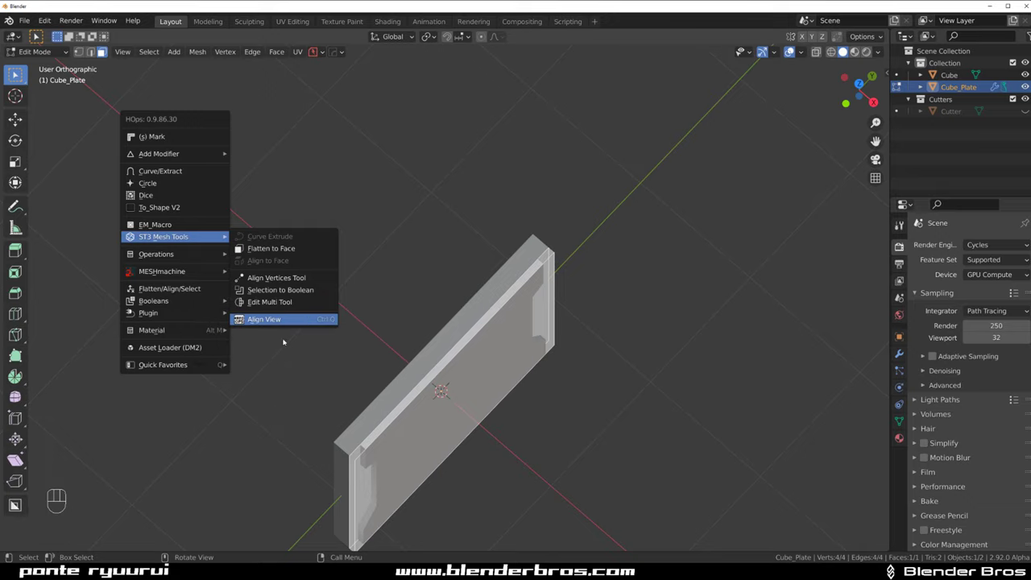
key(ctrl+q)
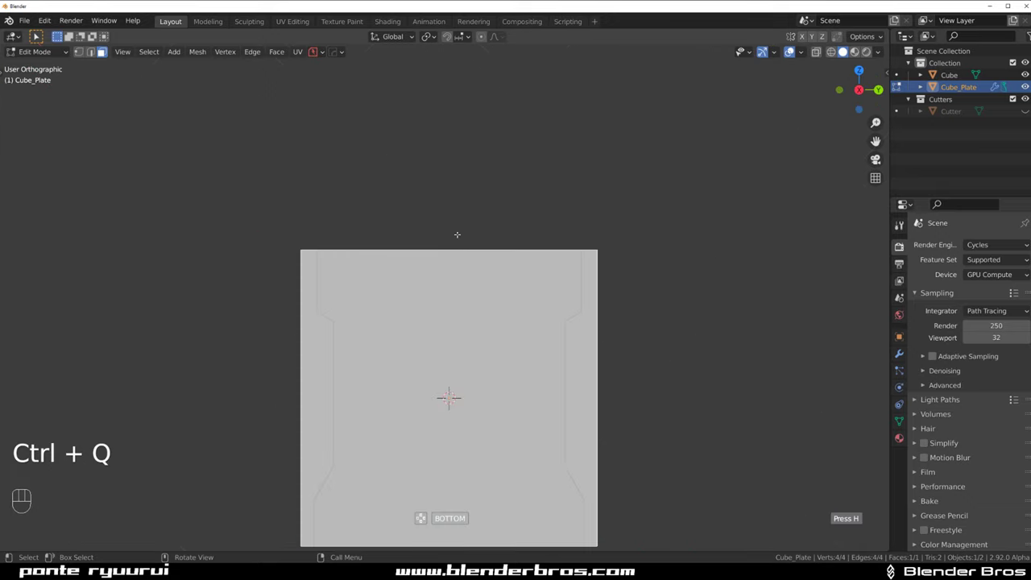
shift+middle_drag(456, 235, 462, 170)
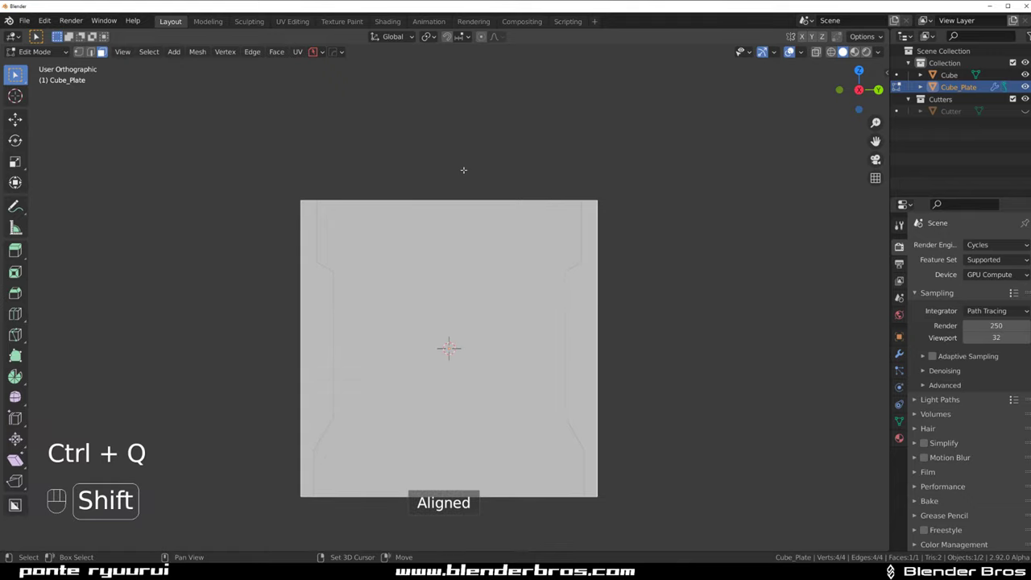
Run Align View on the plate's face again, cycle through its orientations and accept a tilted one
key(ctrl+q)
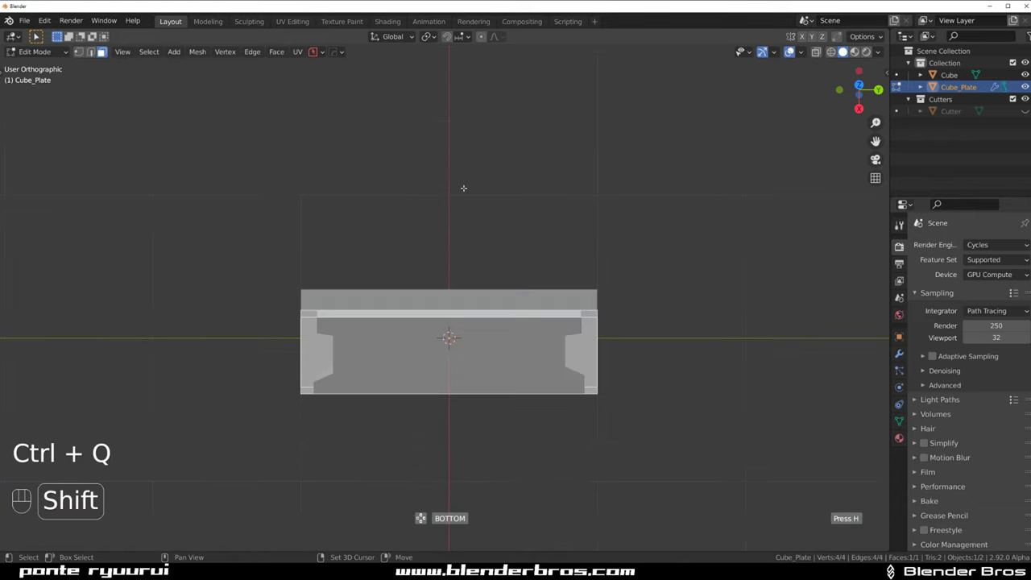
shift+scroll(463, 190, down, 8)
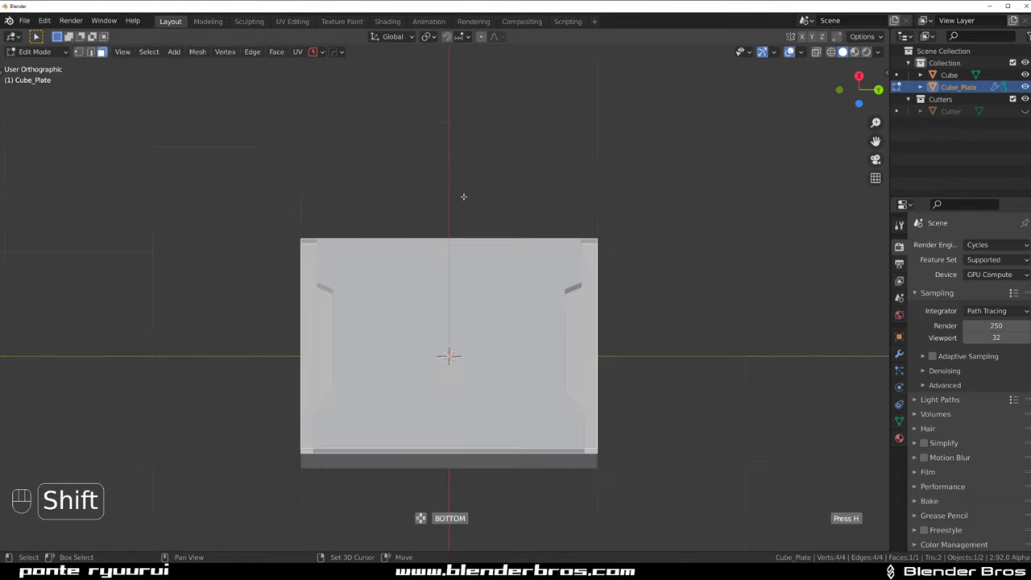
click(463, 198)
scroll(463, 198, up, 2)
shift+middle_drag(463, 198, 483, 255)
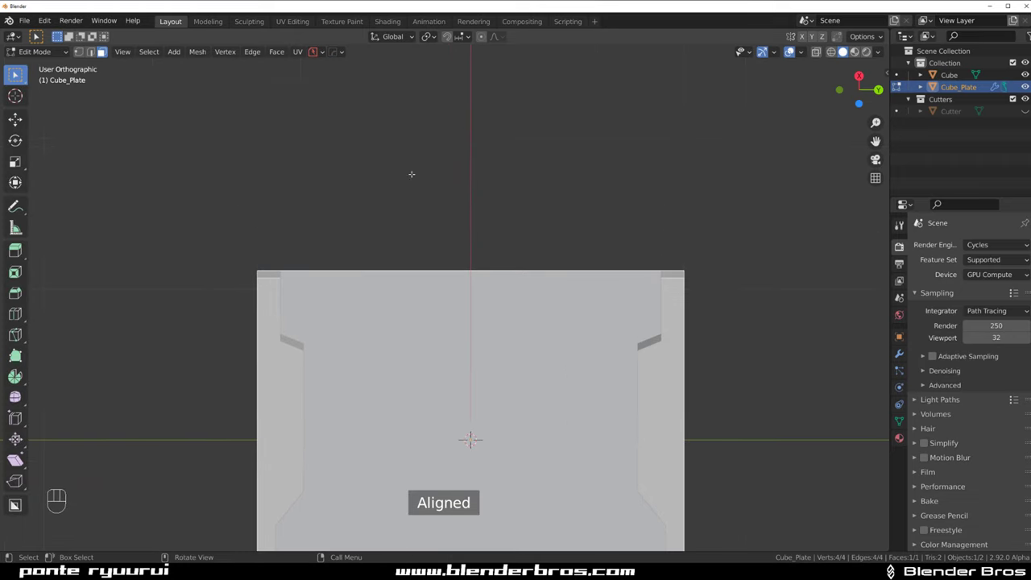
Leave edit mode and cut a small BoxCutter box notch into the plate's top edge, left of its centre
key(Tab)
key(d)
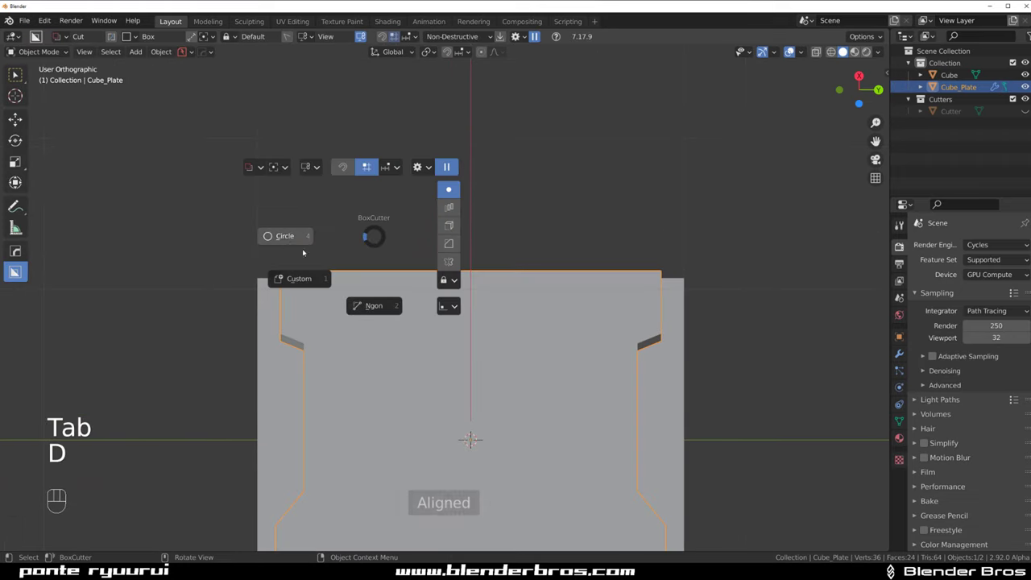
drag(337, 259, 398, 275)
middle_drag(416, 213, 417, 328)
scroll(425, 294, down, 3)
middle_drag(425, 294, 545, 240)
key(KP_5)
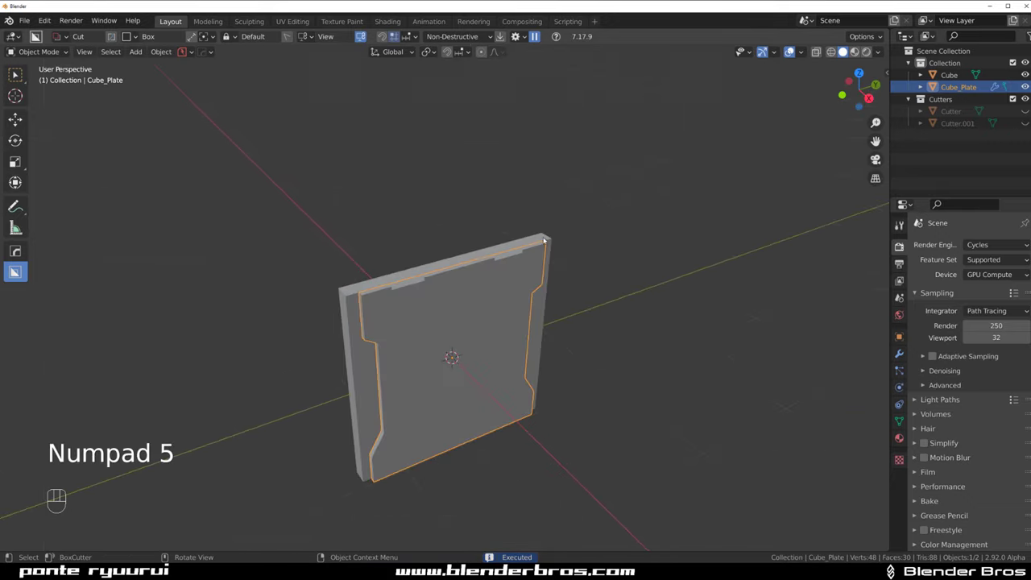
Enter edit mode on the plate and run Align View on its face, cycling to a tilted orientation looking from below
middle_drag(484, 287, 457, 299)
key(Tab)
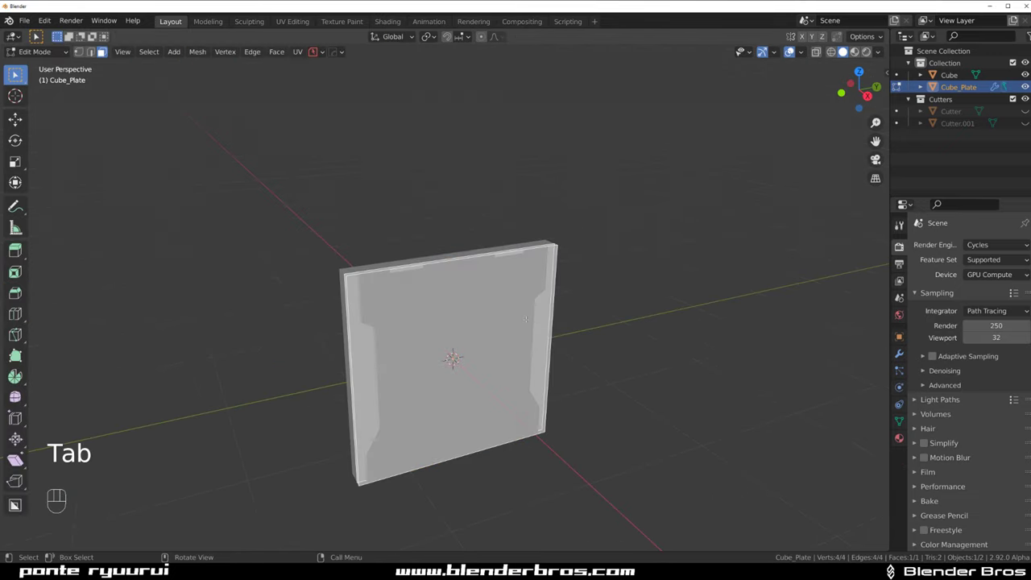
key(ctrl+q)
shift+scroll(495, 320, down, 2)
shift+scroll(495, 320, up, 3)
shift+scroll(495, 320, down, 3)
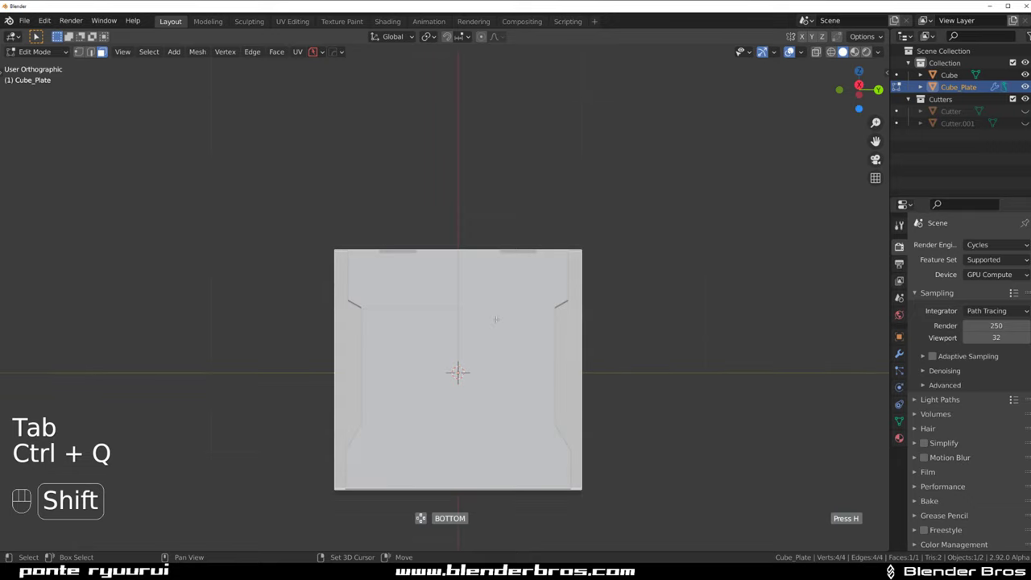
shift+scroll(497, 320, up, 4)
shift+scroll(496, 320, down, 1)
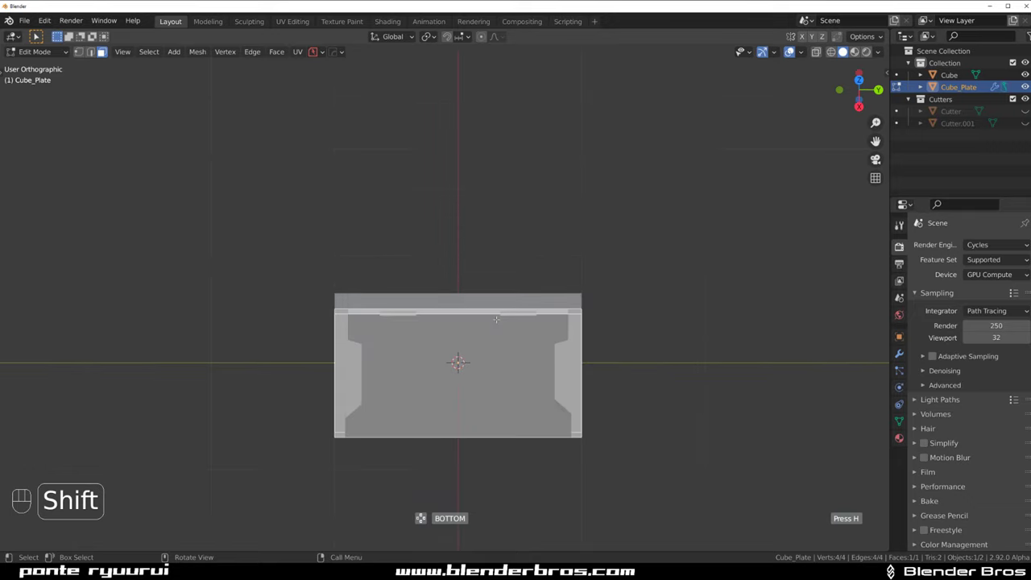
Return to object mode and cut a box notch about 0.140 by 0.117 into the plate's bottom edge, left of centre
key(Tab)
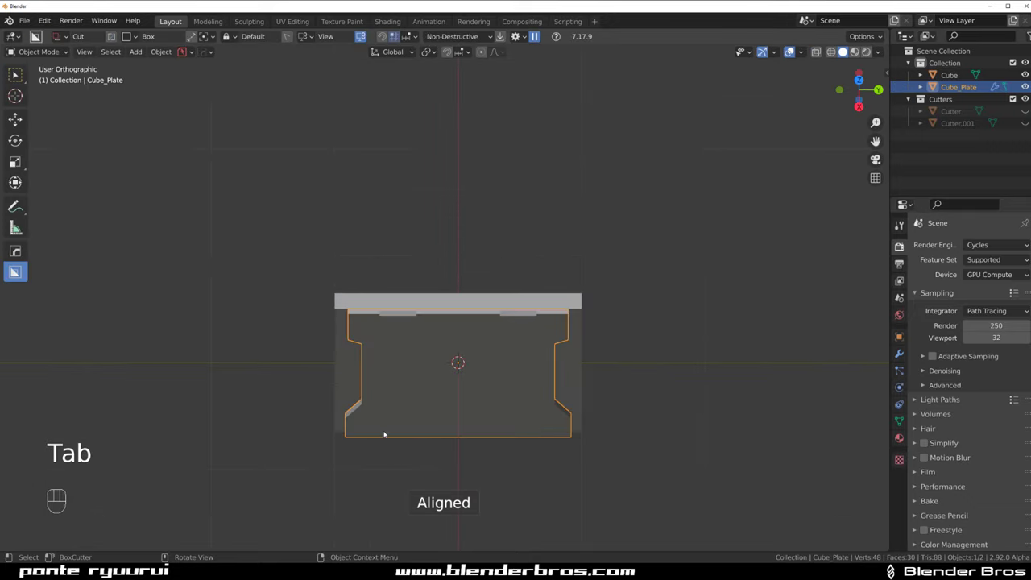
drag(389, 435, 400, 451)
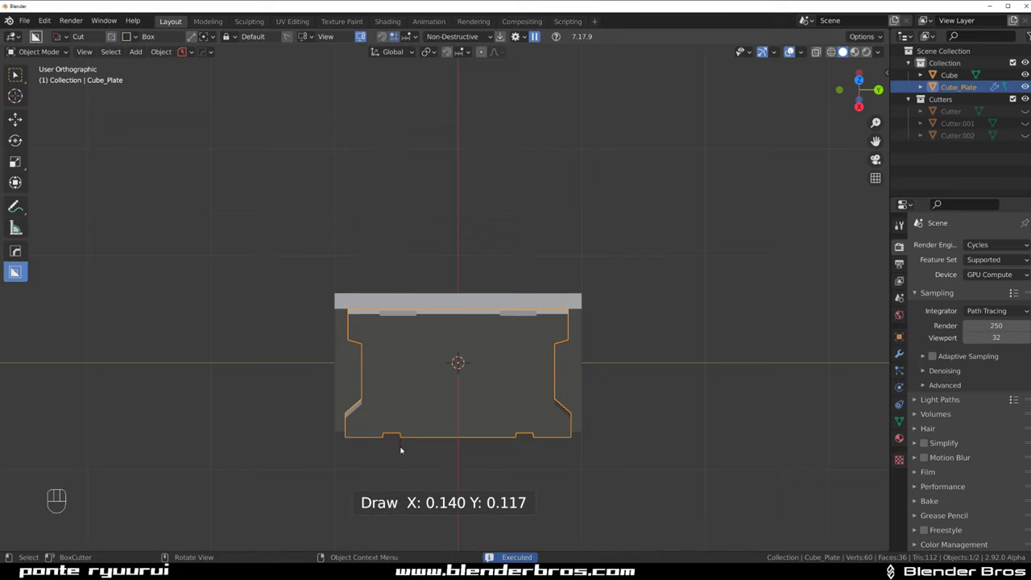
middle_drag(441, 385, 421, 260)
key(KP_5)
scroll(421, 311, up, 4)
scroll(422, 307, down, 4)
In the right orthographic view, draw a BoxCutter box about 0.079 by 0.130 across the plate's upper left side edge
shift+middle_drag(324, 211, 333, 249)
key(grave)
key(KP_5)
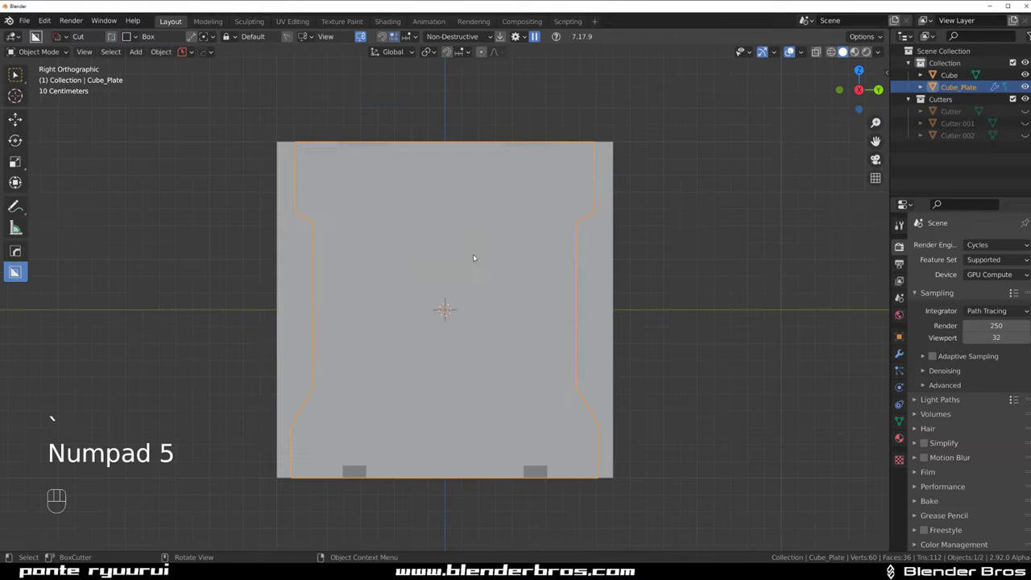
shift+middle_drag(402, 247, 437, 265)
scroll(427, 271, up, 4)
shift+middle_drag(292, 184, 410, 403)
scroll(410, 403, up, 2)
shift+middle_drag(323, 359, 341, 283)
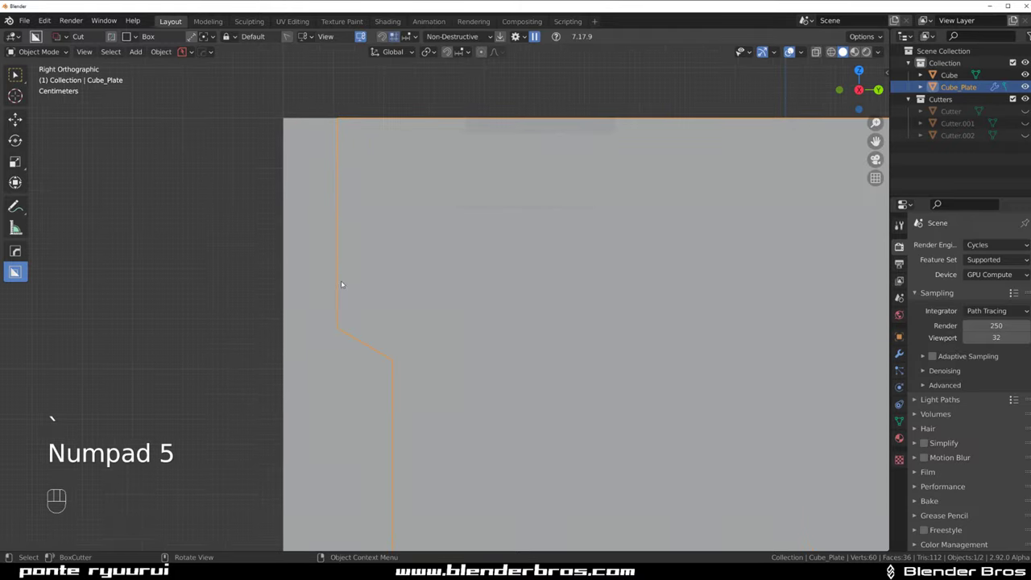
drag(320, 235, 360, 300)
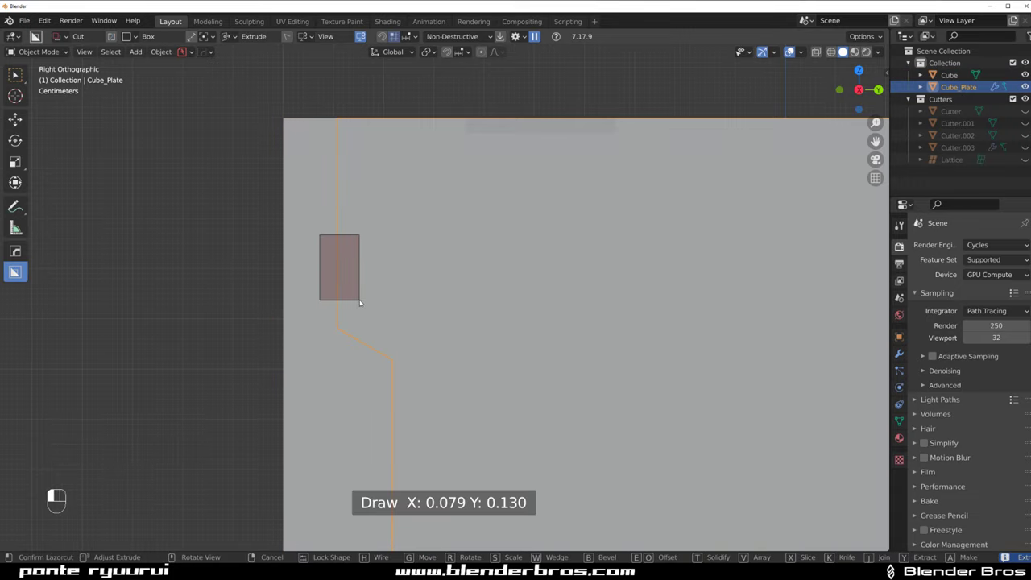
Keep the box shape live, extrude it through the plate and bevel its corners by 0.020
middle_drag(359, 301, 359, 329)
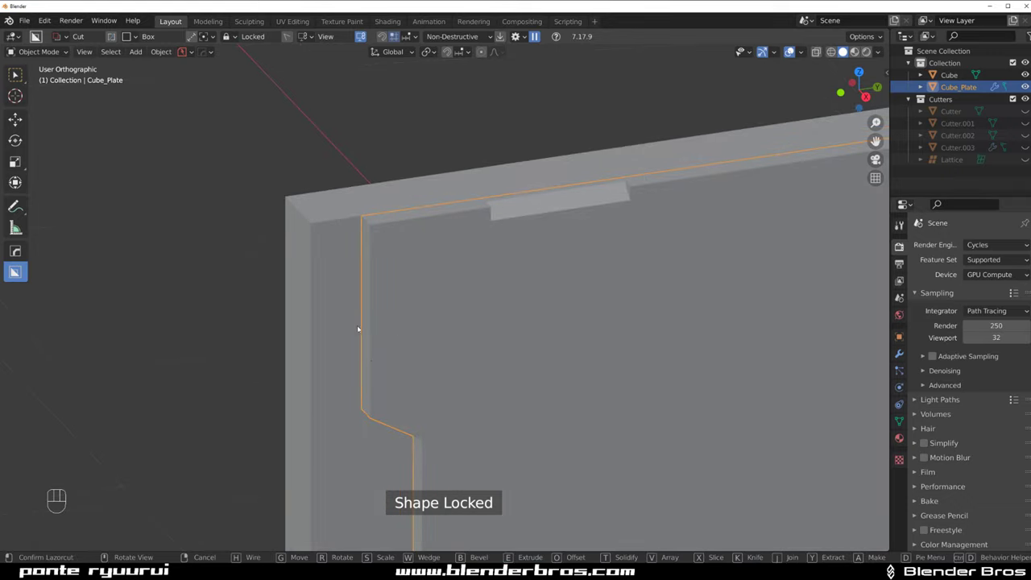
scroll(358, 328, down, 3)
key(e)
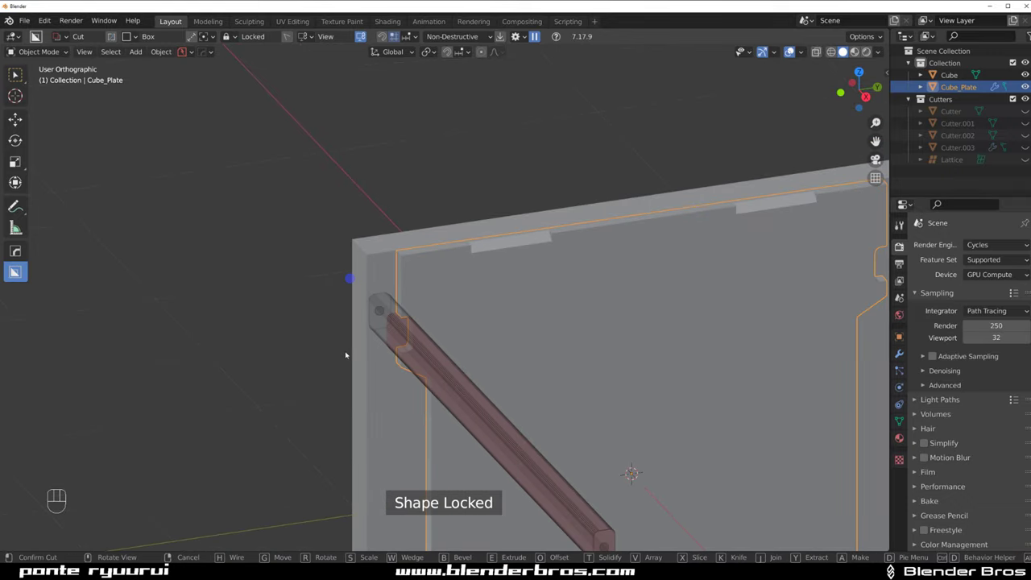
Keep the shape in Cut mode, solidify it to a thickness of about -0.003 and finish the thin outline cut
key(y)
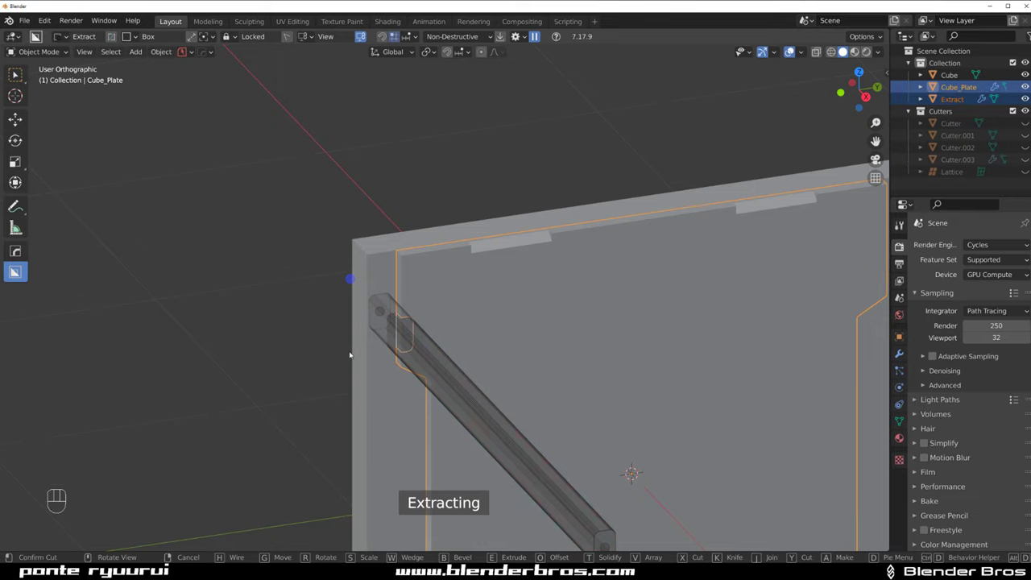
key(y)
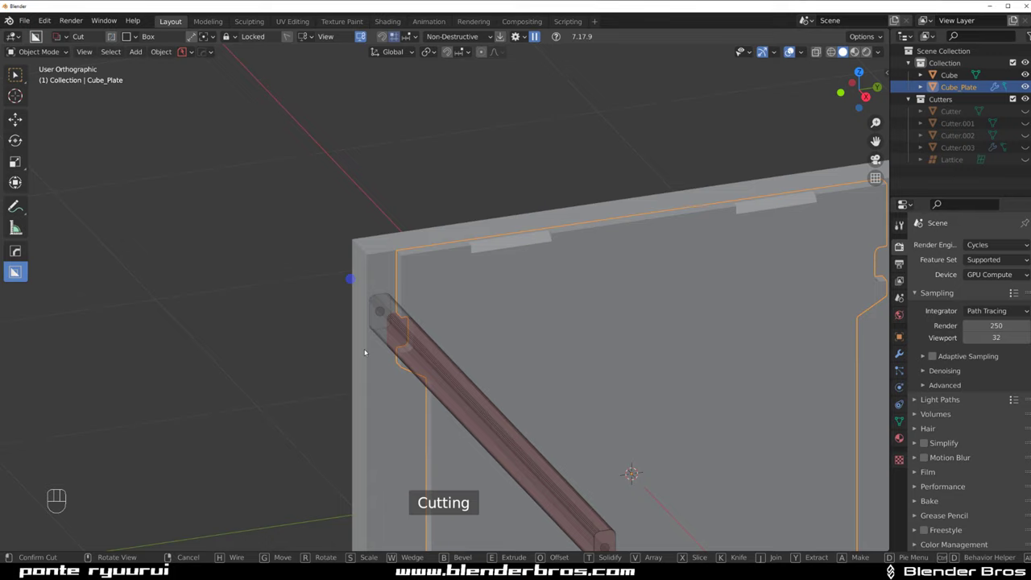
key(t)
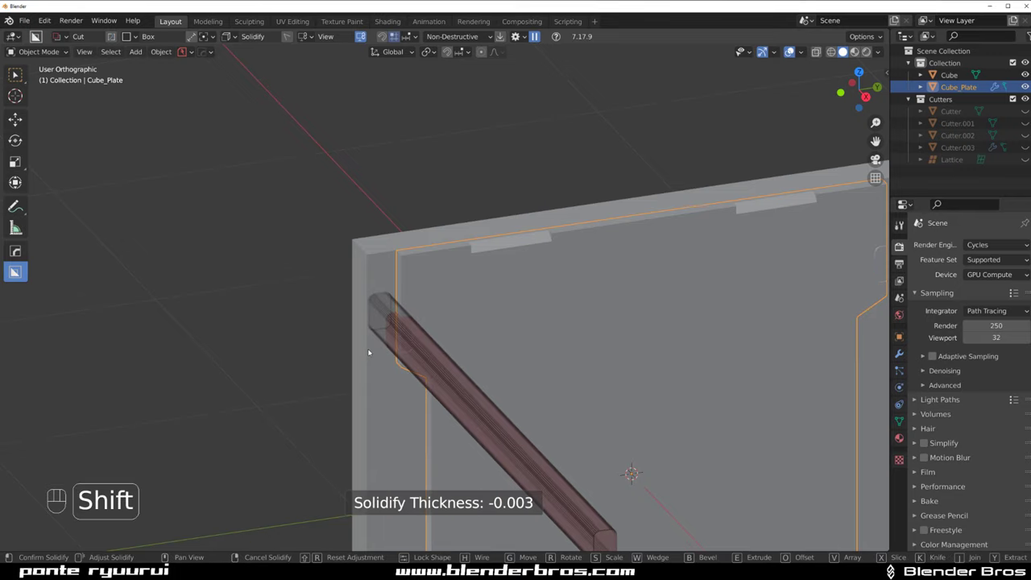
key(Tab)
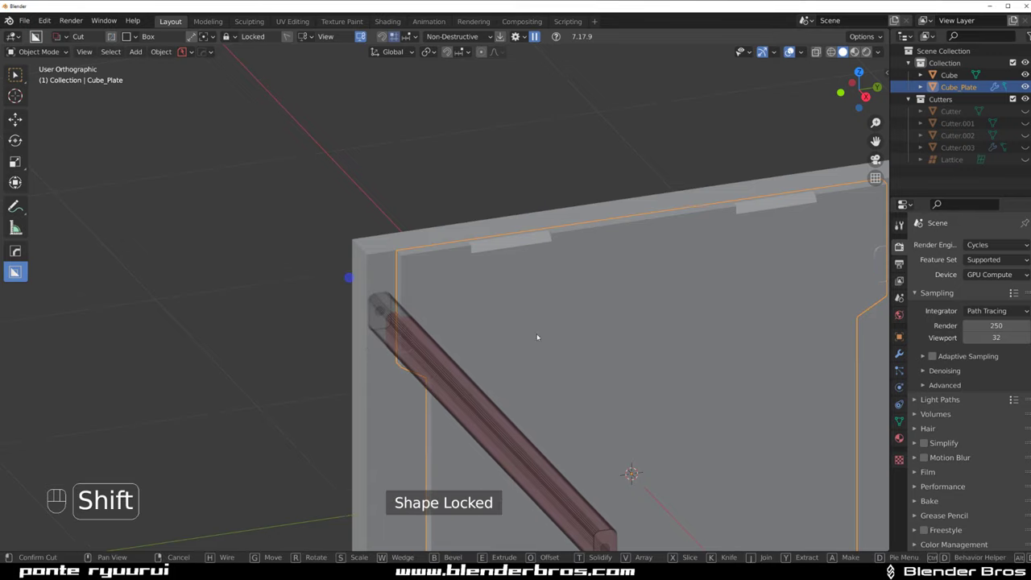
middle_drag(537, 339, 511, 277)
click(511, 277)
scroll(519, 288, down, 5)
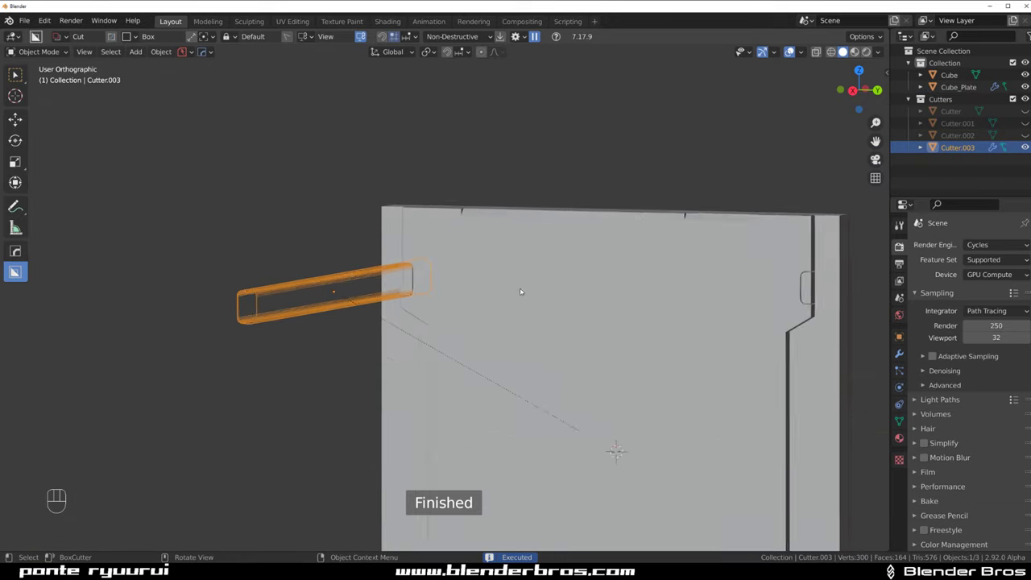
Select the outline cutter with the base slab active and mirror the cutter across the Y axis with the HardOps mirror gizmo
key(alt+x)
right_click(534, 292)
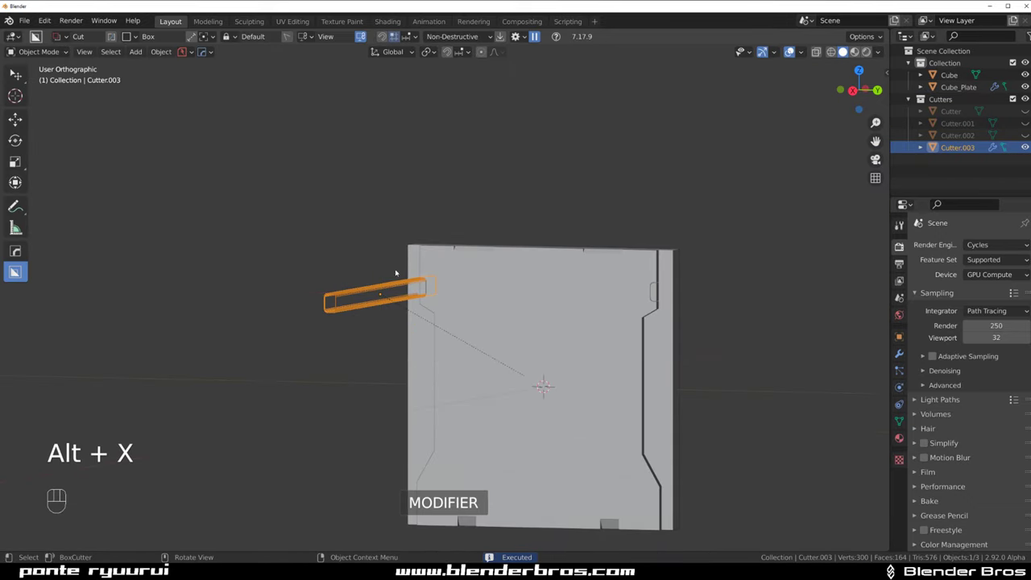
shift+click(439, 270)
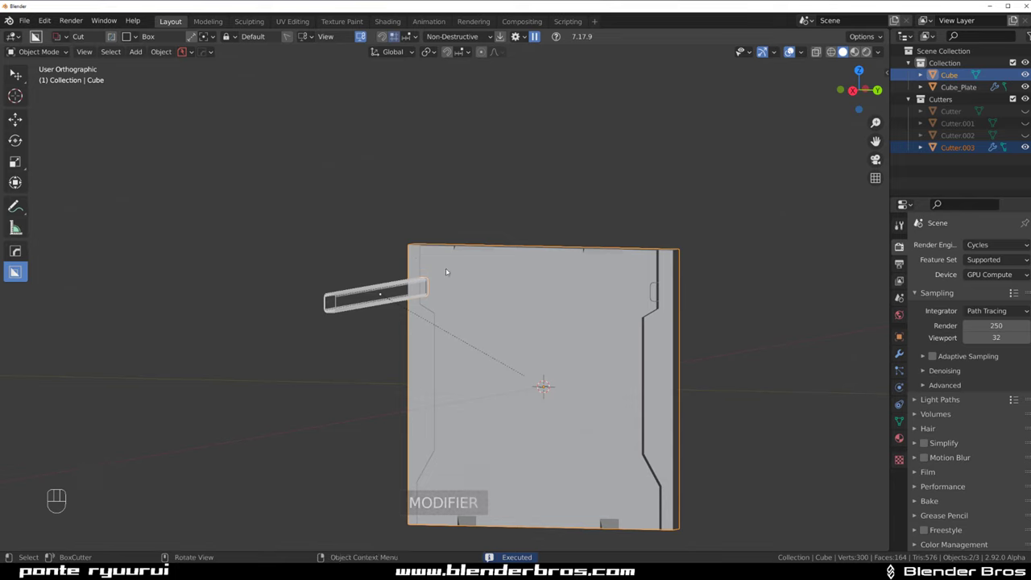
key(alt+x)
shift+click(444, 385)
Try mirroring the outline cutter across the Z axis as well and undo that mirror
shift+click(543, 282)
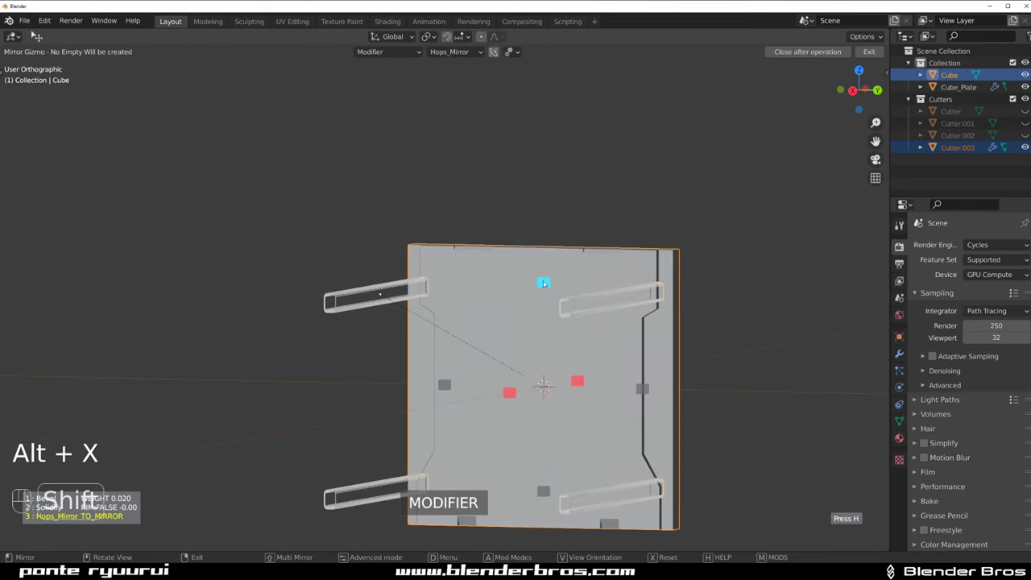
shift+middle_drag(528, 309, 528, 188)
scroll(527, 190, up, 1)
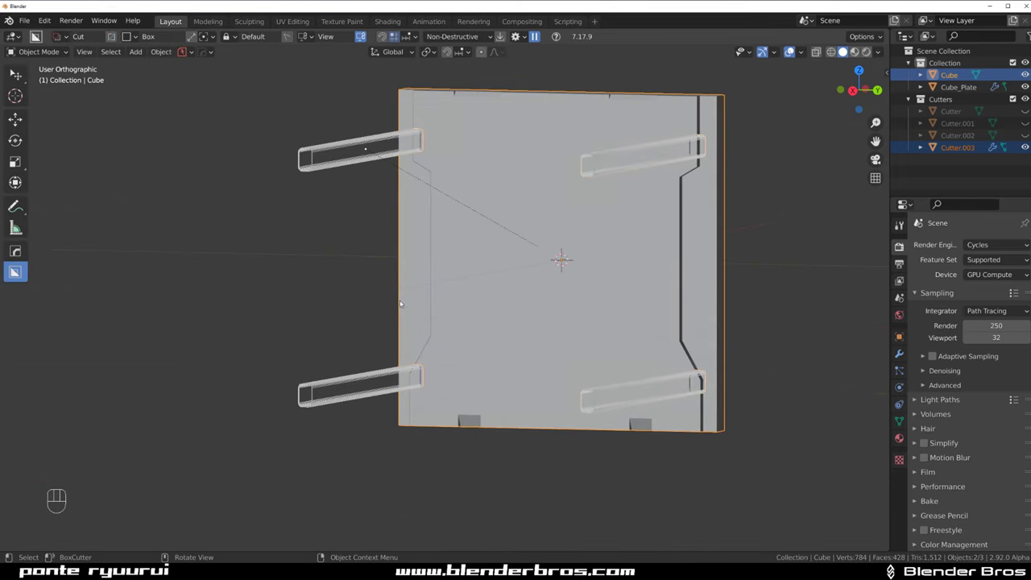
key(ctrl)
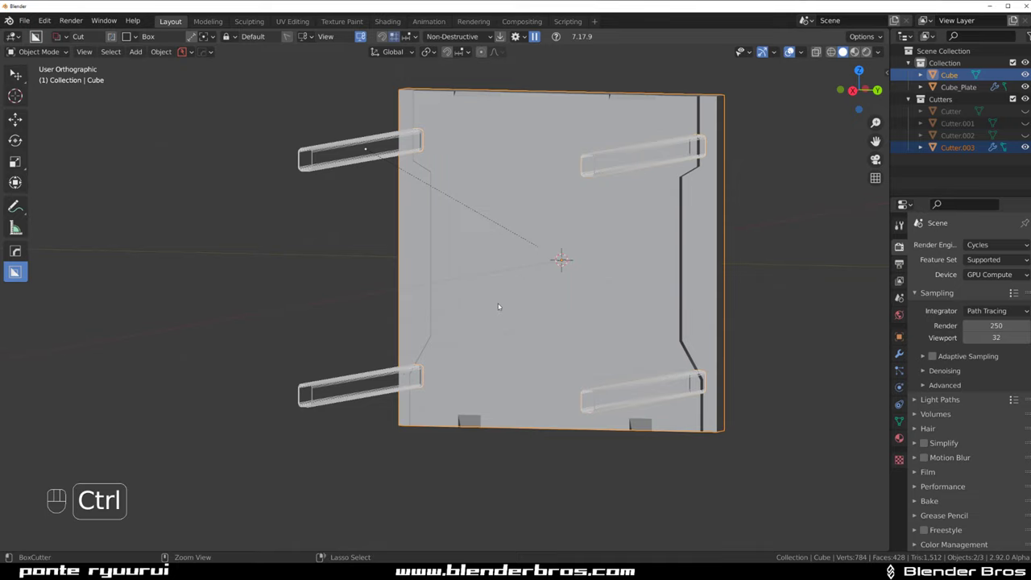
key(ctrl+z)
key(Tab)
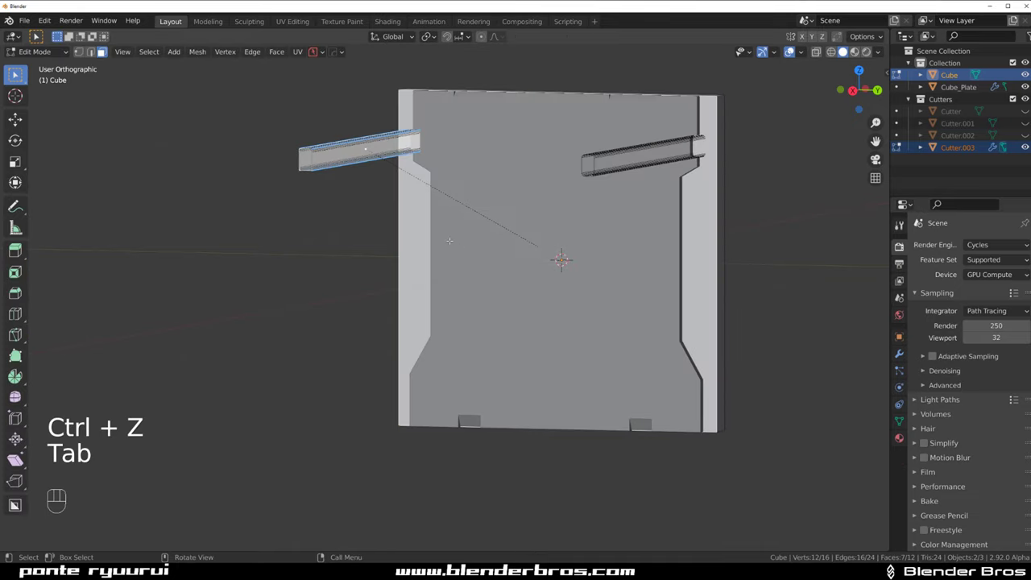
key(a)
key(Tab)
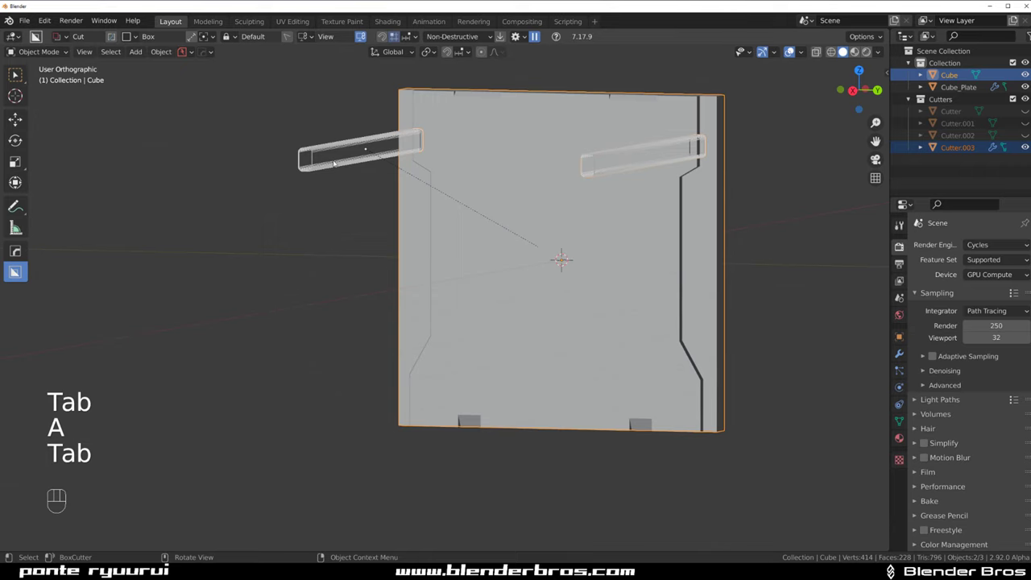
Edit only the outline cutter's mesh and duplicate all of it straight down the Z axis to the plate's lower end
key(Tab)
key(a)
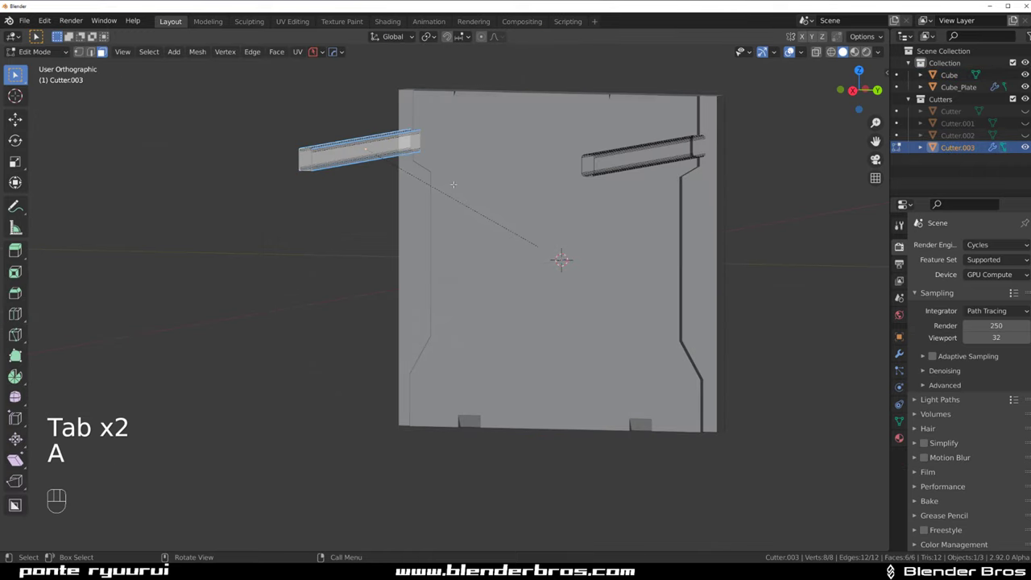
key(shift+d)
key(z)
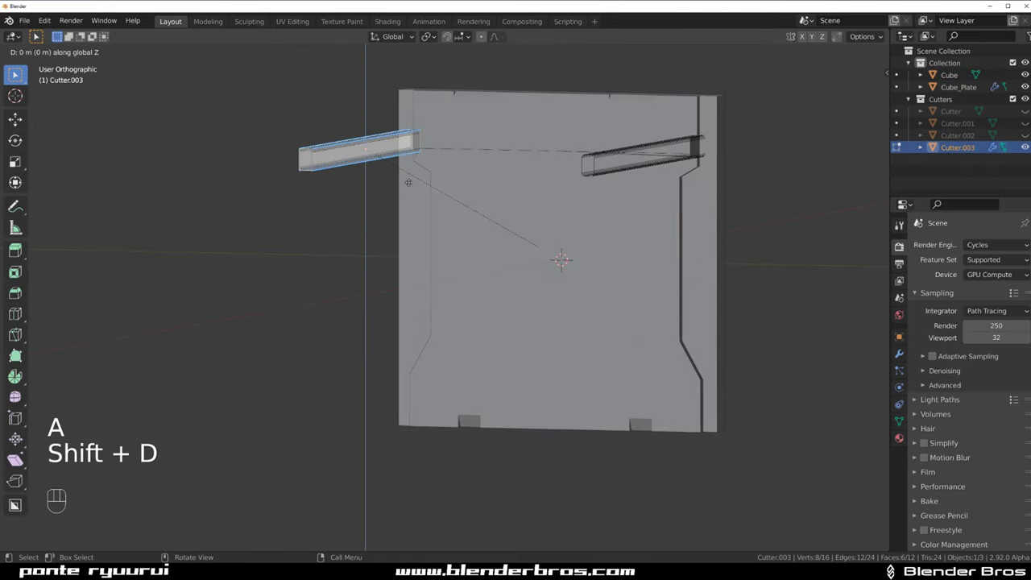
click(430, 437)
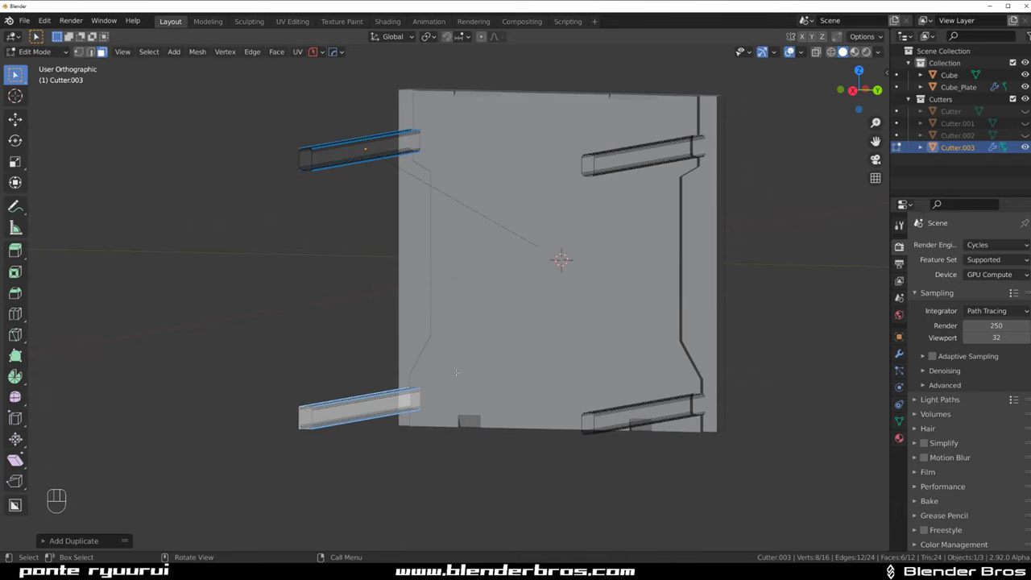
key(Tab)
Check the cutter placement in the right orthographic view, hide the Cutters collection and return to a perspective view
key(slash)
key(slash)
key(grave)
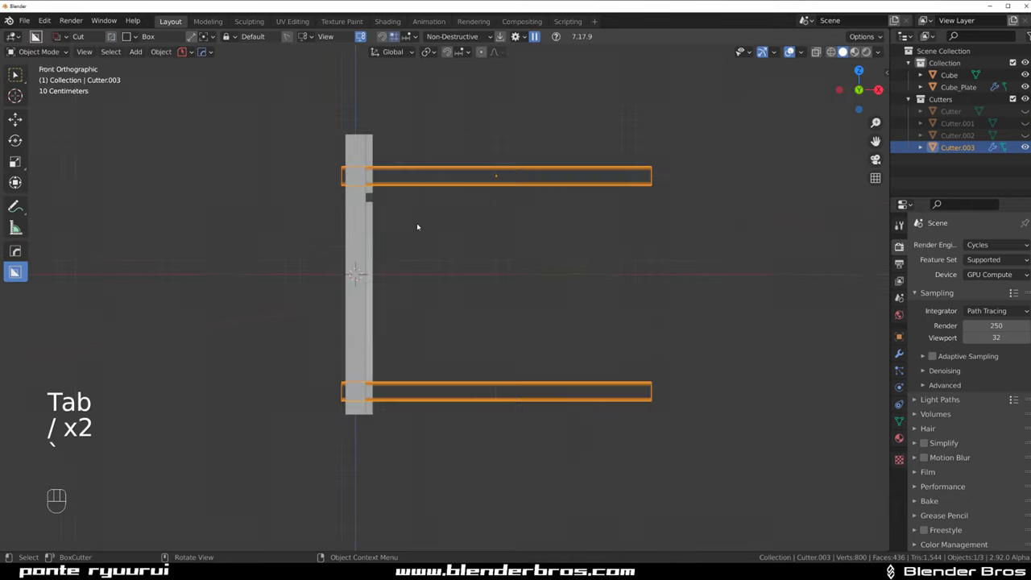
key(grave)
click(488, 216)
scroll(423, 226, up, 2)
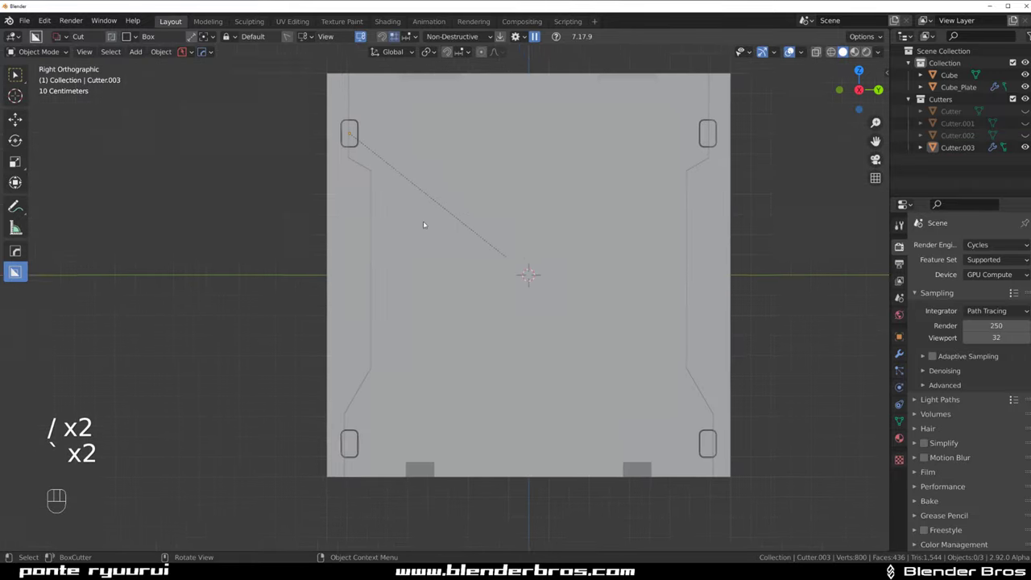
middle_drag(423, 226, 516, 322)
key(shift+2)
key(KP_5)
scroll(470, 254, down, 2)
Bevel the plate and slab together with three segments, width about 0.0007, profile 0.50, autosmooth 60 and Harden Normals off
click(470, 254)
scroll(461, 244, up, 3)
key(q)
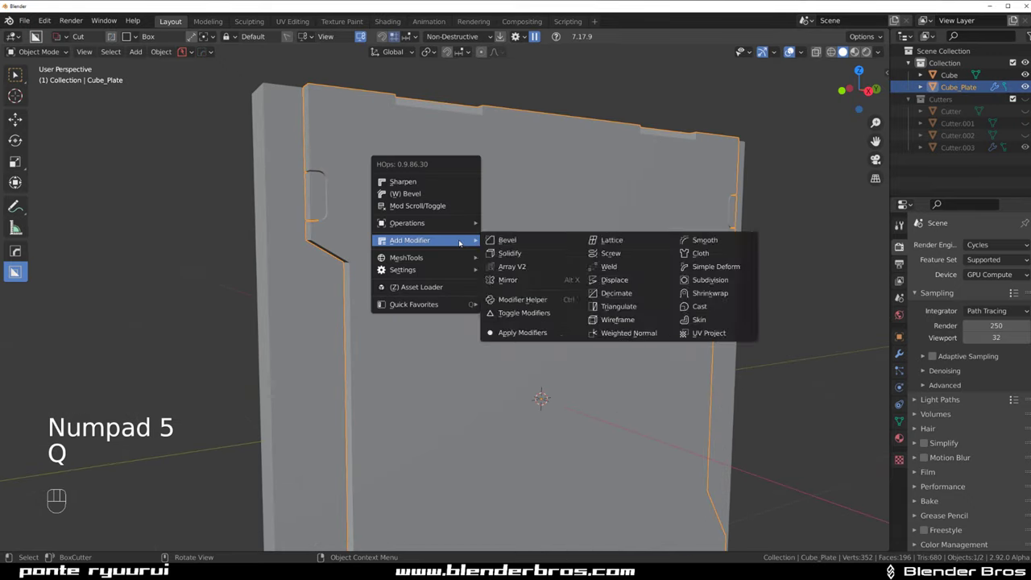
shift+click(291, 154)
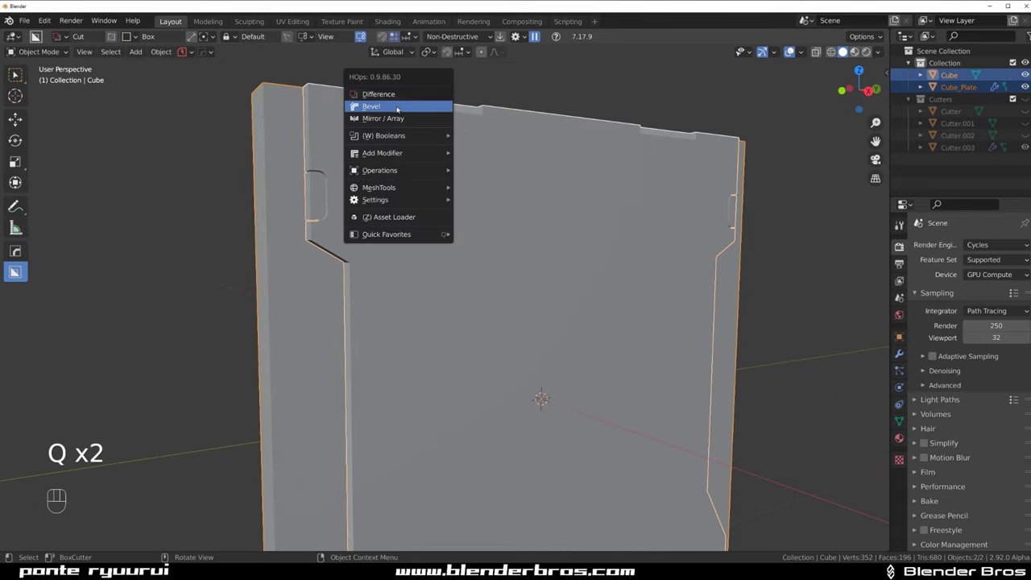
click(396, 107)
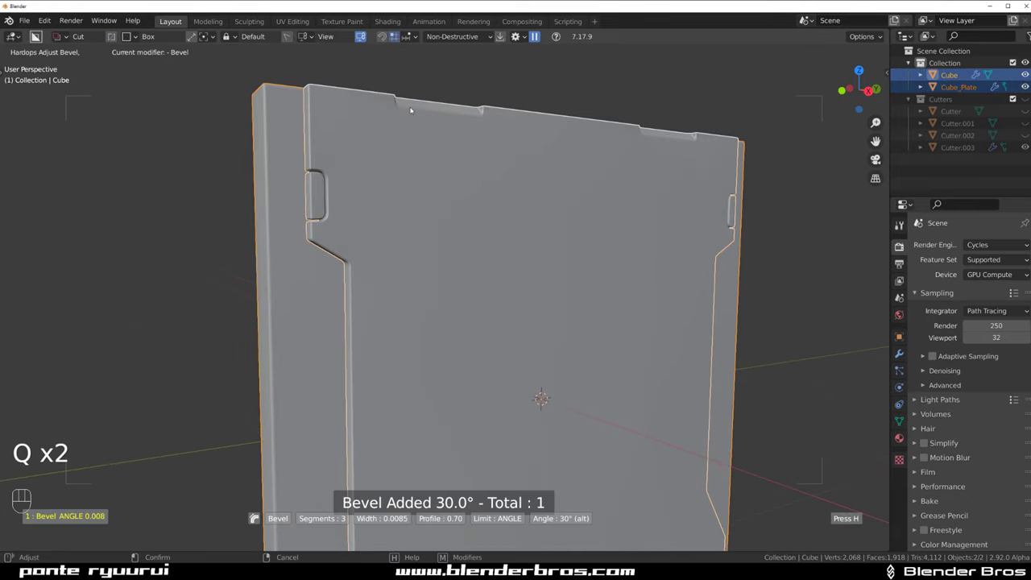
key(n)
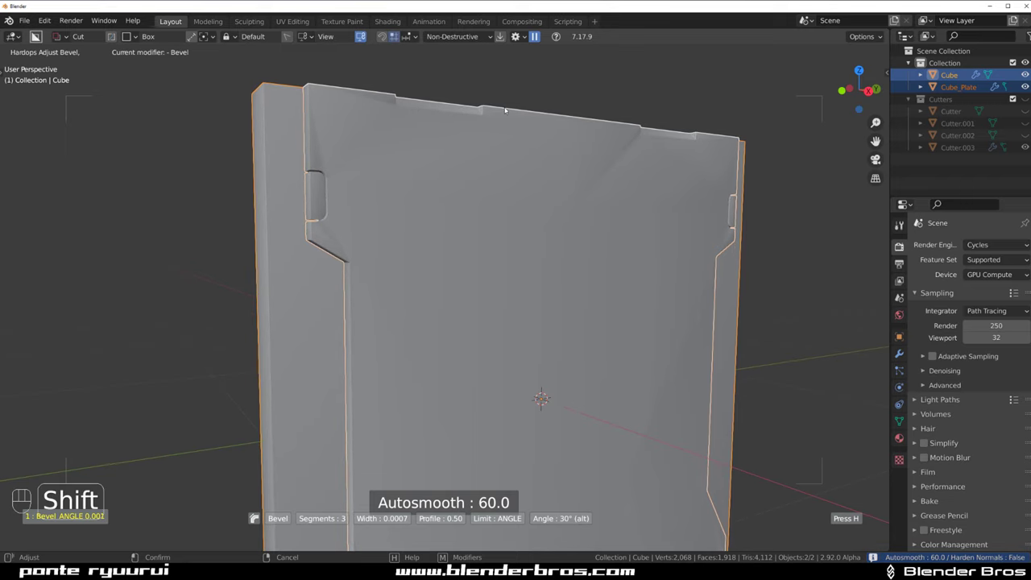
click(502, 120)
Add a HardOps Weighted Normal modifier with Keep Sharp to both the plate and the slab
key(q)
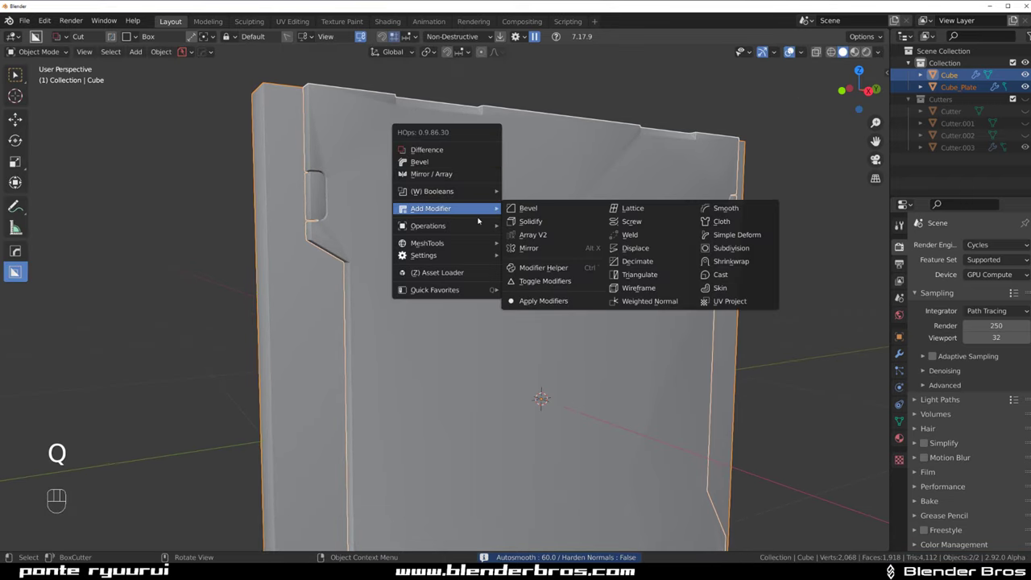
mouse_move(463, 226)
click(560, 272)
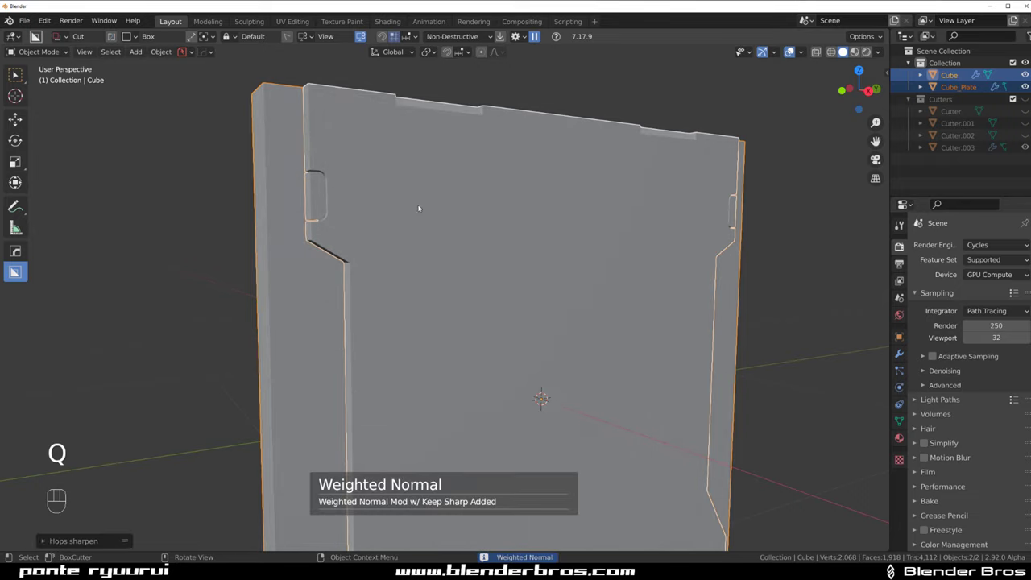
Adjust the bevel on the plate and slab together to a narrower width of about 0.002
middle_drag(417, 210, 640, 299)
scroll(376, 246, up, 3)
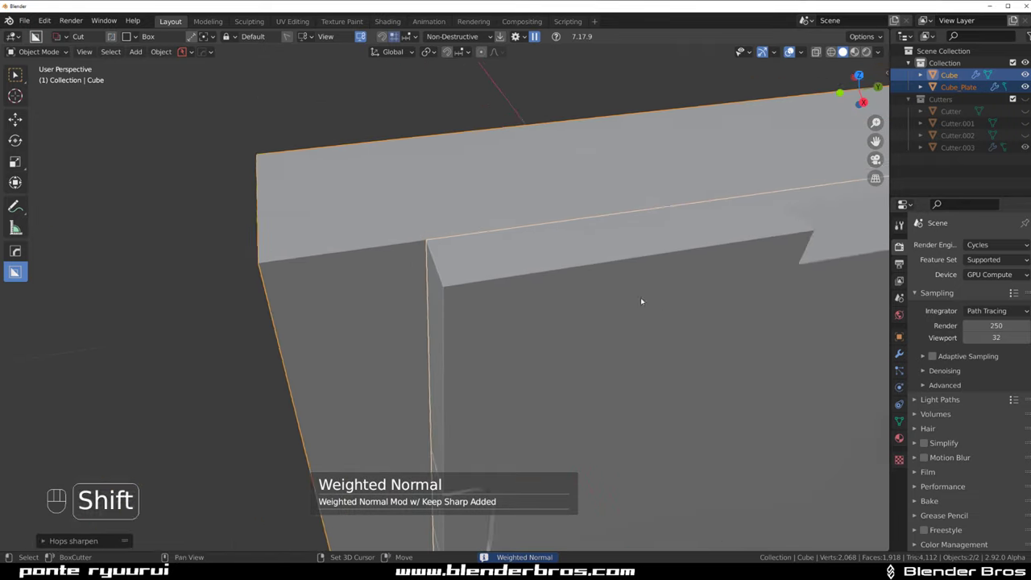
scroll(640, 299, up, 2)
key(q)
click(493, 229)
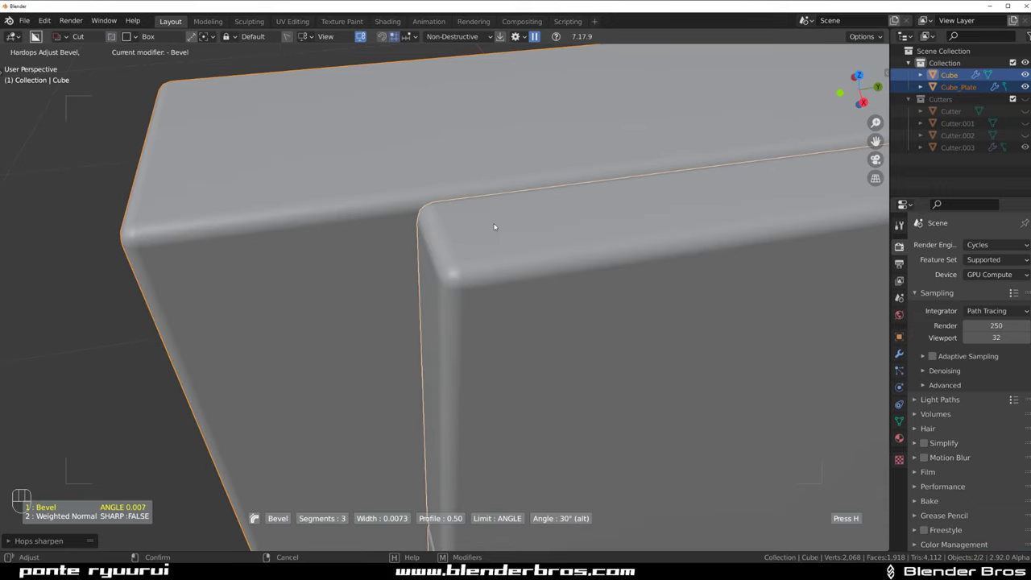
key(shift)
click(486, 224)
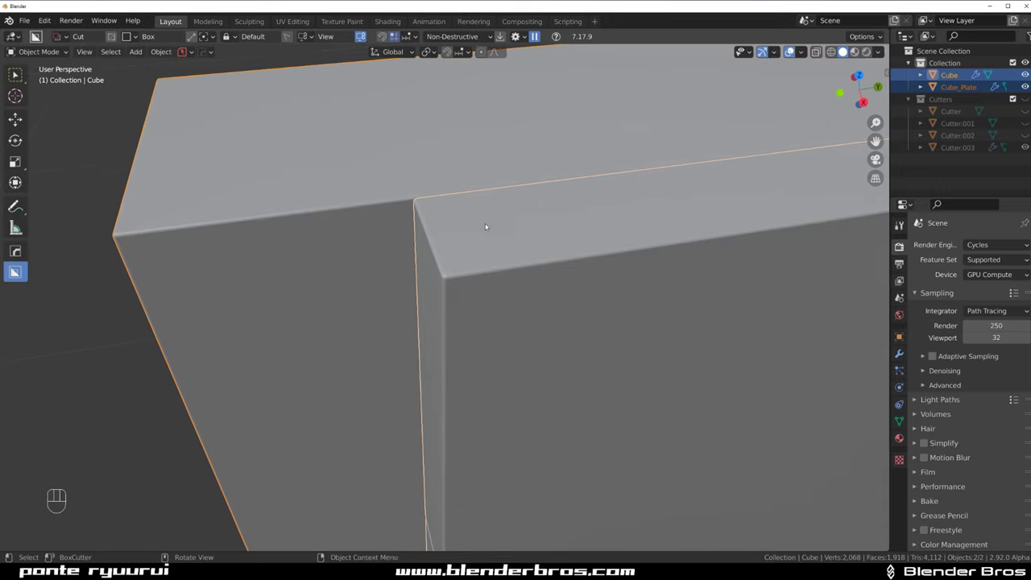
Examine the underlying meshes of the plate and the slab in Edit Mode, around the plate's side recess and outer corner
middle_drag(485, 228, 626, 235)
scroll(598, 253, up, 5)
scroll(653, 274, down, 4)
click(353, 231)
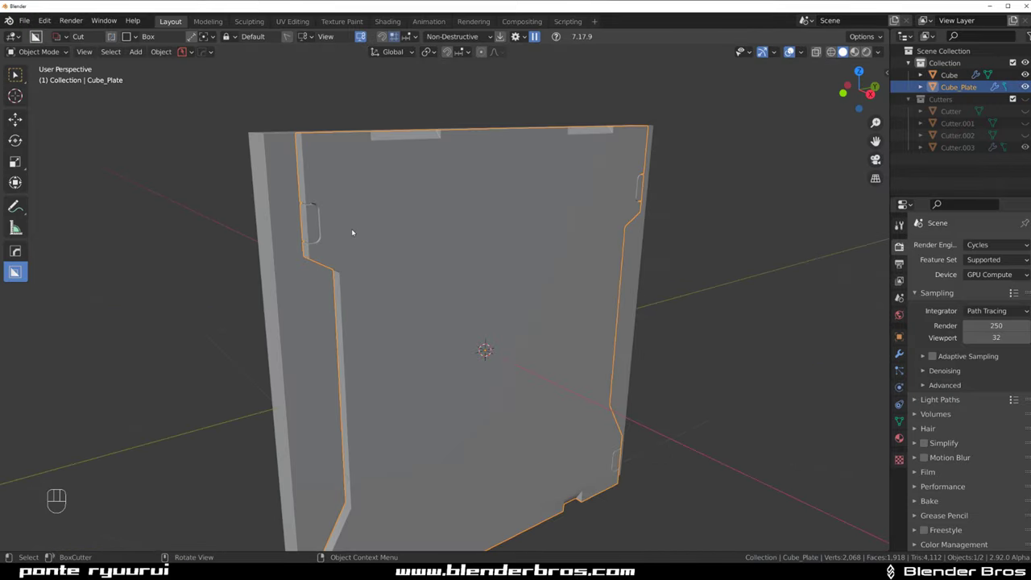
scroll(330, 224, up, 1)
shift+middle_drag(327, 223, 504, 270)
scroll(504, 270, up, 4)
key(Tab)
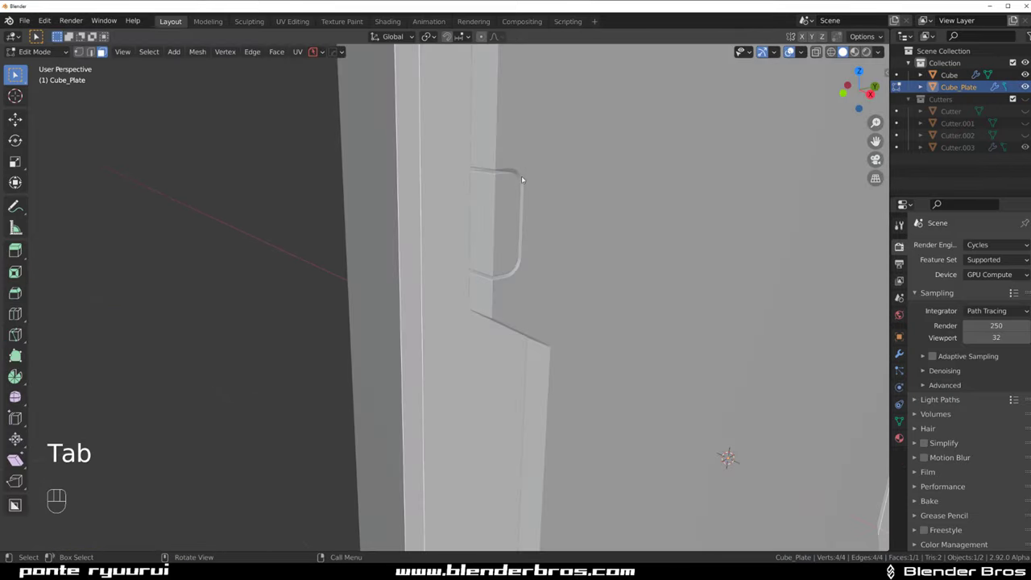
key(Tab)
click(554, 223)
scroll(551, 233, down, 5)
middle_drag(545, 257, 555, 293)
key(Tab)
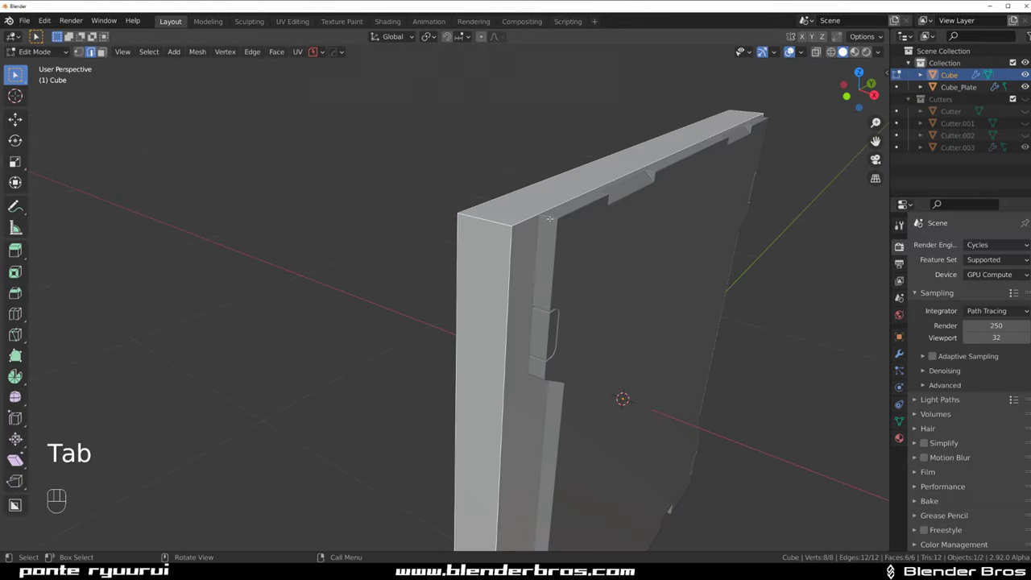
key(Tab)
Apply the plate's modifiers with HardOps Smart Apply, excluding the Bevel and Weighted Normal modifiers
click(556, 305)
key(Tab)
middle_drag(552, 224, 564, 282)
key(Tab)
scroll(552, 219, down, 3)
key(q)
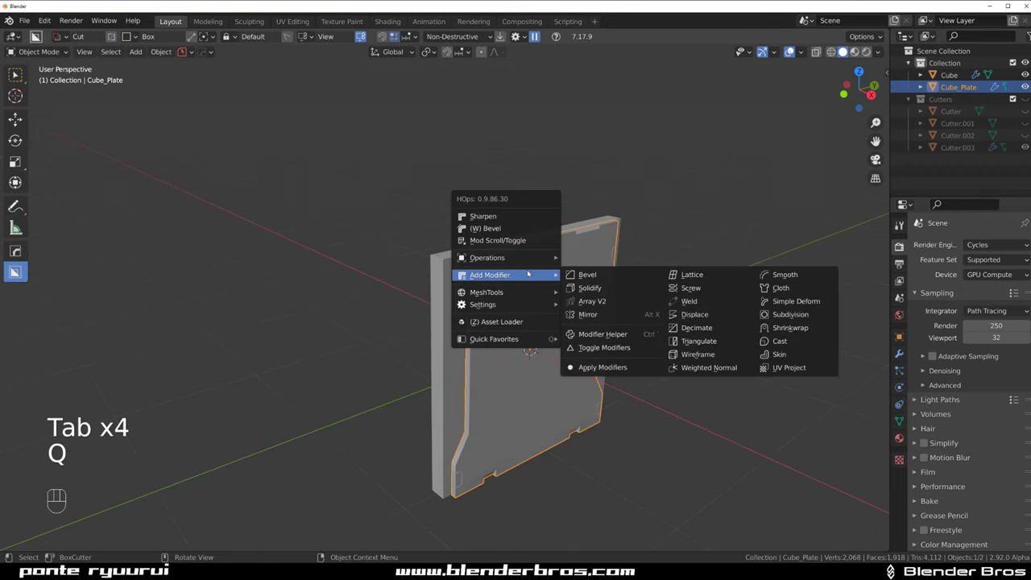
mouse_move(527, 258)
click(614, 378)
Round the plate's upper and lower outer corners on one side by bevelling their short edges with several segments
scroll(572, 342, up, 3)
key(Tab)
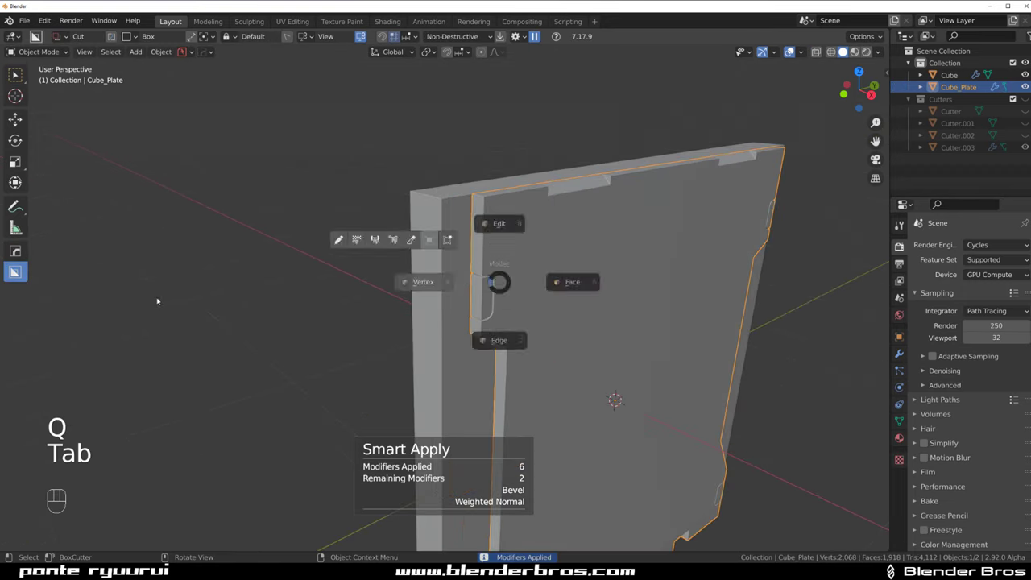
shift+middle_drag(413, 253, 369, 282)
scroll(386, 282, up, 1)
key(Tab)
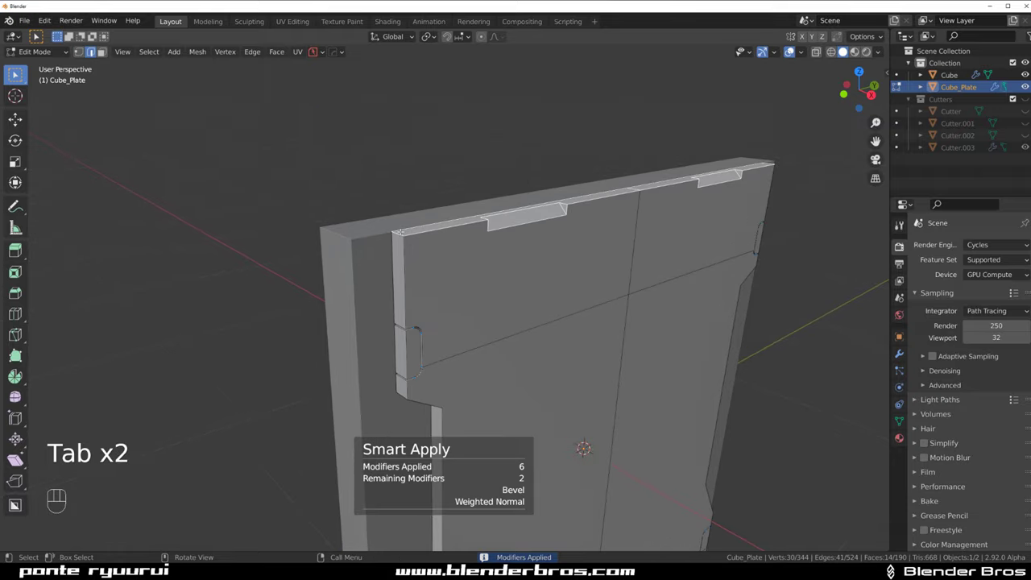
click(396, 236)
scroll(437, 283, down, 2)
shift+middle_drag(451, 169, 524, 257)
middle_drag(547, 254, 408, 248)
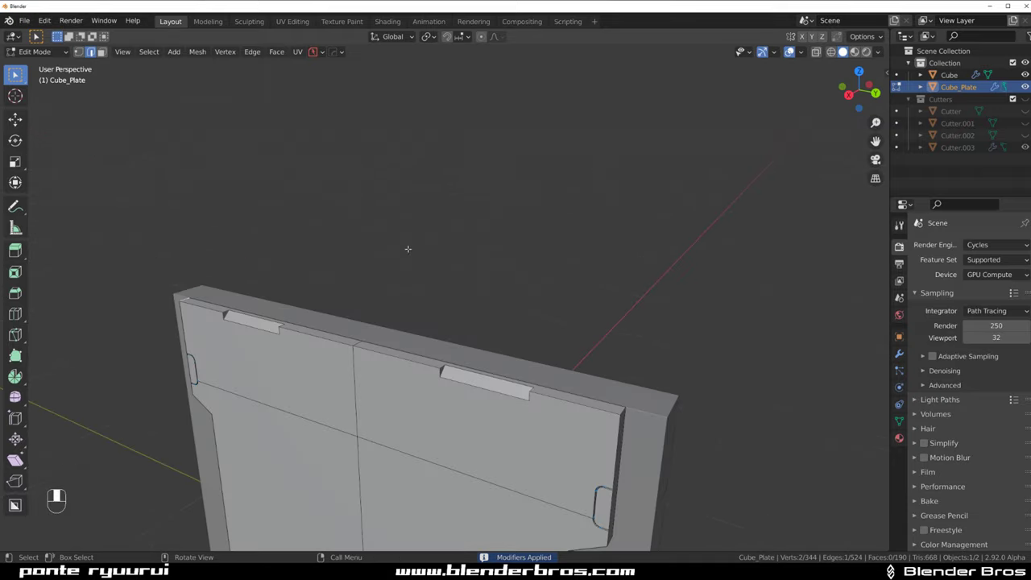
middle_drag(525, 437, 441, 424)
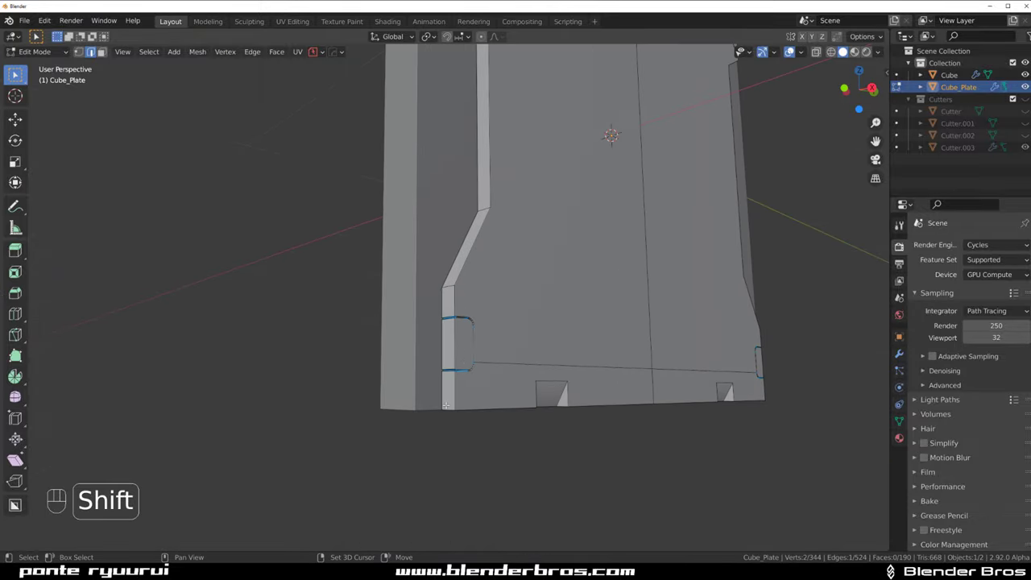
key(ctrl+b)
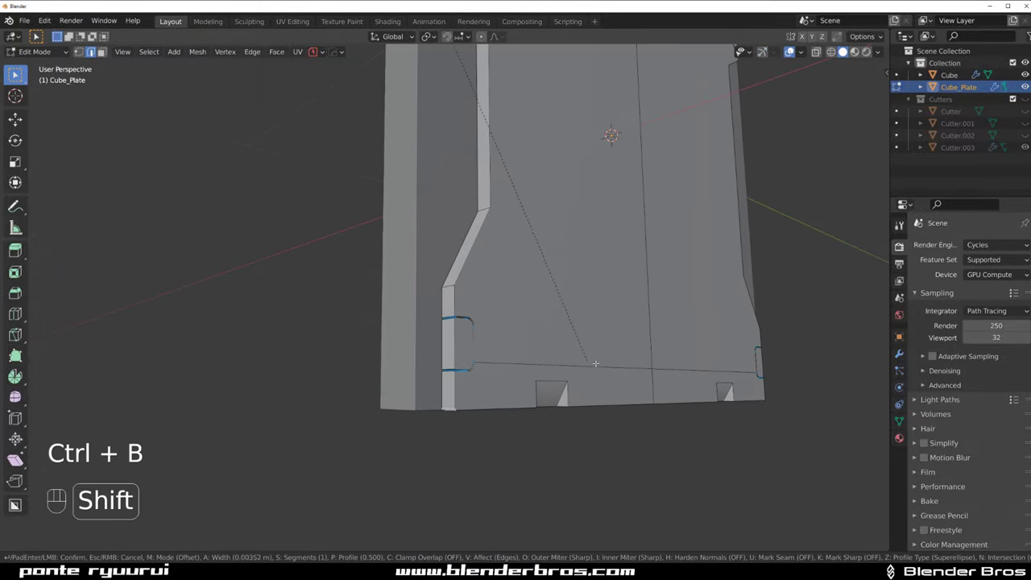
click(683, 427)
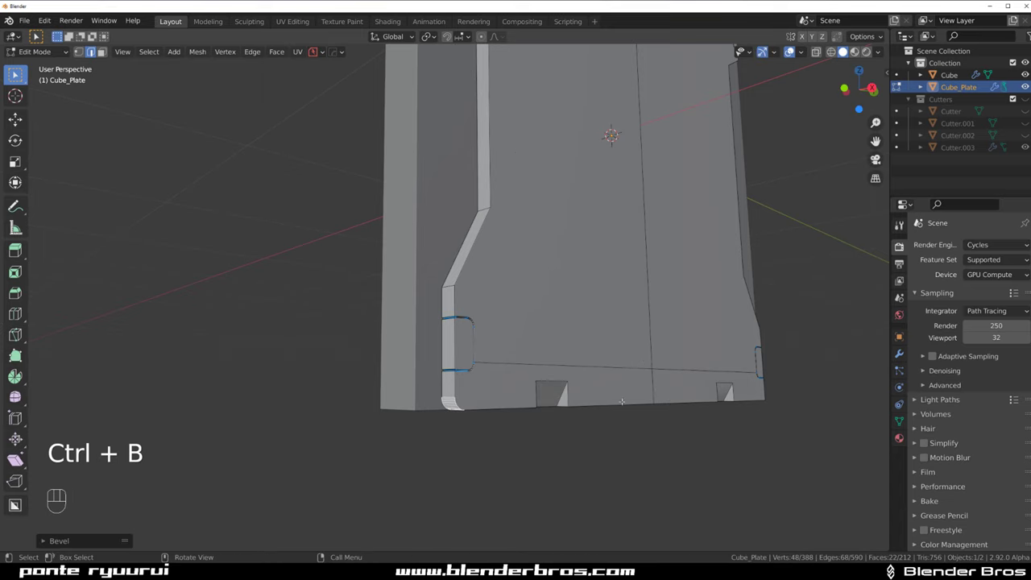
Mirror the plate across the Y axis with HardOps so both sides share the rounded corners
key(Tab)
alt+middle_drag(553, 220, 500, 263)
key(alt+x)
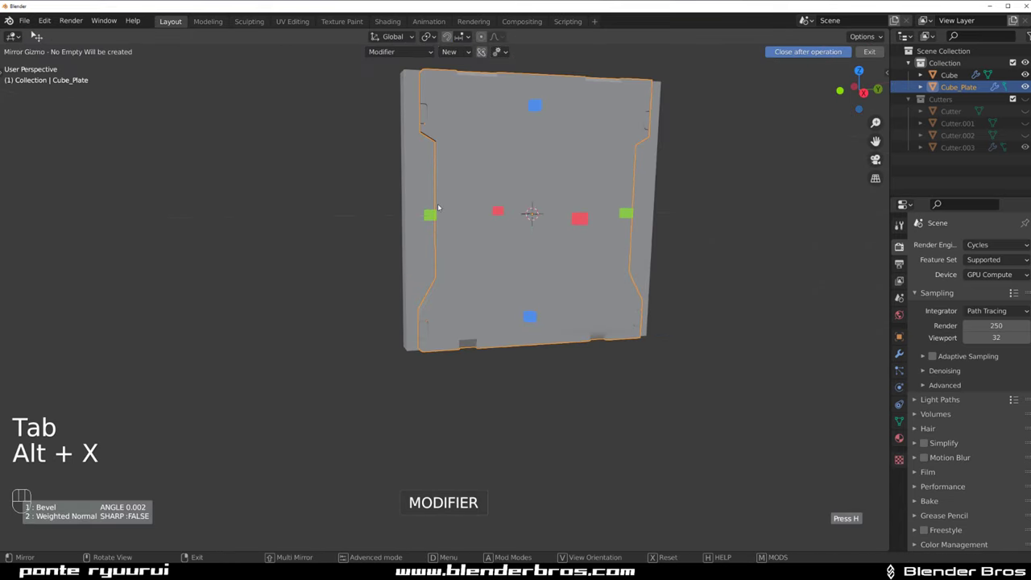
click(431, 216)
middle_drag(433, 221, 496, 237)
scroll(427, 299, up, 3)
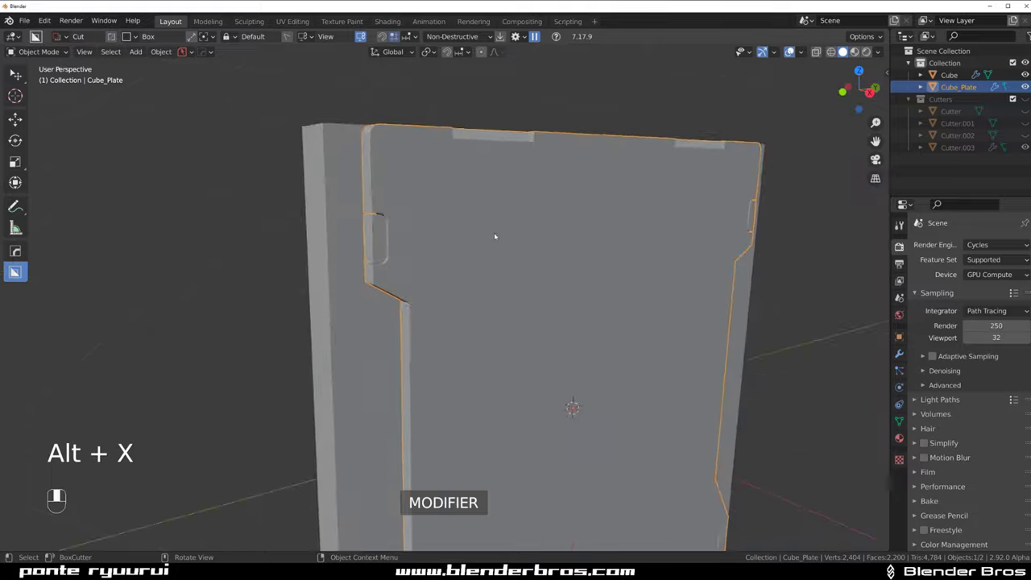
scroll(451, 230, up, 2)
Move the front faces of the upper and lower rounded side pads about 0.014 m inward along the X axis
key(Tab)
click(341, 197)
scroll(351, 221, down, 6)
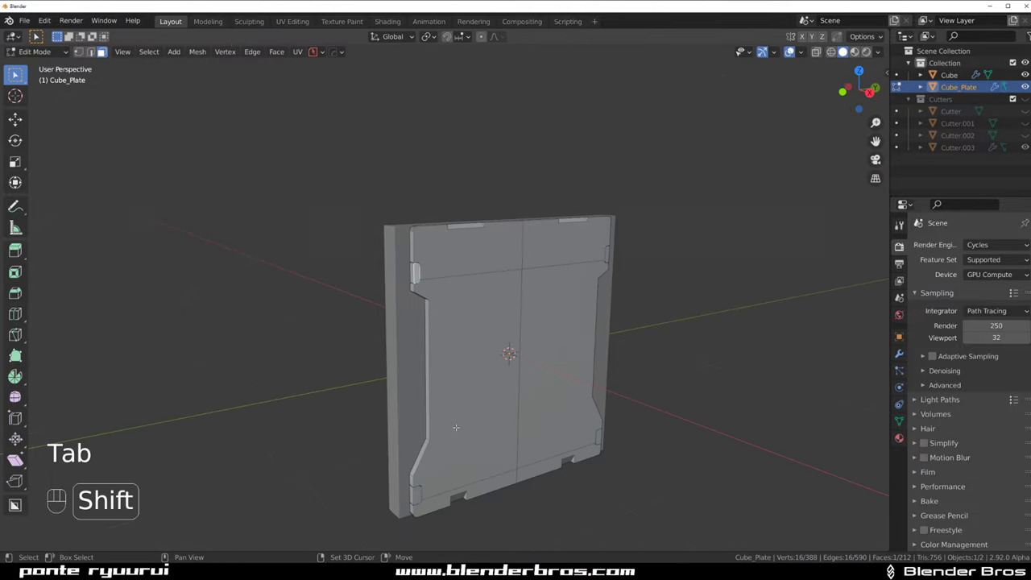
scroll(421, 309, up, 6)
shift+middle_drag(456, 426, 474, 360)
shift+click(319, 370)
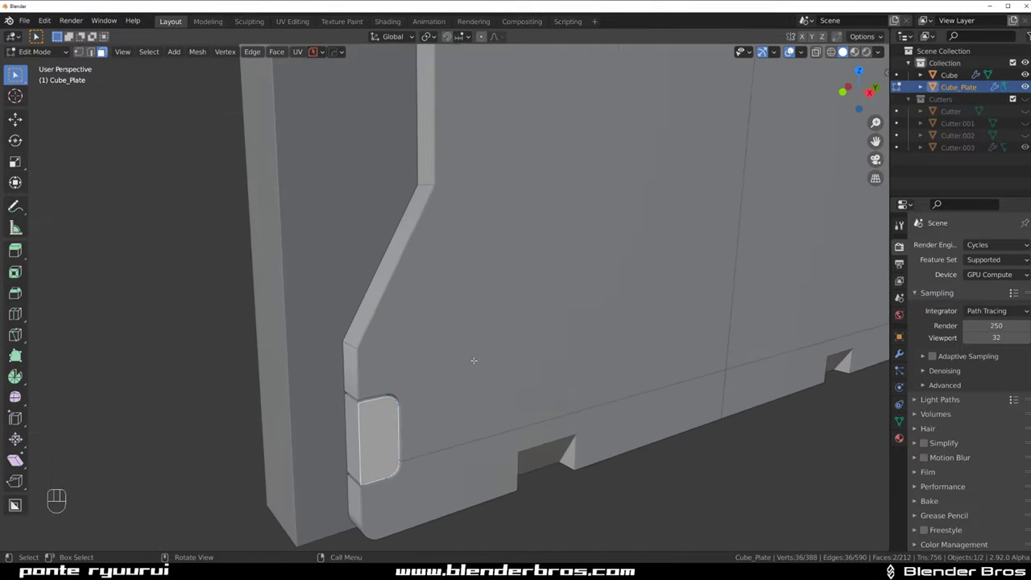
key(g)
key(x)
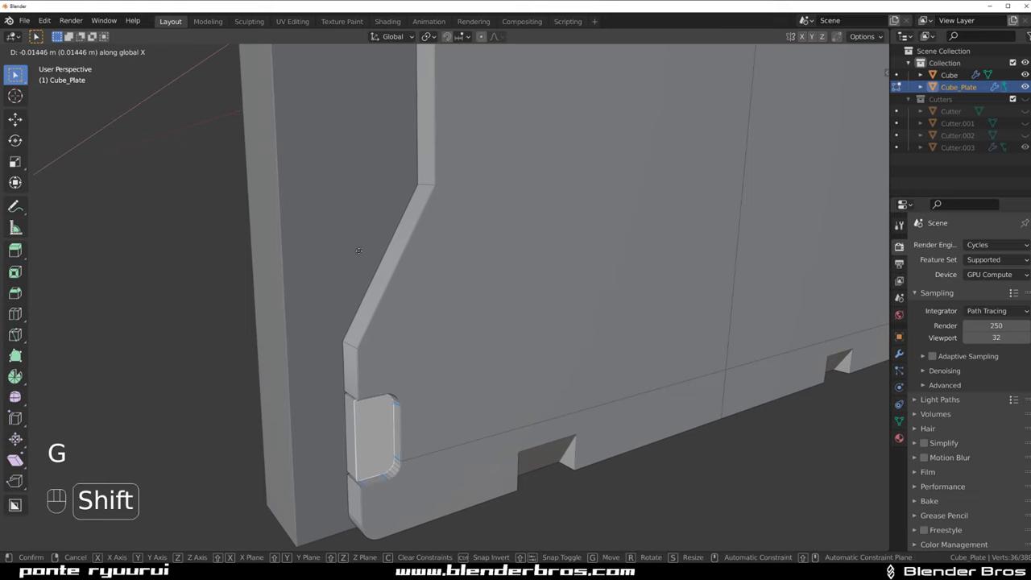
click(358, 250)
Chamfer the outer vertical edges of the upper and lower side pads with a single-segment bevel
key(Tab)
click(349, 428)
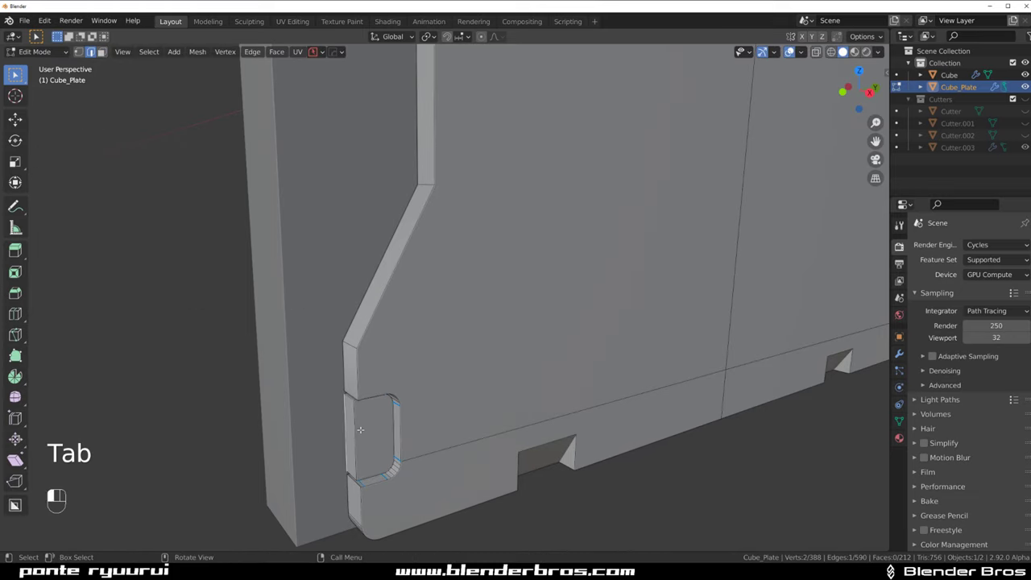
scroll(360, 429, down, 3)
shift+middle_drag(410, 434, 417, 323)
scroll(417, 323, up, 4)
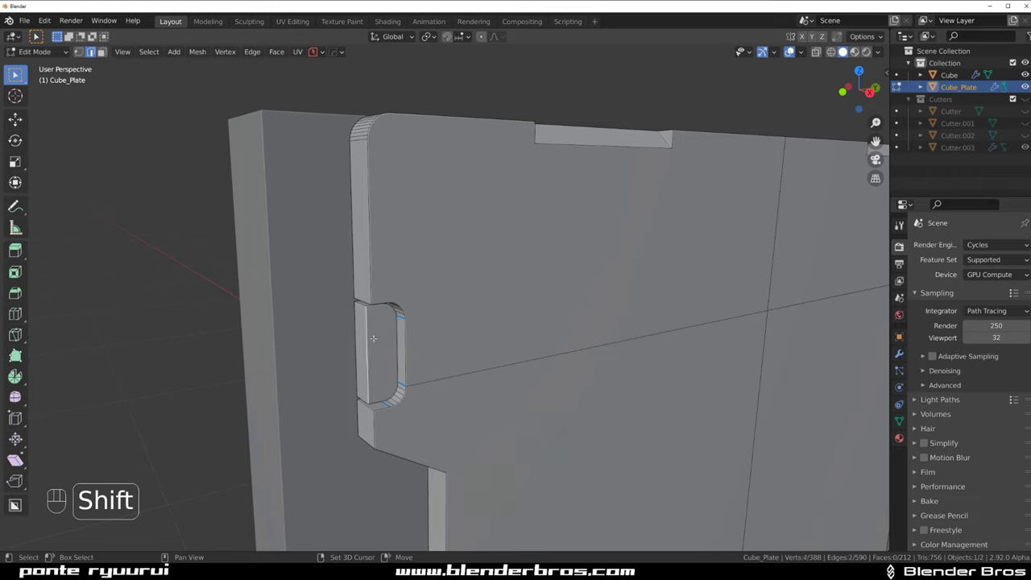
key(ctrl+b)
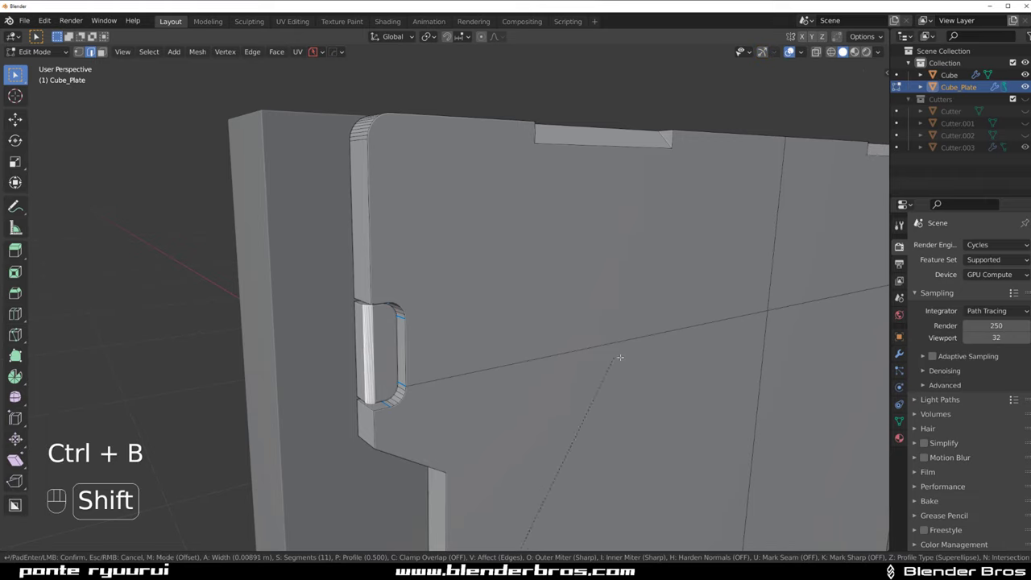
scroll(673, 344, down, 19)
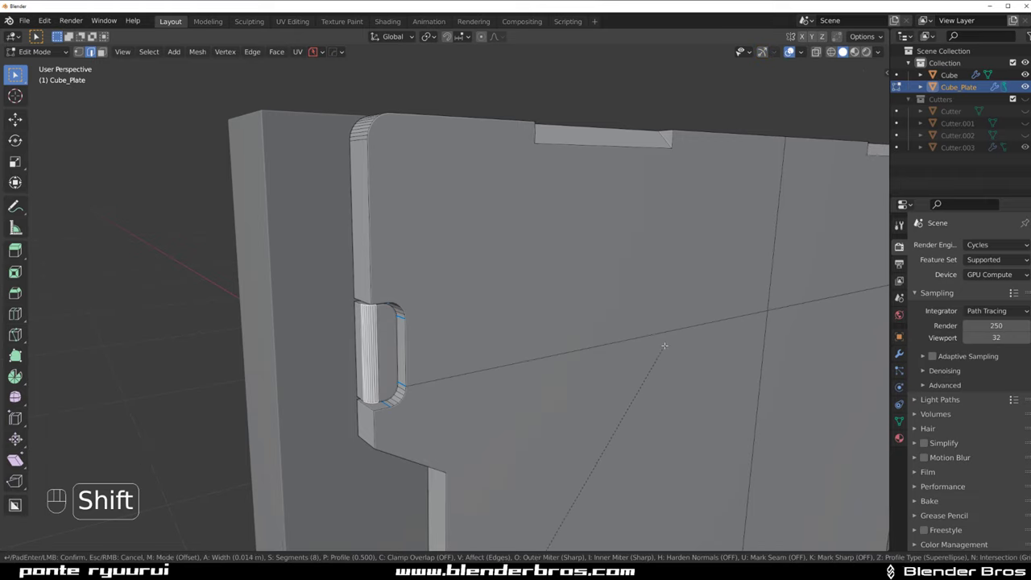
click(622, 344)
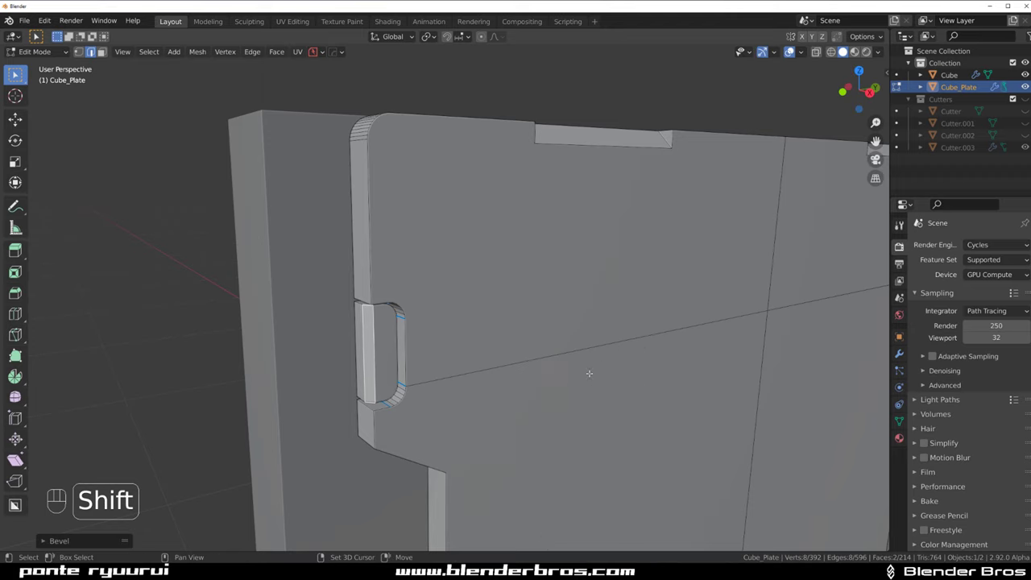
Leave Edit Mode and save the scene as pad1.blend in the postapocaliptic doodle folder
key(Tab)
middle_drag(502, 233, 418, 305)
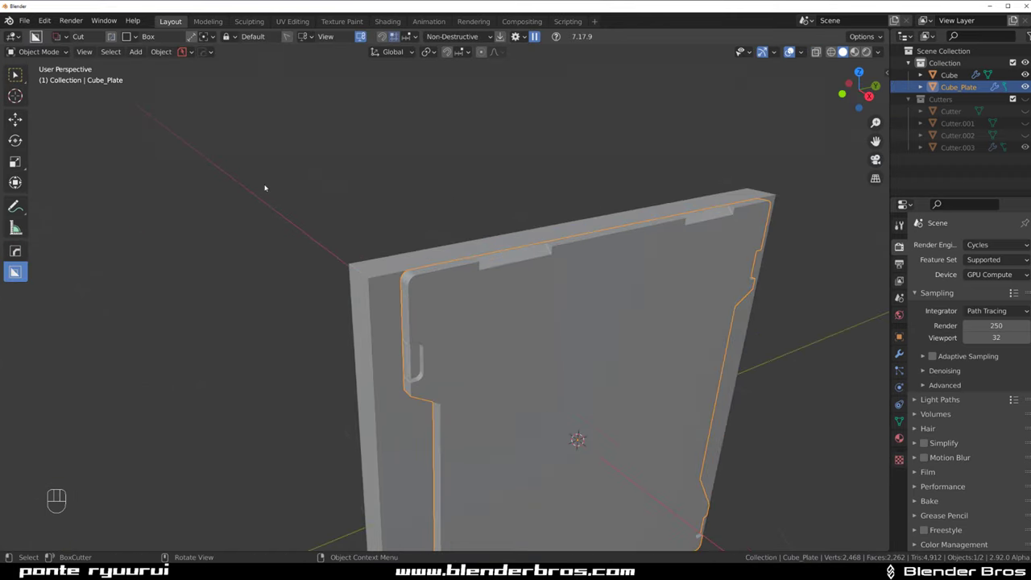
click(24, 20)
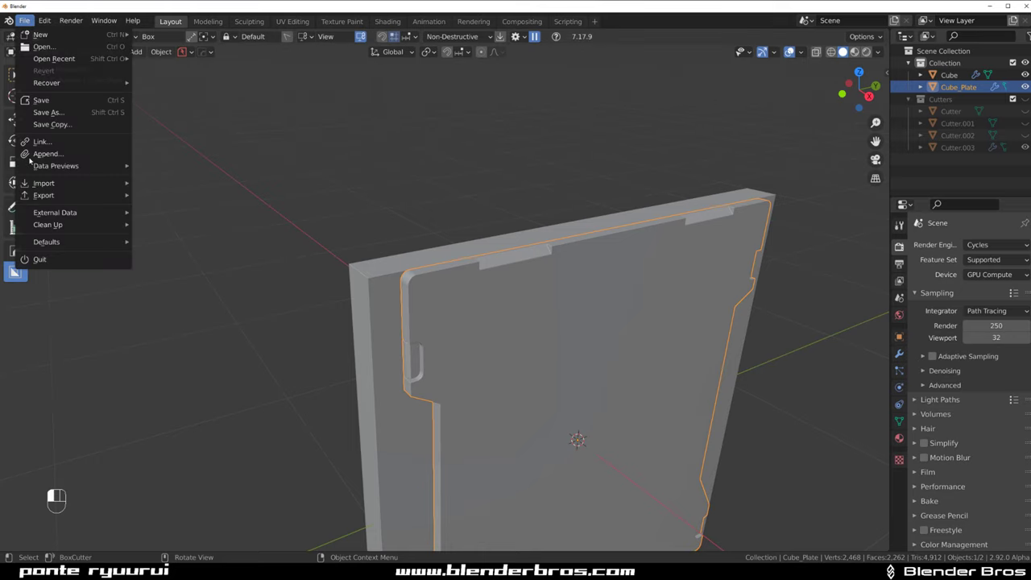
click(40, 113)
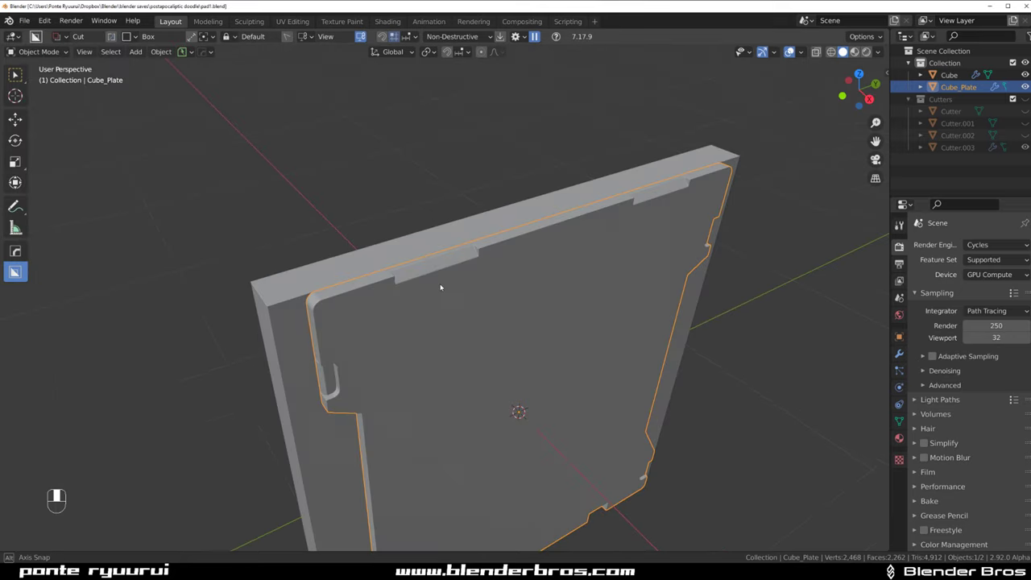
Switch to the top orthographic view and select the slab
middle_drag(440, 286, 476, 329)
key(KP_5)
scroll(516, 310, up, 4)
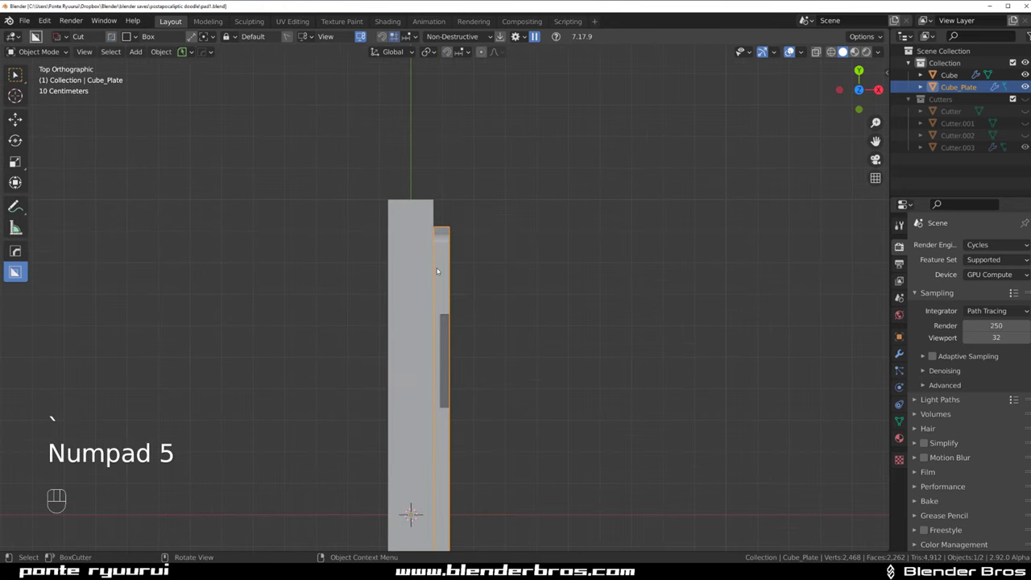
click(428, 271)
Try BoxCutter box cuts along the slab's plate-side face from the top view, about 0.133 by 0.560 and 0.294 by 0.662
drag(427, 256, 468, 435)
key(ctrl+z)
shift+middle_drag(504, 351, 504, 65)
scroll(400, 373, down, 3)
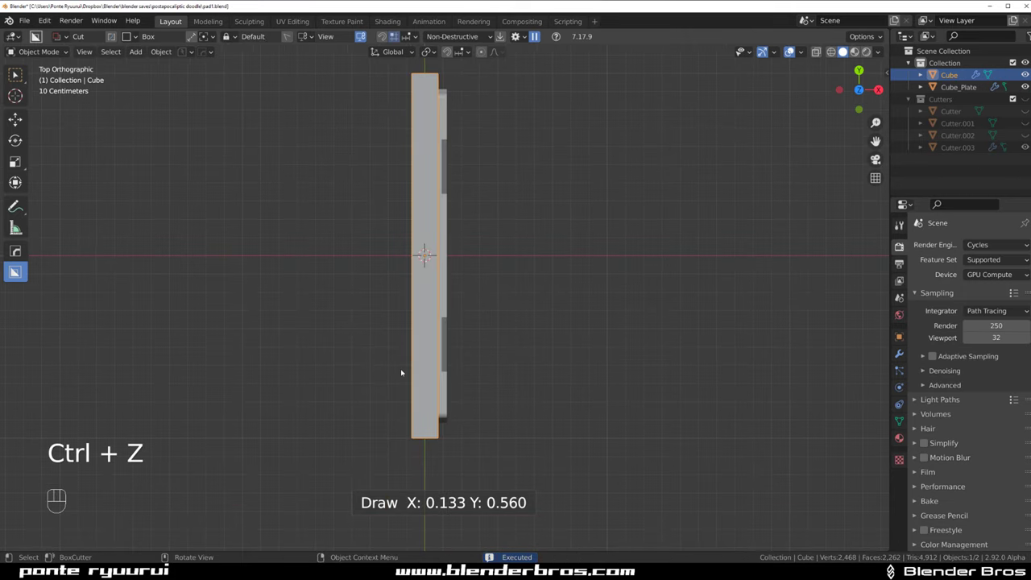
shift+middle_drag(401, 373, 400, 339)
scroll(429, 300, up, 3)
drag(428, 256, 520, 460)
middle_drag(512, 354, 428, 264)
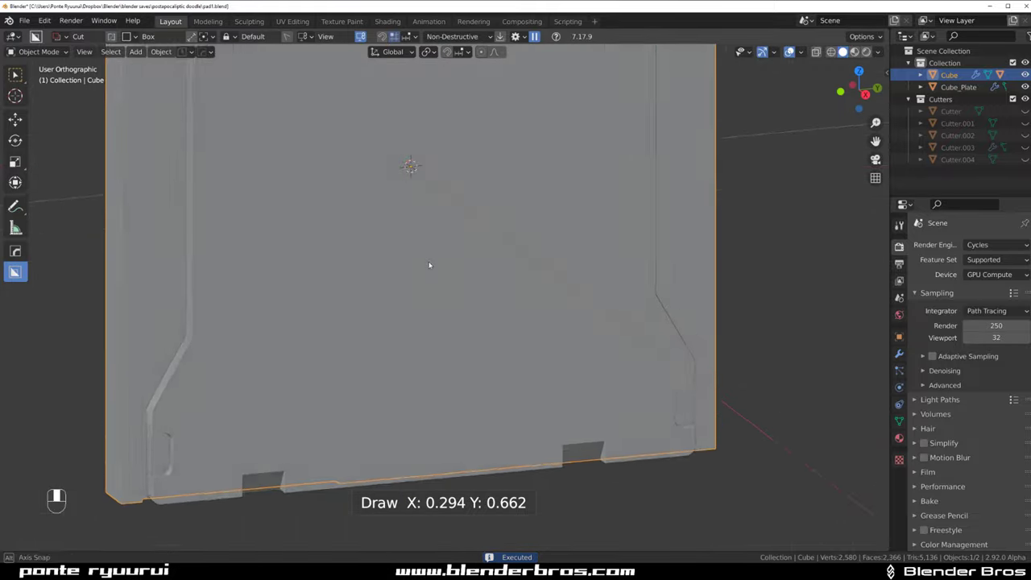
scroll(403, 270, down, 3)
shift+middle_drag(339, 280, 359, 435)
middle_drag(358, 322, 366, 354)
scroll(366, 354, up, 2)
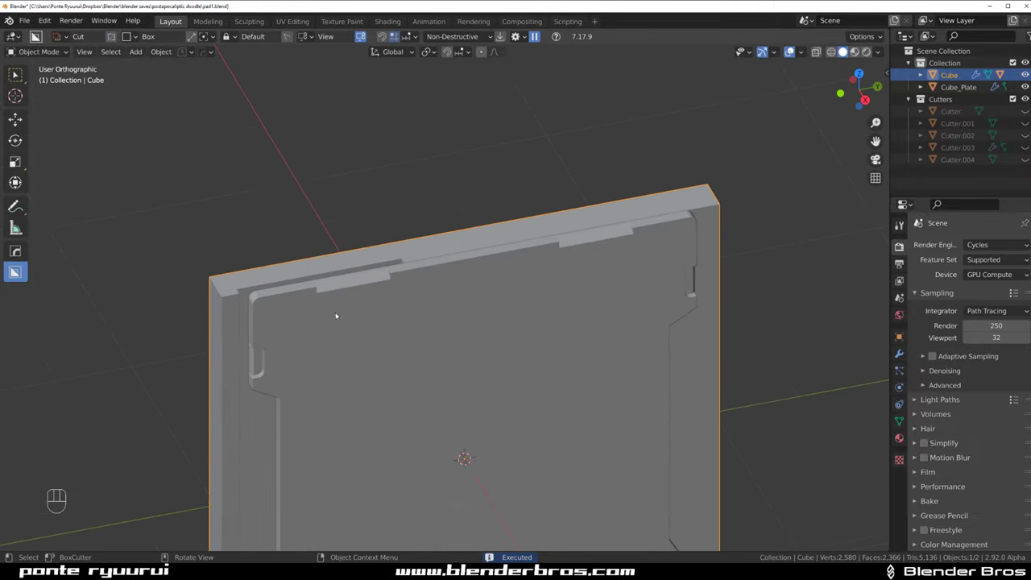
scroll(348, 274, up, 2)
key(ctrl+z)
From the top orthographic view, cut a shallow BoxCutter box about 0.225 by 0.482 into the slab's plate-side face near its -Y end
key(grave)
shift+middle_drag(509, 360, 408, 129)
scroll(412, 361, down, 3)
shift+middle_drag(412, 364, 400, 248)
scroll(401, 248, up, 3)
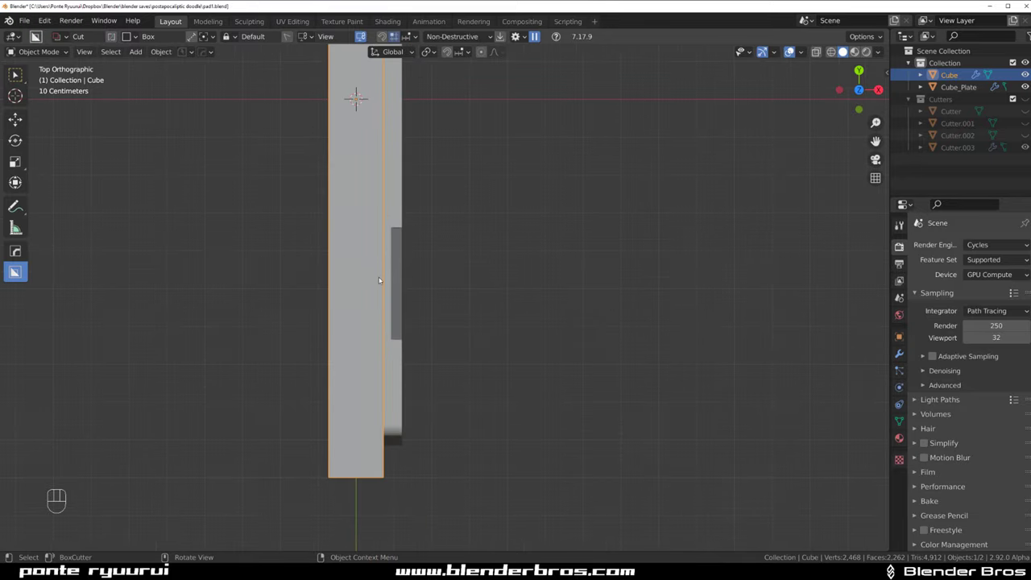
drag(379, 278, 464, 459)
Reveal the slab's new box cutter with HardOps Bool Scroll and isolate it in local view
key(q)
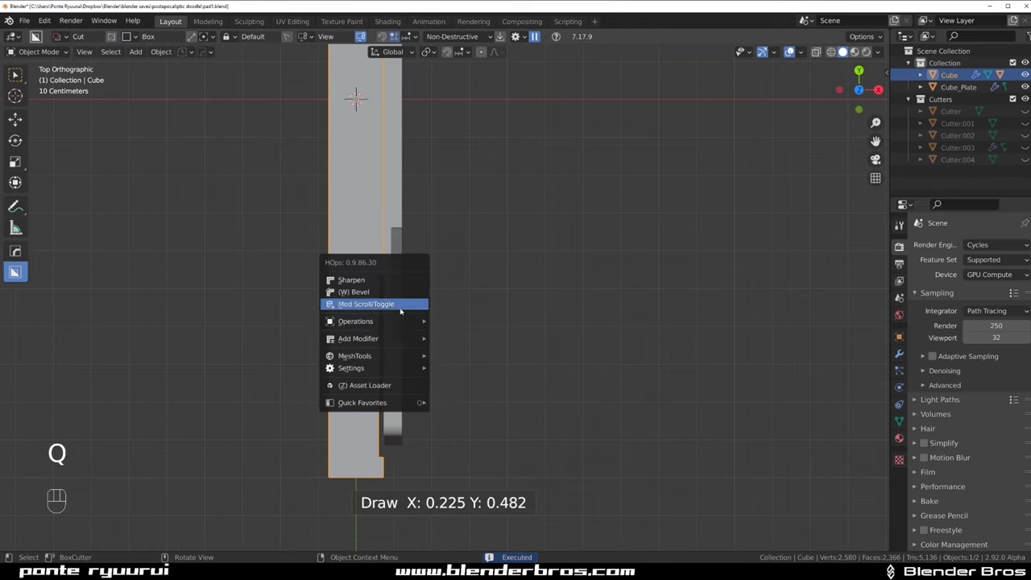
ctrl+click(401, 309)
key(slash)
middle_drag(403, 320, 432, 311)
Taper the isolated box cutter by scaling its slab-side face down along global Y with the whole panel back in view
key(Tab)
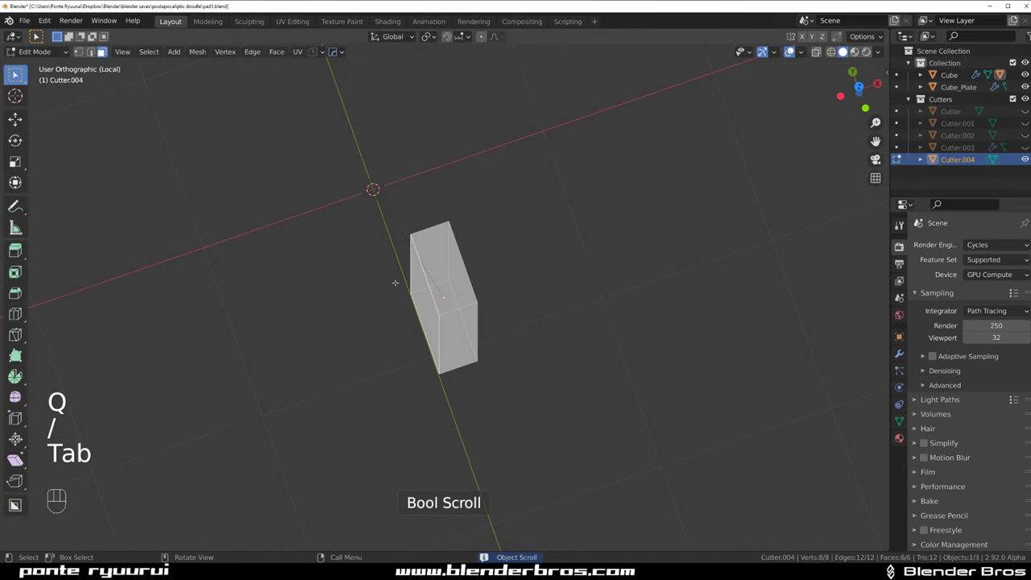
key(slash)
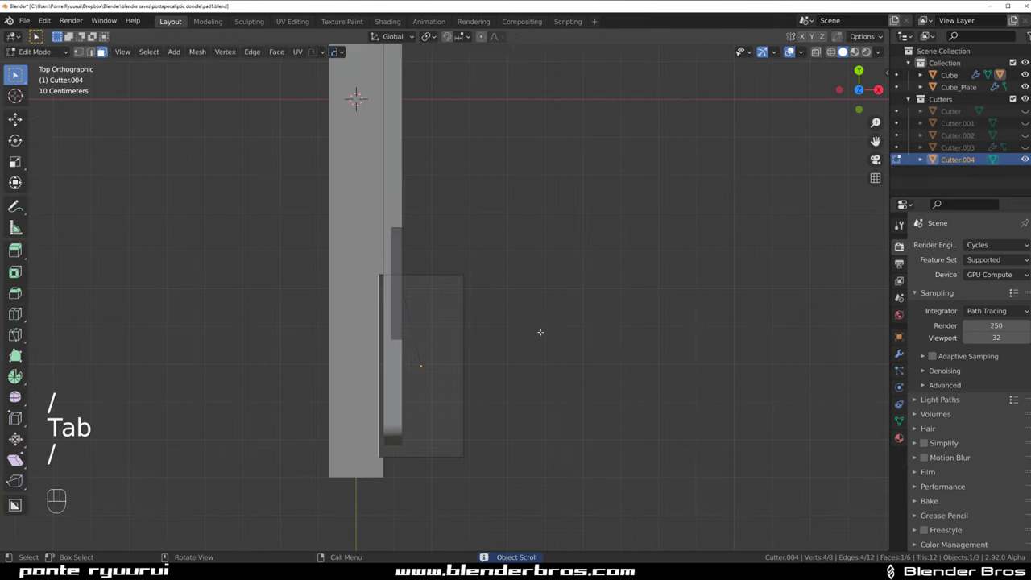
key(s)
key(y)
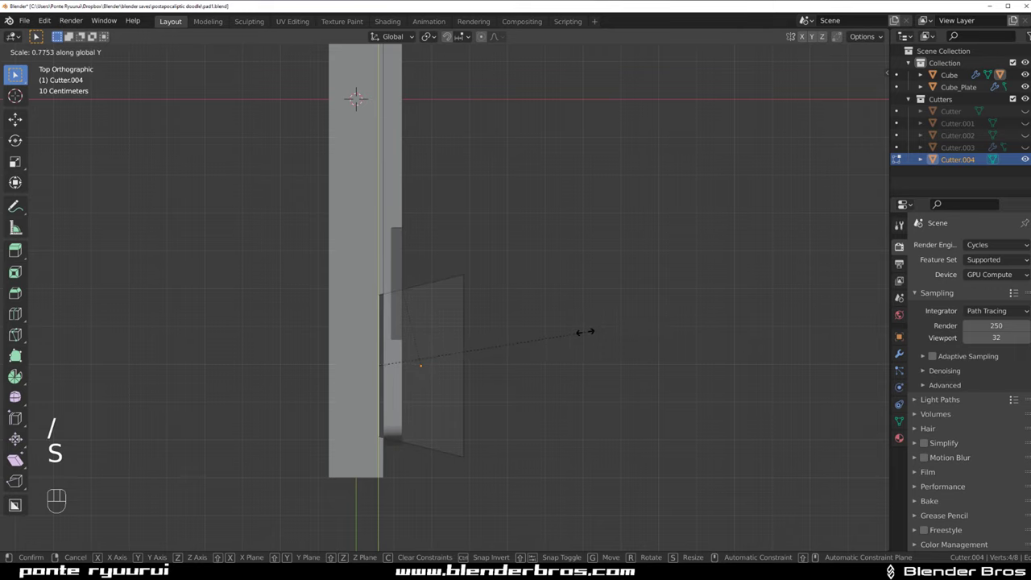
click(564, 334)
middle_drag(534, 341, 431, 153)
key(Tab)
Move the tapered cutter about -0.017 m along global Y
middle_drag(478, 201, 447, 261)
scroll(479, 225, up, 3)
key(KP_5)
scroll(436, 260, up, 4)
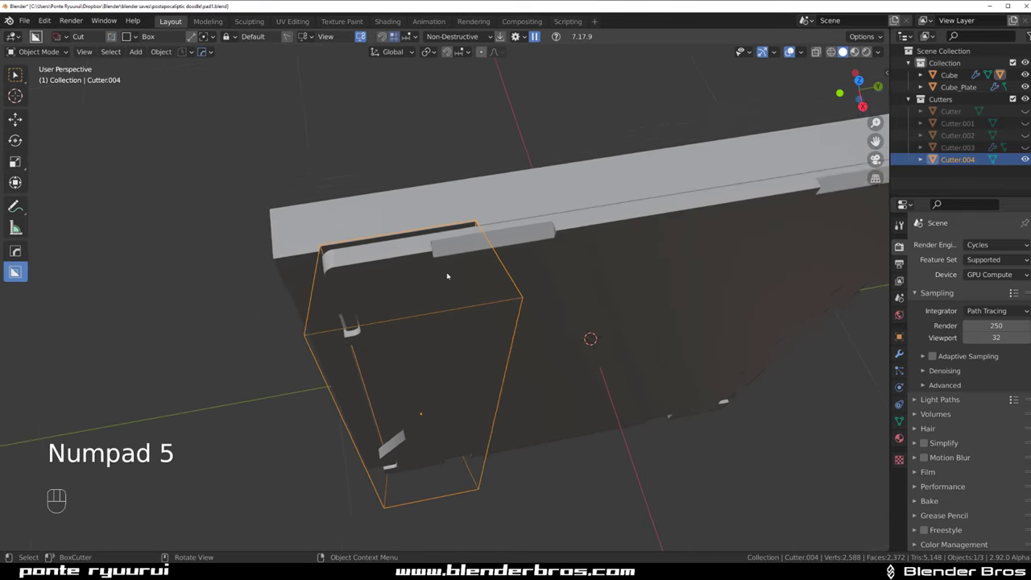
key(g)
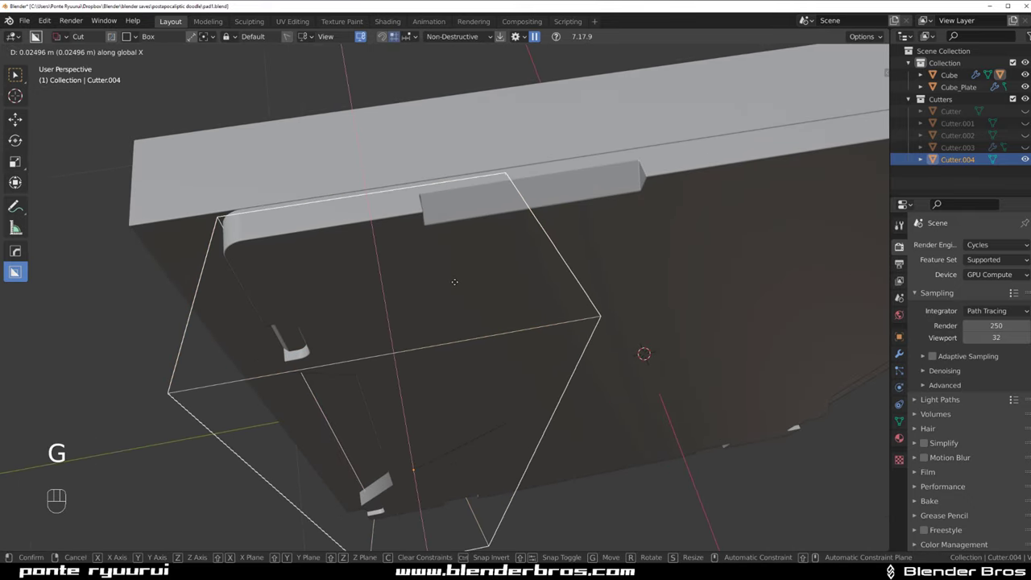
key(y)
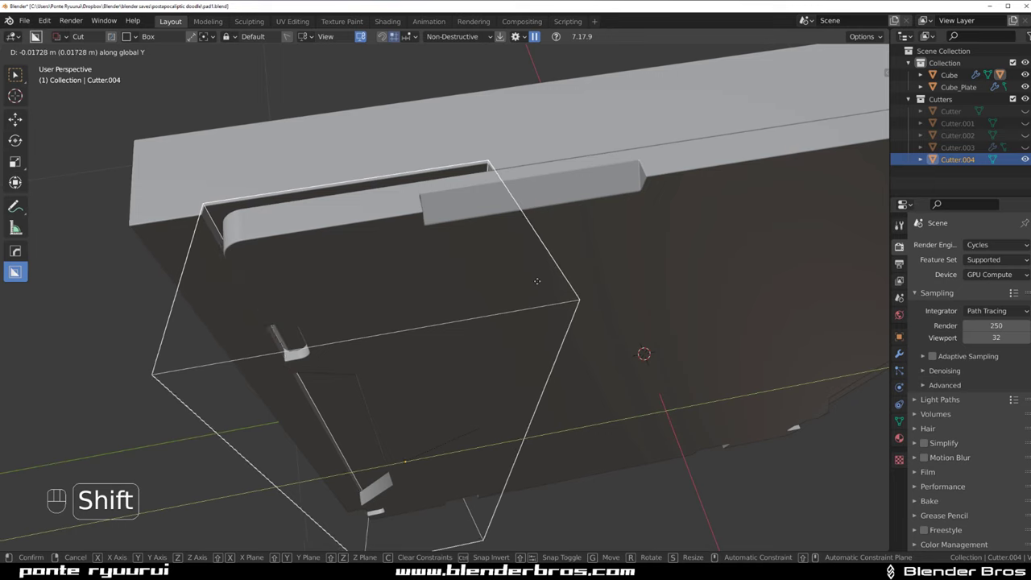
click(537, 281)
Mirror the tapered cutter about the slab with HardOps Mirror so it also cuts near the opposite Y end
scroll(439, 288, down, 1)
middle_drag(428, 290, 327, 236)
scroll(357, 238, up, 1)
middle_drag(515, 235, 492, 230)
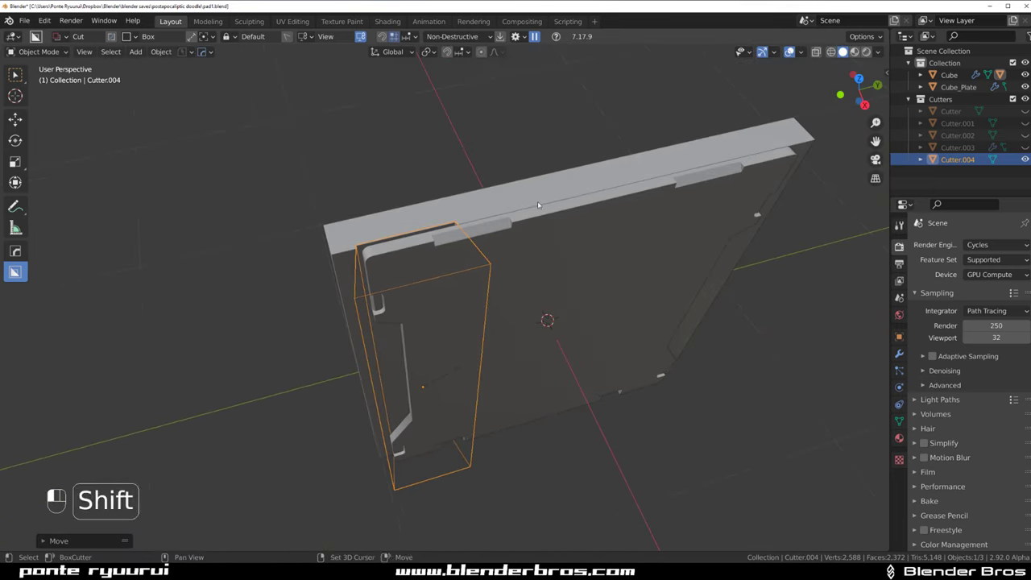
shift+click(492, 229)
key(alt+x)
click(448, 350)
click(403, 133)
Hide the Cutters collection and adjust the viewport display to examine the recesses at both ends of the slab
middle_drag(409, 220, 424, 164)
key(shift+2)
mouse_move(495, 211)
middle_down()
mouse_move(539, 204)
mouse_move(473, 244)
mouse_move(461, 226)
mouse_move(297, 175)
middle_up()
key(alt+v)
click(460, 220)
scroll(296, 175, down, 2)
mouse_move(367, 271)
middle_down()
mouse_move(297, 233)
mouse_move(377, 178)
mouse_move(396, 194)
mouse_move(380, 283)
middle_up()
Reveal the slab's mirrored box cutter with HardOps Bool Scroll and move it about -0.134 m along global Y
click(362, 206)
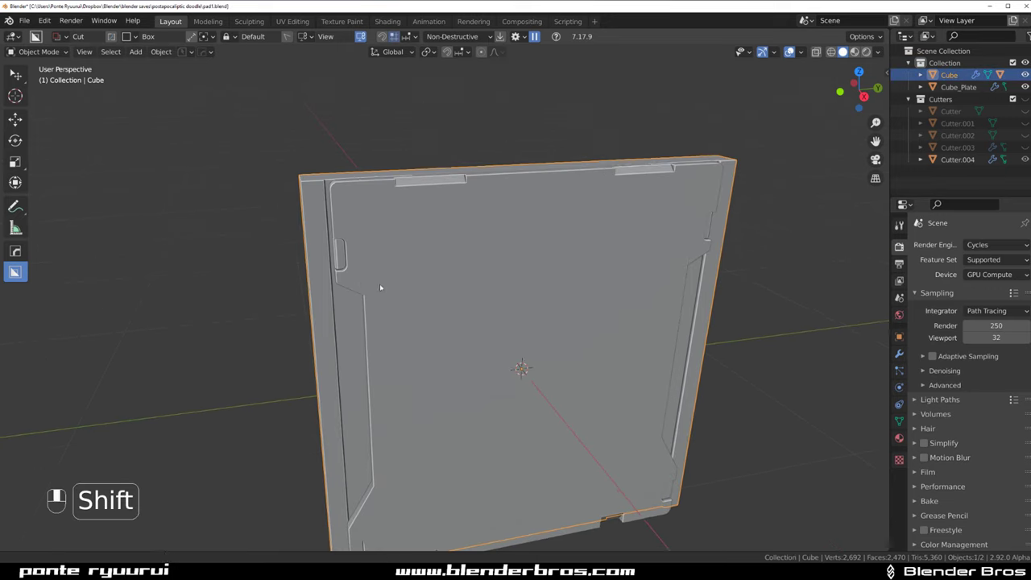
key(q)
click(360, 241)
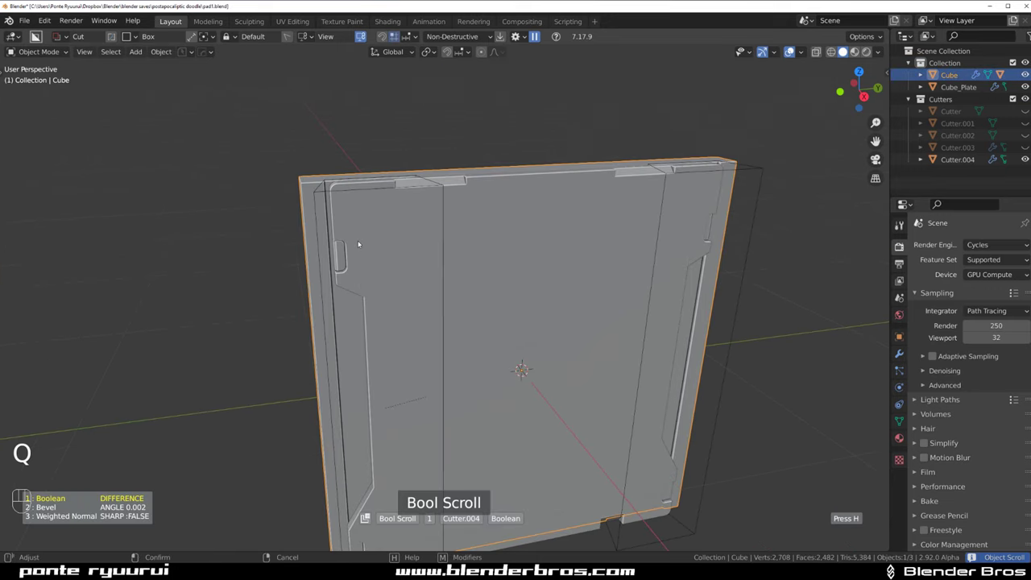
key(g)
right_click(418, 263)
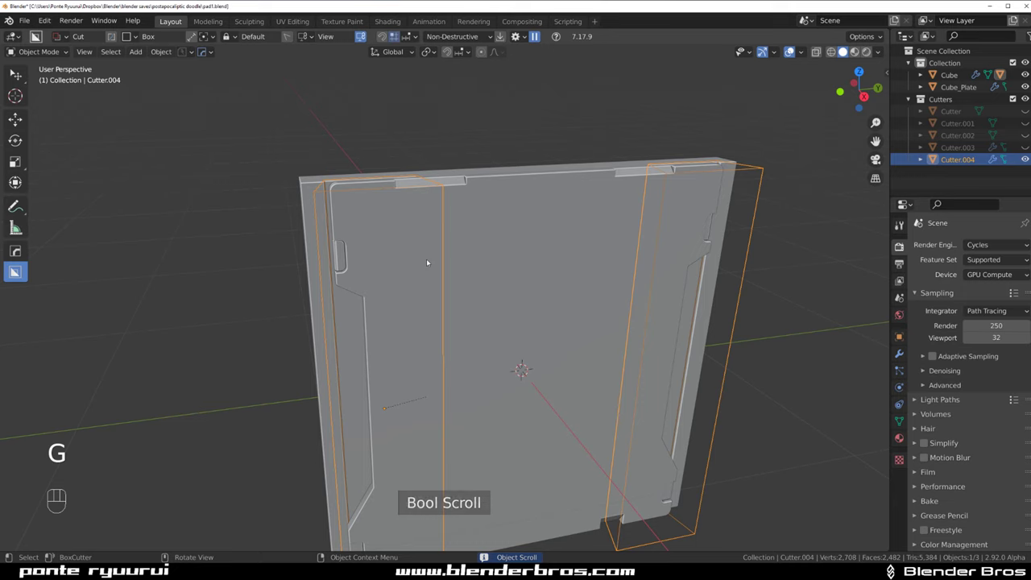
key(y)
key(Escape)
key(g)
key(y)
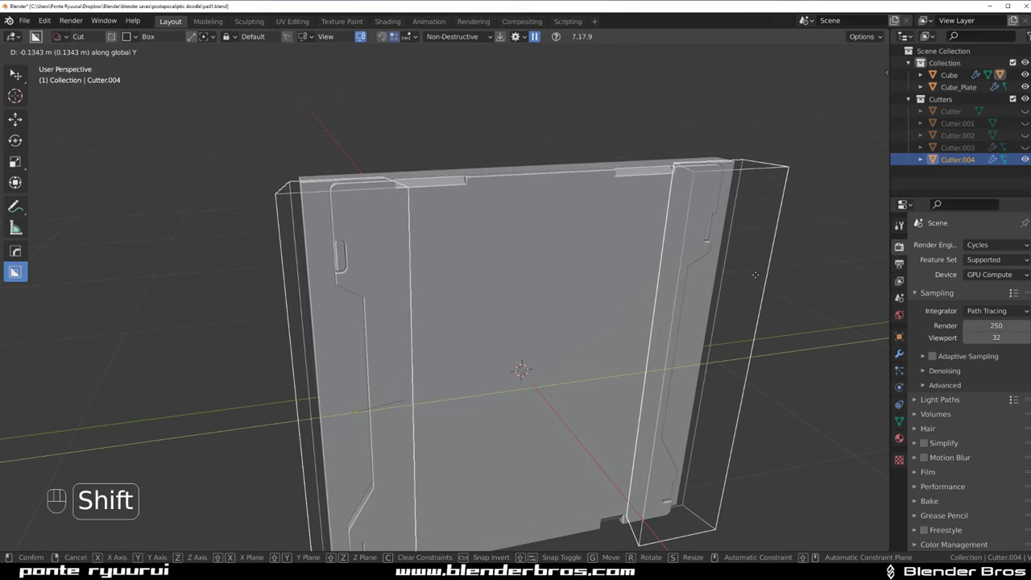
click(756, 275)
Hide the Cutters collection and examine the gap beside the plate and the slab's narrow -Y end face
middle_drag(773, 271, 456, 167)
key(shift+2)
key(Tab)
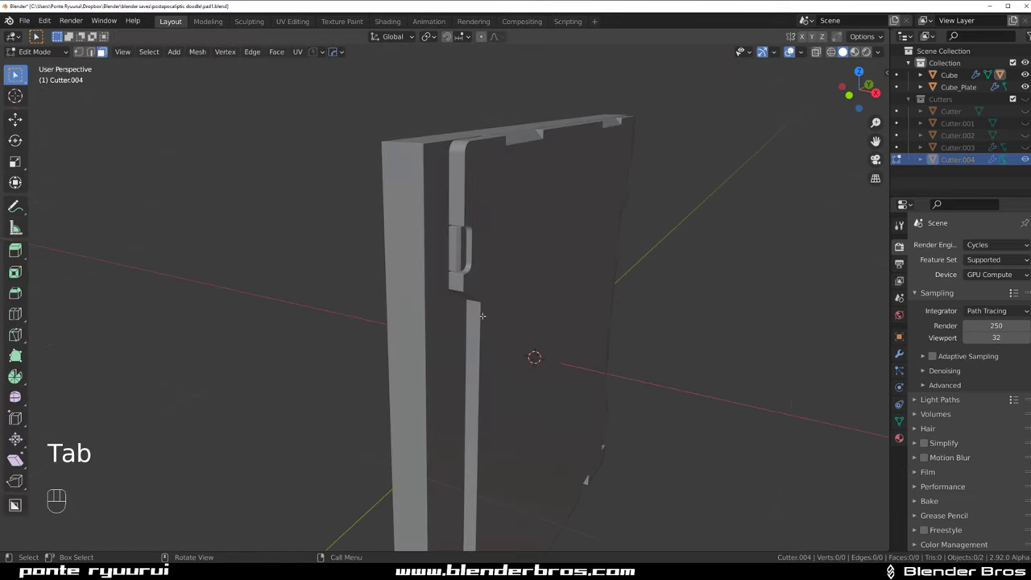
middle_drag(482, 315, 422, 81)
key(Tab)
scroll(417, 147, down, 2)
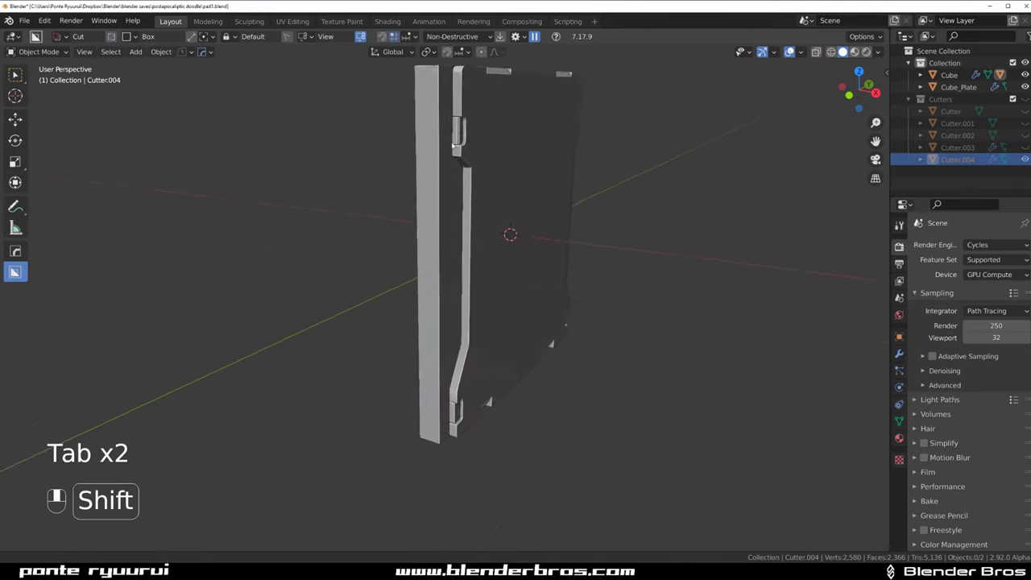
scroll(439, 177, up, 1)
shift+middle_drag(442, 186, 424, 228)
scroll(403, 186, down, 1)
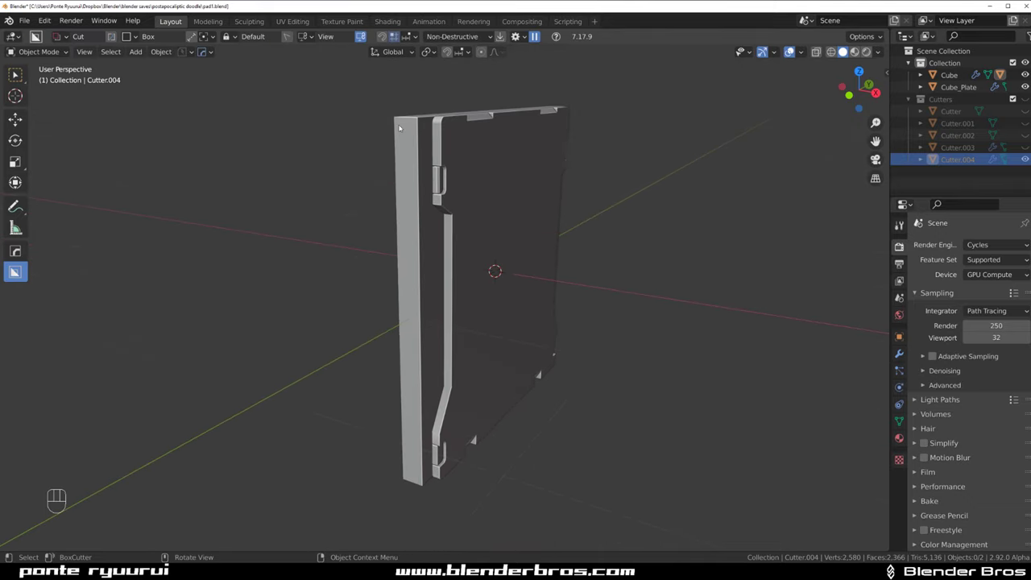
Set BoxCutter's drawing alignment to Object and select the slab
mouse_move(399, 127)
mouse_down()
mouse_move(399, 425)
mouse_move(417, 436)
mouse_up()
right_click(417, 436)
key(shift+v)
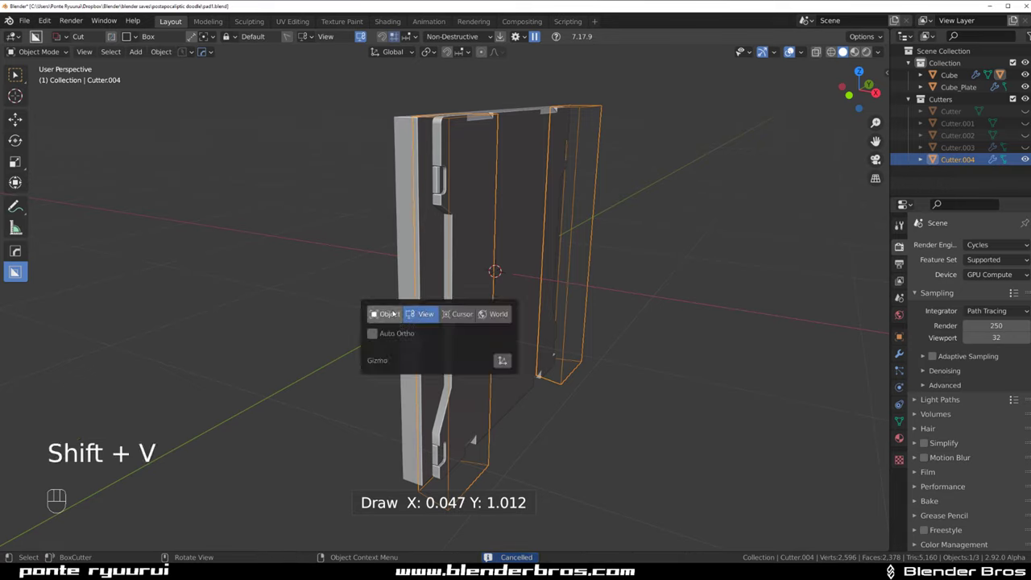
click(390, 315)
click(404, 127)
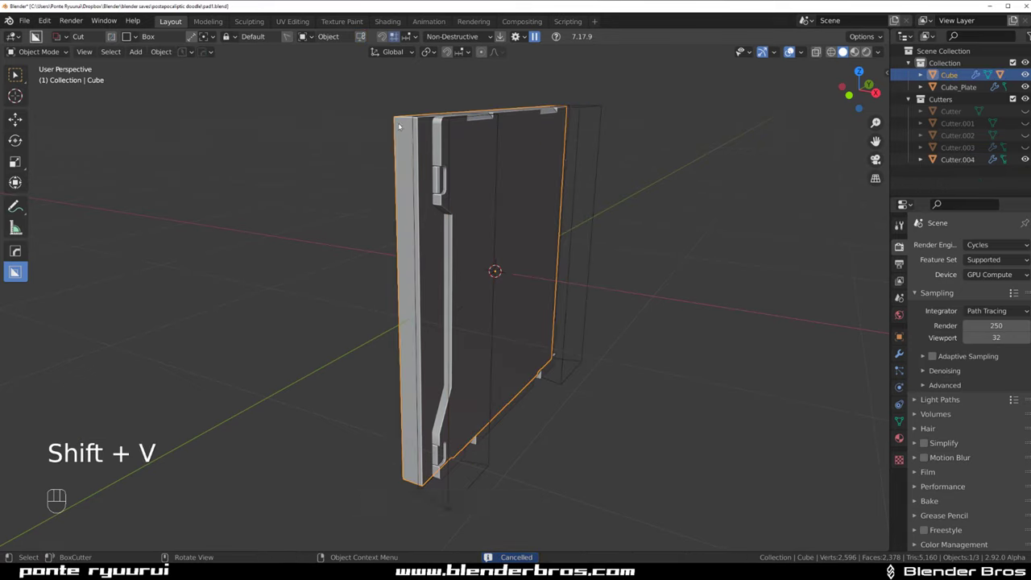
Cut a nearly full-height box recess about 0.094 deep into the slab's narrow -Y end face, with beveled corners
mouse_move(399, 125)
mouse_down()
mouse_move(402, 431)
mouse_move(422, 481)
mouse_up()
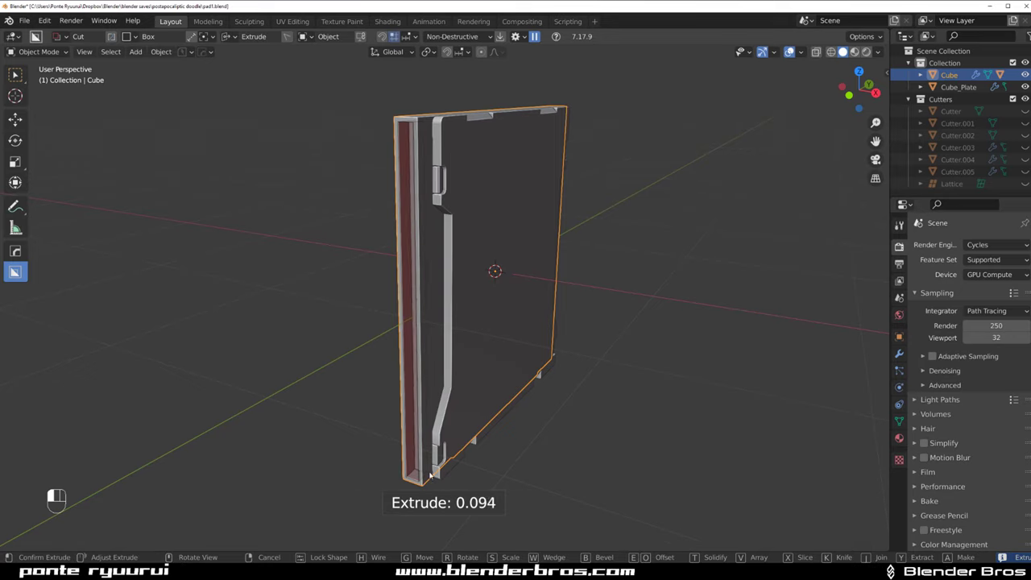
key(b)
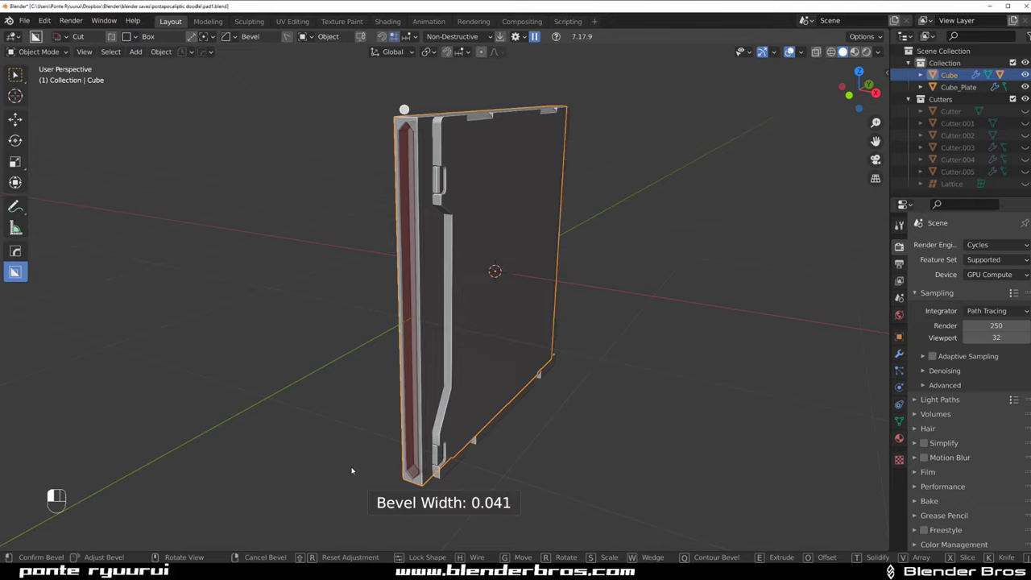
drag(351, 470, 333, 470)
scroll(448, 322, up, 2)
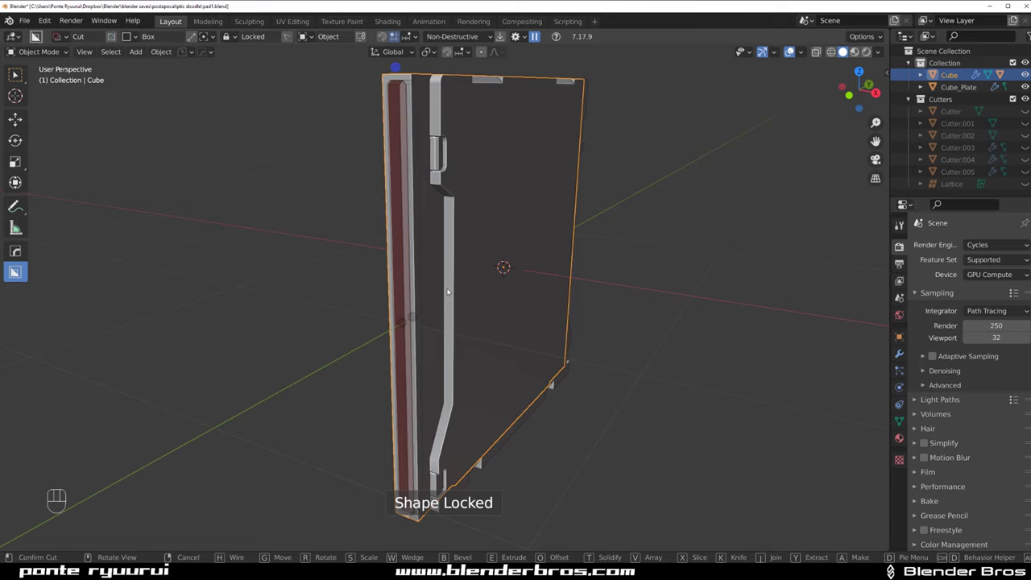
click(448, 292)
scroll(448, 298, down, 2)
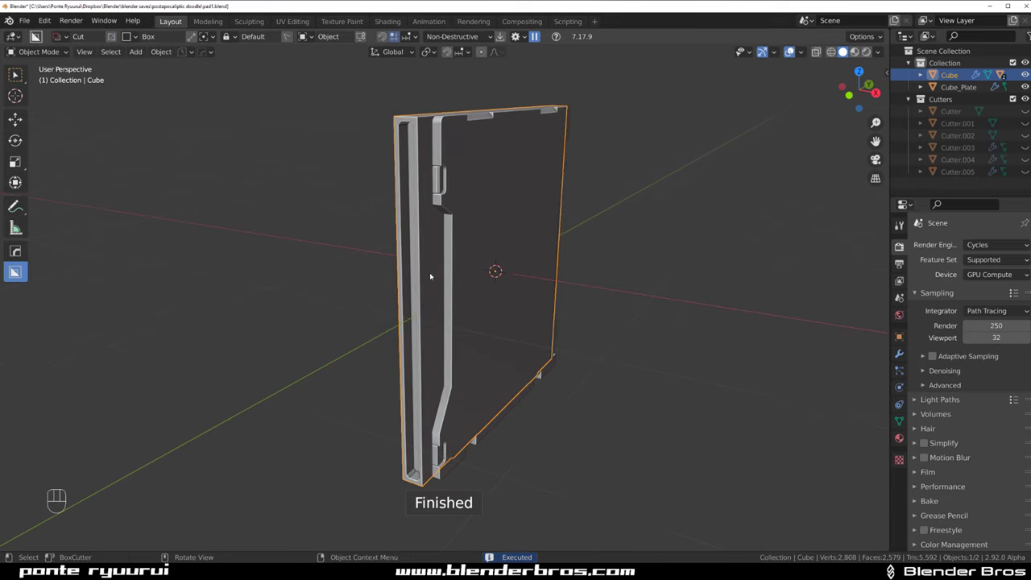
Reveal the long end-face recess's cutter with HardOps Bool Scroll
key(q)
click(428, 272)
scroll(429, 273, down, 1)
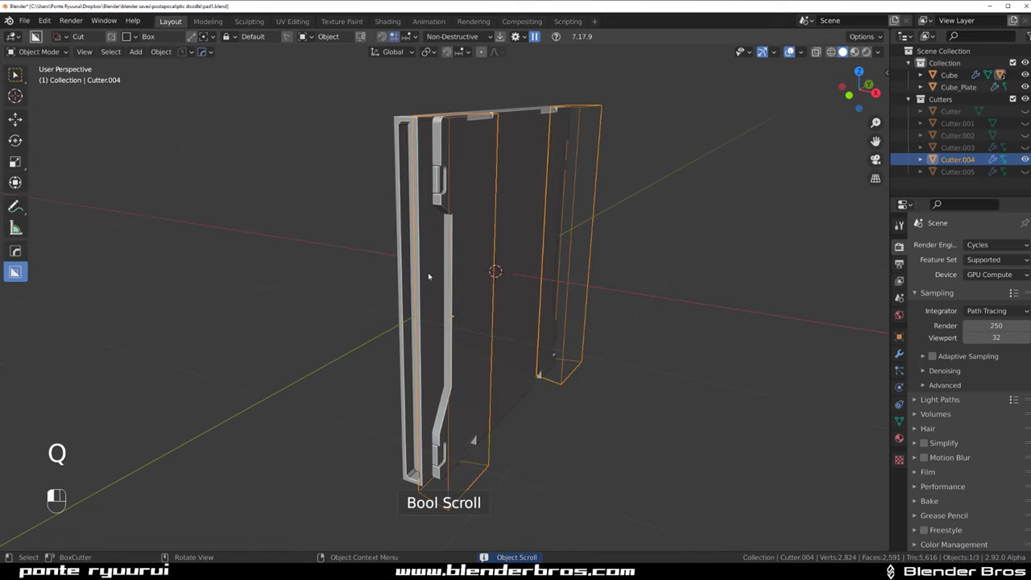
key(q)
click(428, 272)
scroll(428, 272, down, 1)
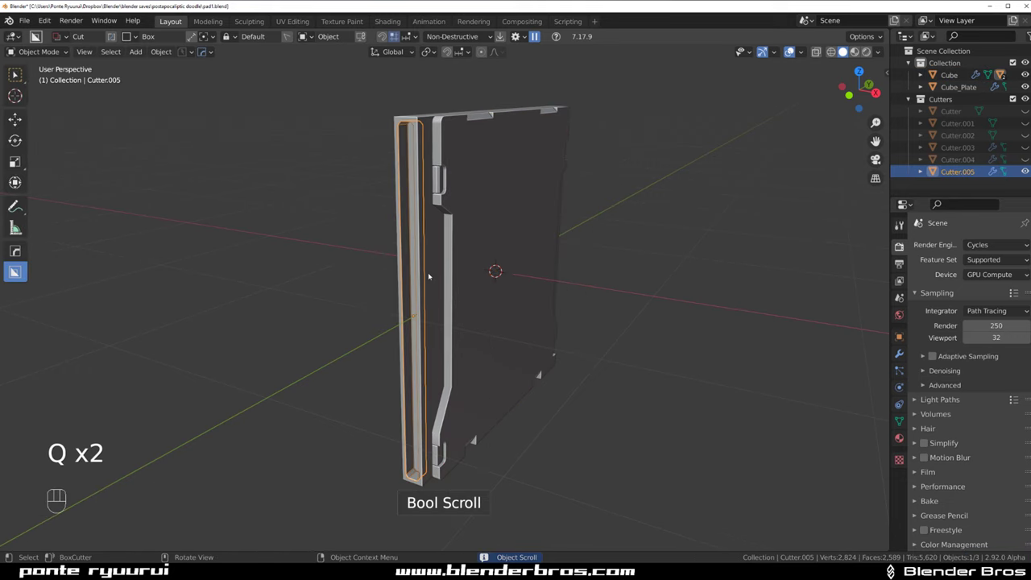
From the front orthographic view, split the end-face cutter with a downward-sloping BoxCutter Ngon line cut in its upper part
key(grave)
key(grave)
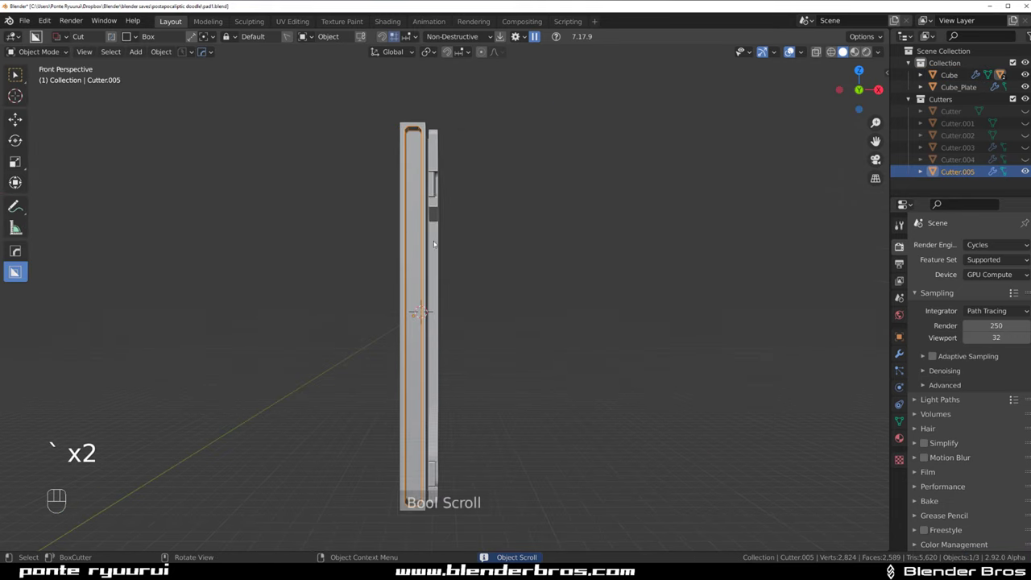
key(KP_5)
shift+scroll(647, 239, up, 6)
scroll(647, 240, up, 2)
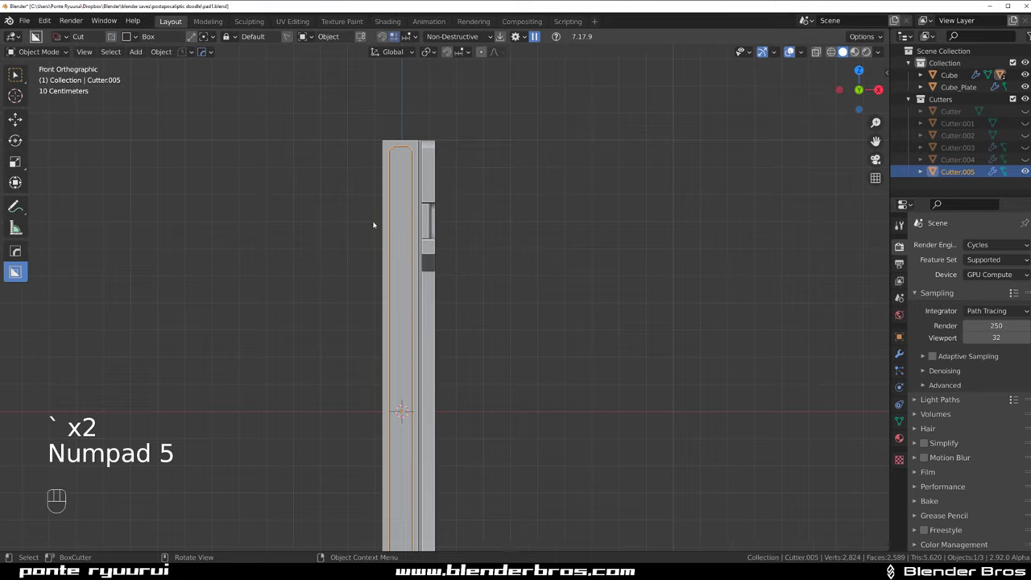
key(d)
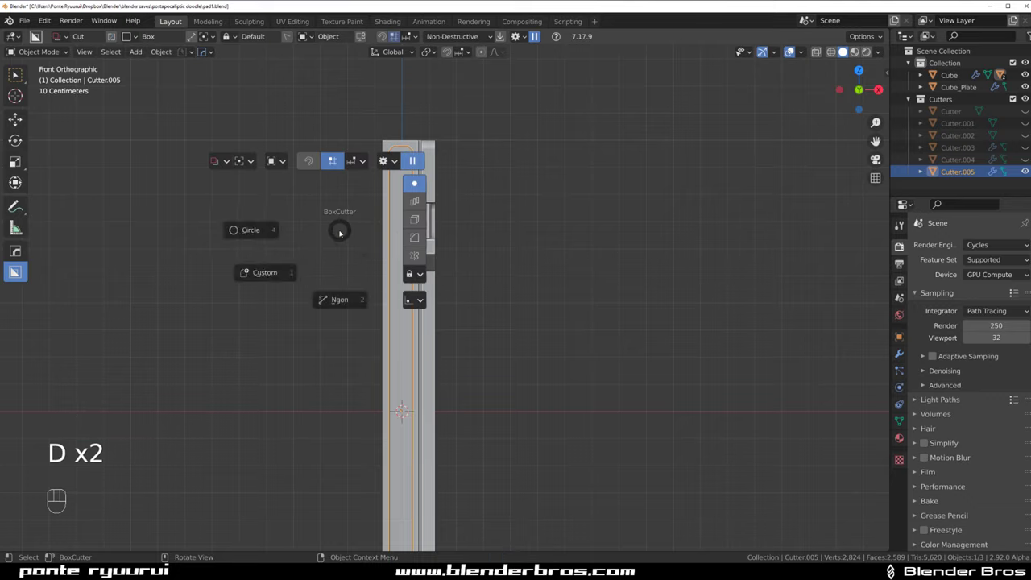
click(325, 236)
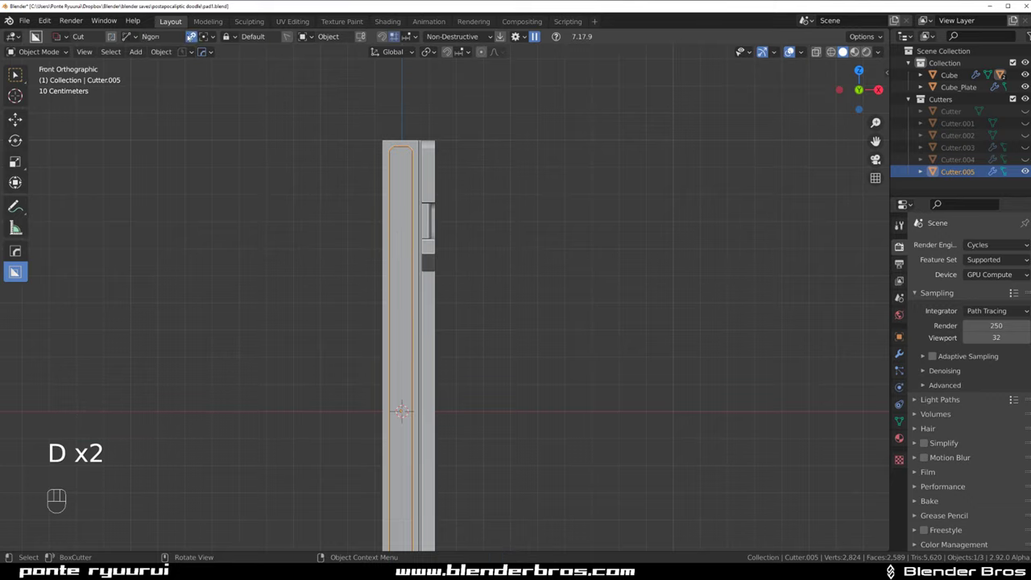
drag(347, 282, 502, 334)
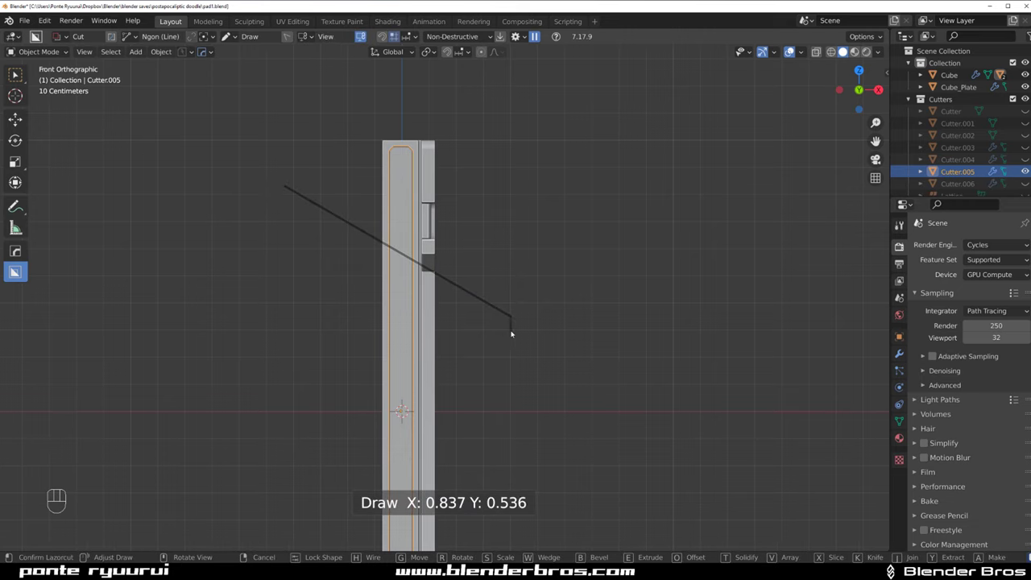
click(510, 322)
click(598, 309)
Split the end-face cutter again just above the slab's middle with a line cut sloping the opposite way
scroll(598, 310, down, 4)
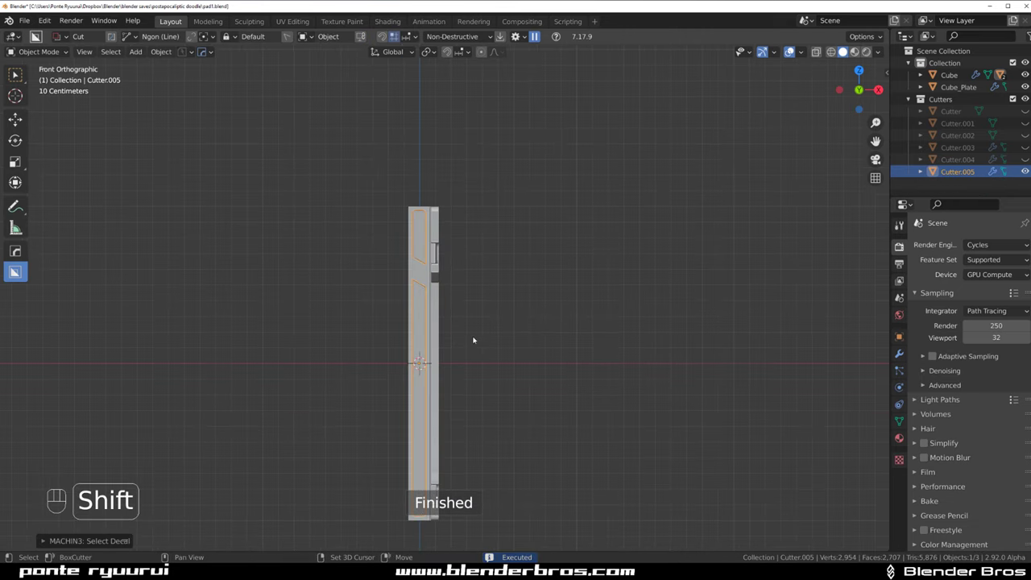
shift+middle_drag(474, 341, 480, 233)
drag(520, 199, 341, 295)
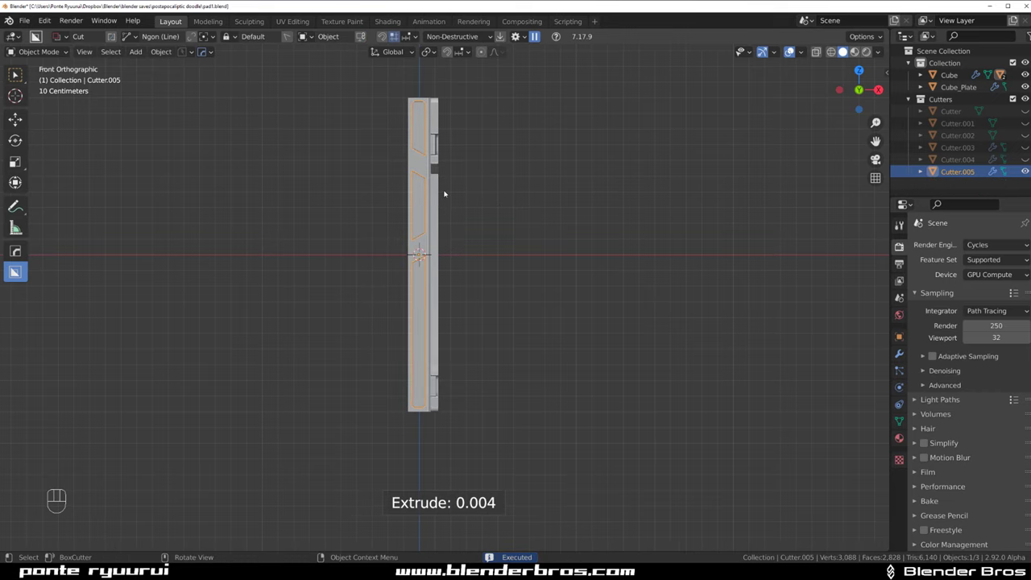
Mirror the split cutter vertically across Z with HardOps Mirror and view the panel in perspective
key(alt+x)
click(419, 153)
middle_drag(500, 172, 424, 318)
click(675, 219)
key(KP_5)
scroll(451, 274, up, 2)
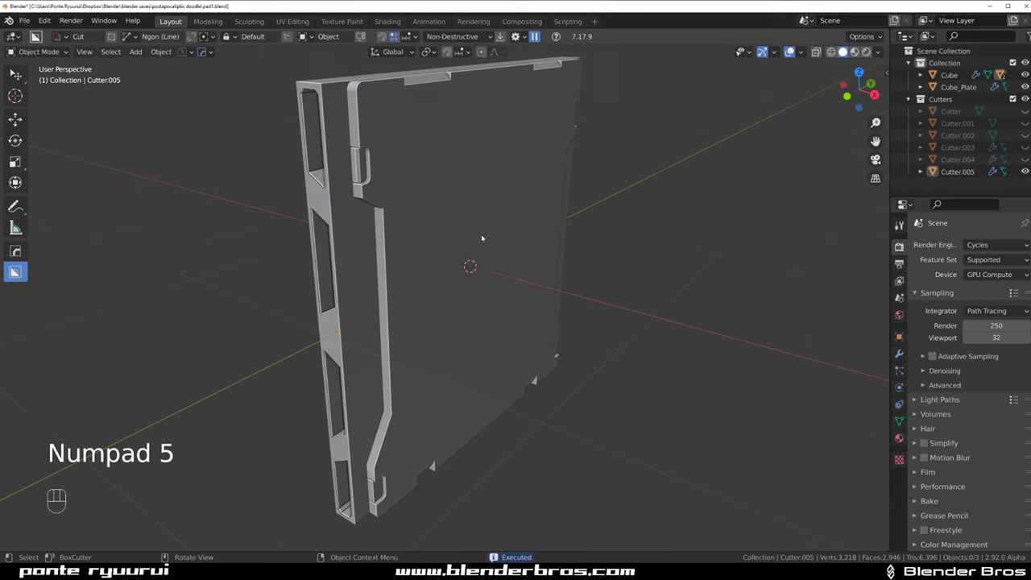
Mirror the end-face recesses onto the slab's opposite end with HardOps Mirror
middle_drag(481, 237, 413, 253)
key(alt+x)
click(337, 222)
click(405, 310)
Examine the angled recesses along the slab's narrow end face up close
scroll(419, 268, up, 4)
scroll(372, 268, down, 5)
scroll(273, 288, up, 3)
shift+middle_drag(274, 288, 309, 308)
scroll(308, 308, up, 1)
shift+middle_drag(313, 258, 382, 260)
scroll(340, 319, up, 1)
scroll(339, 320, down, 5)
middle_drag(430, 292, 441, 309)
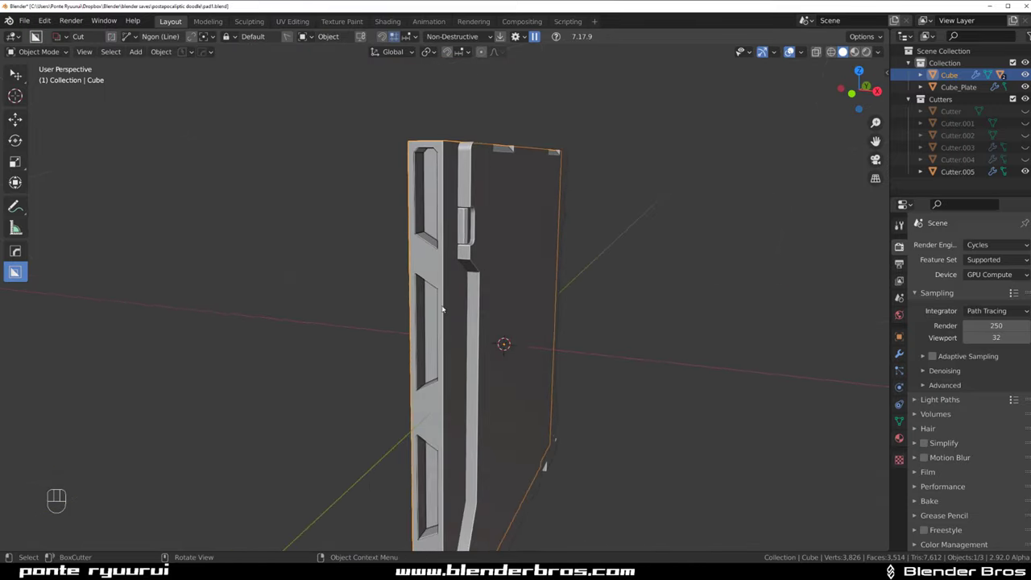
Select the end-face cutter and set BoxCutter's shape to Circle in an orthographic front view
click(438, 298)
key(KP_1)
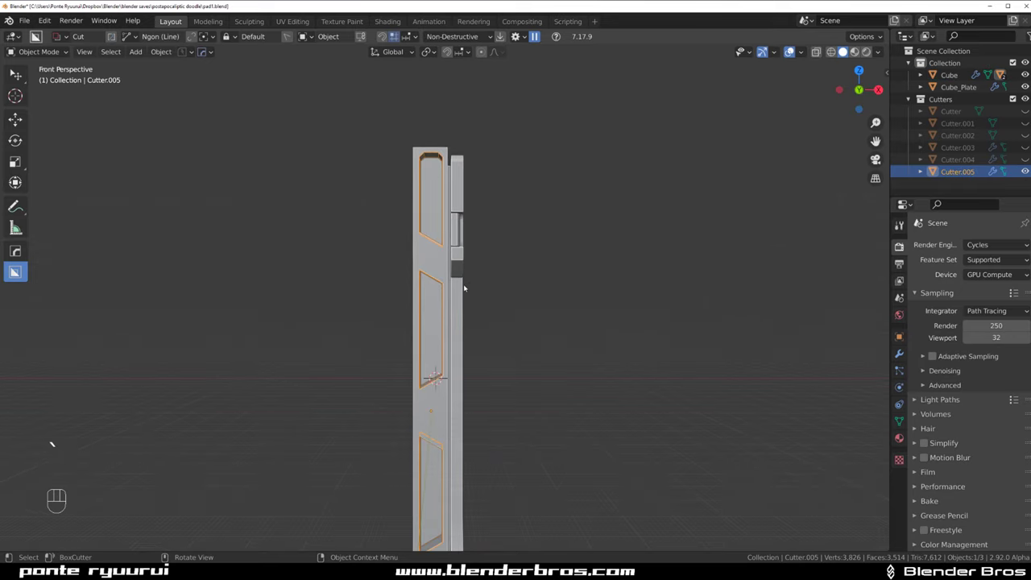
scroll(460, 309, down, 2)
shift+middle_drag(460, 313, 447, 268)
key(d)
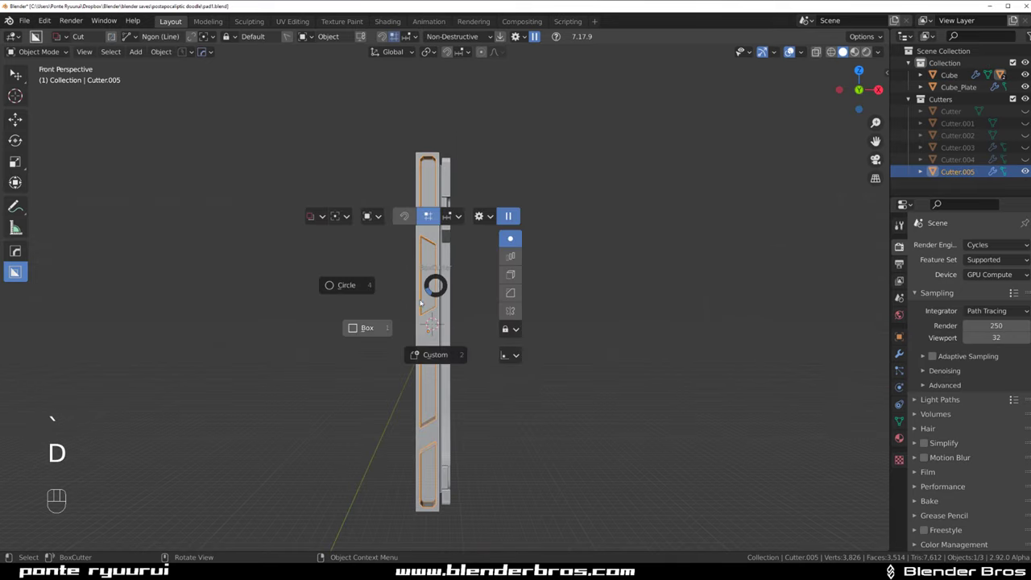
click(347, 287)
key(KP_5)
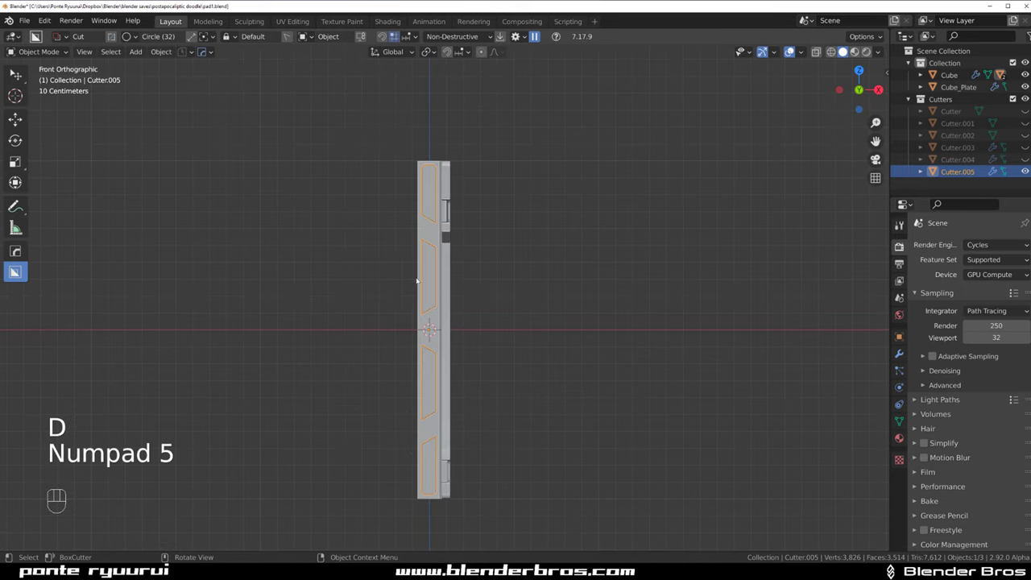
Cut a circle about 0.054 m across into the end-face cutter, centred in the upper part of the topmost pocket
scroll(419, 266, up, 2)
shift+middle_drag(425, 127, 425, 184)
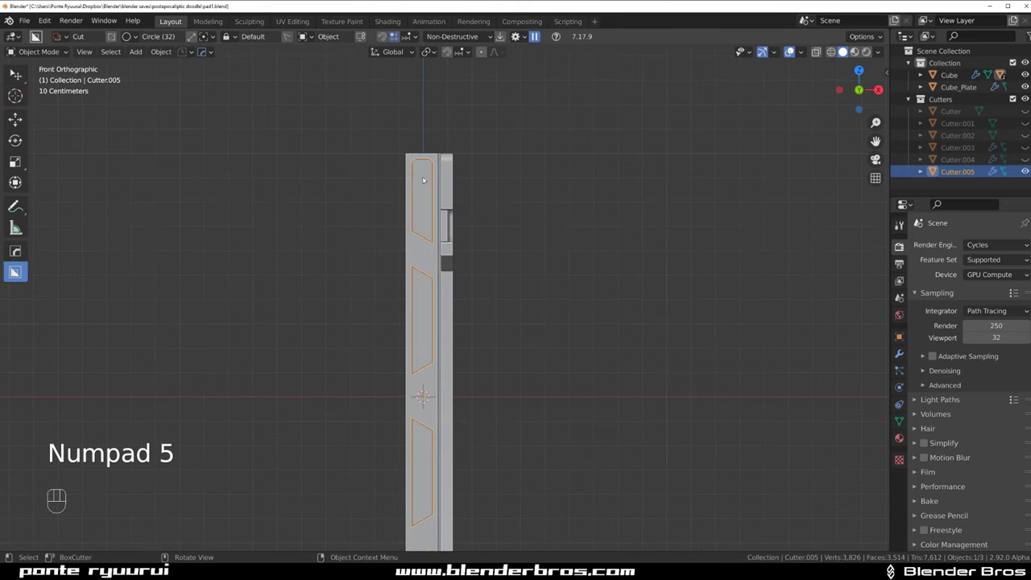
scroll(375, 187, up, 3)
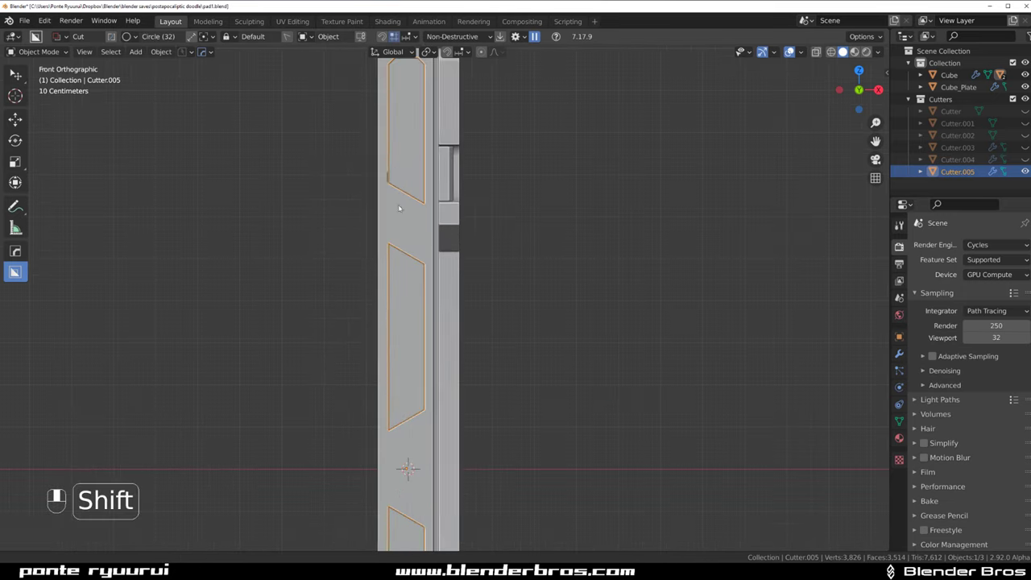
shift+middle_drag(400, 202, 382, 369)
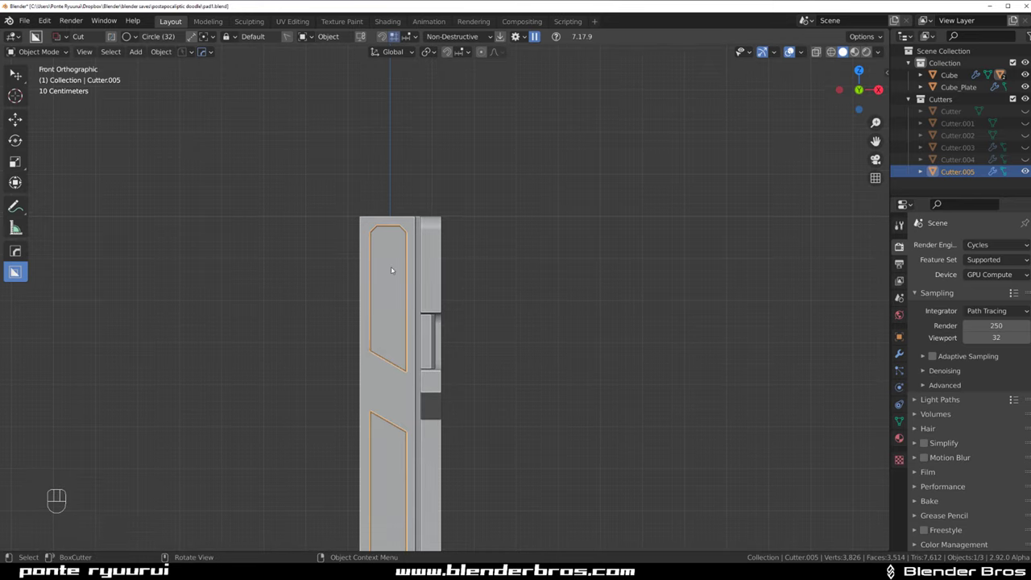
drag(390, 265, 402, 267)
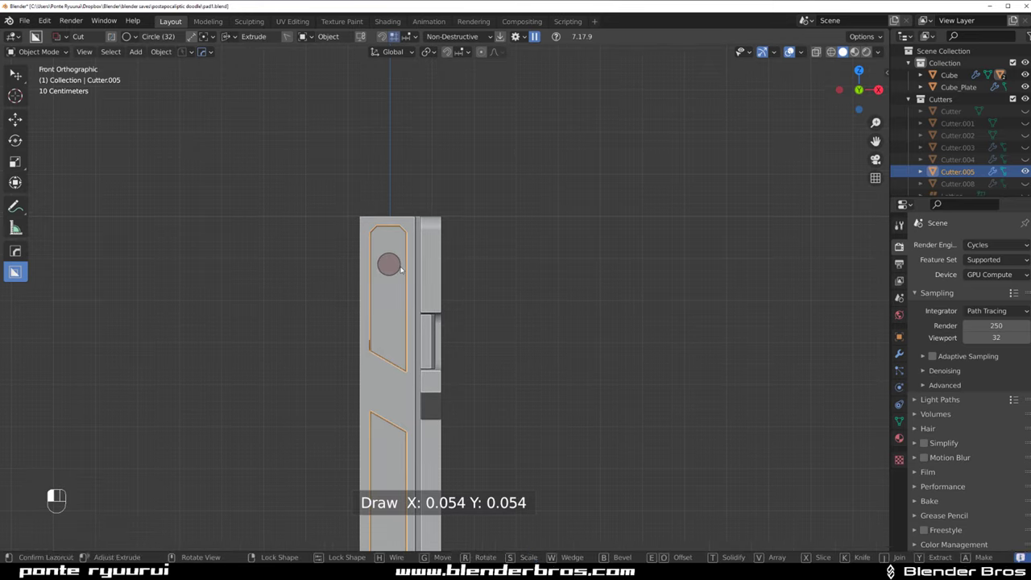
Select the new circular cutter by stepping to it with HardOps Bool Scroll
shift+middle_drag(415, 423, 417, 340)
scroll(416, 341, down, 2)
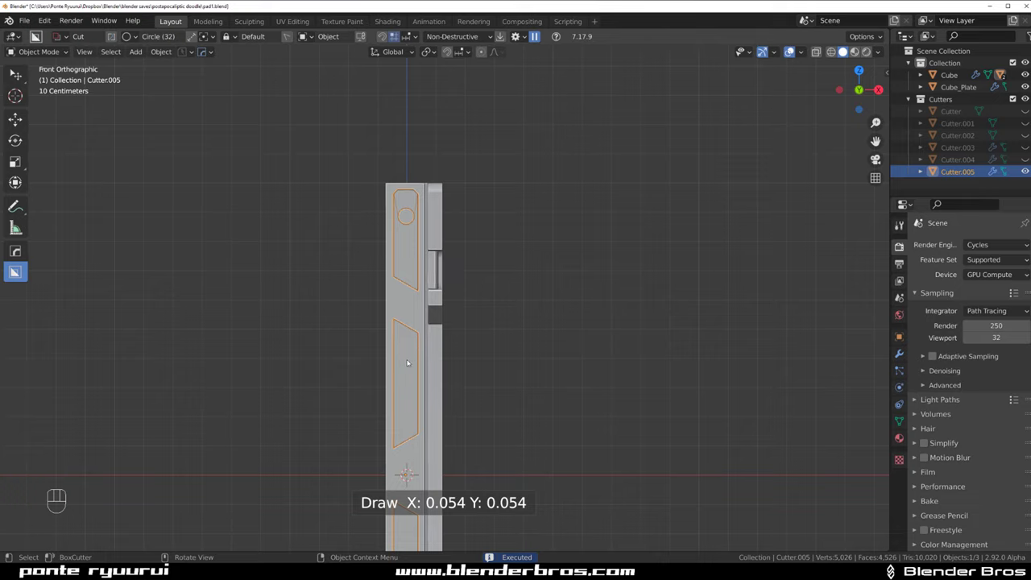
drag(406, 259, 413, 256)
right_click(458, 228)
key(q)
click(417, 228)
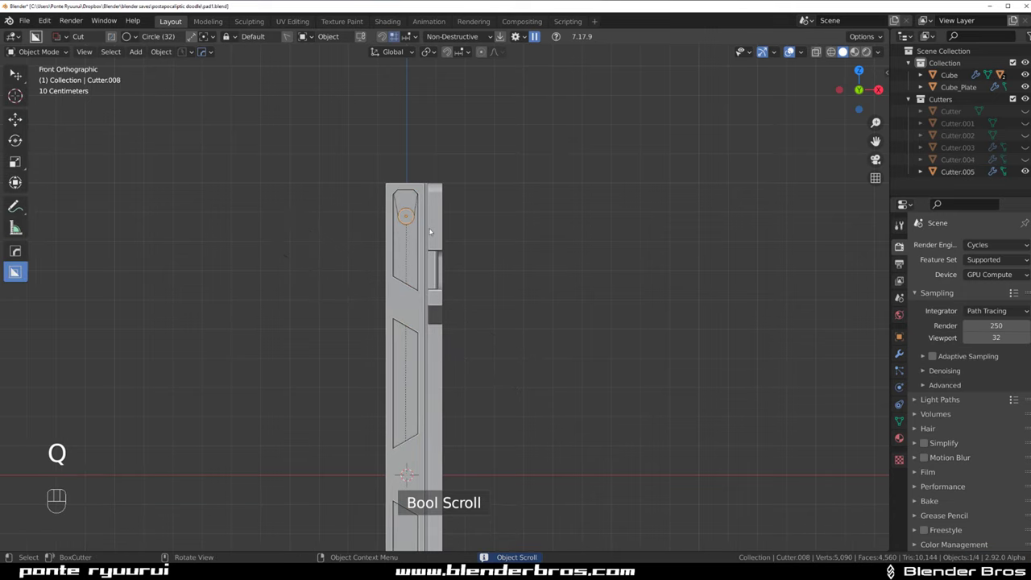
Duplicate the circular cutter's mesh down along Z three times, once lower in the topmost pocket and twice in the pocket below
key(Tab)
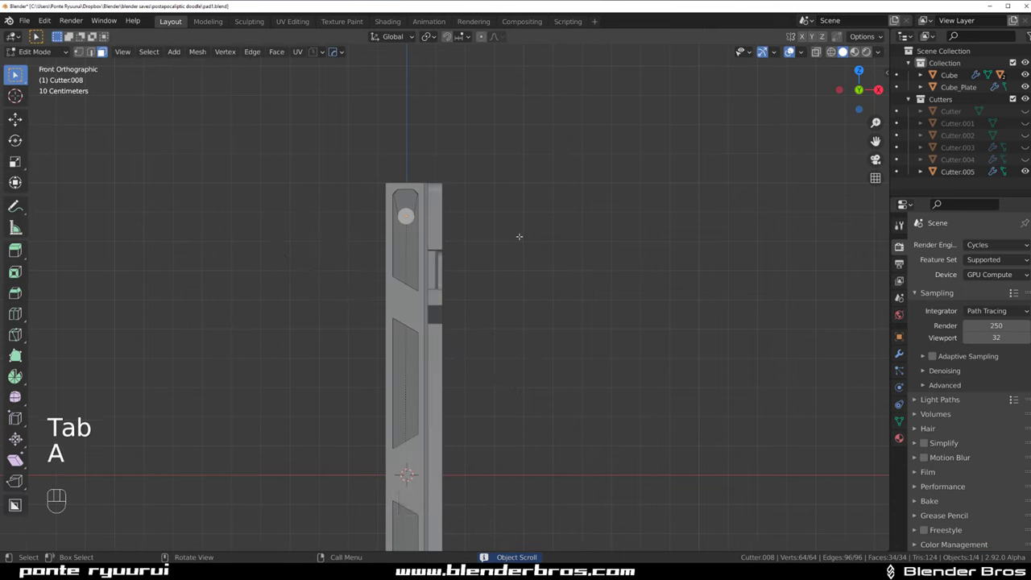
key(shift+d)
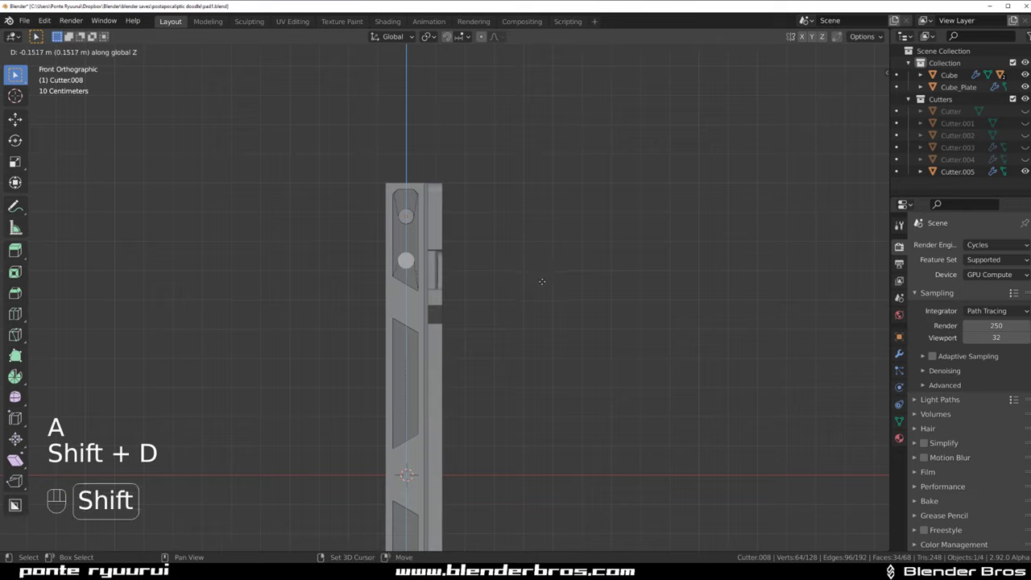
click(542, 280)
key(shift+d)
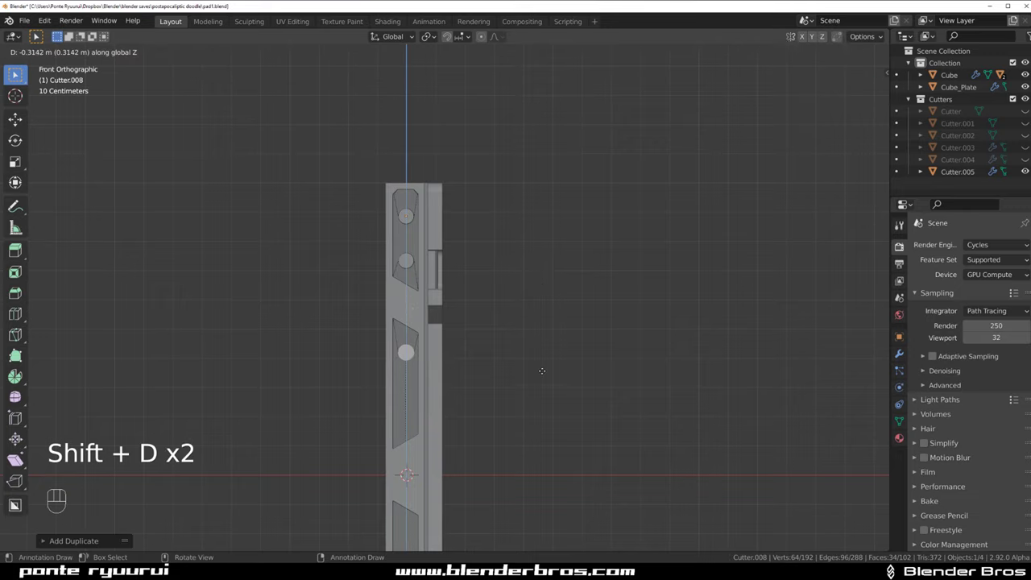
click(541, 370)
key(shift+d)
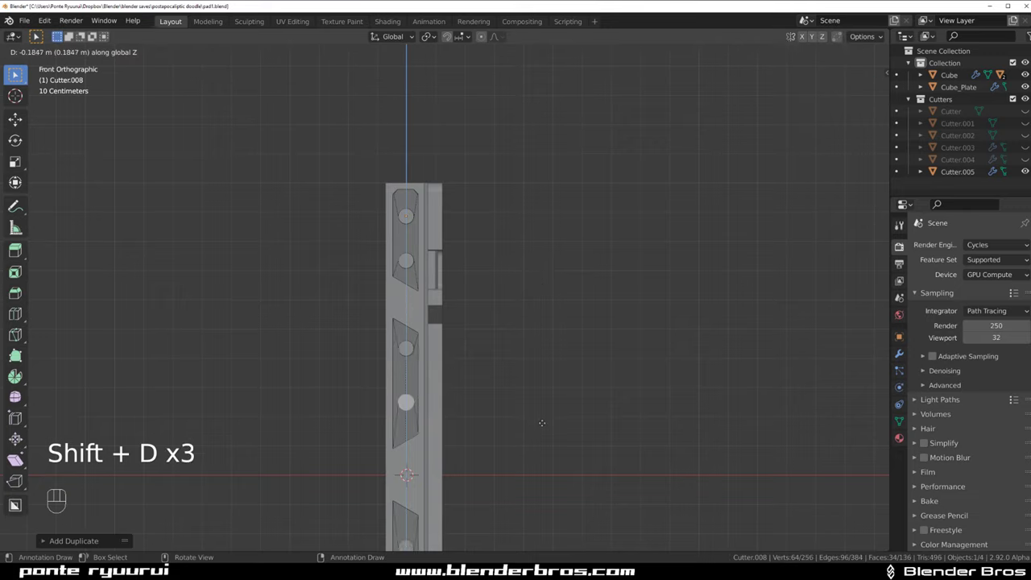
click(542, 434)
key(Tab)
Select the slab, apply its boolean modifiers with HardOps Smart Apply, and enter Edit Mode
middle_drag(490, 283, 425, 248)
scroll(425, 248, up, 3)
click(404, 189)
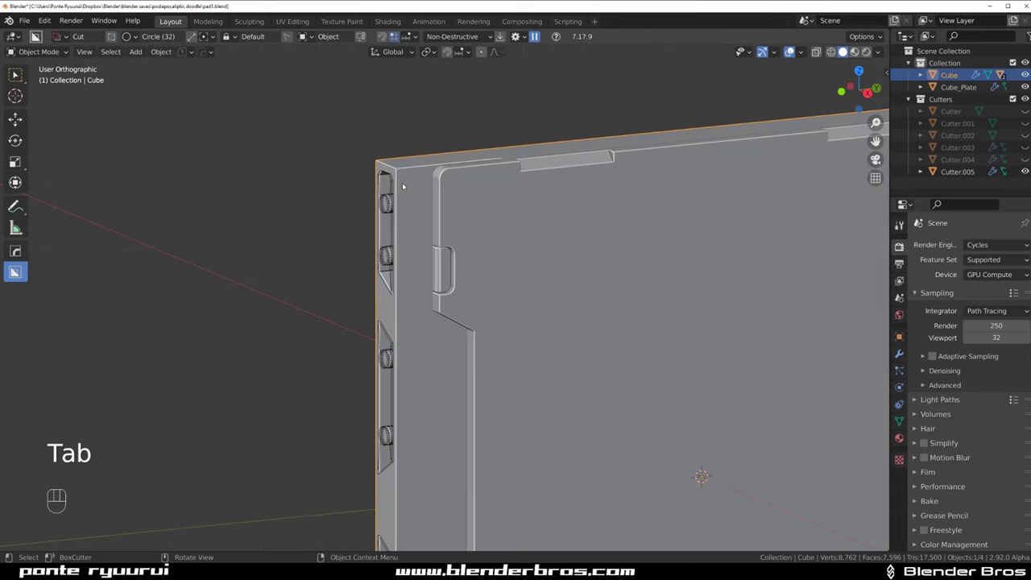
key(q)
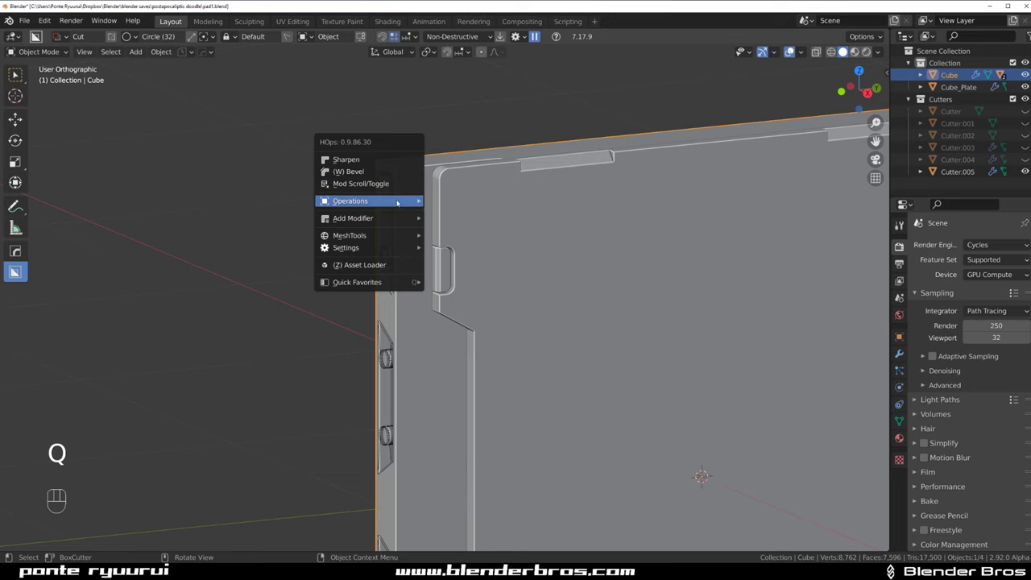
mouse_move(399, 202)
click(481, 322)
middle_drag(414, 267, 473, 241)
scroll(474, 241, up, 1)
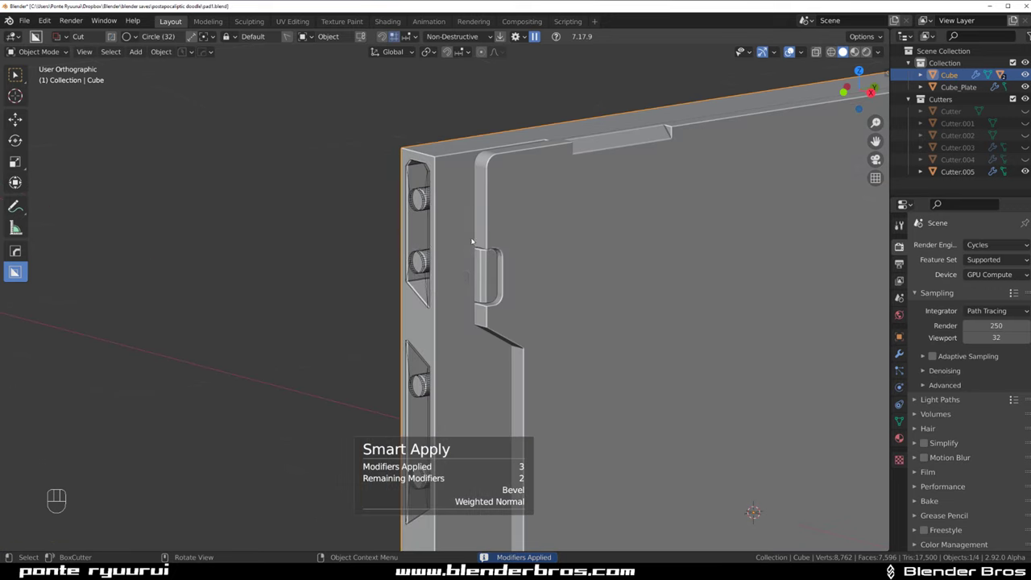
key(Tab)
Try to select the pins' end faces together with Select Similar, using Coplanar, and move them along Y
click(419, 201)
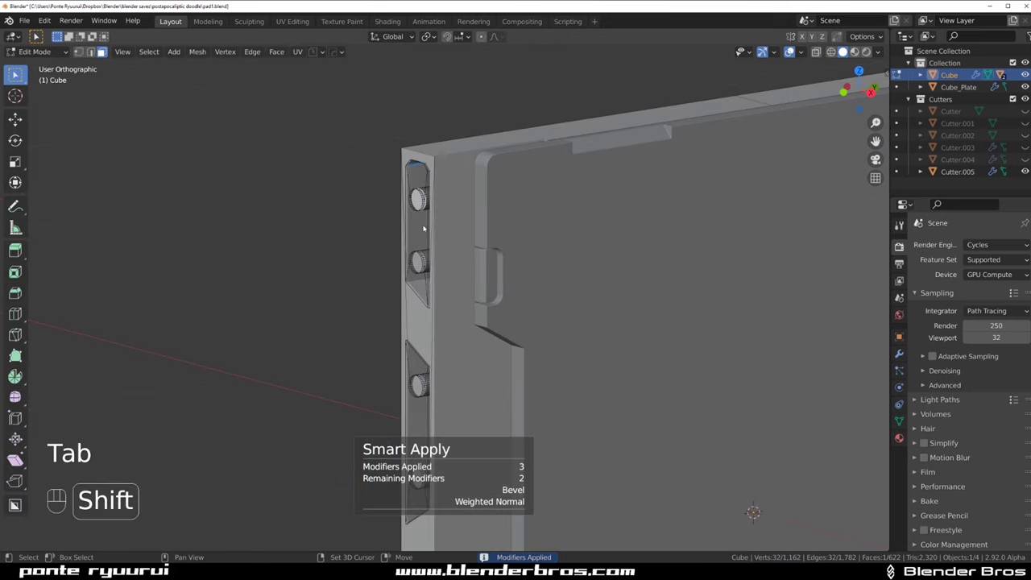
key(shift+g)
click(426, 272)
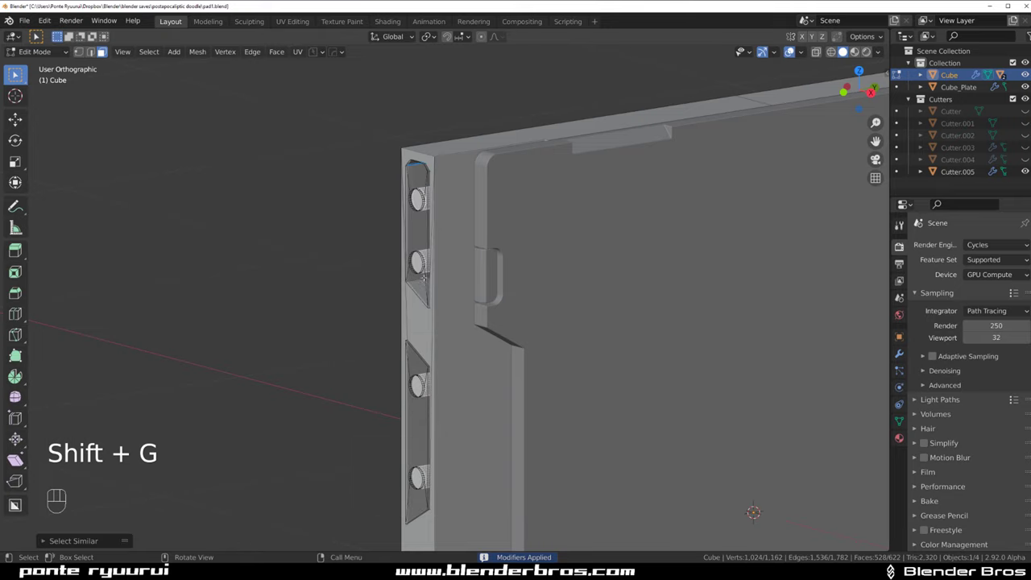
shift+middle_drag(426, 272, 467, 278)
click(512, 288)
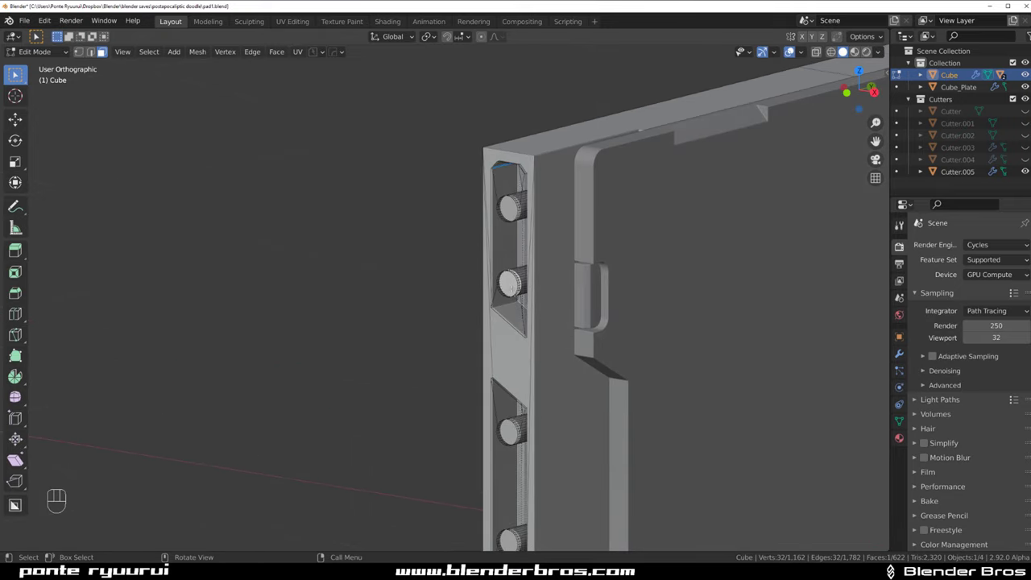
key(shift+g)
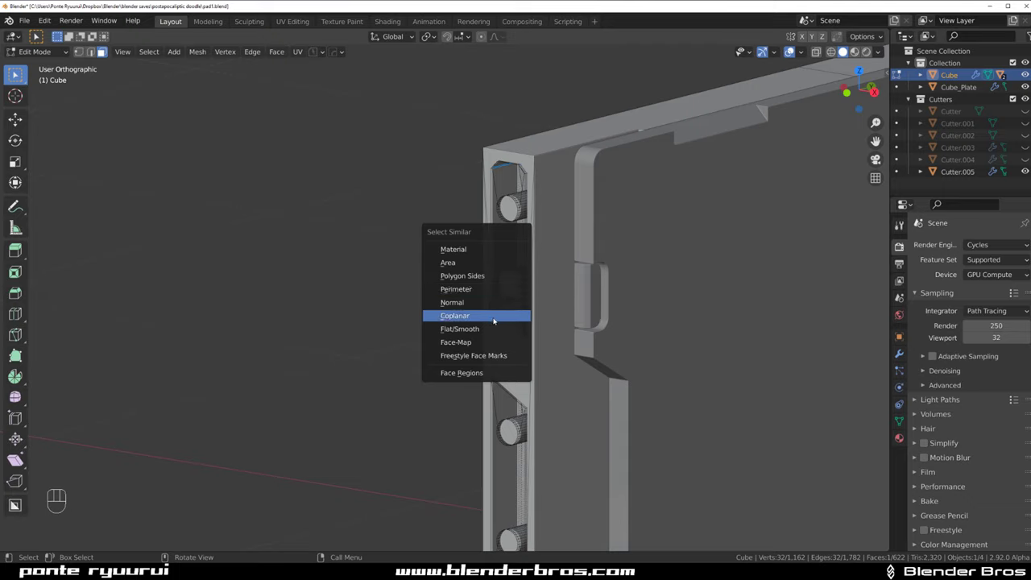
click(494, 317)
key(g)
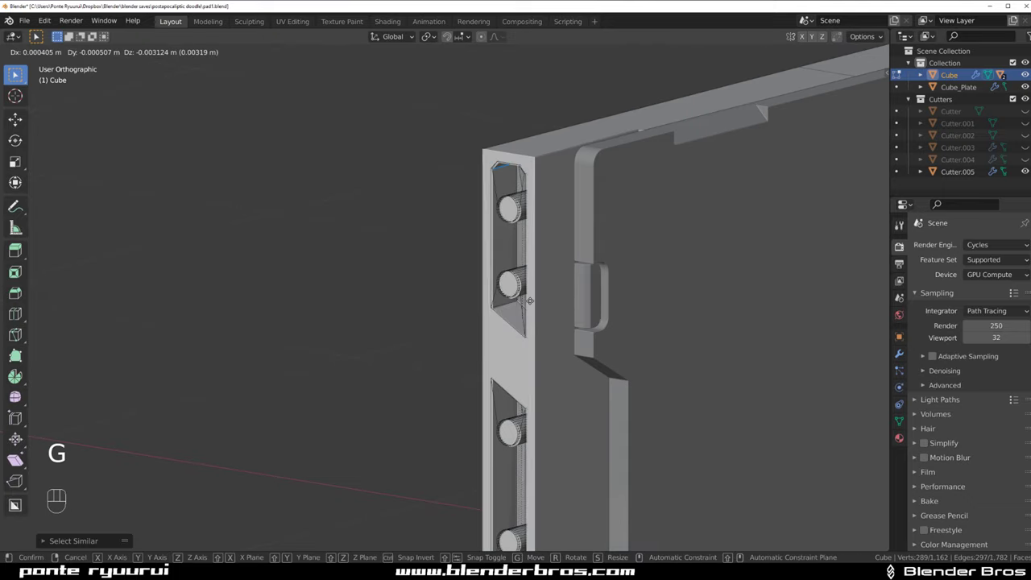
key(y)
right_click(519, 302)
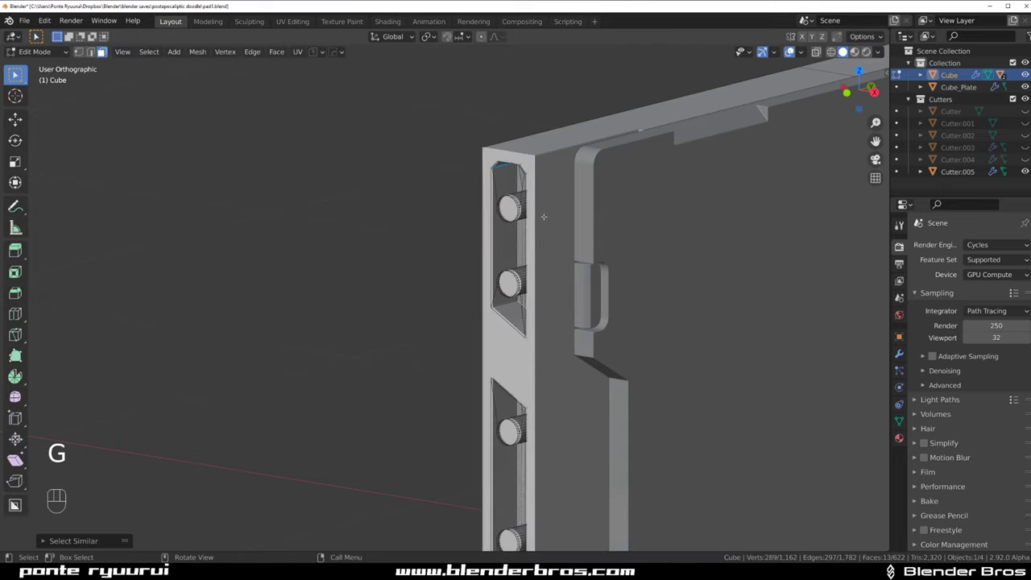
Select the end faces of the four pins in the upper two pockets and move them outward along Y
click(507, 295)
shift+middle_drag(524, 400, 511, 281)
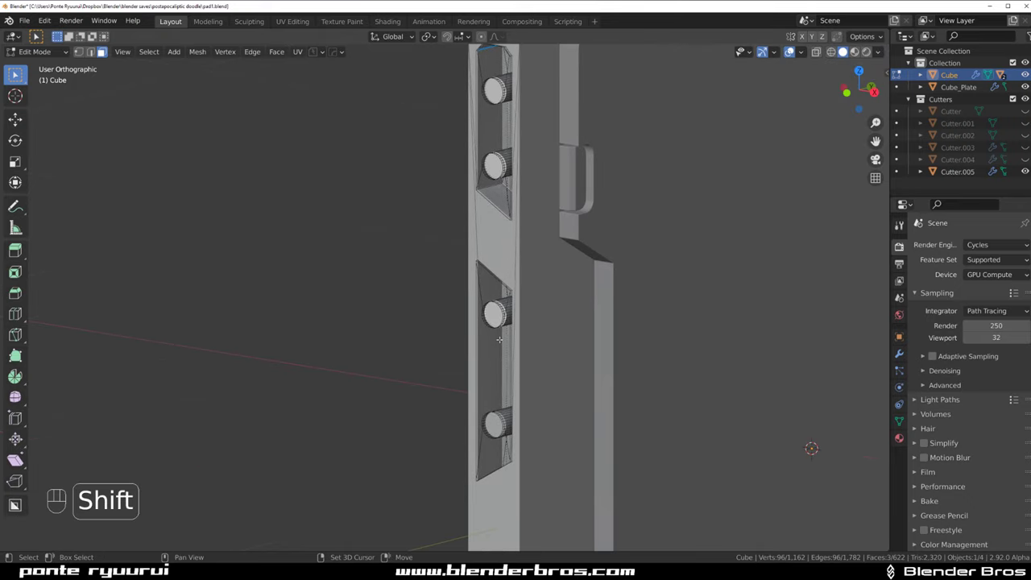
shift+click(500, 425)
shift+middle_drag(523, 329, 382, 354)
key(g)
key(y)
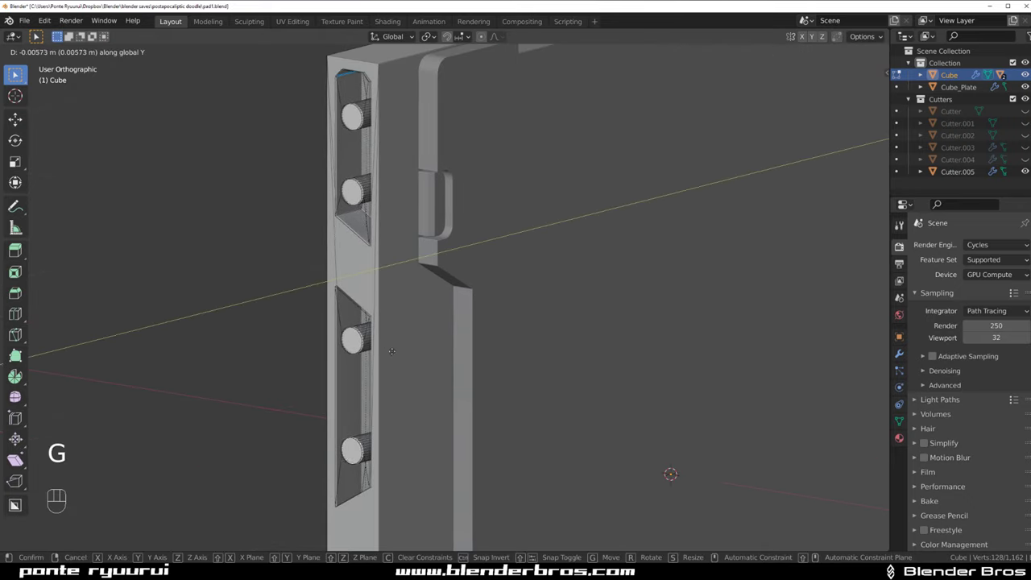
click(385, 351)
Bevel the edges of the four pins' end faces and return to Object Mode
key(ctrl+b)
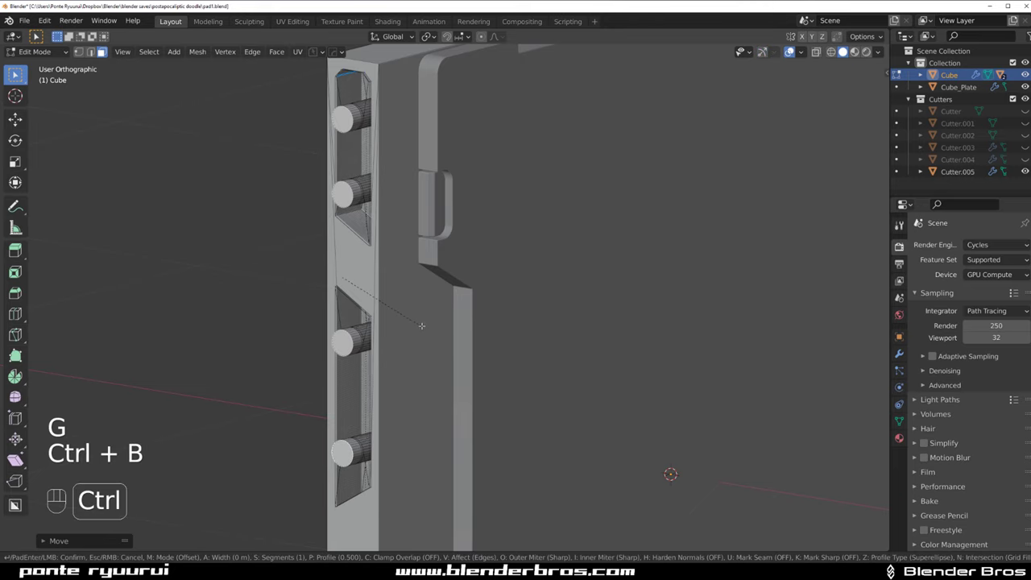
click(453, 316)
key(Tab)
scroll(467, 234, down, 4)
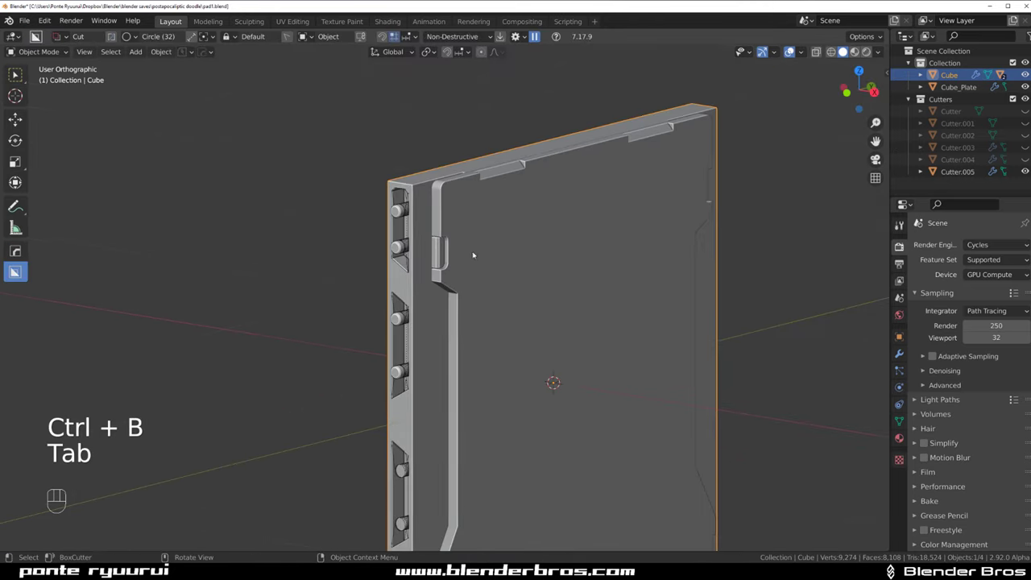
Try to mirror the slab with its pins across Y and across Z with HardOps Mirror
middle_drag(474, 255, 403, 242)
key(grave)
key(alt+x)
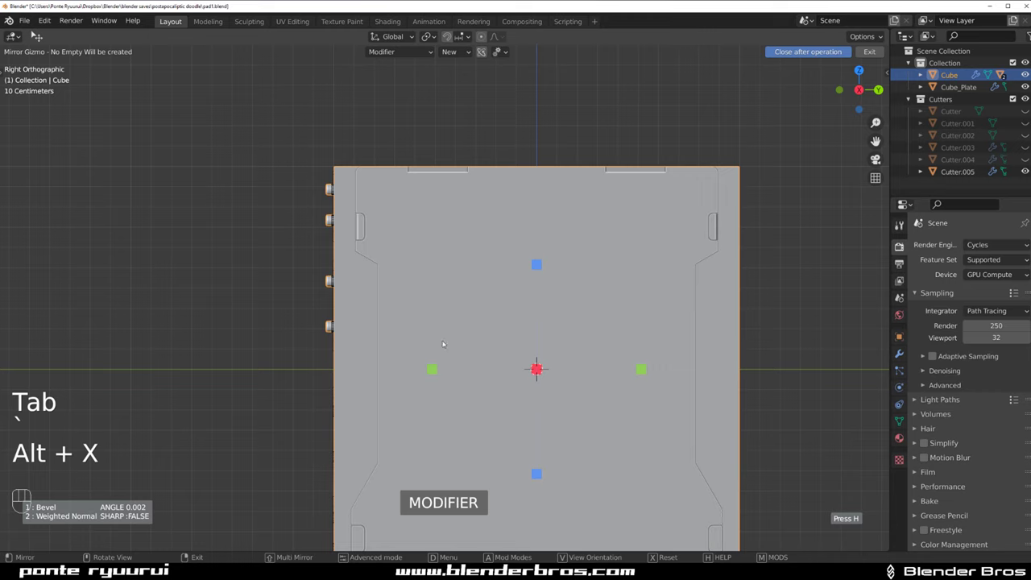
click(431, 370)
key(alt+x)
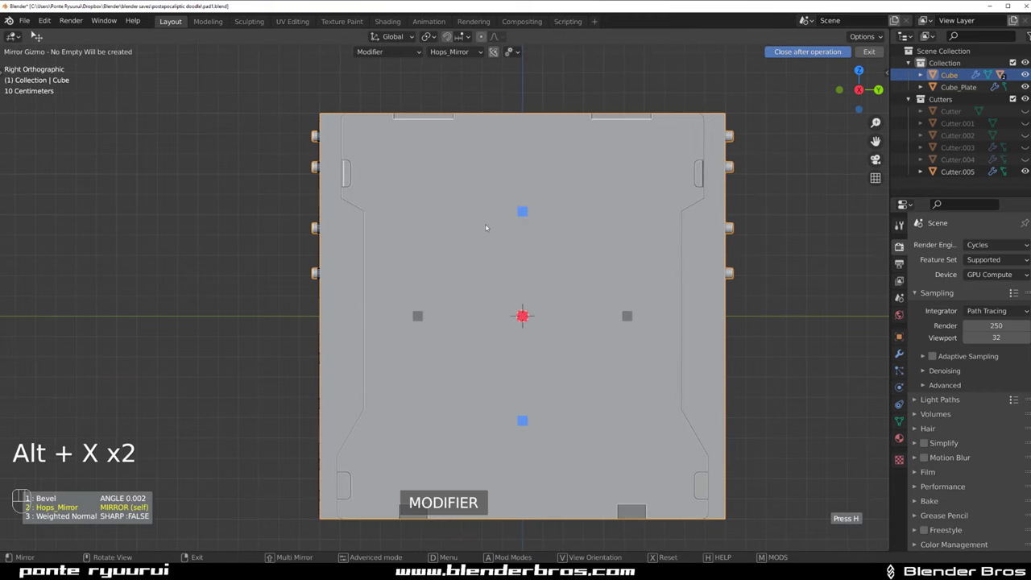
click(519, 213)
Examine the pins and pockets along both narrow end faces of the mirrored slab
middle_drag(150, 237, 267, 198)
key(KP_5)
scroll(435, 207, up, 4)
middle_drag(435, 207, 356, 195)
scroll(489, 224, down, 4)
middle_drag(571, 227, 415, 234)
scroll(435, 201, up, 5)
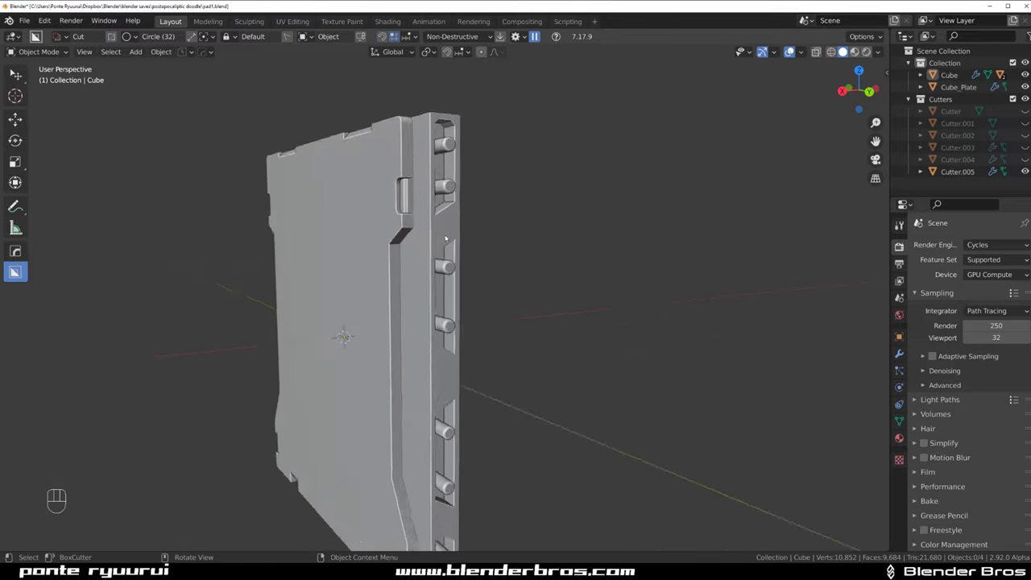
key(Tab)
scroll(453, 103, down, 4)
middle_drag(453, 102, 466, 210)
key(Tab)
Undo the slab's HardOps mirrors across Y and Z
key(ctrl+z)
key(ctrl+z)
key(ctrl+z)
key(ctrl+z)
key(ctrl+z)
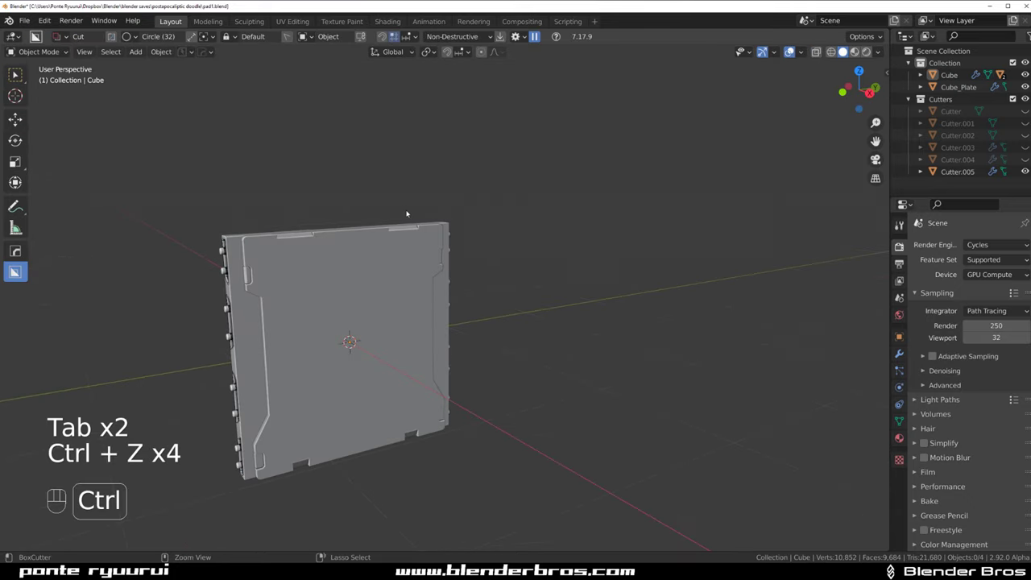
Mirror the end-face pocket cutter with HardOps Mirror
middle_drag(379, 208, 306, 192)
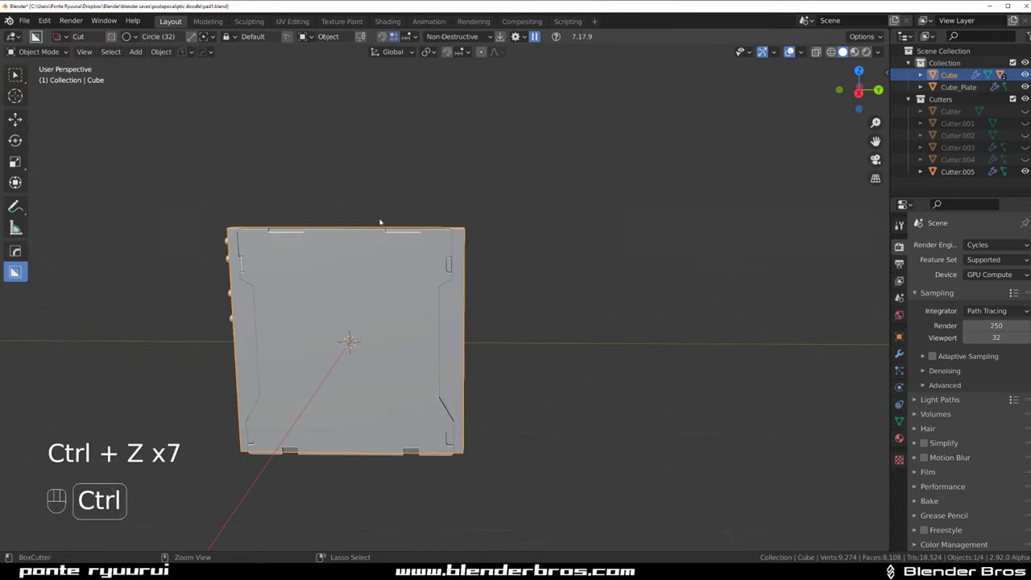
middle_drag(381, 221, 298, 218)
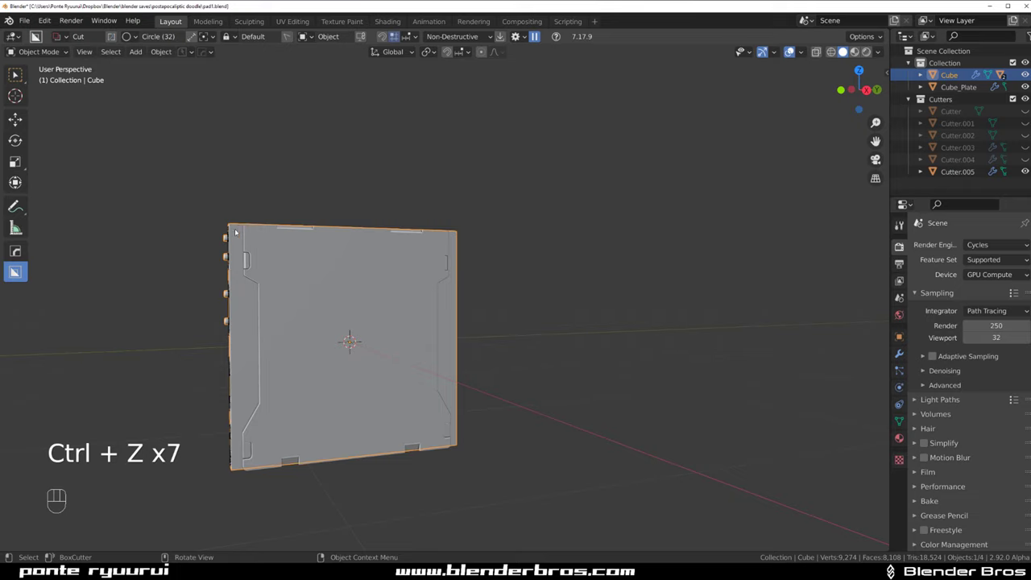
middle_drag(235, 232, 258, 248)
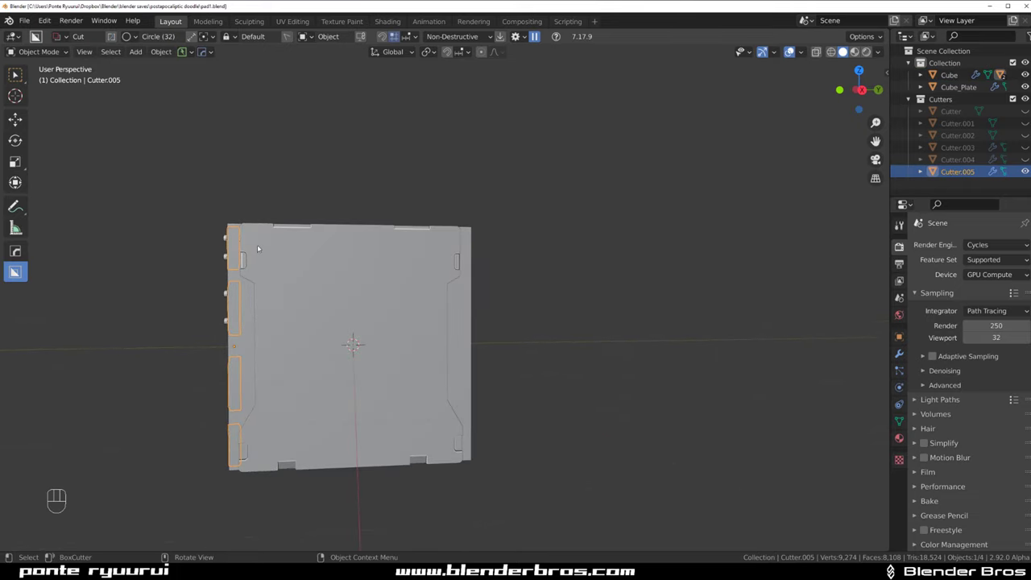
key(alt+x)
click(233, 242)
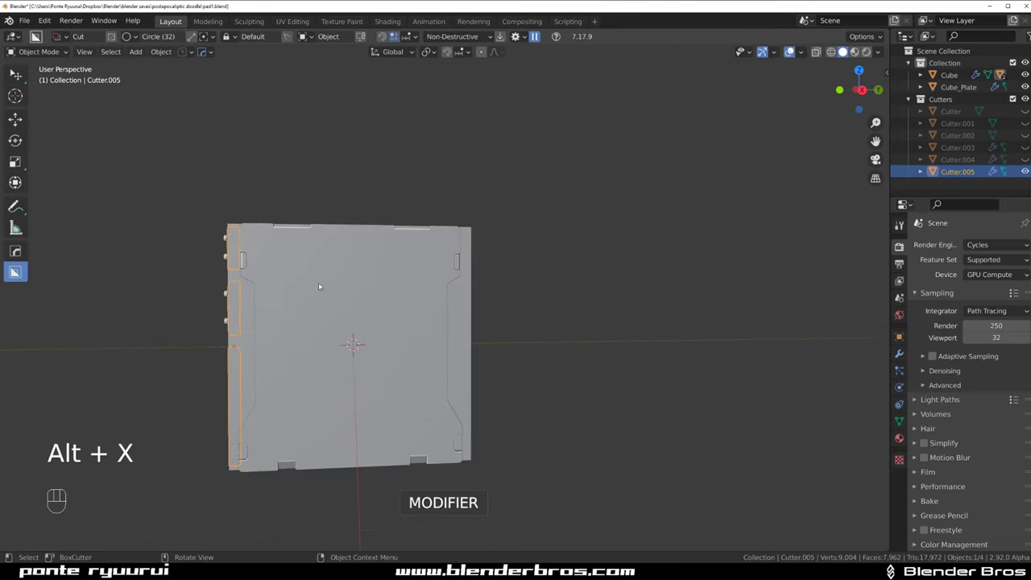
key(ctrl+z)
middle_drag(319, 286, 232, 273)
click(229, 245)
key(ctrl+z)
key(alt+x)
click(245, 251)
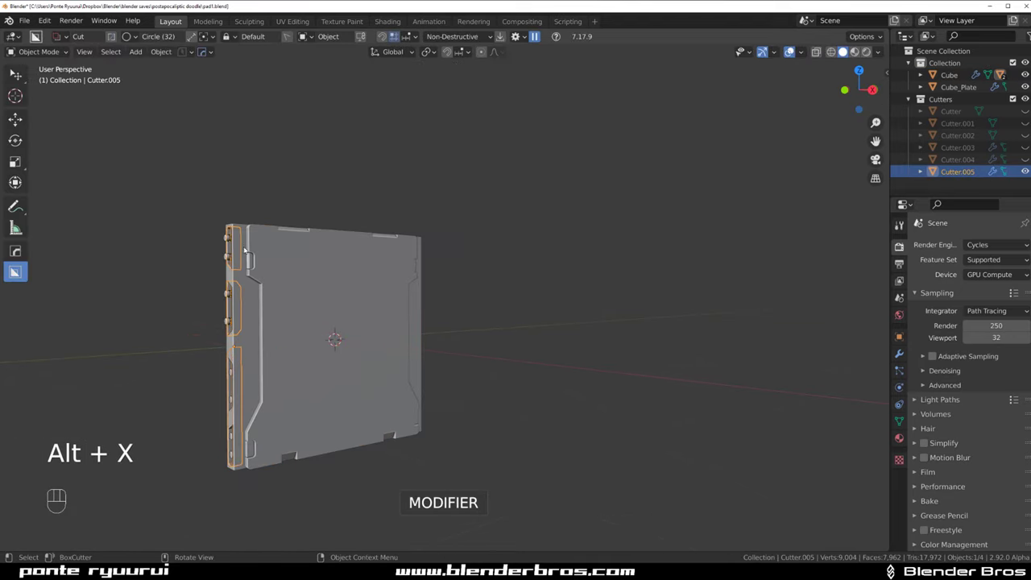
Smart Apply the slab's modifiers and mirror the slab with its pins across Z
middle_drag(212, 336, 270, 279)
scroll(336, 274, up, 4)
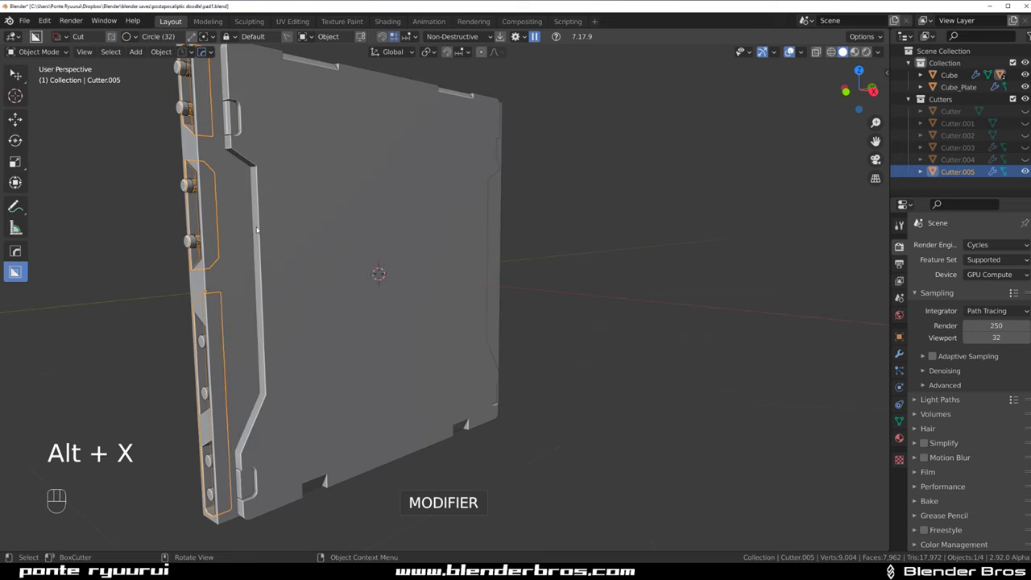
click(245, 211)
key(q)
mouse_move(246, 211)
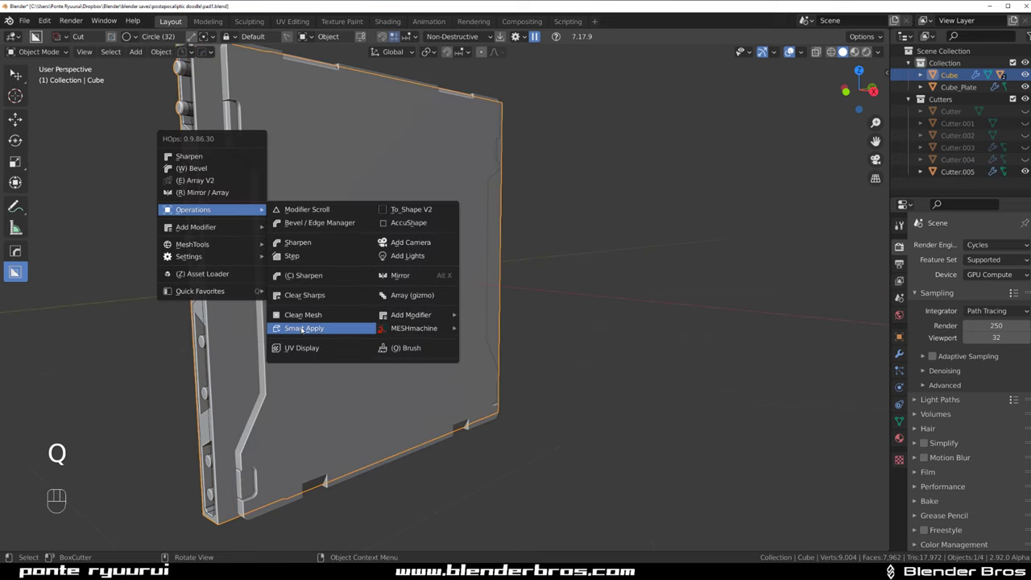
click(304, 327)
key(alt+x)
click(384, 169)
scroll(333, 255, down, 3)
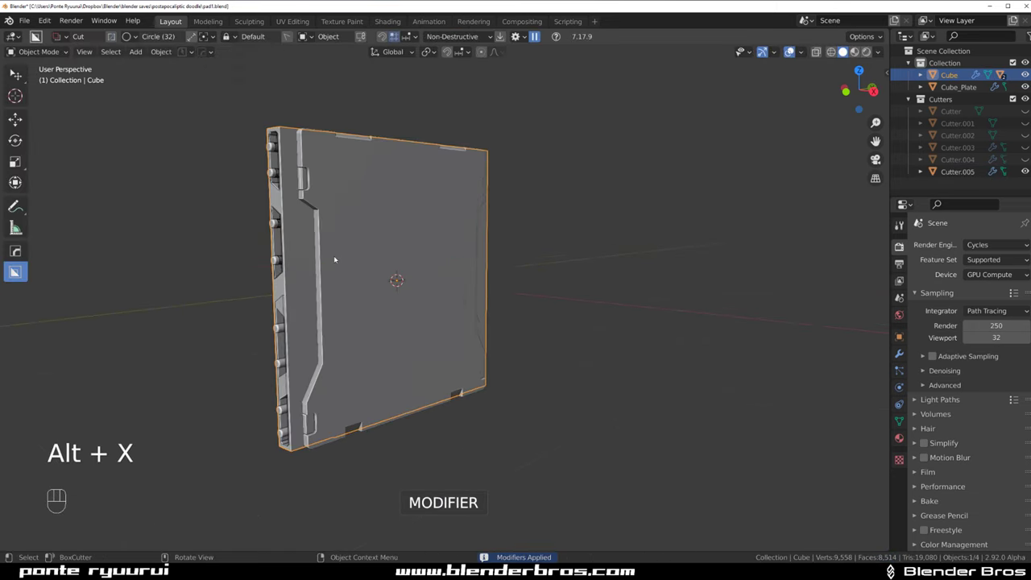
In Edit Mode, select the flat end faces of all eight pins along the slab's narrow end
middle_drag(334, 256, 288, 237)
middle_drag(412, 249, 351, 181)
key(Tab)
shift+click(253, 279)
shift+click(313, 302)
shift+middle_drag(333, 307, 364, 203)
shift+click(348, 283)
shift+middle_drag(349, 282, 365, 199)
shift+middle_drag(366, 428, 393, 346)
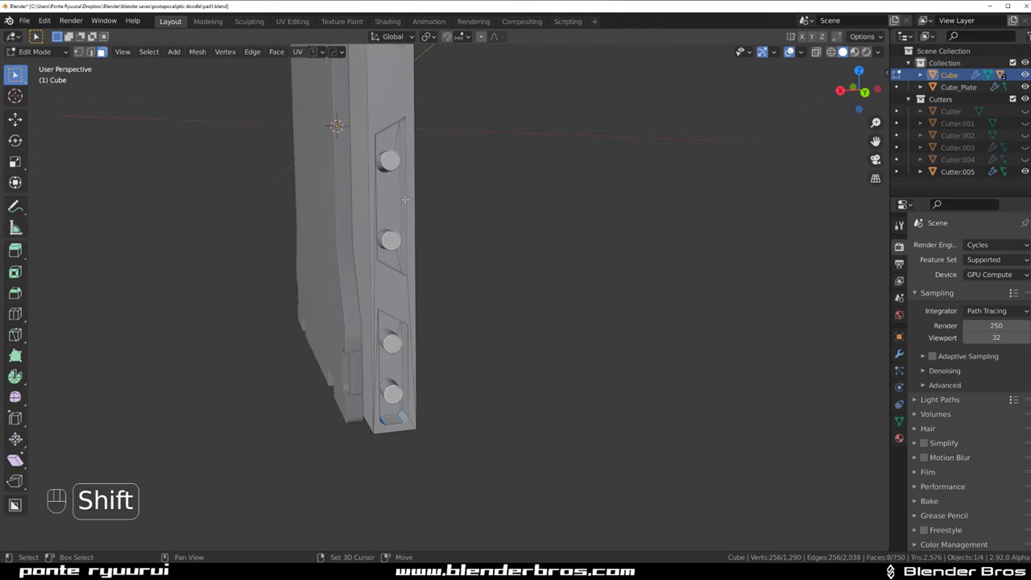
Grow the selection around the pins' end faces and scale it up with the pivot set to Individual Origins, widening the pins
shift+middle_drag(405, 199, 379, 431)
key(grave)
key(KP_5)
scroll(419, 358, up, 4)
shift+middle_drag(398, 192, 465, 299)
scroll(420, 357, up, 2)
key(ctrl+KP_Add)
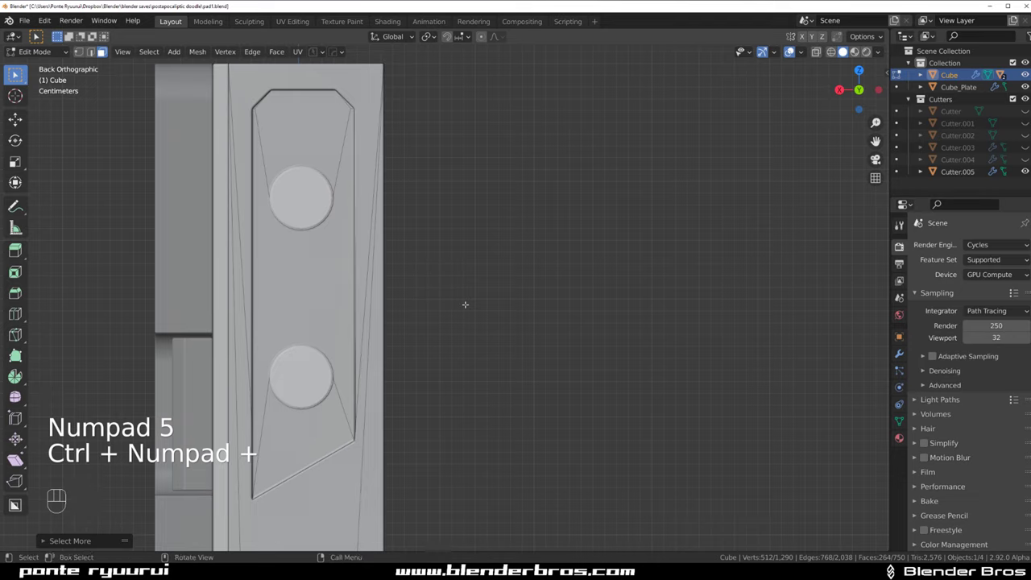
key(s)
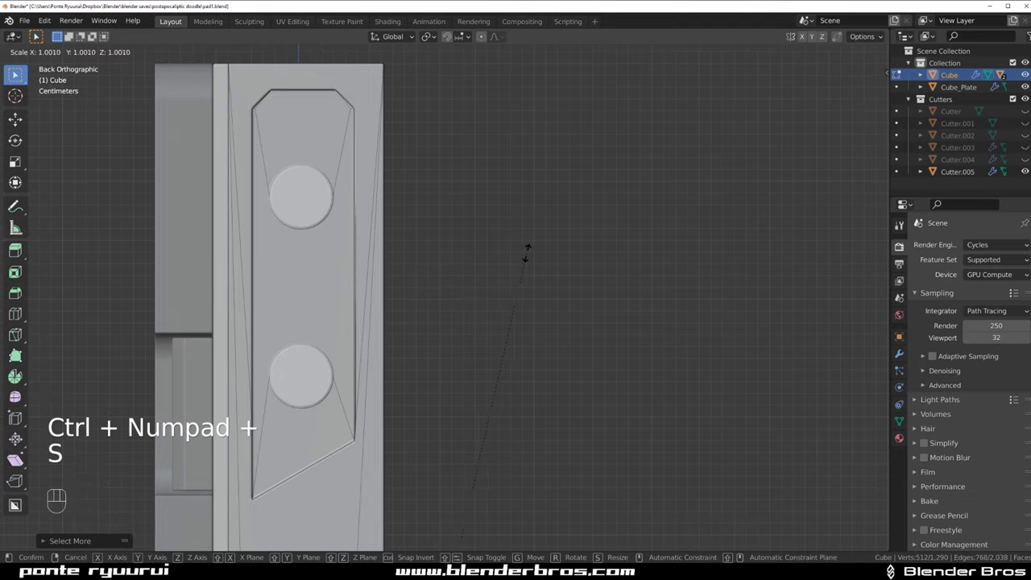
right_click(527, 241)
click(429, 37)
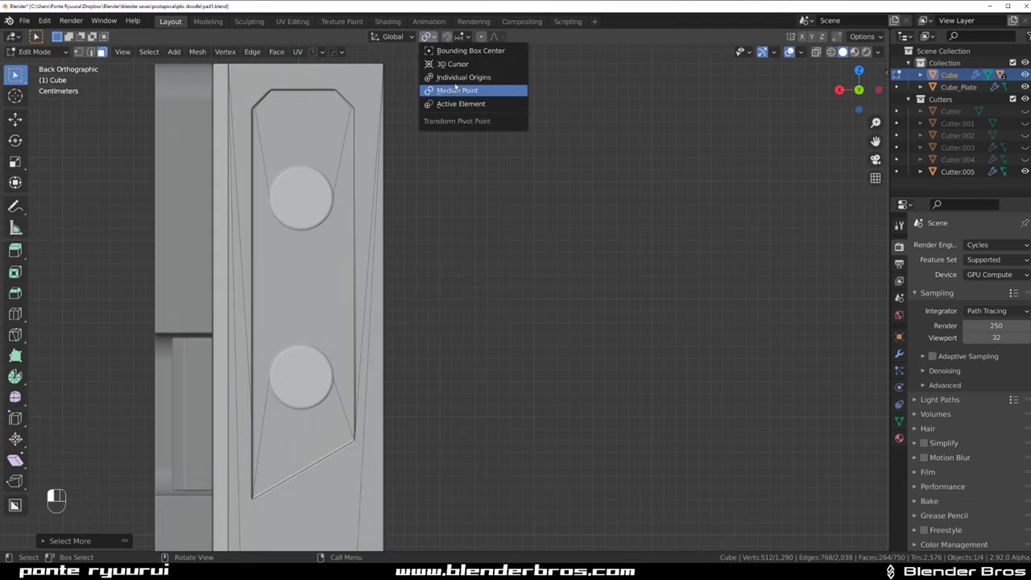
click(456, 77)
key(s)
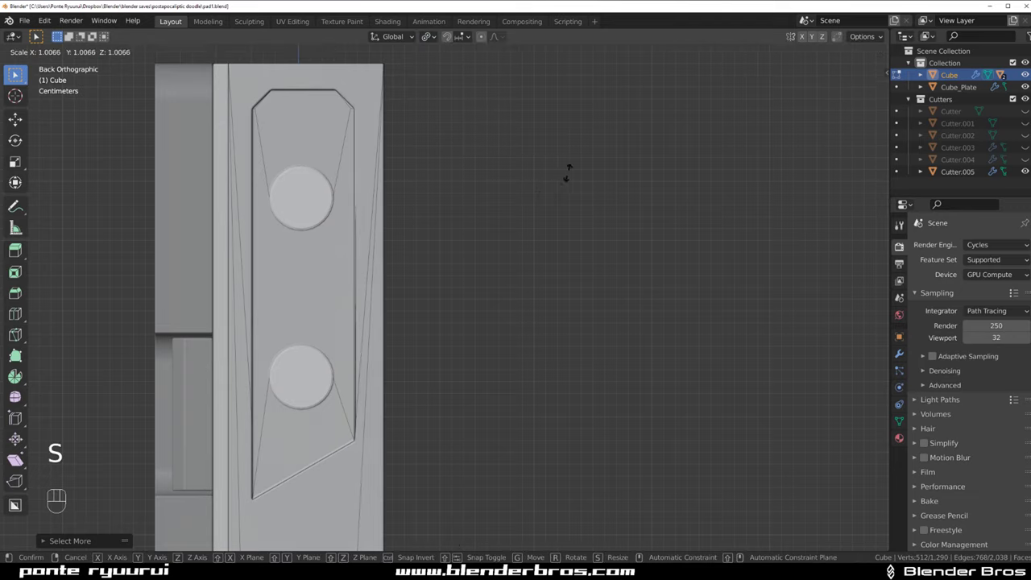
click(146, 69)
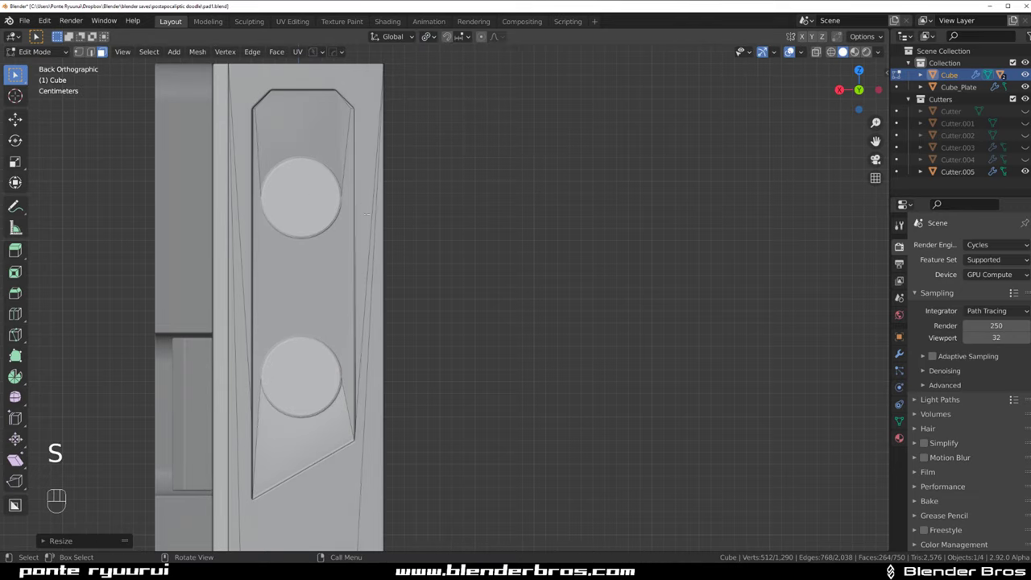
key(i)
key(shift)
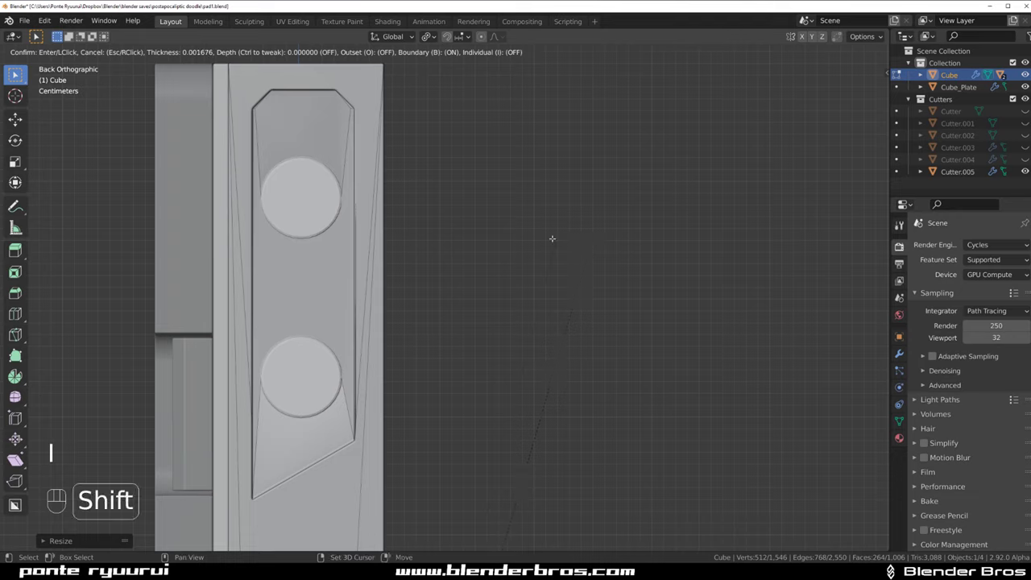
key(Escape)
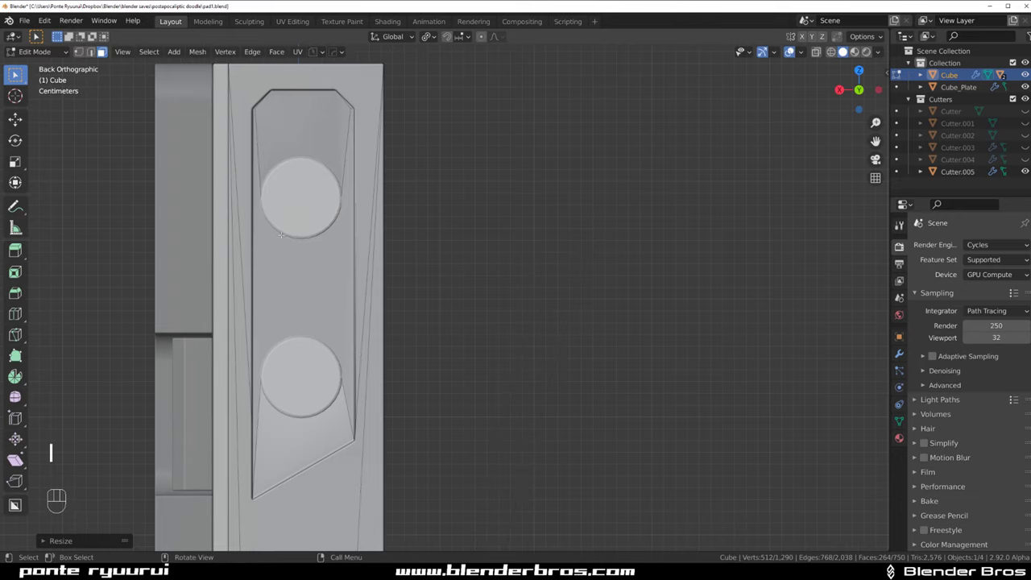
Reselect only the flat end faces of the eight enlarged pins
click(290, 219)
shift+click(304, 369)
scroll(329, 379, down, 9)
middle_drag(330, 380, 360, 350)
shift+middle_drag(360, 350, 366, 112)
scroll(367, 133, up, 2)
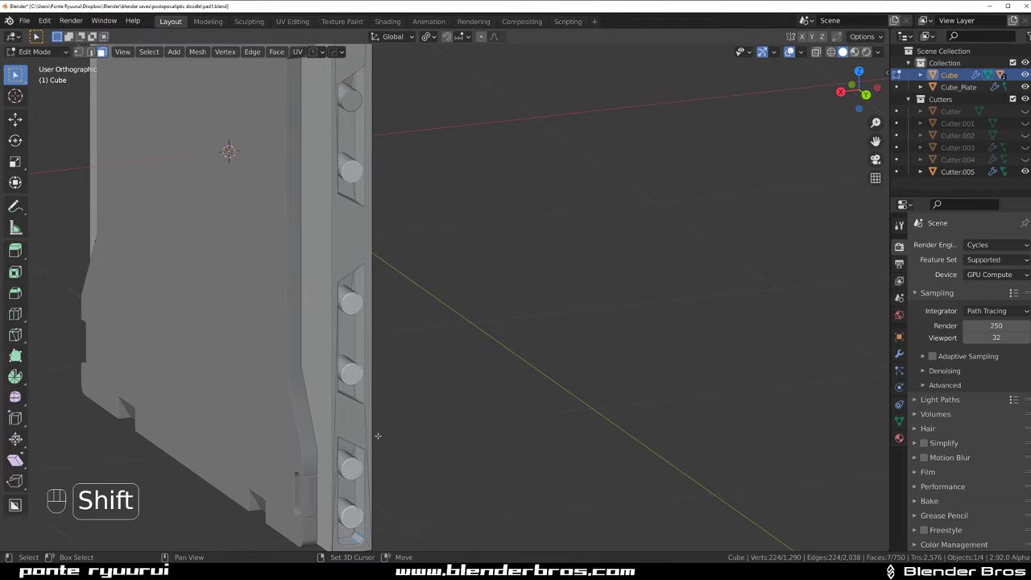
shift+middle_drag(378, 436, 442, 318)
middle_drag(356, 180, 387, 323)
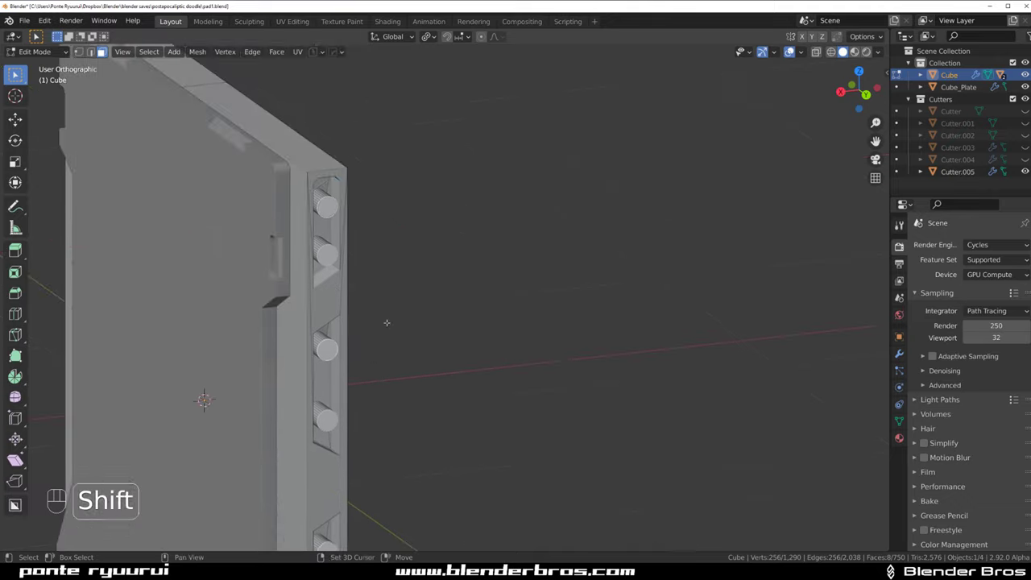
Try insetting the pins' end faces by about 0.006 and extruding them inward, then inspect the hollows in Object Mode
key(i)
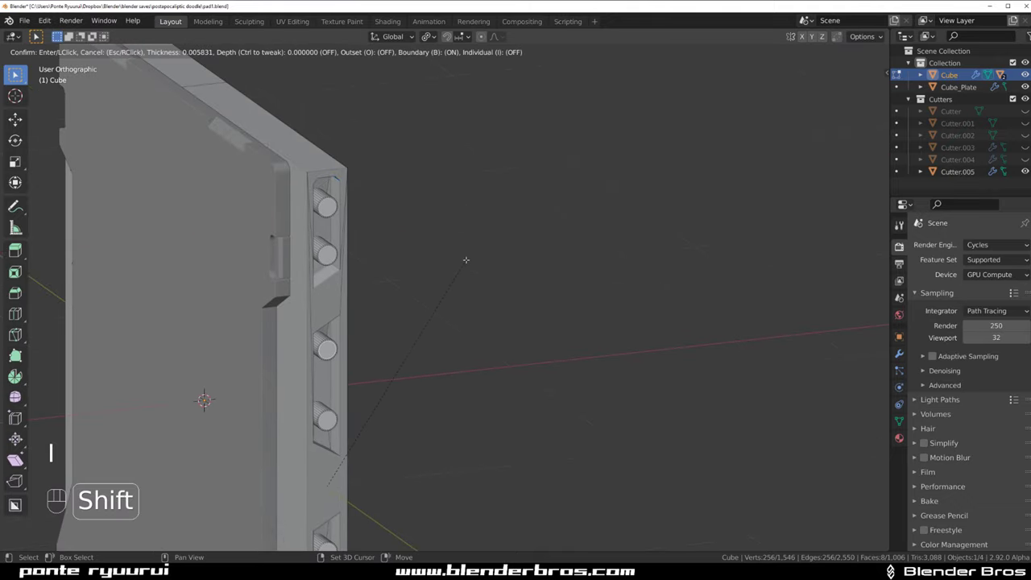
click(465, 260)
scroll(392, 253, up, 3)
shift+middle_drag(391, 253, 479, 362)
key(e)
click(456, 357)
key(Tab)
scroll(392, 320, down, 5)
middle_drag(390, 322, 460, 312)
key(KP_5)
scroll(400, 294, down, 6)
middle_drag(302, 299, 272, 264)
scroll(432, 297, up, 4)
shift+middle_drag(331, 345, 265, 314)
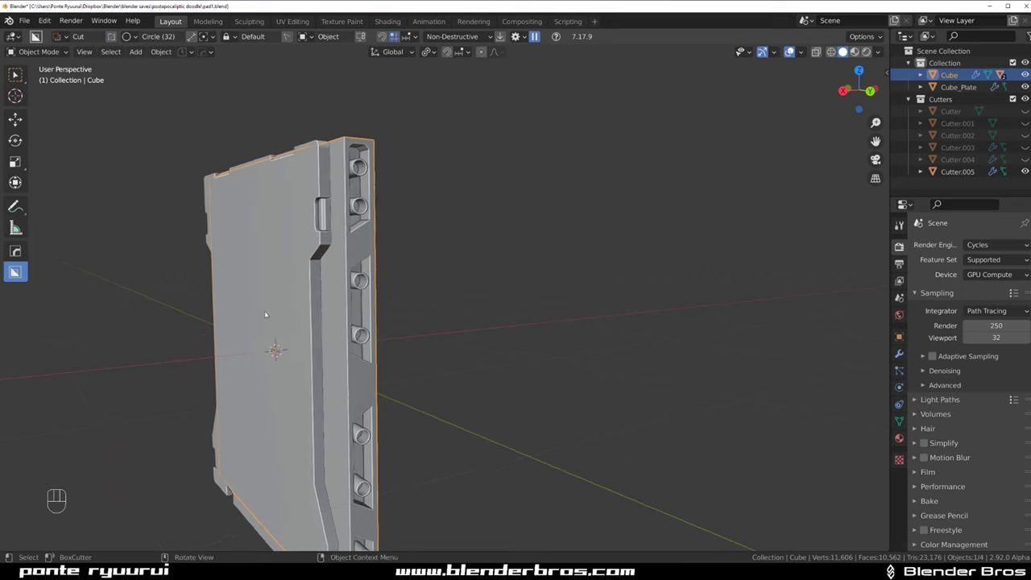
Undo the inset and inward extrusion of the pins' end faces
scroll(269, 313, up, 3)
key(ctrl+z)
key(ctrl+z)
key(ctrl+z)
shift+middle_drag(333, 226, 411, 340)
scroll(412, 339, up, 3)
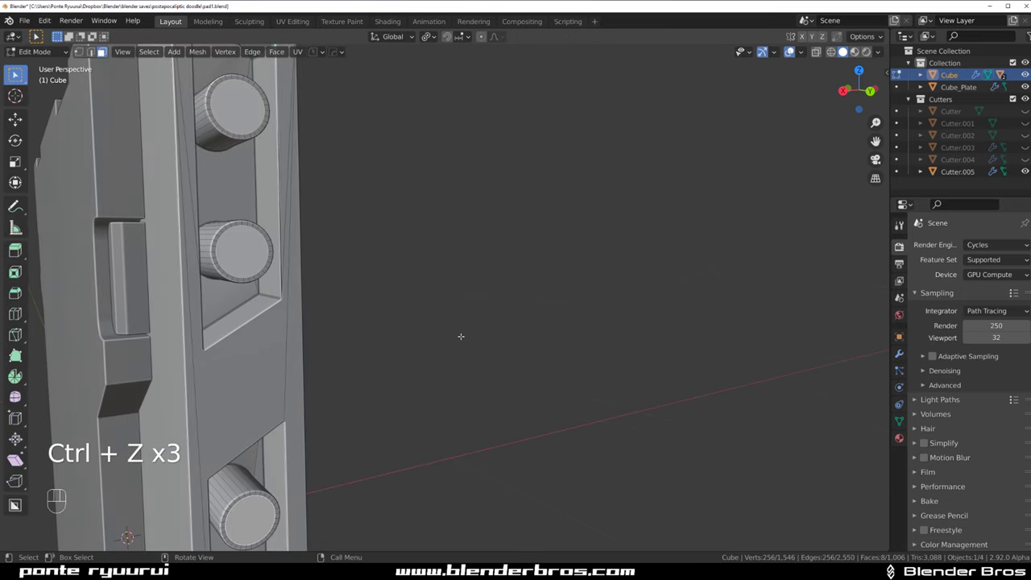
key(ctrl+z)
Inset the pins' end faces to a thin rim, extrude them inward as hollows and return to Object Mode
key(i)
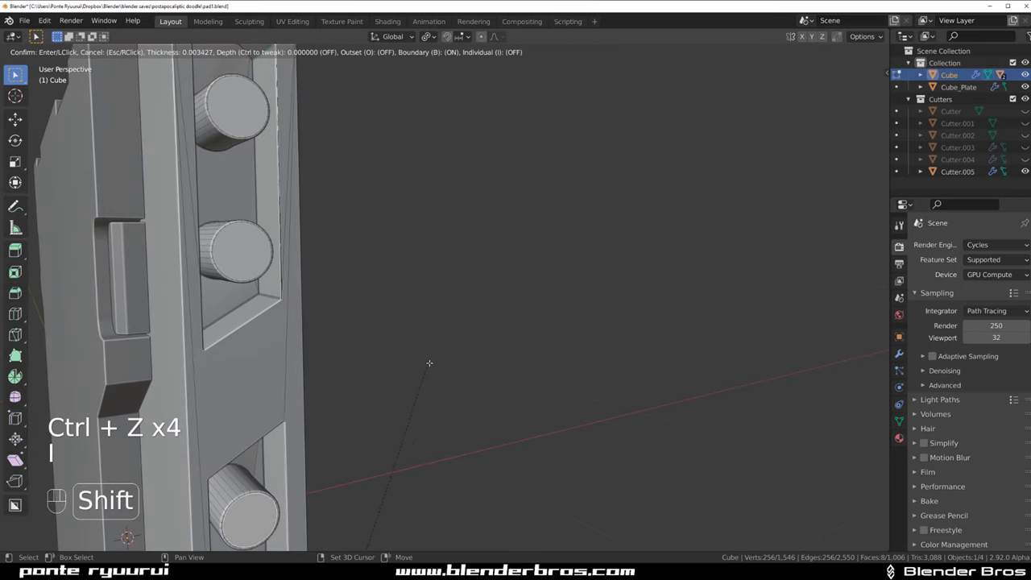
click(408, 395)
key(e)
click(390, 380)
key(Tab)
scroll(382, 216, down, 8)
middle_drag(266, 291, 365, 295)
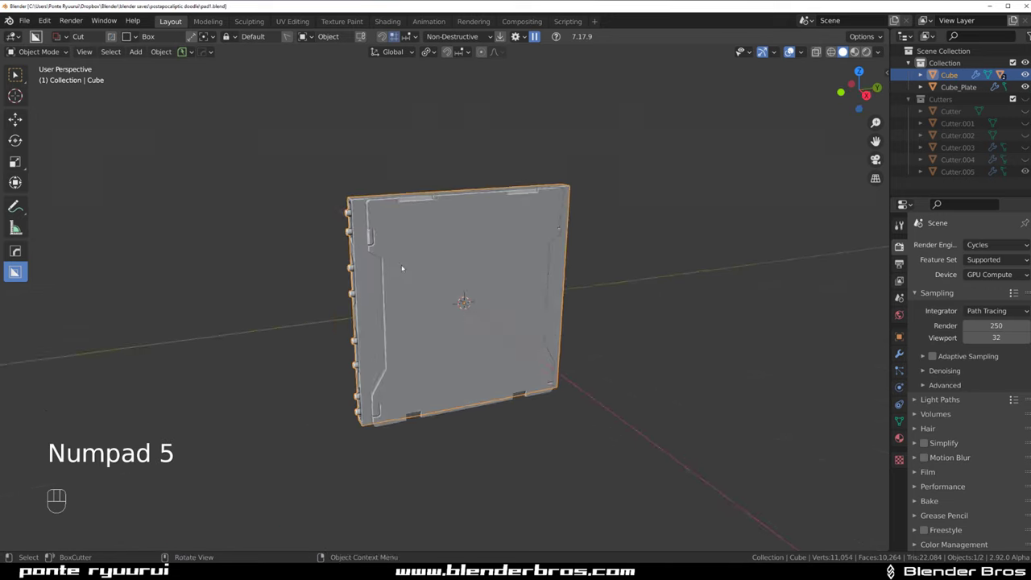
Draw a BoxCutter box about 0.086 deep with beveled corners near one end of the slab's top narrow face, and lock the shape
middle_drag(402, 269, 391, 310)
scroll(392, 261, up, 4)
shift+middle_drag(389, 202, 359, 282)
scroll(295, 280, up, 2)
drag(191, 299, 290, 294)
key(b)
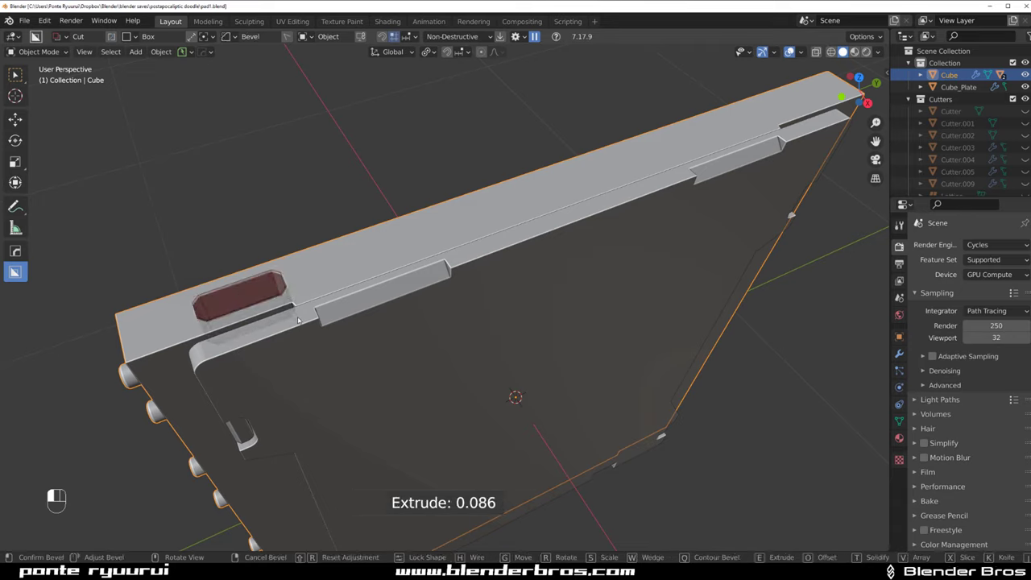
key(Tab)
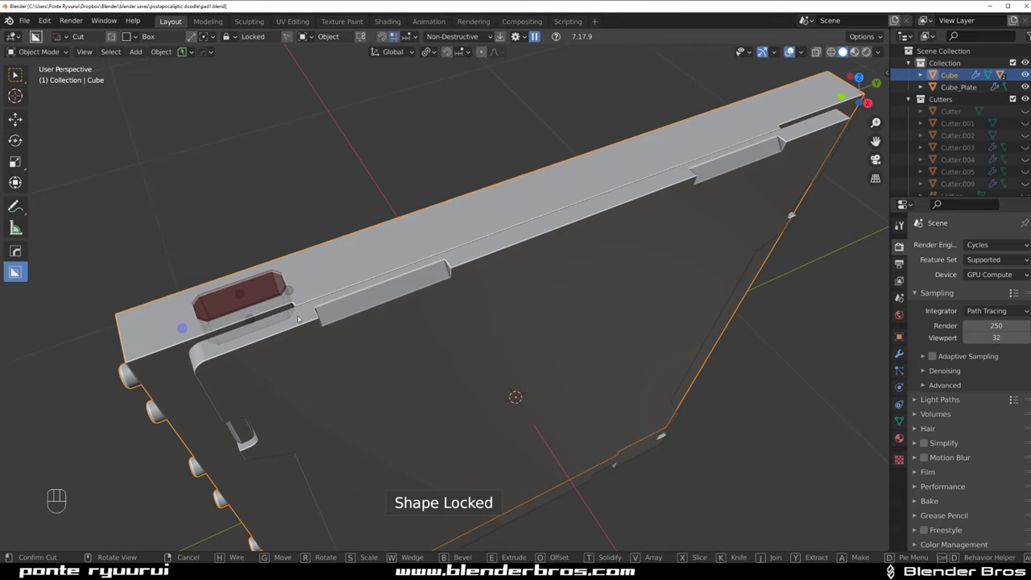
Solidify the box cutter with a thickness of -0.004 and cut it into the slab as a thin outline groove
key(t)
key(shift)
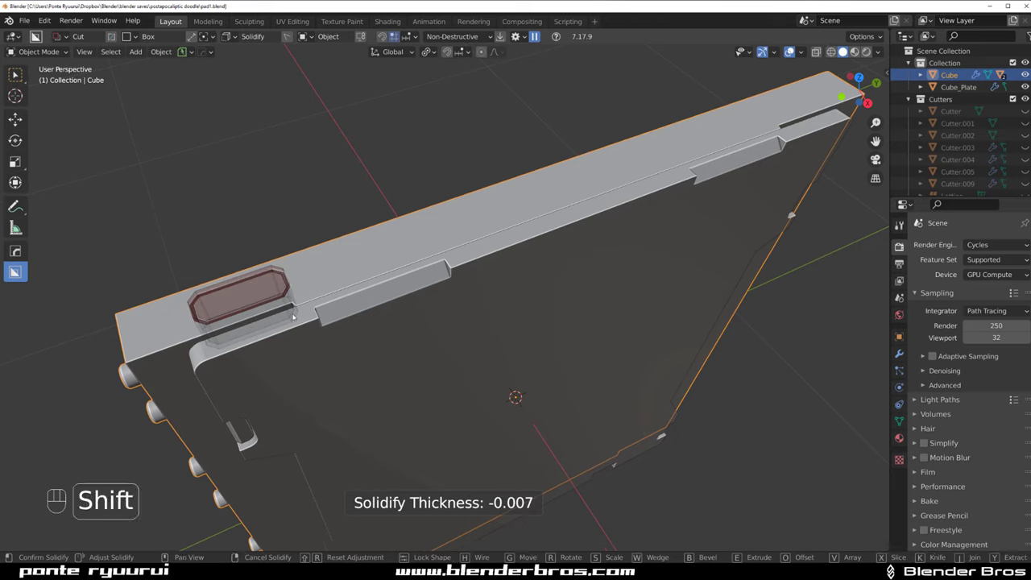
mouse_move(306, 316)
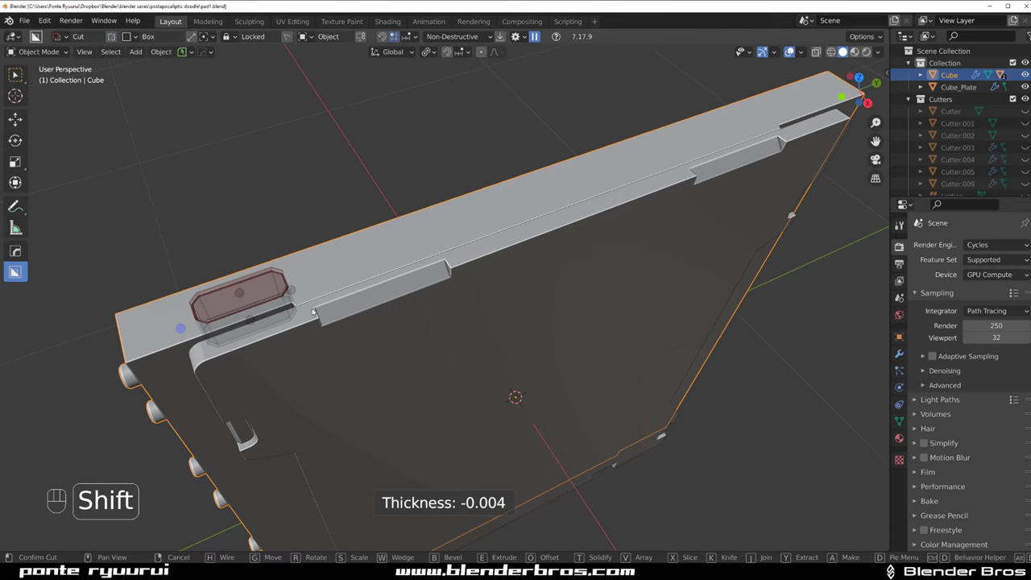
click(324, 287)
Mirror the outline groove across Y to the top face's other end and Smart Apply the slab's modifiers
shift+middle_drag(324, 288, 383, 268)
key(alt+x)
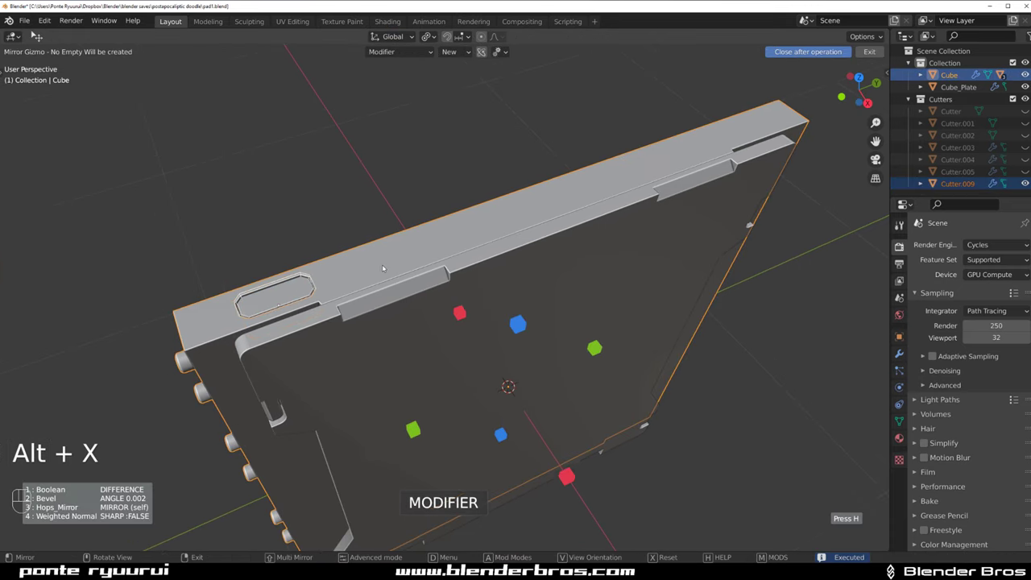
click(399, 410)
scroll(314, 305, up, 3)
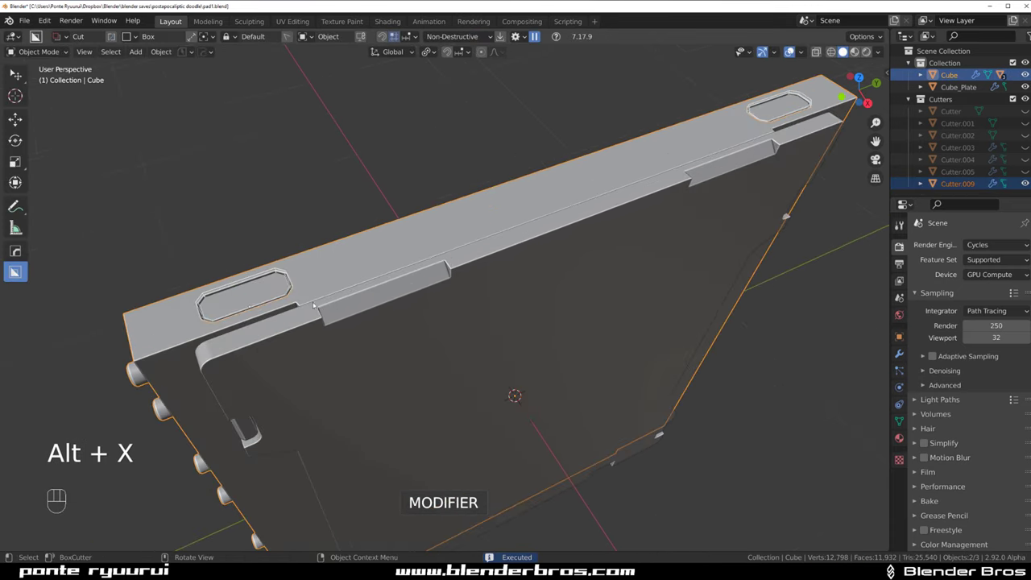
key(q)
mouse_move(339, 278)
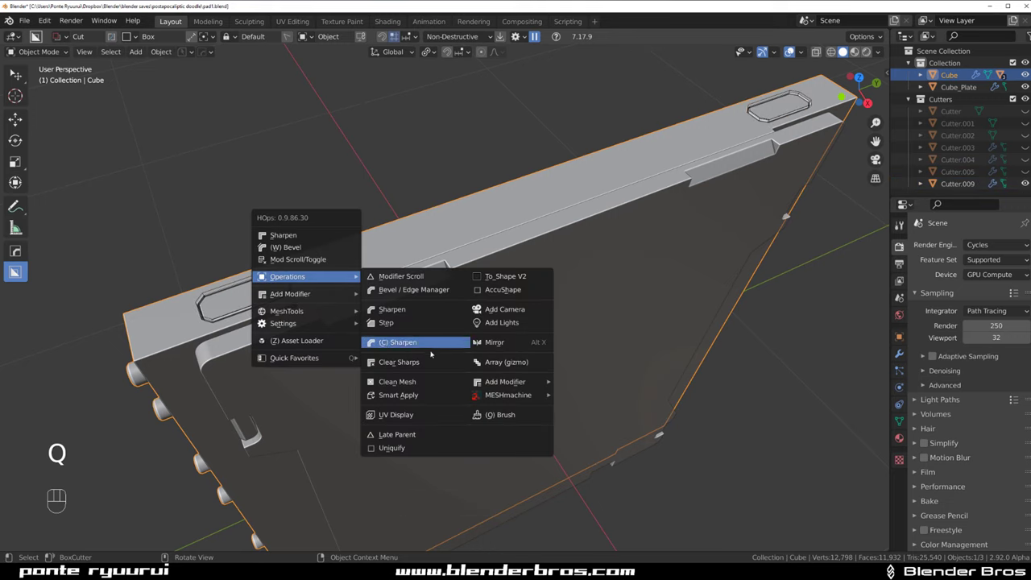
click(431, 395)
Select the faces inside both top grooves and raise them about 0.04 m along Z as protruding blocks
key(Tab)
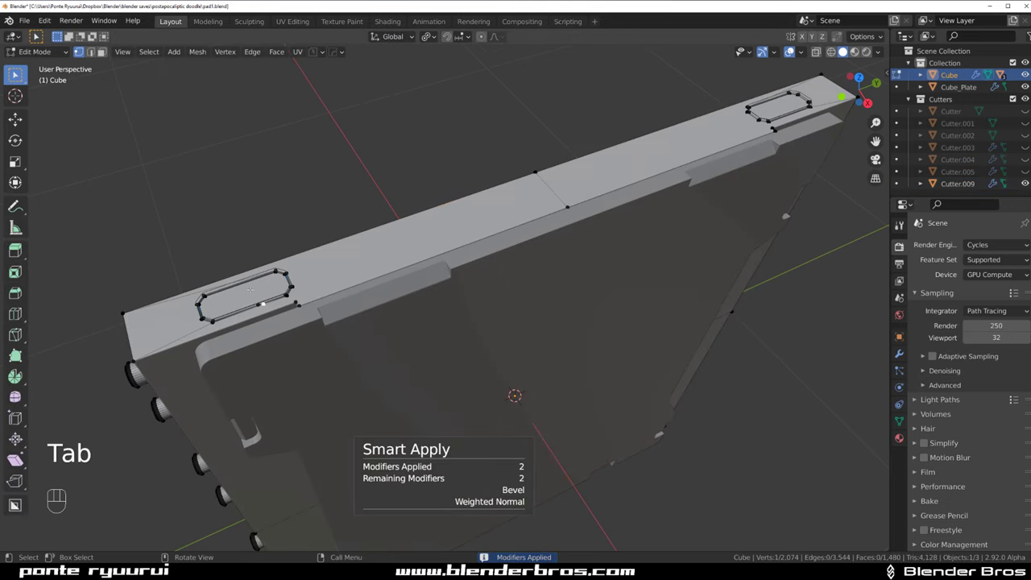
key(Tab)
click(247, 296)
shift+click(780, 107)
middle_drag(483, 258, 435, 270)
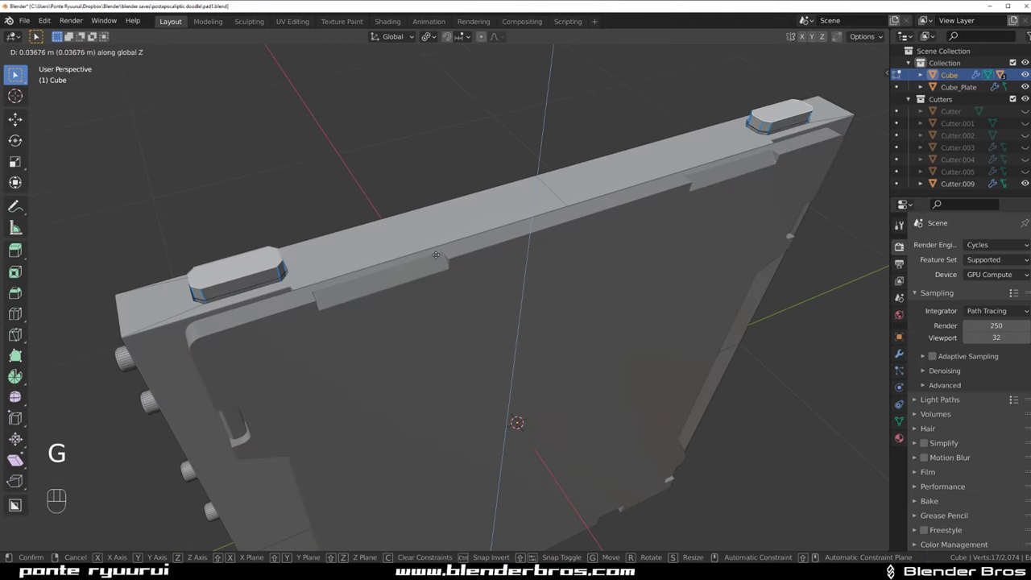
shift+click(435, 255)
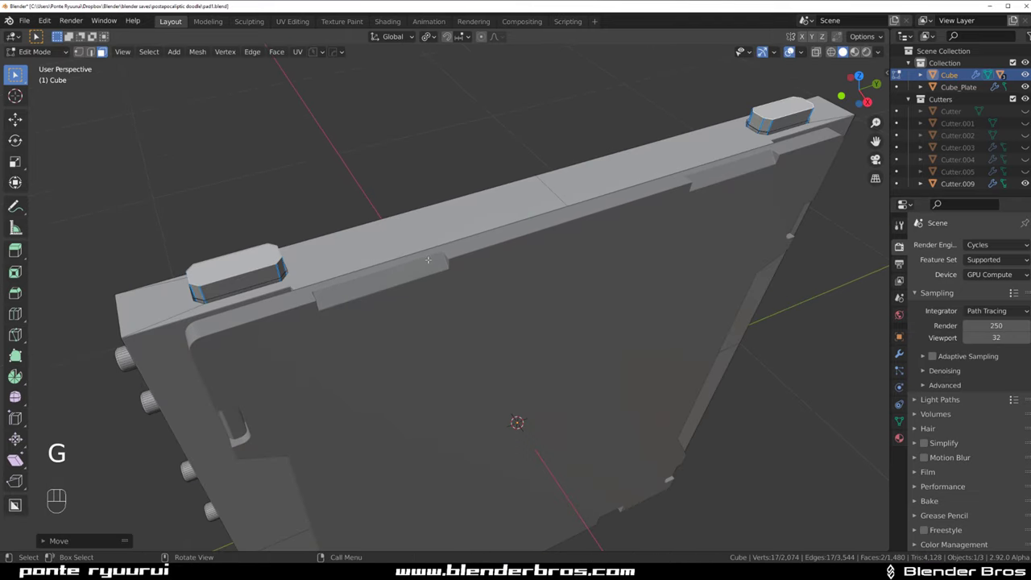
Bevel the top edges of the two raised blocks by about 0.003 m and return to Object Mode
key(ctrl+b)
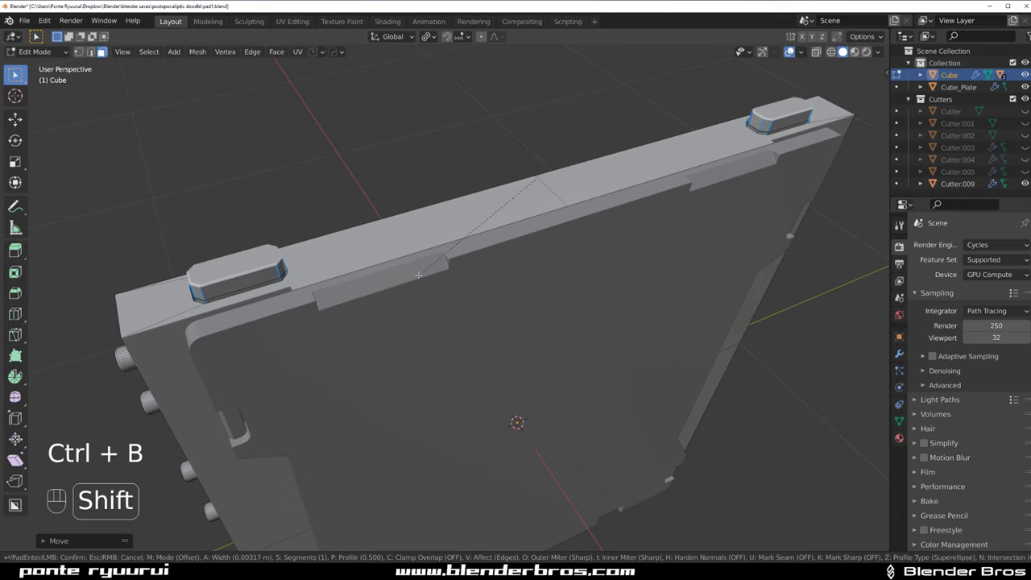
click(409, 278)
key(Tab)
key(grave)
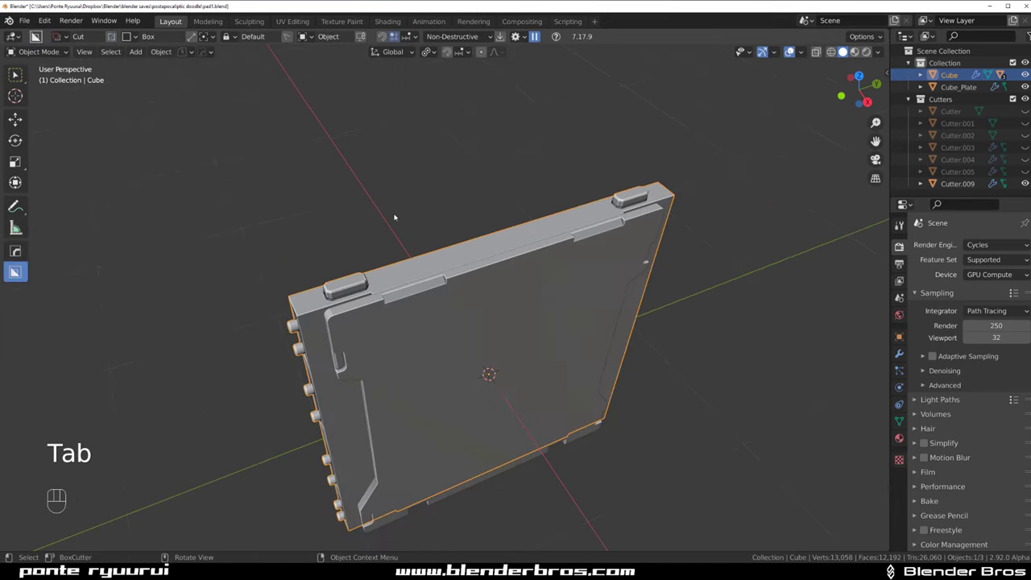
Examine the whole panel straight on from its side, switching between perspective and orthographic
key(KP_5)
scroll(484, 272, down, 3)
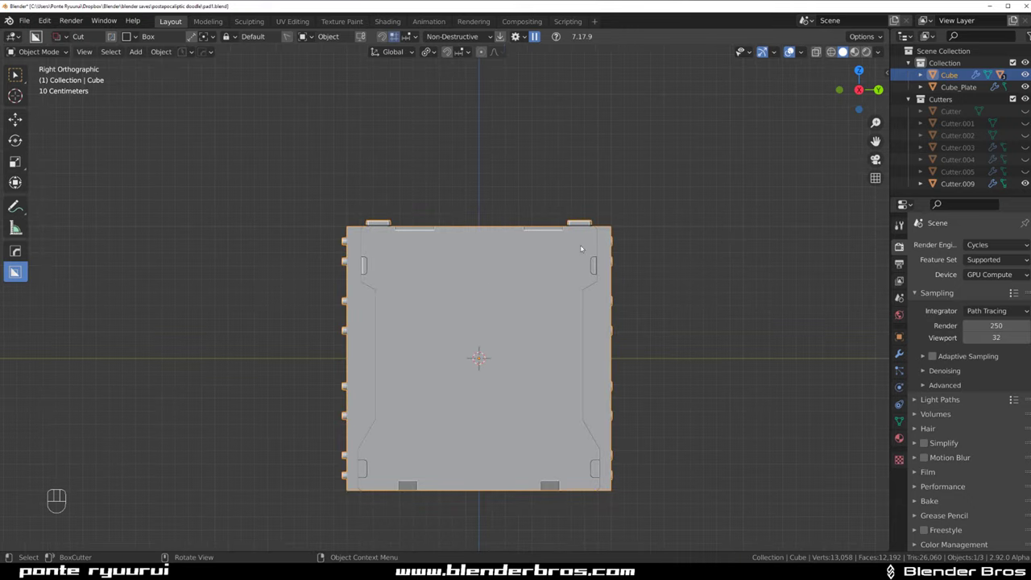
middle_drag(525, 251, 500, 248)
key(KP_5)
scroll(474, 320, up, 2)
scroll(426, 279, down, 2)
scroll(436, 268, up, 2)
scroll(384, 226, down, 2)
key(grave)
key(KP_5)
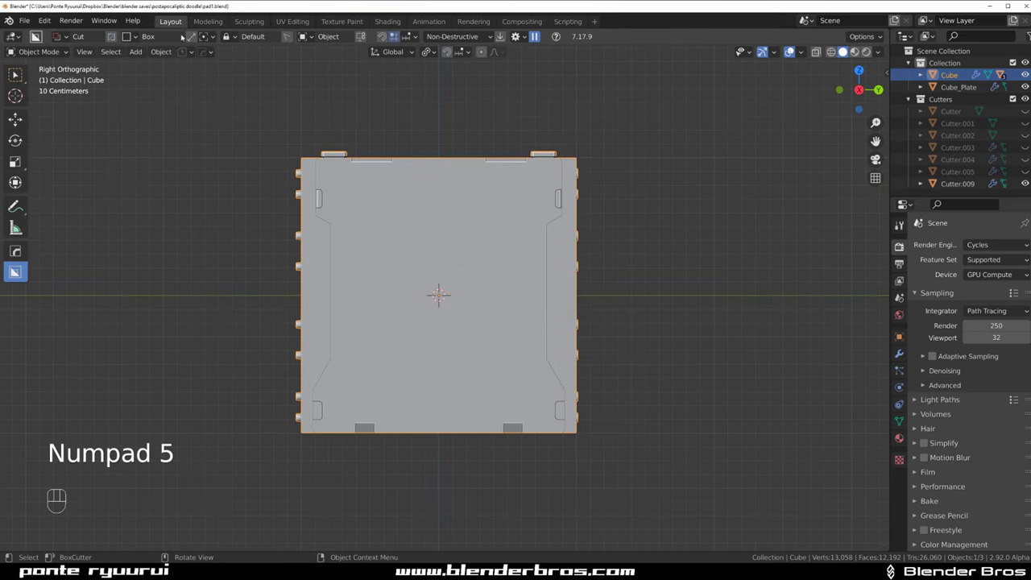
key(d)
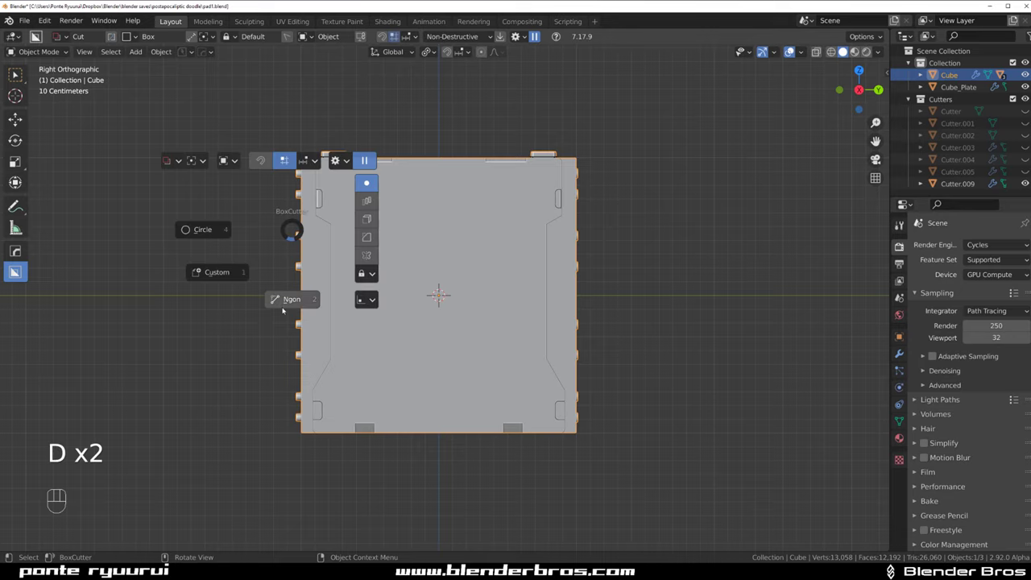
click(292, 300)
click(250, 116)
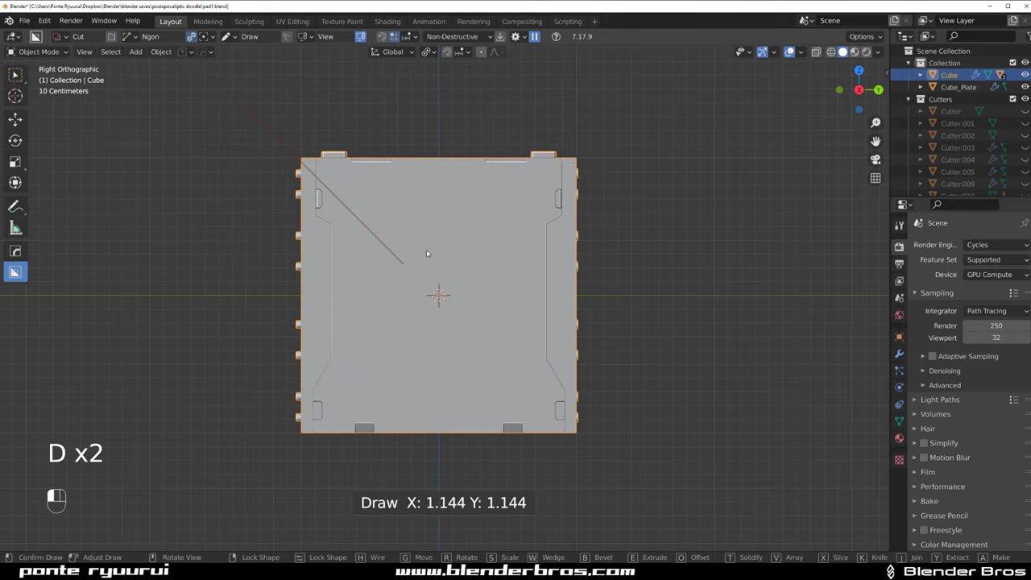
drag(655, 473, 655, 475)
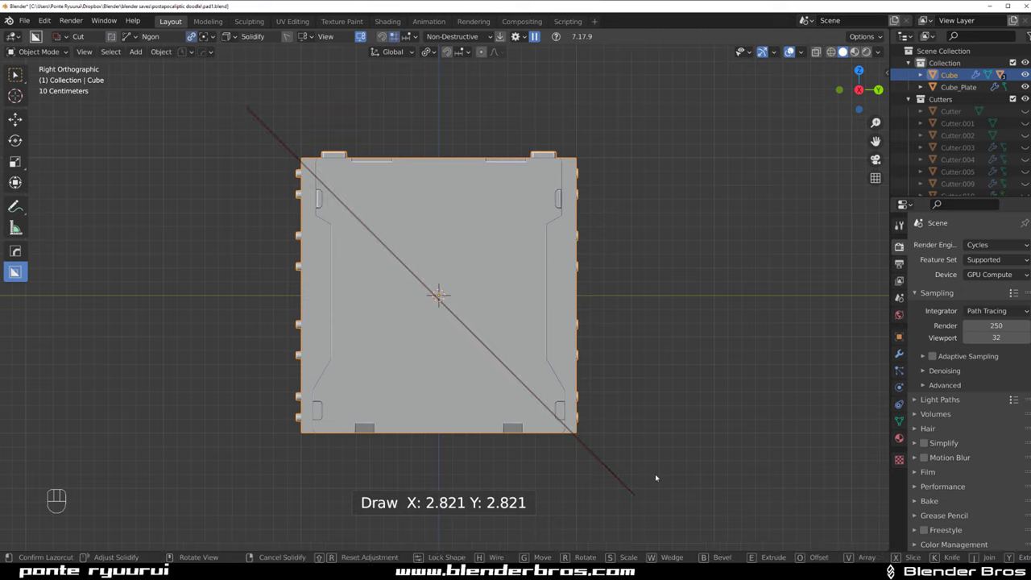
key(Tab)
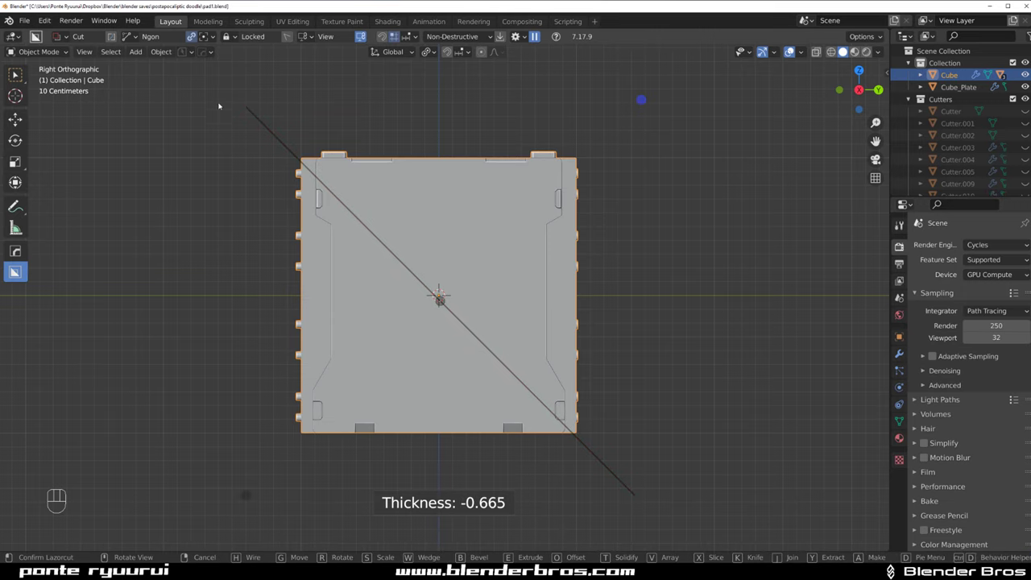
right_click(199, 107)
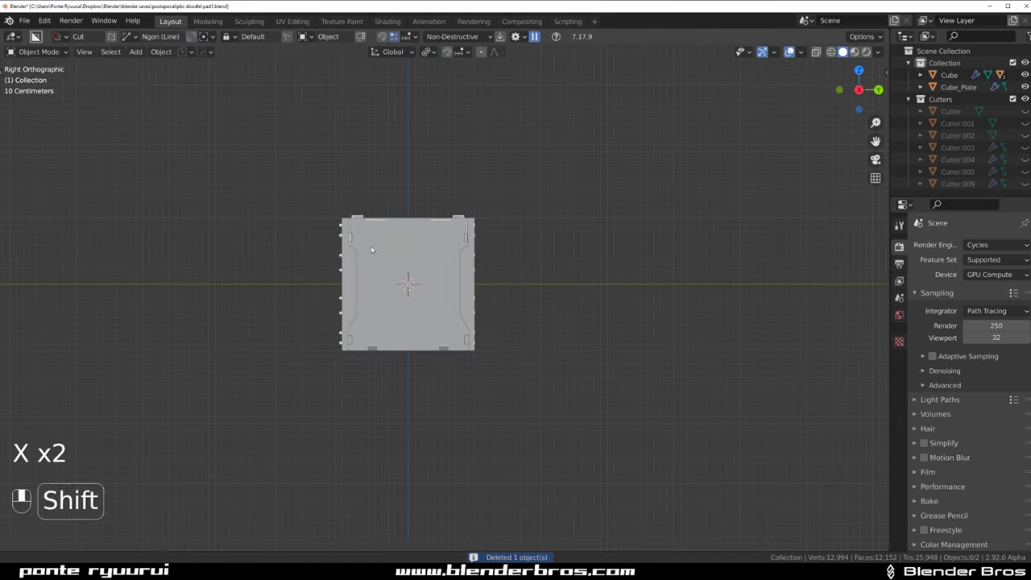
shift+middle_drag(371, 246, 381, 259)
scroll(316, 208, up, 3)
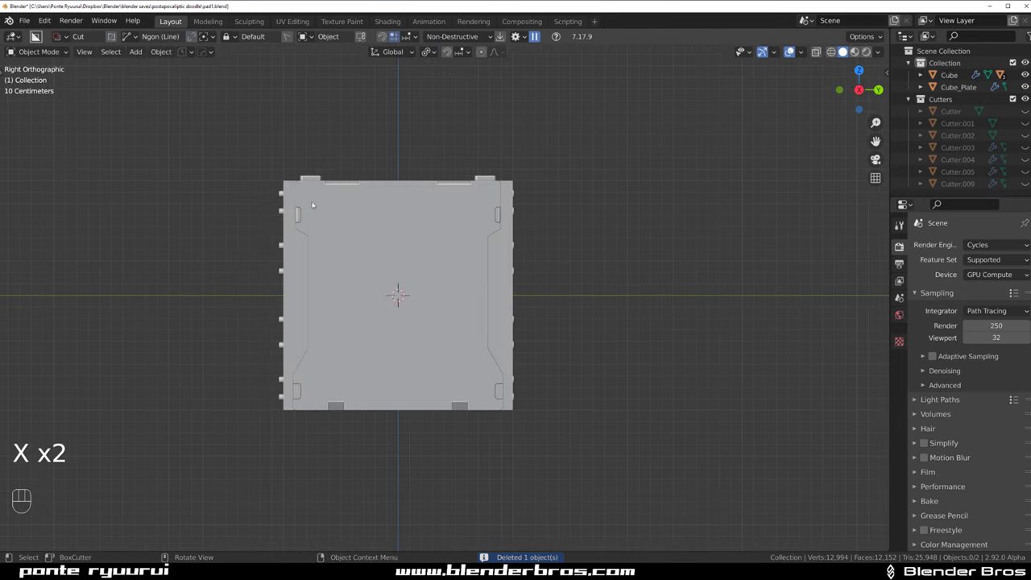
drag(240, 136, 489, 342)
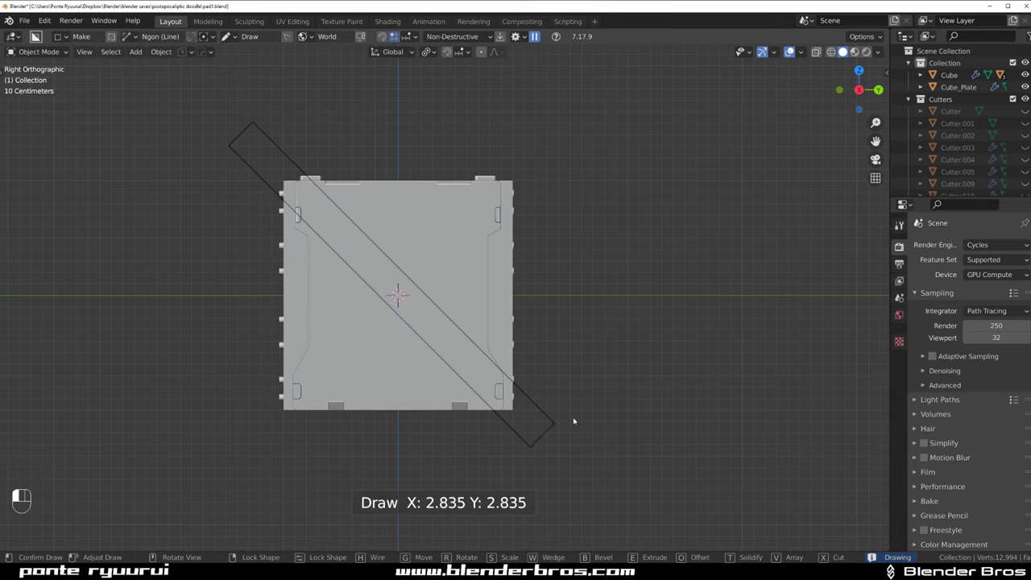
drag(594, 436, 589, 431)
right_click(617, 412)
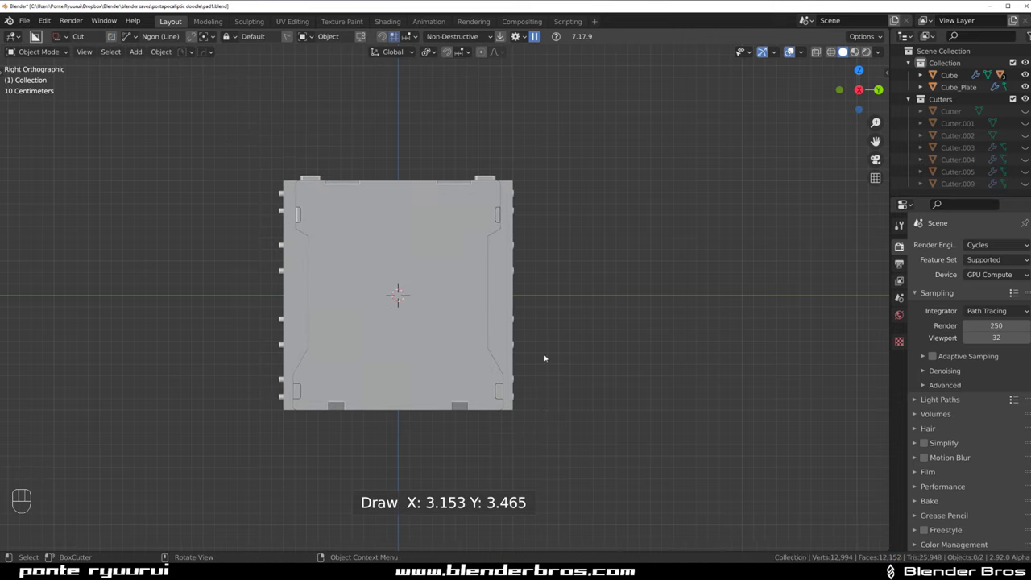
Make a separate extruded diagonal beam across the panel with BoxCutter's line Ngon, spanning about 2.82 by 2.82
drag(261, 159, 494, 384)
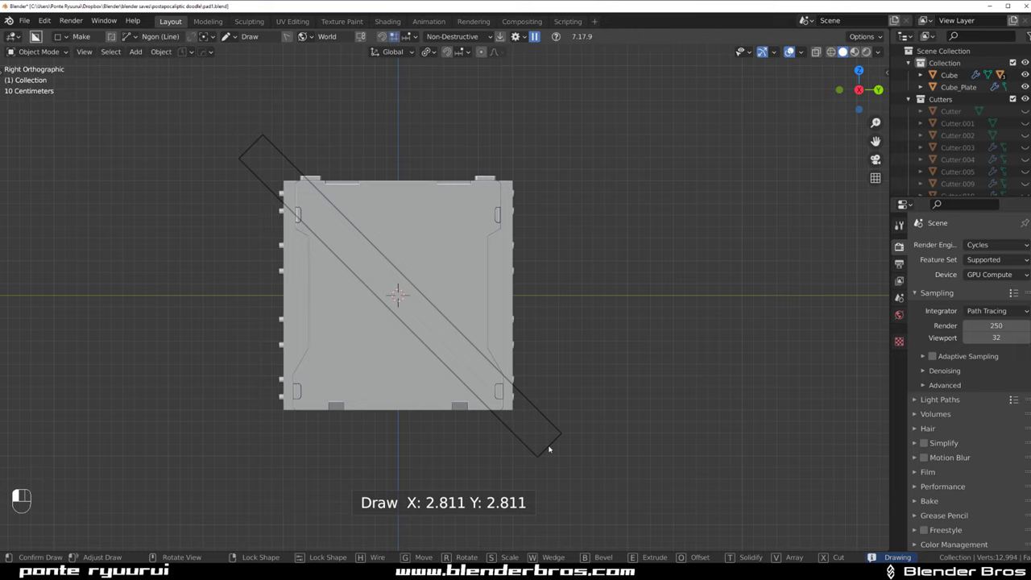
drag(549, 448, 550, 450)
middle_drag(515, 294, 557, 314)
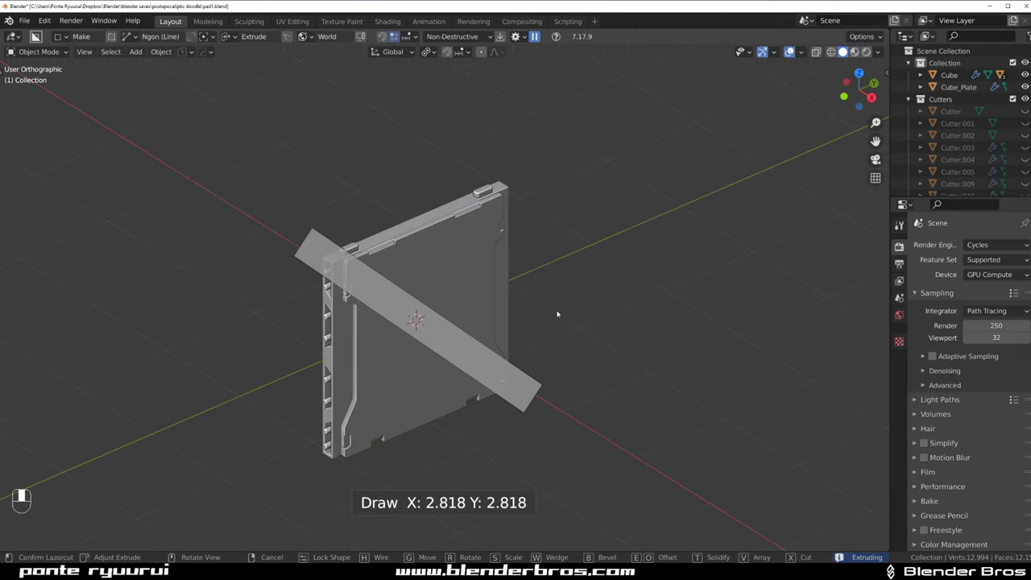
key(o)
shift+click(598, 381)
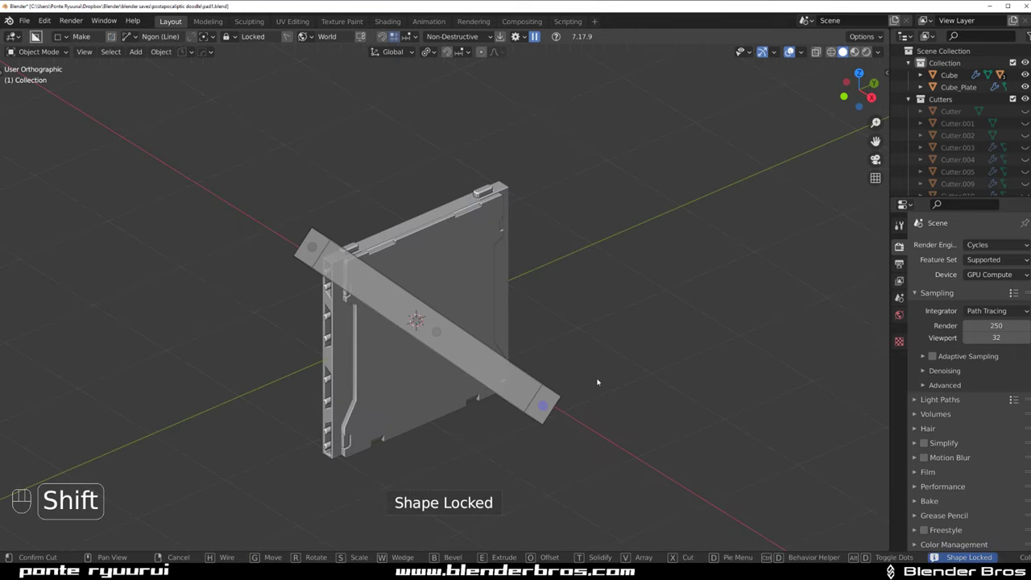
shift+click(598, 381)
Duplicate the diagonal beam and rotate the copy perpendicular to the original so the two cross as an X
key(grave)
shift+middle_drag(540, 257, 519, 180)
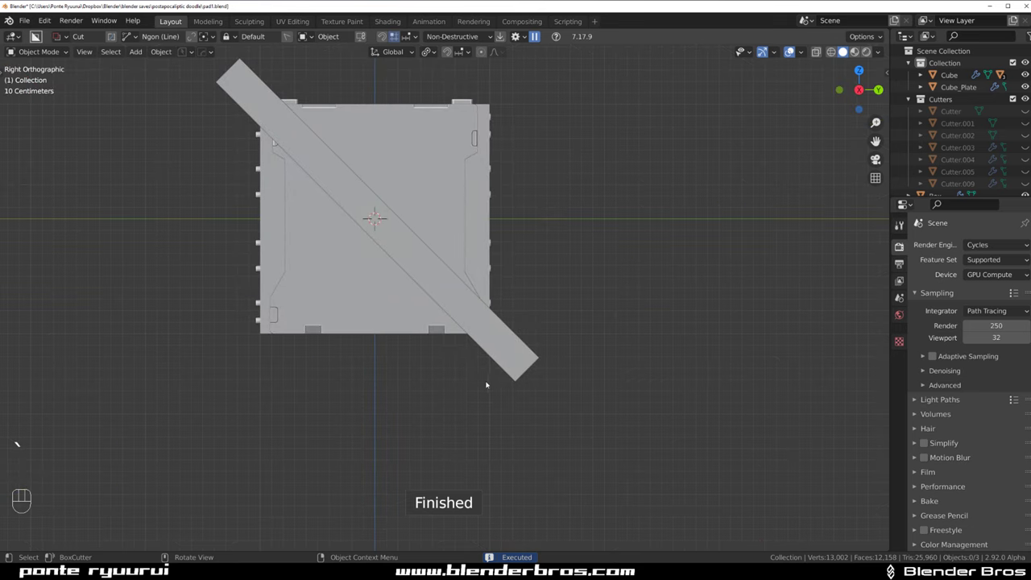
click(501, 357)
key(shift+d)
key(r)
key(ctrl)
click(382, 407)
middle_drag(420, 291, 388, 206)
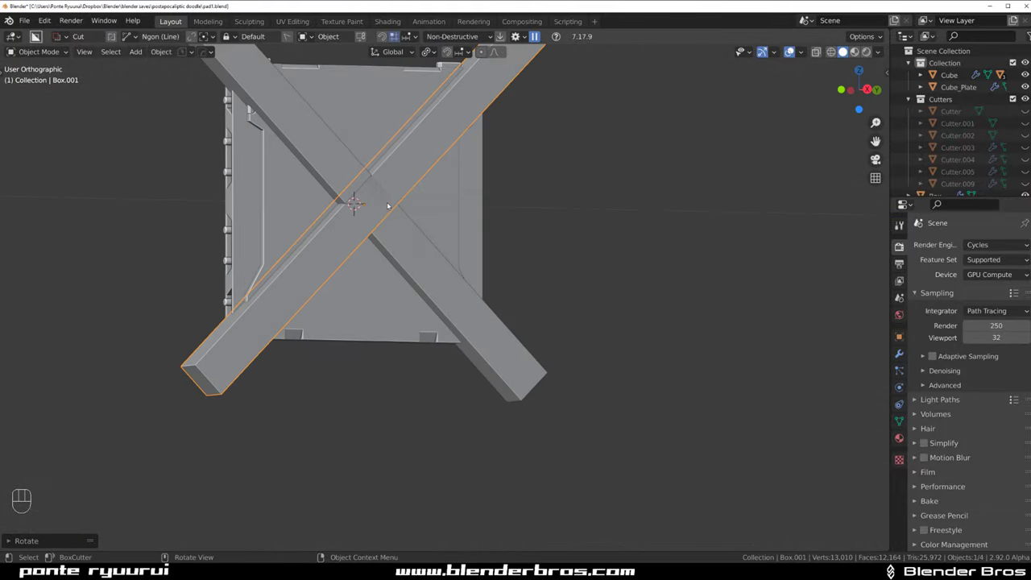
Isolate the two crossed beams and add a cylinder with 46 vertices at their crossing
key(grave)
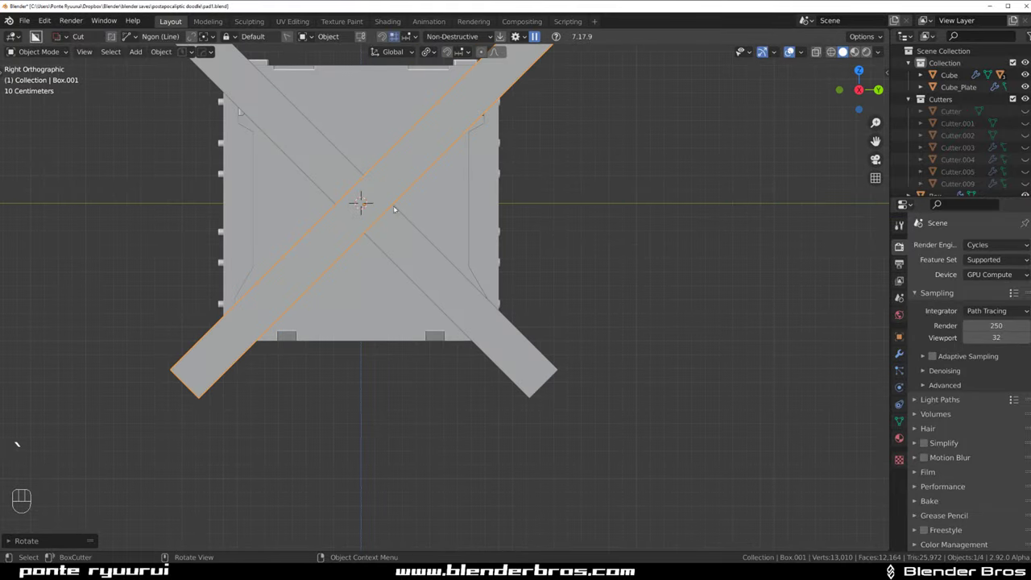
shift+click(399, 217)
key(slash)
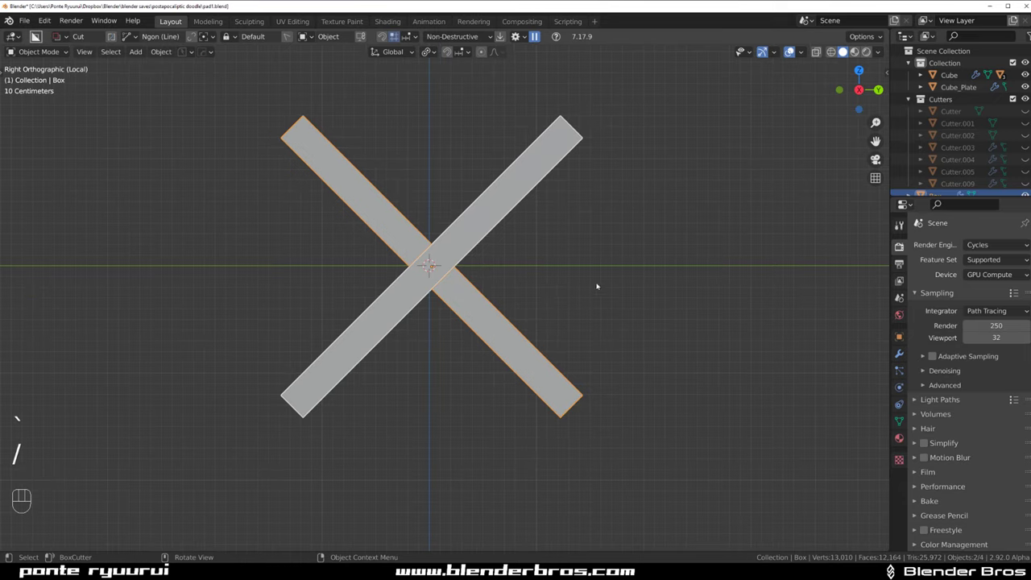
click(593, 255)
key(shift+a)
mouse_move(592, 254)
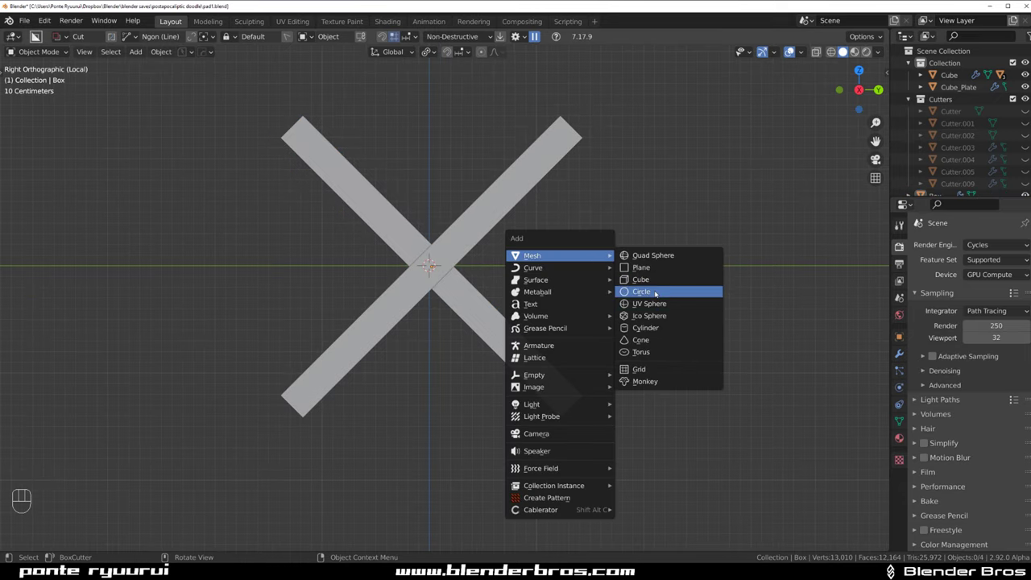
click(649, 328)
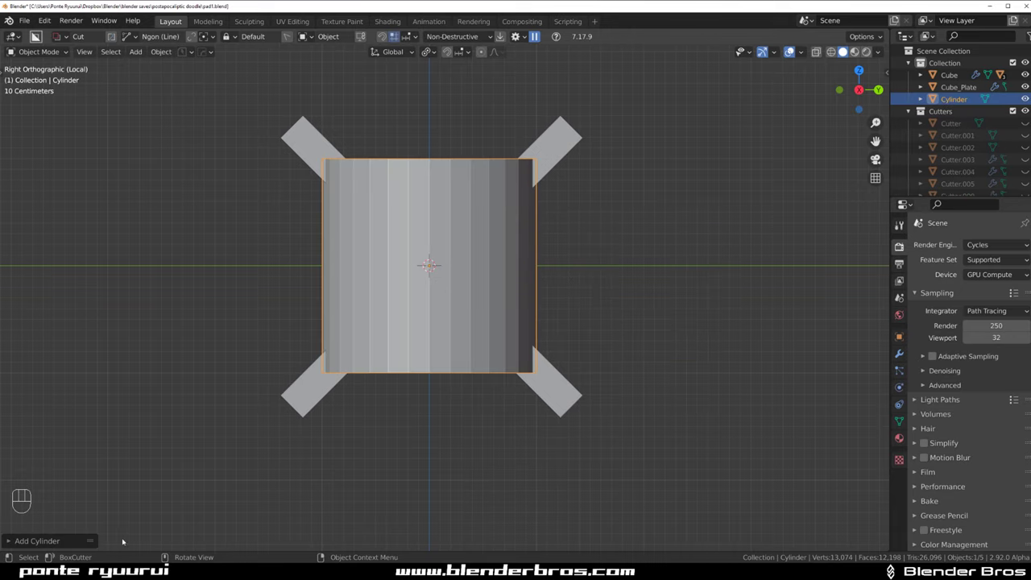
click(72, 545)
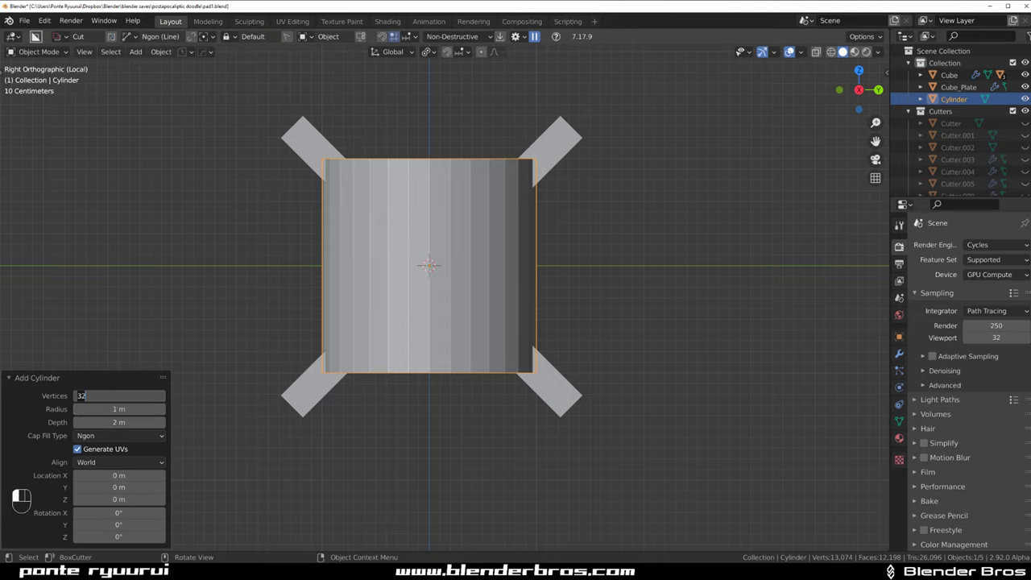
text(46)
key(Return)
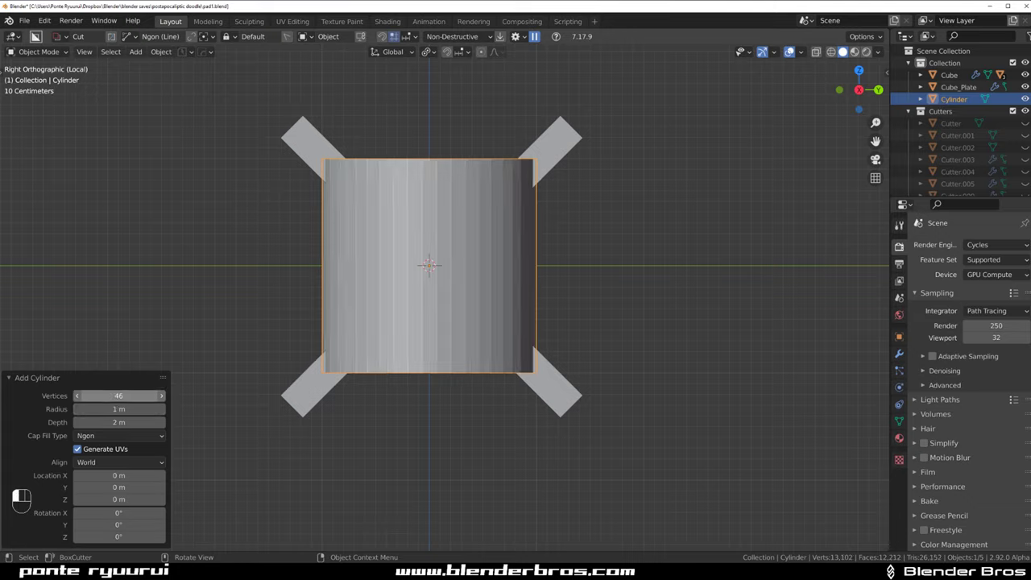
click(686, 267)
Rotate the cylinder 90° about Y and apply HardOps Sharpen to smooth its shading
click(344, 267)
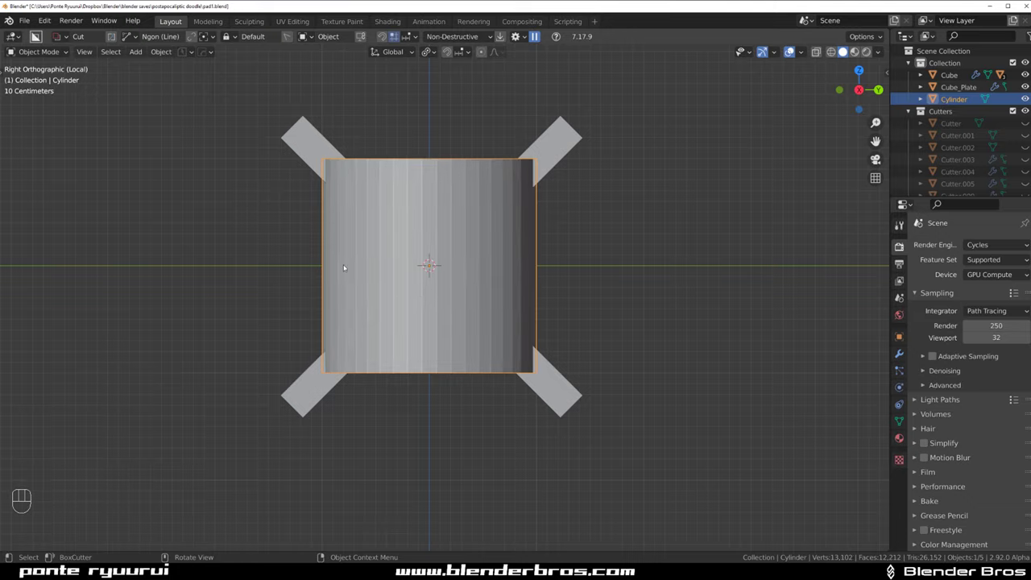
key(r)
key(y)
key(9)
key(0)
key(Return)
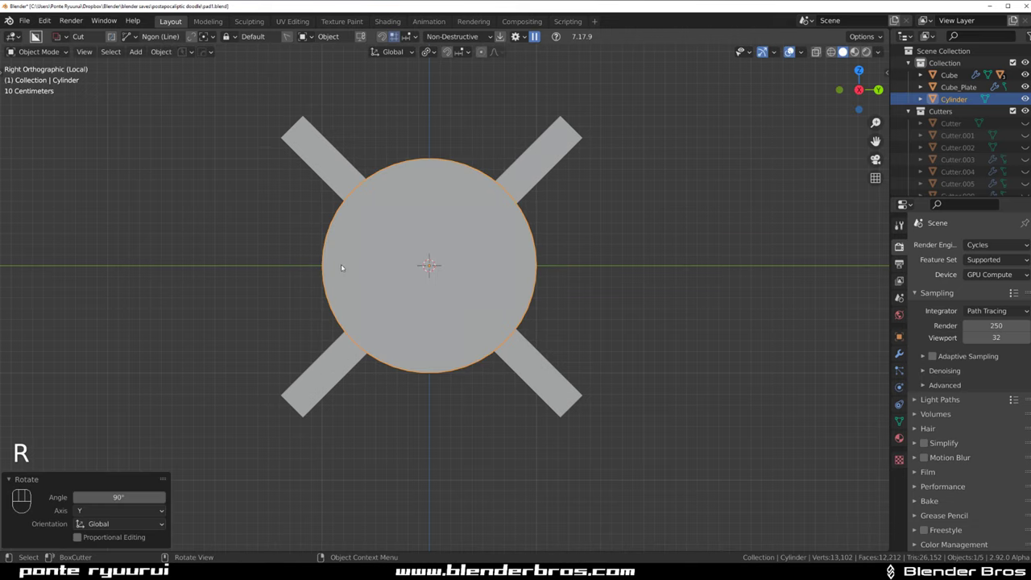
middle_drag(342, 268, 481, 115)
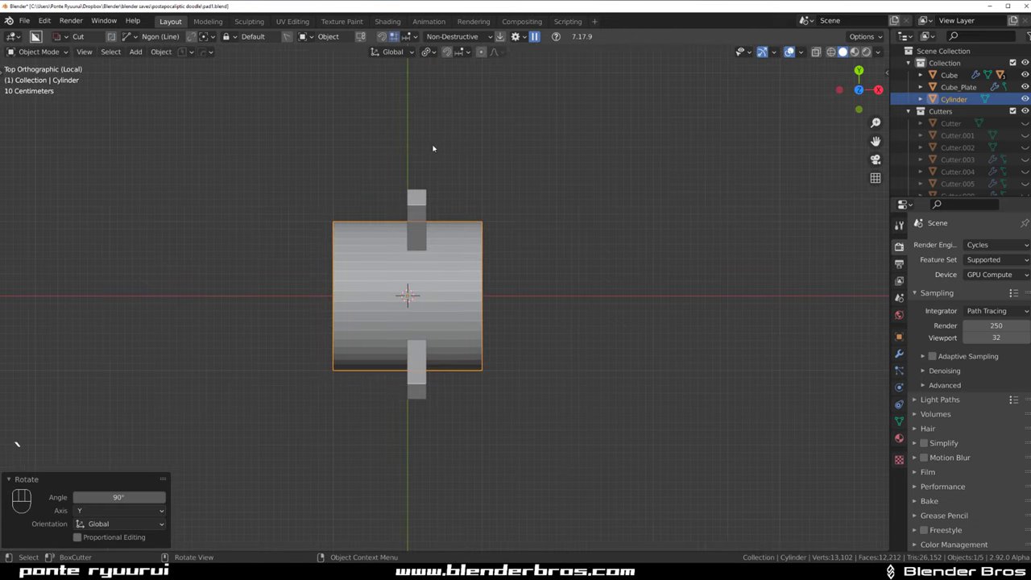
key(q)
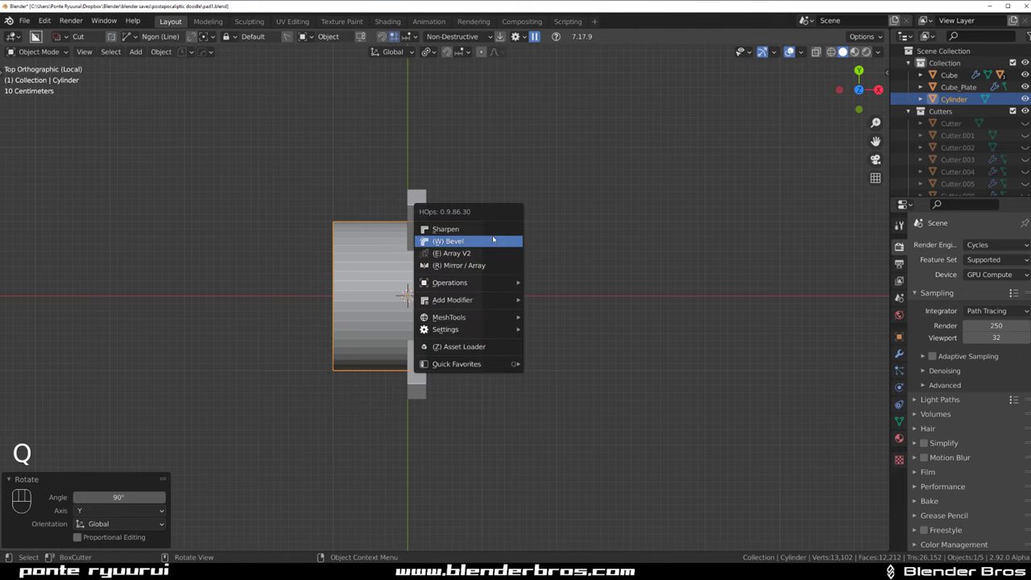
click(493, 235)
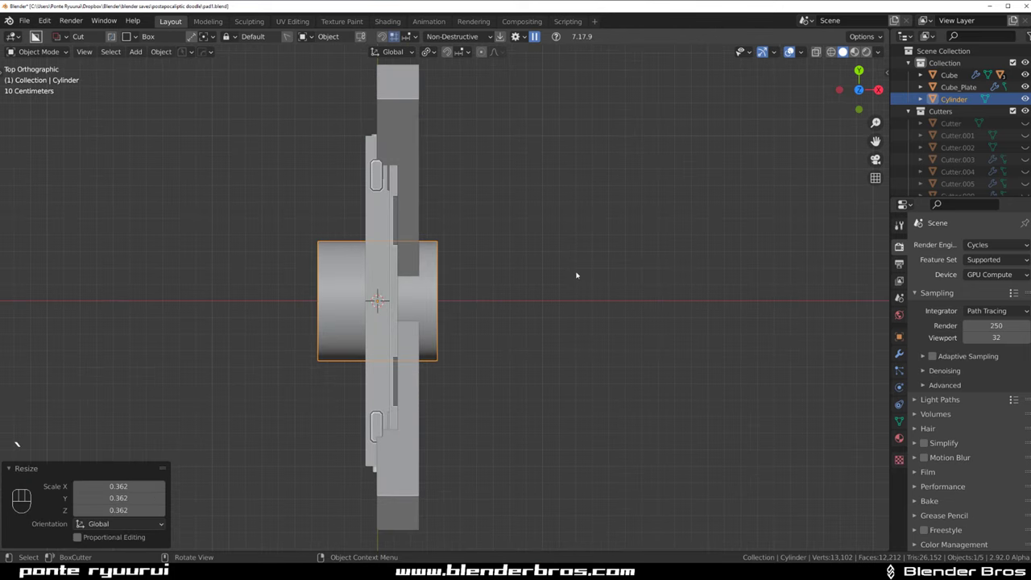
Flatten the cylinder with X scales of about 0.772 and 0.573, then shift it along X to straddle the beams
key(s)
key(x)
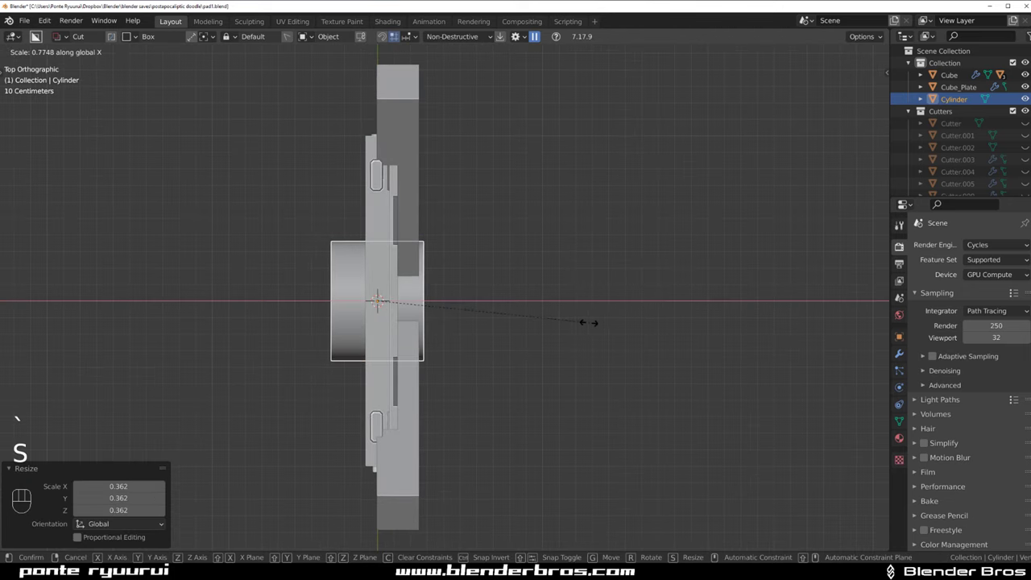
click(588, 324)
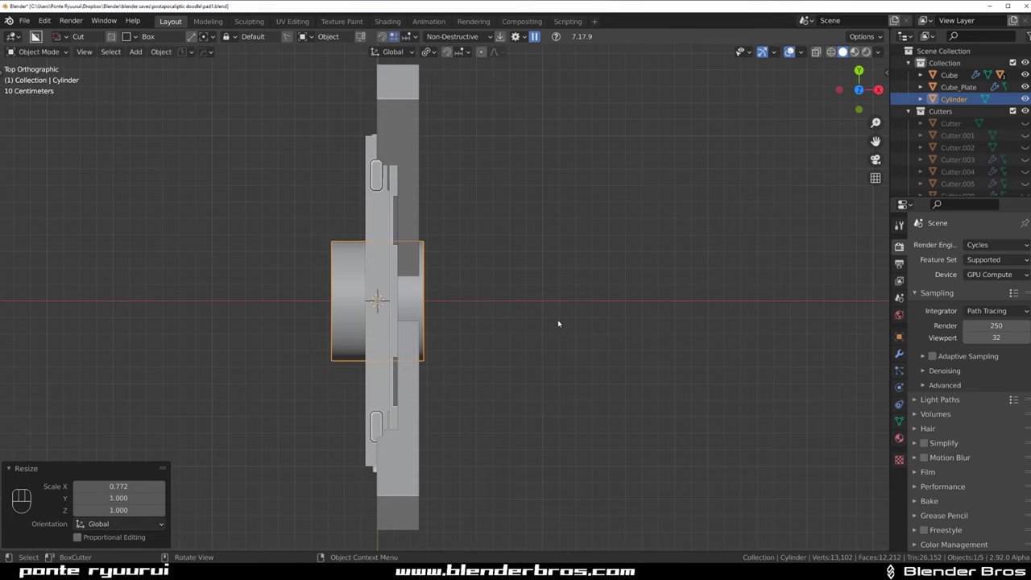
key(s)
key(x)
click(491, 323)
key(g)
key(x)
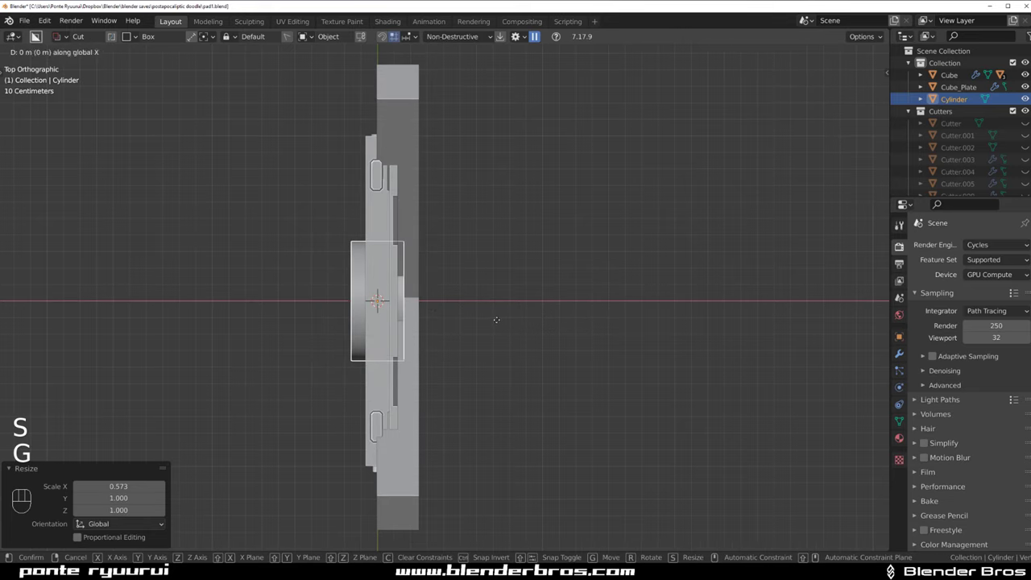
click(510, 320)
Isolate the cylinder together with the two crossed beams in local view
scroll(483, 330, down, 3)
shift+click(426, 362)
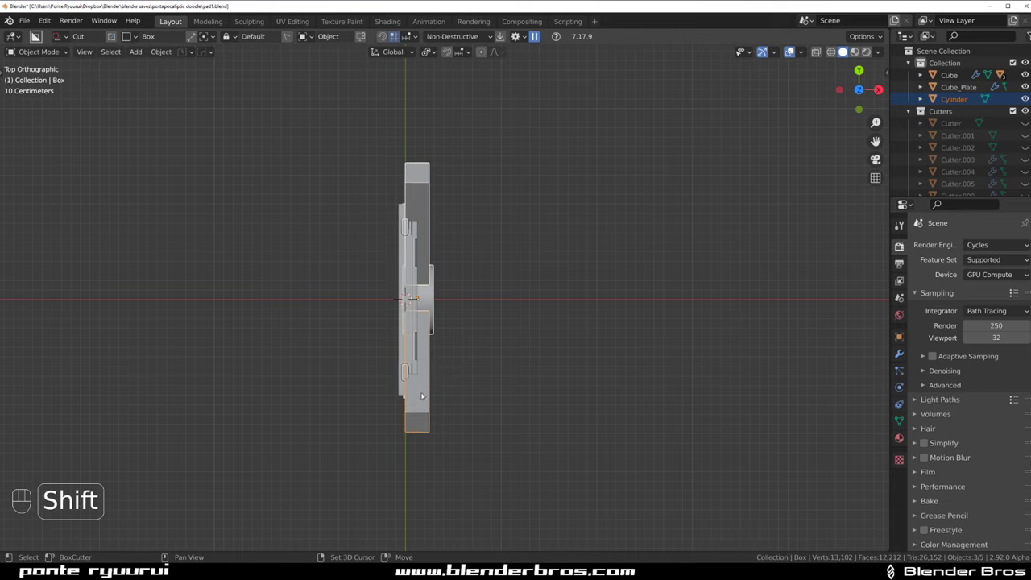
key(slash)
click(490, 266)
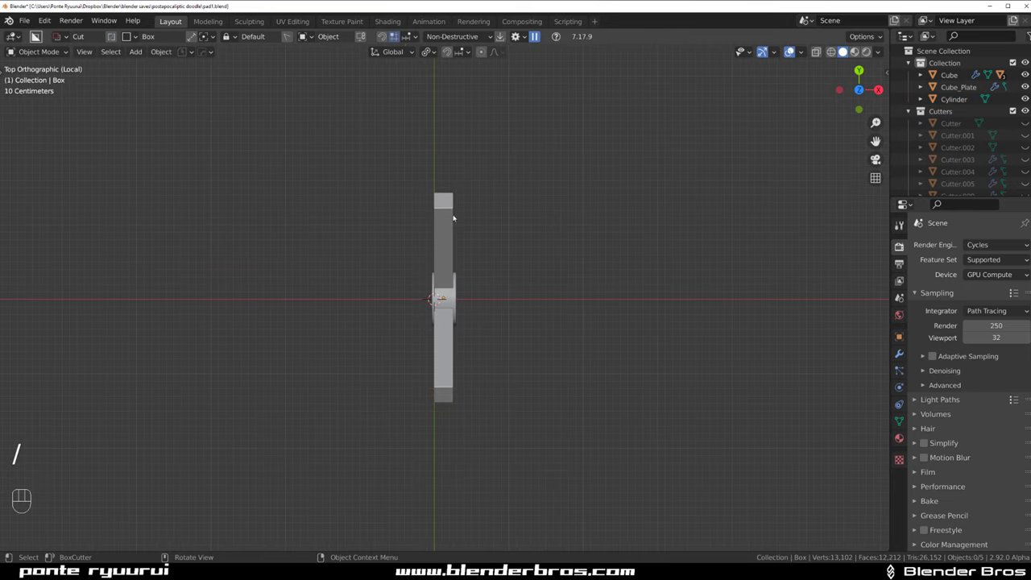
key(a)
Scale the cylinder to about 0.921 along X and move it about -0.007 m along X to center it on the beams
scroll(469, 233, up, 8)
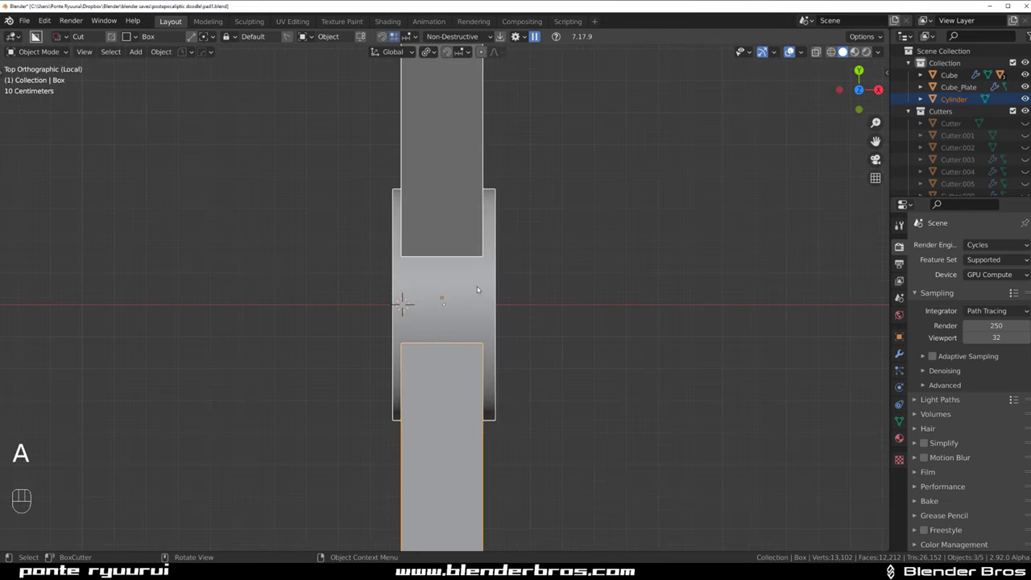
key(s)
key(x)
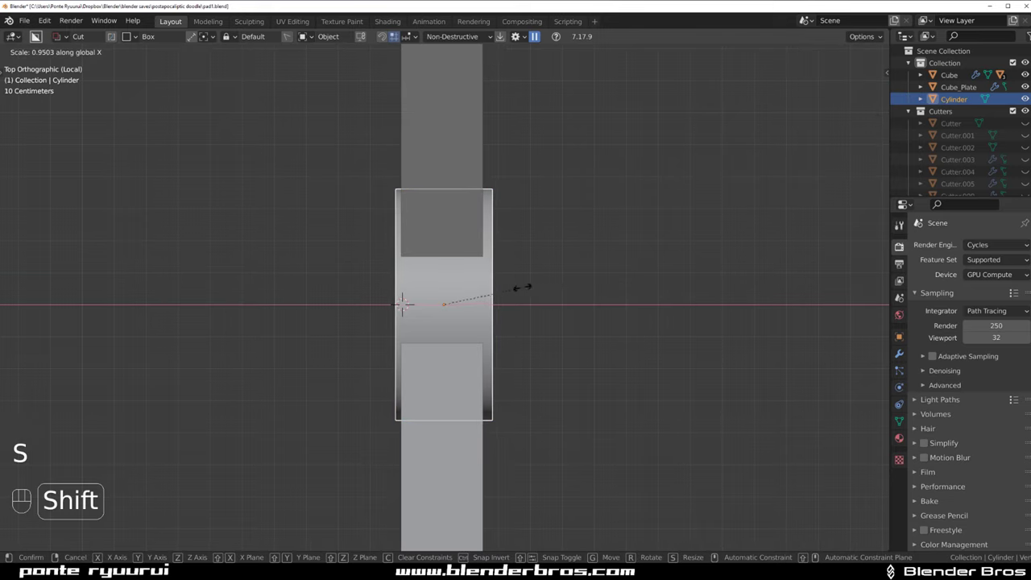
click(474, 315)
key(g)
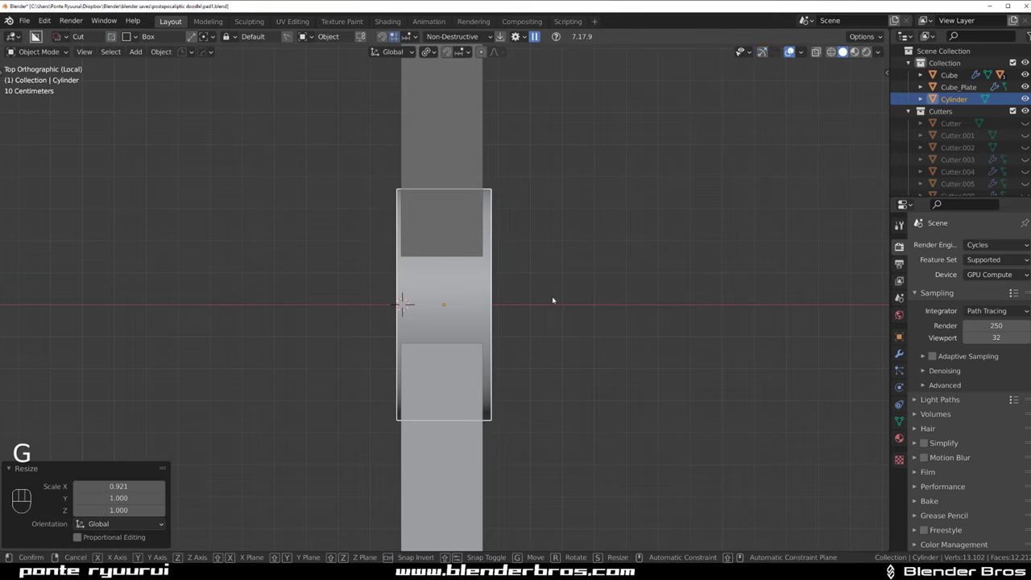
key(x)
click(532, 298)
middle_drag(534, 299, 487, 217)
scroll(487, 217, up, 2)
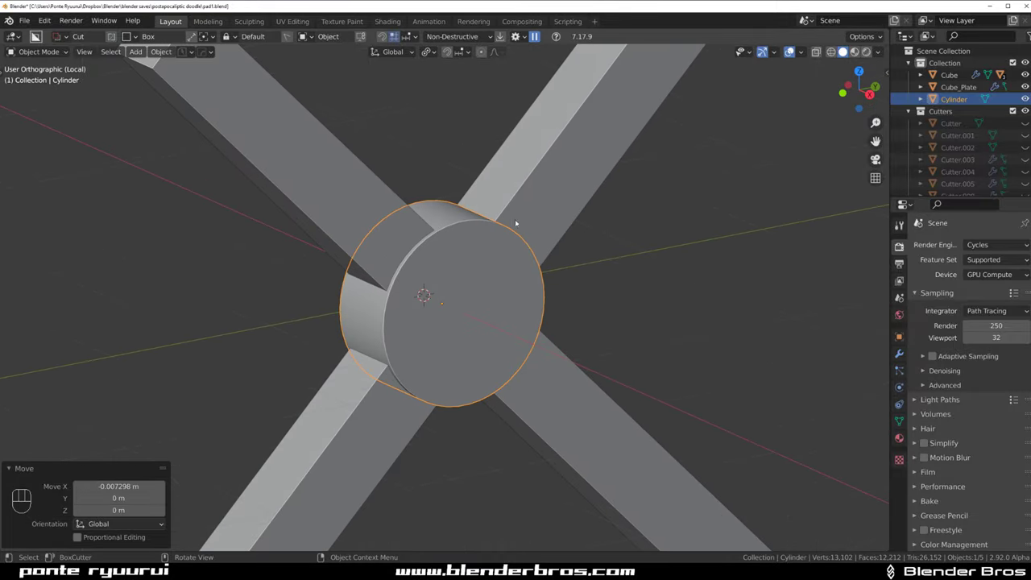
Join the cylinder and both crossed beams with a non-destructive HardOps Union boolean
scroll(516, 233, down, 2)
shift+click(492, 236)
shift+click(424, 228)
key(q)
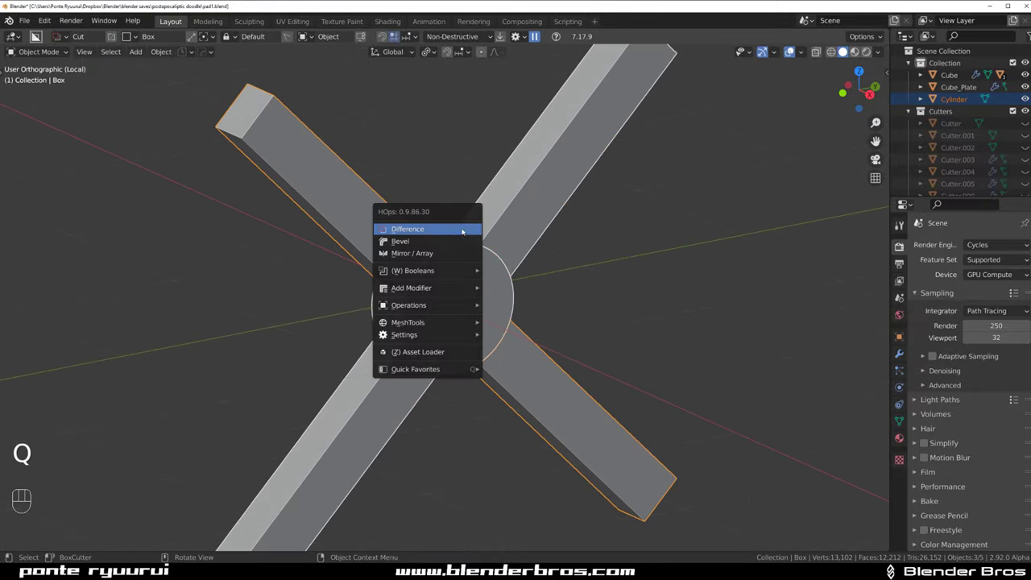
mouse_move(451, 270)
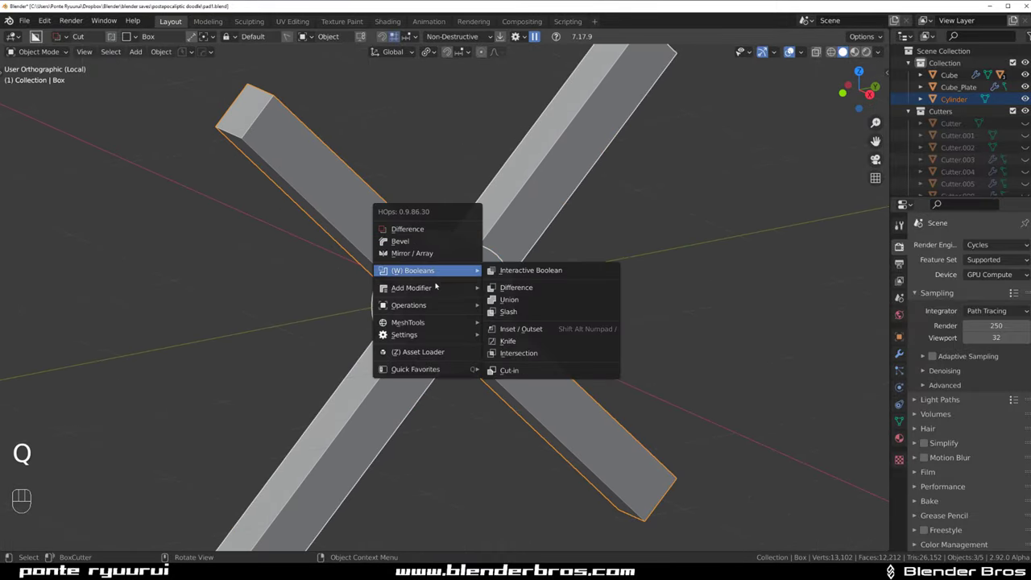
click(530, 300)
click(531, 221)
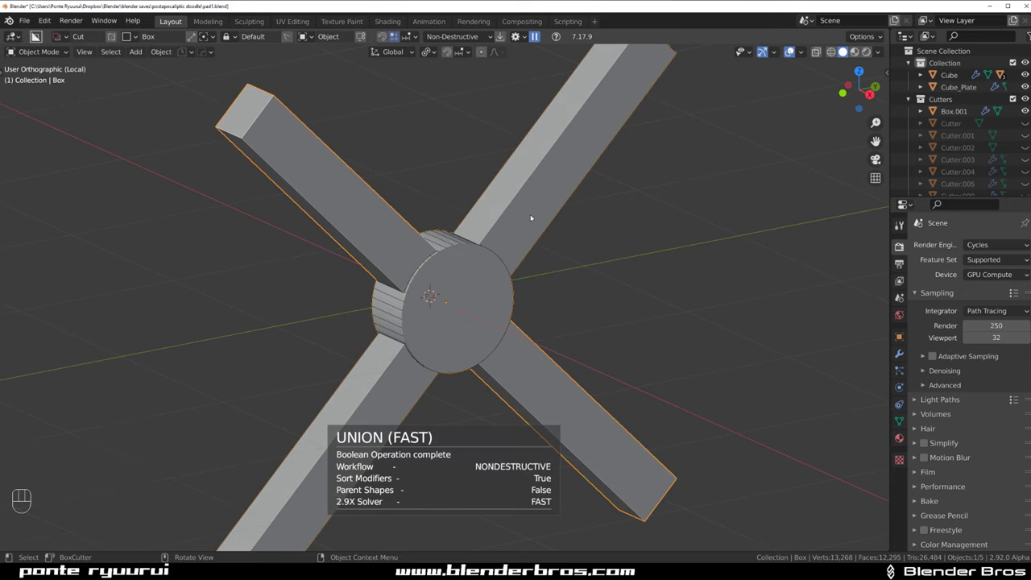
Bake the brace's boolean modifiers into its mesh with HardOps Smart Apply
key(q)
mouse_move(531, 258)
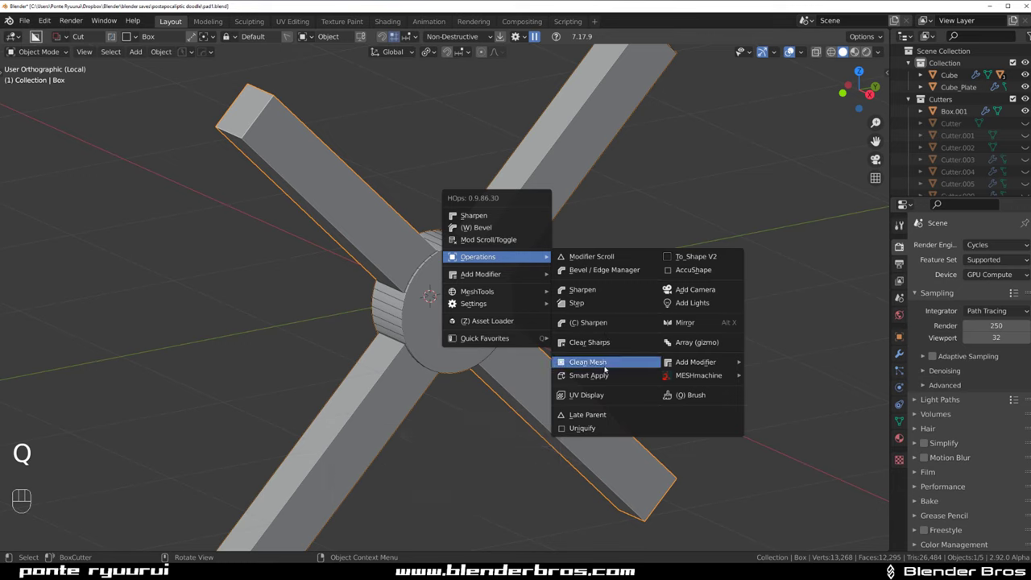
click(589, 376)
key(KP_Divide)
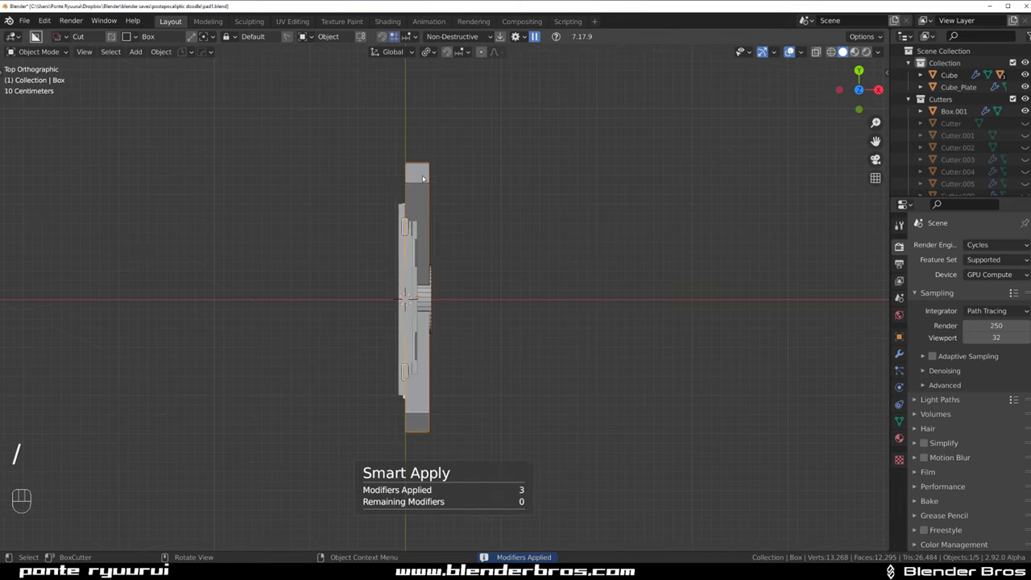
key(KP_Divide)
Run MACHIN3 Clean Up on the joined brace mesh and return to Object Mode
middle_drag(547, 268, 540, 269)
scroll(538, 269, up, 3)
key(Tab)
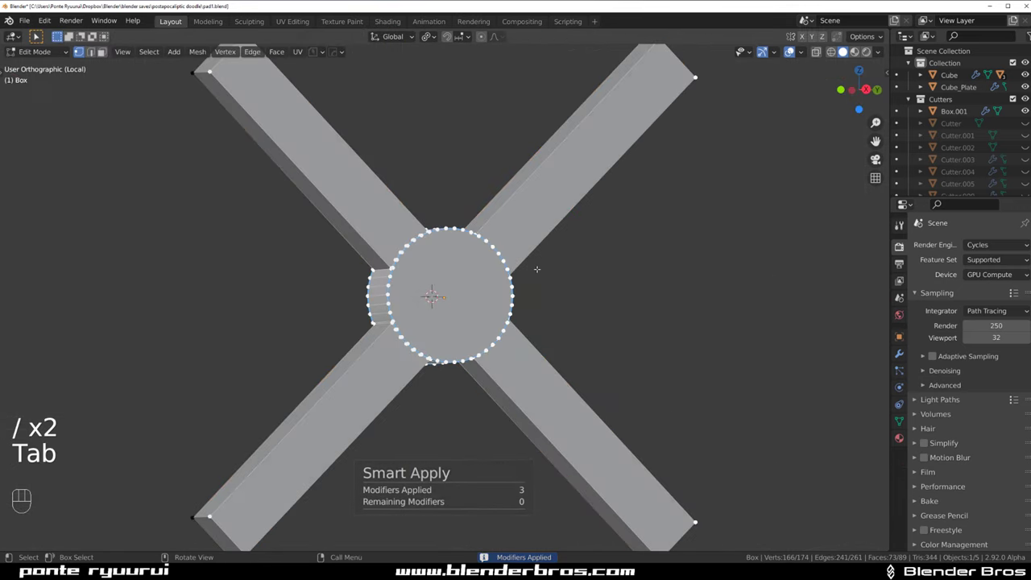
key(3)
key(Tab)
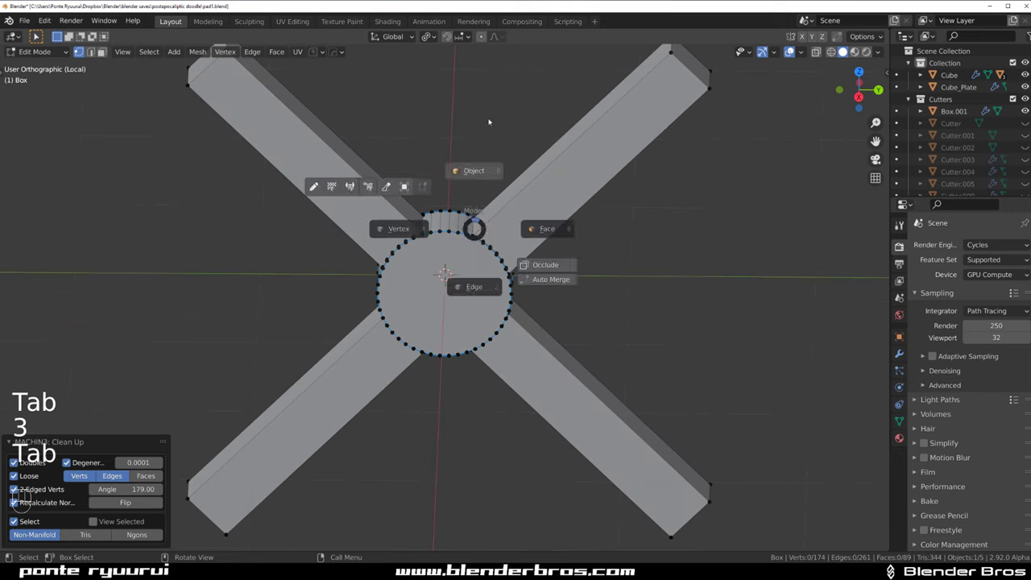
Add a 30° HardOps bevel to the brace and sharpen it with a weighted normal modifier, leaving local view
key(q)
shift+click(444, 123)
click(444, 120)
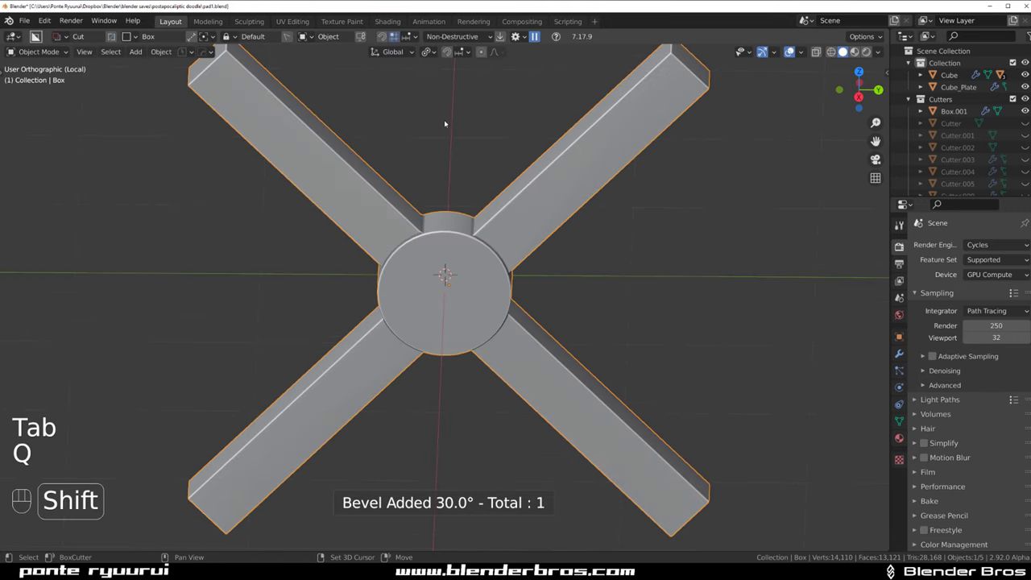
key(KP_Divide)
key(q)
click(428, 176)
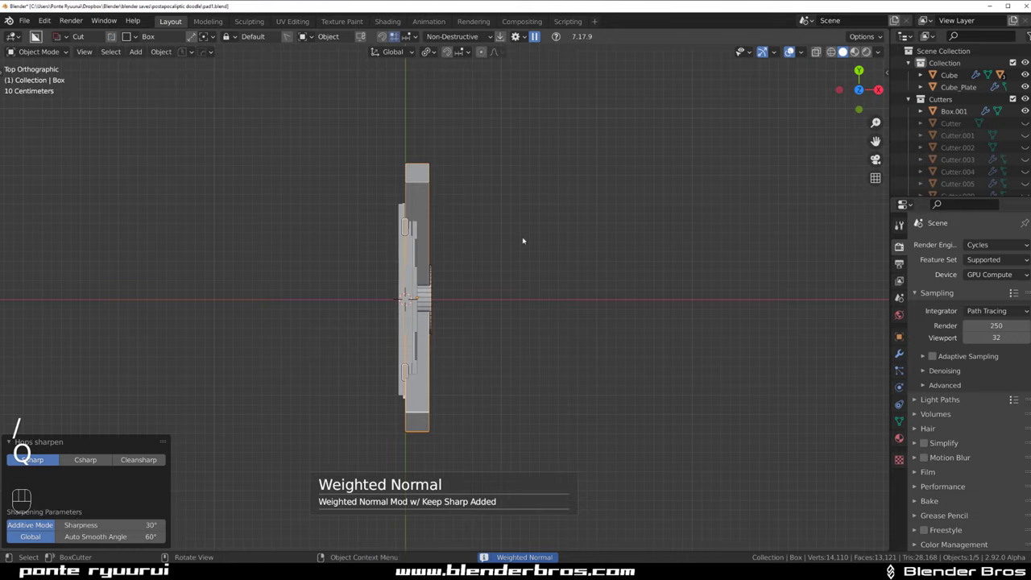
Thin the X-shaped brace by scaling it along X to less than half its depth
alt+middle_drag(523, 239, 598, 254)
scroll(496, 239, up, 3)
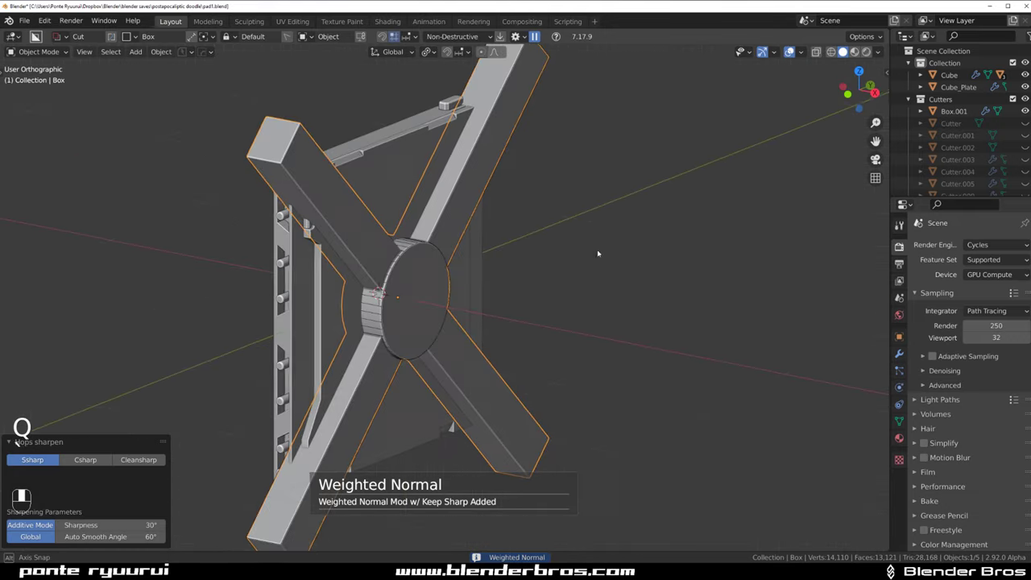
click(488, 188)
middle_drag(509, 212, 508, 248)
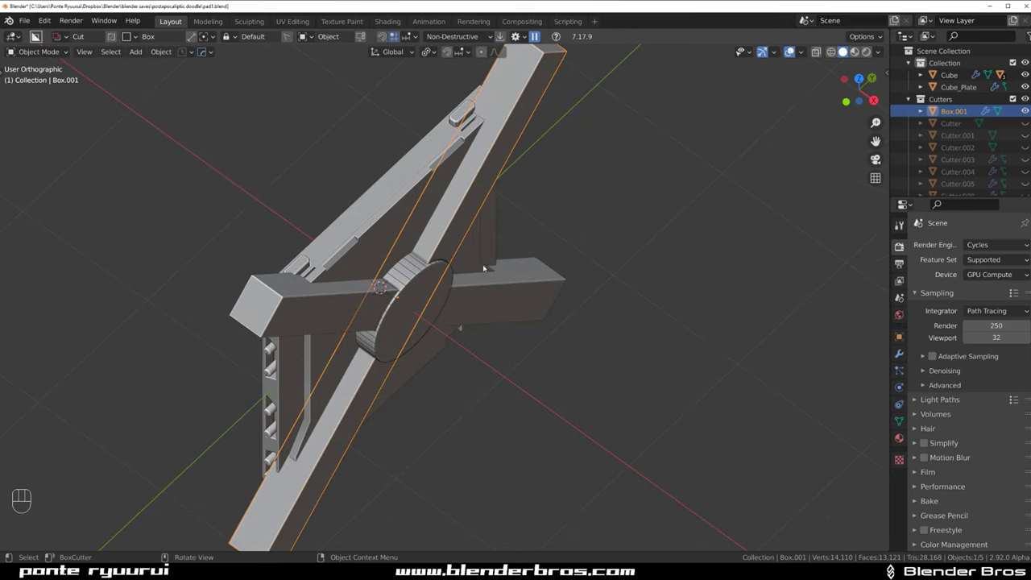
click(532, 78)
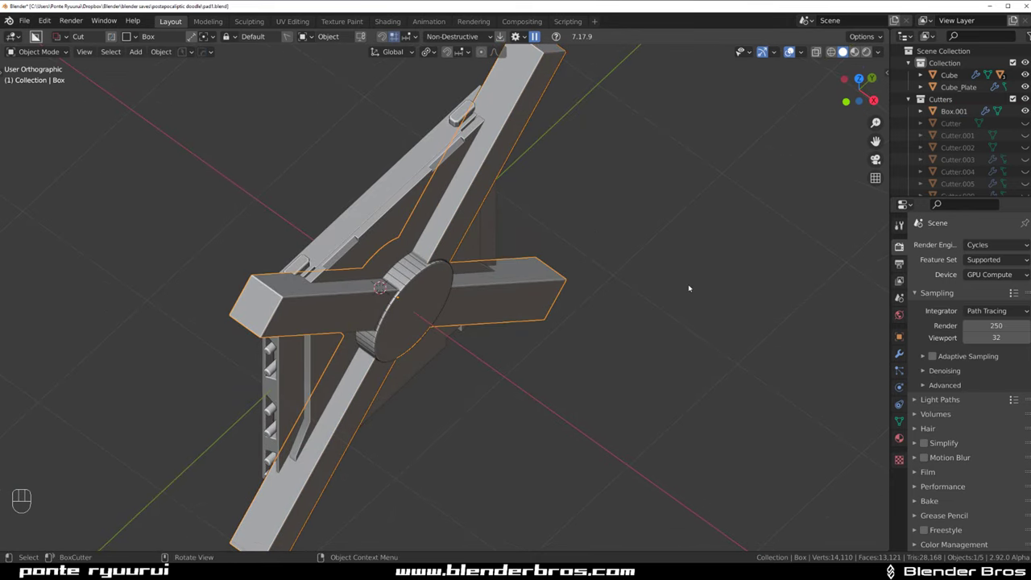
key(s)
key(x)
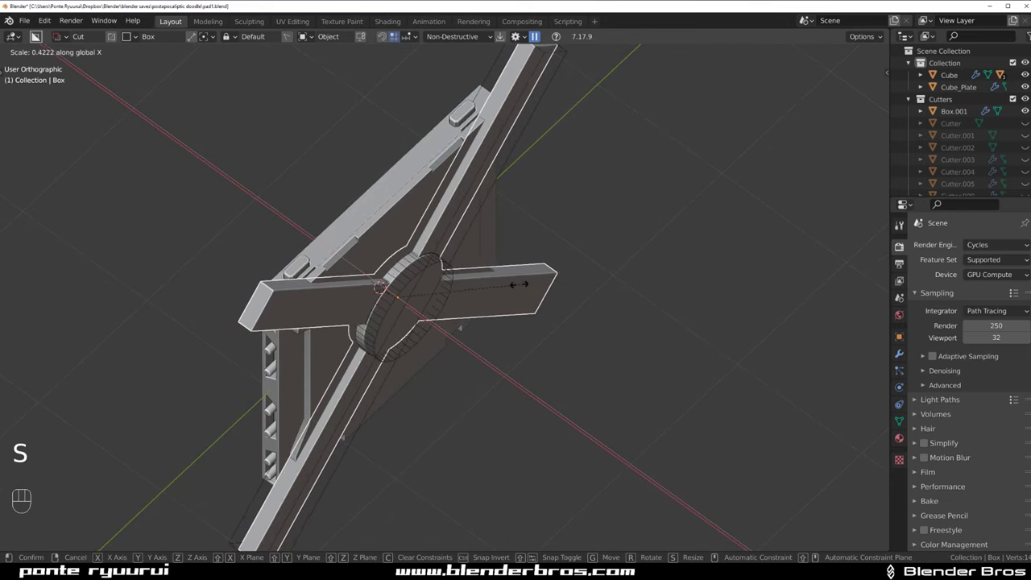
click(487, 289)
Hide the Cutters collection and the leftover Box.001 beam cutter
key(shift+2)
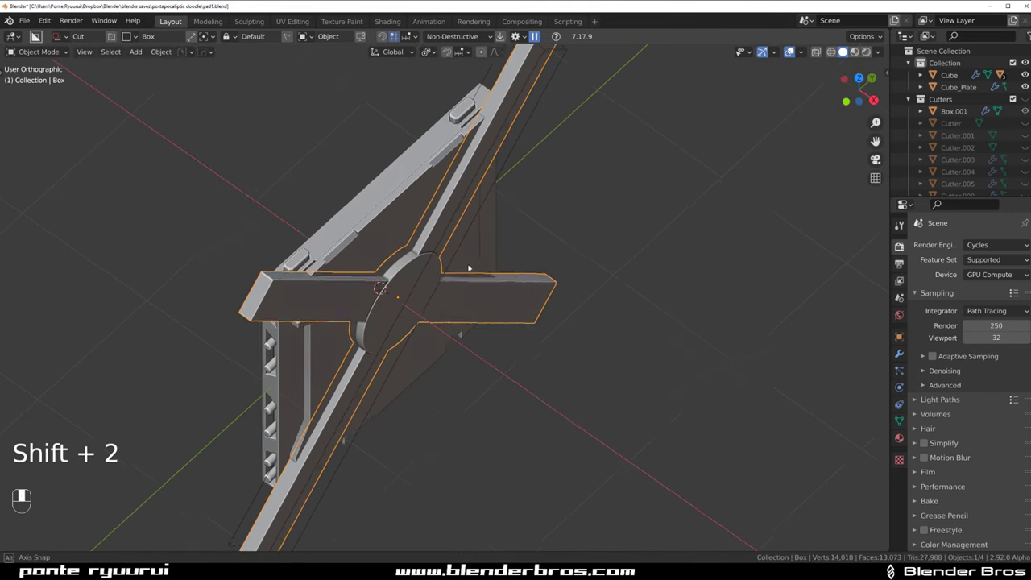
key(grave)
scroll(513, 224, down, 1)
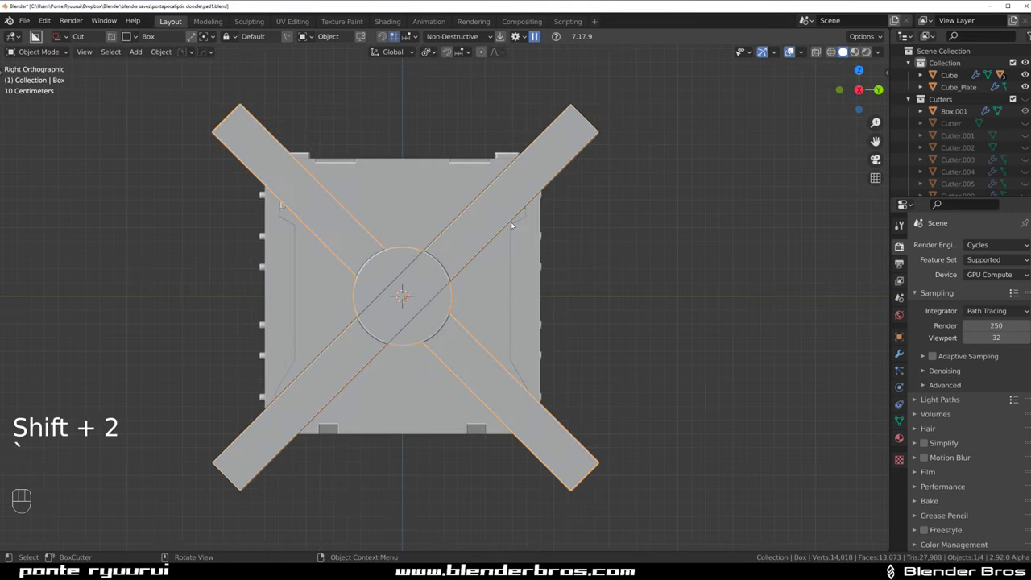
scroll(510, 224, up, 1)
middle_drag(458, 233, 502, 264)
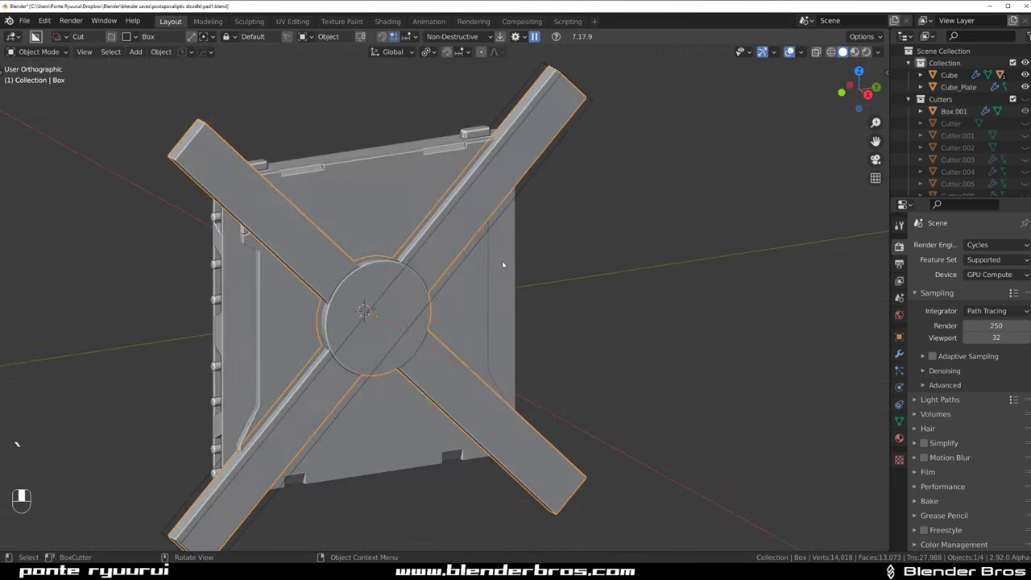
click(402, 276)
key(h)
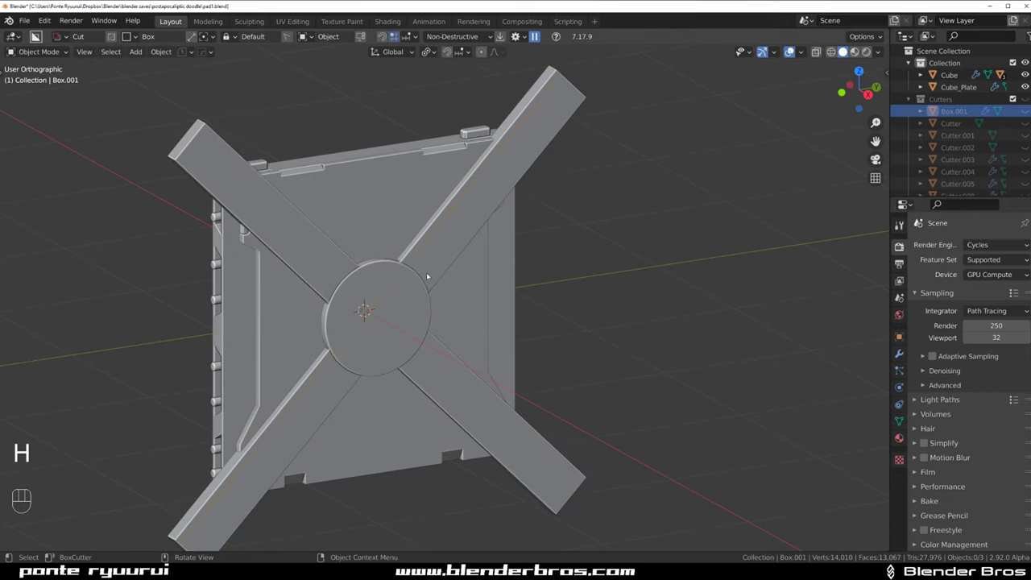
Move the brace about -0.009 m along X toward the panel
middle_drag(400, 277, 429, 271)
click(430, 271)
click(434, 274)
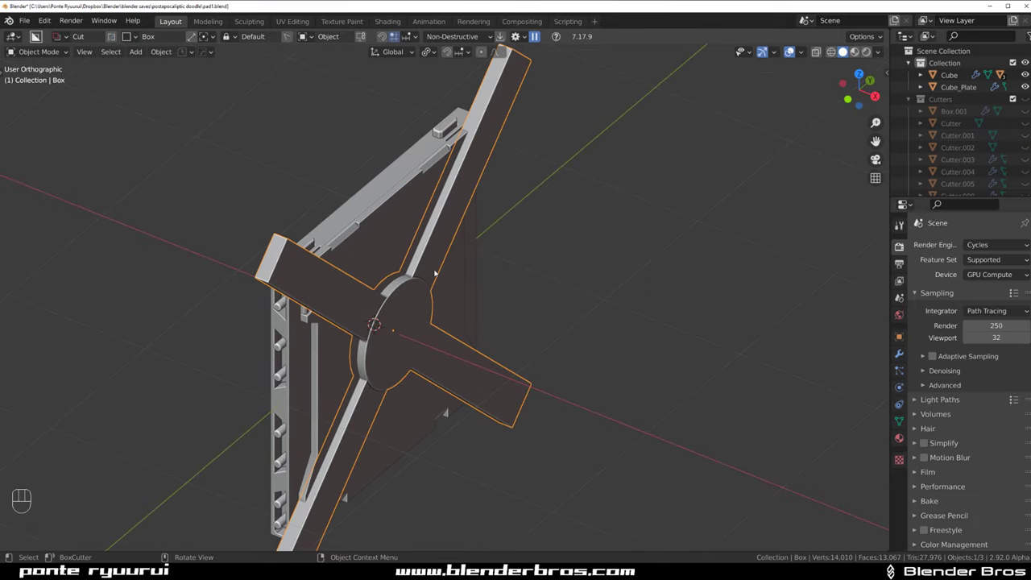
key(g)
key(x)
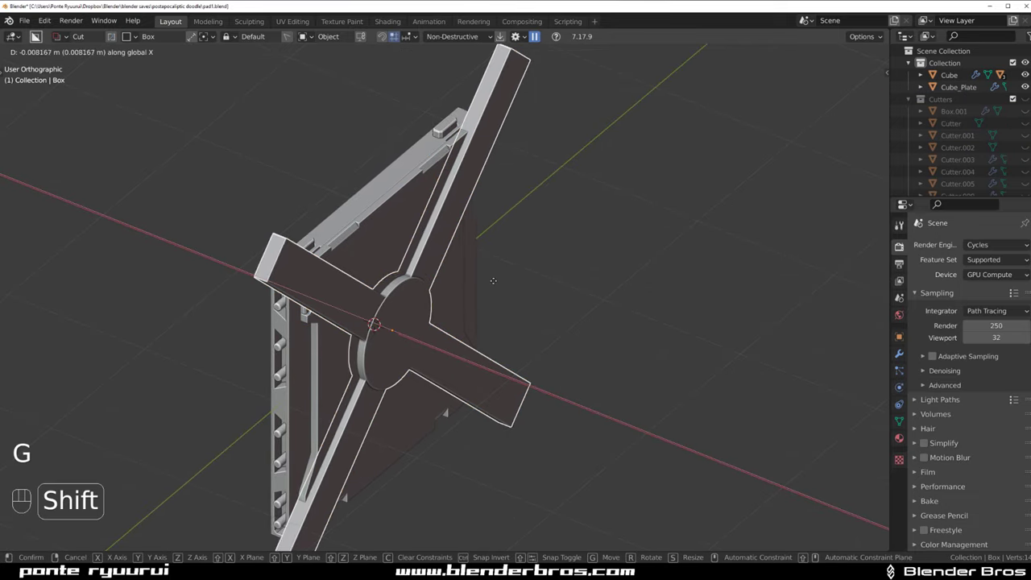
shift+click(494, 279)
Move Cube_Plate about 0.096 m along X so it sits in front of the brace
key(grave)
click(499, 75)
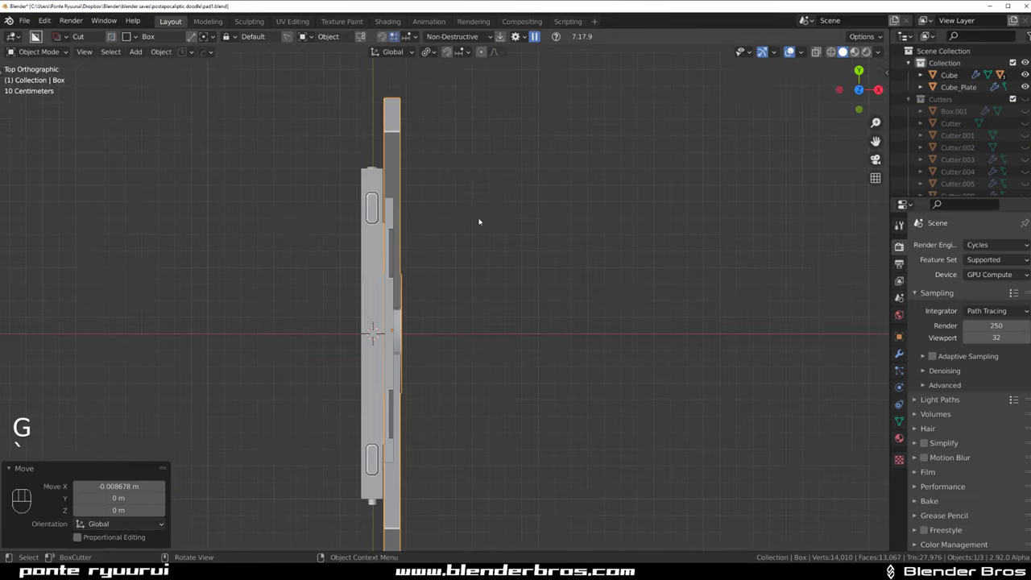
click(384, 195)
key(g)
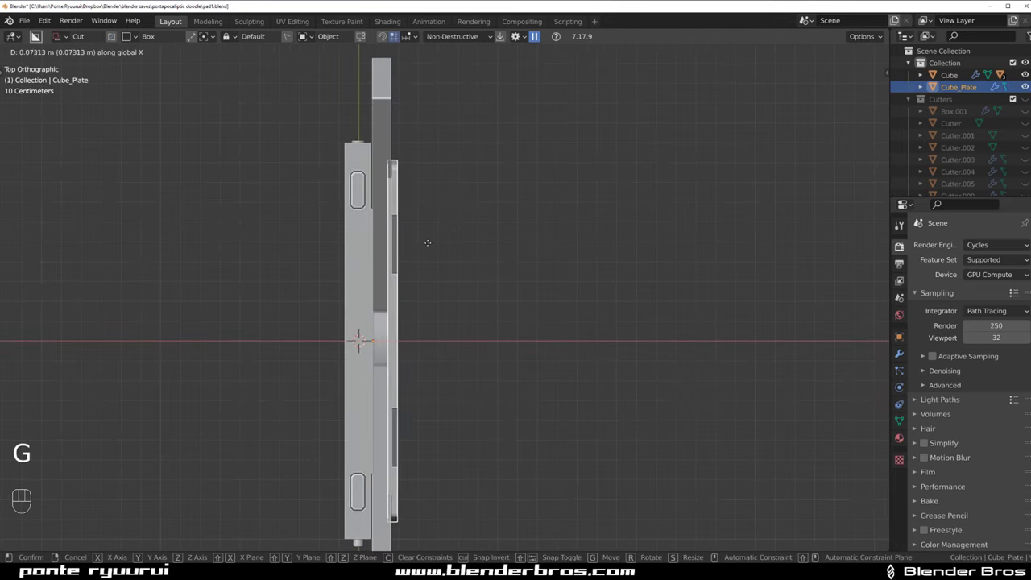
click(480, 244)
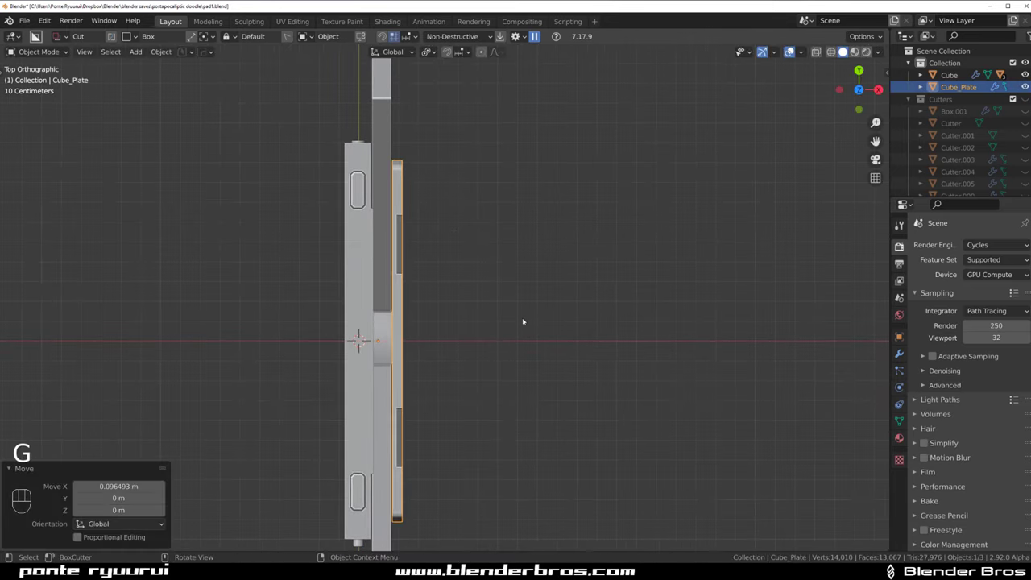
Try clearing the brace's location while viewing it from the right with X-ray enabled
key(KP_3)
key(grave)
key(grave)
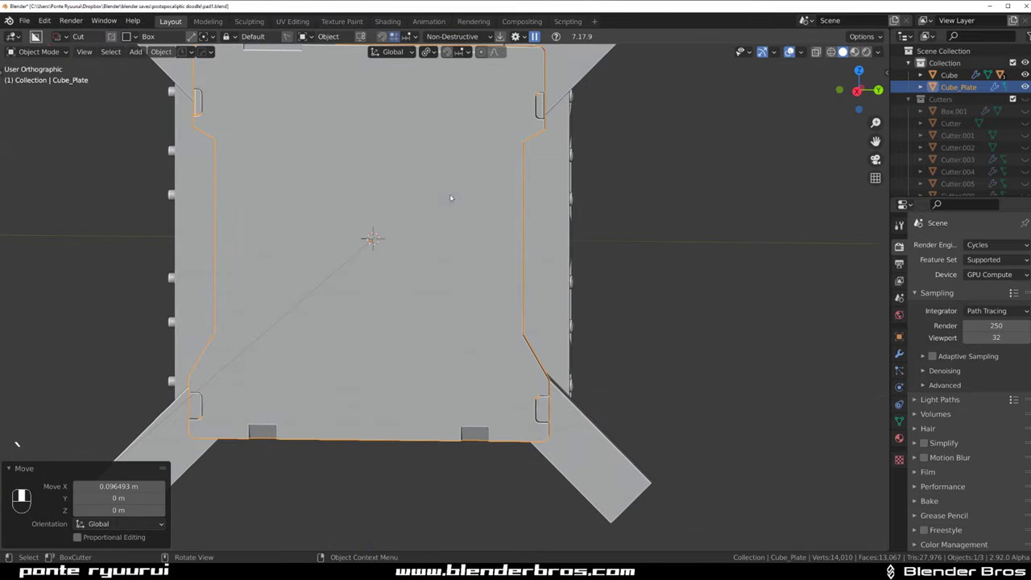
key(alt+z)
scroll(421, 239, up, 2)
shift+middle_drag(411, 234, 466, 254)
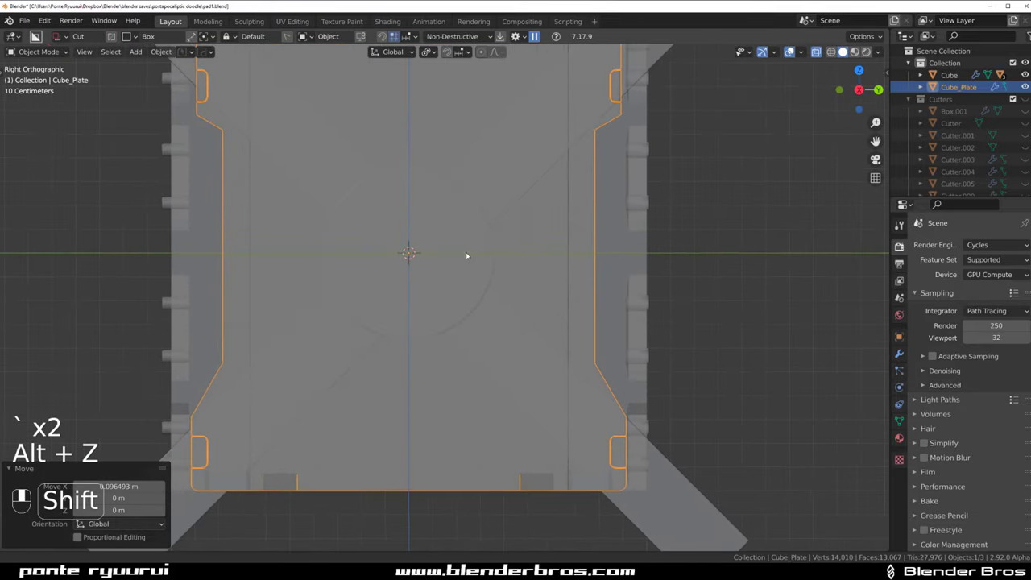
click(450, 231)
key(alt+g)
right_click(488, 250)
key(ctrl+z)
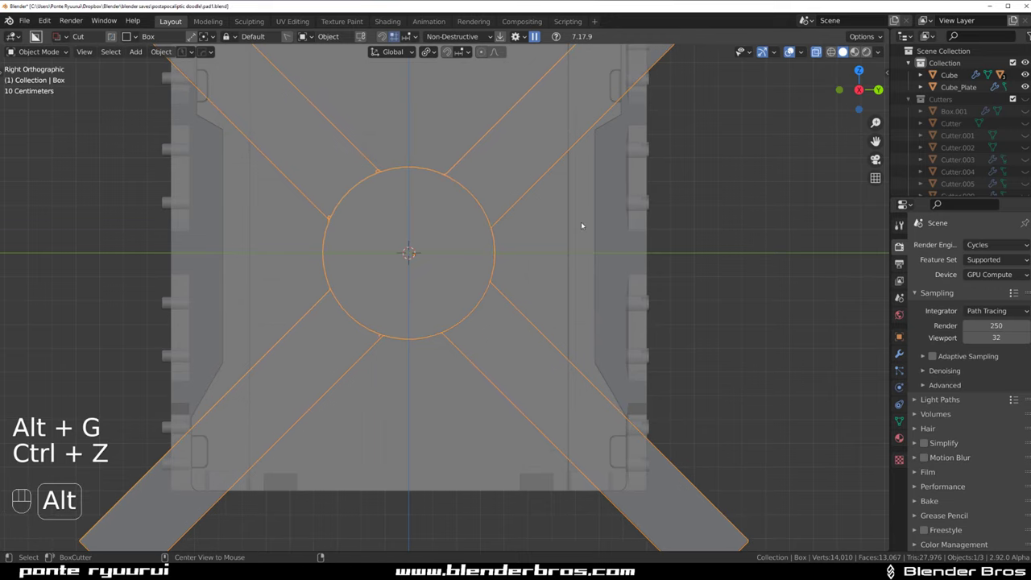
Unhide all hidden objects and show the Cutters collection
key(alt+h)
middle_drag(520, 223, 524, 260)
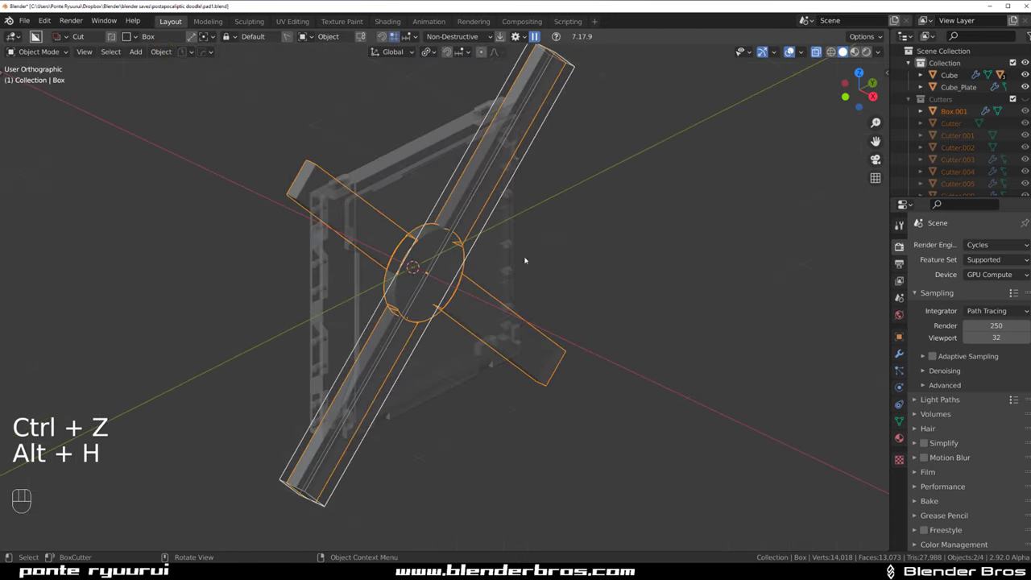
key(shift+2)
click(453, 235)
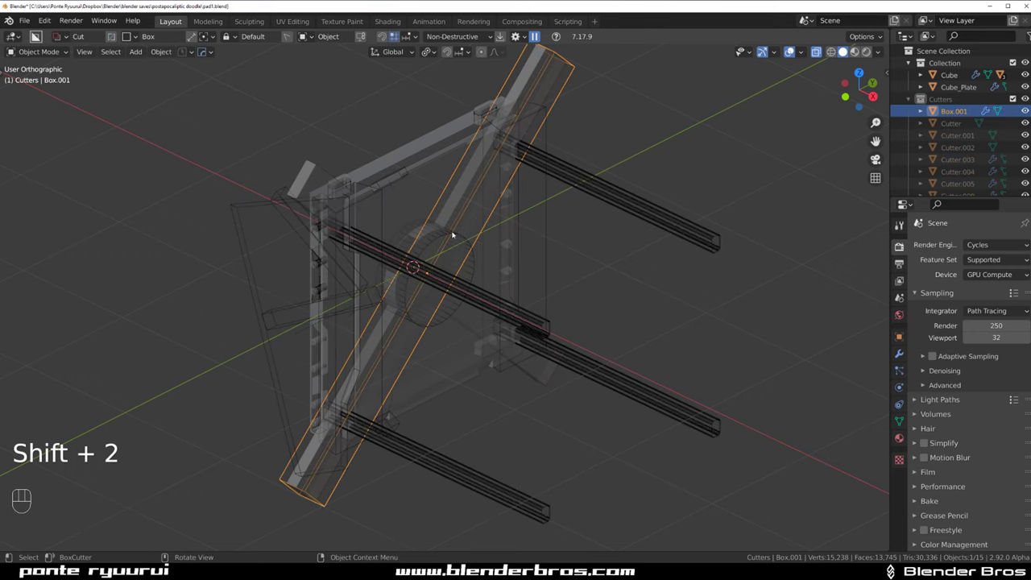
drag(456, 239, 444, 238)
click(442, 238)
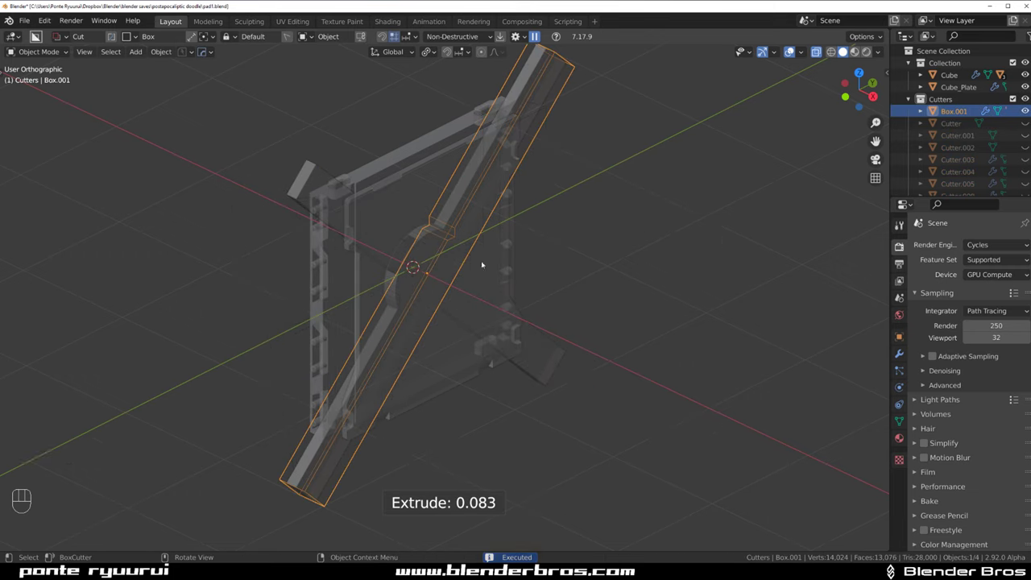
key(ctrl+z)
Cut the hub cylinder's shape out of Cube_Plate with a HardOps Difference boolean using the Fast solver
click(468, 238)
click(459, 237)
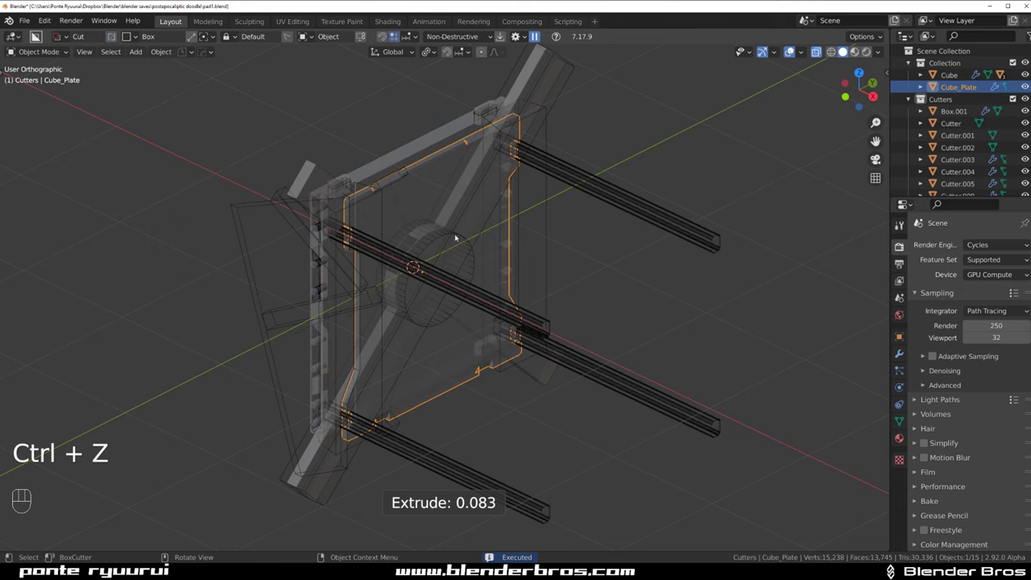
click(461, 241)
scroll(491, 245, up, 2)
key(alt+z)
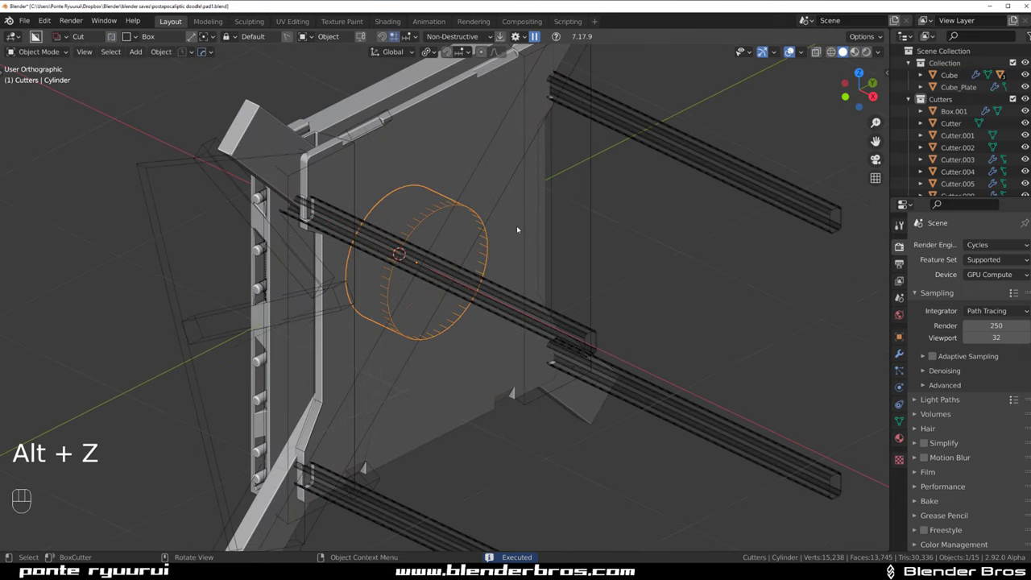
mouse_move(516, 227)
middle_down()
mouse_move(477, 180)
mouse_move(451, 168)
mouse_move(437, 176)
mouse_move(511, 131)
mouse_move(548, 166)
mouse_move(610, 276)
mouse_move(656, 293)
mouse_move(518, 256)
mouse_move(503, 208)
mouse_move(556, 226)
mouse_move(572, 245)
mouse_move(581, 234)
middle_up()
shift+click(450, 147)
key(q)
click(453, 165)
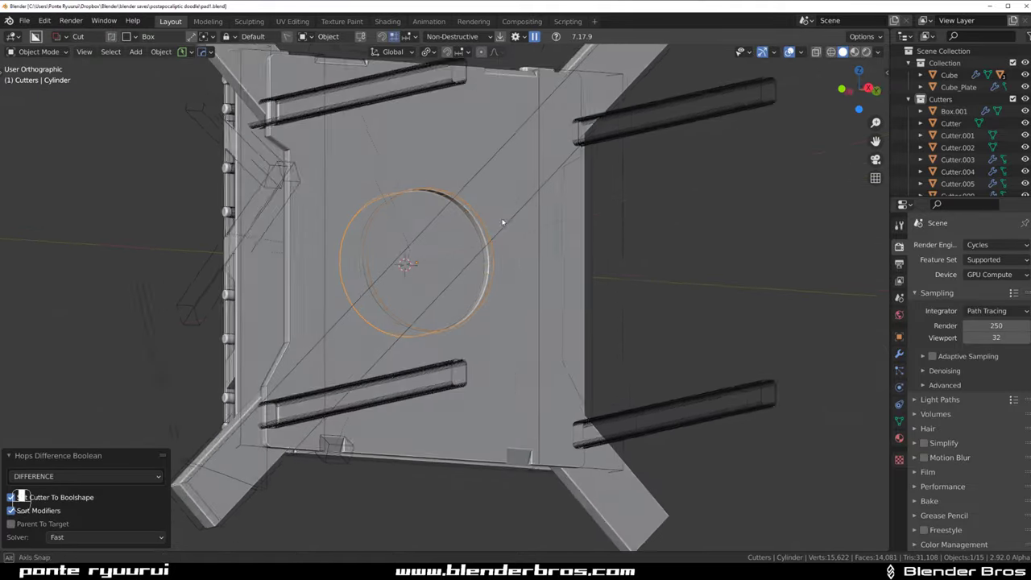
Enlarge the cylinder cutter uniformly by a factor of 1.225 to widen the plate's opening around the hub
key(s)
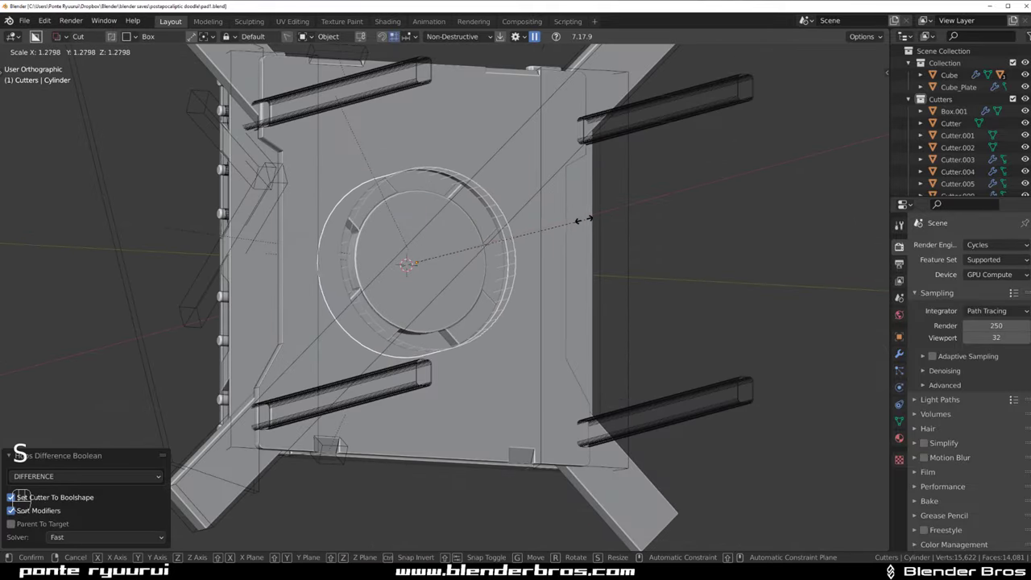
click(575, 222)
middle_drag(576, 223, 537, 220)
Scale the cylinder cutter uniformly by 0.880 while viewing it from the right
key(grave)
click(623, 242)
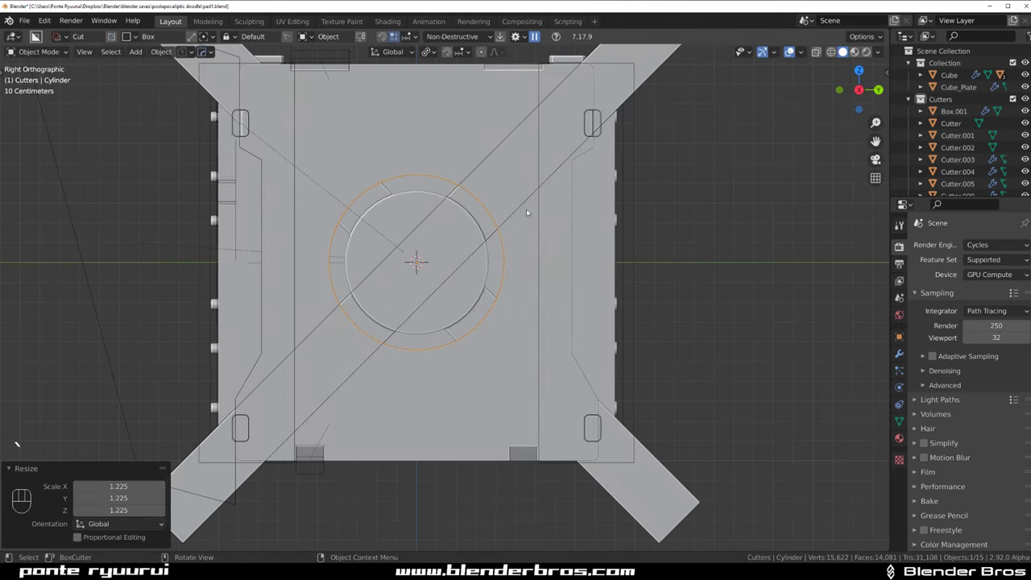
scroll(497, 253, up, 3)
key(s)
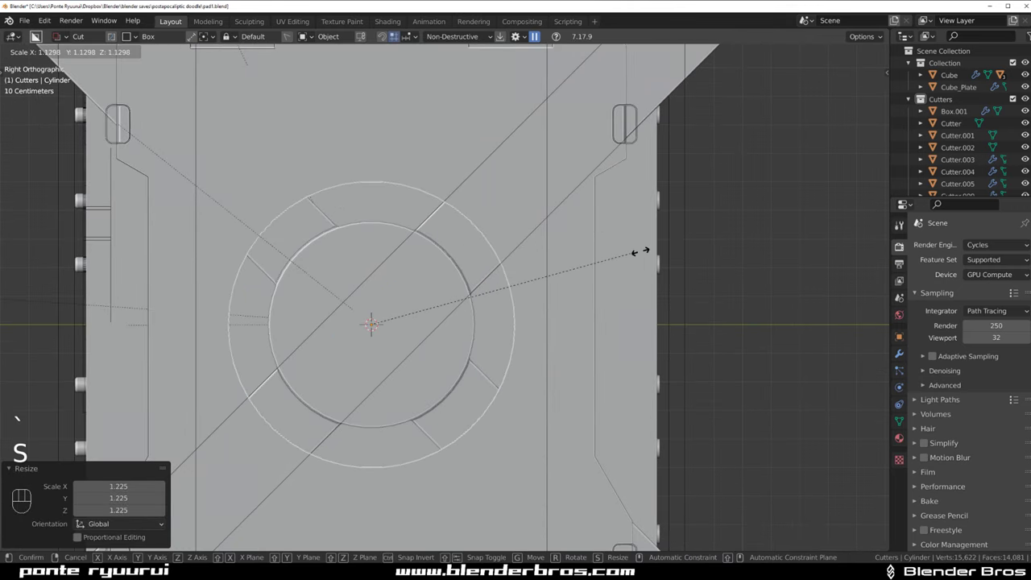
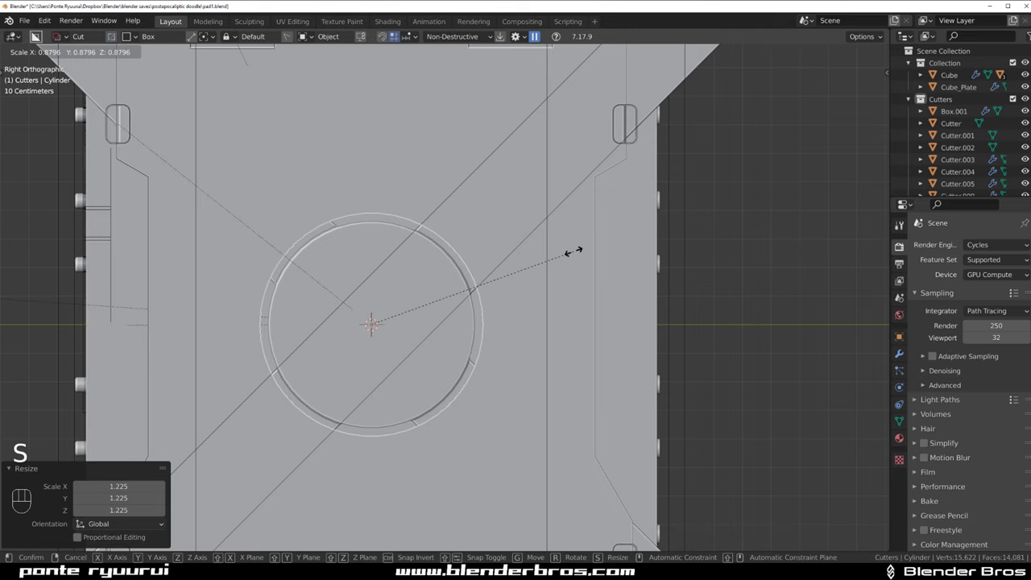
click(574, 252)
Taper the circular cut-out by scaling the cylinder cutter's front face by 1.379, and scale the whole cutter by 0.796
scroll(556, 262, down, 3)
middle_drag(461, 268, 504, 287)
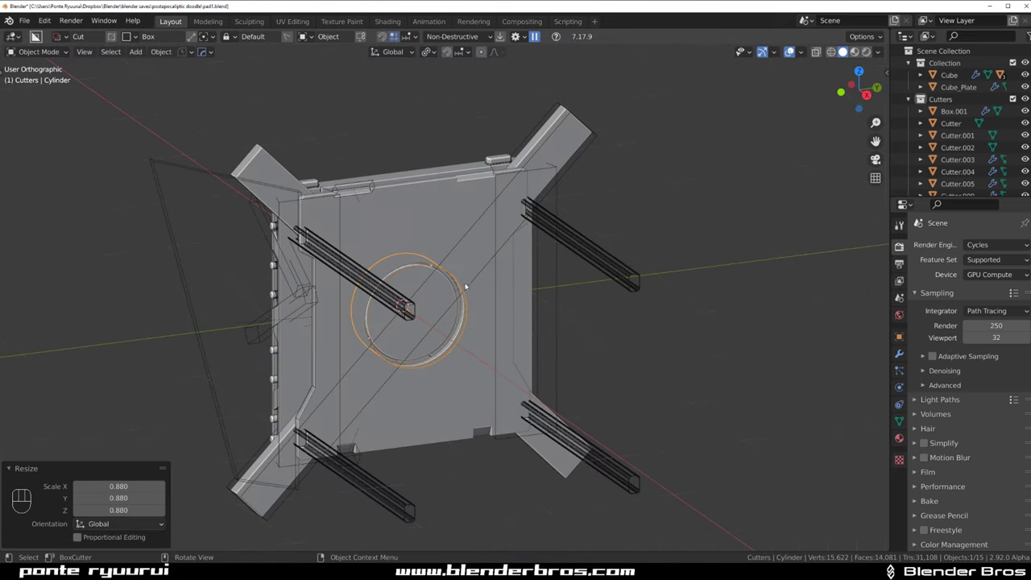
scroll(499, 294, up, 4)
key(Tab)
key(s)
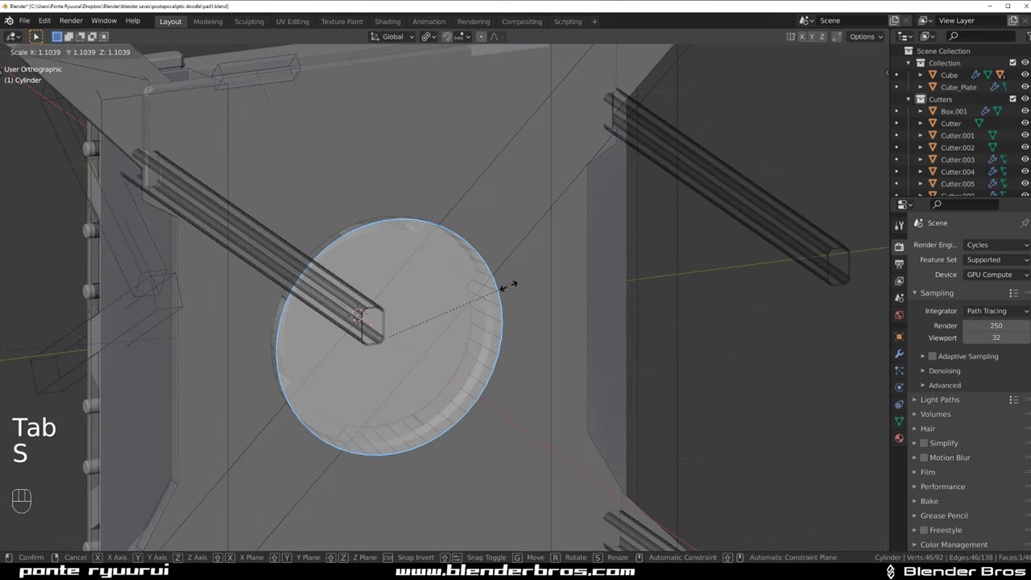
click(531, 290)
key(Tab)
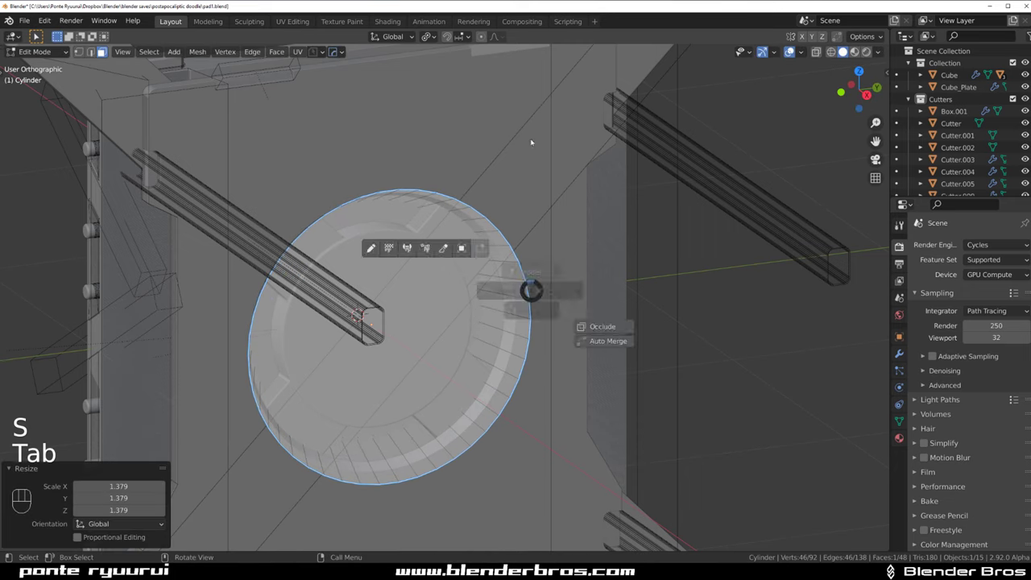
key(s)
click(579, 268)
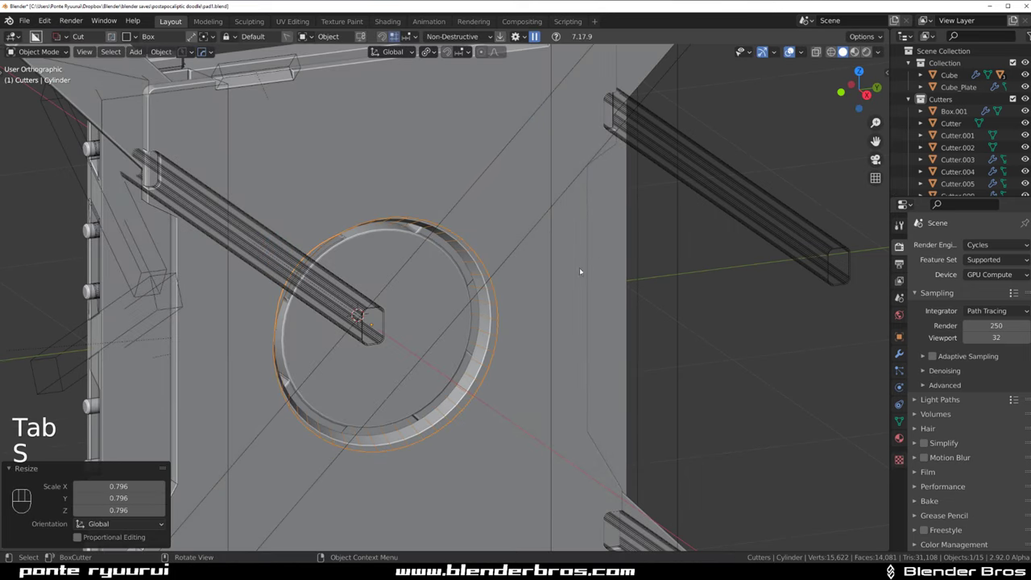
middle_drag(579, 268, 479, 249)
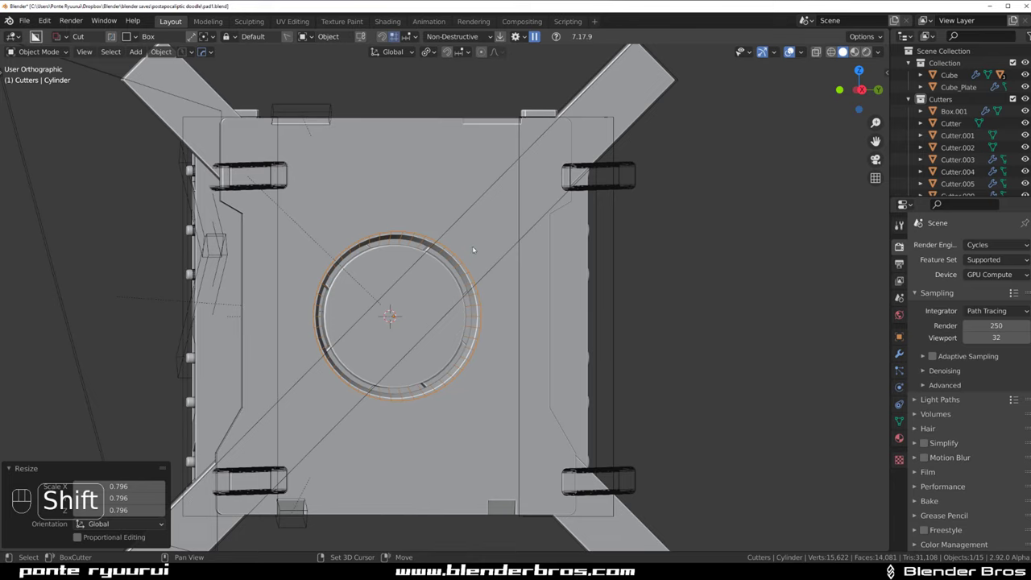
Hide the Cutters collection and isolate the base Cube in local view, seen from the right
key(shift+2)
scroll(472, 249, down, 5)
scroll(461, 248, up, 5)
key(grave)
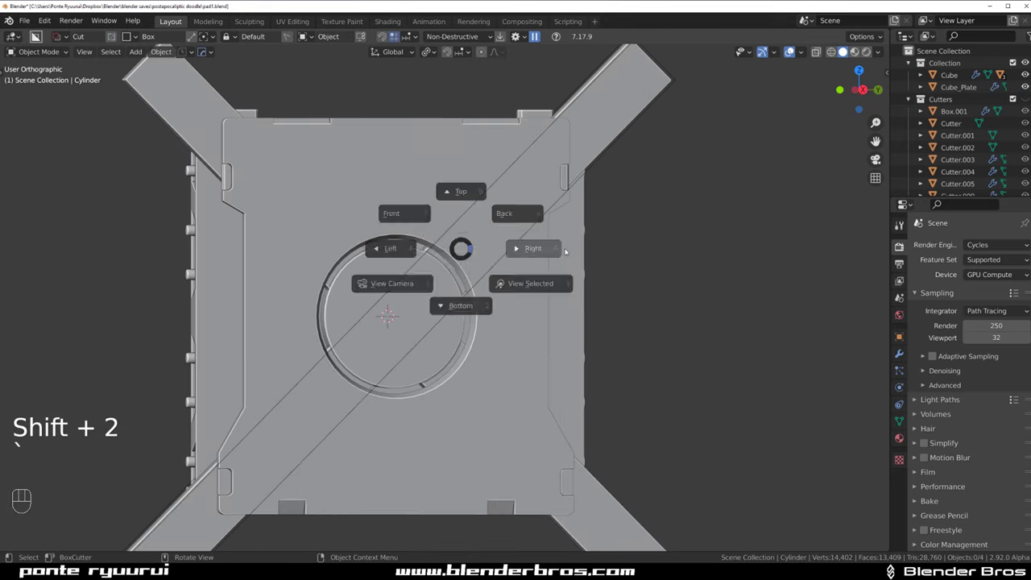
click(565, 253)
scroll(451, 230, down, 3)
click(497, 206)
scroll(497, 206, up, 1)
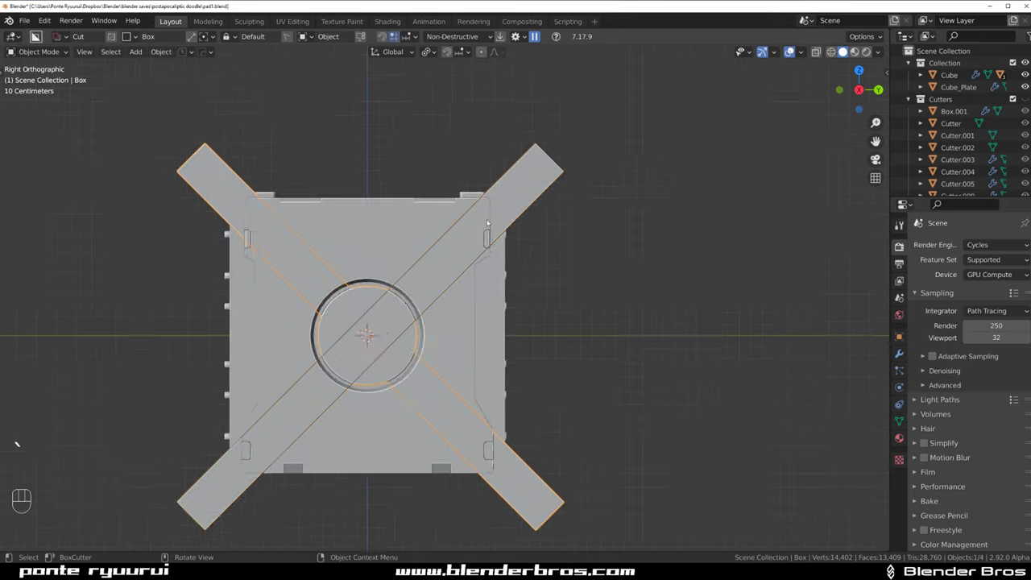
scroll(468, 214, up, 2)
scroll(440, 219, down, 2)
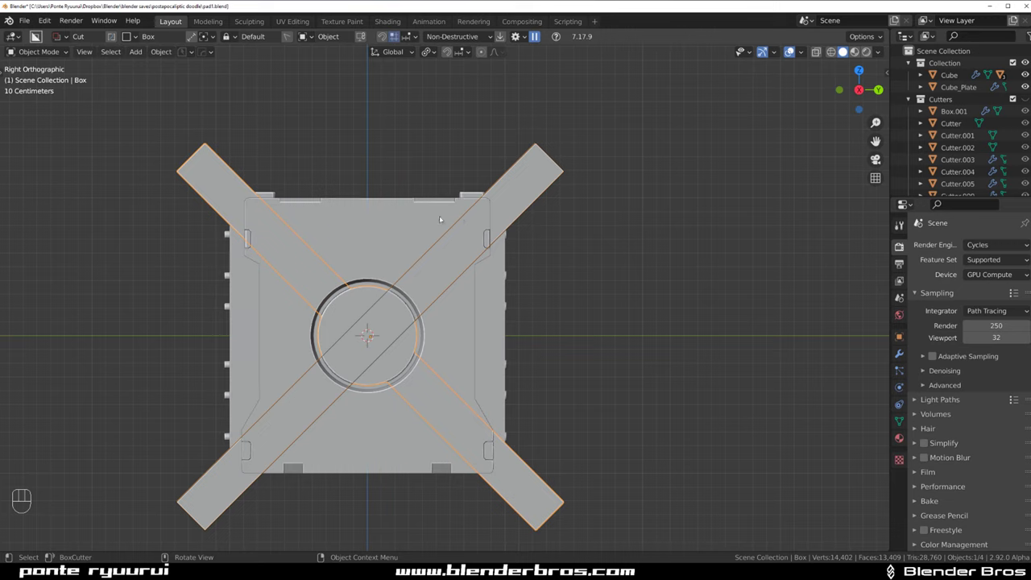
click(248, 299)
key(KP_Divide)
Select all the flat faces on the base Cube's front side and extract them as a separate object with HardOps To_Piece
key(Tab)
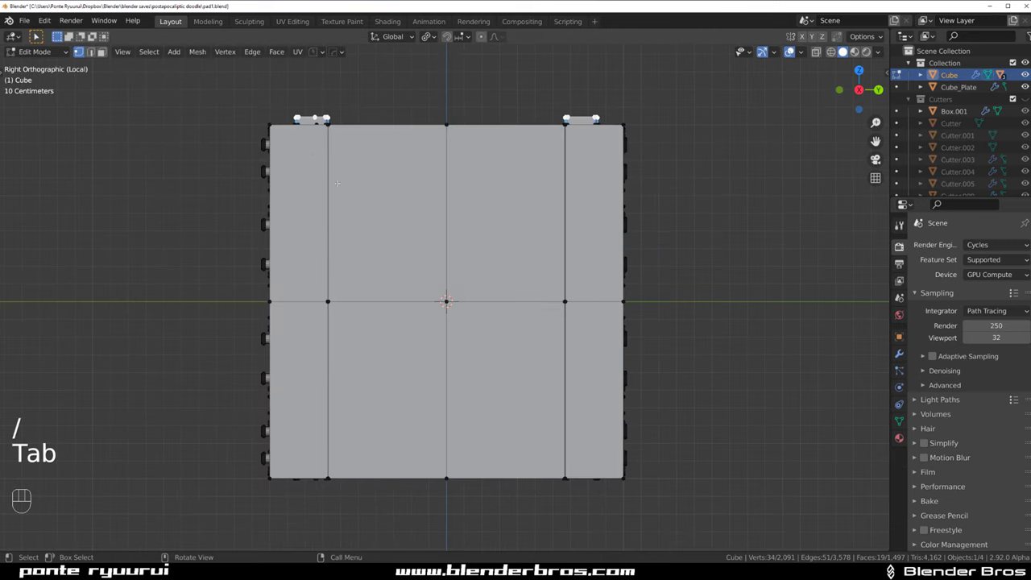
key(Tab)
click(325, 233)
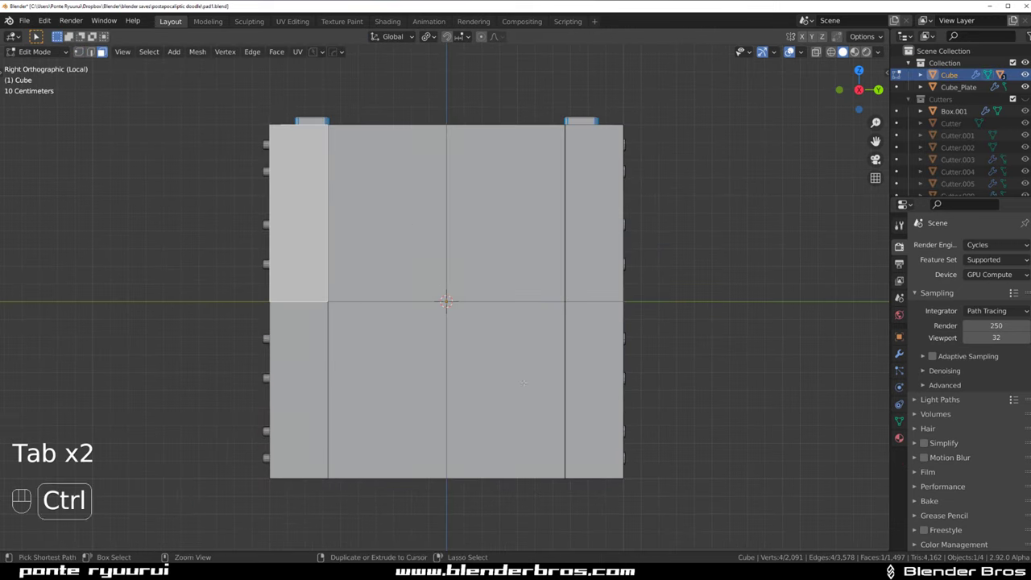
ctrl+click(574, 344)
ctrl+click(313, 357)
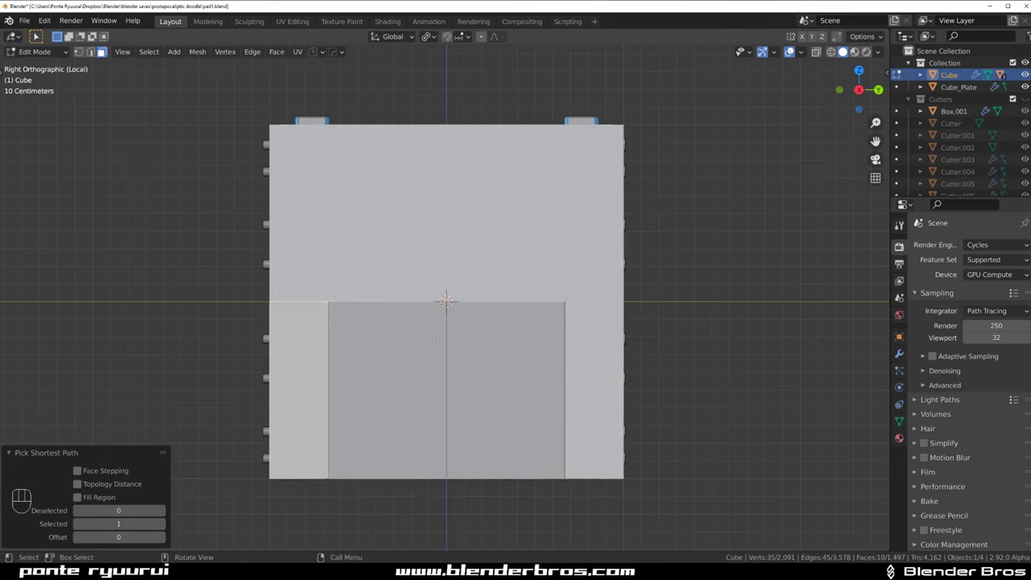
ctrl+click(477, 356)
middle_drag(408, 355, 498, 309)
key(ctrl+z)
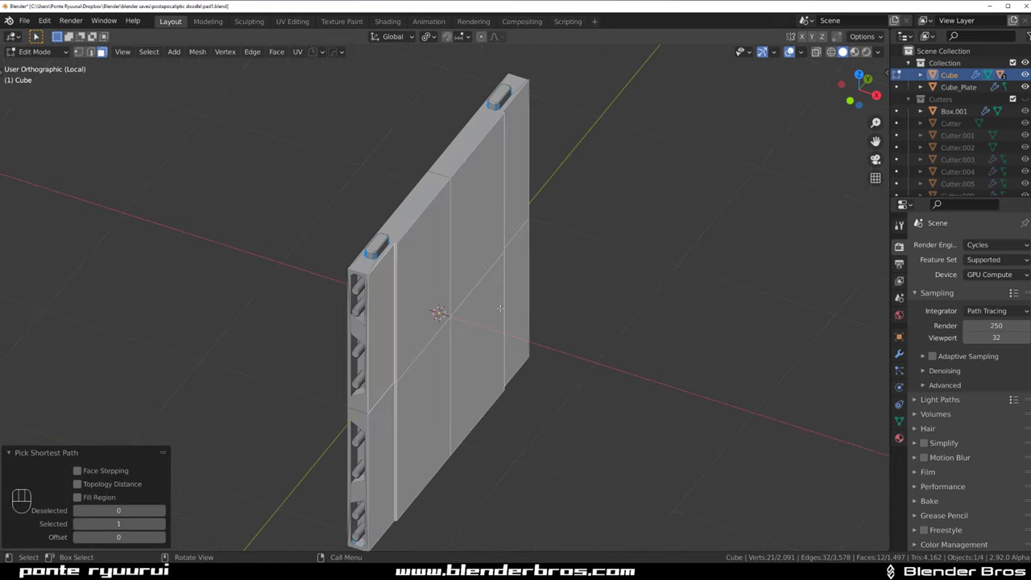
key(q)
click(483, 344)
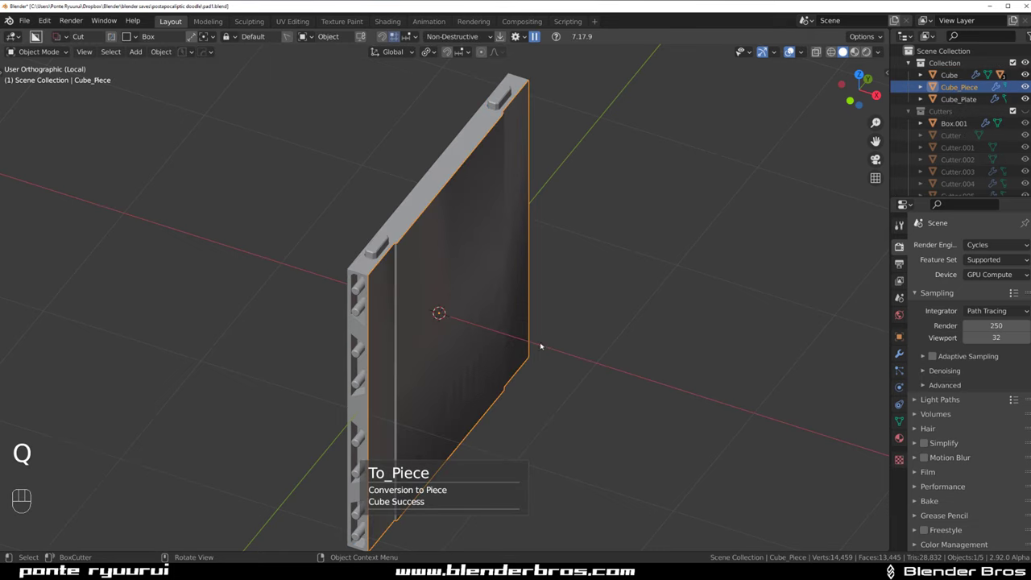
Move the extracted Cube_Piece along the X axis, clear of the base's front
click(483, 269)
click(481, 273)
key(g)
key(g)
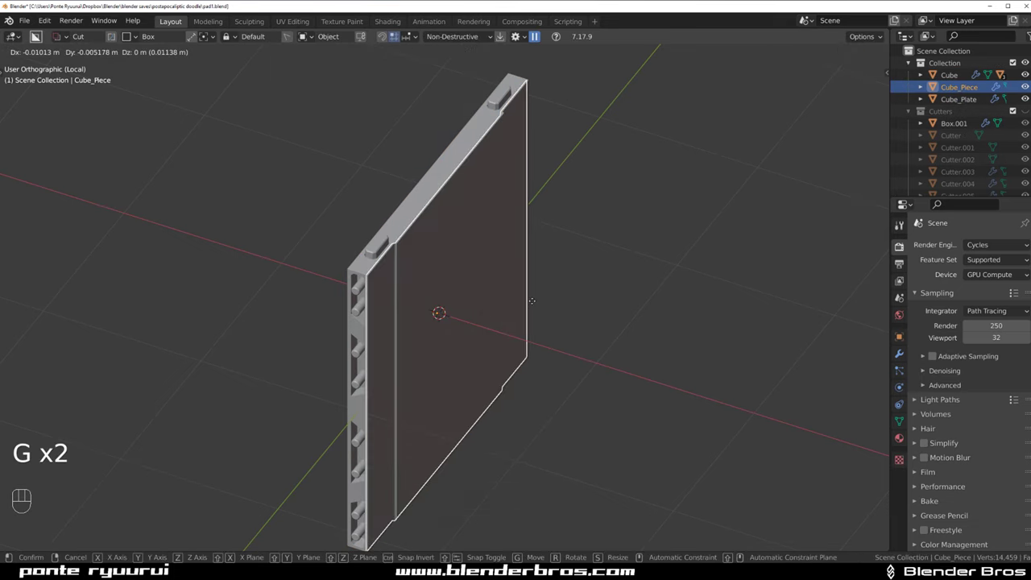
click(569, 328)
key(Tab)
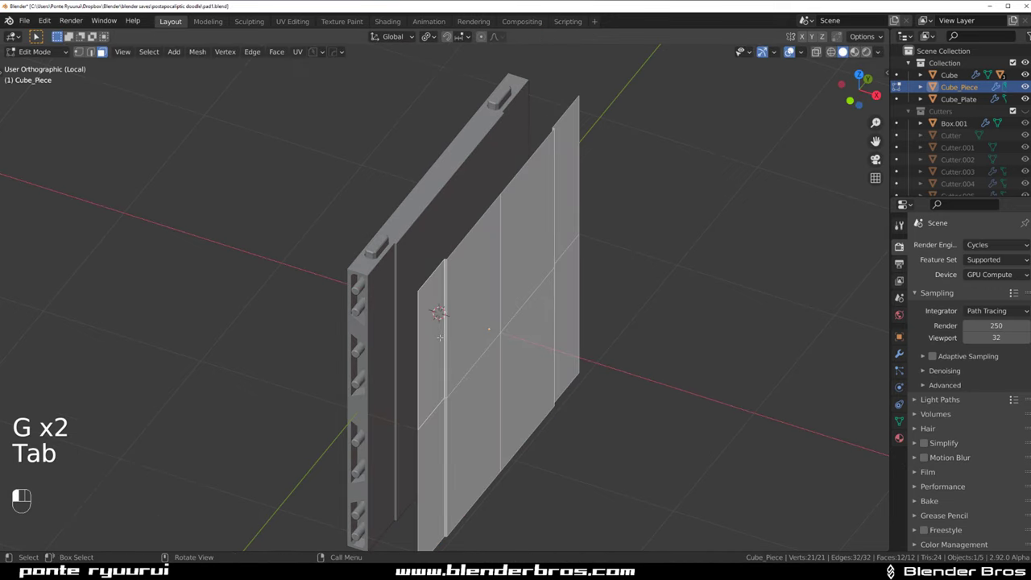
click(440, 338)
ctrl+click(436, 431)
shift+middle_drag(492, 334, 470, 298)
scroll(470, 300, up, 3)
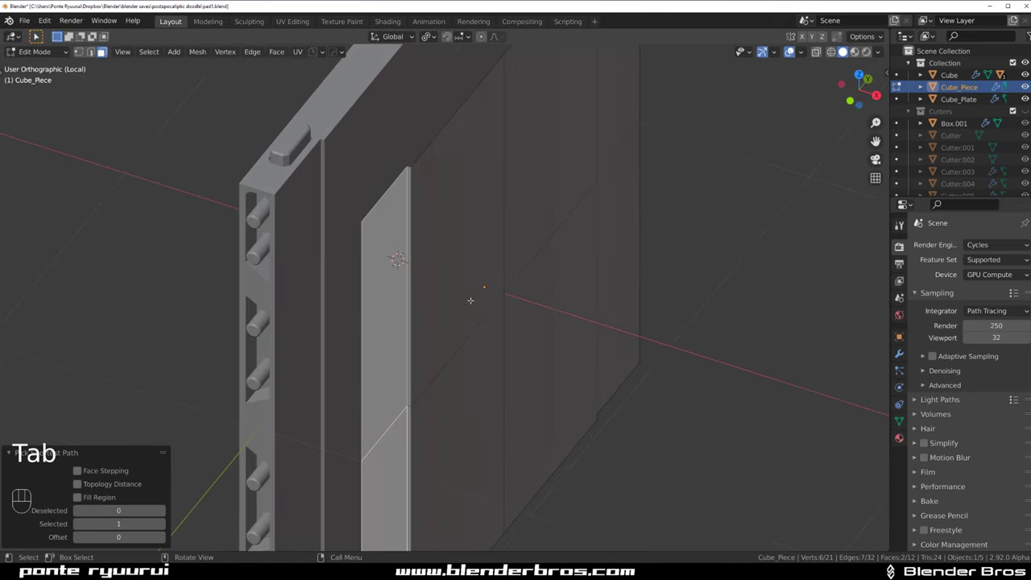
ctrl+click(441, 290)
ctrl+click(457, 403)
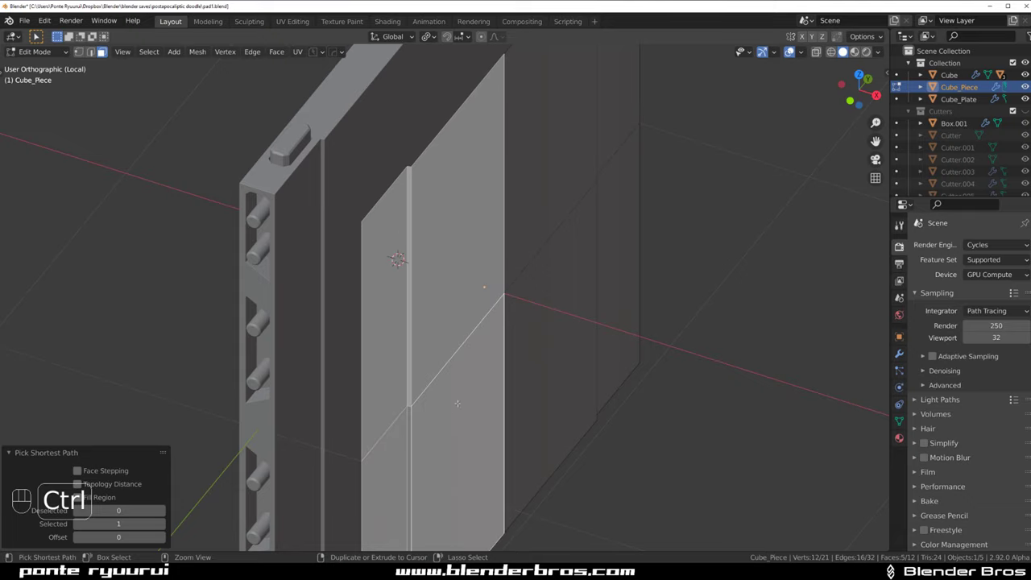
key(y)
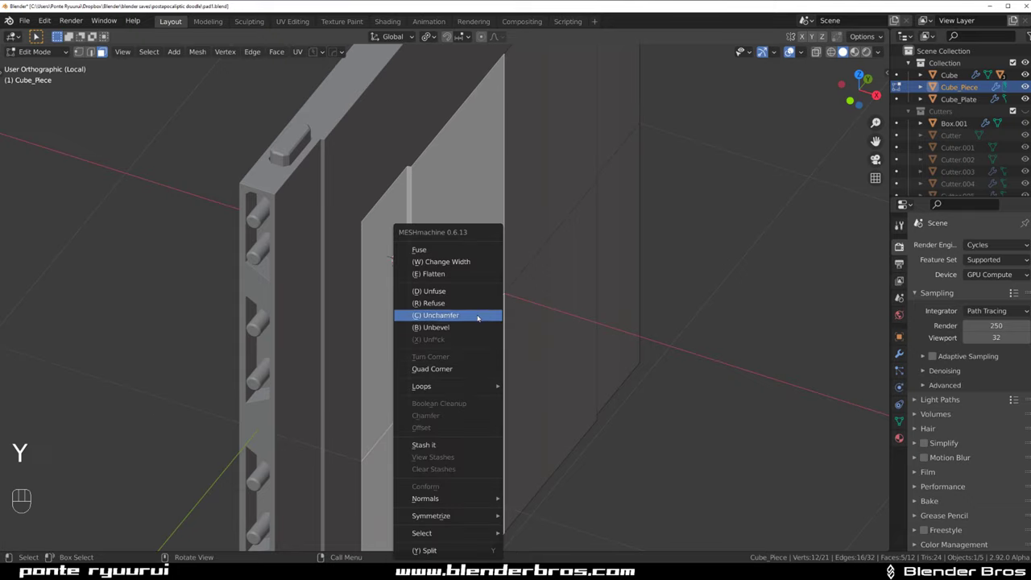
click(462, 273)
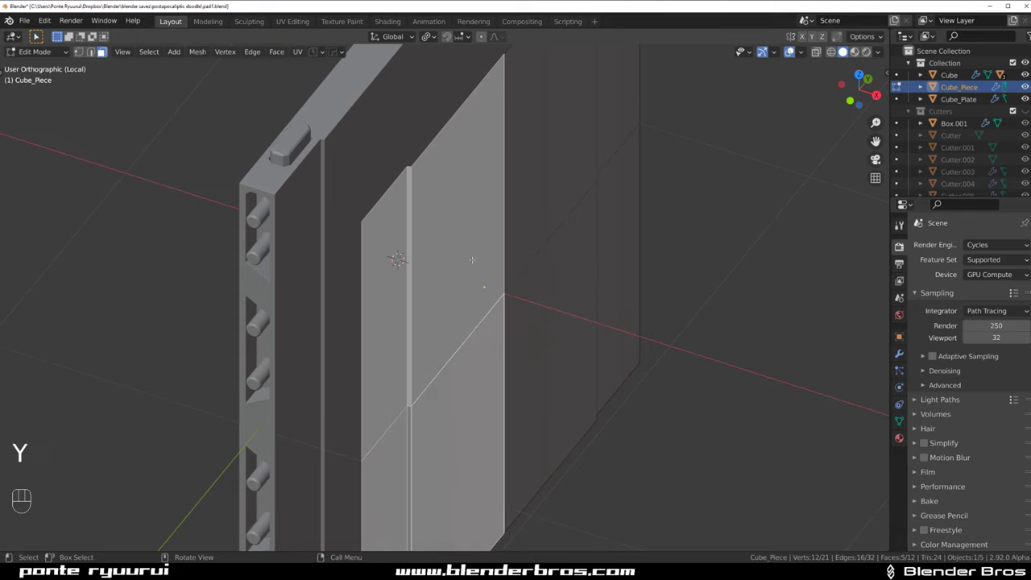
Select the vertices of Cube_Piece's recessed outer strip and align them Right in top view, flush with the middle surface
key(Tab)
key(Tab)
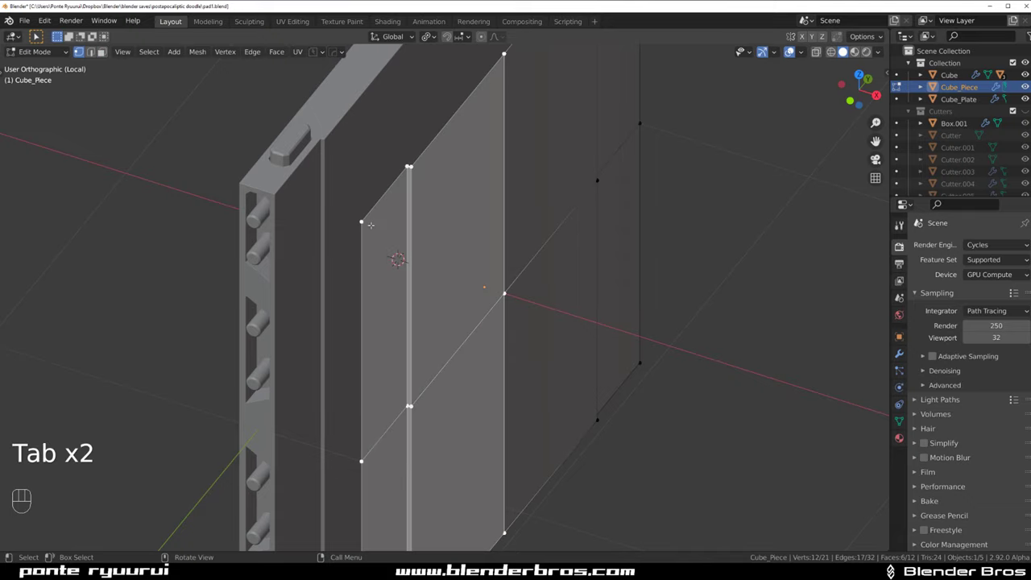
scroll(360, 223, down, 5)
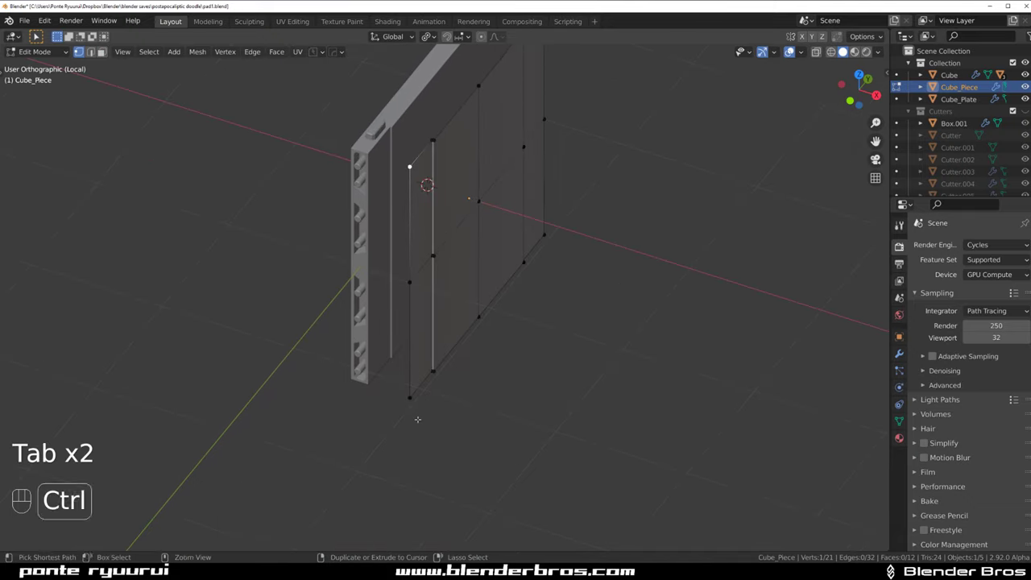
ctrl+click(417, 398)
key(ctrl+KP_Add)
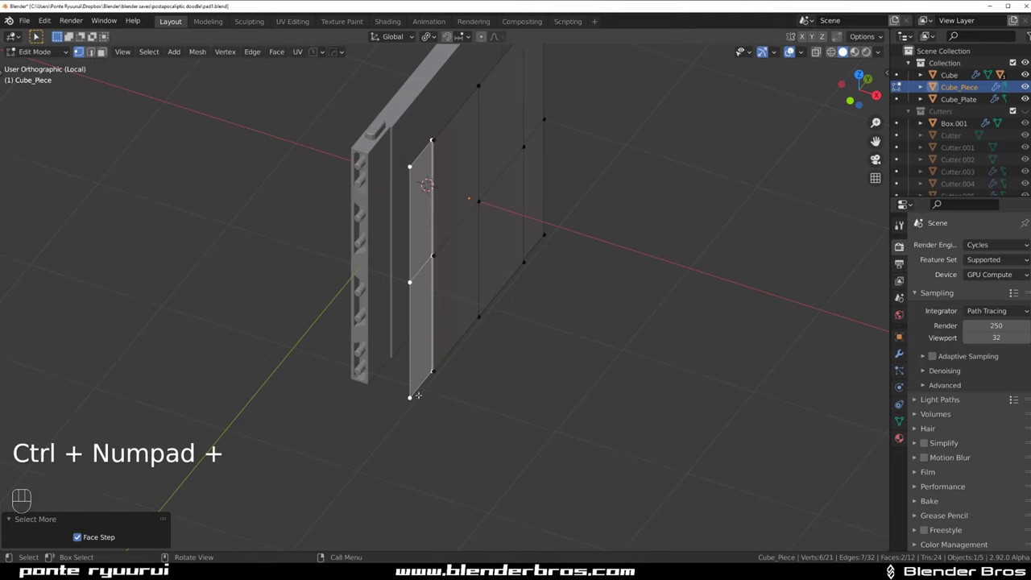
scroll(608, 215, up, 4)
shift+click(443, 216)
key(grave)
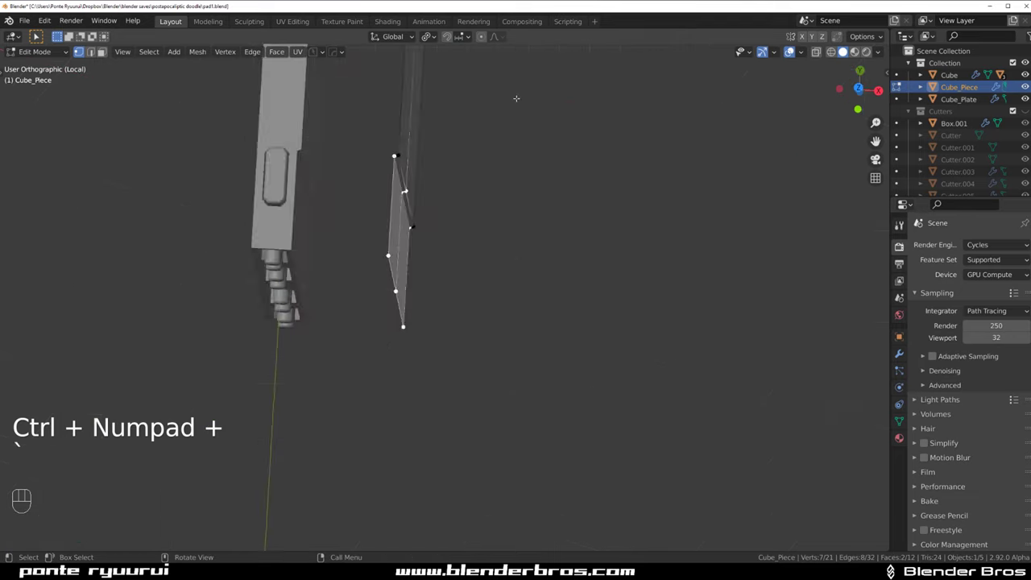
key(alt+a)
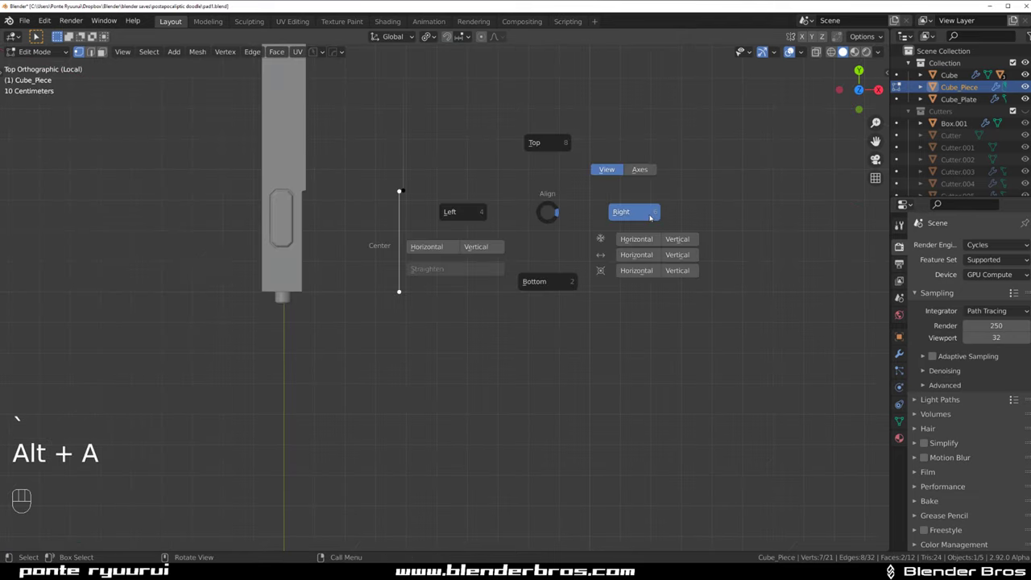
click(650, 216)
Dissolve the double vertical edge loop between the flattened outer strip and the middle of Cube_Piece
key(Tab)
middle_drag(473, 154, 379, 66)
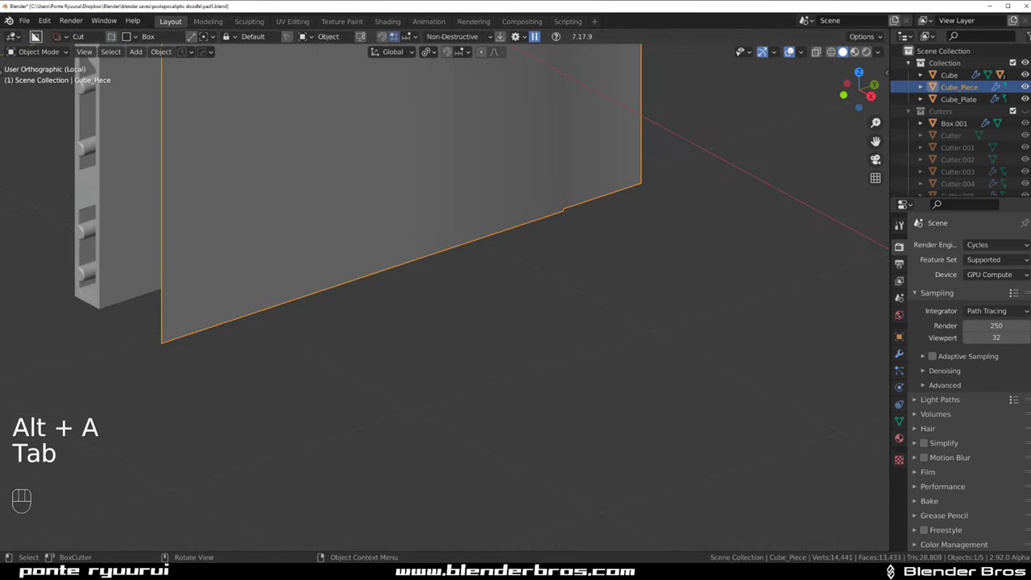
scroll(497, 270, down, 1)
scroll(436, 172, down, 4)
key(Tab)
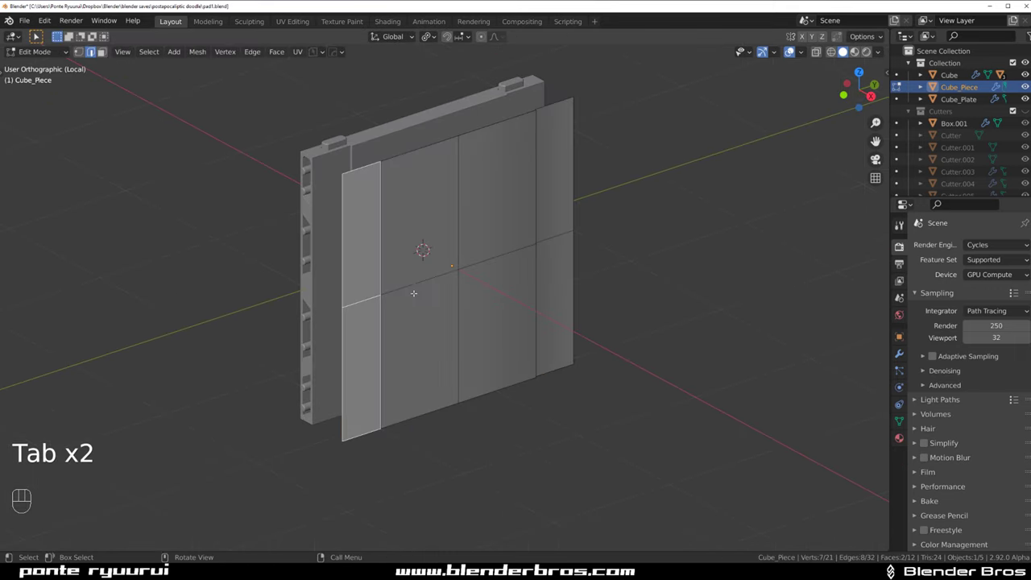
scroll(341, 339, up, 5)
ctrl+click(341, 344)
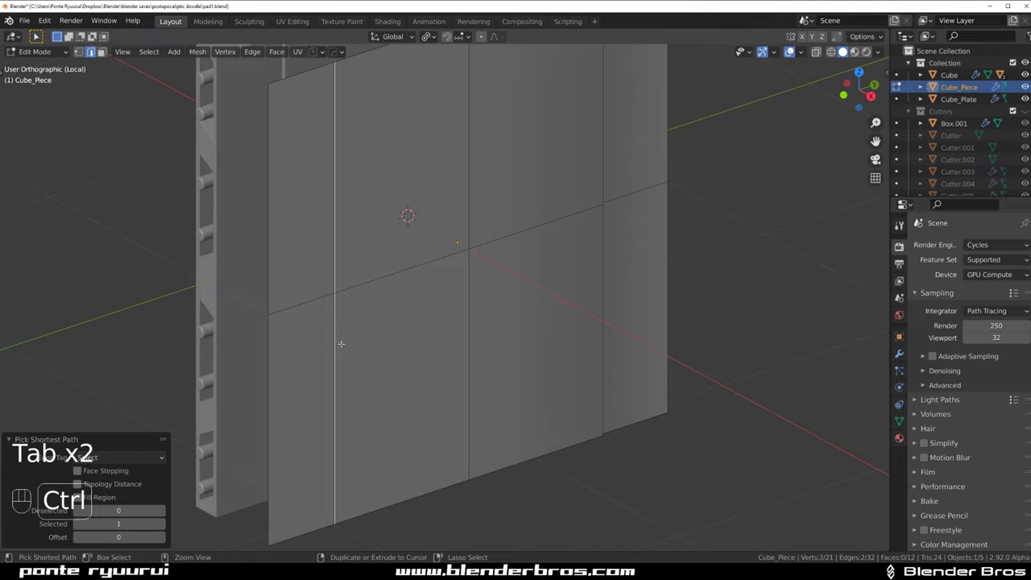
alt+shift+click(331, 275)
key(x)
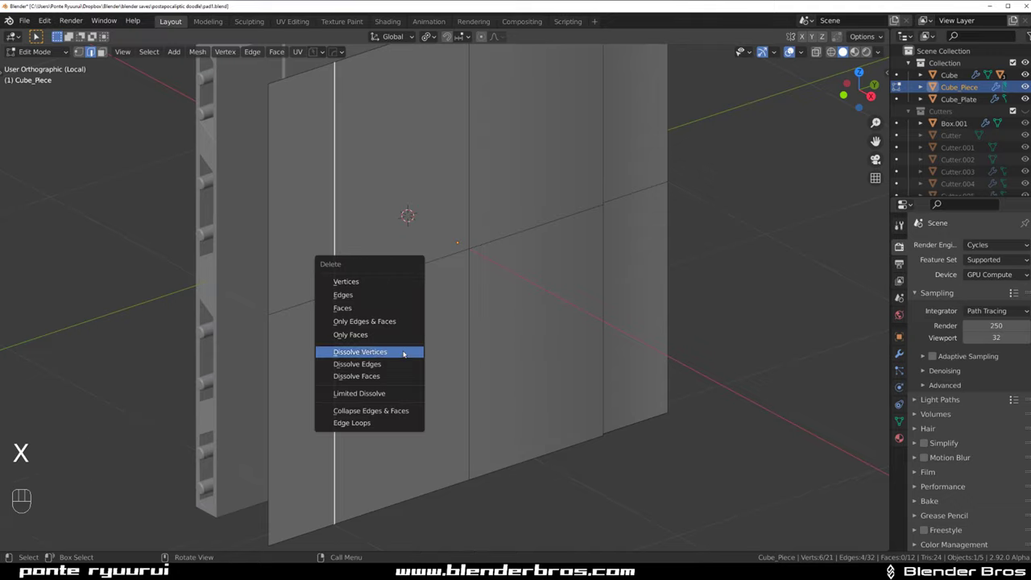
click(404, 354)
Dissolve the central vertical edge loop and the horizontal edge loop of Cube_Piece with Dissolve Edges
alt+click(471, 234)
key(x)
click(479, 299)
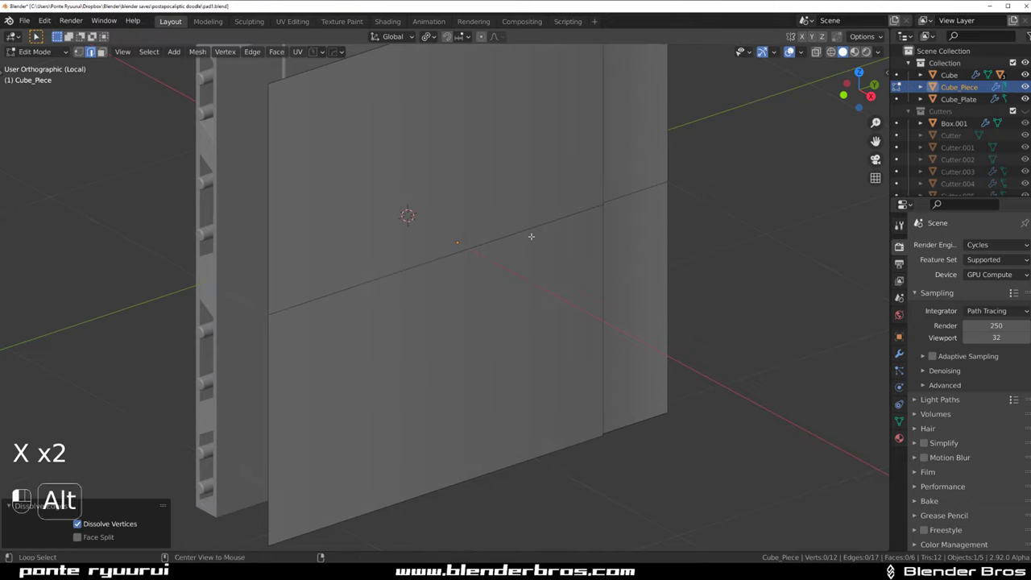
alt+click(531, 232)
key(x)
click(532, 241)
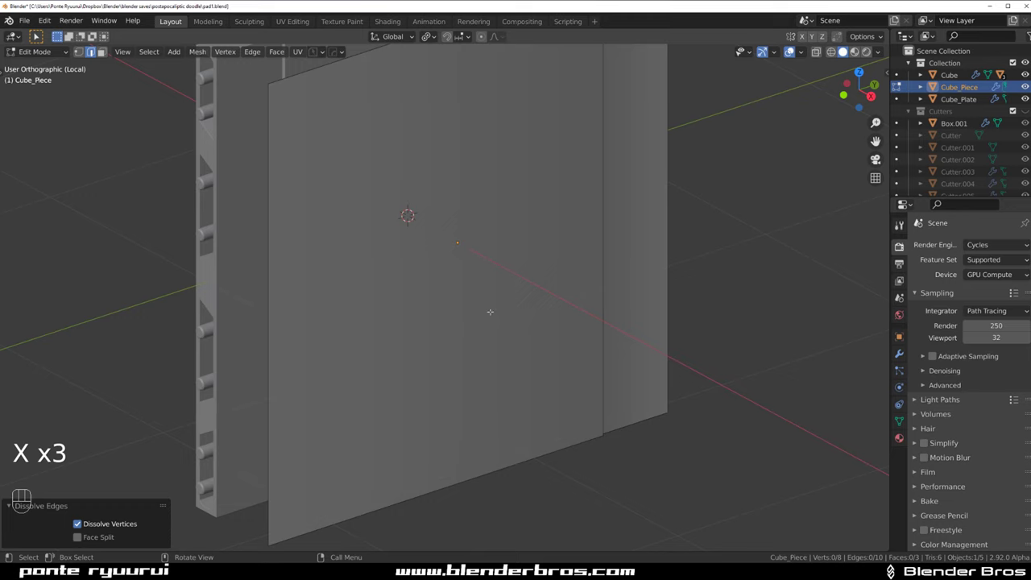
Mirror Cube_Piece's flattened half onto its other half with the HardOps mirror as a modifier
key(Tab)
key(alt+x)
click(381, 271)
scroll(382, 271, down, 4)
middle_drag(457, 260, 482, 249)
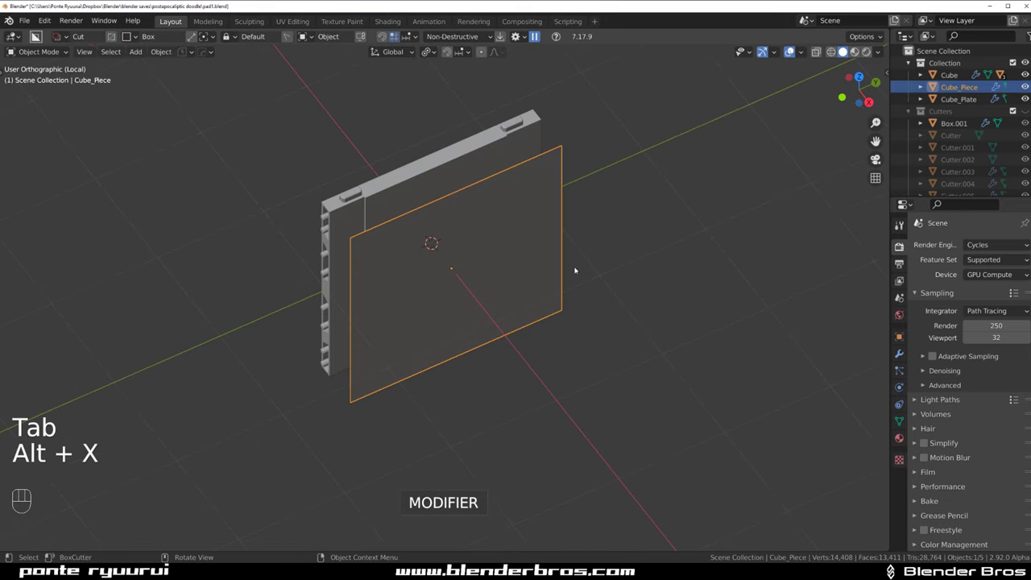
Extrude Cube_Piece's flat front face into a thick block covering the panel, leaving local view to judge the depth
key(Tab)
key(e)
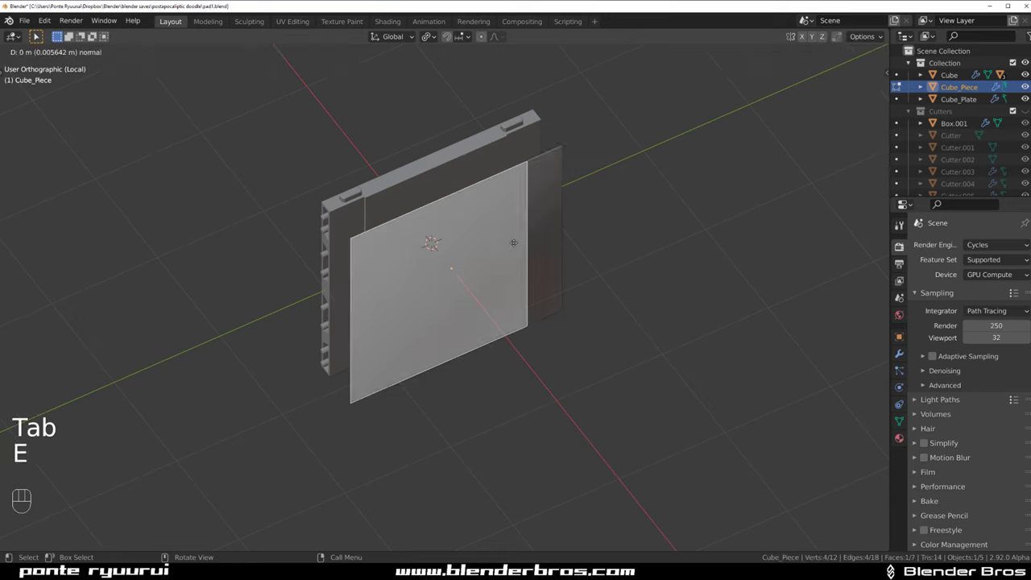
click(512, 238)
key(slash)
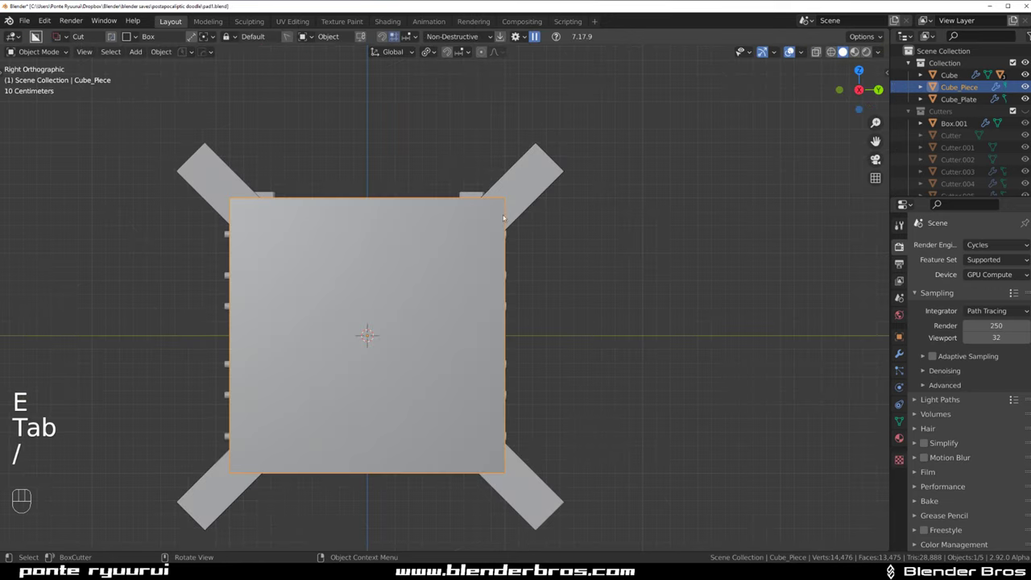
middle_drag(471, 272, 589, 255)
middle_drag(411, 223, 463, 276)
key(Tab)
key(e)
click(490, 301)
key(Tab)
Dissolve the vertical edge loop near the front of Cube_Piece's extruded block with Dissolve Edges
alt+click(342, 247)
key(x)
click(343, 250)
Try to dissolve the edge loop near the far side of Cube_Piece's block and undo it
alt+click(500, 191)
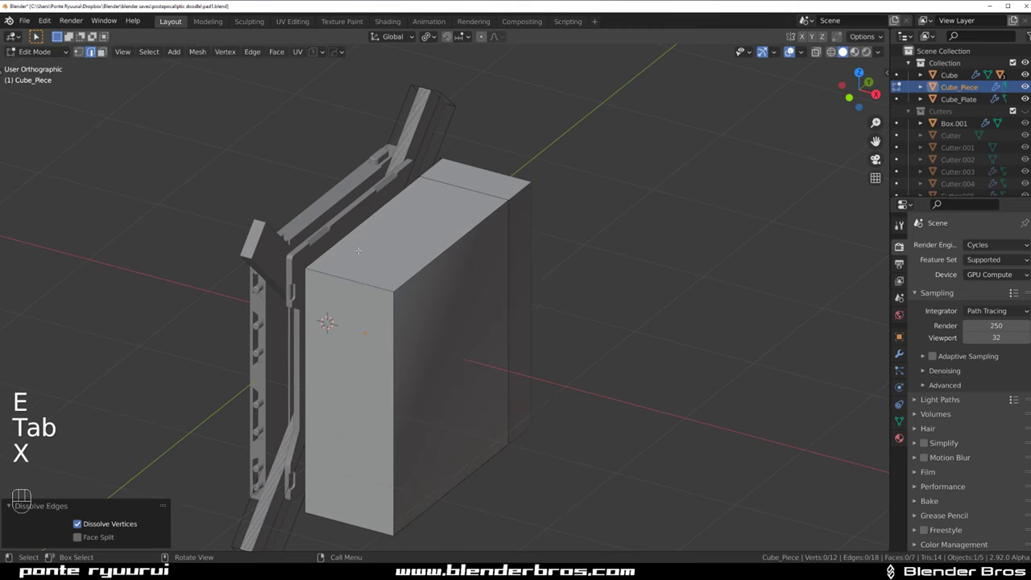
key(x)
click(496, 191)
key(ctrl+z)
Sharpen Cube_Piece with HardOps Csharp and move it about -0.54 m along global X so it encloses the panel
key(Tab)
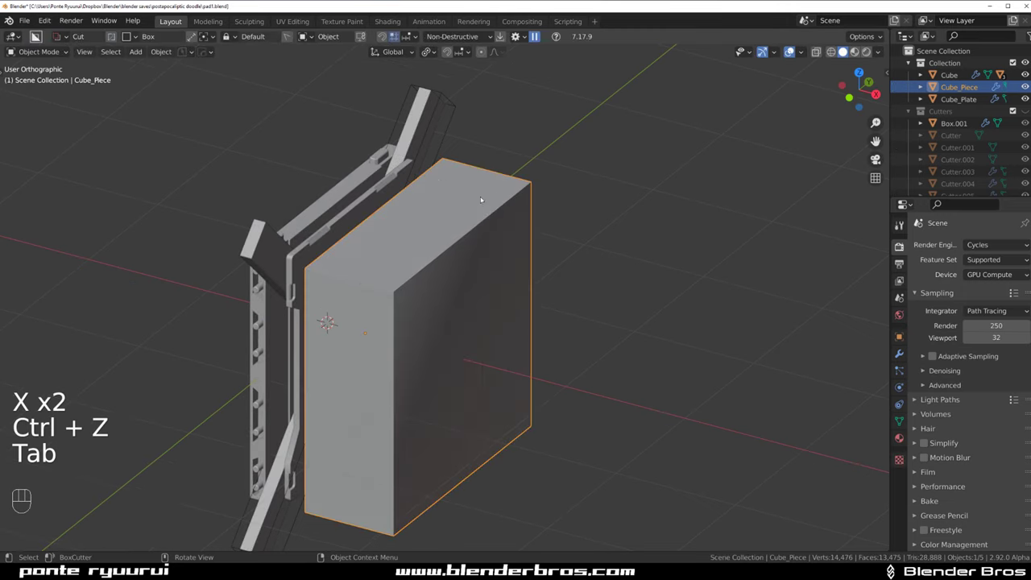
key(q)
ctrl+click(468, 227)
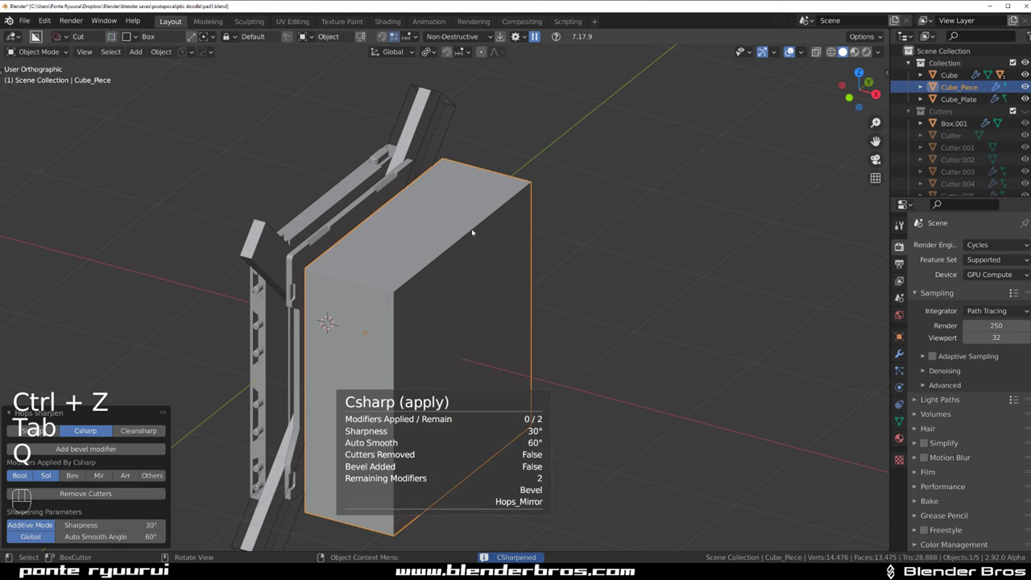
mouse_move(468, 227)
middle_down()
mouse_move(405, 230)
mouse_move(485, 238)
middle_up()
key(g)
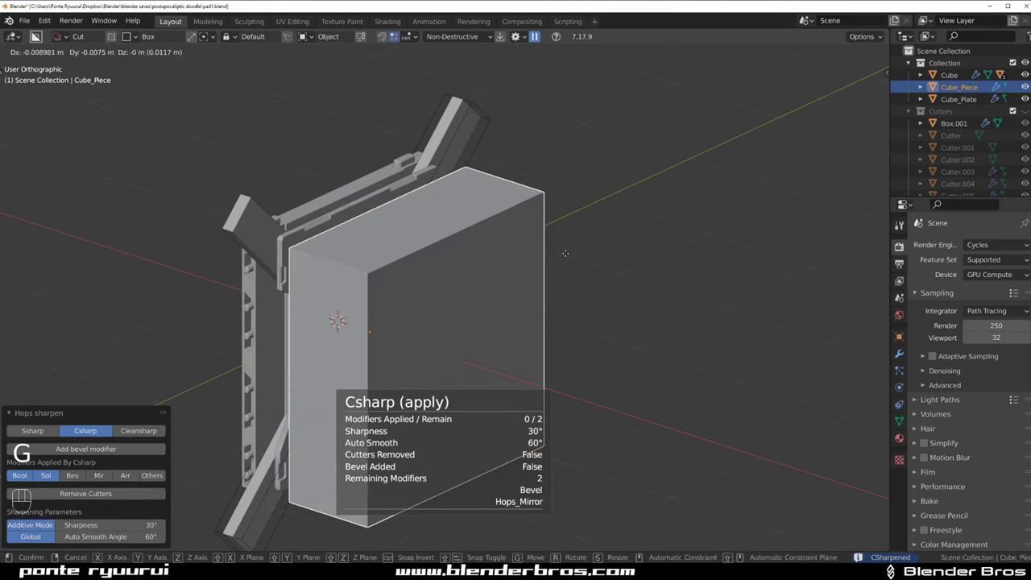
key(x)
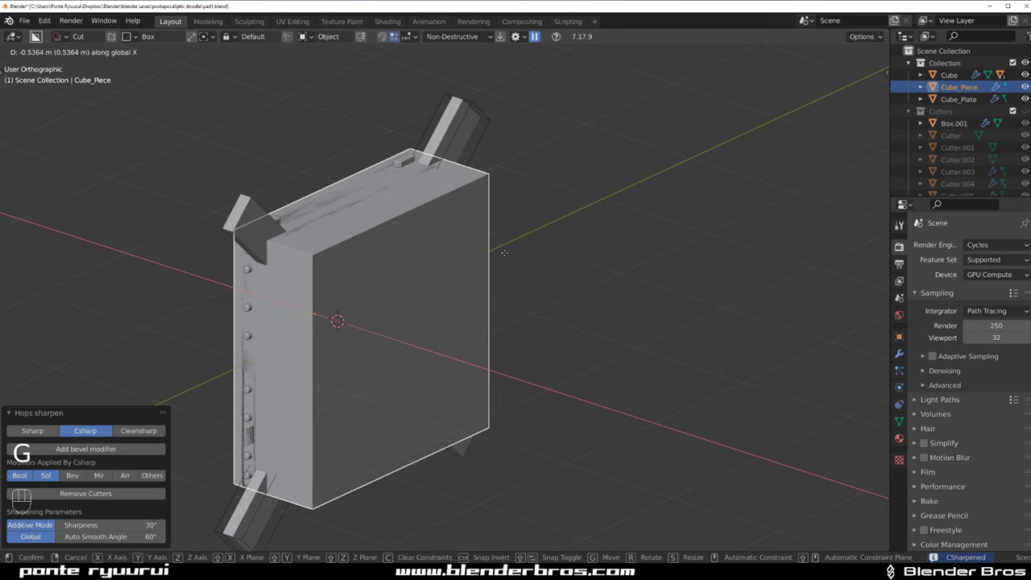
click(515, 242)
middle_drag(516, 241, 579, 166)
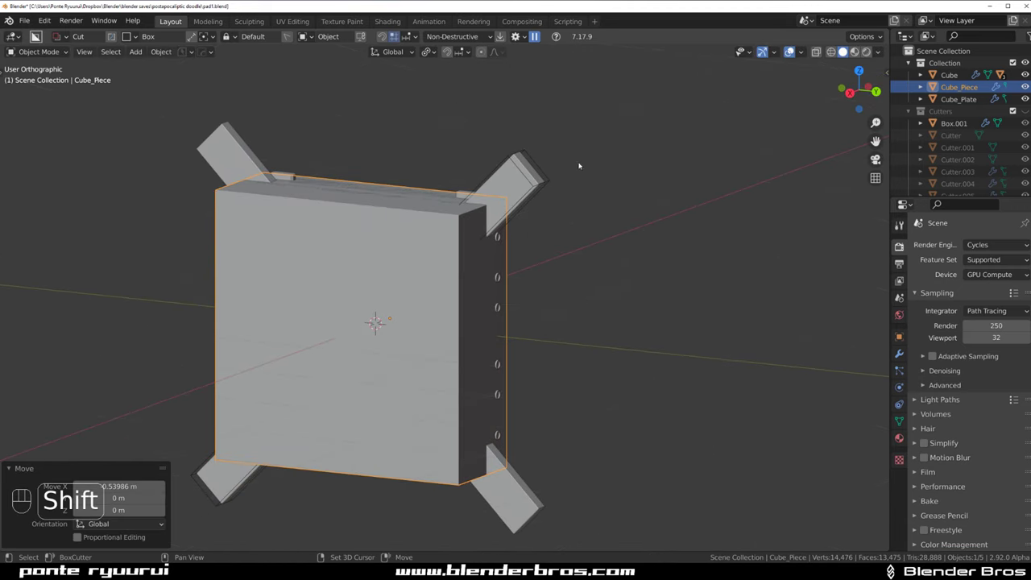
Apply a HardOps Slash boolean to the X-brace using Cube_Piece as the cutter
shift+click(526, 176)
key(KP_Divide)
key(KP_Divide)
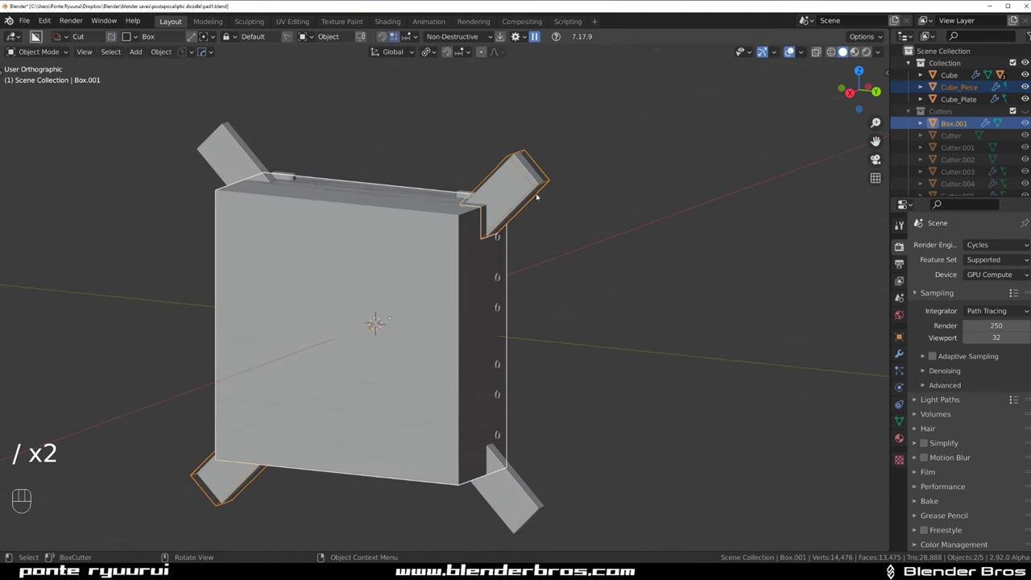
shift+click(519, 174)
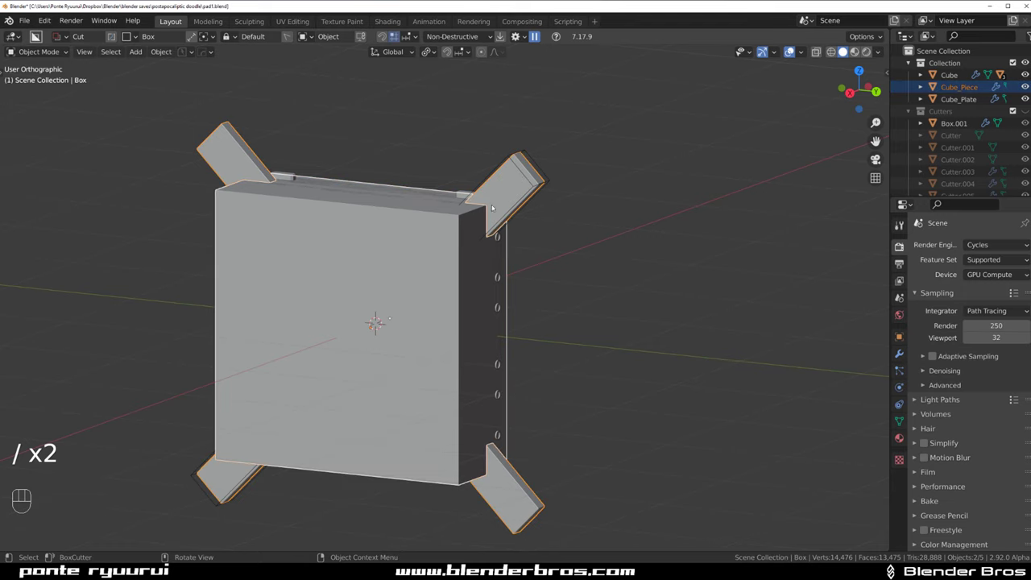
key(q)
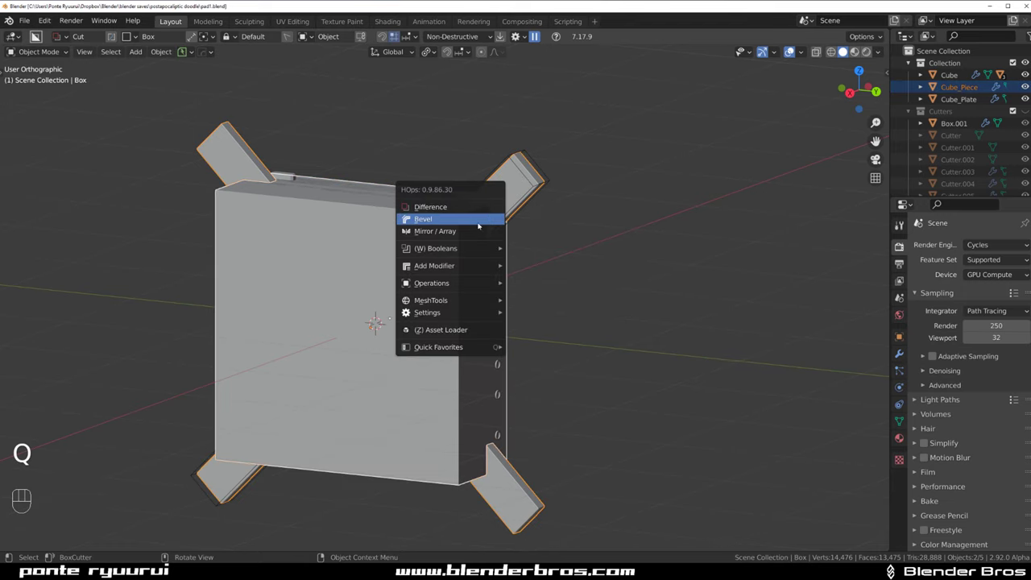
mouse_move(476, 254)
click(535, 288)
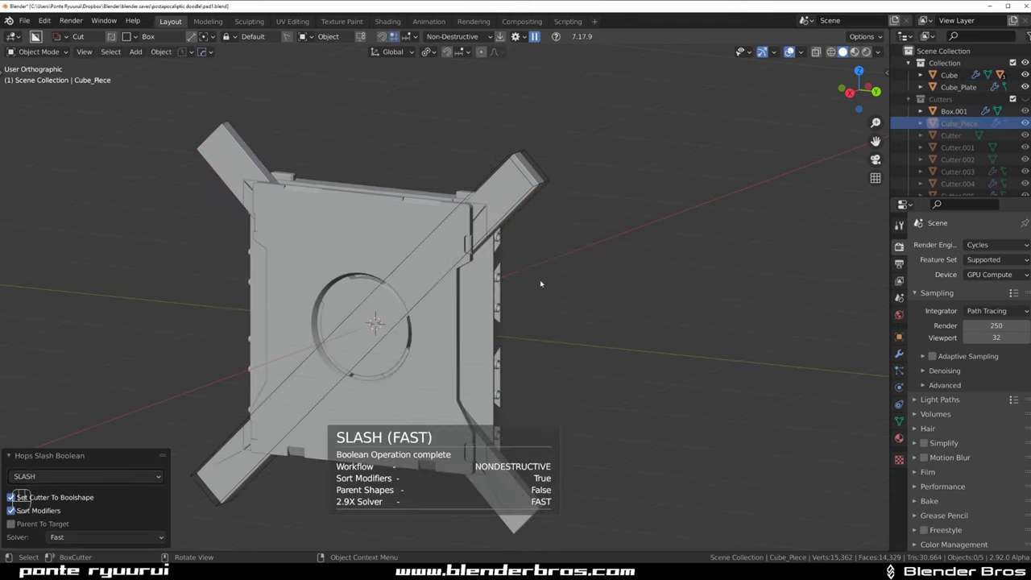
Delete the sliced-off part of the X-brace that sticks out beyond the panel
click(518, 180)
key(x)
click(518, 180)
middle_drag(518, 180, 472, 197)
scroll(472, 197, up, 2)
shift+middle_drag(407, 193, 527, 109)
middle_drag(418, 141, 479, 182)
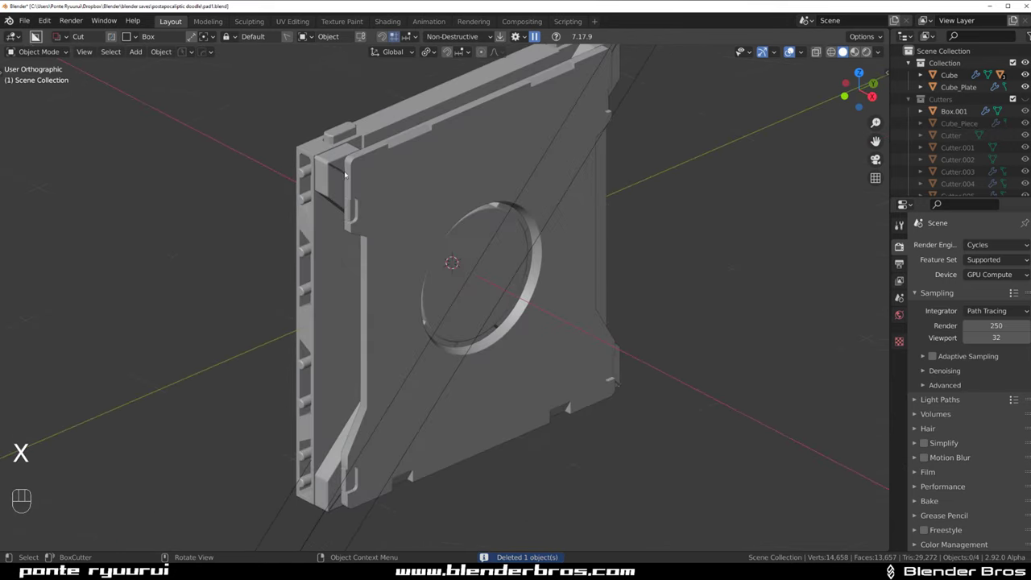
Isolate the trimmed X-brace Box.002 in local view and examine the shading and bevels on its cut arm end
click(334, 166)
key(/)
scroll(394, 198, up, 4)
shift+middle_drag(396, 201, 473, 303)
scroll(472, 303, up, 3)
key(Tab)
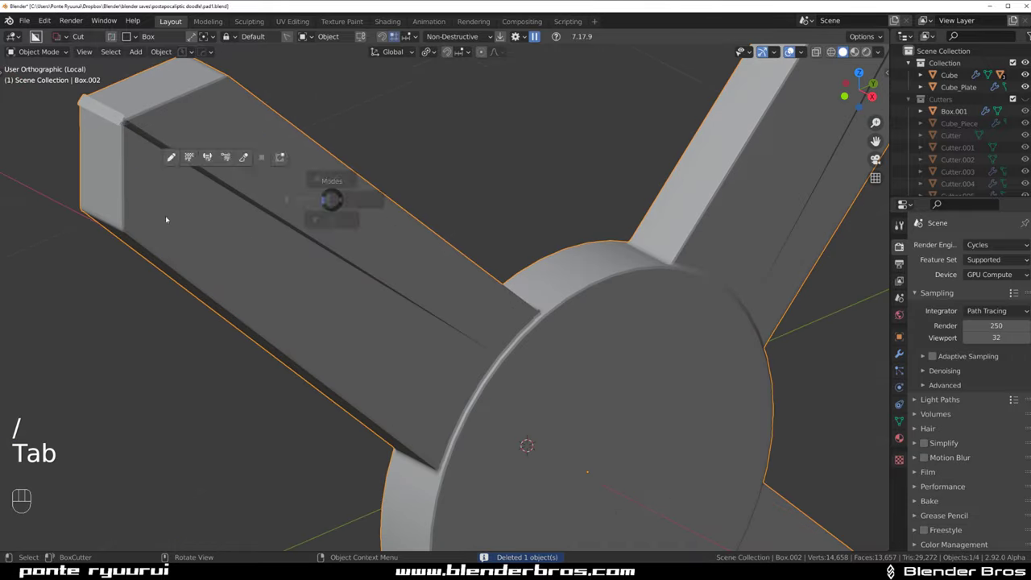
shift+middle_drag(294, 219, 367, 132)
key(Tab)
scroll(352, 224, up, 2)
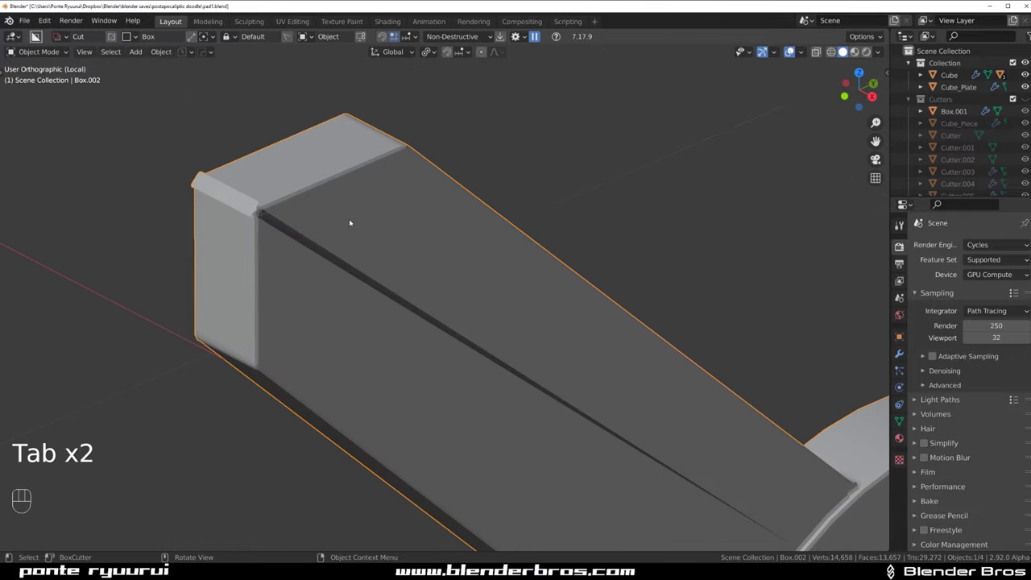
Undo the Slash cut and the deletion so Cube_Piece is a separate block over the full X-brace
scroll(348, 228, down, 5)
key(ctrl+z)
key(ctrl+z)
key(ctrl+z)
key(ctrl+z)
key(ctrl+z)
key(ctrl+z)
key(ctrl+z)
key(ctrl+z)
key(ctrl+z)
key(ctrl+z)
key(ctrl+z)
key(ctrl+z)
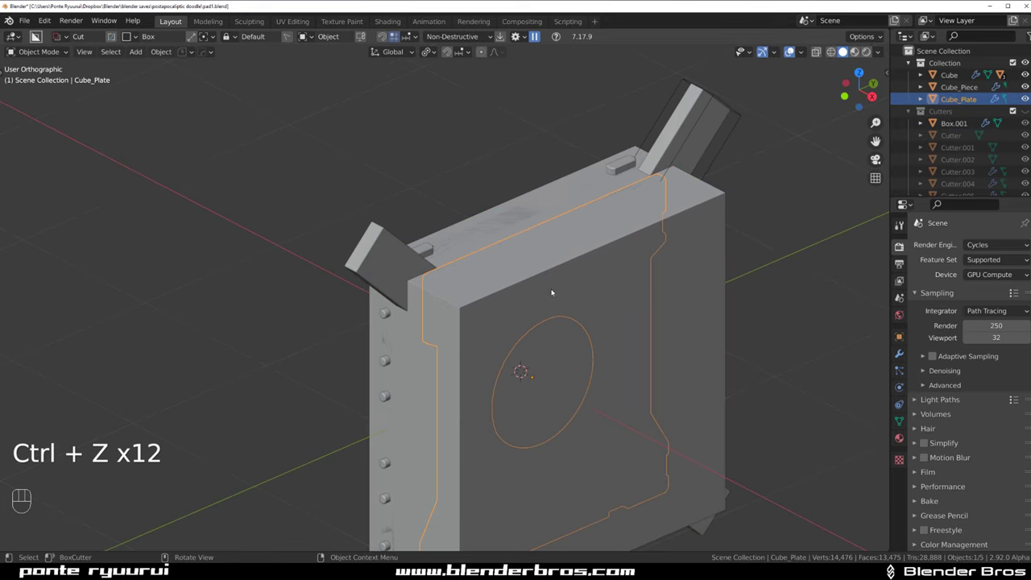
Remove the Bevel and Hops_Mirror modifiers from Cube_Piece in the HOps Helper
key(ctrl+grave)
click(404, 338)
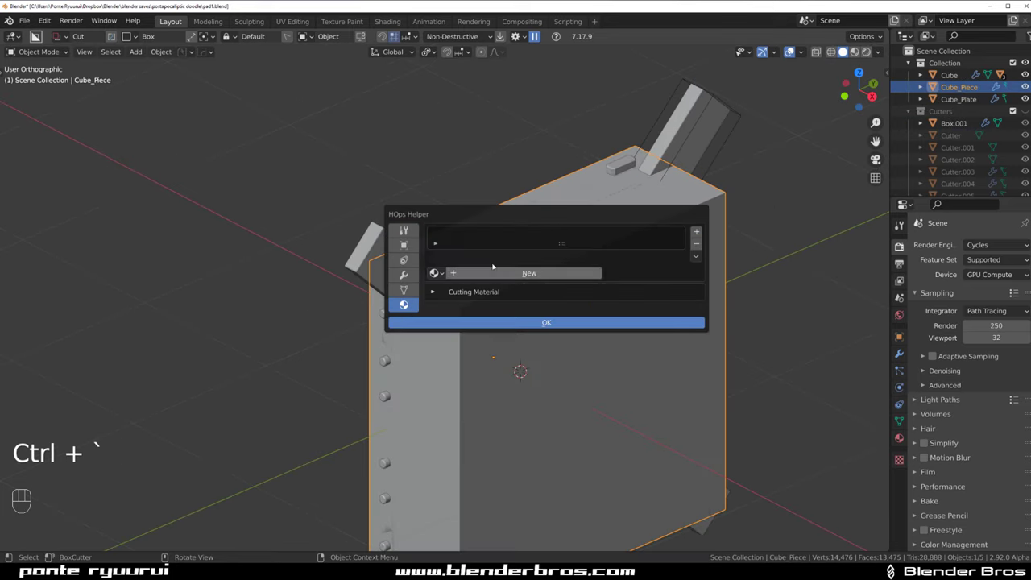
click(404, 275)
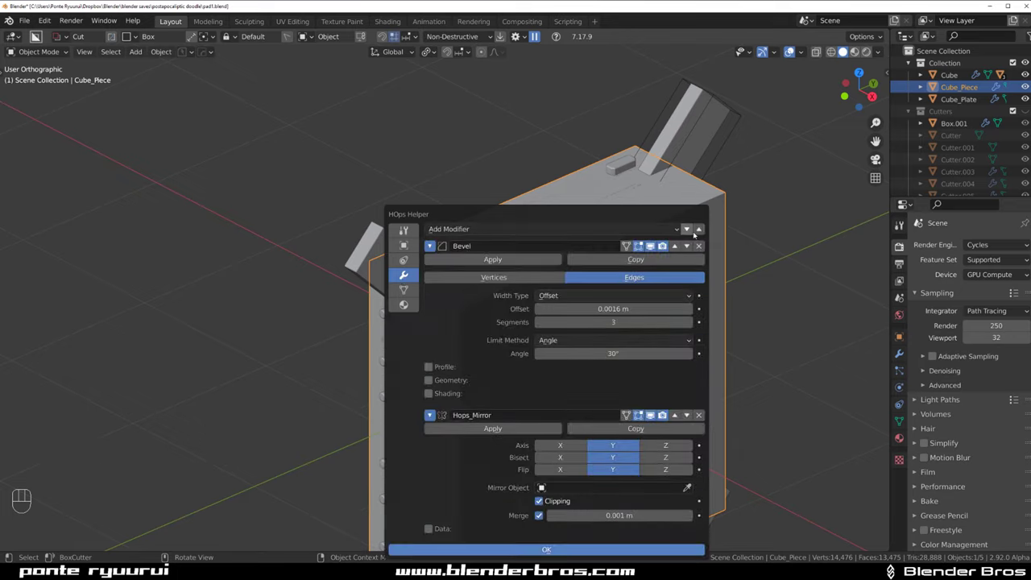
click(698, 245)
click(698, 245)
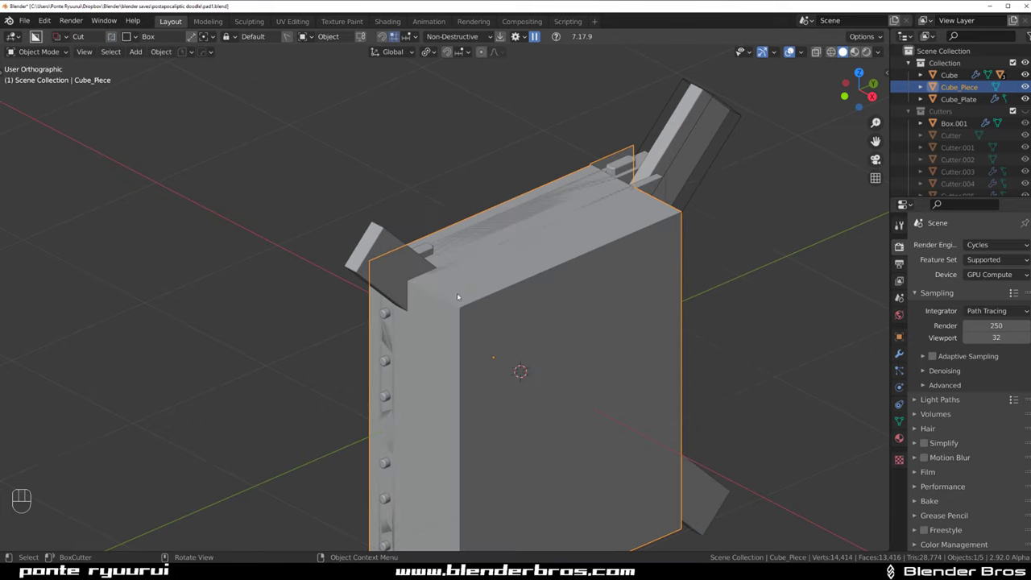
Slash the X-brace with the modifier-free Cube_Piece using the HardOps boolean, and delete the leftover outer part
click(456, 297)
click(493, 299)
shift+click(371, 236)
key(q)
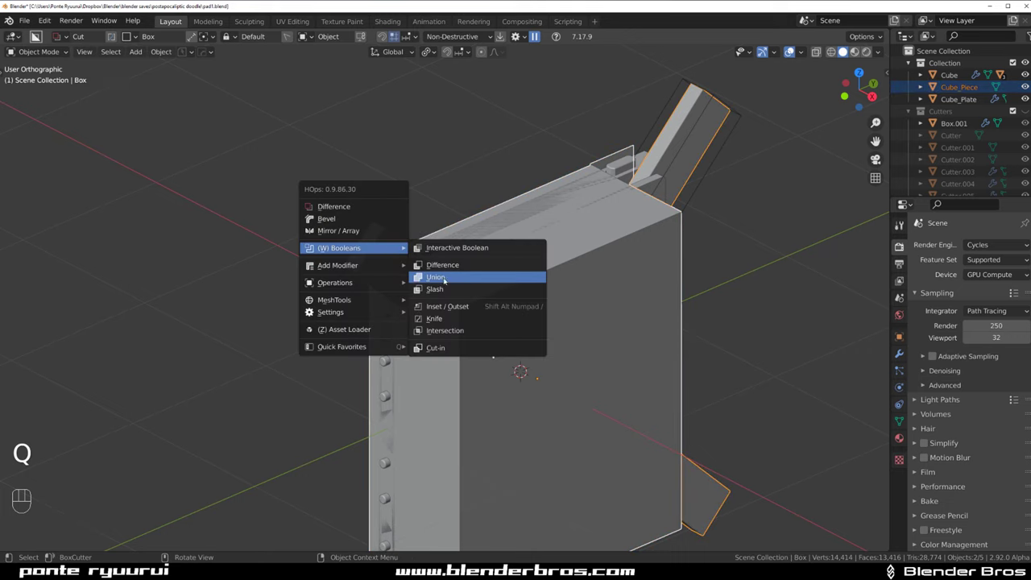
click(450, 282)
key(x)
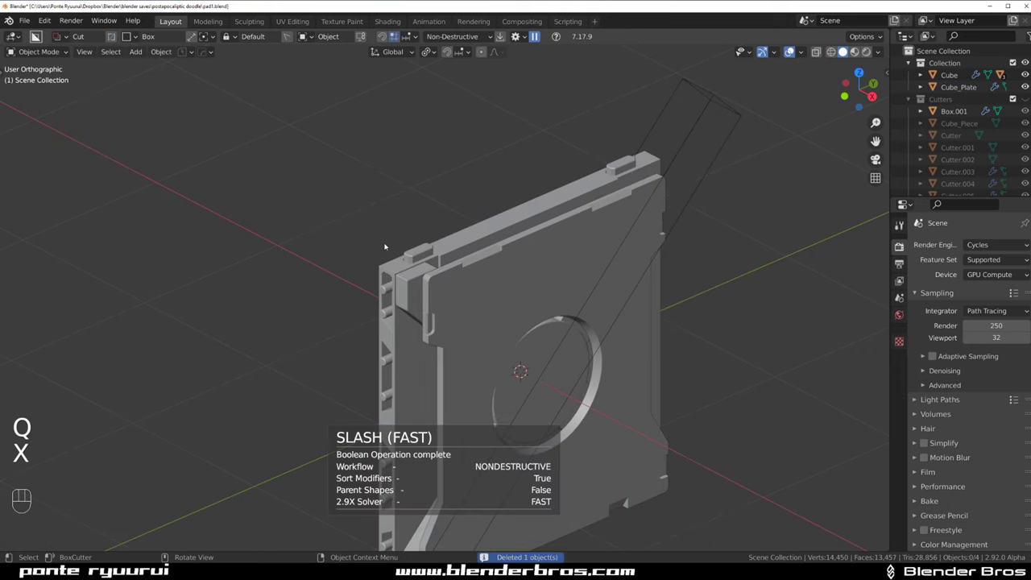
Reveal the cutters in right view and delete the diagonal wireframe cutter Box.001
scroll(403, 256, up, 5)
key(grave)
click(578, 303)
scroll(597, 244, down, 2)
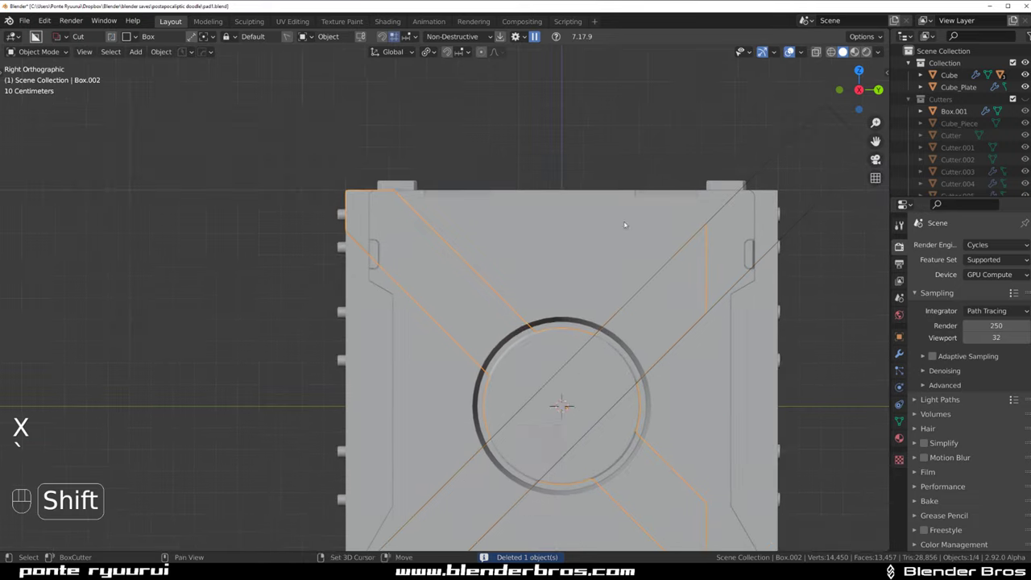
shift+middle_drag(641, 131, 529, 127)
key(shift+2)
key(shift+2)
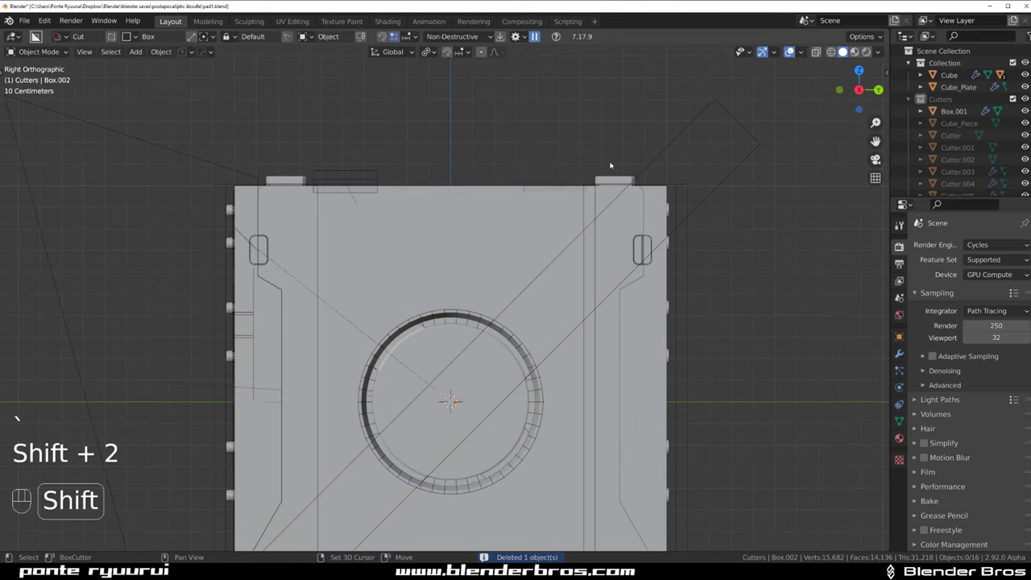
click(678, 134)
key(x)
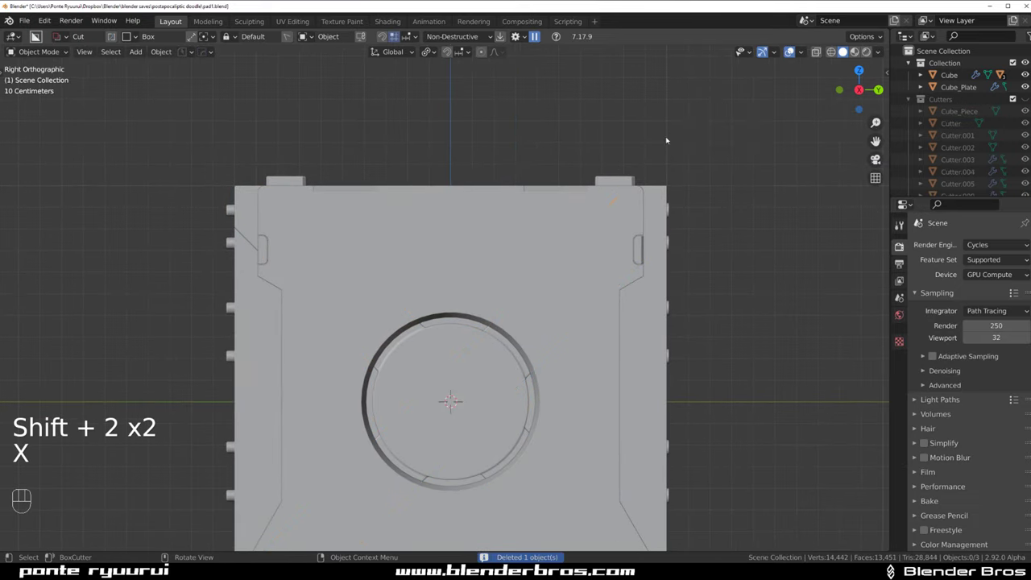
Mirror the trimmed X-brace Box.002 across the base Cube with the HardOps mirror
scroll(665, 136, down, 3)
middle_drag(524, 211, 514, 180)
key(KP_5)
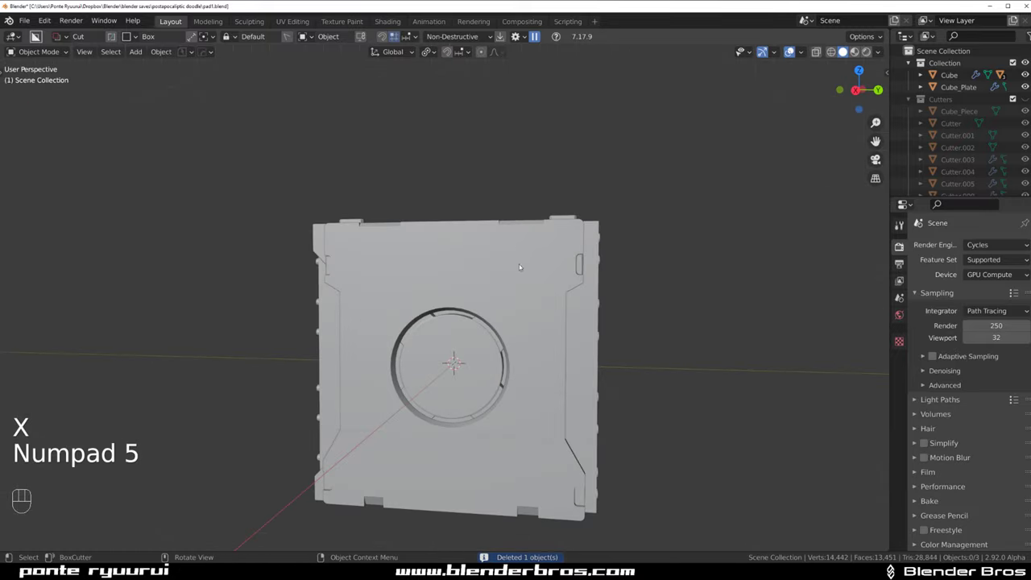
scroll(519, 264, up, 2)
shift+middle_drag(516, 270, 513, 315)
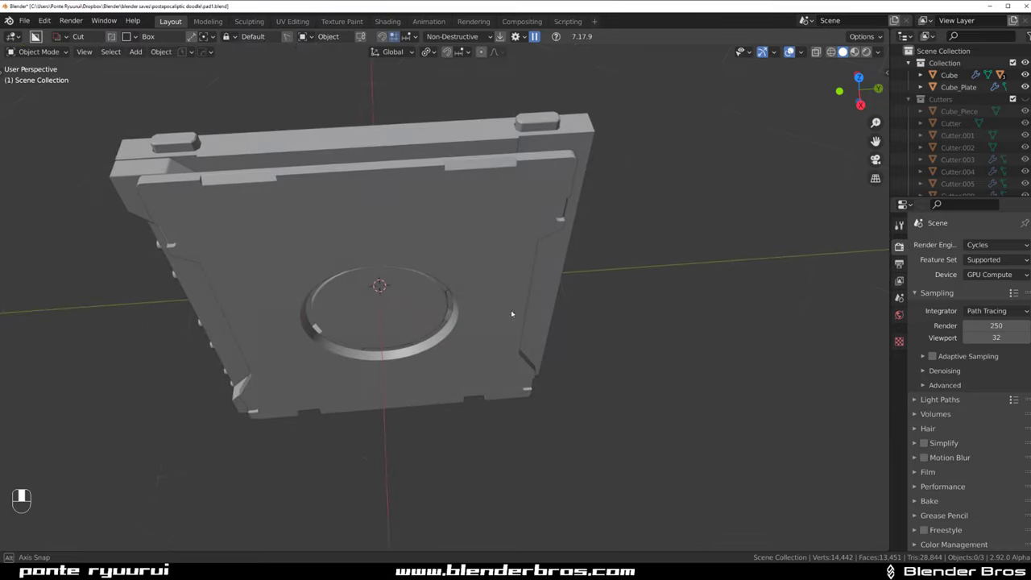
shift+middle_drag(366, 291, 493, 283)
click(331, 154)
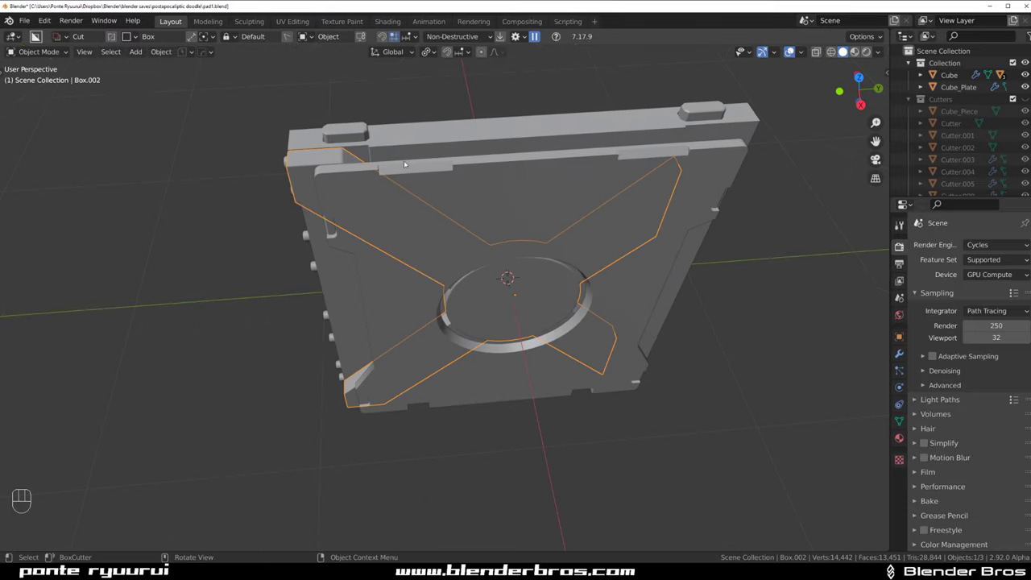
shift+click(496, 143)
key(alt+x)
click(404, 285)
middle_drag(600, 267, 594, 190)
scroll(640, 302, down, 3)
click(719, 302)
Inset the round front face of the X-brace's hub inside the circular cut-out by about 0.022 m
scroll(617, 302, up, 3)
middle_drag(600, 295, 619, 295)
scroll(645, 278, down, 2)
key(grave)
scroll(539, 257, up, 3)
key(KP_5)
scroll(479, 279, up, 2)
mouse_move(543, 258)
shift+middle_down()
mouse_move(478, 280)
mouse_move(646, 292)
shift+middle_up()
click(480, 279)
key(Tab)
click(516, 282)
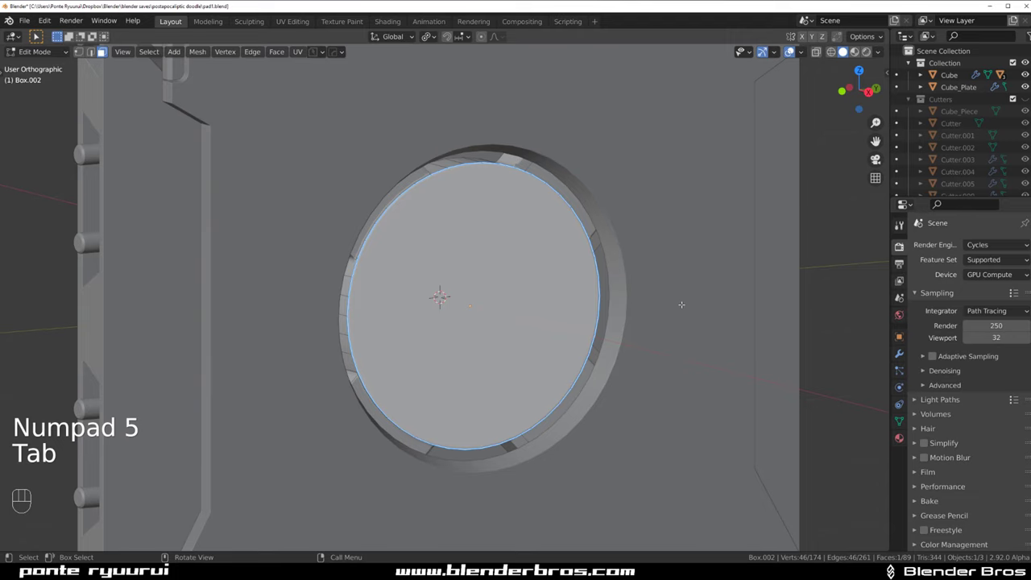
key(i)
click(712, 305)
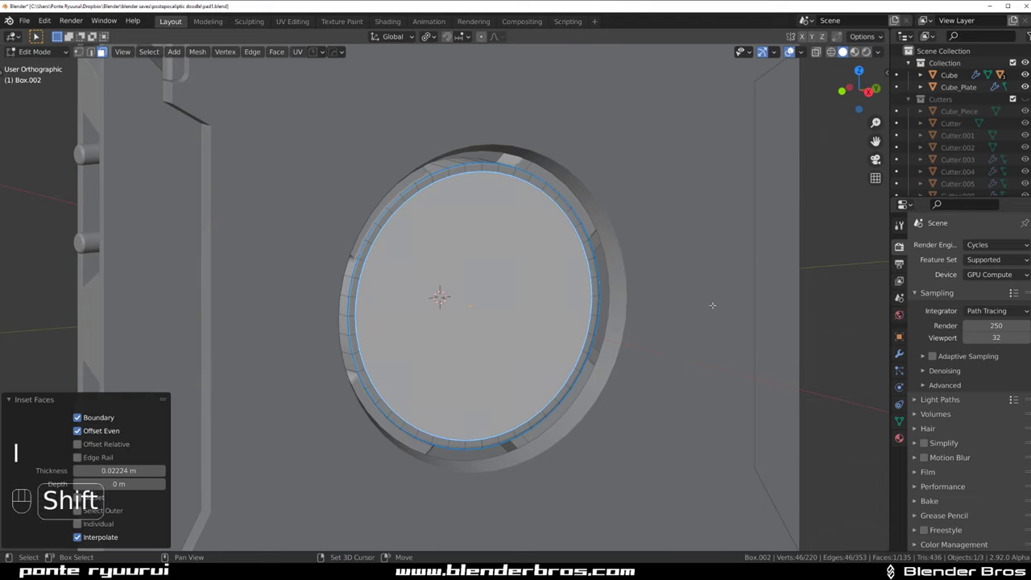
Try to extrude the inset circular face in place and scale the extrusion
key(e)
click(691, 301)
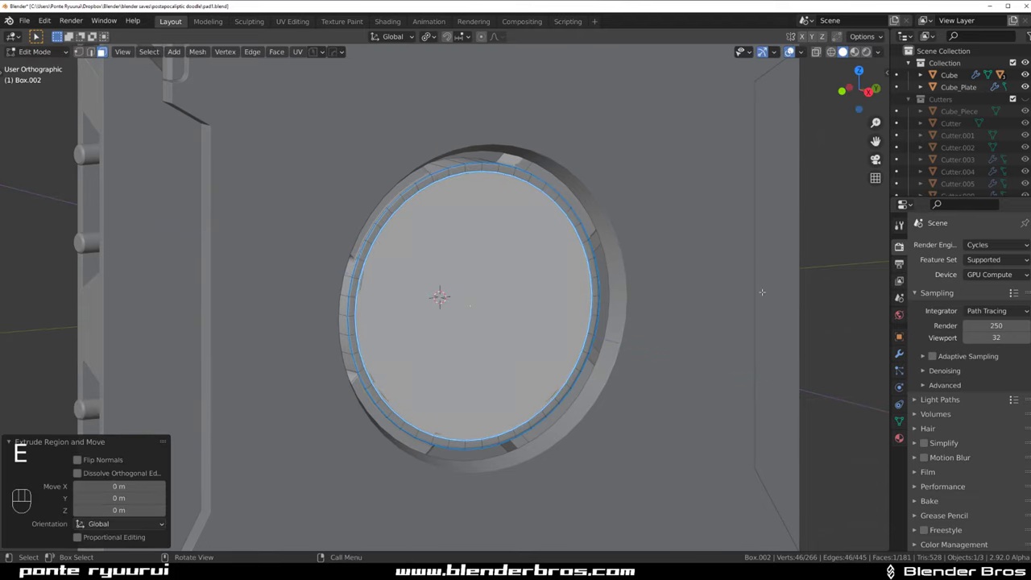
key(s)
right_click(745, 291)
Undo the extrusion and the previous narrow inset, and inset the circular face again by about 0.055 m
key(ctrl+z)
key(ctrl+z)
key(ctrl+z)
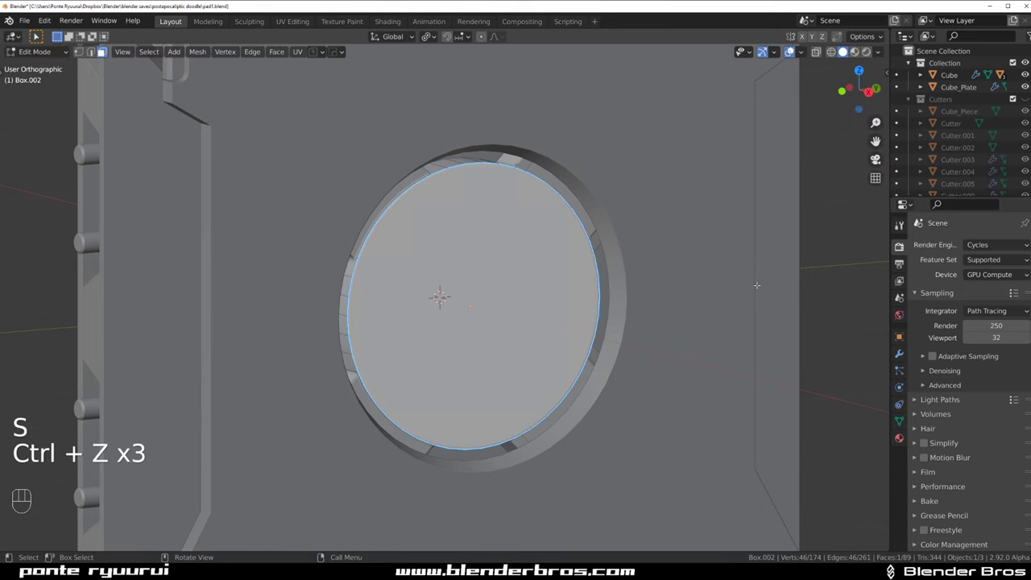
key(i)
click(739, 285)
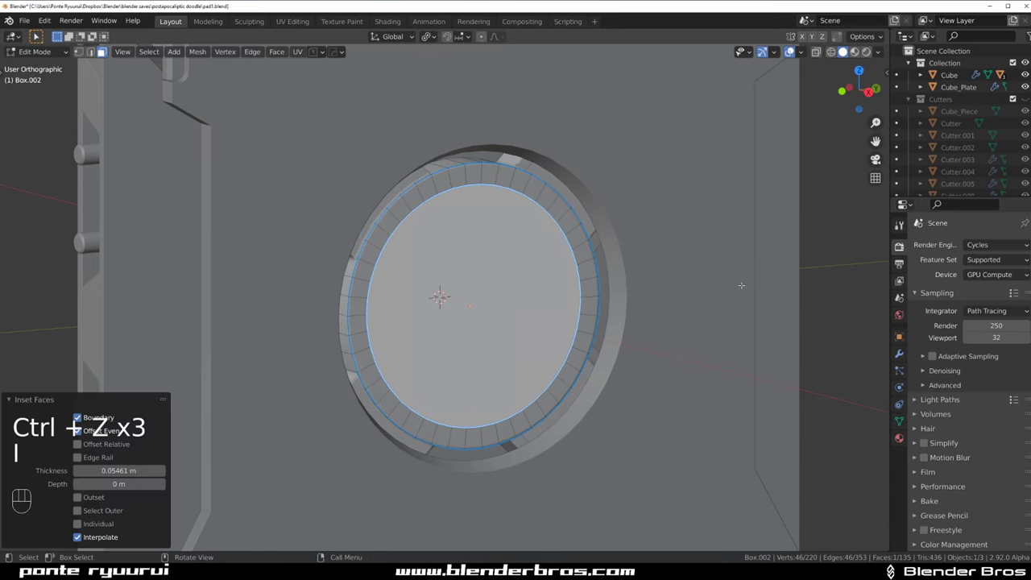
Try scaling the inner circular face to about 0.695 and undo it
key(s)
click(658, 299)
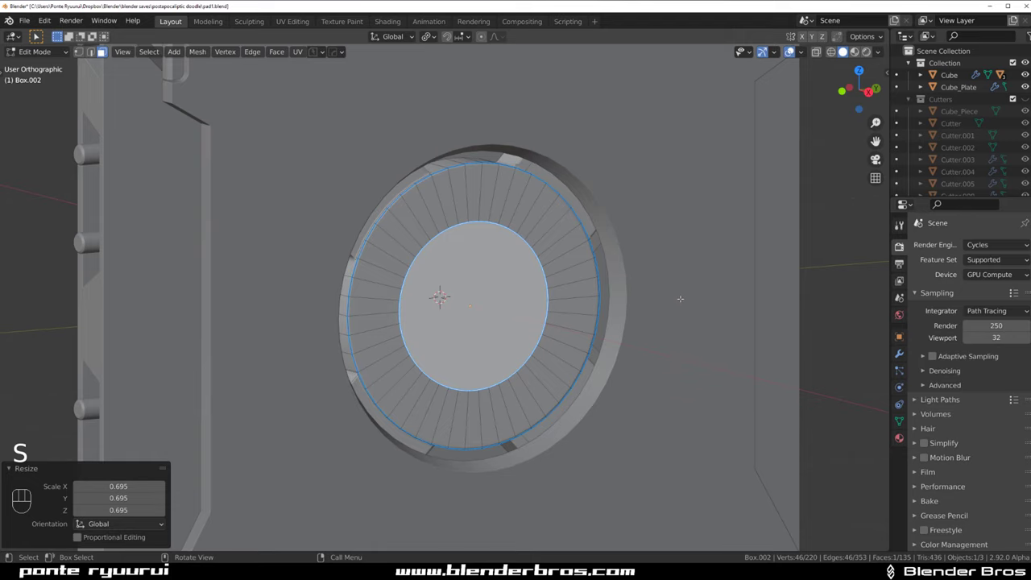
key(ctrl+z)
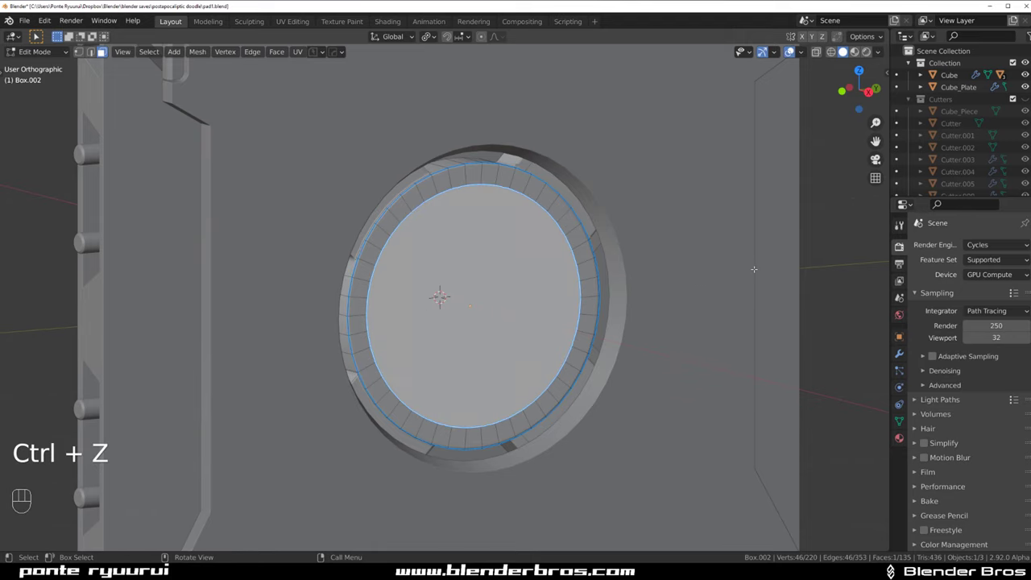
Inset the circular face a second time by about 0.099 m, recess it along global X and leave mesh editing
key(i)
click(719, 271)
key(g)
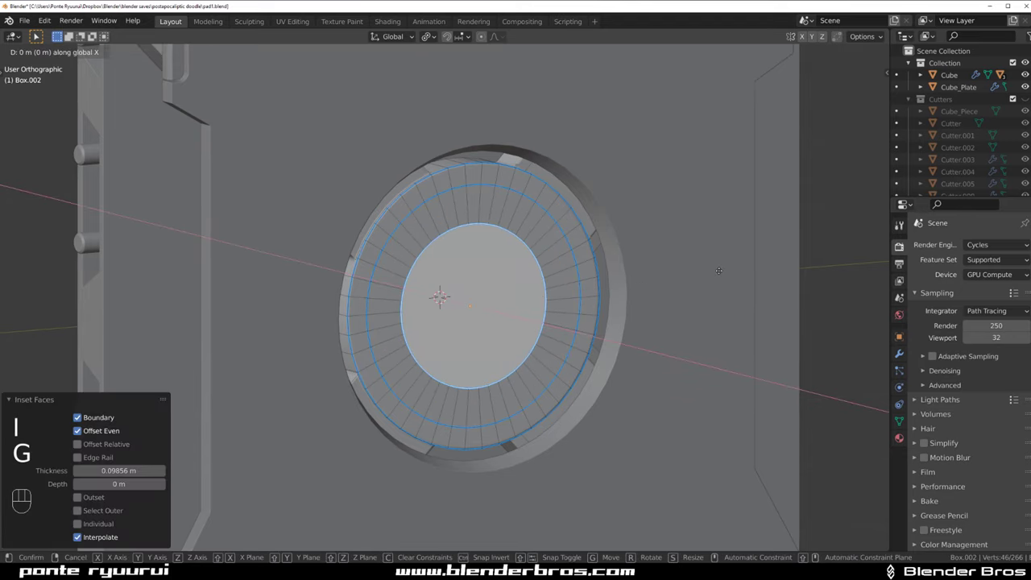
click(663, 266)
key(Tab)
Deselect the bracket and examine the dished hub and whole panel from the right side
key(grave)
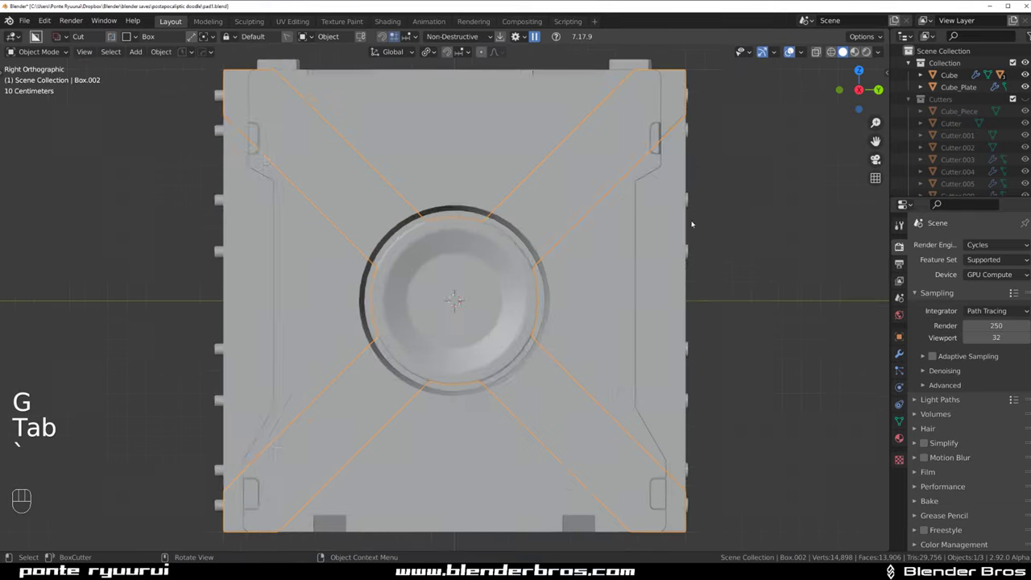
click(703, 224)
scroll(717, 224, down, 1)
scroll(508, 202, up, 2)
shift+middle_drag(502, 201, 509, 216)
scroll(490, 224, down, 2)
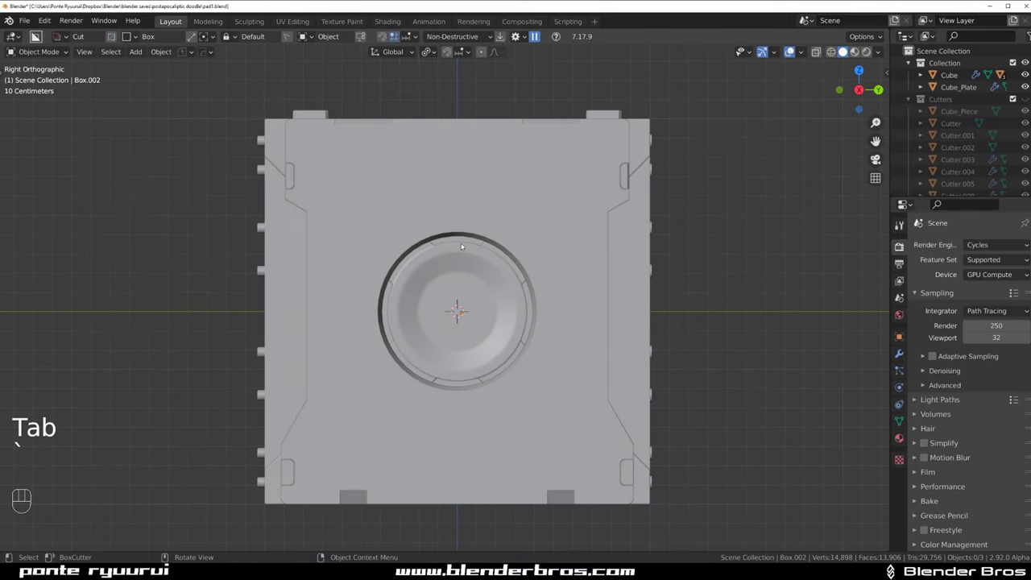
mouse_move(462, 247)
shift+middle_down()
mouse_move(432, 221)
mouse_move(452, 243)
shift+middle_up()
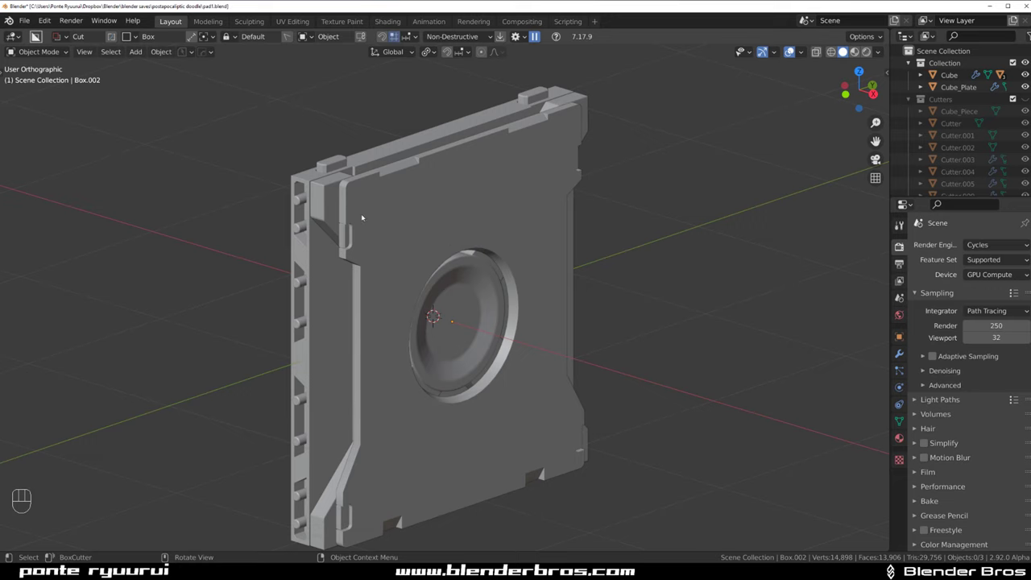
Draw a small BoxCutter box with nothing selected, extruded 0.040
drag(321, 187, 338, 192)
click(372, 189)
right_drag(372, 188, 322, 208)
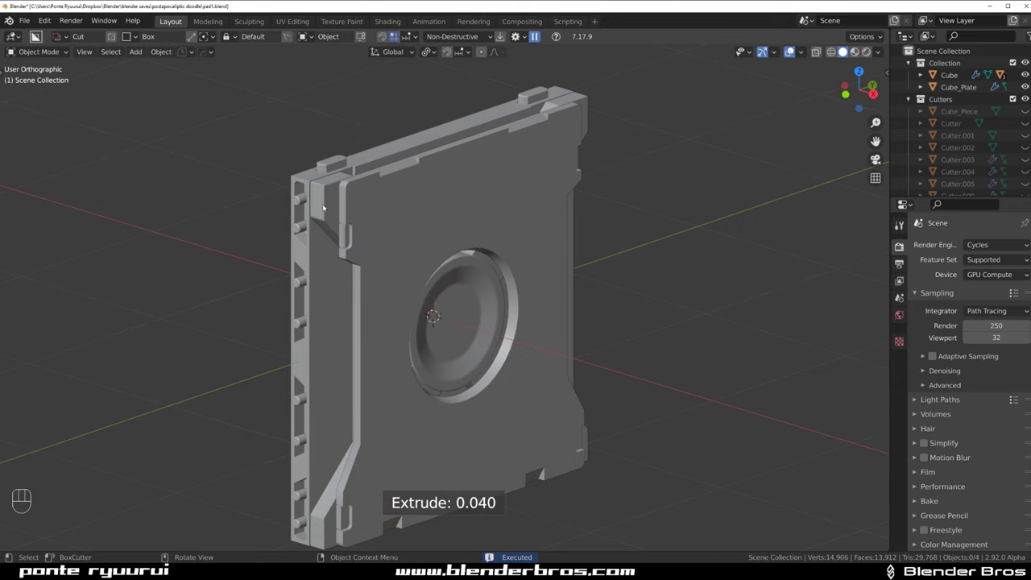
Isolate the X-shaped bracket in local view, seen from the right side
click(333, 197)
key(slash)
key(grave)
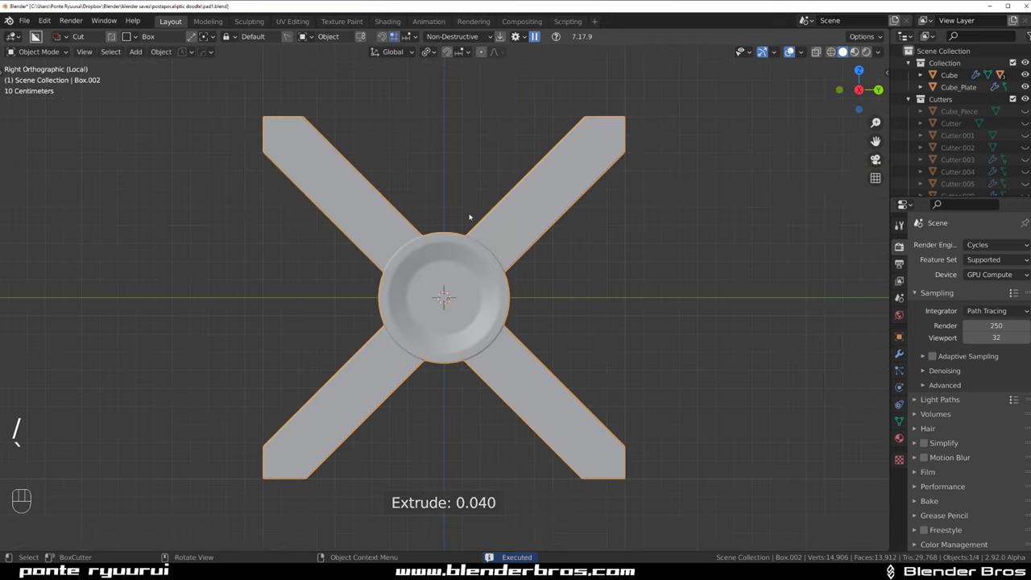
shift+middle_drag(395, 233, 415, 248)
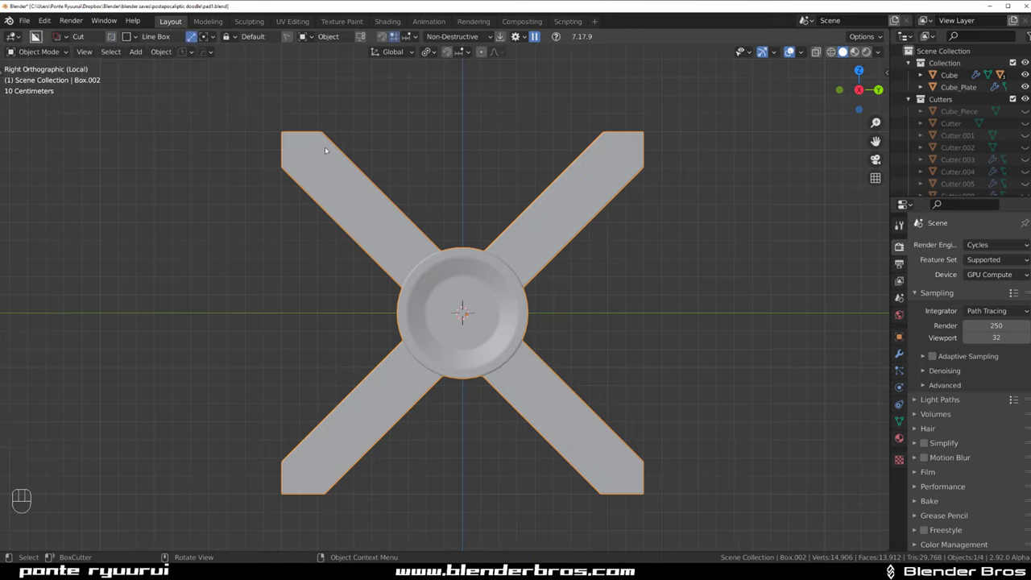
Try drawing a Line Box cutter along the bracket's upper-left arm and undo it
drag(329, 158, 392, 238)
key(ctrl+z)
key(ctrl+z)
key(ctrl+z)
key(ctrl+z)
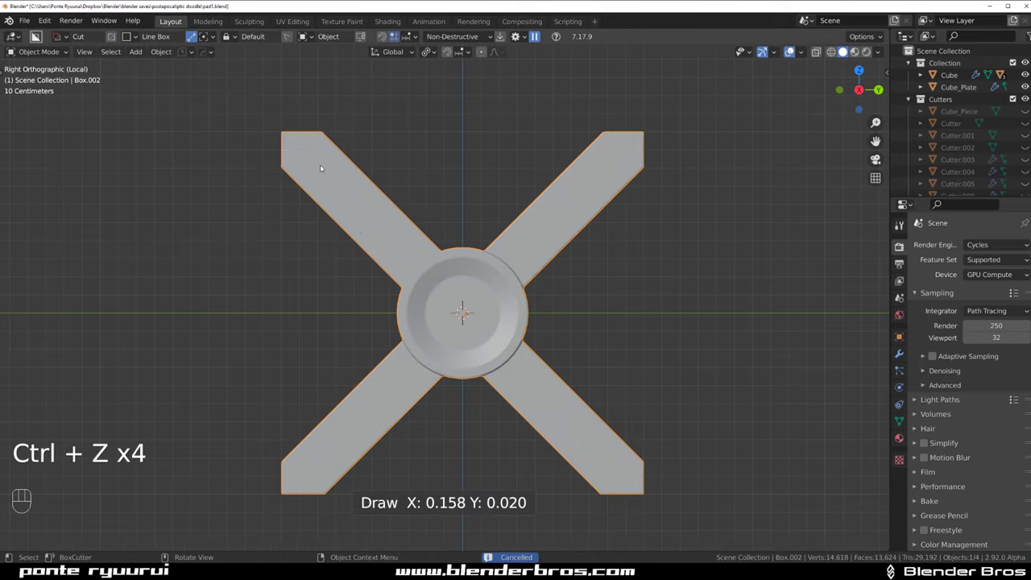
Cut a row of three Line Box slots, each about 0.196 by 0.096, bevel 0.019, spaced 0.106, into the bracket's upper-left arm
mouse_move(321, 147)
mouse_down()
mouse_move(342, 174)
mouse_move(331, 185)
mouse_up()
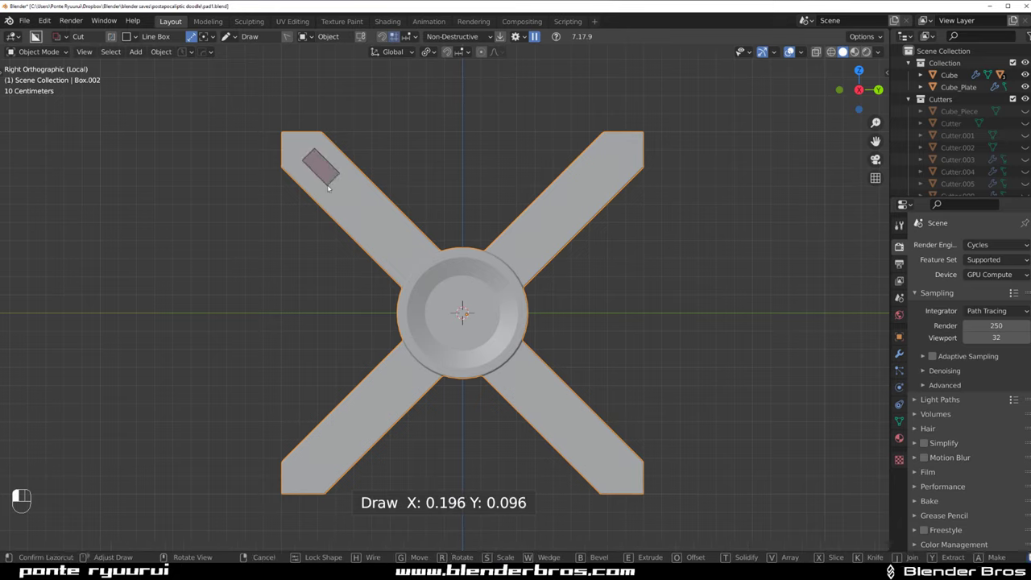
key(b)
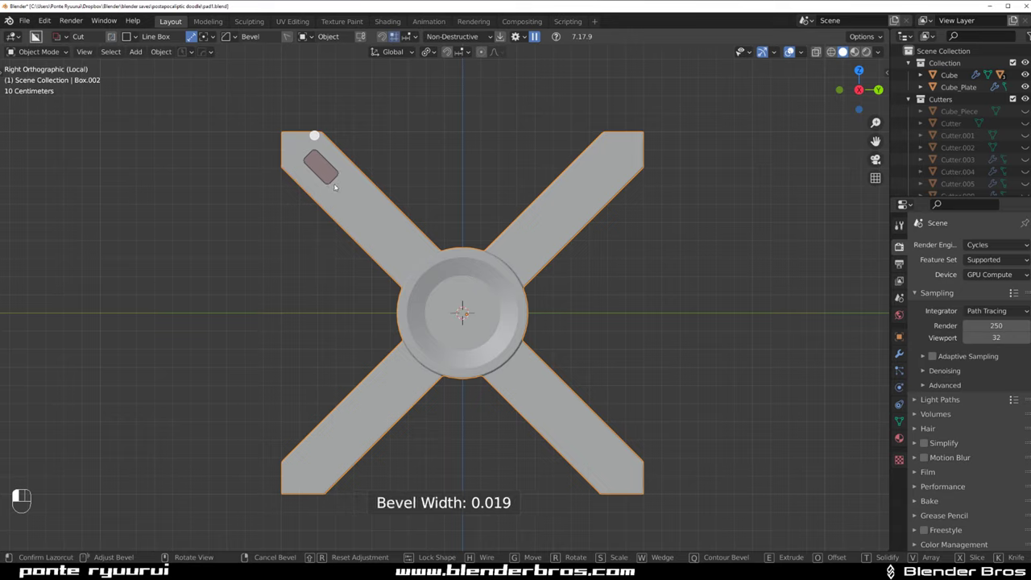
key(v)
scroll(336, 187, up, 1)
key(Tab)
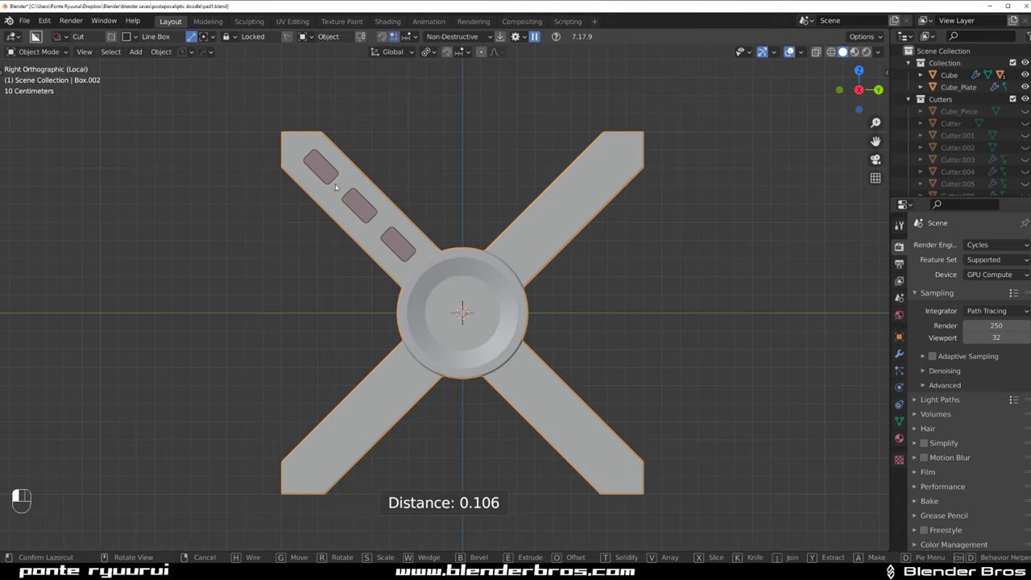
click(407, 159)
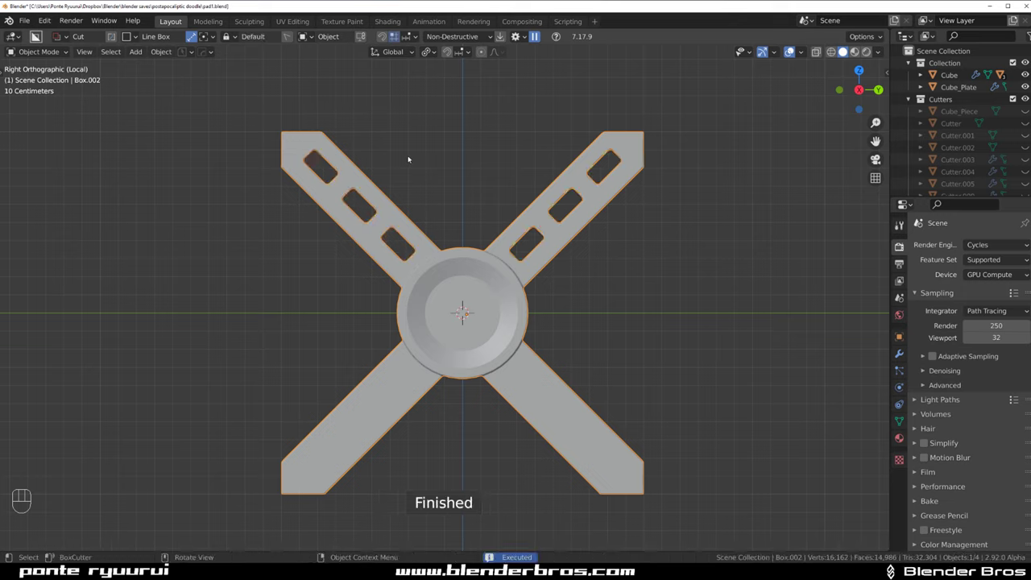
Bring up the arm's slot cutter with Bool Scroll and shift it about 0.010 m along negative Y
key(q)
click(369, 184)
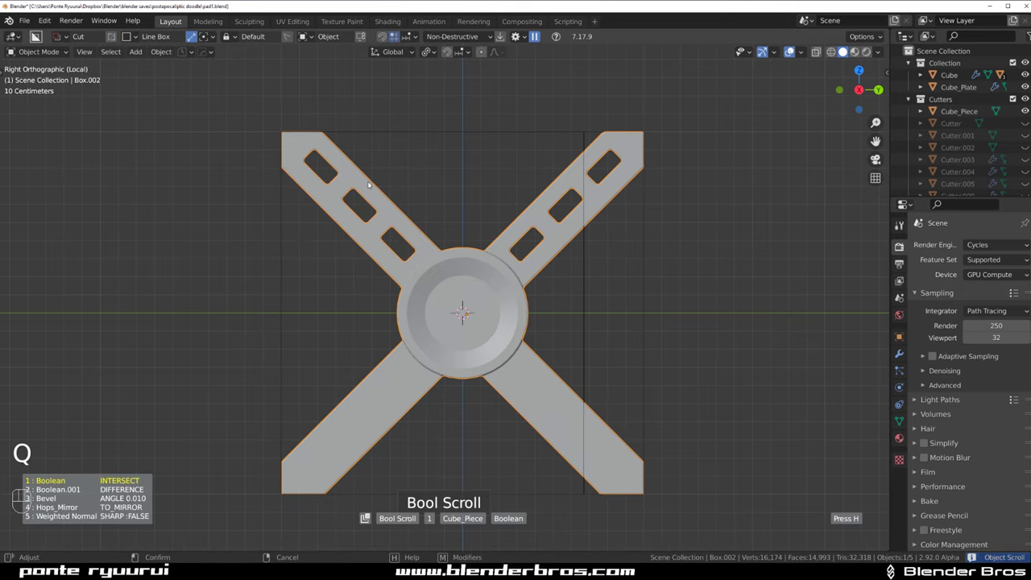
click(367, 183)
scroll(370, 183, up, 1)
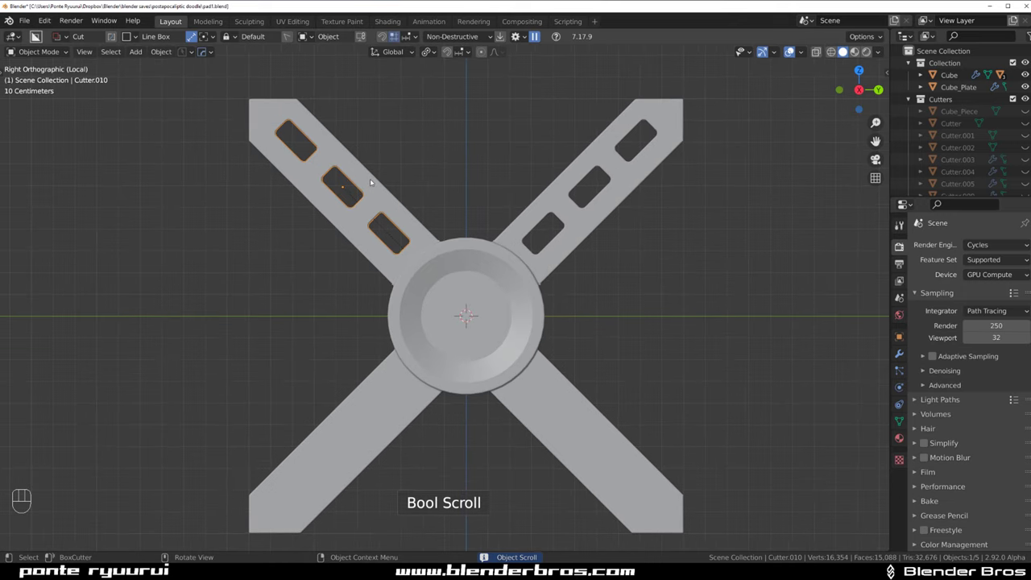
key(g)
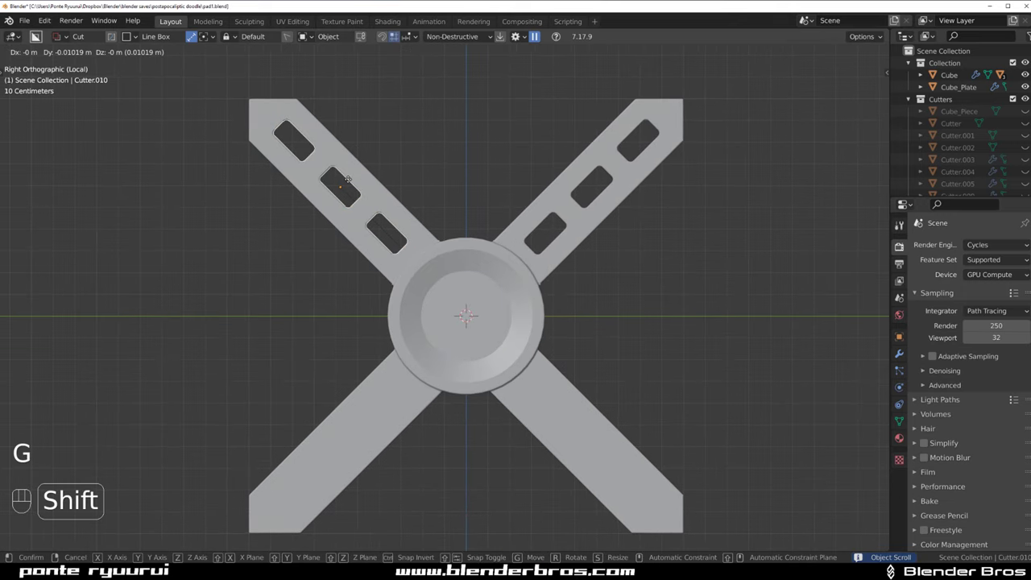
click(348, 178)
Mirror the slots vertically onto the bracket's two lower arms with a mirror modifier and leave local view
key(alt+x)
click(473, 213)
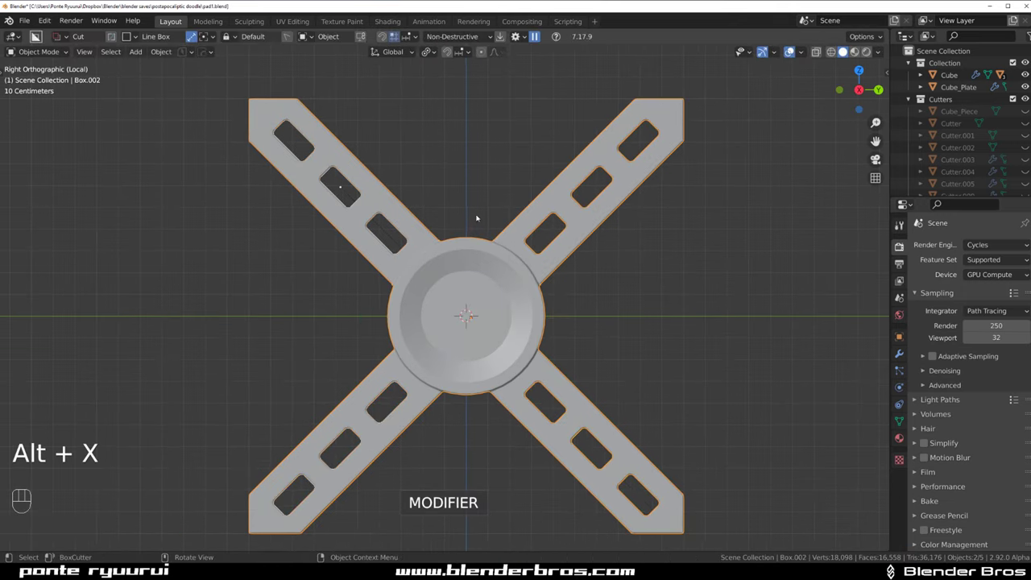
key(slash)
Switch the BoxCutter shape to Ngon with the panel's upper half in right view
middle_drag(417, 164, 483, 158)
key(grave)
shift+middle_drag(397, 198, 396, 220)
scroll(321, 218, up, 1)
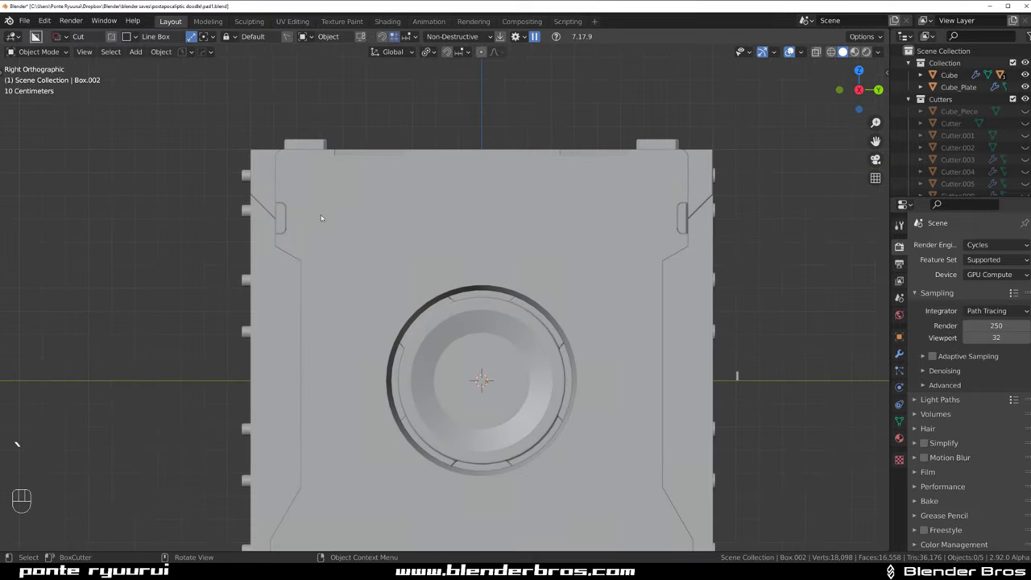
key(d)
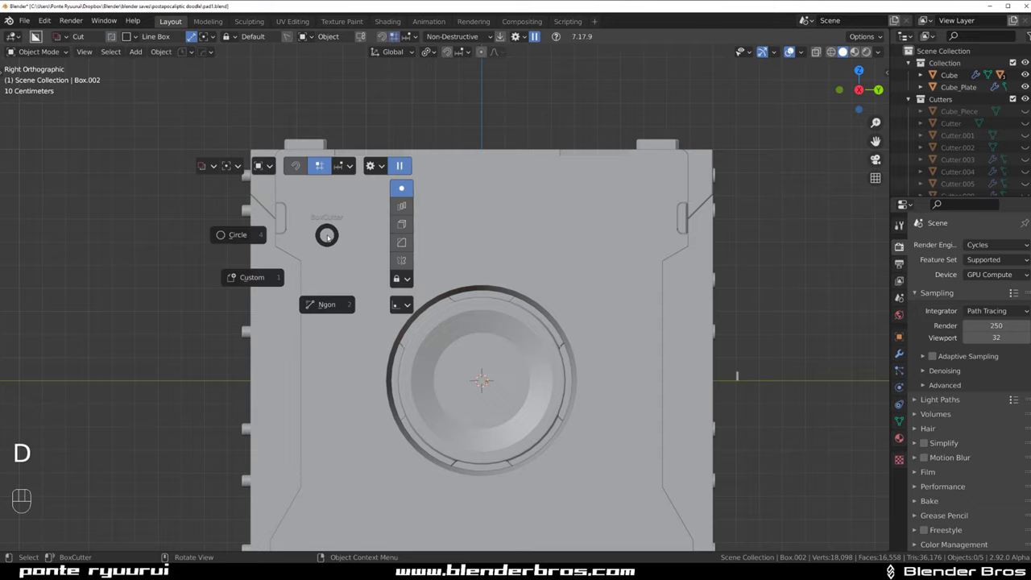
click(249, 238)
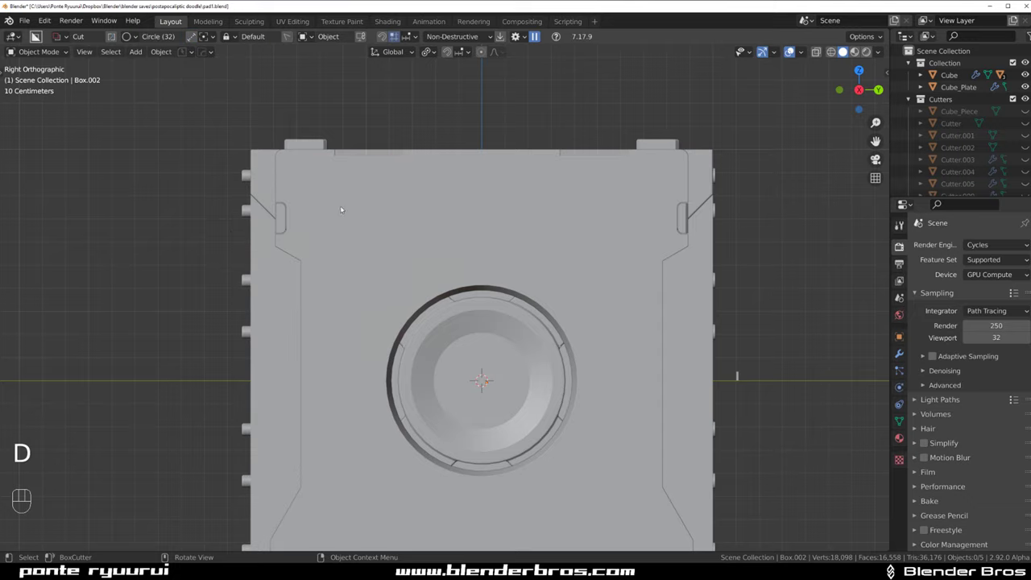
key(d)
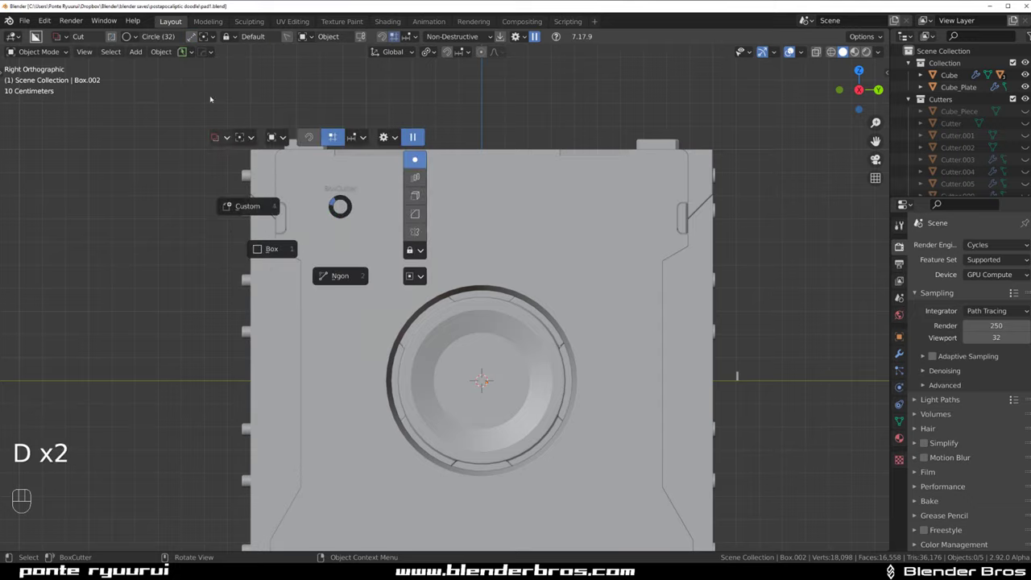
click(332, 272)
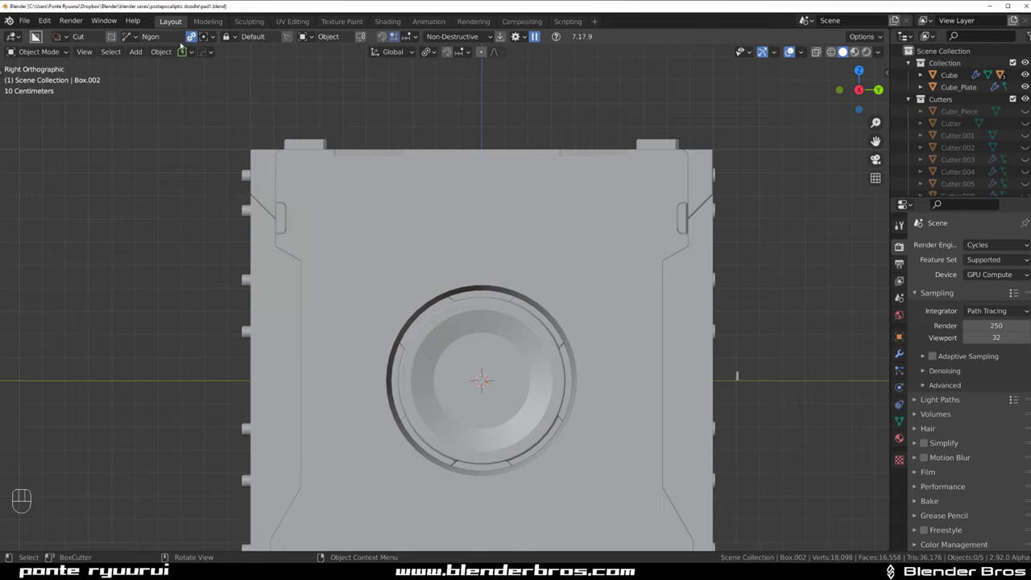
Try drawing an L-shaped line Ngon with solidify near the panel's upper-left corner and cancel it
drag(331, 281, 328, 192)
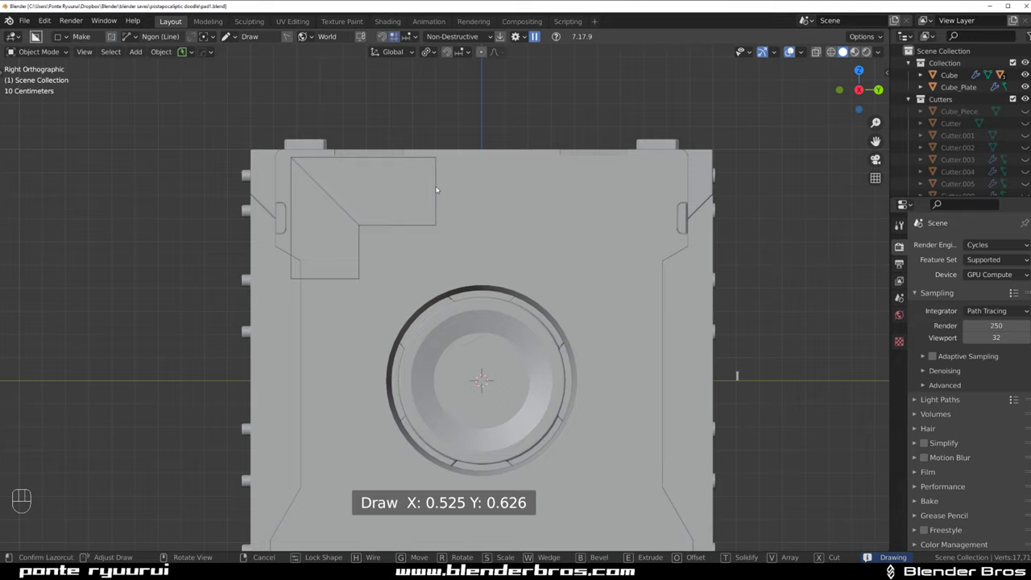
key(t)
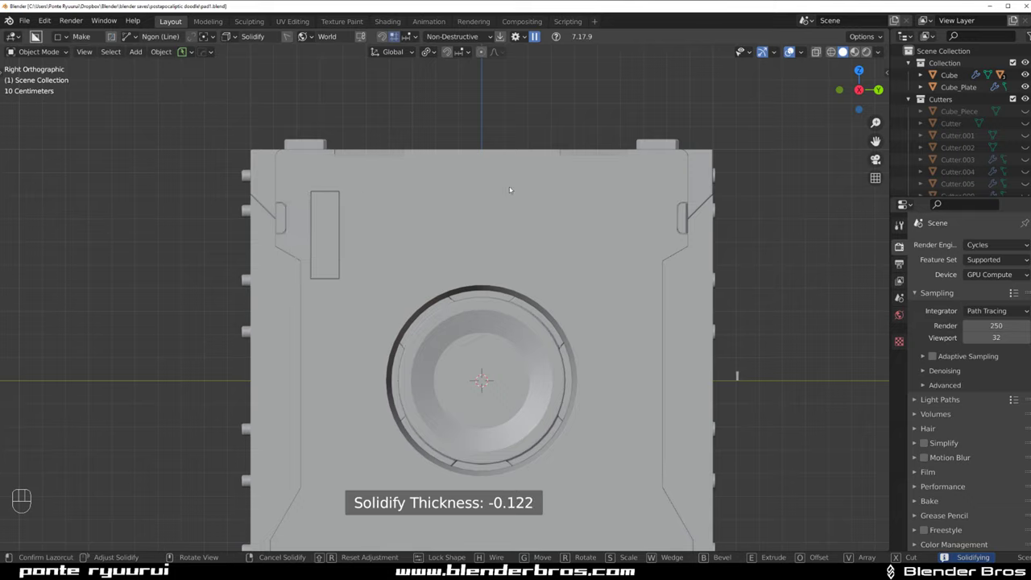
key(Tab)
click(376, 242)
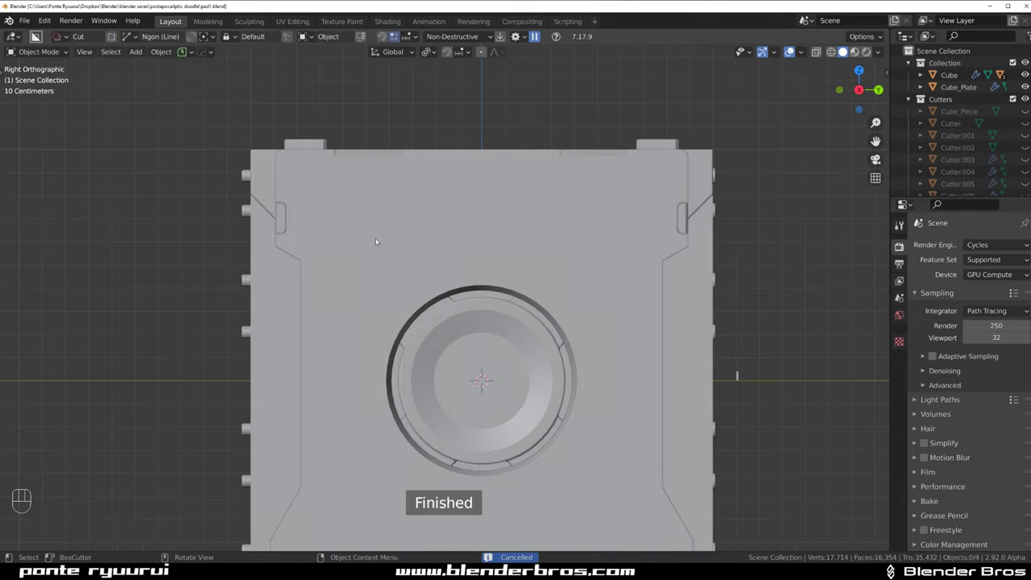
Try drawing a thinner L-shaped line Ngon near the panel's upper-left corner with nothing selected, and undo it
mouse_move(327, 296)
mouse_down()
mouse_move(326, 211)
mouse_move(355, 207)
mouse_up()
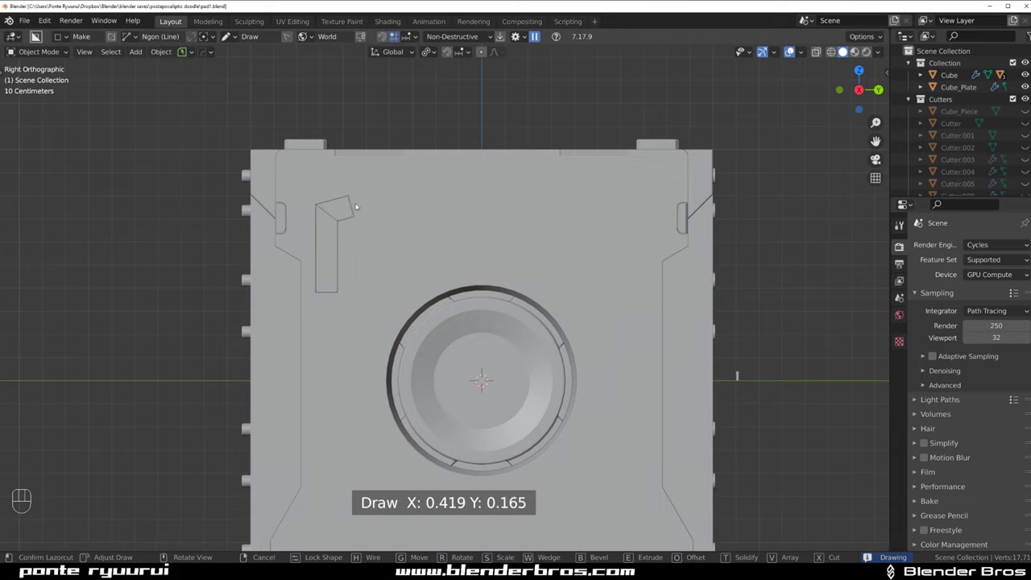
click(414, 203)
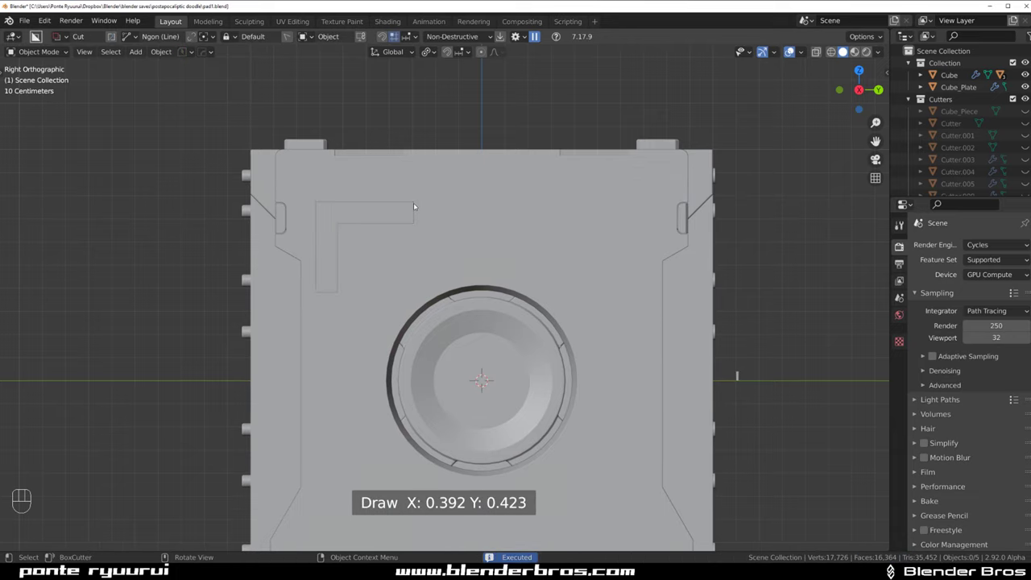
middle_drag(413, 202, 432, 226)
key(ctrl+z)
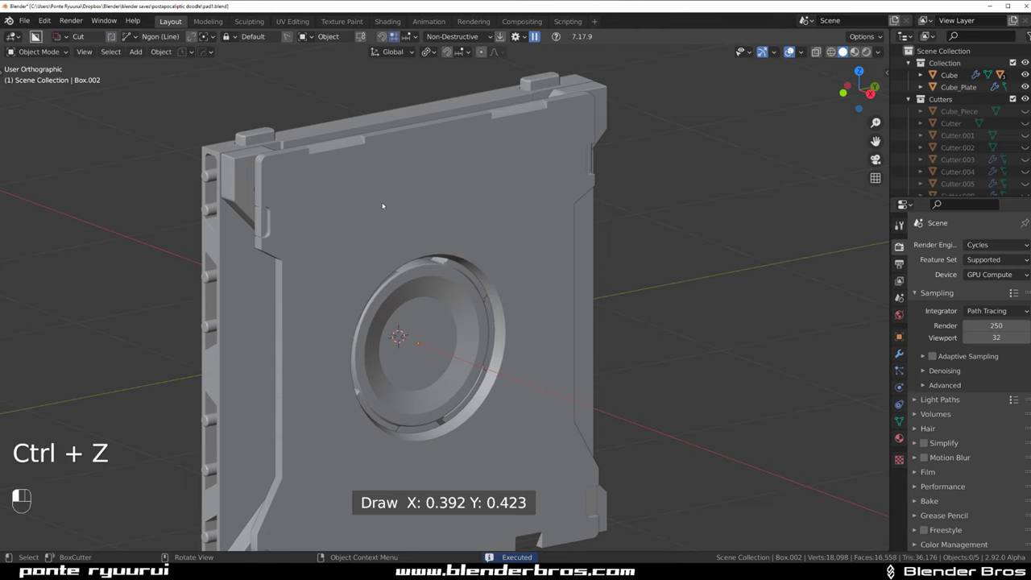
Cut an L-shaped line Ngon, about 0.387 by 0.411, into Cube_Plate near its upper-left corner
click(383, 206)
key(grave)
drag(273, 259, 273, 174)
drag(350, 176, 352, 177)
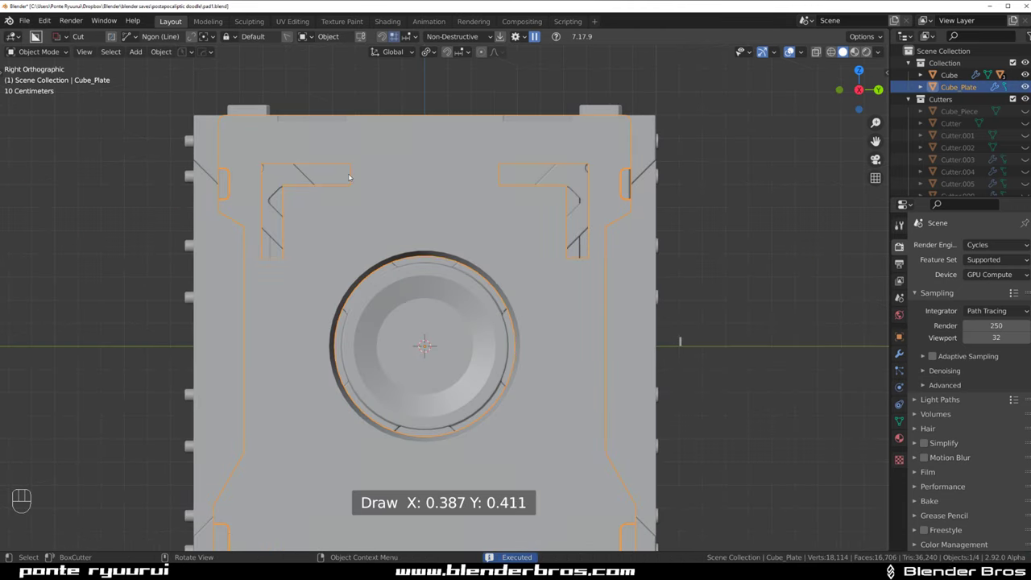
middle_drag(352, 178, 415, 199)
scroll(378, 175, down, 3)
scroll(402, 207, up, 2)
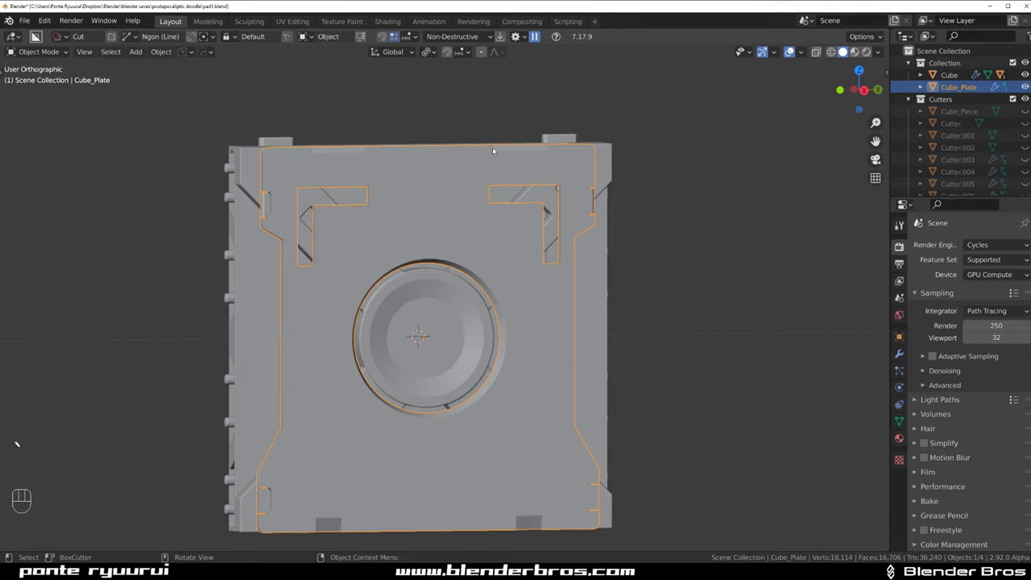
Undo the L-shaped cut in the upper corners of Cube_Plate
key(grave)
key(grave)
scroll(325, 177, up, 3)
click(315, 186)
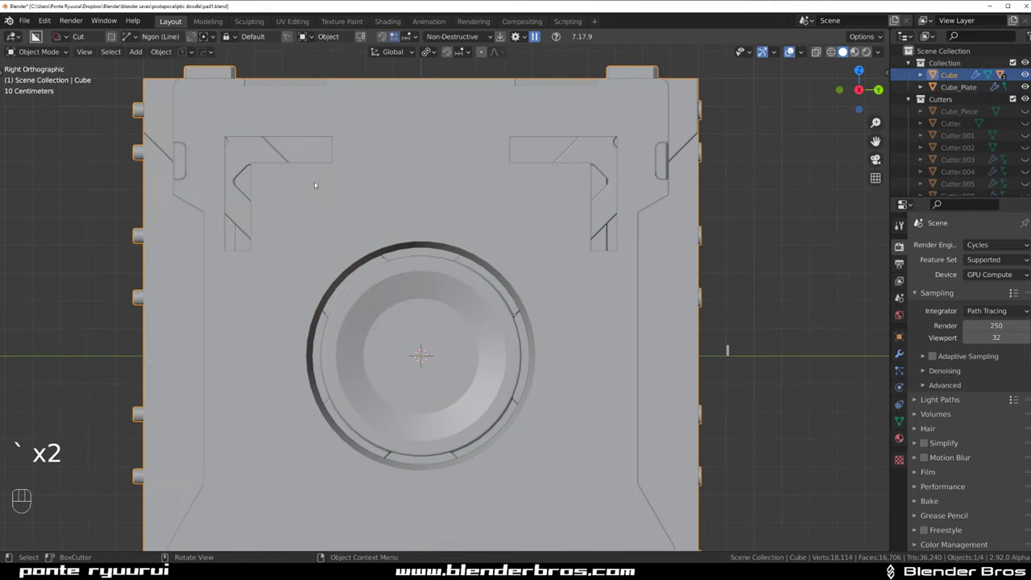
scroll(354, 170, down, 2)
click(492, 117)
scroll(451, 166, down, 2)
scroll(417, 218, up, 3)
middle_drag(410, 231, 389, 218)
key(ctrl+z)
key(ctrl+z)
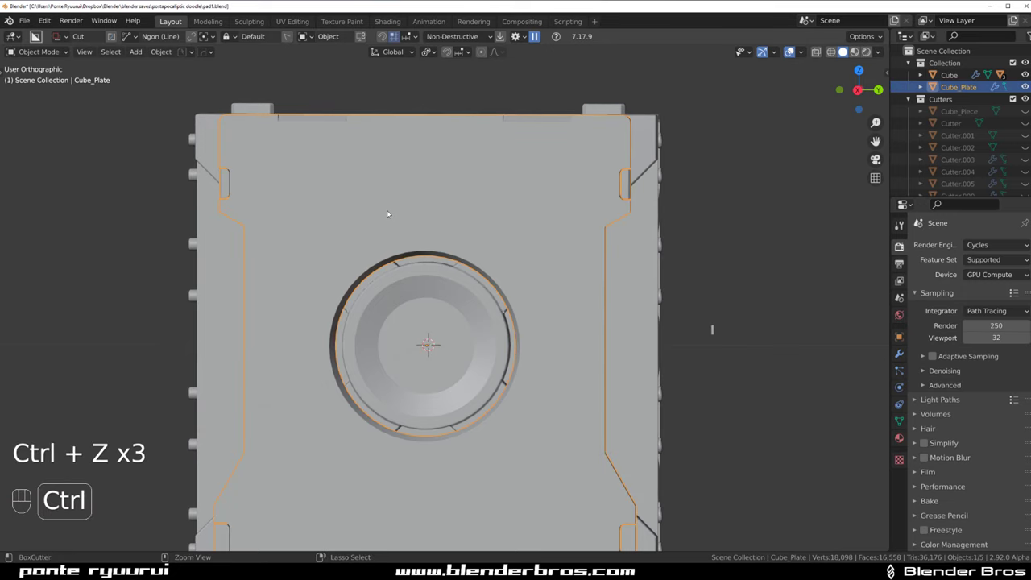
In right view, cut a BoxCutter circle about 0.355 across into Cube_Plate near its upper-left corner
key(grave)
key(grave)
key(grave)
click(585, 193)
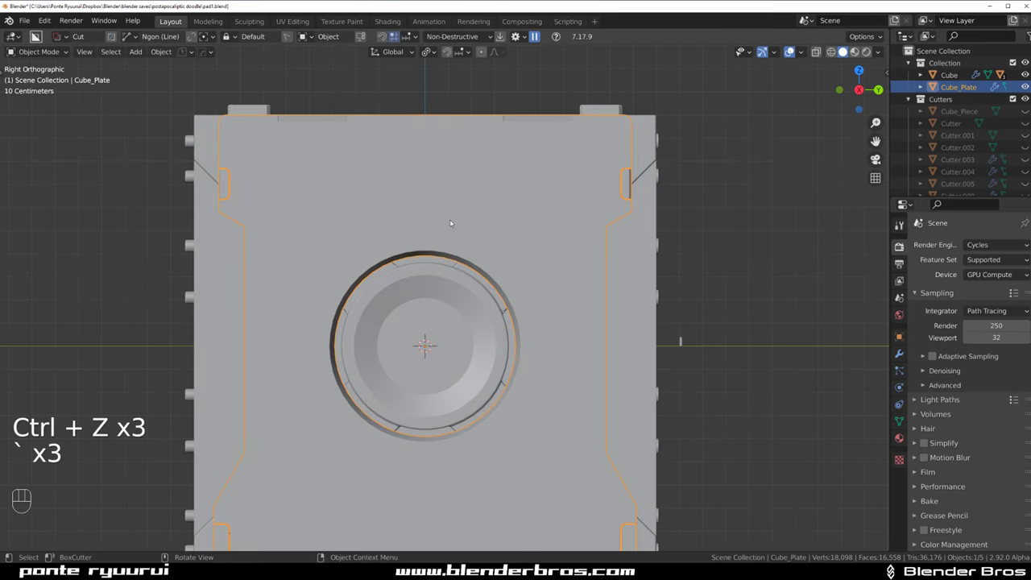
key(d)
click(346, 224)
mouse_move(290, 190)
mouse_down()
mouse_move(312, 190)
mouse_move(336, 234)
mouse_up()
key(ctrl+z)
scroll(336, 235, down, 3)
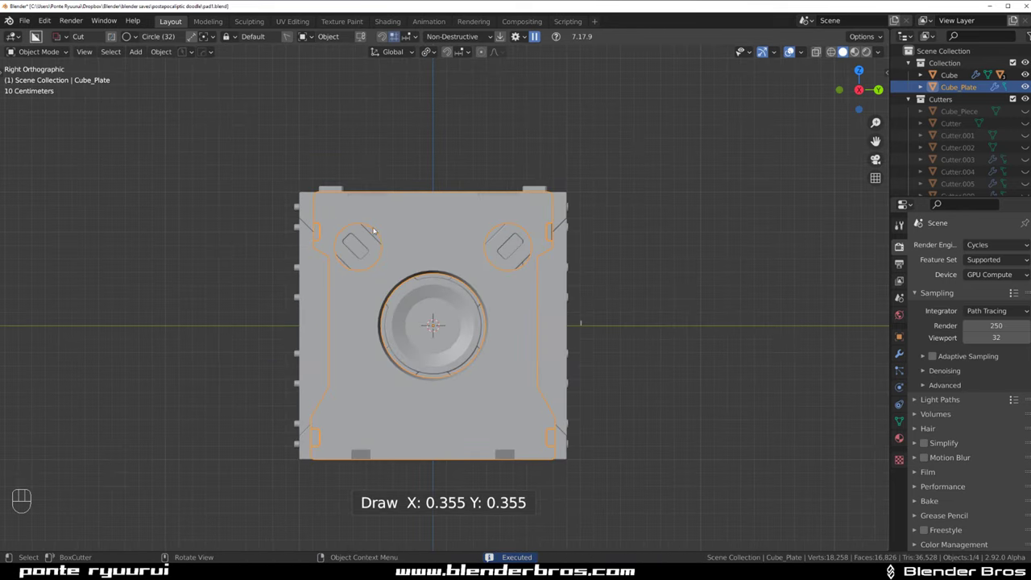
click(417, 231)
key(alt+x)
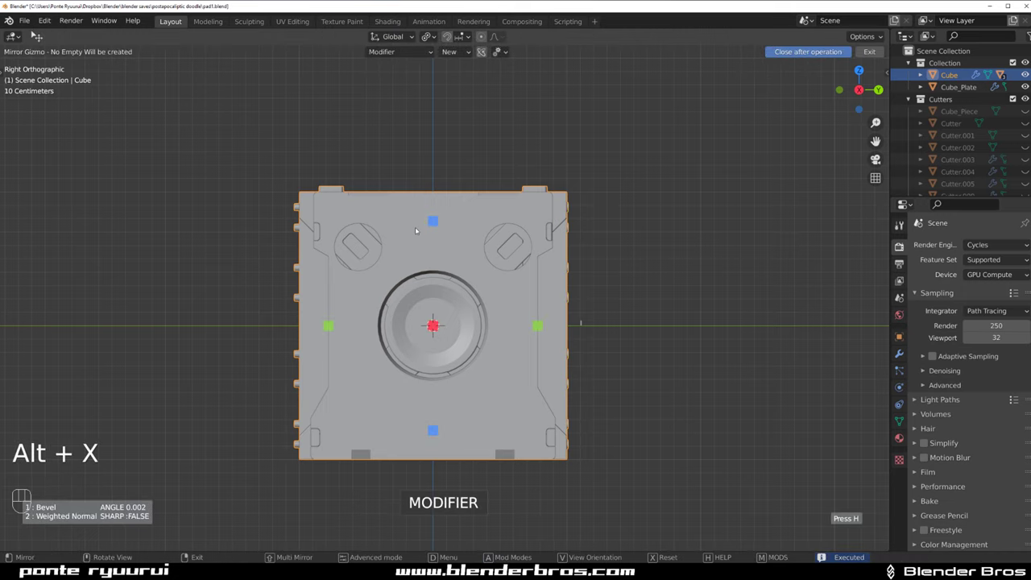
right_click(417, 231)
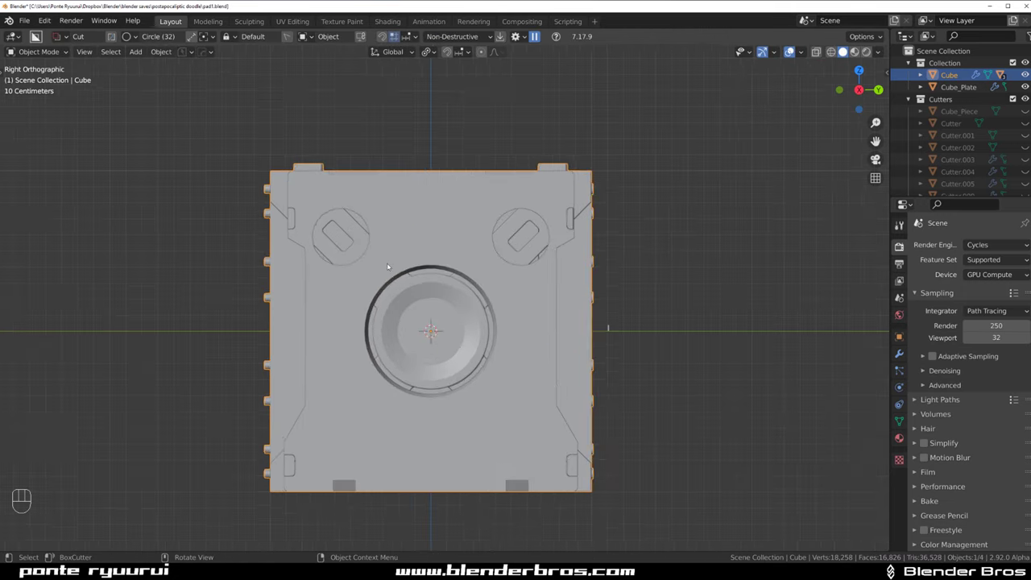
Bring up the upper-left circular hole's cutter from Cube_Plate's booleans with Mod Scroll/Toggle
click(389, 237)
key(q)
click(389, 237)
middle_drag(226, 334, 356, 220)
key(q)
key(q)
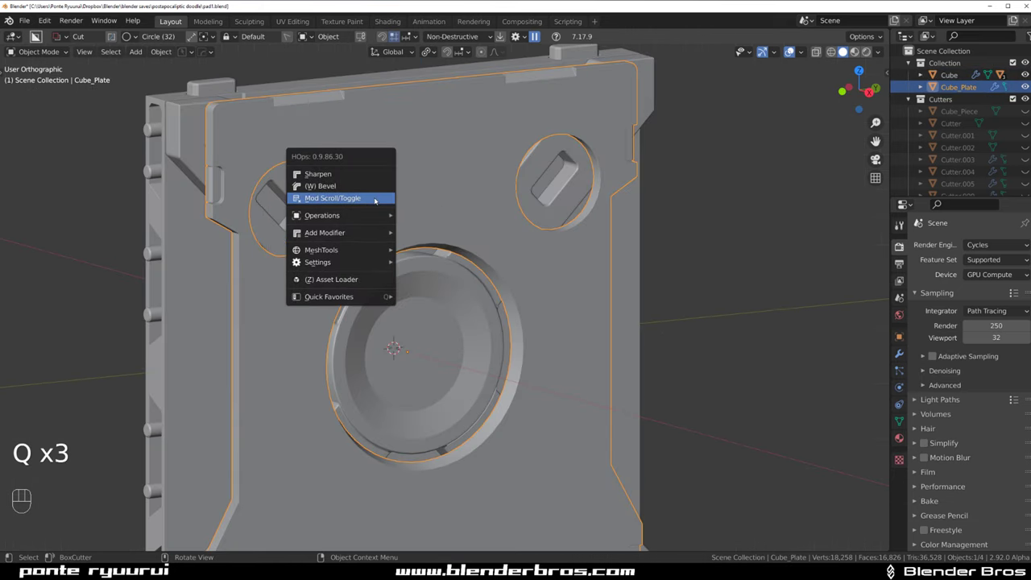
click(375, 199)
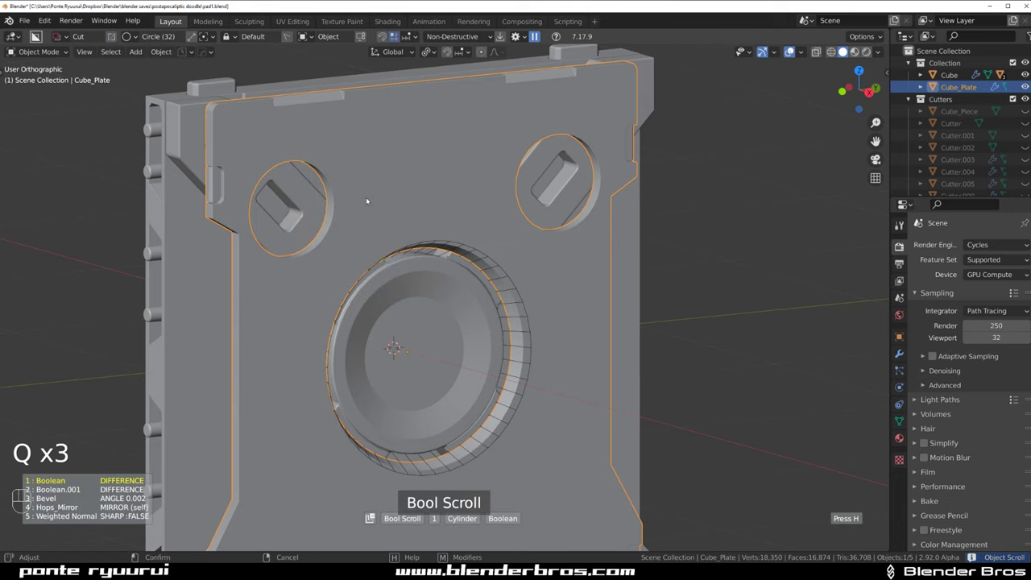
scroll(364, 197, down, 1)
click(363, 196)
Scale the circular cutter's mesh up slightly in Edit Mode to enlarge the round holes
key(Tab)
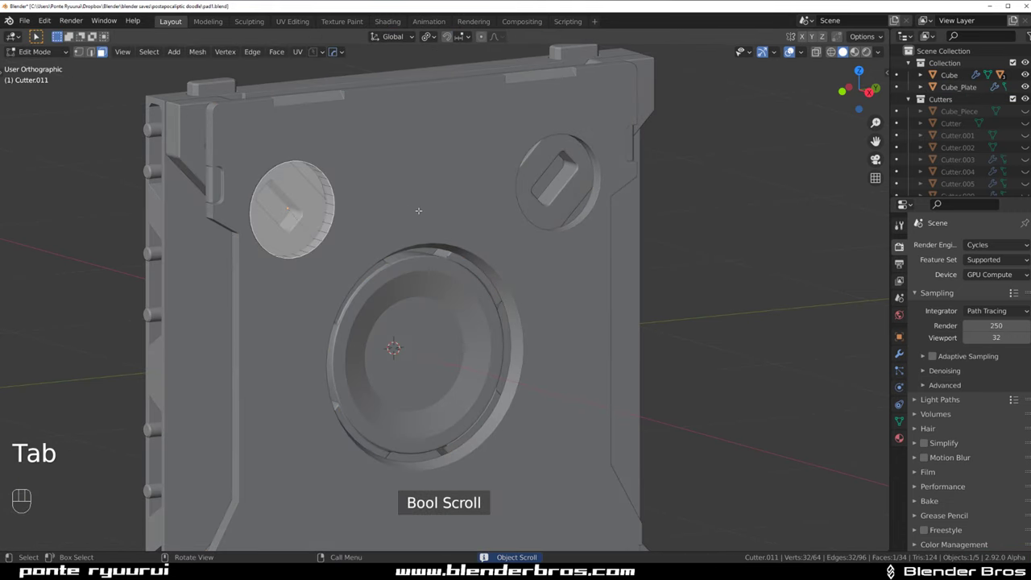
key(s)
click(435, 212)
key(Tab)
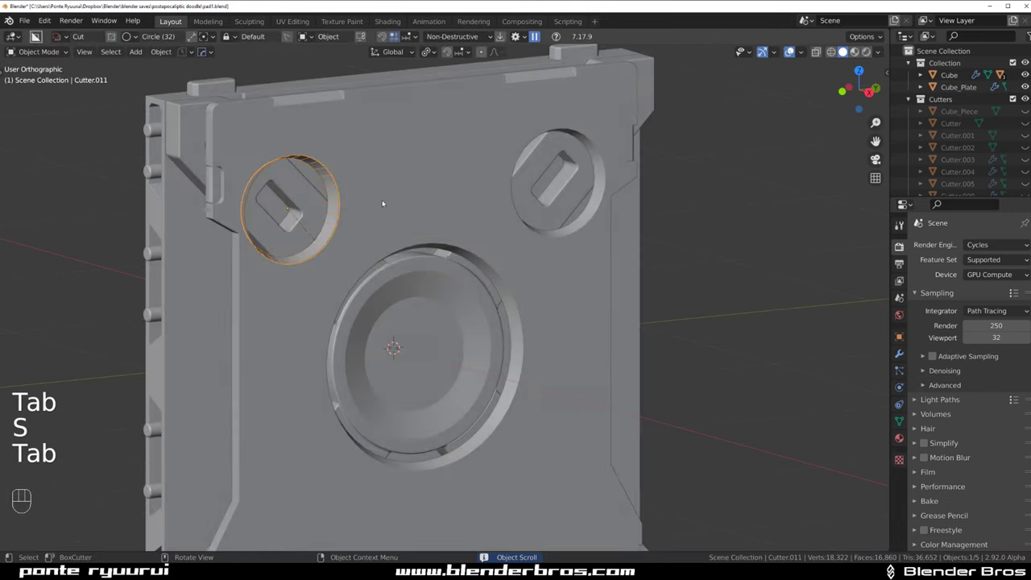
Mirror the circular cutter across Z about Cube_Plate to add matching holes in the lower half
shift+click(383, 203)
key(alt+x)
scroll(402, 233, down, 3)
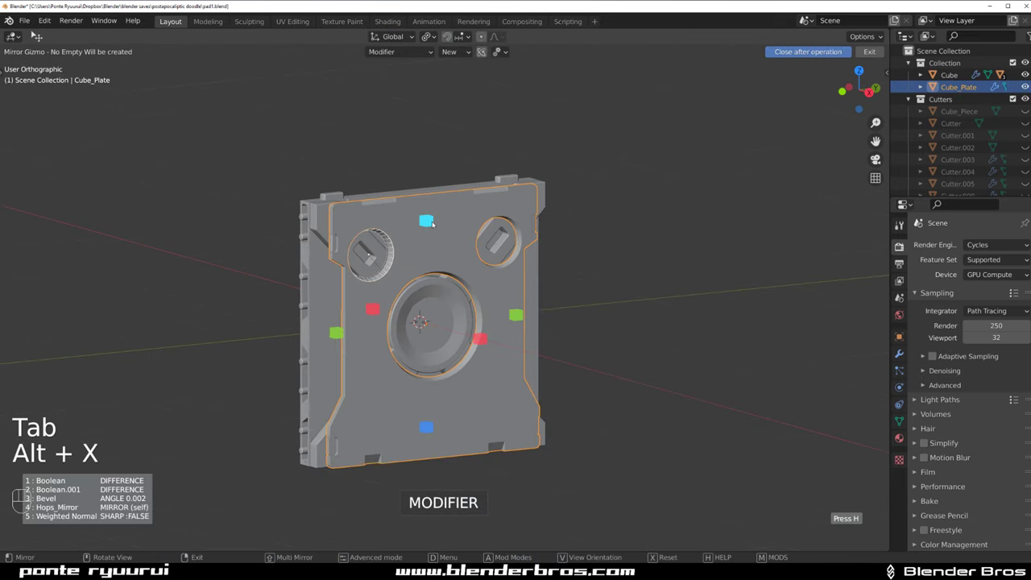
click(431, 223)
click(617, 207)
In right view, move the circular cutter about 0.078 m in Y and -0.080 m in Z, towards the hub
key(grave)
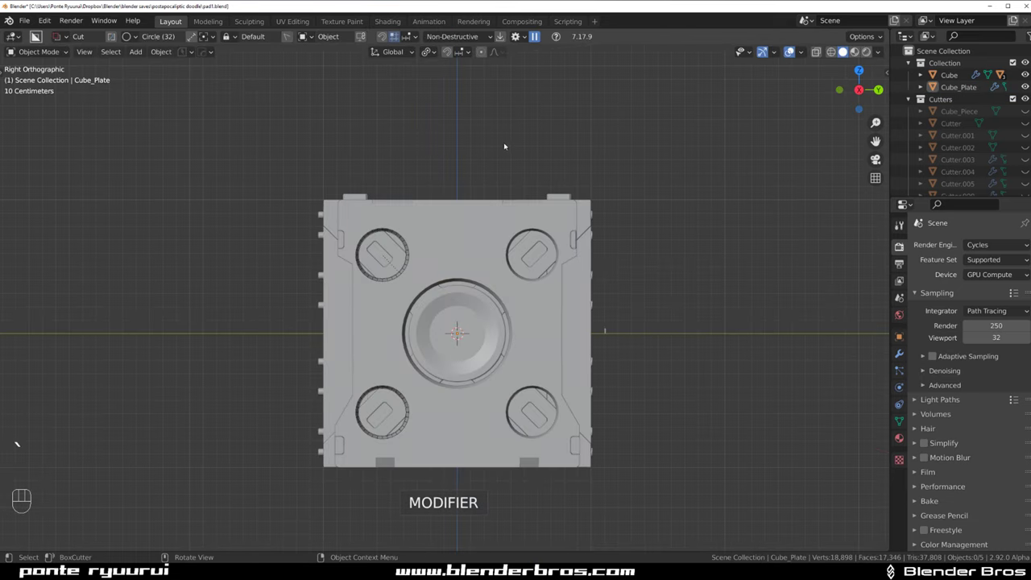
scroll(484, 166, up, 4)
shift+middle_drag(444, 193, 383, 145)
scroll(388, 153, down, 2)
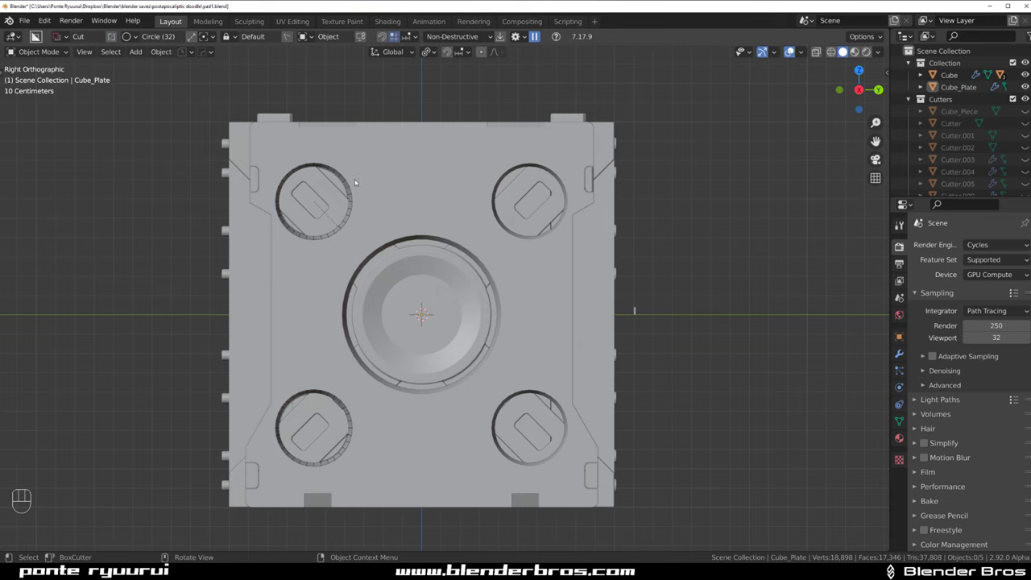
scroll(355, 183, up, 2)
click(310, 149)
key(g)
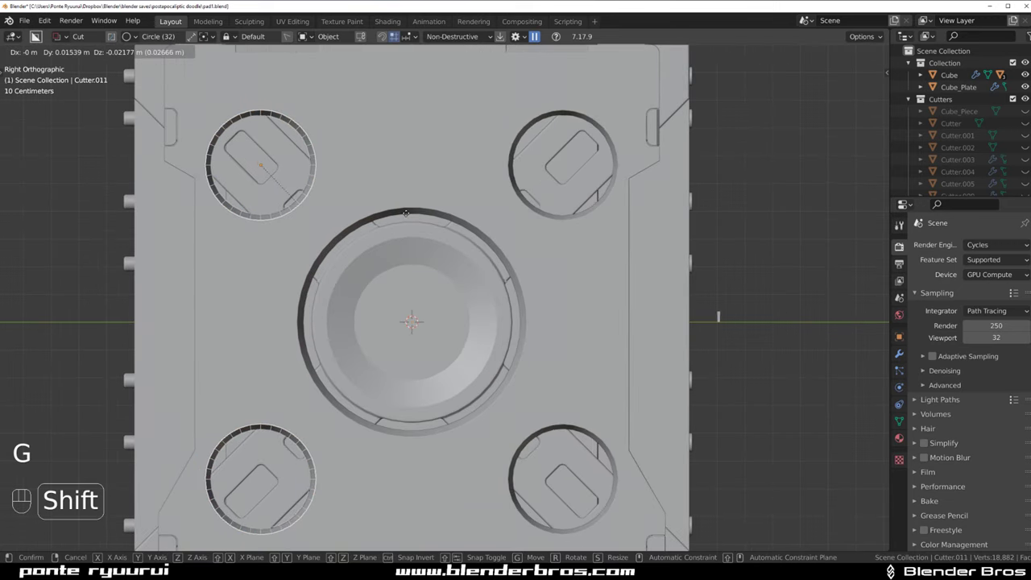
click(579, 371)
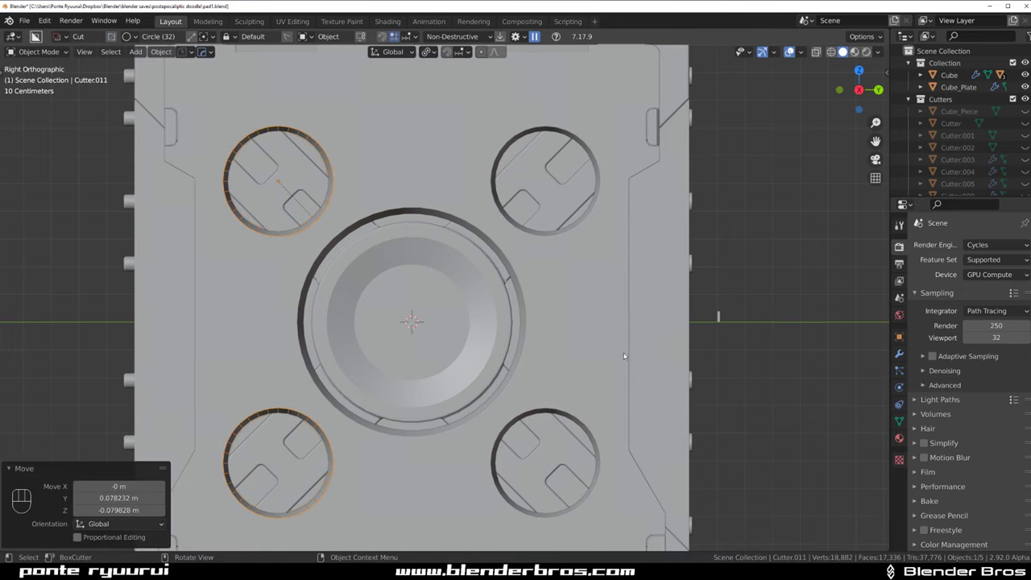
Scale the circular cutter down in Y and Z only, locking the X axis, to make the four holes smaller
key(s)
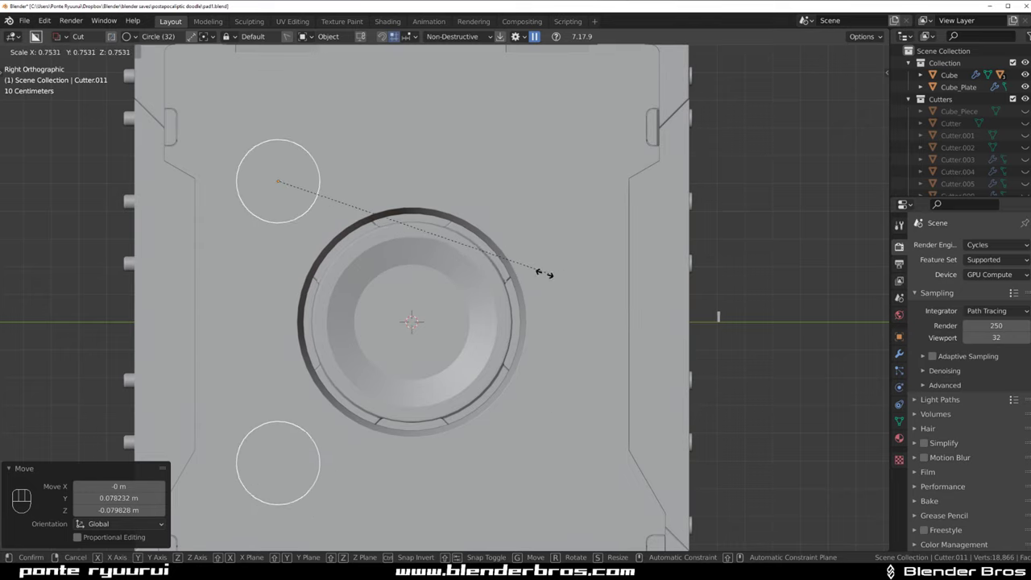
key(shift+x)
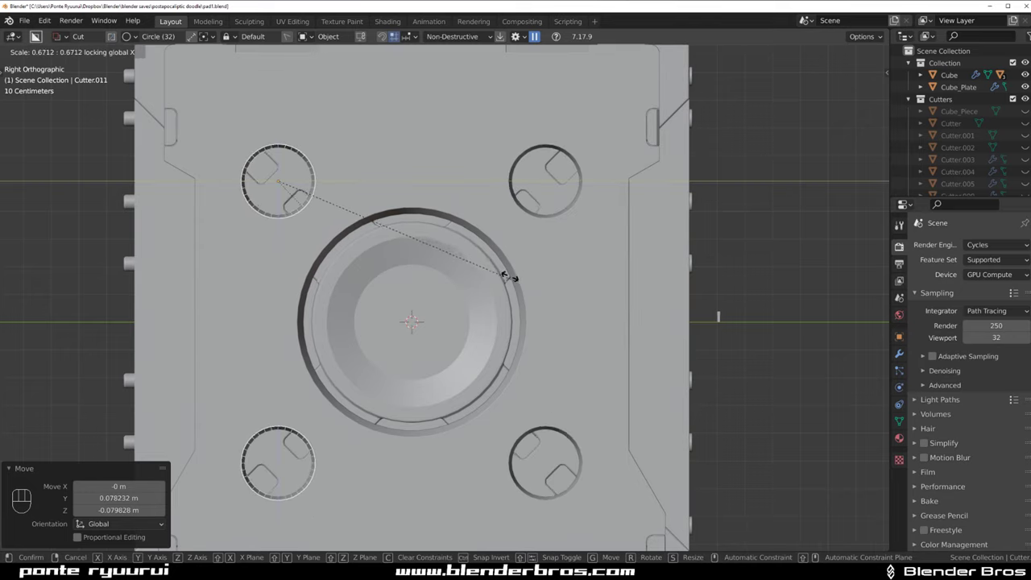
click(474, 256)
key(g)
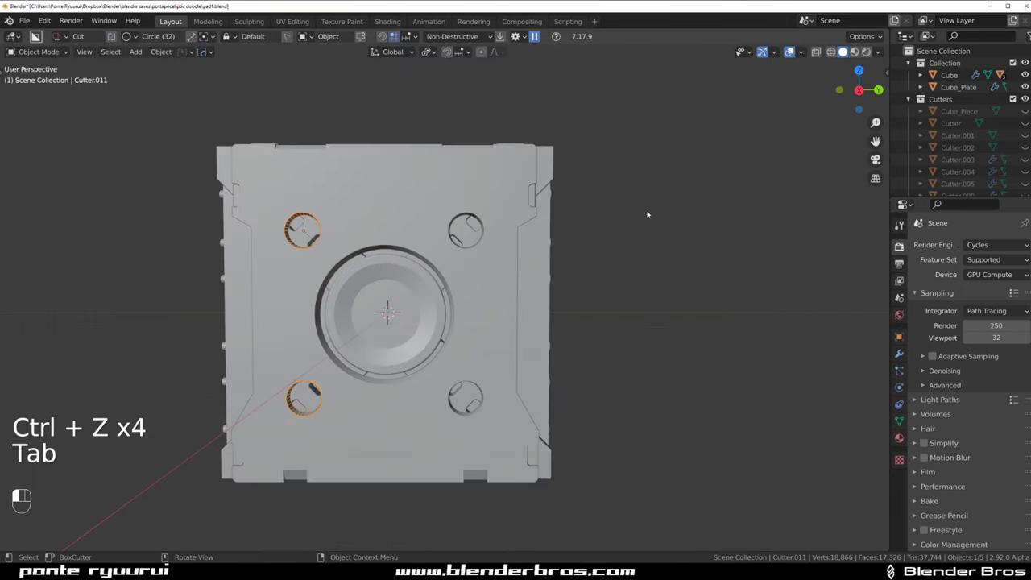
click(648, 215)
In orthographic right view, cut a thin BoxCutter box slot, about 0.323 by 0.019, into Cube_Plate near its upper-left corner
scroll(580, 229, up, 1)
middle_drag(451, 237, 475, 244)
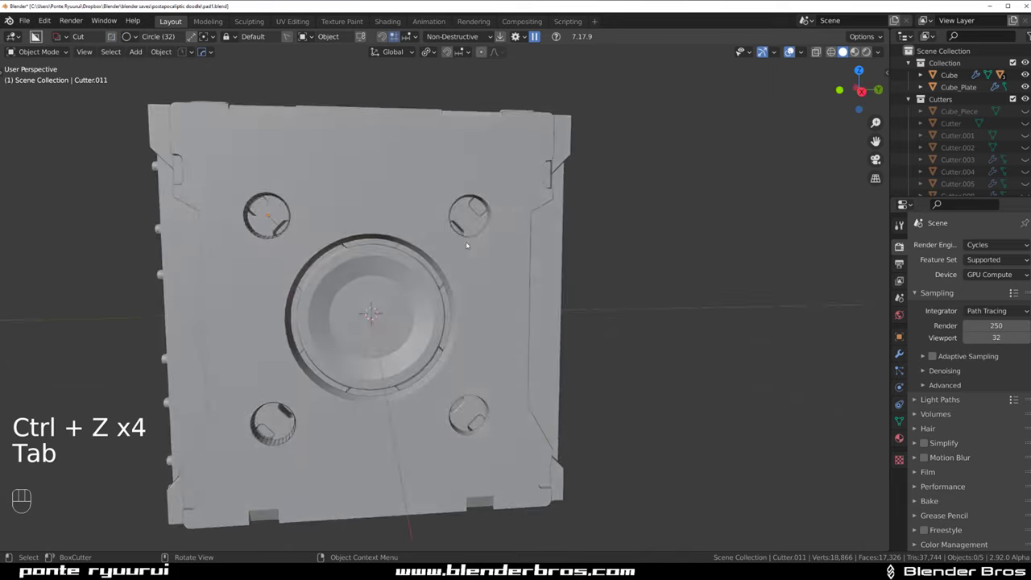
key(grave)
key(KP_5)
shift+middle_drag(327, 211, 362, 265)
scroll(322, 241, up, 2)
key(d)
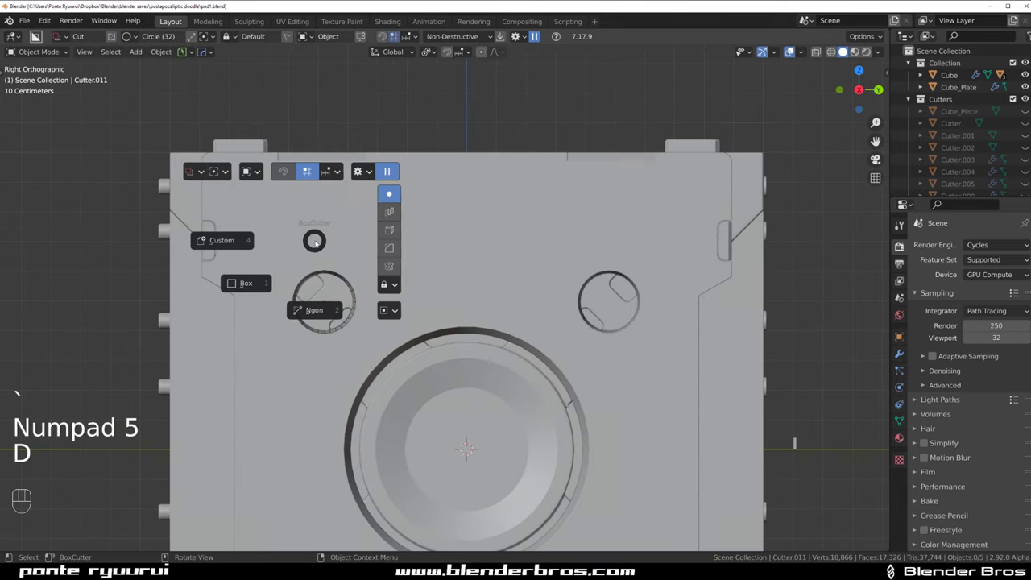
click(264, 284)
click(254, 211)
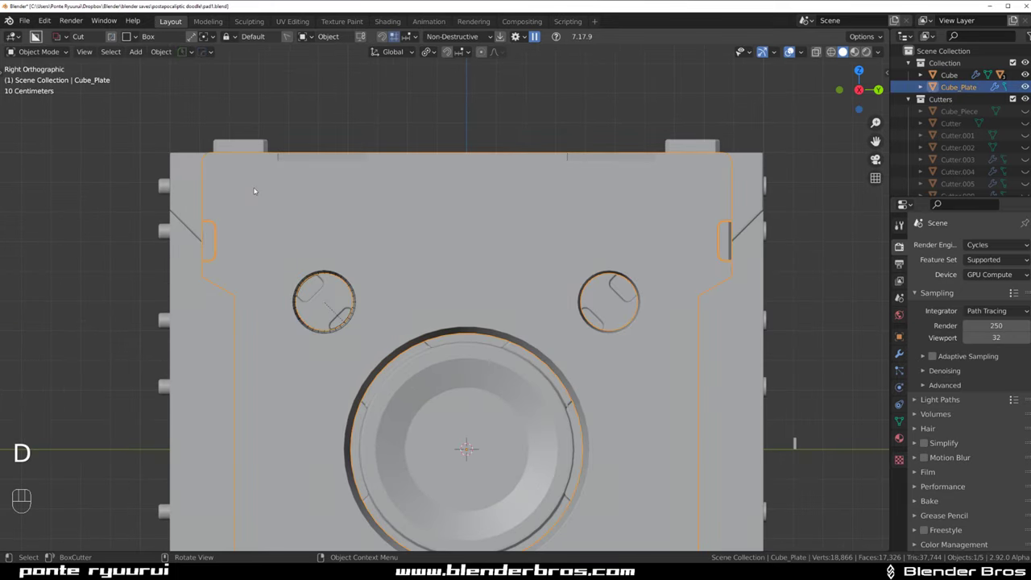
drag(239, 196, 335, 204)
scroll(445, 237, down, 3)
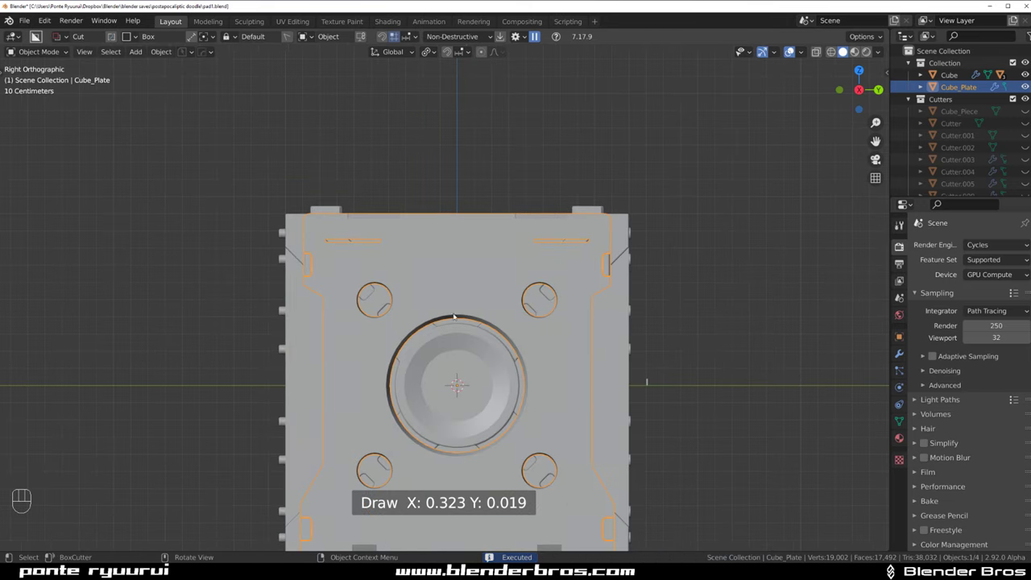
Cut a short, thin box slot into Cube_Plate beside the left notch on its lower edge
shift+middle_drag(445, 237, 454, 144)
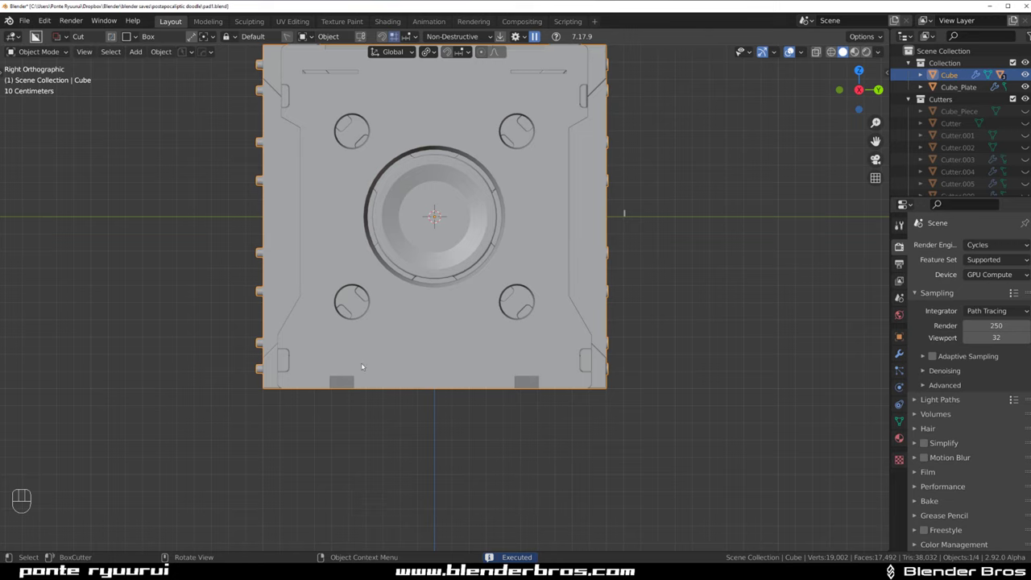
scroll(362, 366, up, 2)
drag(328, 408, 364, 410)
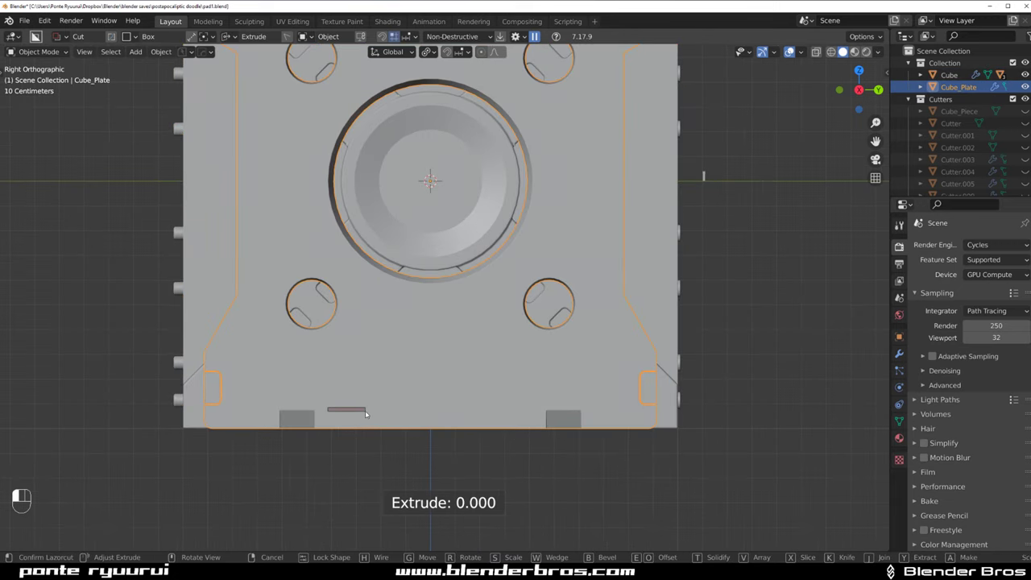
middle_drag(363, 410, 524, 304)
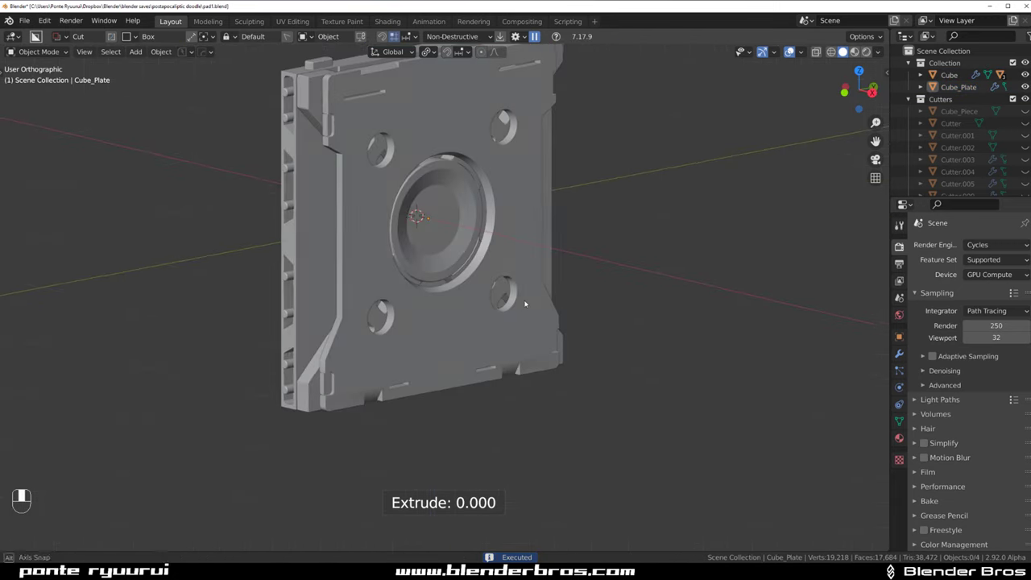
Run a HardOps Csharp on Cube_Plate to apply its booleans, keeping the bevel, mirror and weighted normal modifiers
click(483, 295)
key(q)
ctrl+click(484, 295)
key(KP_5)
scroll(526, 232, down, 1)
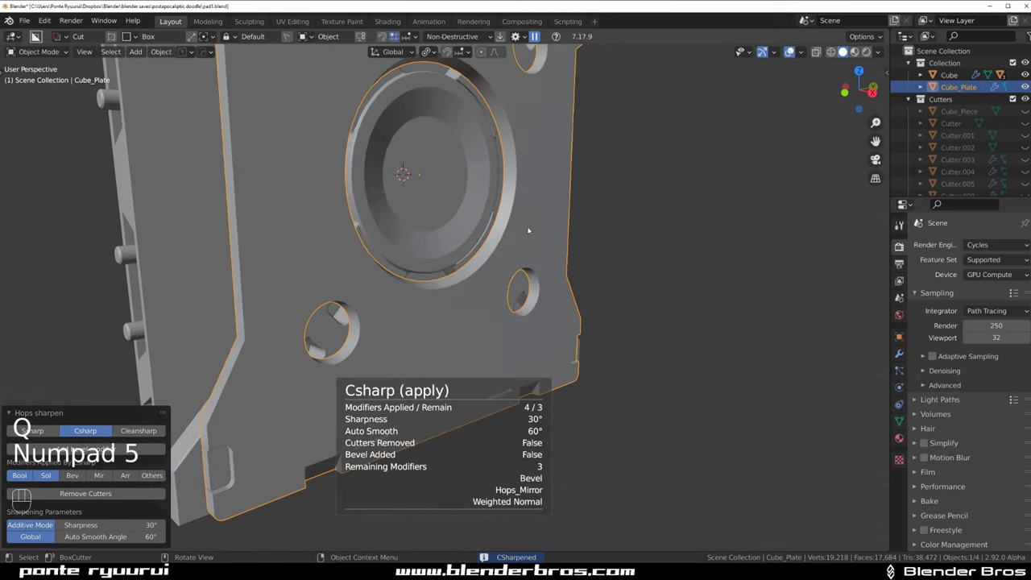
shift+middle_drag(468, 232, 479, 279)
scroll(480, 278, down, 1)
click(695, 225)
Add a Weighted Normal modifier with Keep Sharp to Cube using the HardOps Sharpen operation
middle_drag(577, 215, 589, 246)
click(589, 246)
key(q)
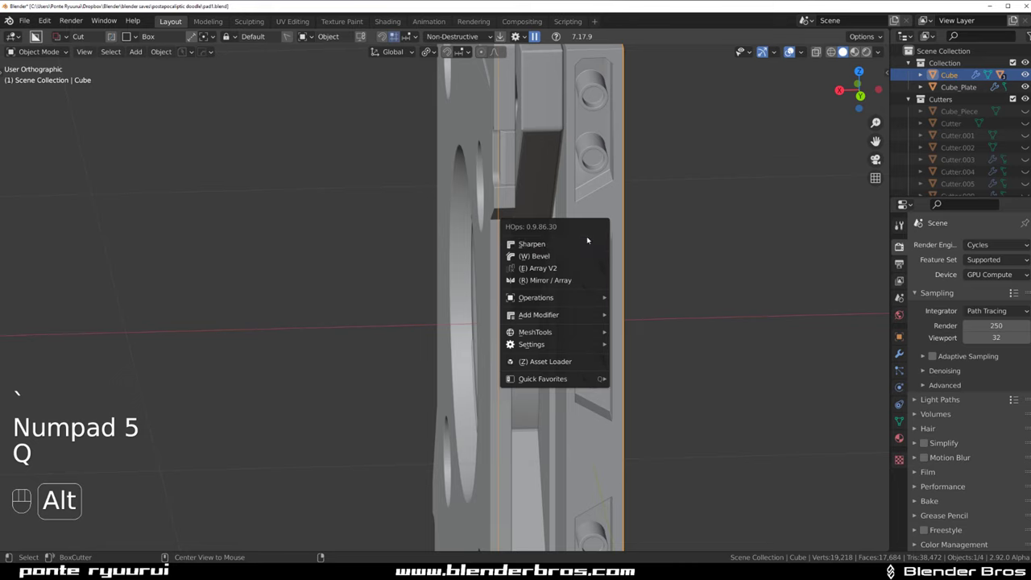
alt+click(567, 241)
scroll(564, 242, up, 6)
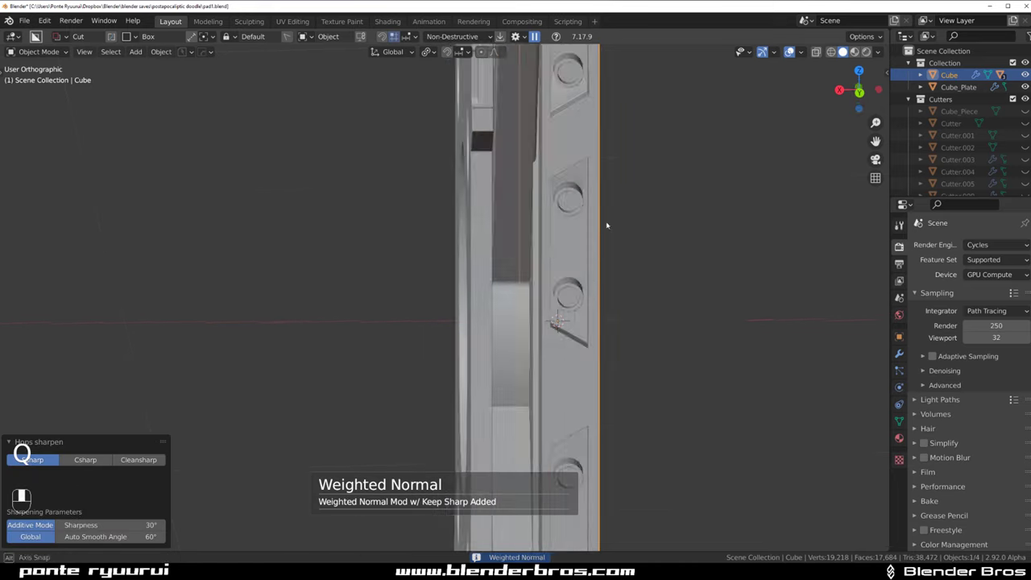
middle_drag(509, 190, 494, 226)
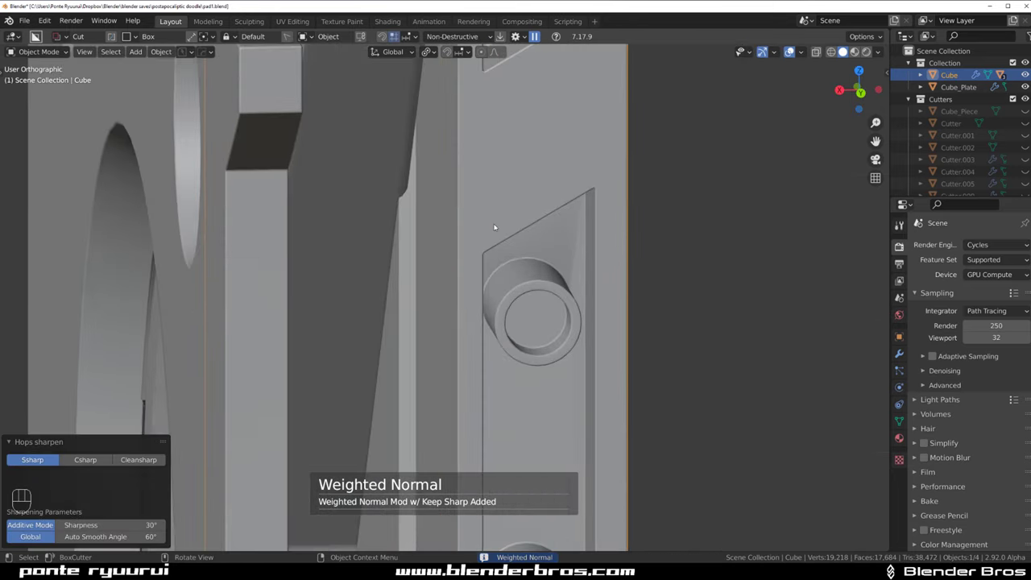
scroll(494, 226, up, 2)
Recalculate Cube's sharp edges with HardOps Resharp at 30° sharpness and 60° auto smooth
key(Tab)
middle_drag(632, 237, 549, 259)
key(Tab)
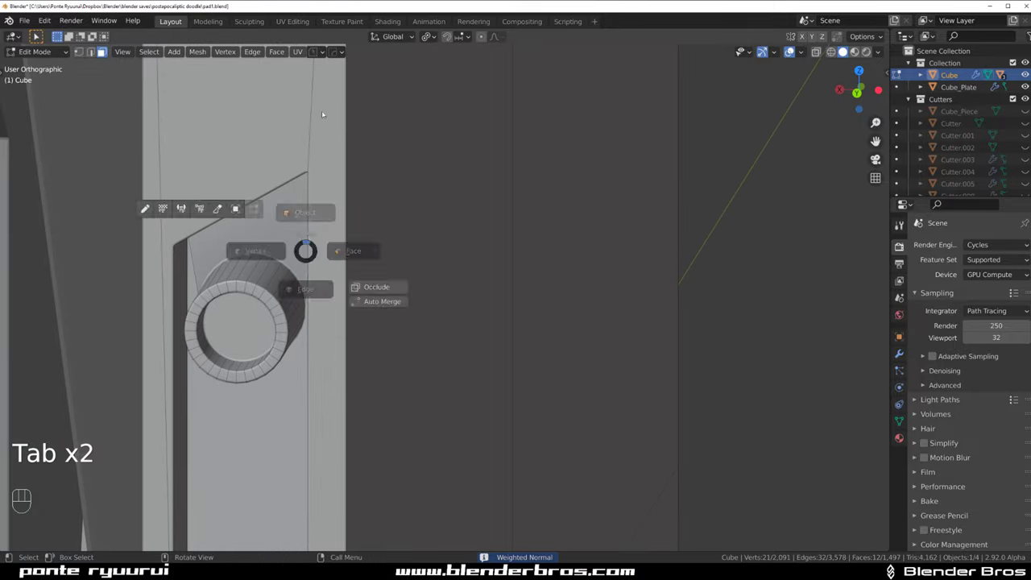
key(q)
ctrl+shift+click(322, 195)
shift+middle_drag(322, 193, 484, 329)
scroll(485, 329, up, 3)
In Edit Mode, select the three floor faces of Cube's side recess around the two studs and flatten them by scaling Y to 0
key(Tab)
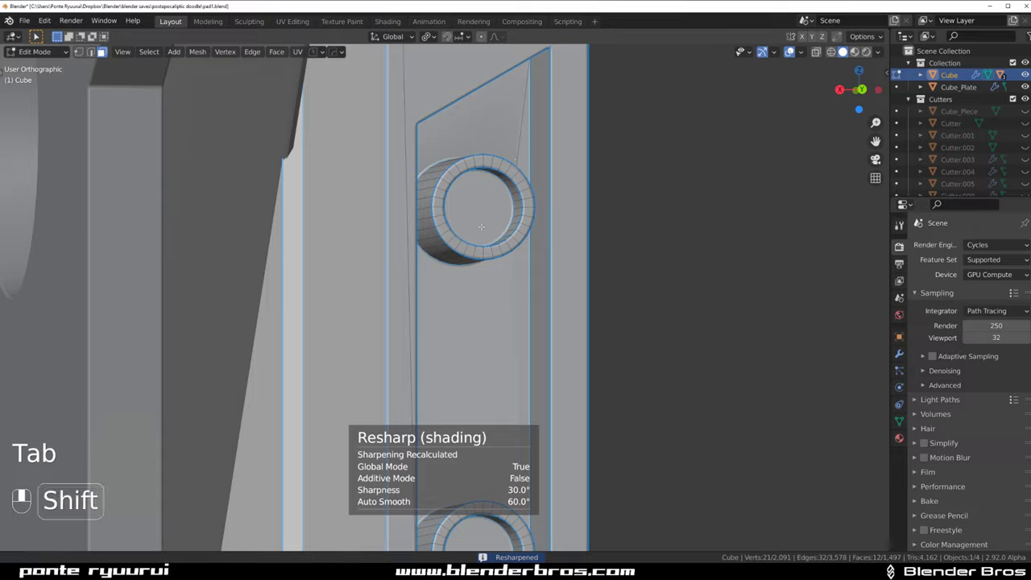
click(452, 241)
shift+middle_drag(511, 127, 455, 236)
scroll(454, 237, down, 4)
shift+click(436, 387)
shift+middle_drag(437, 390, 395, 157)
middle_drag(471, 198, 393, 364)
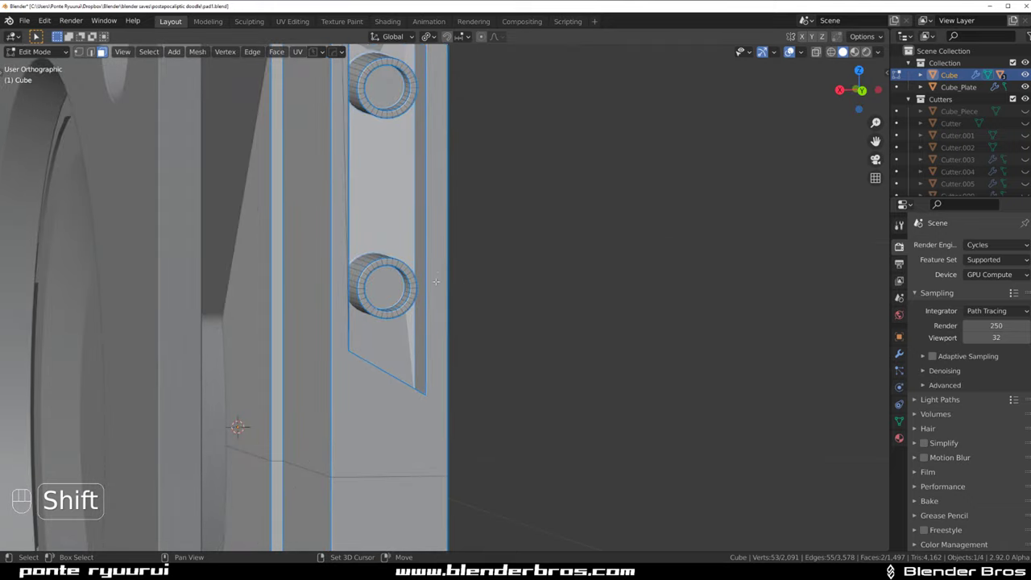
shift+click(382, 337)
shift+click(409, 207)
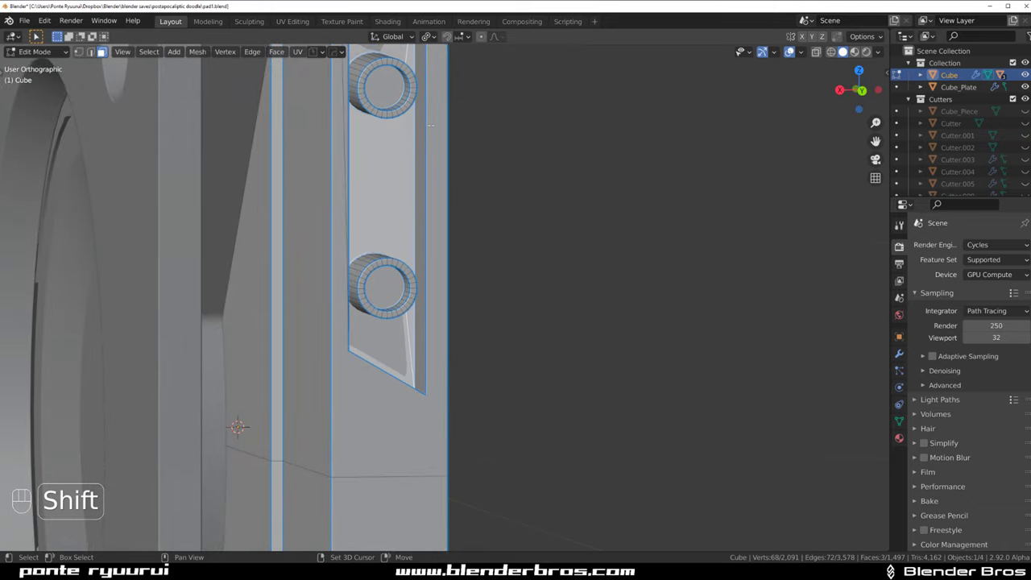
shift+middle_drag(409, 207, 399, 339)
key(s)
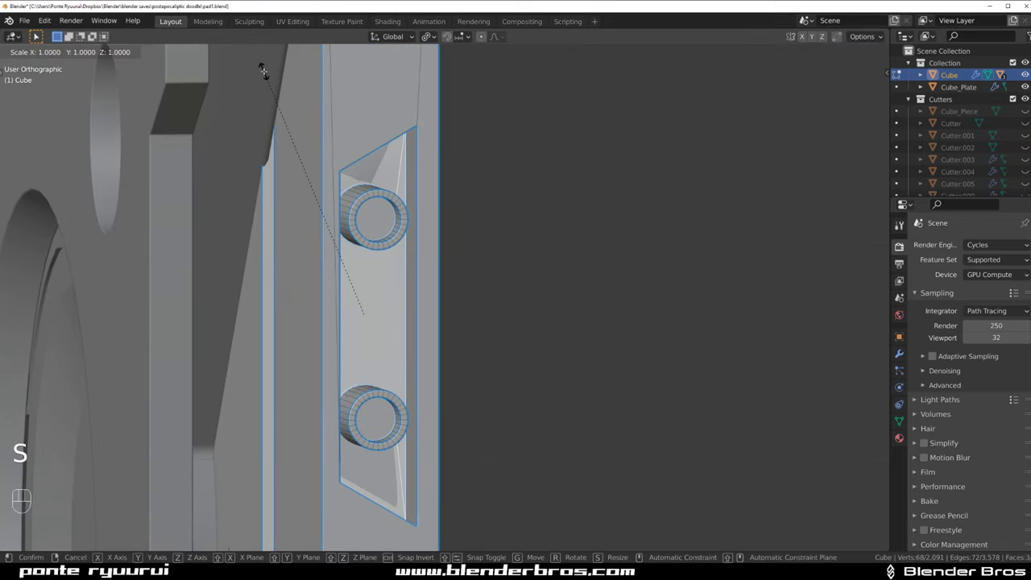
key(y)
key(0)
key(Return)
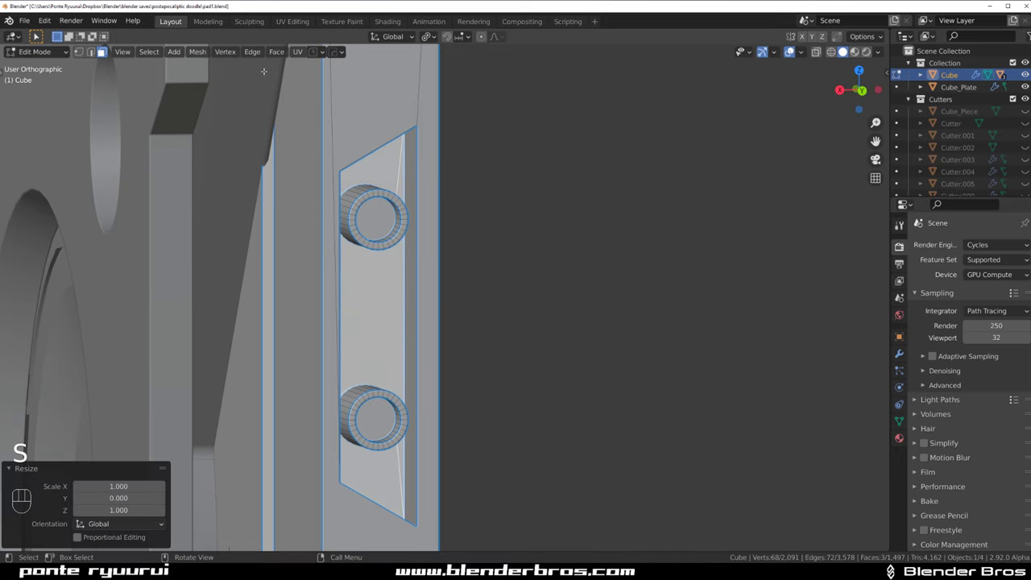
Select the floor faces of Cube's uppermost side recess around its two studs and flatten them by scaling Y to 0
scroll(263, 71, down, 5)
shift+middle_drag(264, 71, 303, 179)
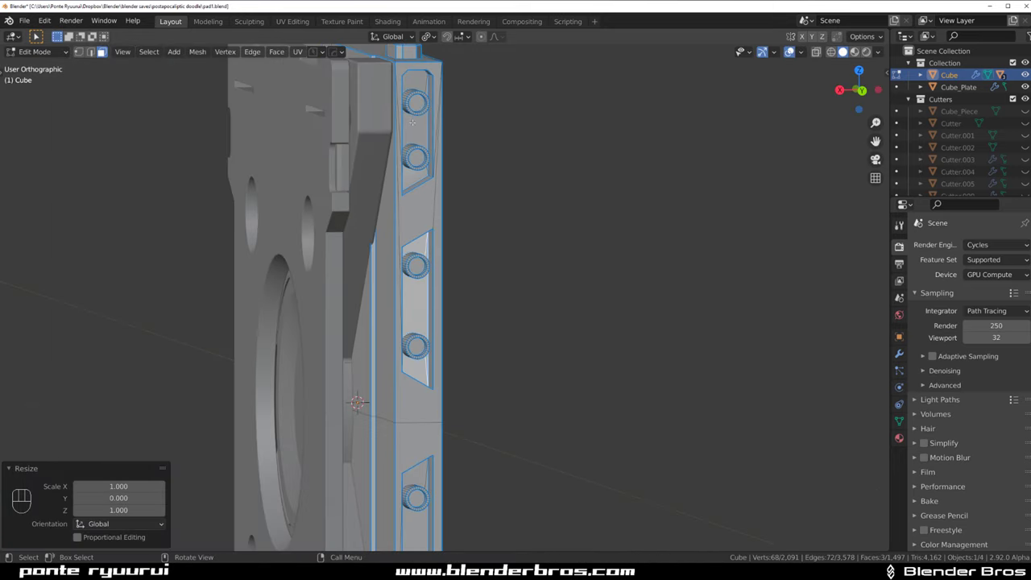
click(413, 91)
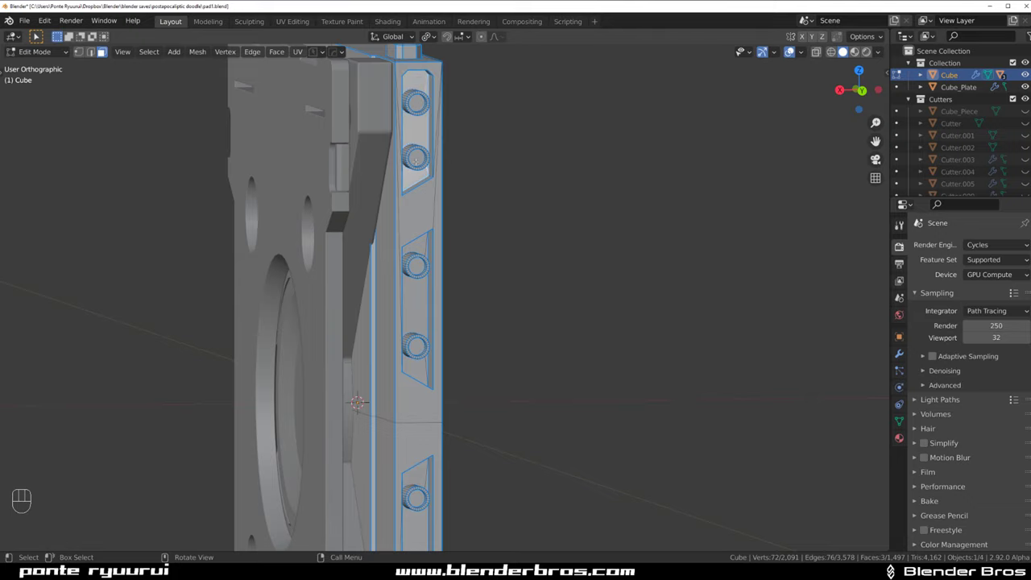
key(s)
key(y)
key(Return)
Select the floor faces of Cube's two lower side recesses, flatten them by scaling Y to 0, and return to Object Mode
scroll(436, 210, down, 3)
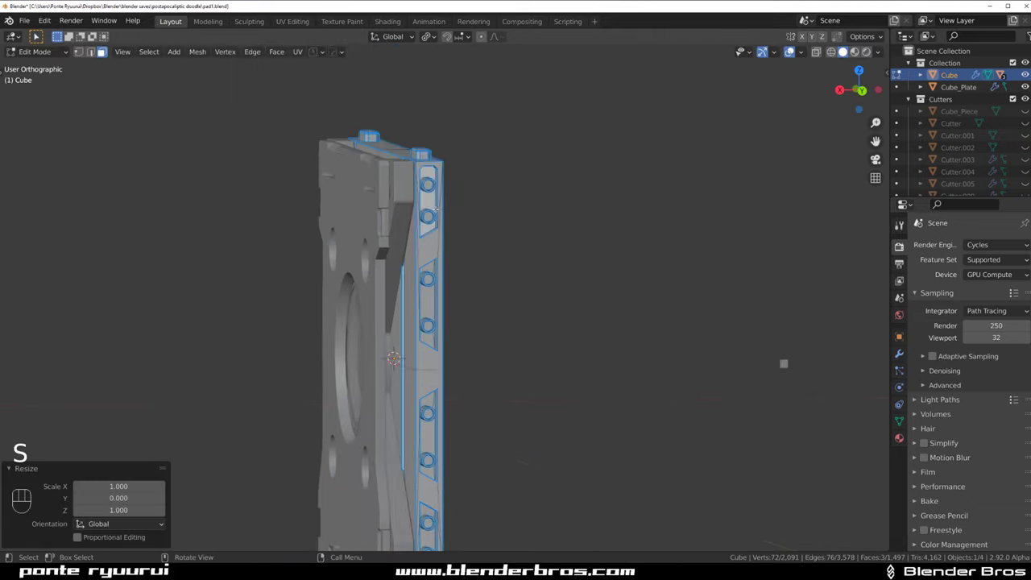
shift+middle_drag(455, 405, 456, 249)
scroll(456, 249, up, 5)
click(410, 165)
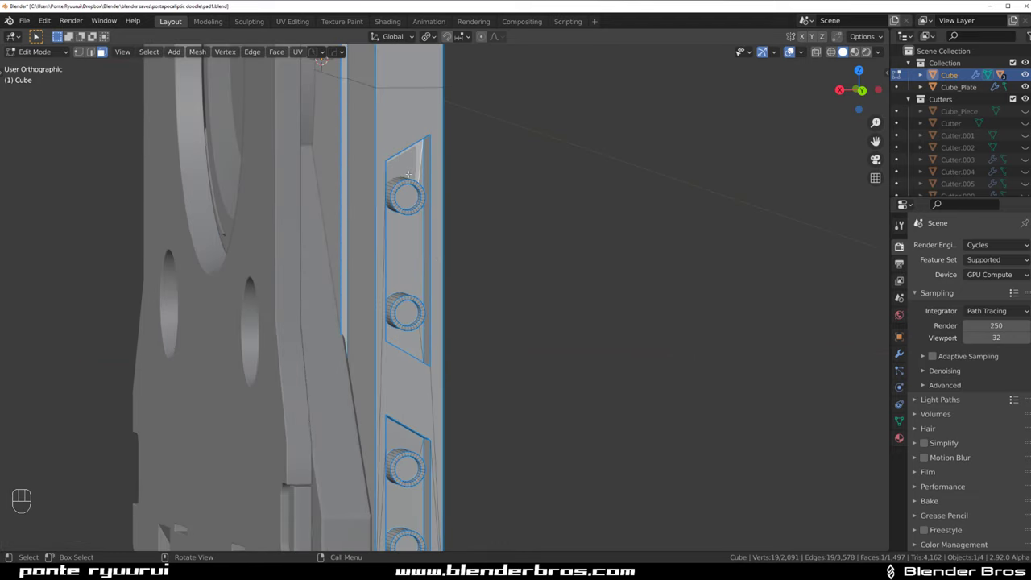
shift+click(410, 245)
shift+middle_drag(448, 337, 387, 280)
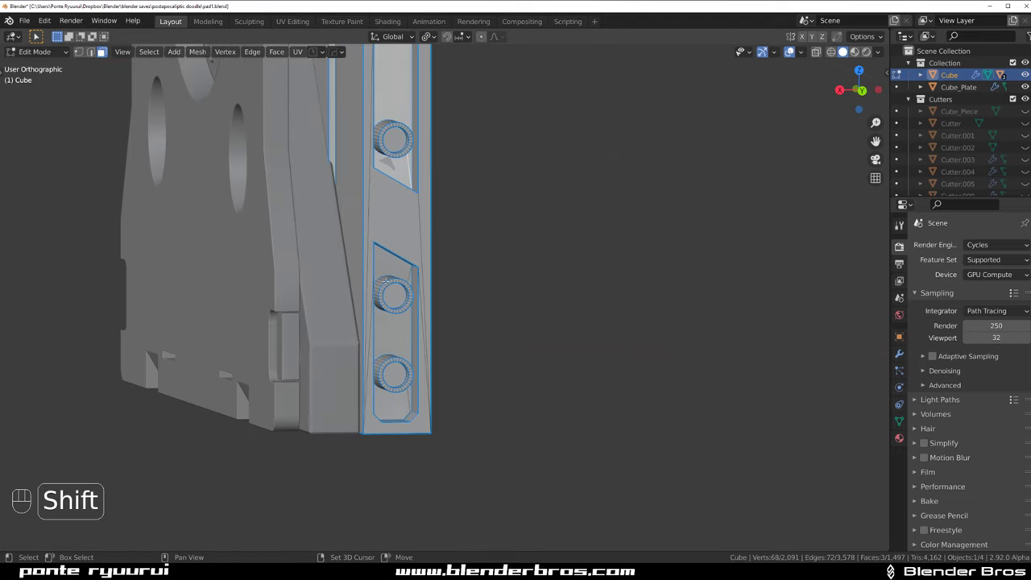
shift+click(383, 421)
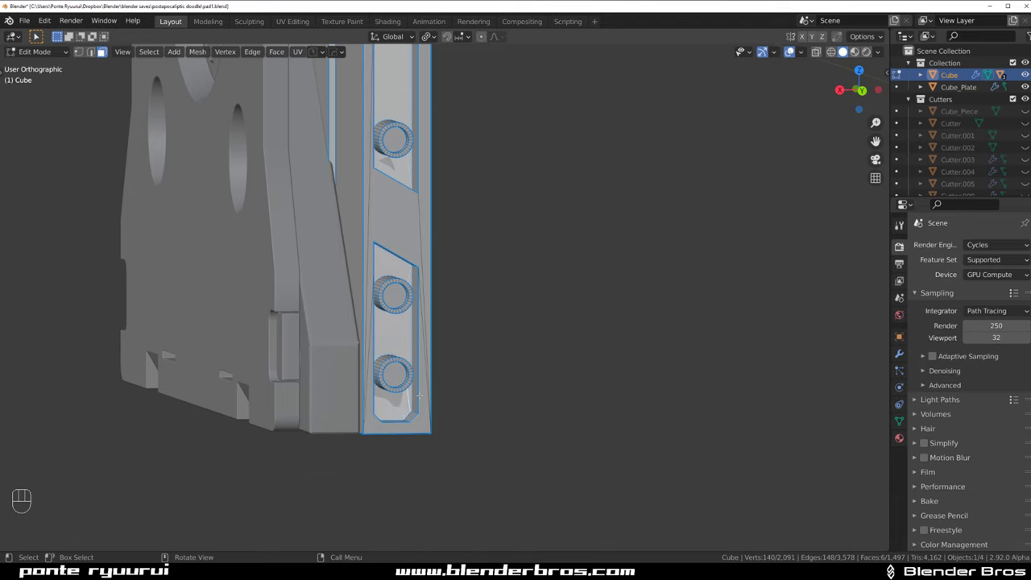
key(s)
key(y)
key(0)
key(Return)
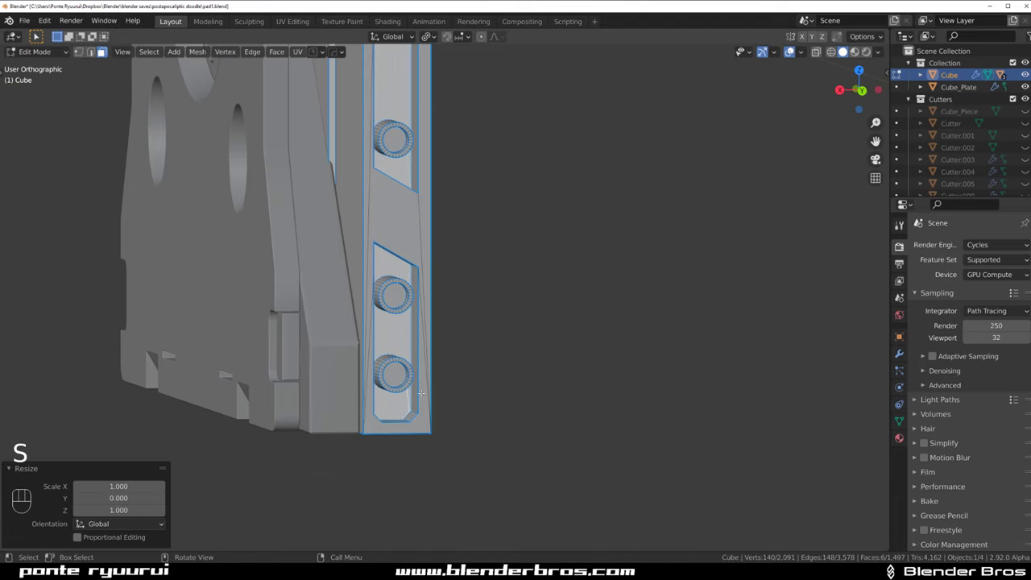
key(Tab)
Examine the recesses and studs on both sides of the panel and the shading of its front face
scroll(415, 133, down, 5)
scroll(455, 137, down, 2)
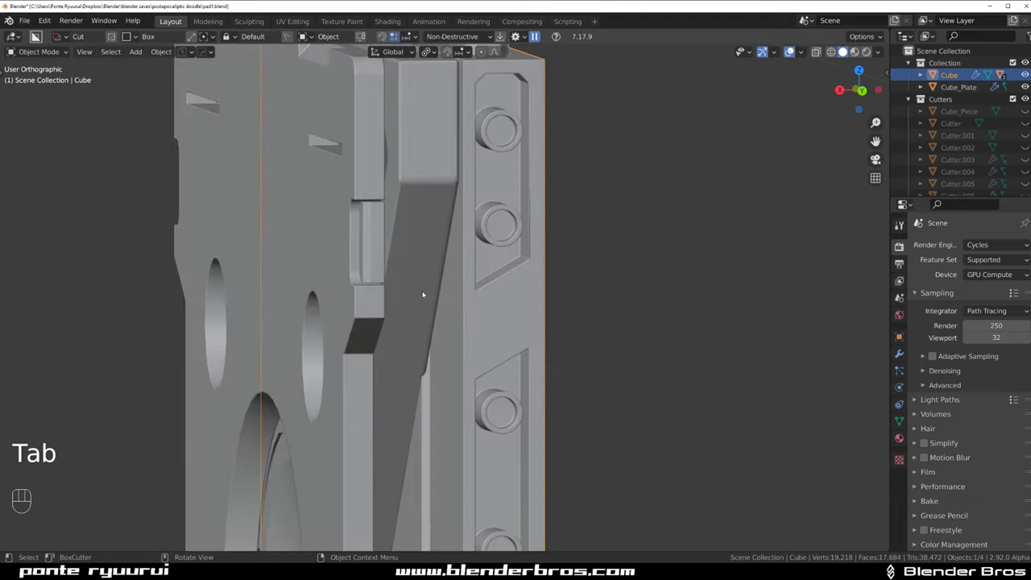
scroll(422, 295, down, 4)
middle_drag(292, 263, 543, 269)
scroll(521, 227, up, 4)
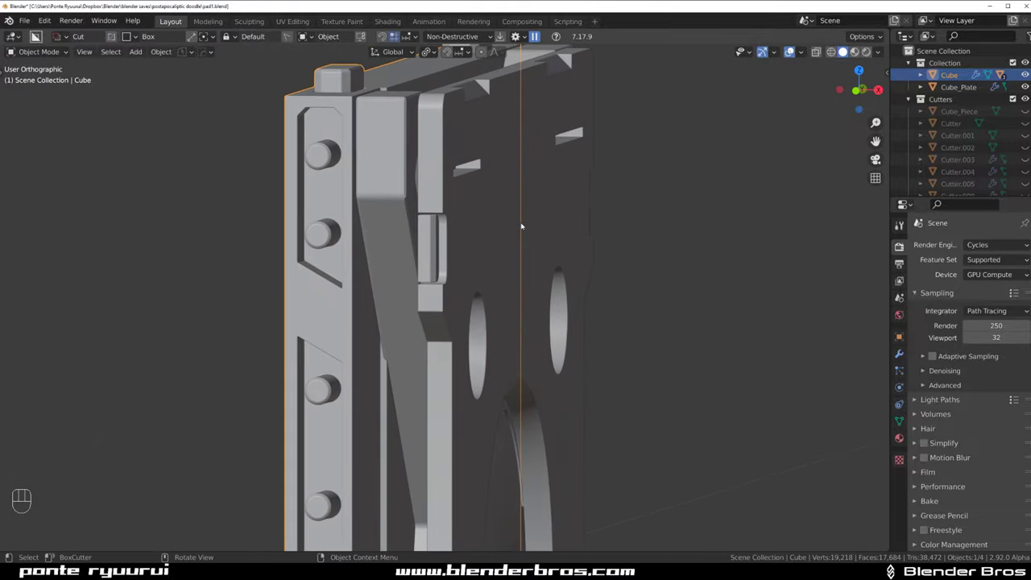
middle_drag(566, 196, 446, 179)
scroll(464, 193, down, 6)
shift+middle_drag(538, 331, 513, 176)
shift+middle_drag(245, 137, 271, 177)
Save an incremental copy of the file as pad2 with HardOps PowerSave
click(207, 52)
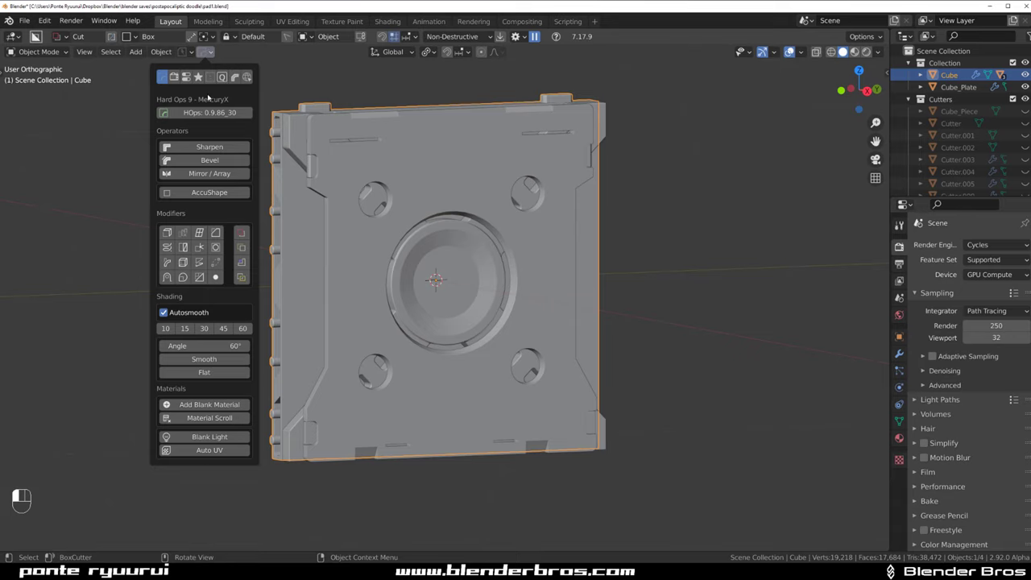
click(185, 51)
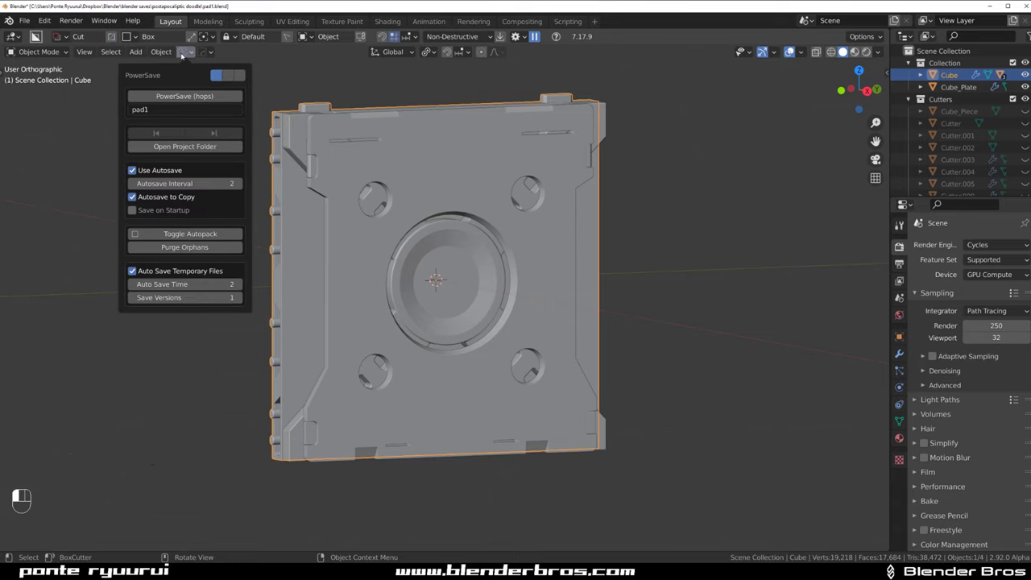
click(191, 97)
Examine the panel's front face in perspective, in right orthographic view and from an angled view
scroll(528, 294, up, 2)
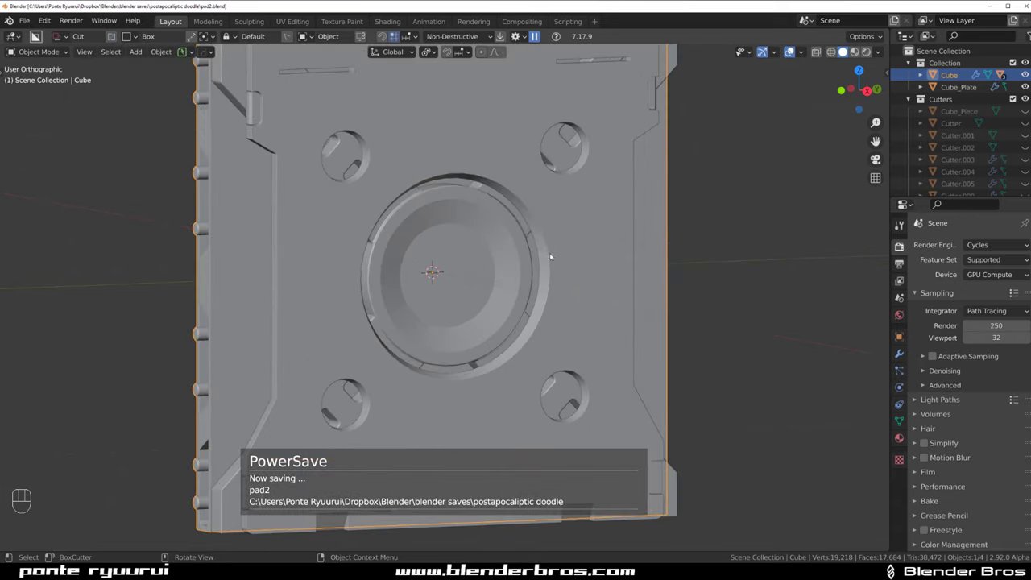
key(KP_5)
scroll(516, 282, down, 2)
shift+middle_drag(518, 269, 476, 265)
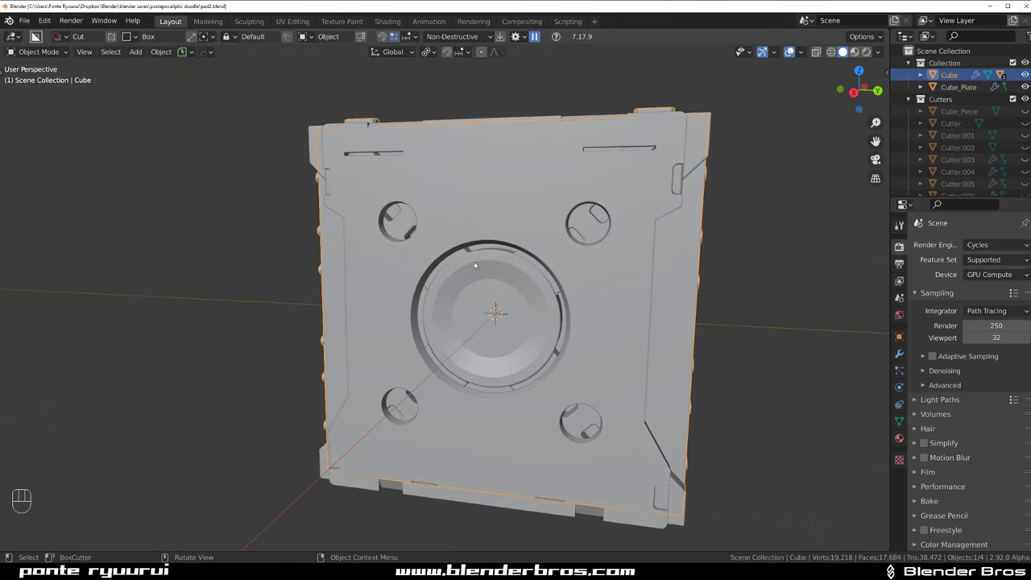
key(grave)
click(566, 296)
key(KP_5)
shift+middle_drag(339, 289, 364, 290)
scroll(364, 290, up, 3)
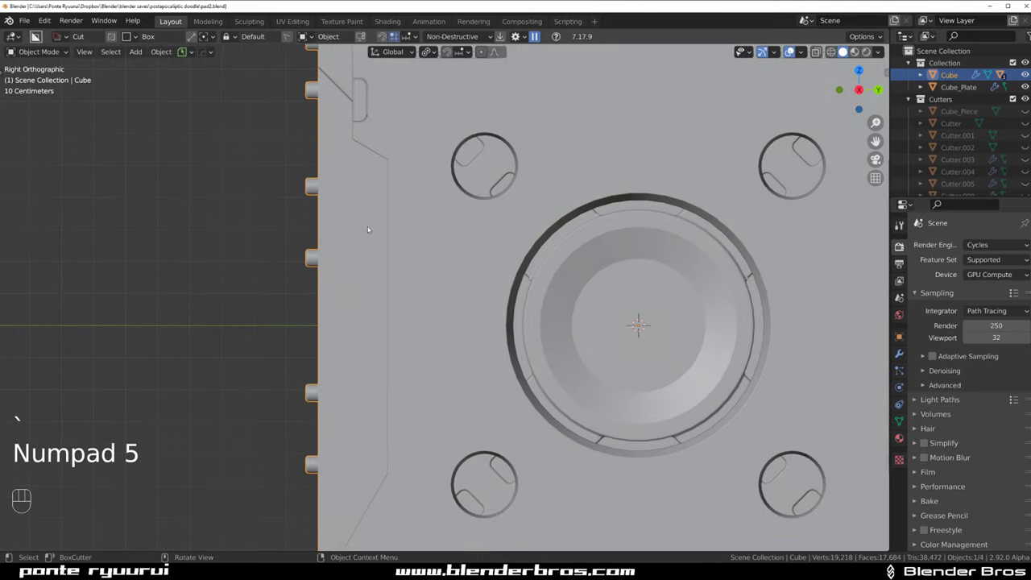
scroll(377, 304, down, 2)
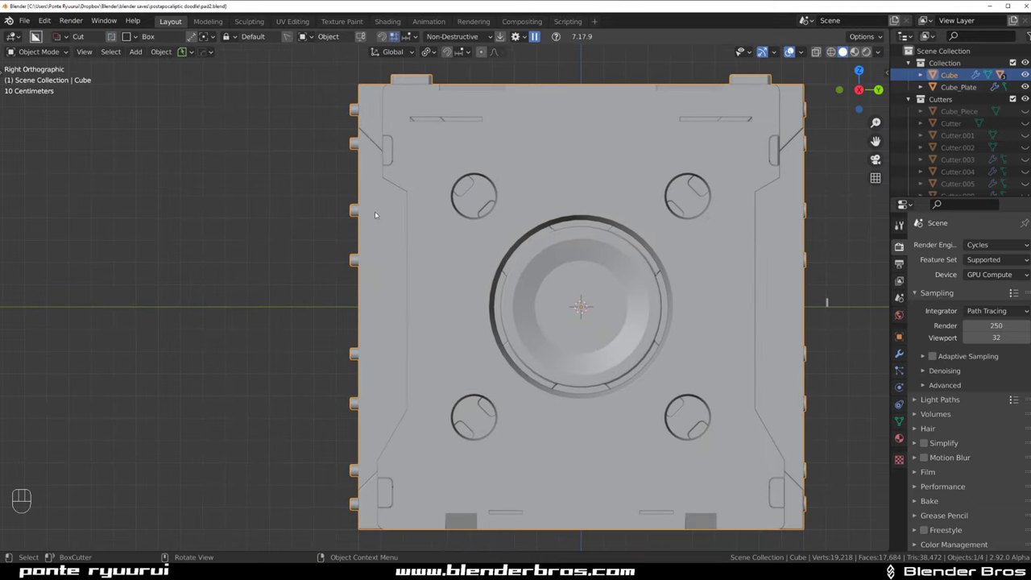
middle_drag(400, 222, 440, 291)
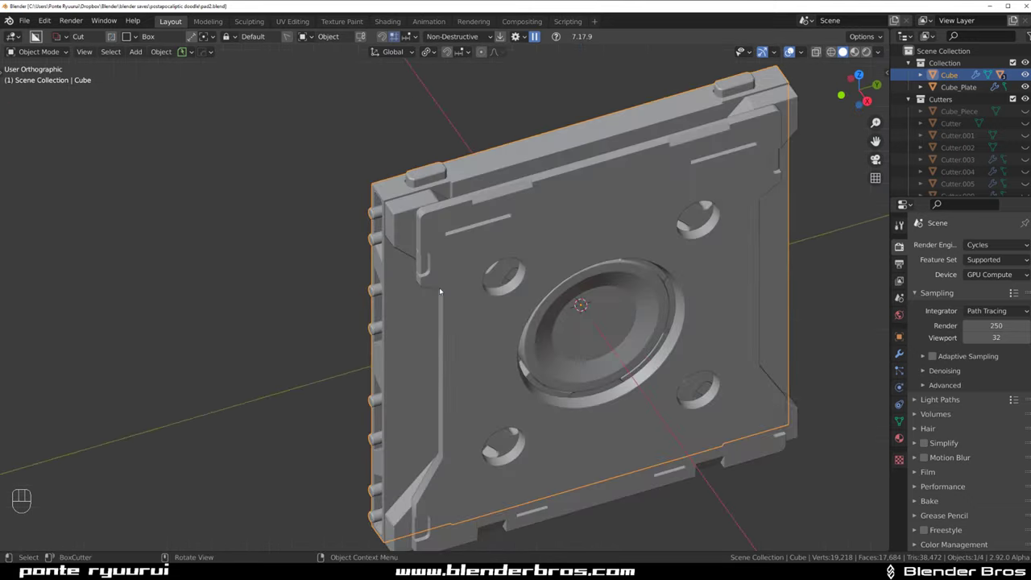
Make Cube the active selection and align the view to the right orthographic side with the whole panel framed
click(401, 202)
click(403, 190)
key(grave)
click(494, 218)
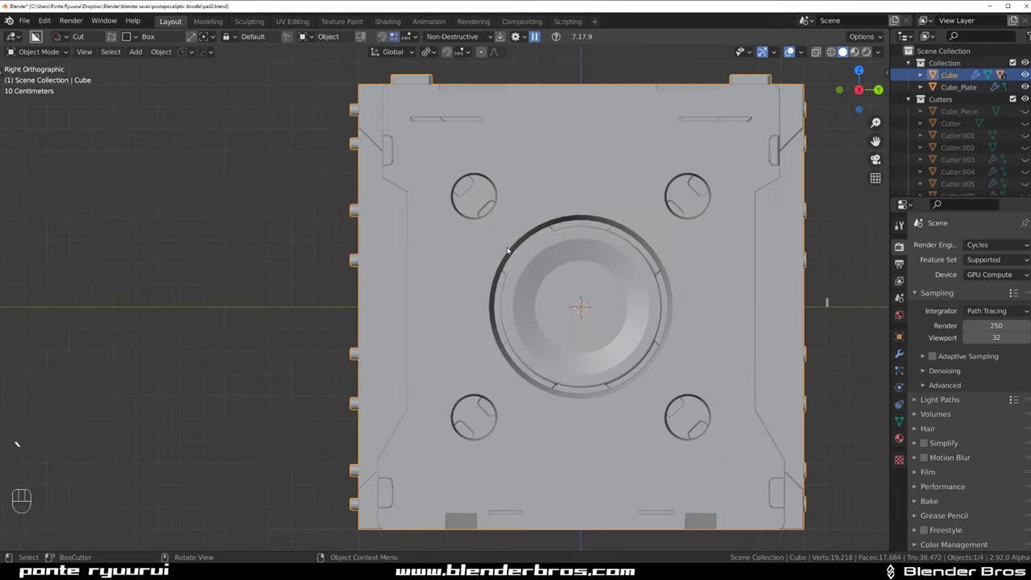
scroll(382, 208, down, 3)
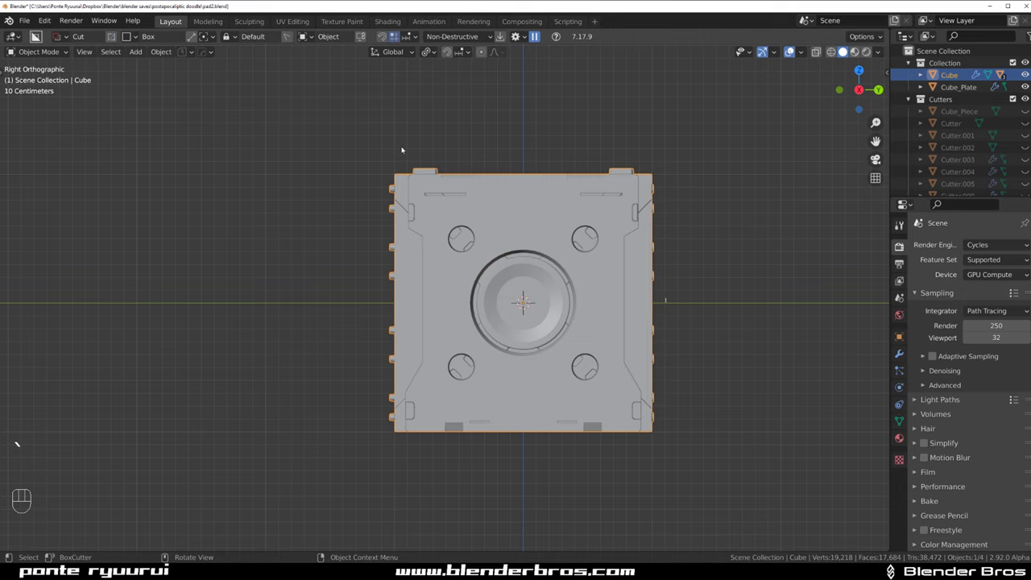
drag(410, 158, 410, 406)
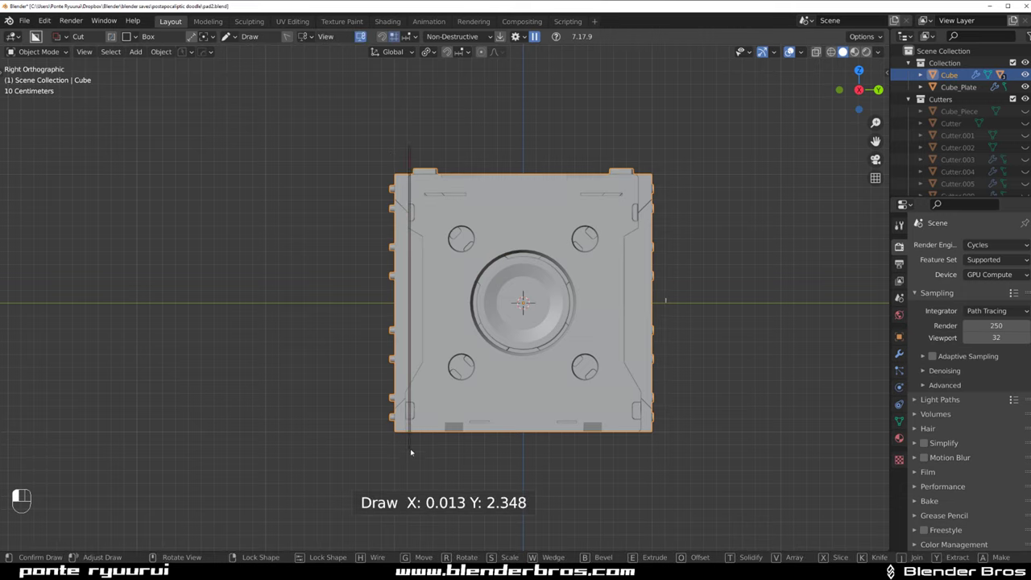
drag(410, 453, 535, 462)
key(t)
click(516, 417)
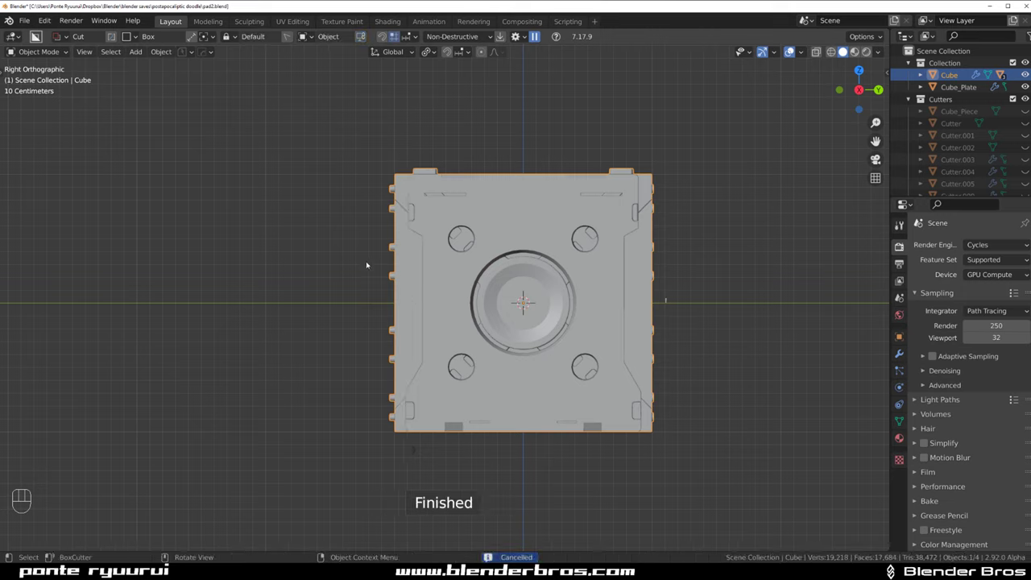
key(d)
key(d)
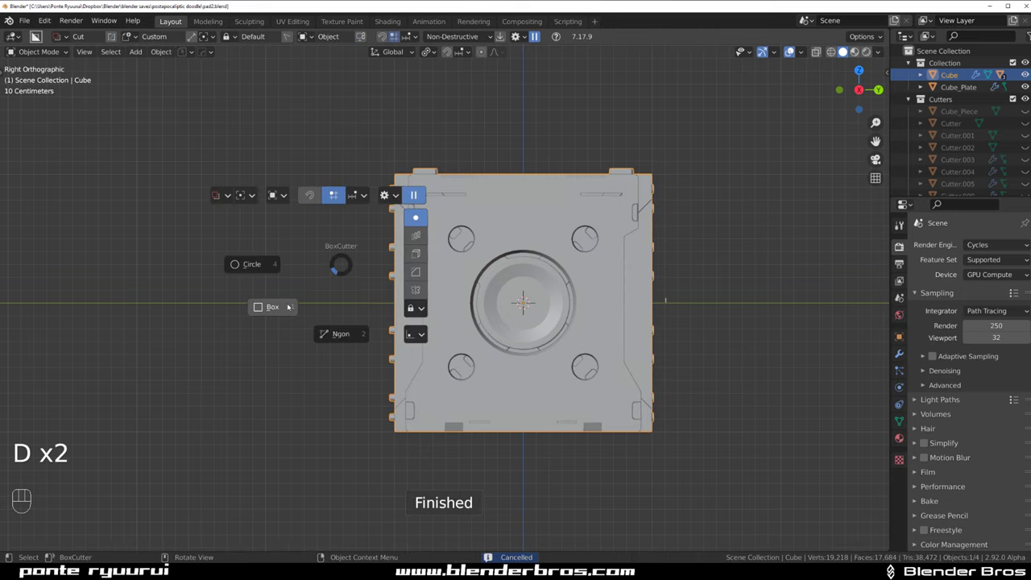
click(288, 307)
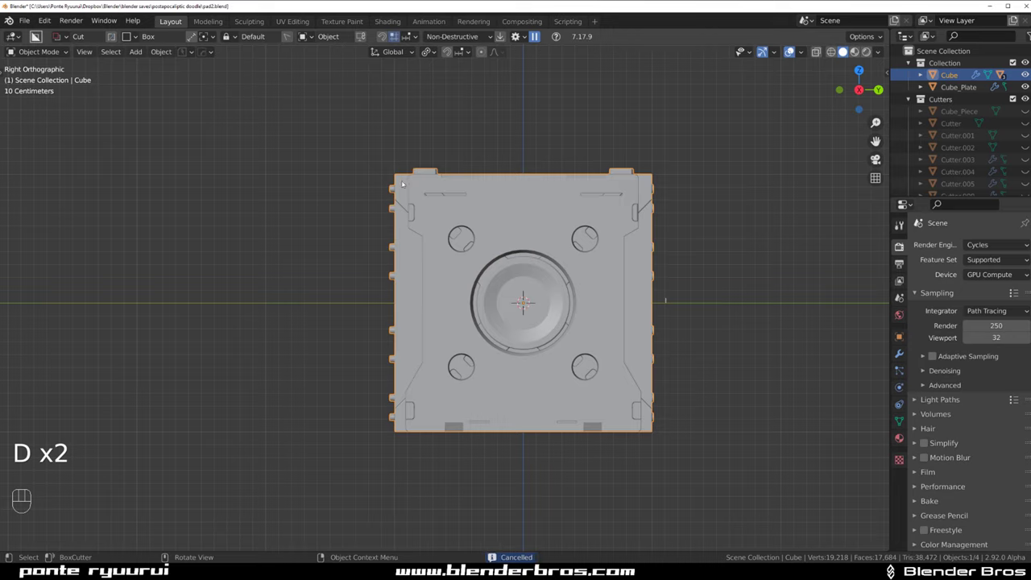
drag(410, 165, 418, 391)
drag(418, 434, 418, 437)
right_click(418, 438)
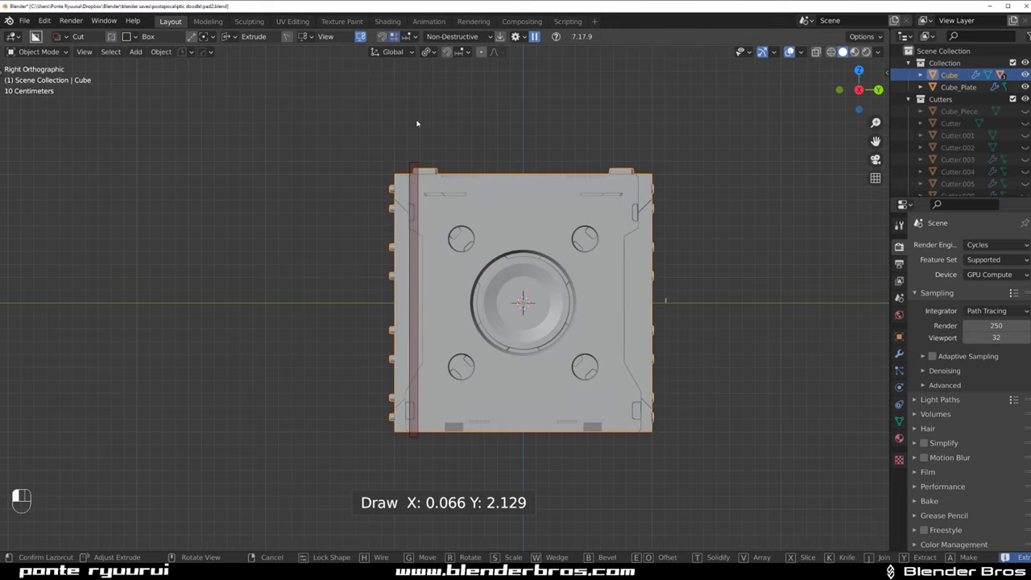
Cut a narrow full-height vertical box near Cube's -Y edge with BoxCutter, extruding about 2.337 and keeping the cutter live
drag(404, 162, 419, 450)
scroll(448, 480, down, 1)
middle_drag(448, 481, 473, 495)
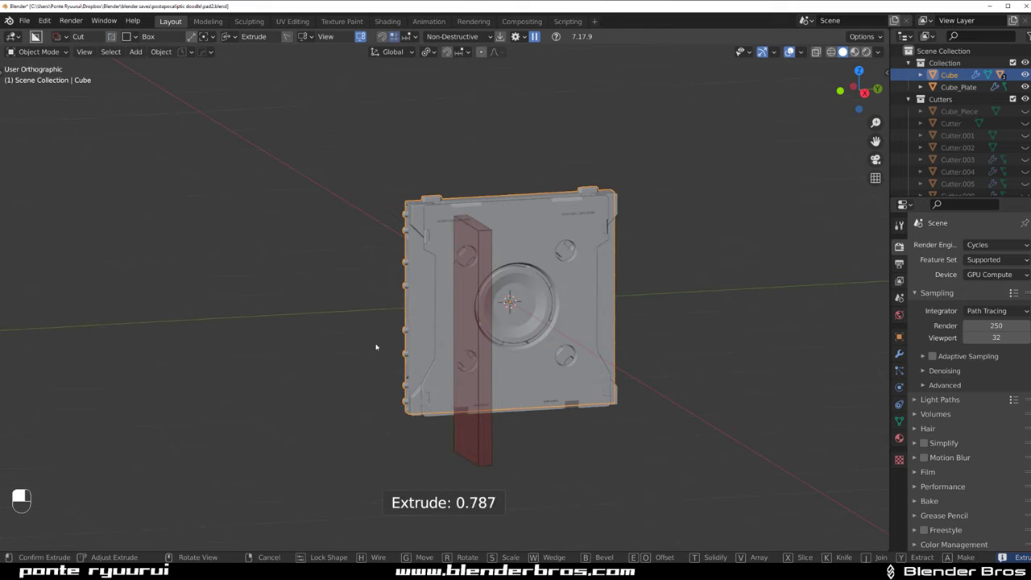
key(shift)
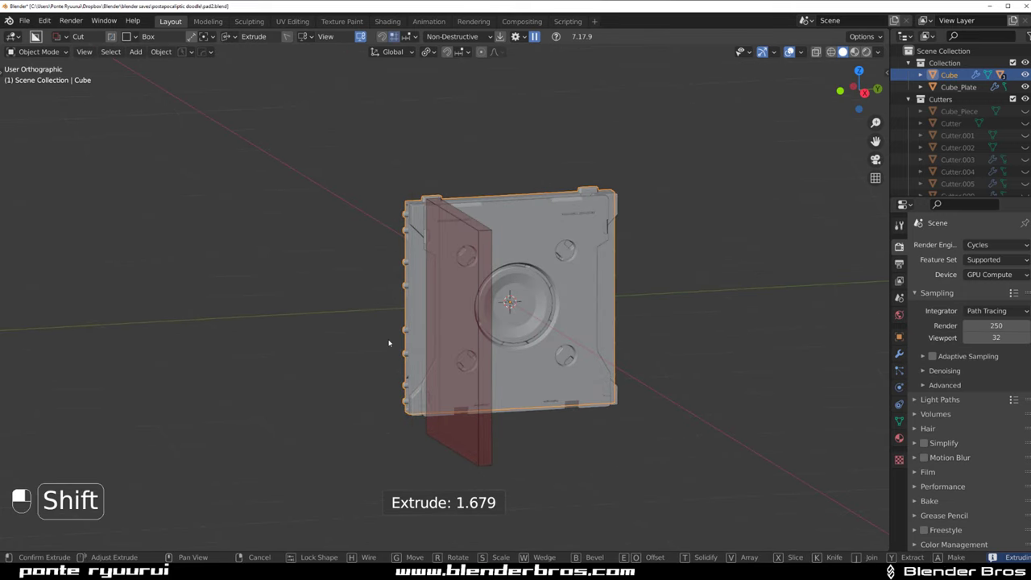
shift+click(387, 343)
In top view, move the box cutter 0.34049 m along global X so it cuts only partway into Cube
key(grave)
scroll(460, 134, up, 5)
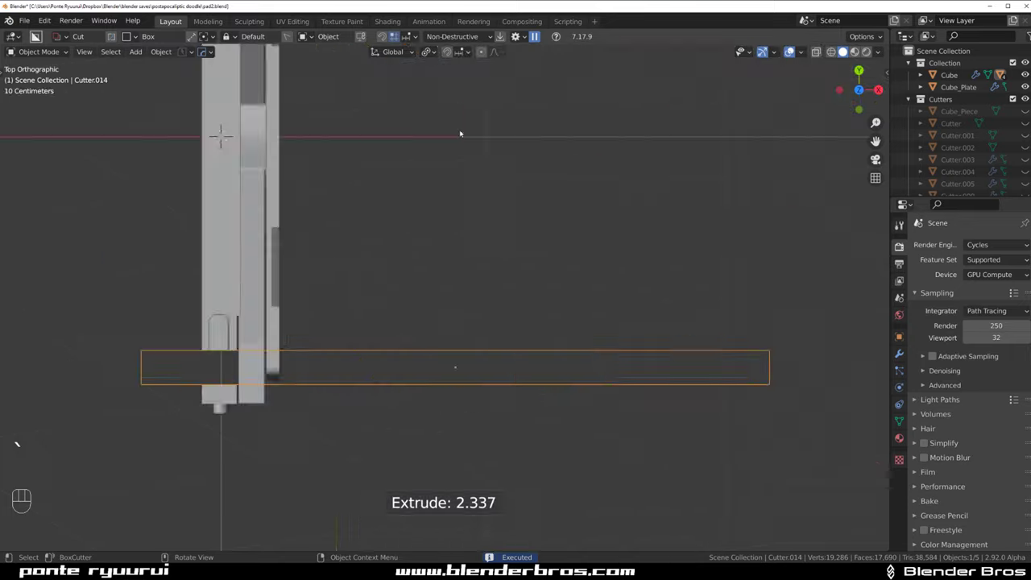
scroll(451, 161, down, 4)
shift+middle_drag(436, 246, 489, 262)
scroll(501, 286, up, 5)
key(g)
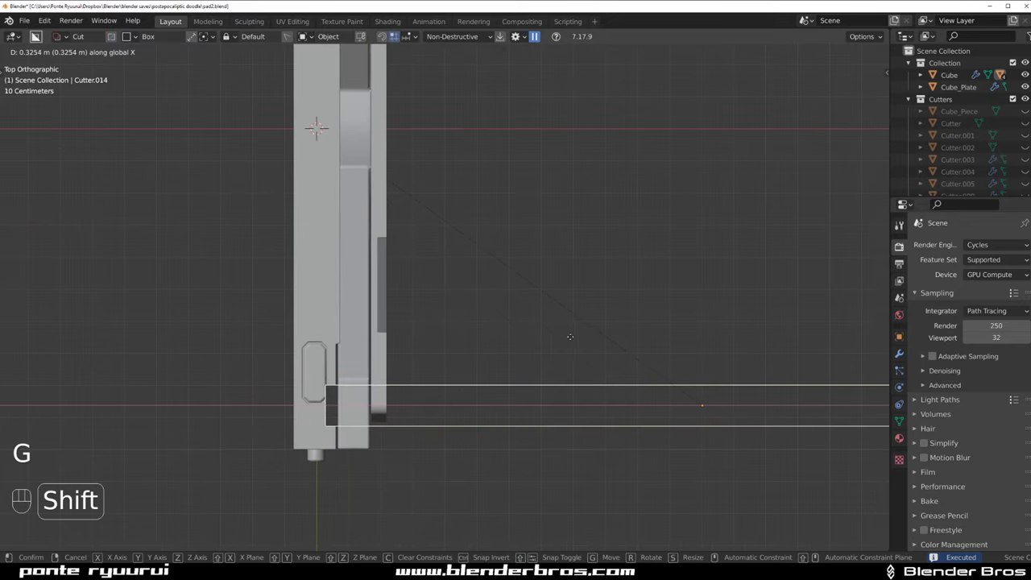
click(616, 336)
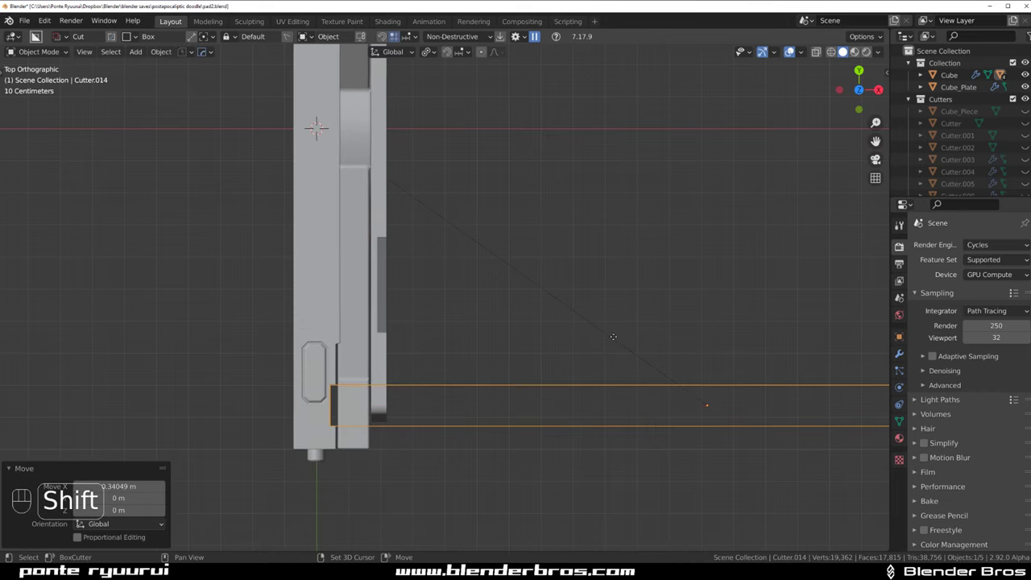
Mirror the vertical box cutter across Cube along Y as a modifier with the HardOps Mirror operation
middle_drag(614, 337, 402, 411)
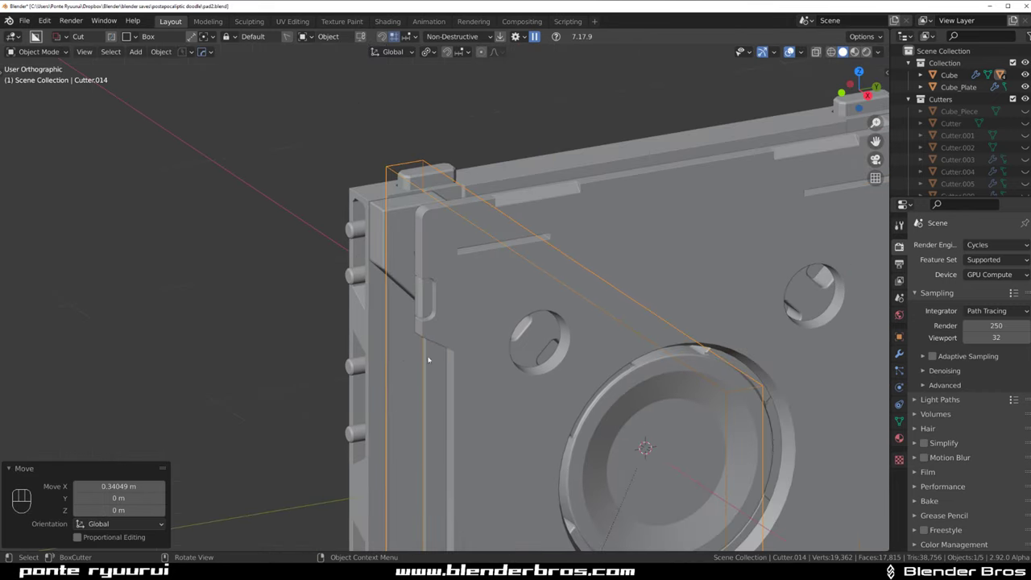
scroll(419, 324, up, 3)
shift+middle_drag(419, 324, 413, 205)
scroll(426, 304, down, 4)
middle_drag(469, 291, 510, 284)
scroll(346, 316, up, 2)
shift+middle_drag(295, 334, 393, 267)
scroll(390, 271, down, 1)
shift+click(388, 282)
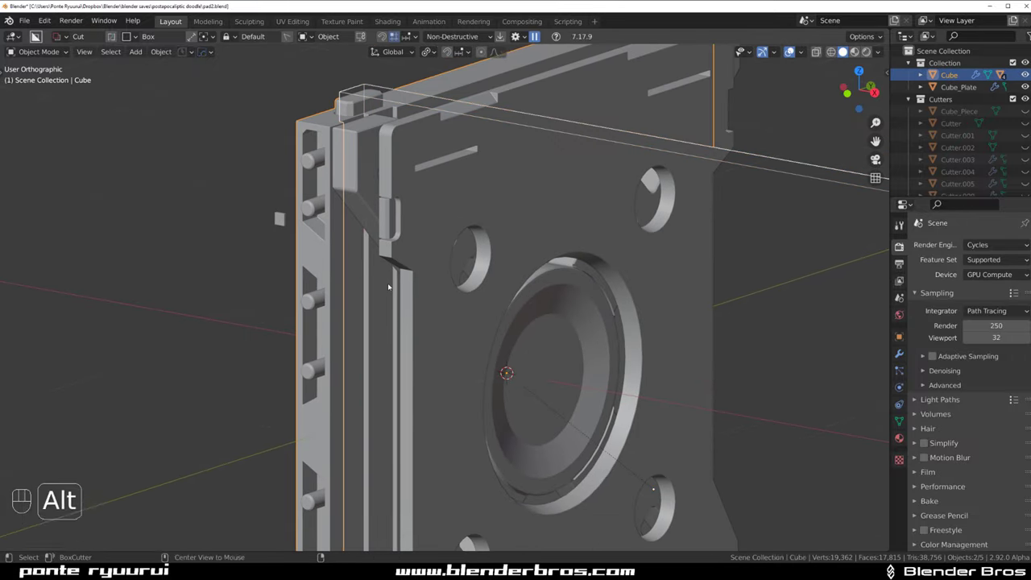
key(alt+x)
scroll(441, 336, down, 2)
click(419, 361)
In right view, cut a thin bar through the vertical box cutter near its upper end with BoxCutter, rotated to slope down toward +Y
key(grave)
click(620, 338)
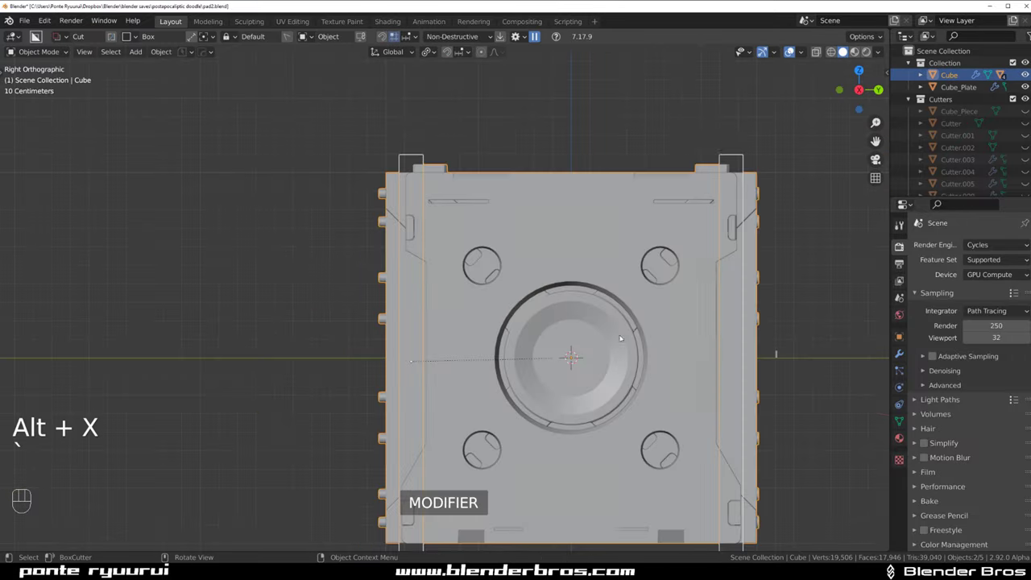
scroll(444, 297, up, 2)
drag(362, 151, 435, 151)
click(382, 109)
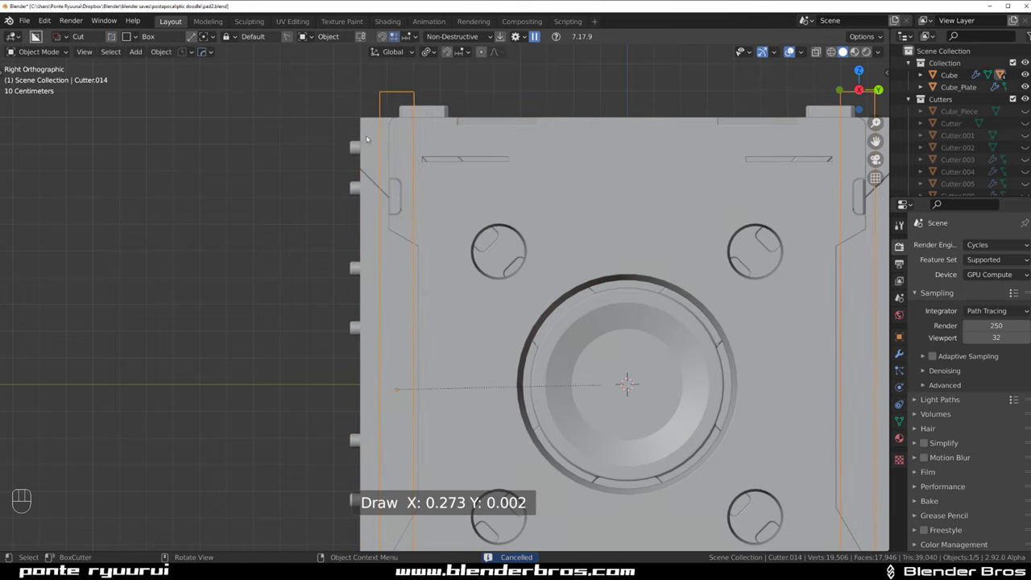
drag(367, 139, 427, 145)
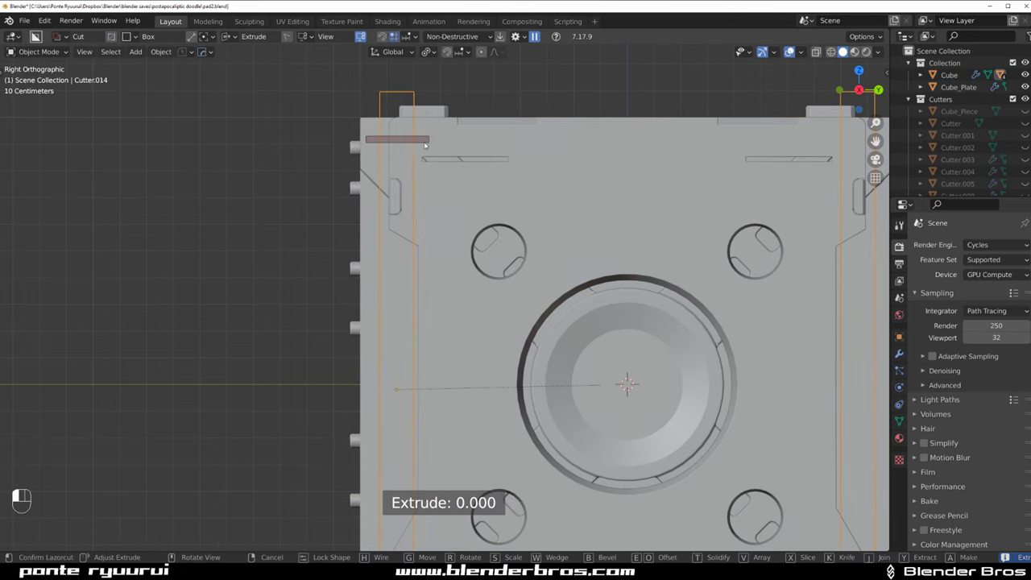
key(r)
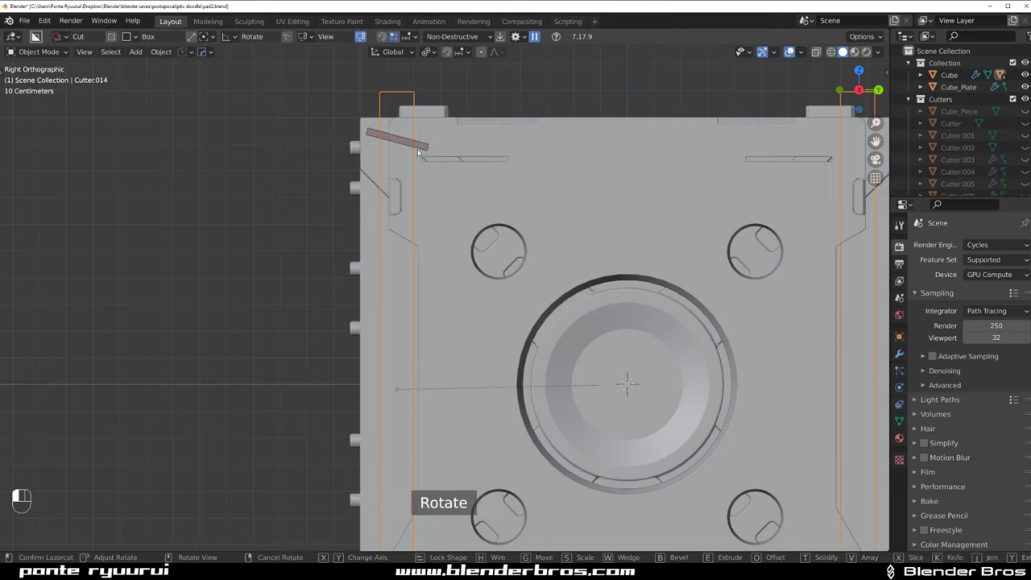
key(Tab)
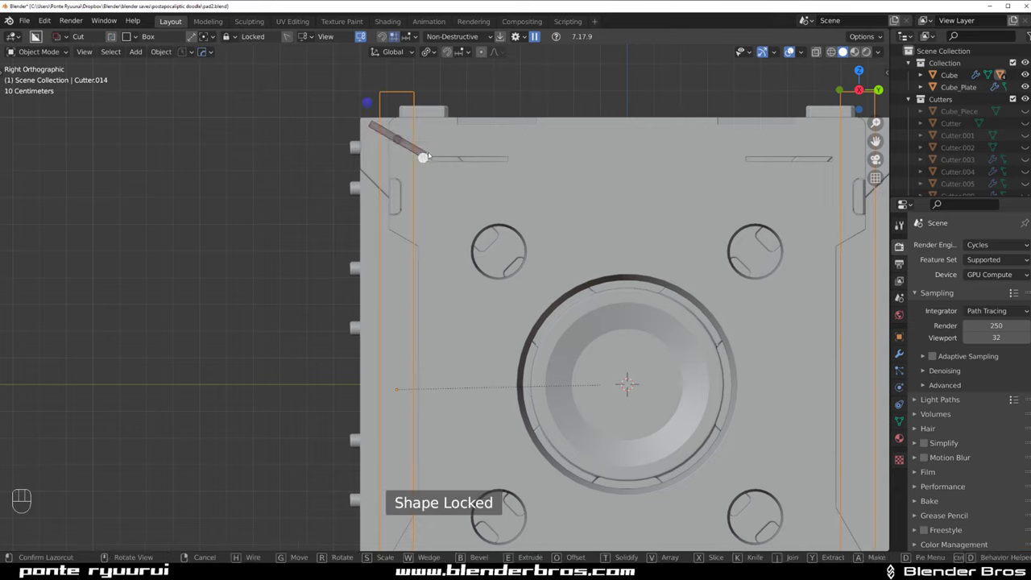
click(429, 156)
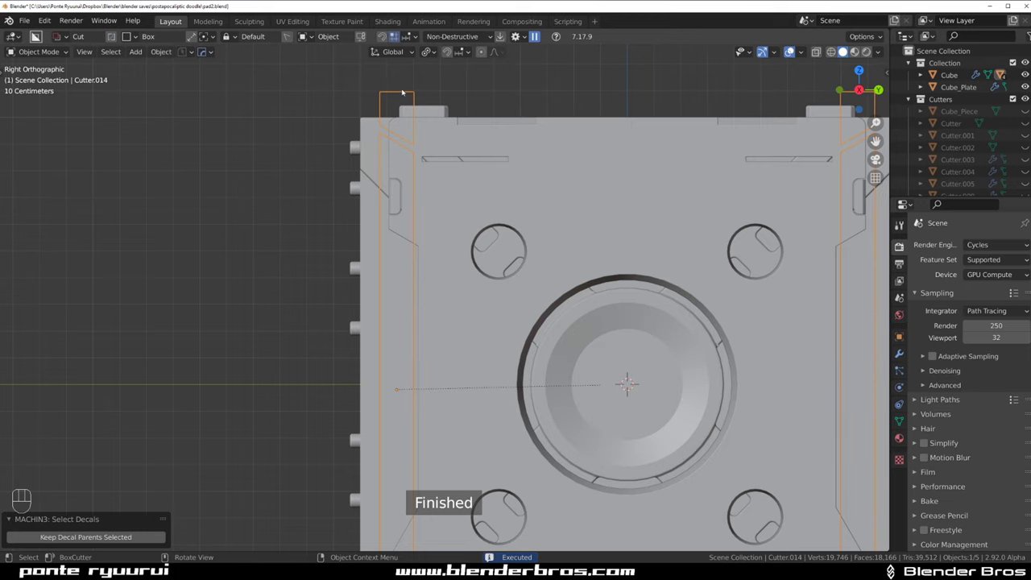
Isolate the vertical cutter, bring up its diagonal bar cutter with Bool Scroll, and apply the bar's rotation
key(slash)
scroll(325, 156, up, 3)
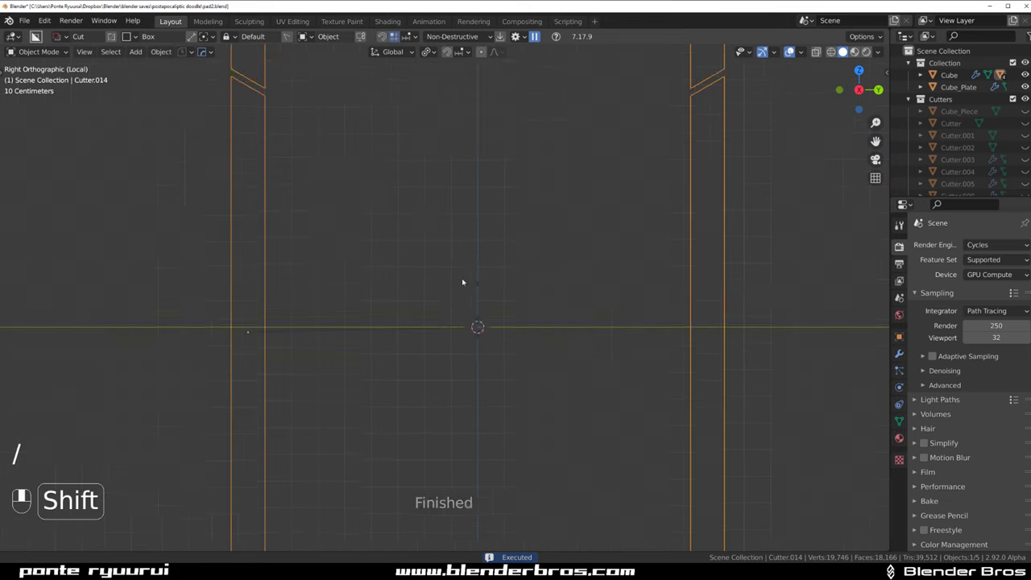
shift+middle_drag(325, 156, 439, 271)
key(q)
click(438, 317)
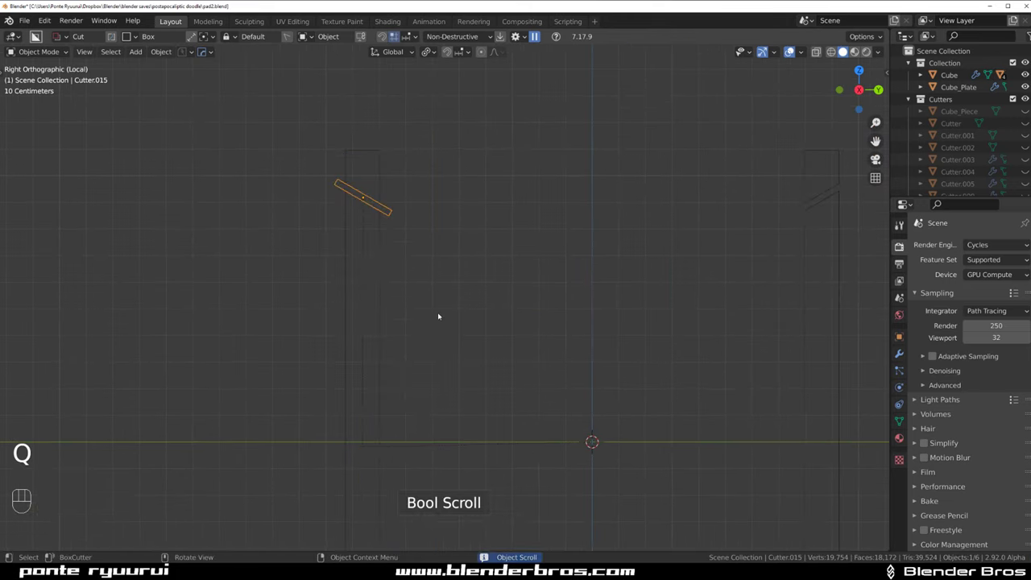
key(ctrl+a)
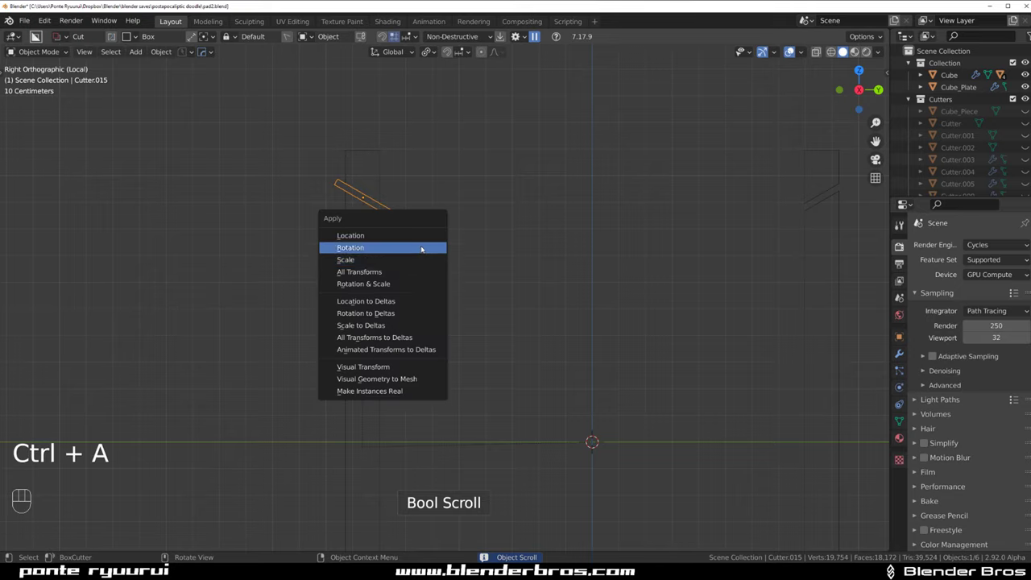
click(421, 248)
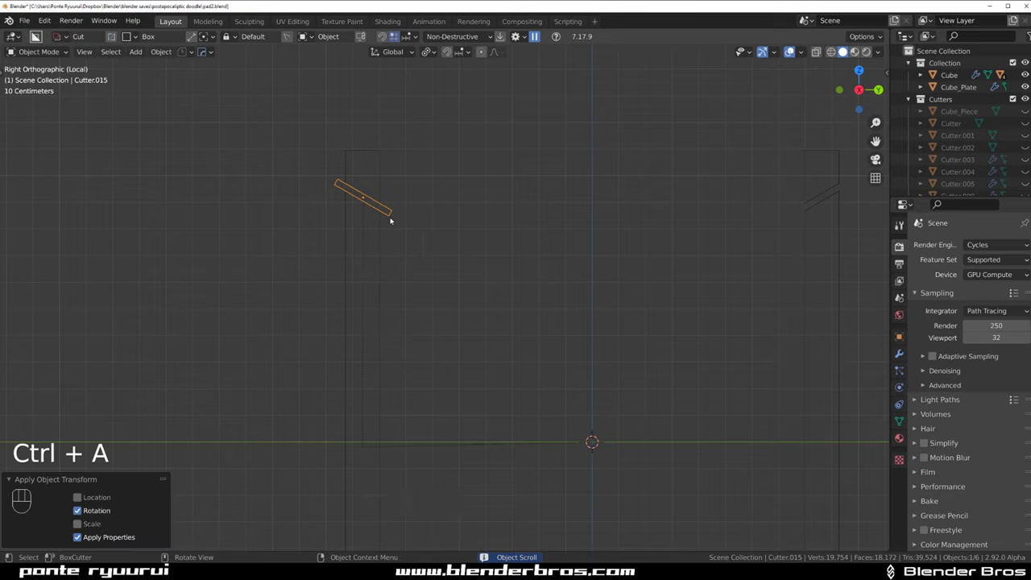
Array the diagonal bar cutter along Z with HardOps, using two copies at a constant offset of -0.052444 m
key(q)
click(382, 243)
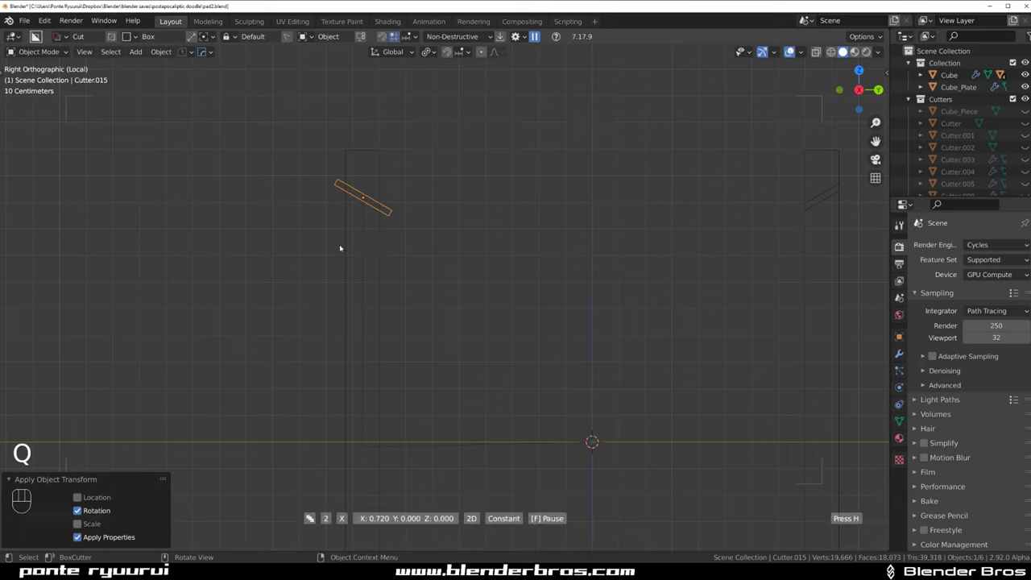
key(x)
key(x)
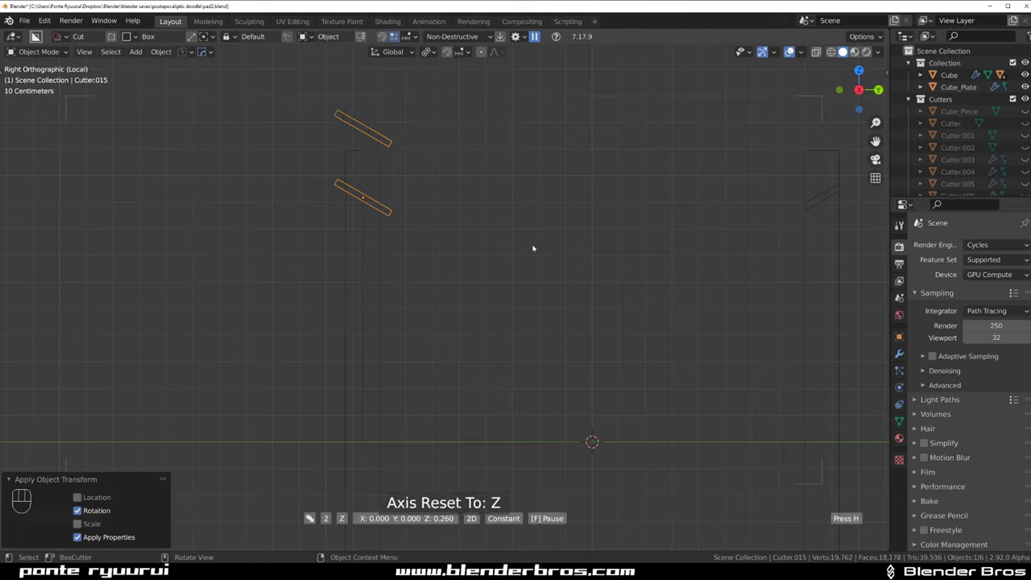
shift+click(584, 248)
Set the diagonal bar's Array modifier count to 44 so the bars run down the full height of the vertical cutter
scroll(584, 248, down, 3)
key(ctrl+grave)
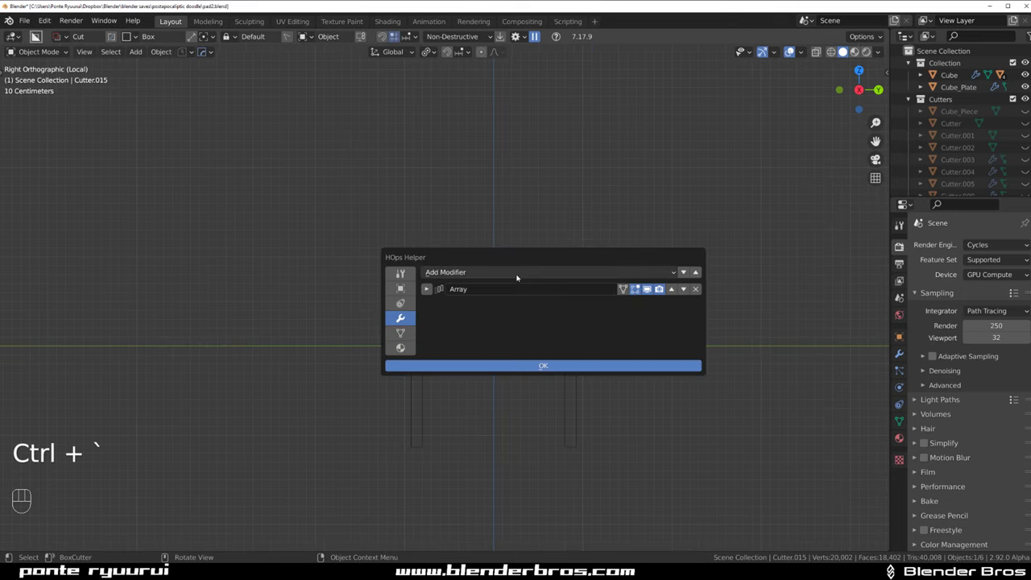
drag(587, 253, 722, 213)
click(562, 250)
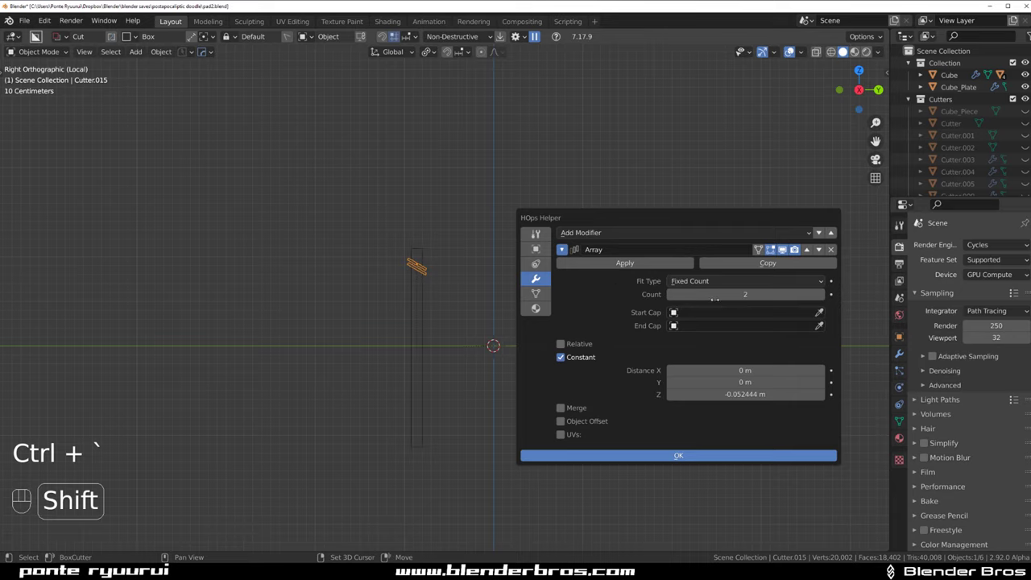
drag(714, 299, 814, 299)
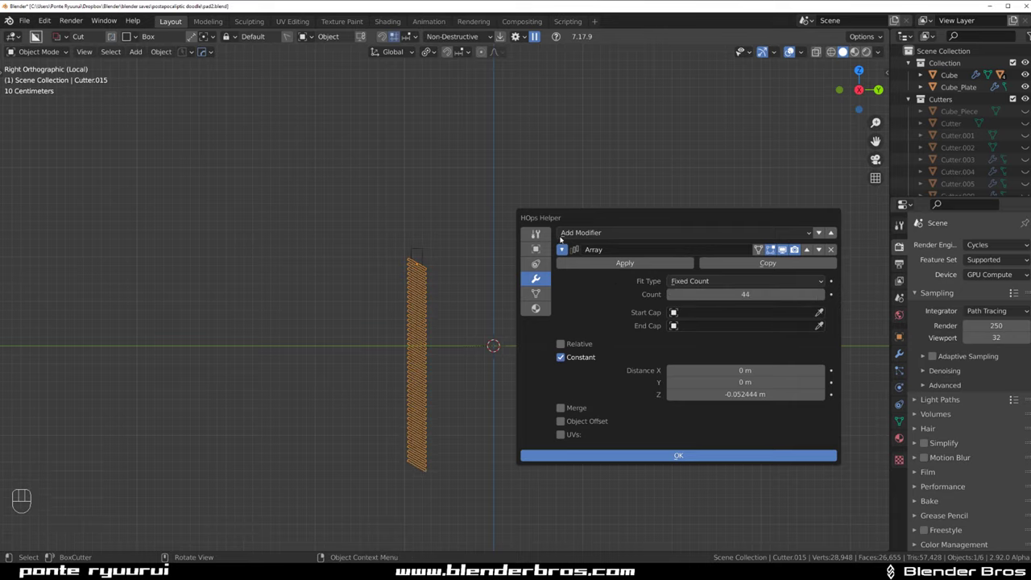
Leave local view, hide all the cutters, and view the diagonal slats along the panel's sides
key(KP_Divide)
shift+middle_drag(422, 290, 420, 238)
scroll(352, 245, up, 1)
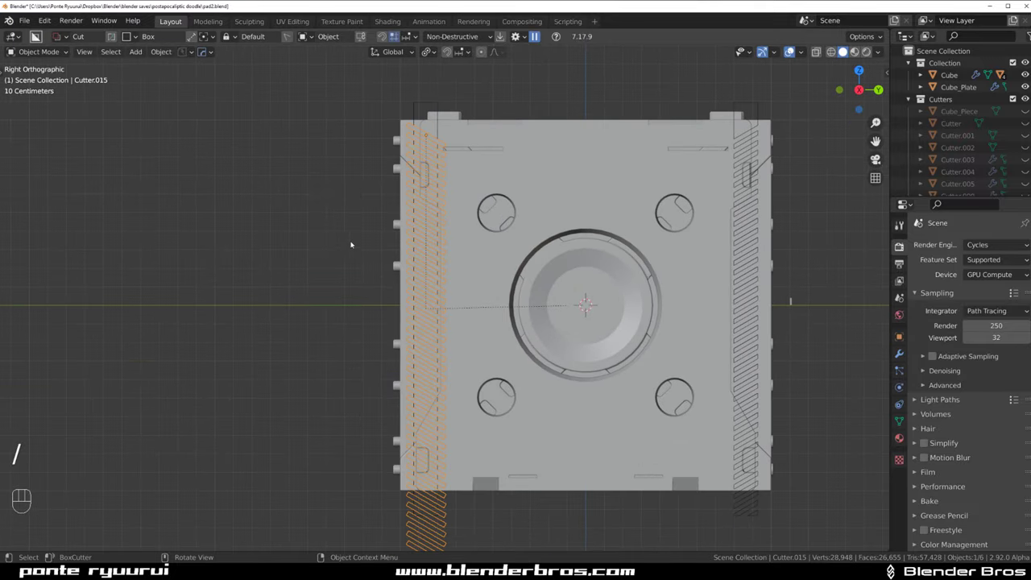
key(shift+2)
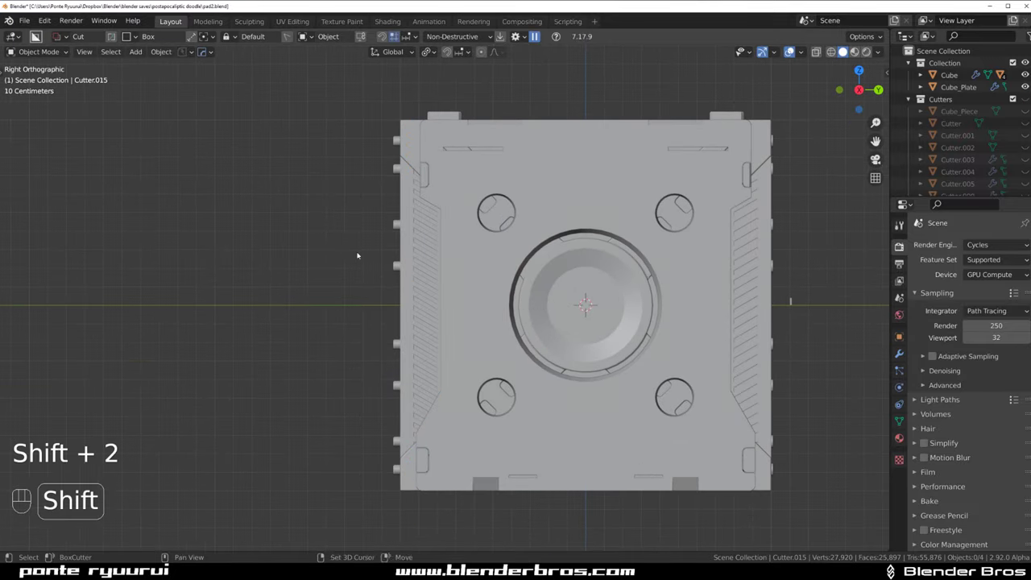
shift+middle_drag(357, 253, 333, 271)
scroll(313, 272, up, 2)
scroll(319, 272, down, 3)
shift+middle_drag(397, 270, 503, 314)
scroll(277, 267, up, 2)
scroll(378, 261, up, 3)
Select and isolate Cube, apply its booleans with the HardOps Sharpen operation, and inspect the mesh in Edit Mode
click(392, 240)
key(slash)
scroll(380, 267, up, 3)
key(q)
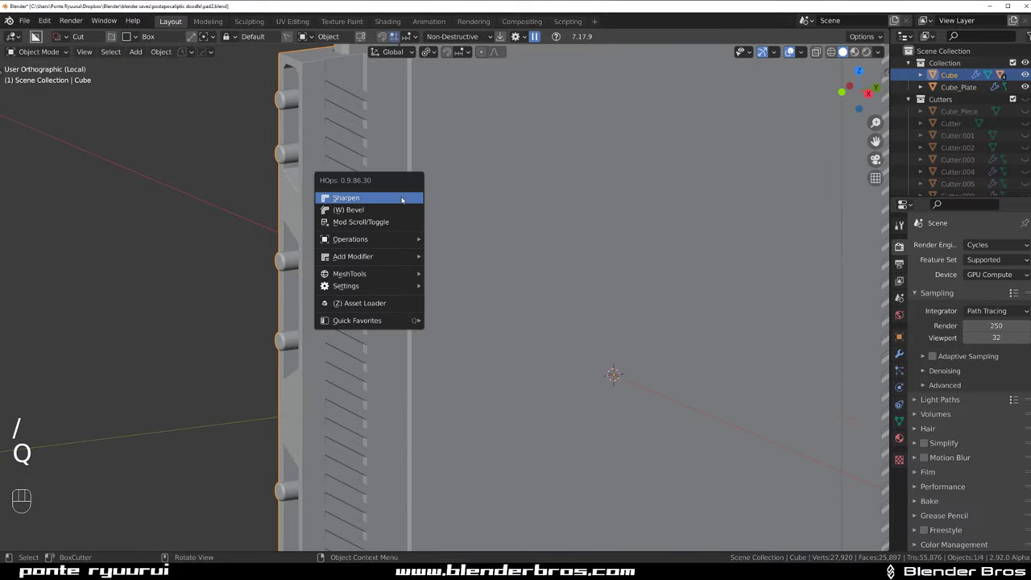
click(386, 194)
key(Tab)
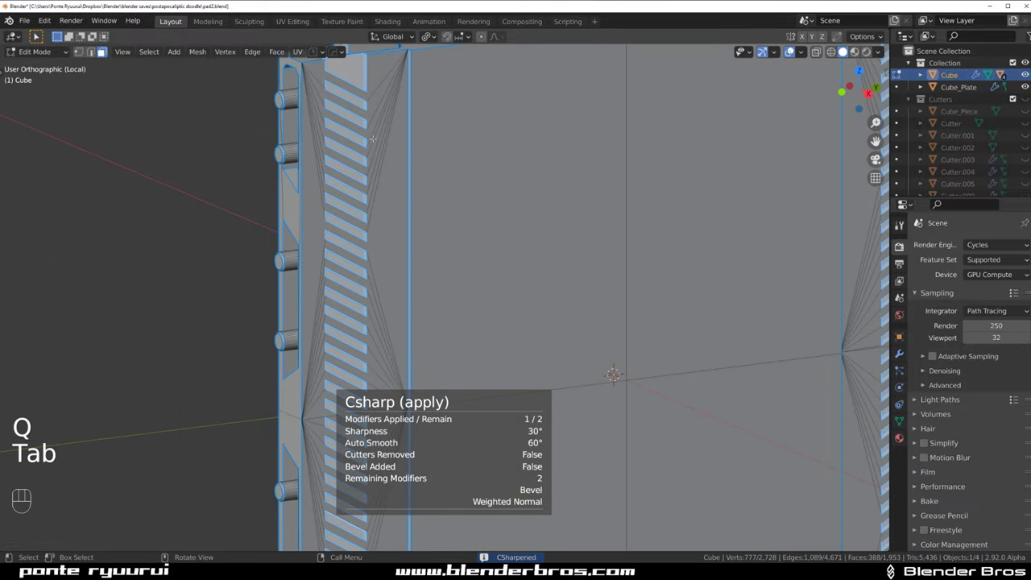
scroll(443, 225, down, 3)
scroll(461, 251, up, 2)
Undo the Sharpen operation and the isolation of Cube
key(ctrl+z)
key(ctrl+z)
key(ctrl+z)
key(ctrl+z)
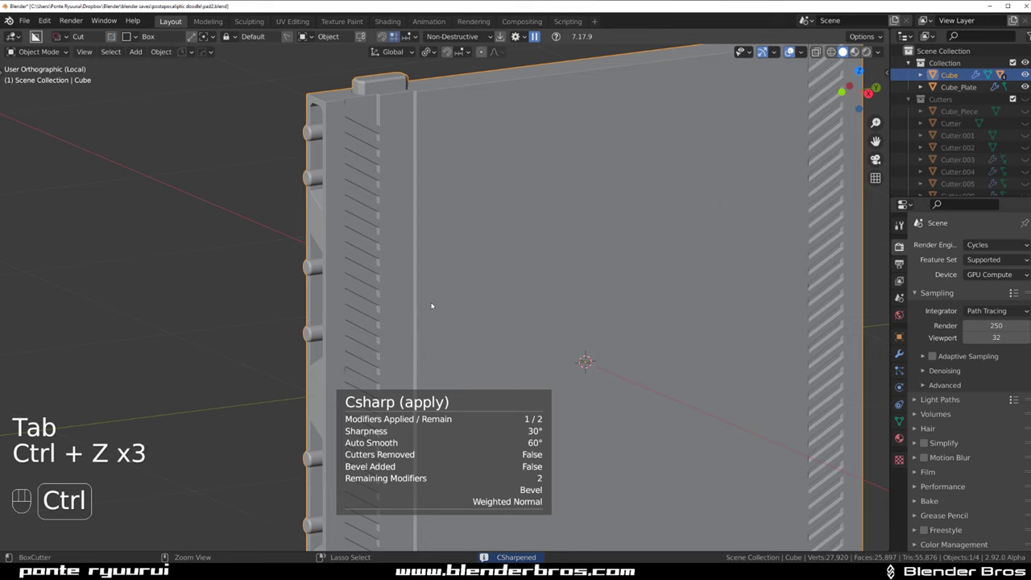
scroll(440, 309, down, 4)
scroll(441, 309, up, 3)
Isolate Cube in local view and open its mesh in Edit Mode
key(Tab)
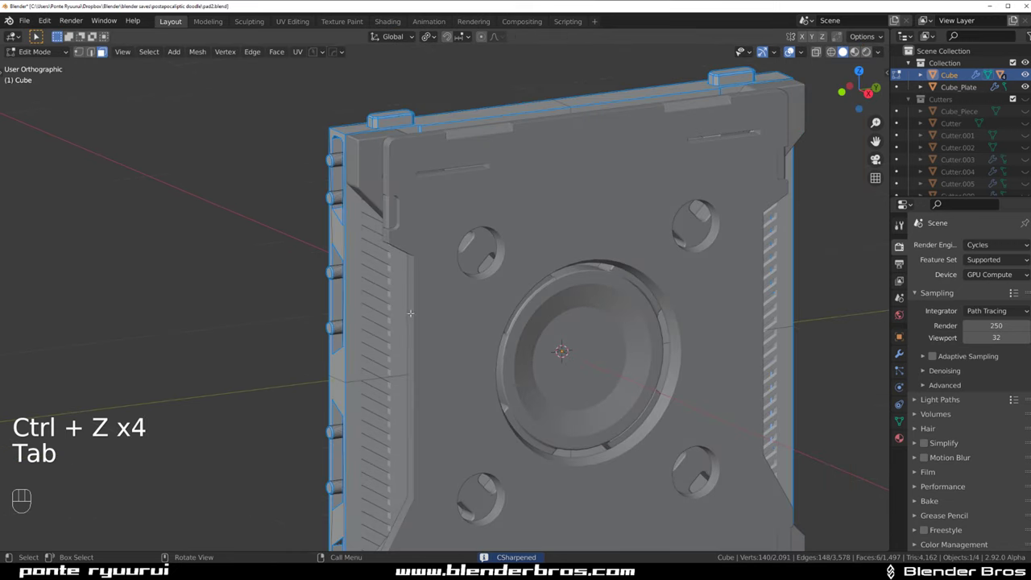
key(Tab)
key(KP_Divide)
key(Tab)
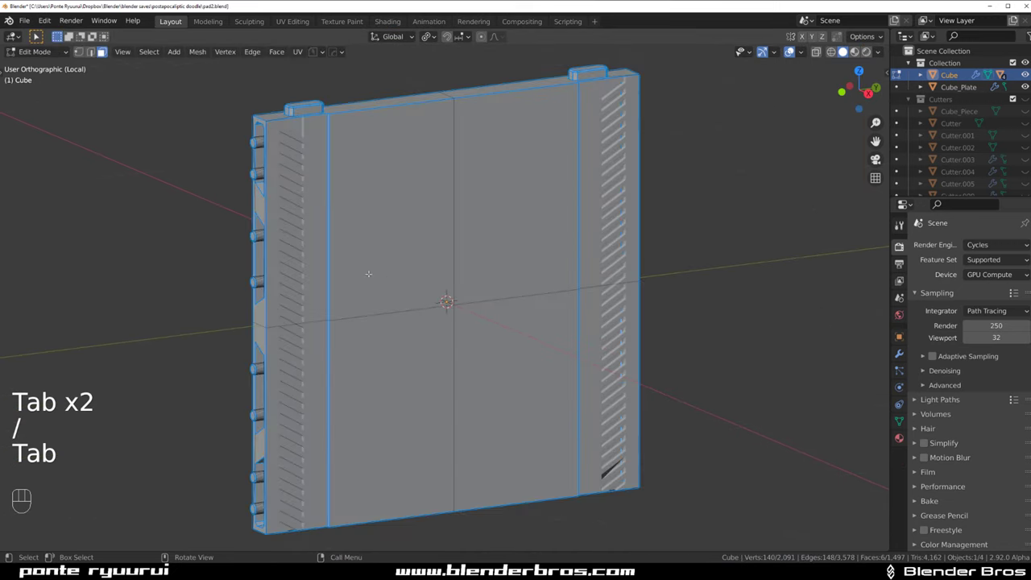
Examine Cube's base topology around the diagonal slats and the upper tab, switching between Edit and Object Mode
scroll(335, 335, up, 3)
scroll(335, 335, down, 3)
key(Tab)
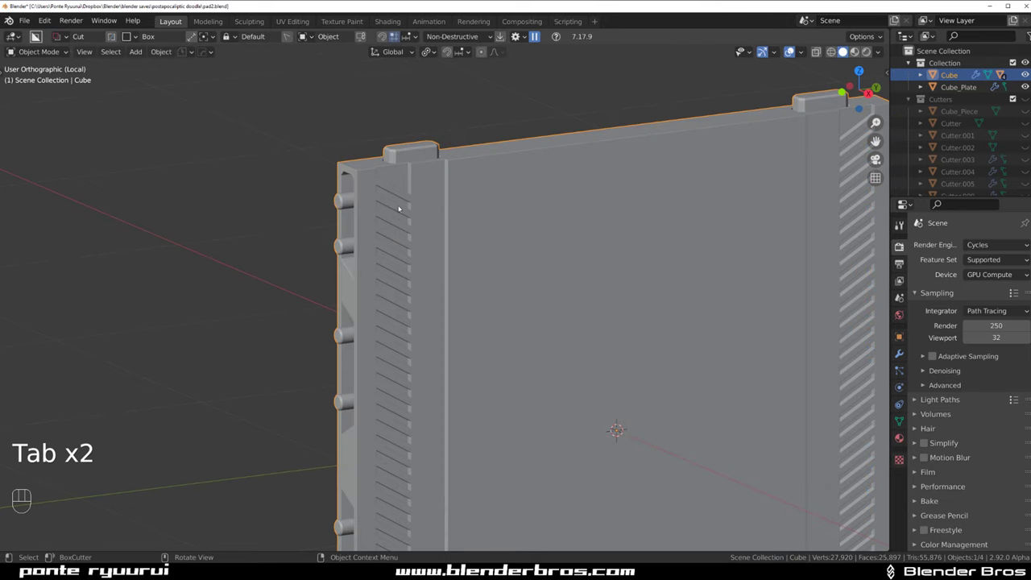
scroll(398, 208, up, 2)
key(Tab)
middle_drag(397, 256, 377, 292)
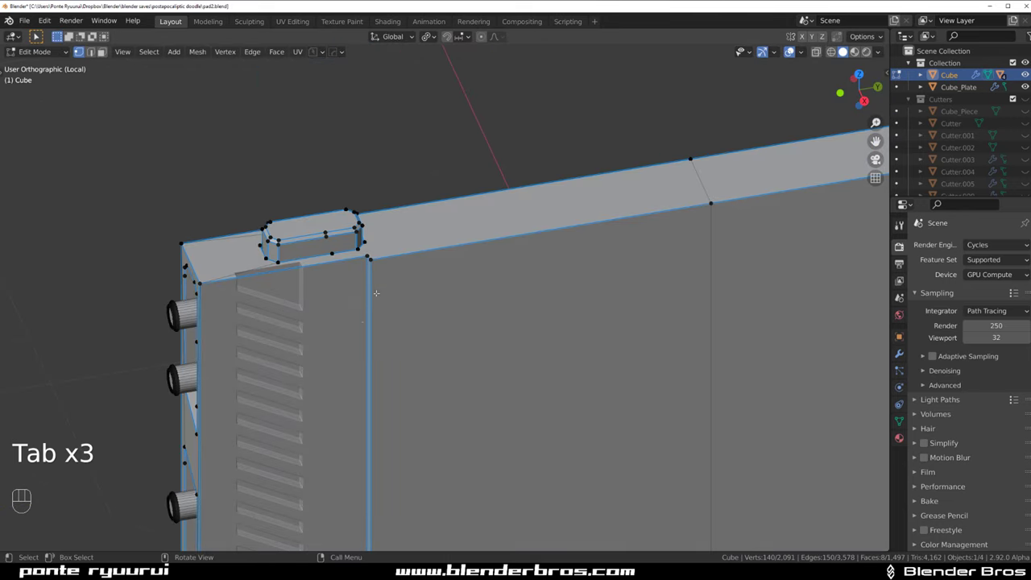
scroll(350, 335, down, 3)
key(Tab)
In right view, knife a full-height vertical line through Cube's -Y slats with a BoxCutter box about 0.833 by 2.543, and check the mesh
key(grave)
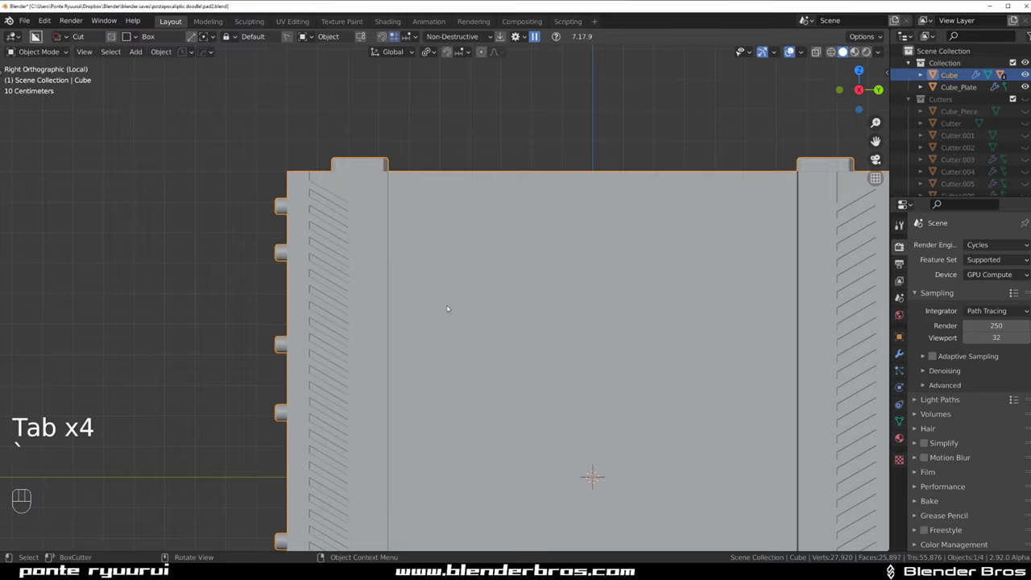
scroll(443, 290, down, 3)
scroll(433, 255, down, 1)
mouse_move(284, 137)
mouse_down()
mouse_move(410, 392)
mouse_move(409, 516)
mouse_up()
key(k)
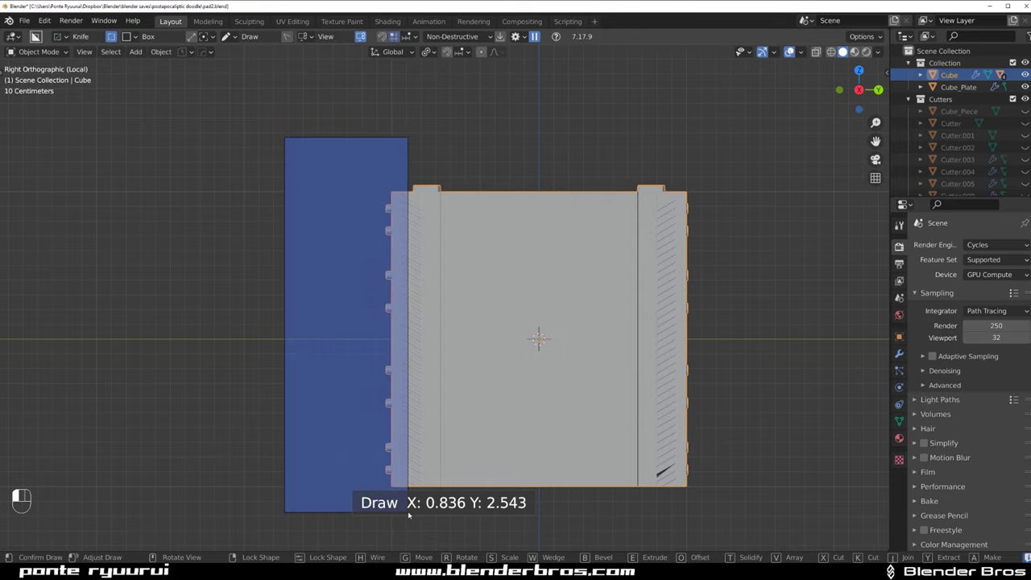
click(453, 287)
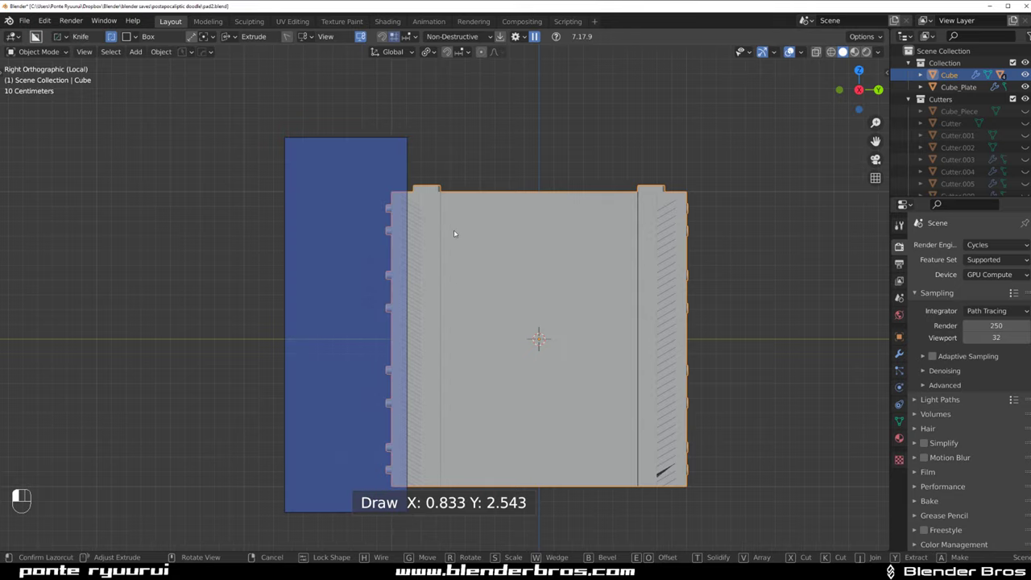
click(468, 251)
middle_drag(468, 251, 470, 270)
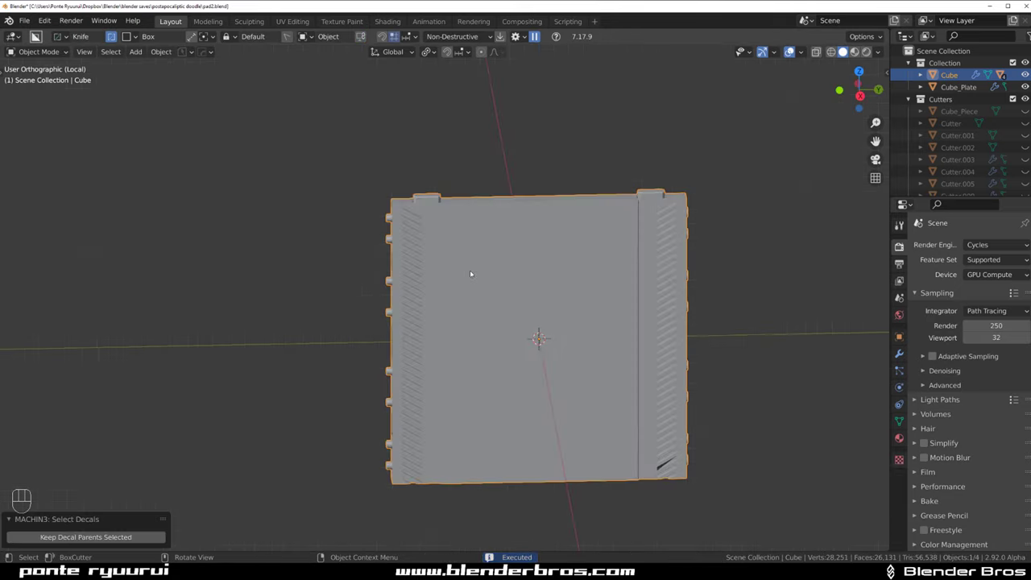
key(Tab)
scroll(472, 242, up, 2)
middle_drag(476, 226, 504, 241)
scroll(503, 241, down, 2)
key(Tab)
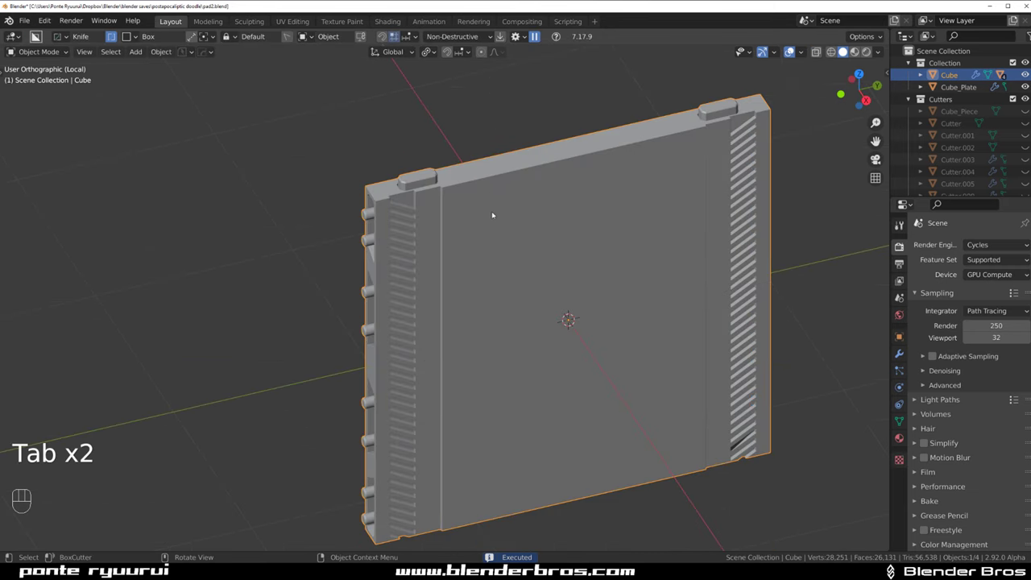
Apply Cube's booleans with HardOps Sharpen and try mirroring the body along Y in Symmetry mode
key(q)
click(489, 211)
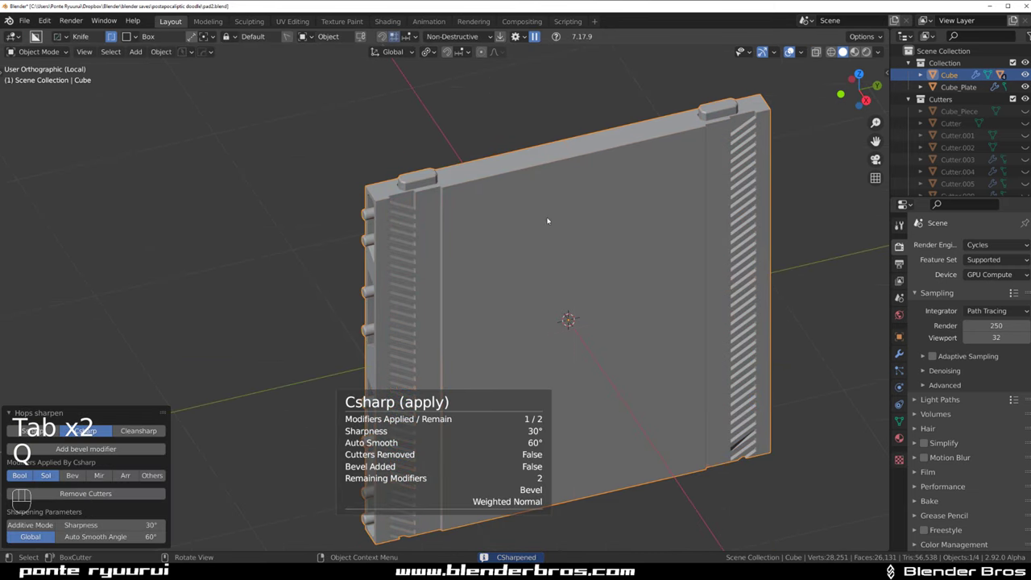
key(alt+x)
key(d)
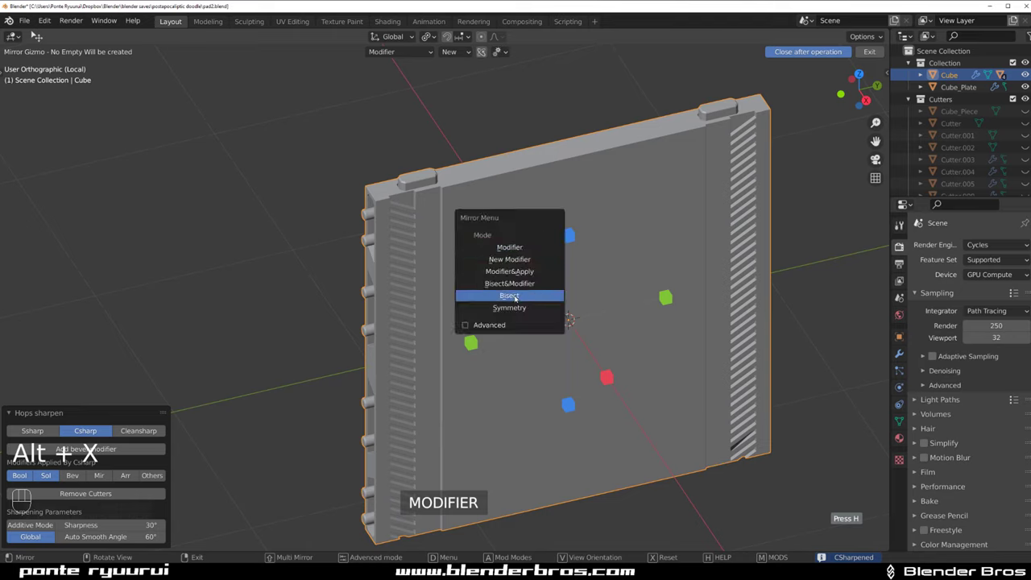
click(509, 308)
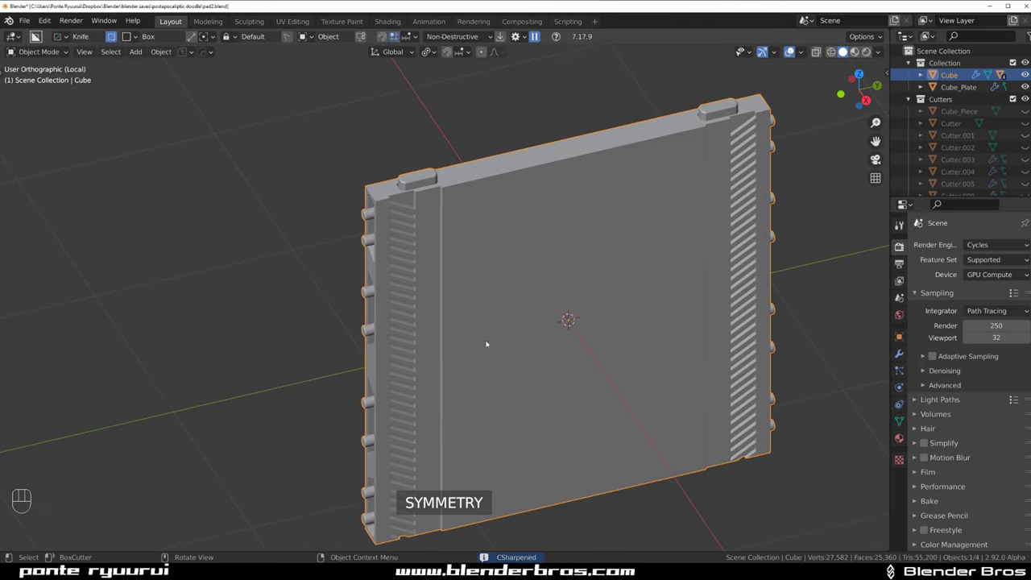
click(473, 343)
Undo the Symmetry mirror and the Sharpen operation on Cube, keeping the knifed line
key(ctrl+z)
key(ctrl+z)
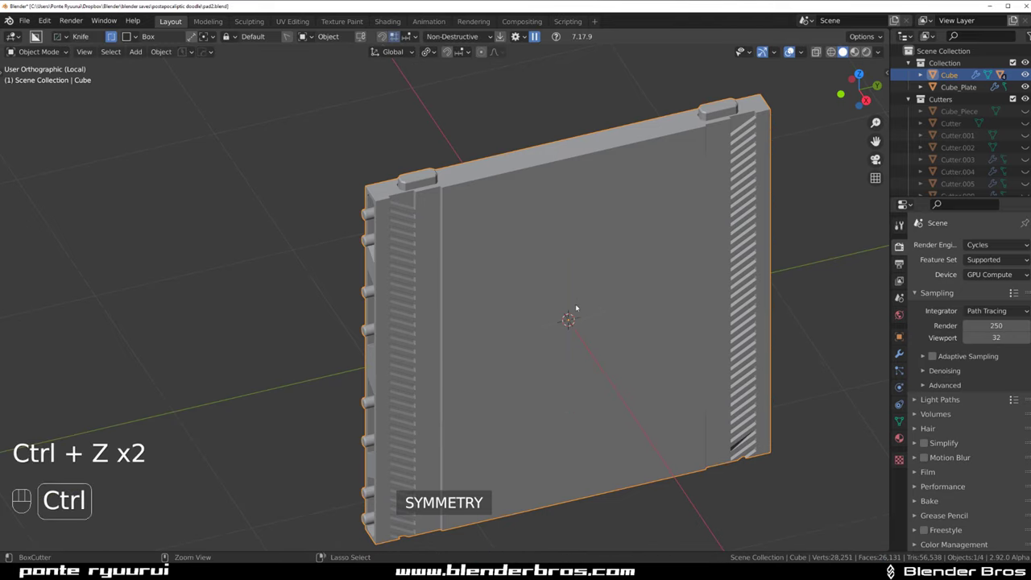
ctrl+middle_drag(576, 304, 600, 333)
key(ctrl+z)
key(ctrl+z)
key(ctrl+z)
key(ctrl+z)
key(ctrl+z)
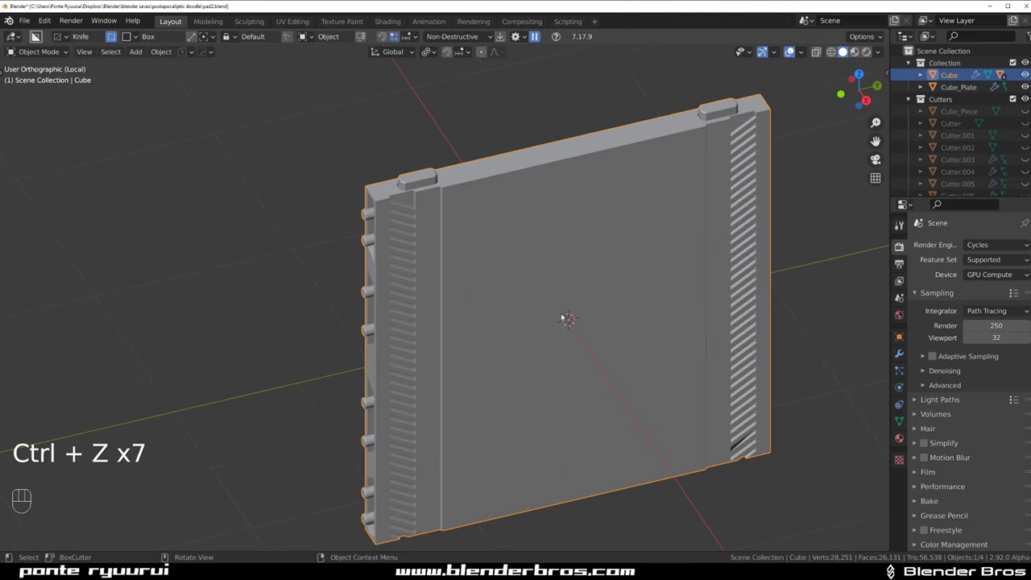
Check Cube's mesh in Edit Mode and face the panel in right orthographic view
key(Tab)
shift+middle_drag(692, 295, 476, 246)
key(grave)
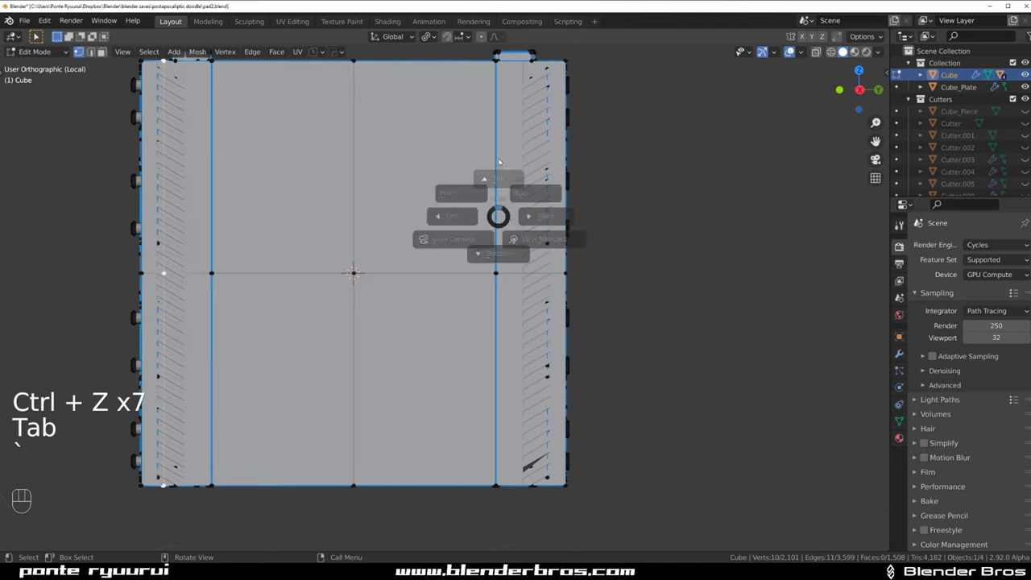
key(grave)
key(Tab)
scroll(528, 211, down, 3)
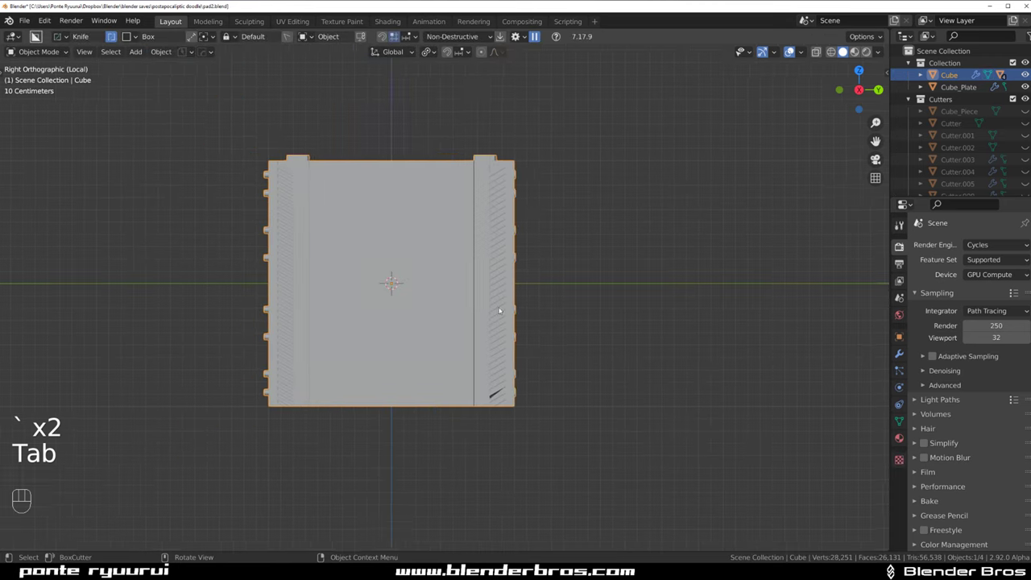
mouse_move(462, 147)
mouse_down()
mouse_move(524, 287)
mouse_move(564, 414)
mouse_move(578, 425)
mouse_up()
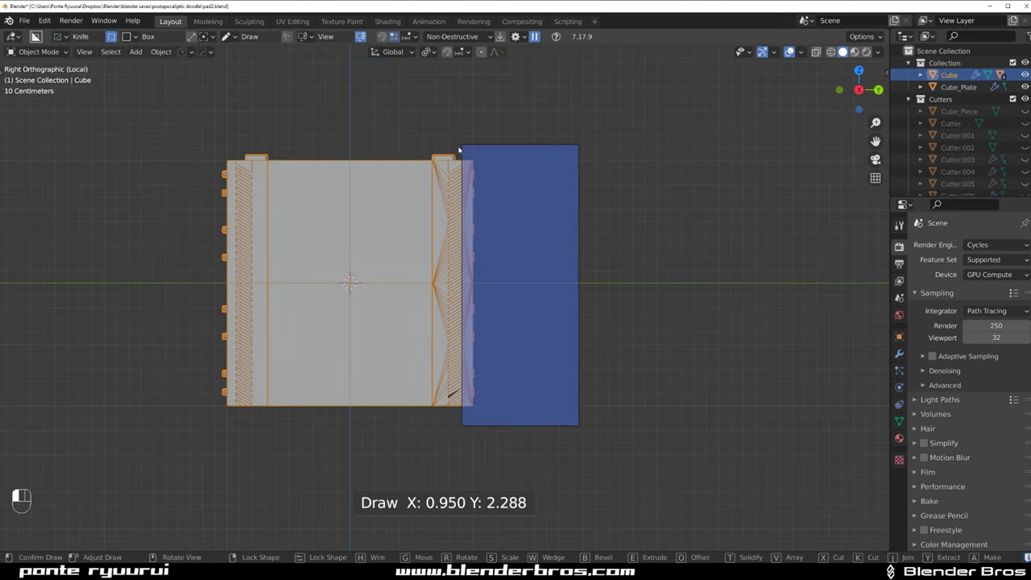
key(e)
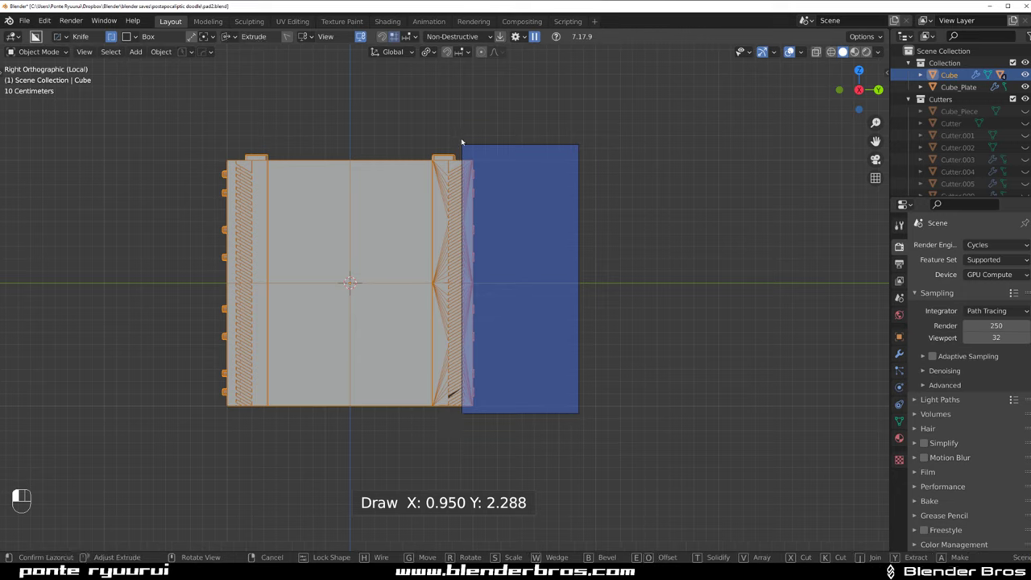
right_click(462, 142)
key(Escape)
Knife a full-height vertical line through Cube's +Y slats with a BoxCutter box about 1.245 by 2.533, and check the mesh
mouse_move(466, 142)
mouse_down()
mouse_move(610, 429)
mouse_move(630, 406)
mouse_up()
key(e)
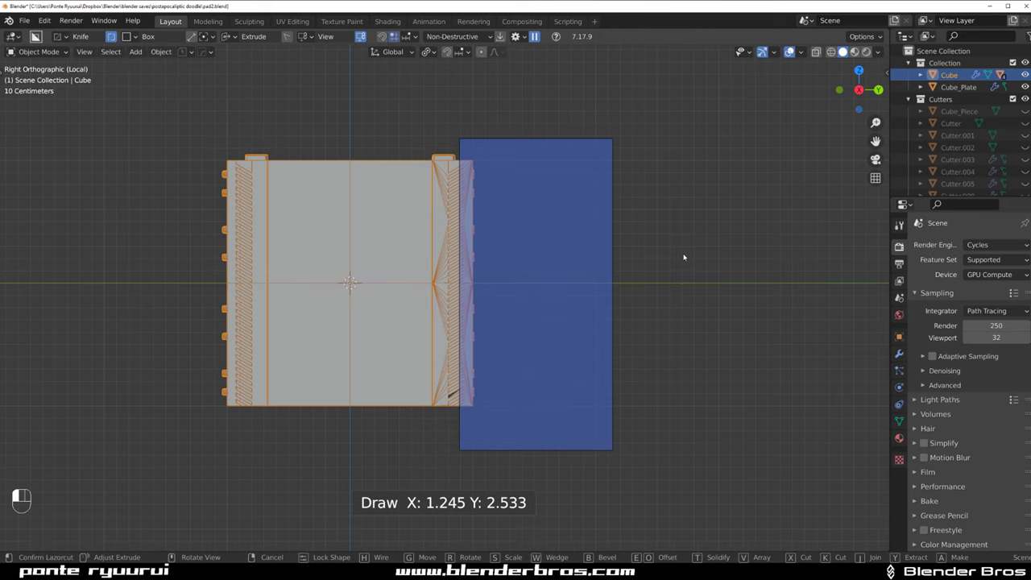
click(636, 256)
scroll(403, 357, up, 3)
key(Tab)
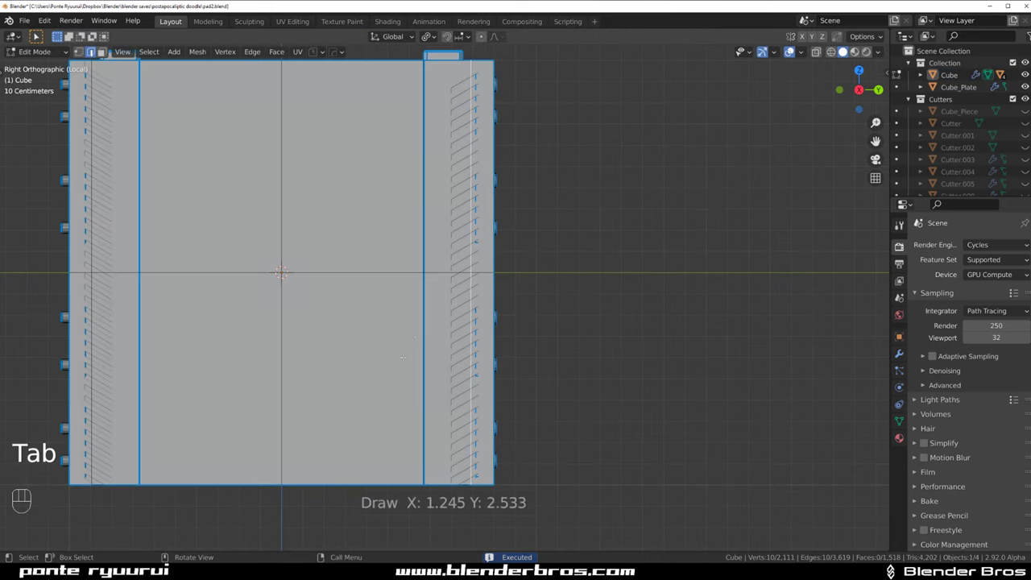
Leave local view and apply Cube's booleans with HardOps Csharp
key(Tab)
key(q)
ctrl+click(376, 142)
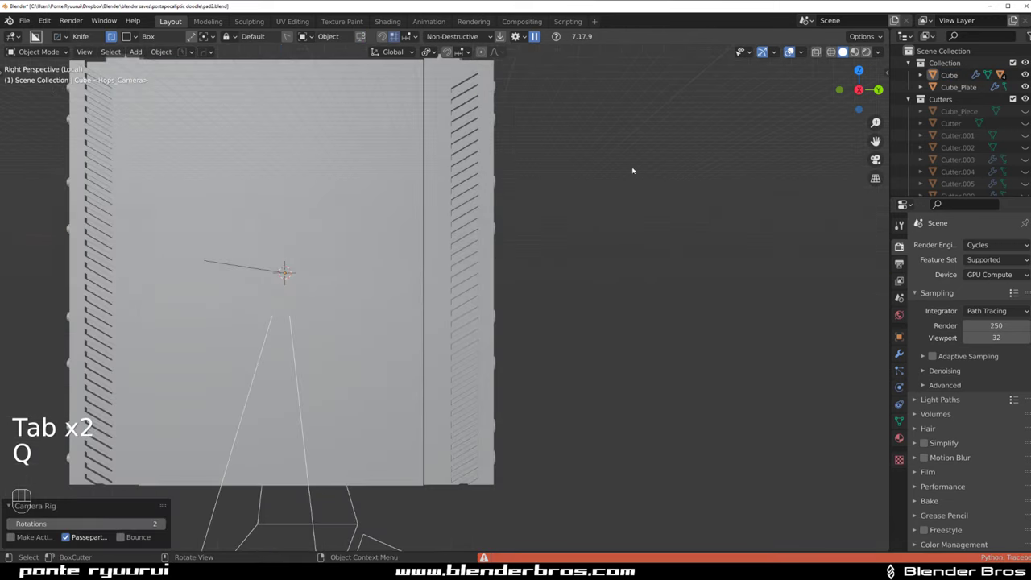
click(375, 175)
key(slash)
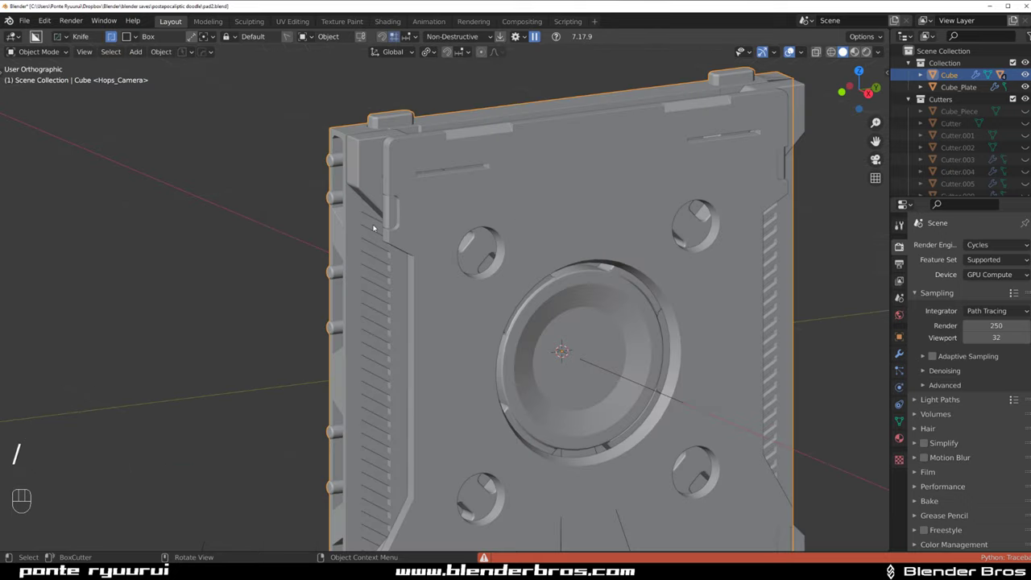
key(q)
ctrl+click(375, 228)
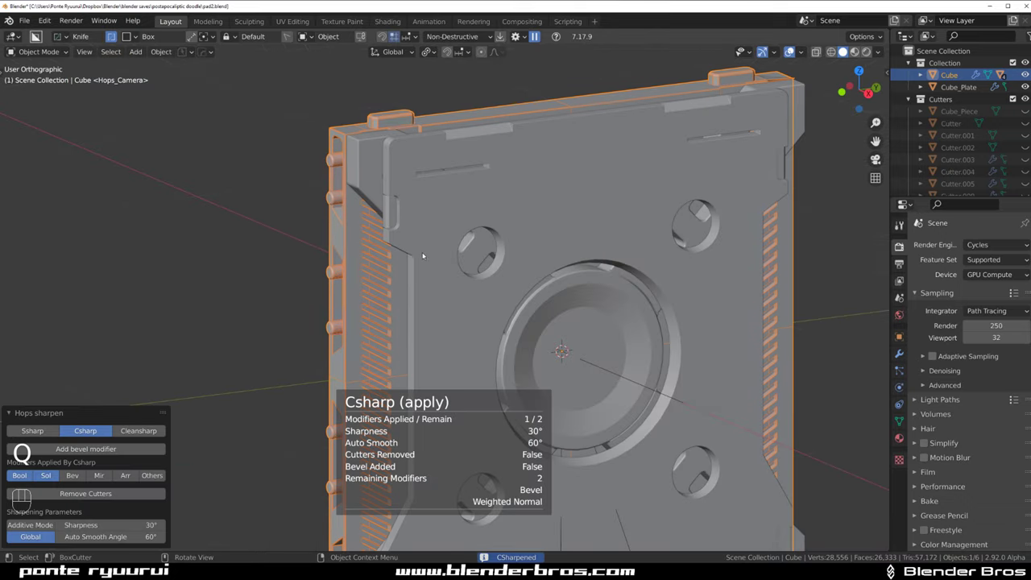
Isolate Cube in Edit Mode and examine the faces of its uppermost -Y slats
key(Tab)
key(slash)
scroll(294, 167, up, 3)
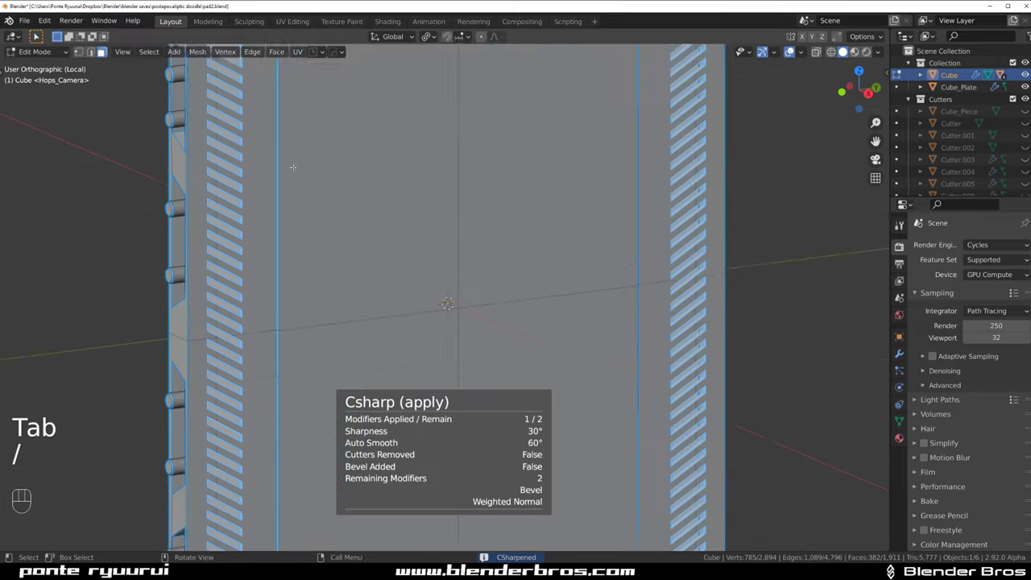
shift+middle_drag(292, 166, 435, 355)
scroll(349, 238, up, 4)
shift+middle_drag(350, 238, 325, 255)
scroll(382, 295, up, 3)
scroll(325, 255, down, 1)
shift+click(259, 194)
middle_drag(270, 201, 339, 255)
shift+middle_drag(540, 489, 484, 242)
scroll(458, 234, up, 3)
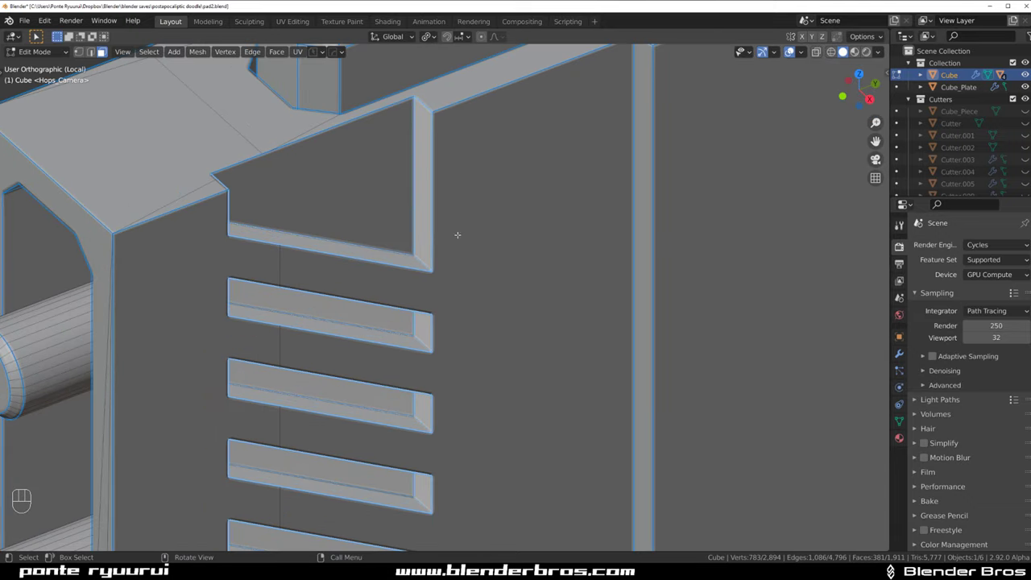
Select the recessed floor face of a -Y slat and extend the selection to faces with a similar perimeter
click(336, 197)
click(361, 318)
scroll(387, 315, down, 2)
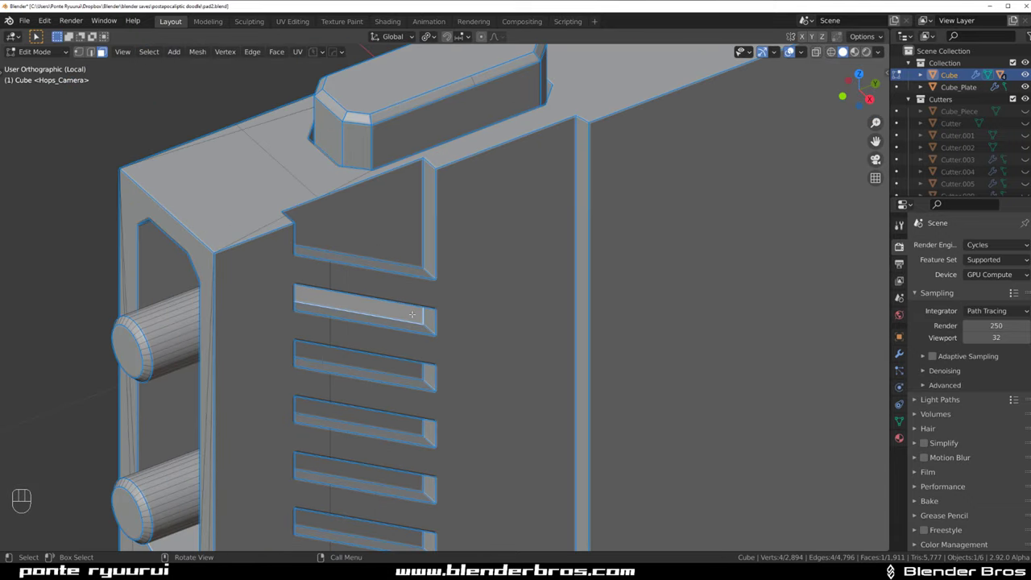
key(shift+g)
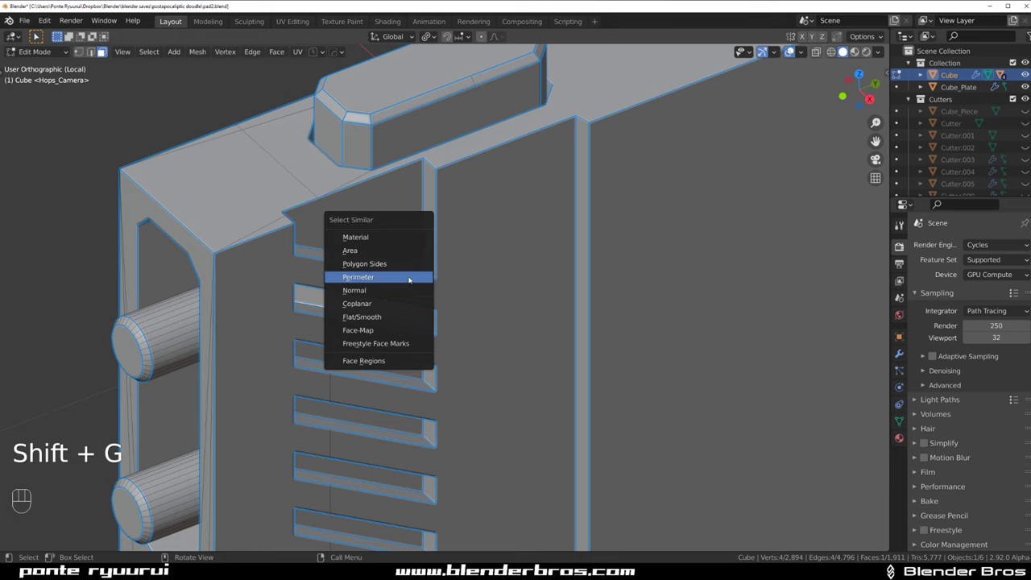
click(409, 276)
scroll(546, 310, down, 5)
shift+middle_drag(559, 311, 494, 200)
key(grave)
key(grave)
key(grave)
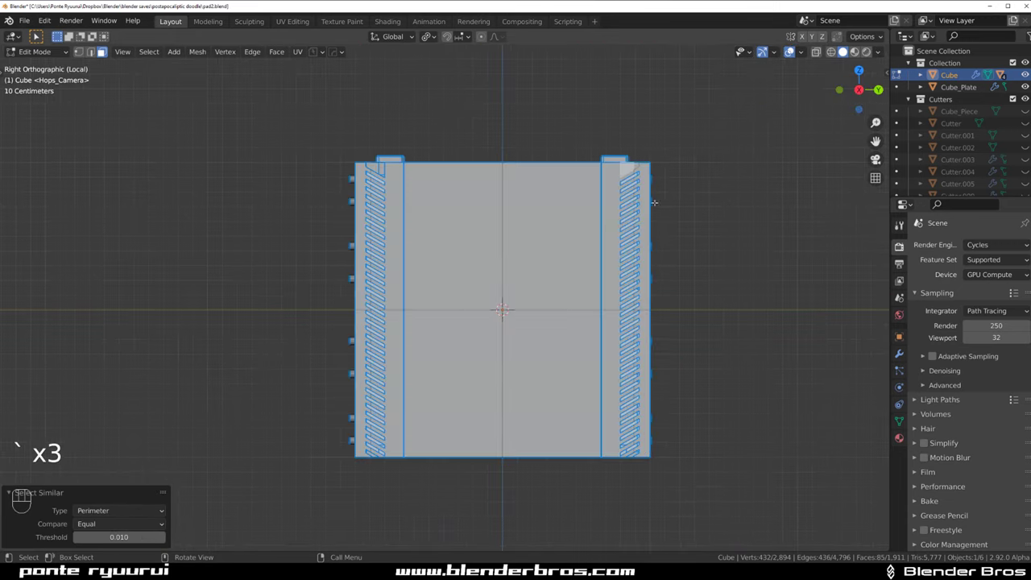
Remove the uppermost +Y cutout face from the selection and add the partial slat floors at the panel's bottom edge on both sides
scroll(588, 154, up, 3)
shift+middle_drag(582, 149, 447, 265)
shift+click(622, 185)
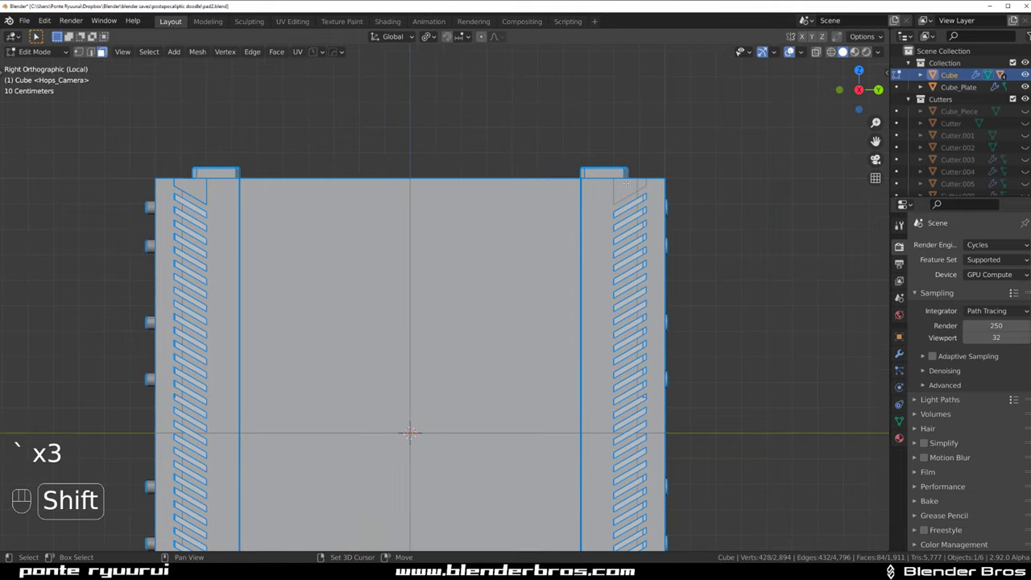
scroll(581, 309, down, 6)
shift+middle_drag(501, 368, 524, 272)
scroll(525, 272, up, 5)
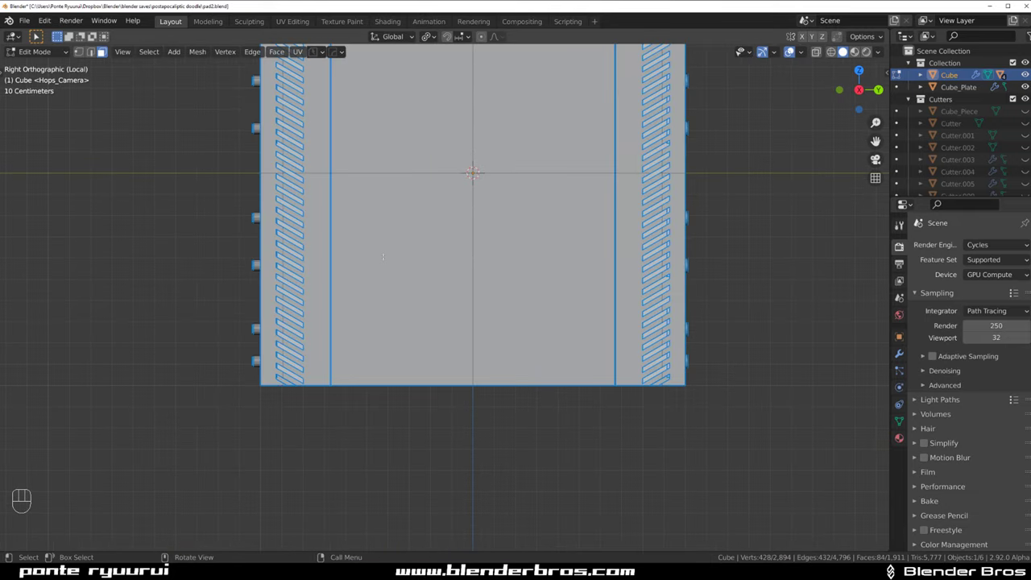
shift+middle_drag(383, 257, 483, 165)
scroll(483, 165, up, 7)
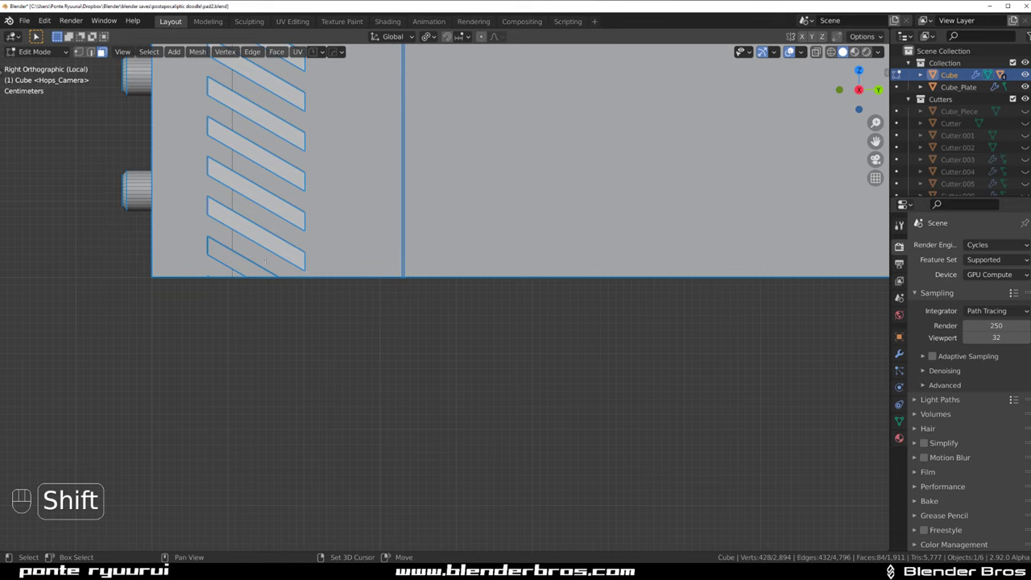
scroll(241, 264, down, 3)
shift+middle_drag(353, 295, 671, 335)
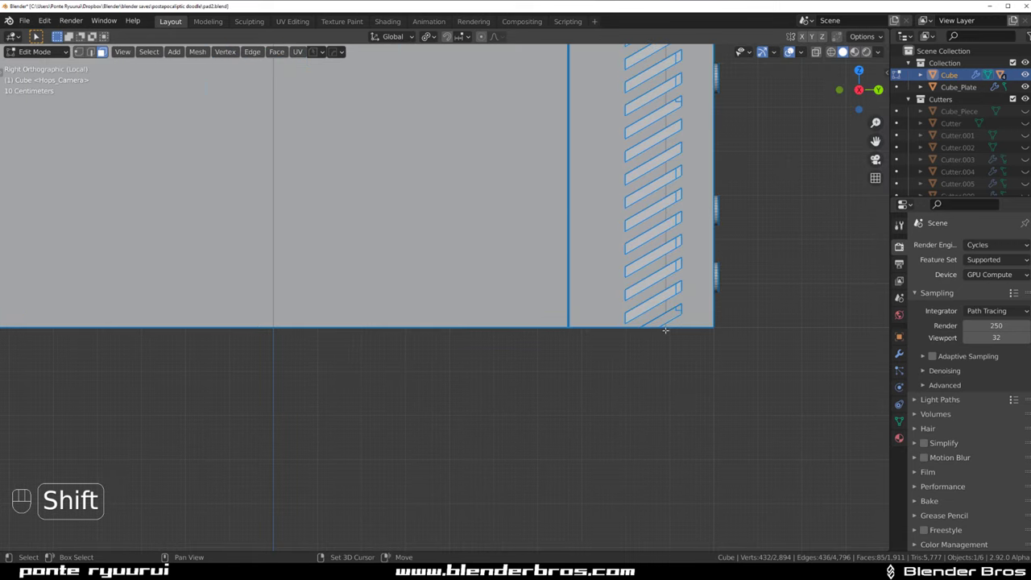
scroll(626, 323, down, 3)
shift+middle_drag(371, 238, 619, 545)
scroll(572, 312, up, 7)
shift+middle_drag(573, 312, 665, 315)
Scale the selected slat floor faces uniformly to about 0.831
key(s)
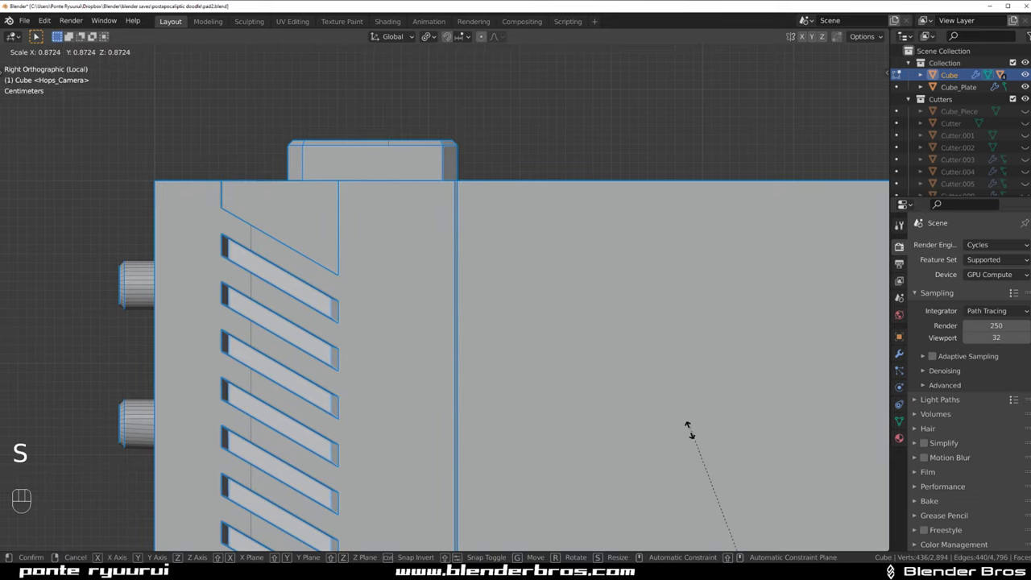
click(689, 462)
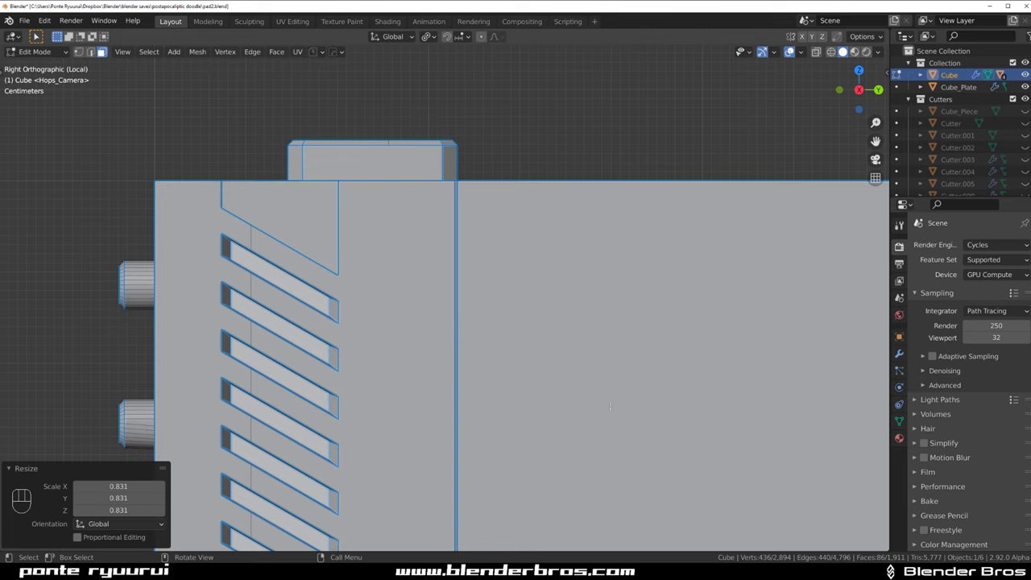
key(s)
key(z)
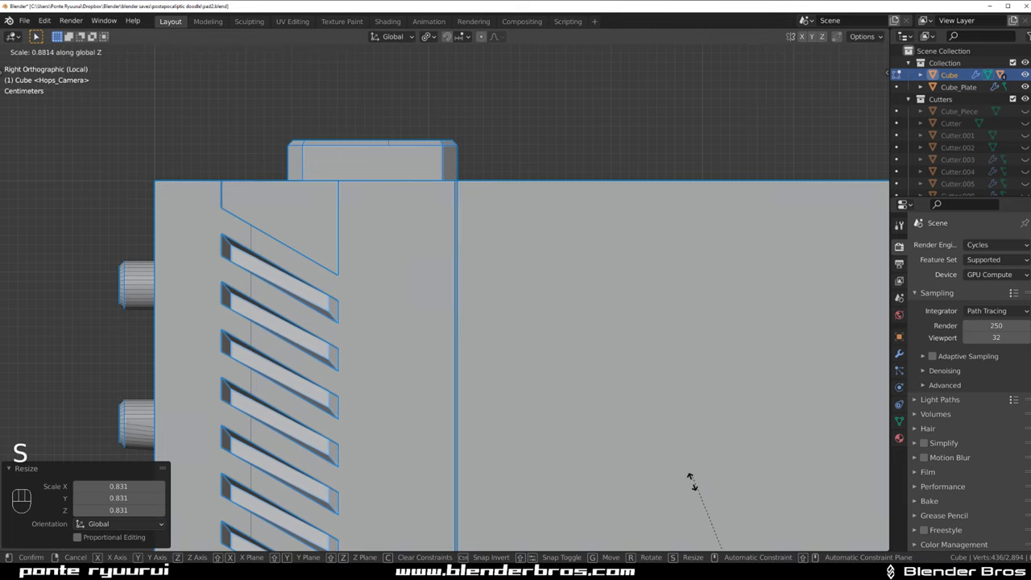
right_click(692, 486)
Examine the lowest -Y slat where it cuts into Cube's underside, using vertex selection mode
scroll(692, 484, down, 11)
shift+middle_drag(546, 403, 617, 185)
scroll(617, 184, up, 11)
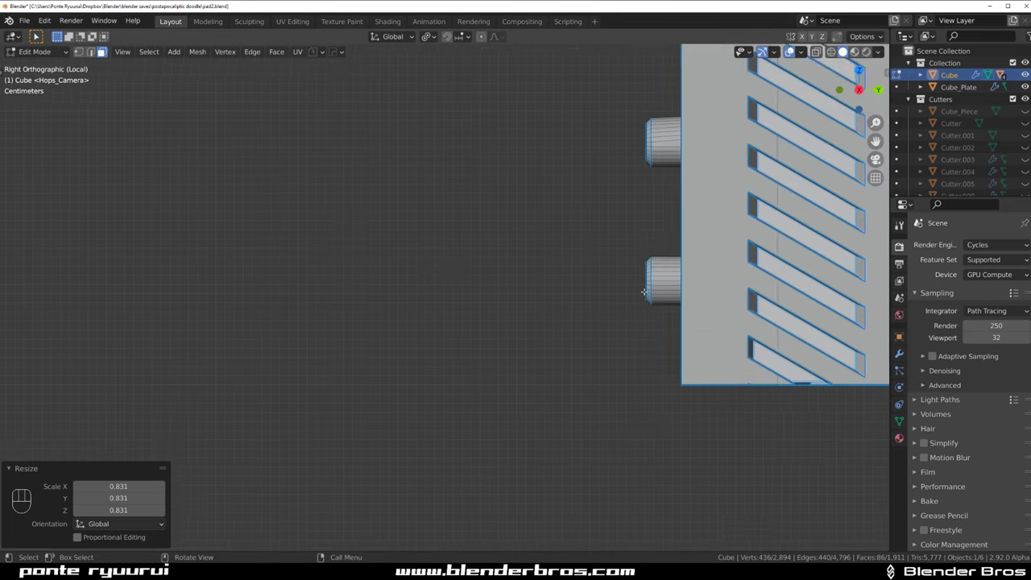
shift+middle_drag(854, 371, 584, 403)
scroll(542, 338, up, 7)
shift+middle_drag(606, 475, 527, 232)
scroll(508, 321, up, 3)
key(Tab)
click(283, 293)
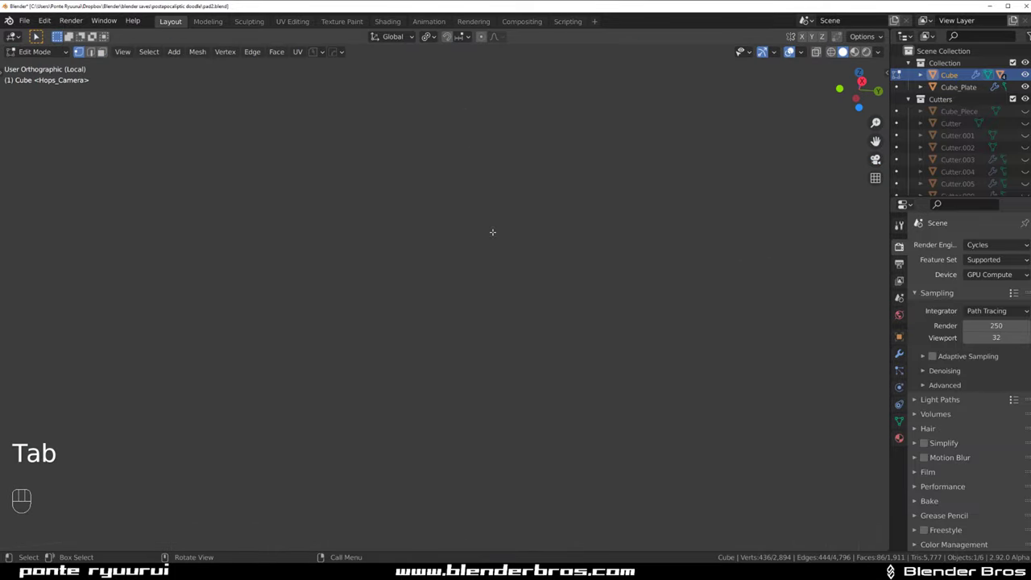
scroll(492, 233, down, 8)
shift+middle_drag(451, 141, 442, 279)
scroll(442, 279, up, 7)
scroll(441, 278, up, 1)
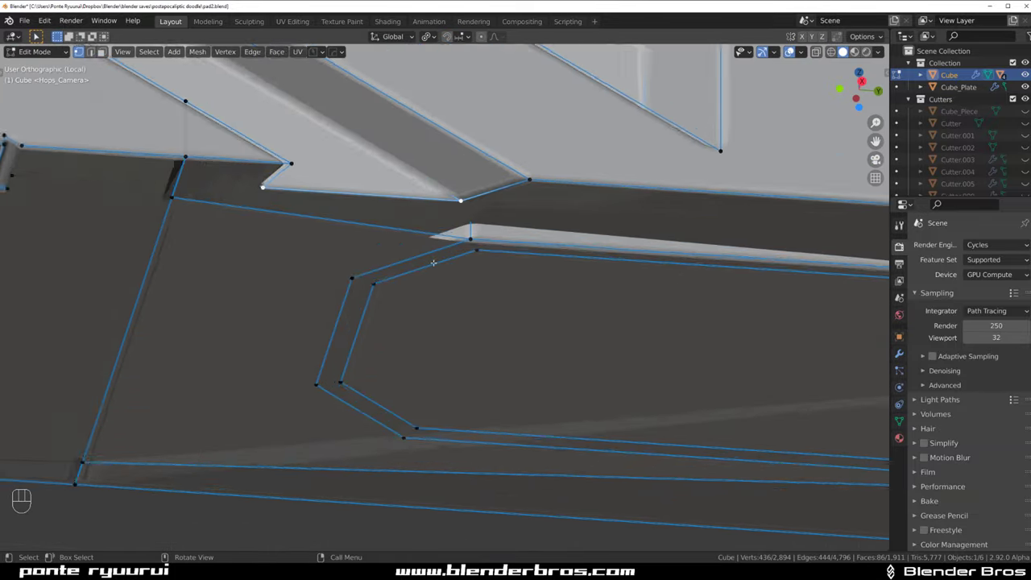
shift+middle_drag(384, 216, 419, 233)
Select the underside face around the elongated octagonal outline near the -Y slats to inspect its shape, and return to Object Mode
key(Tab)
scroll(447, 97, down, 9)
scroll(527, 147, down, 3)
key(Tab)
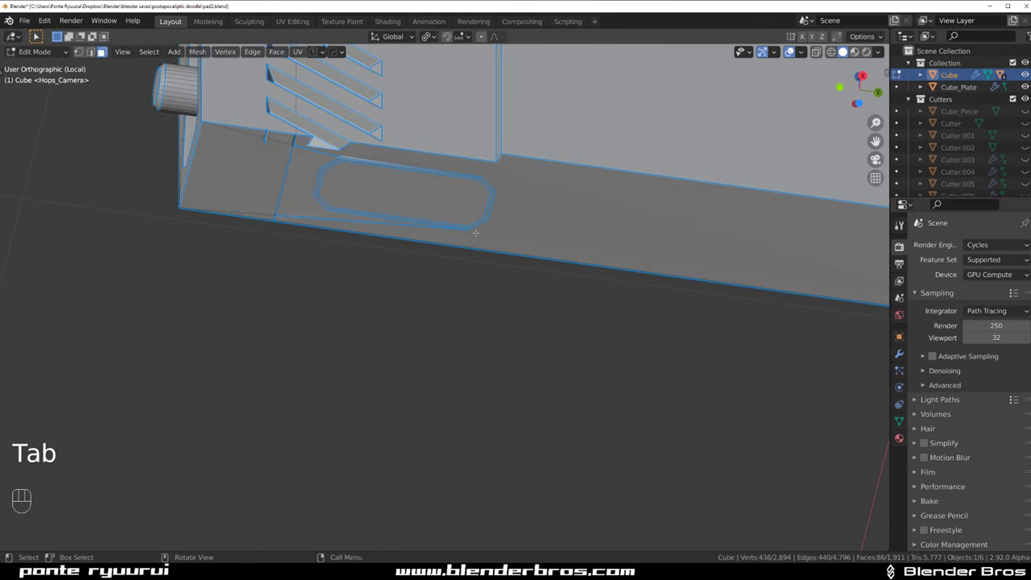
scroll(429, 281, up, 2)
scroll(429, 281, up, 3)
click(411, 266)
scroll(411, 266, down, 10)
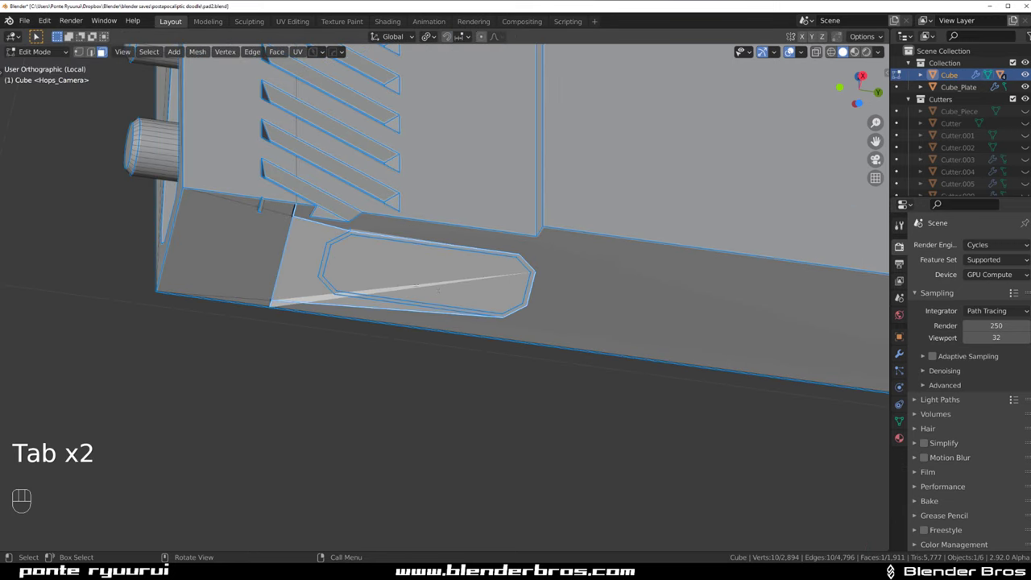
key(Tab)
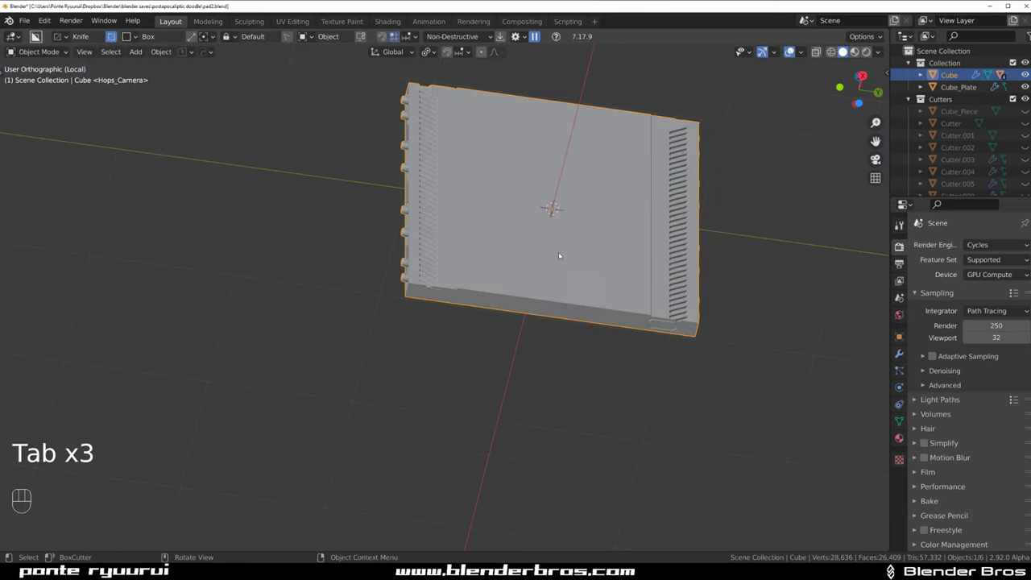
Review Cube's Bevel and Weighted Normal modifiers in HOps Helper and inspect the shading artifacts on the -Y underside corner
key(ctrl+grave)
drag(486, 166, 703, 195)
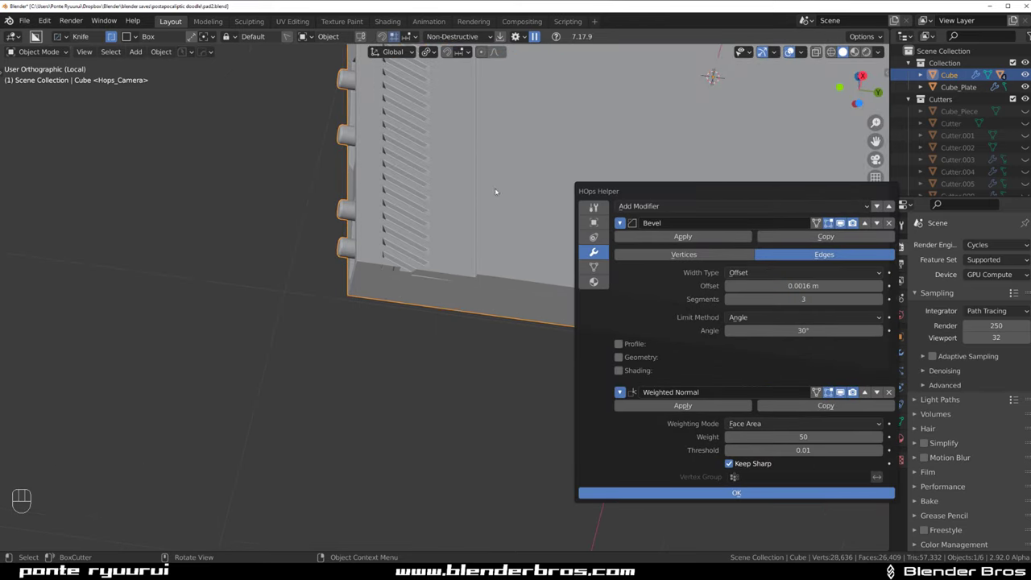
scroll(483, 193, up, 6)
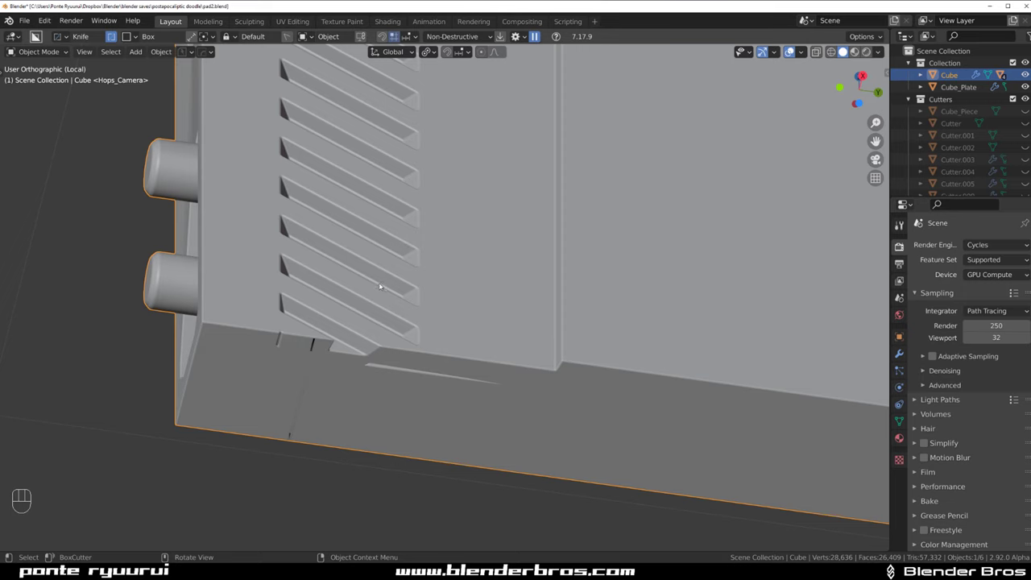
scroll(379, 286, up, 3)
shift+middle_drag(347, 347, 407, 147)
scroll(373, 200, up, 2)
Connect vertices between the slat notch and the octagonal outline on Cube's -Y underside, and knife a line across the underside through the outline
key(Tab)
scroll(322, 232, down, 8)
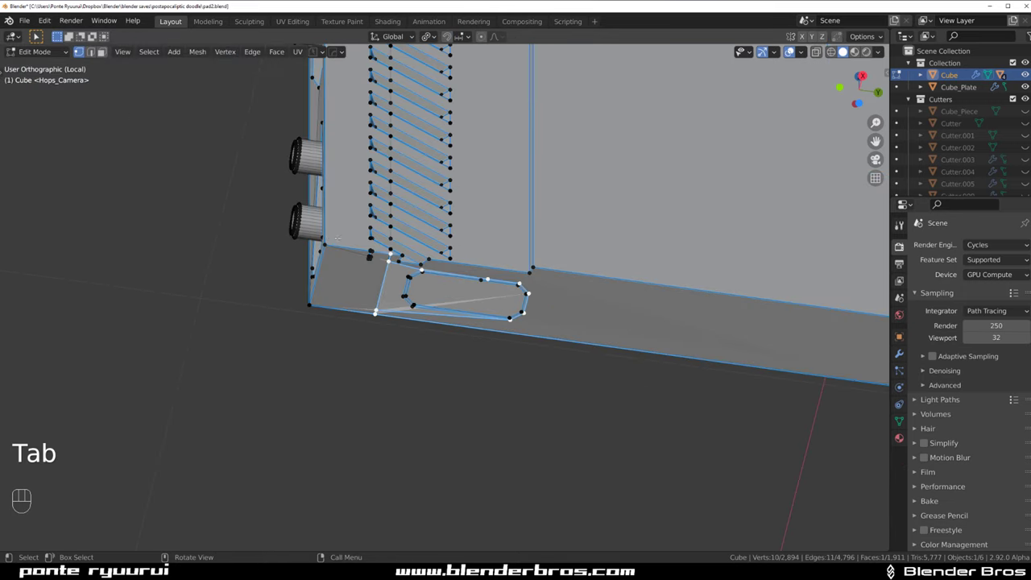
key(j)
key(k)
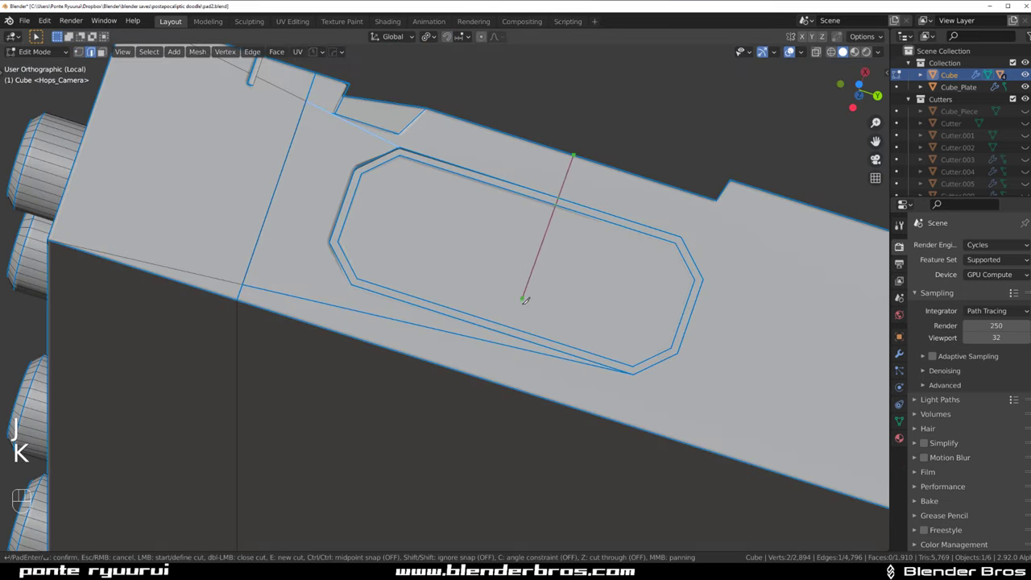
click(482, 377)
key(Return)
Select the long thin edges running from the -Y corner along the octagonal outline on Cube's underside and dissolve them
key(Tab)
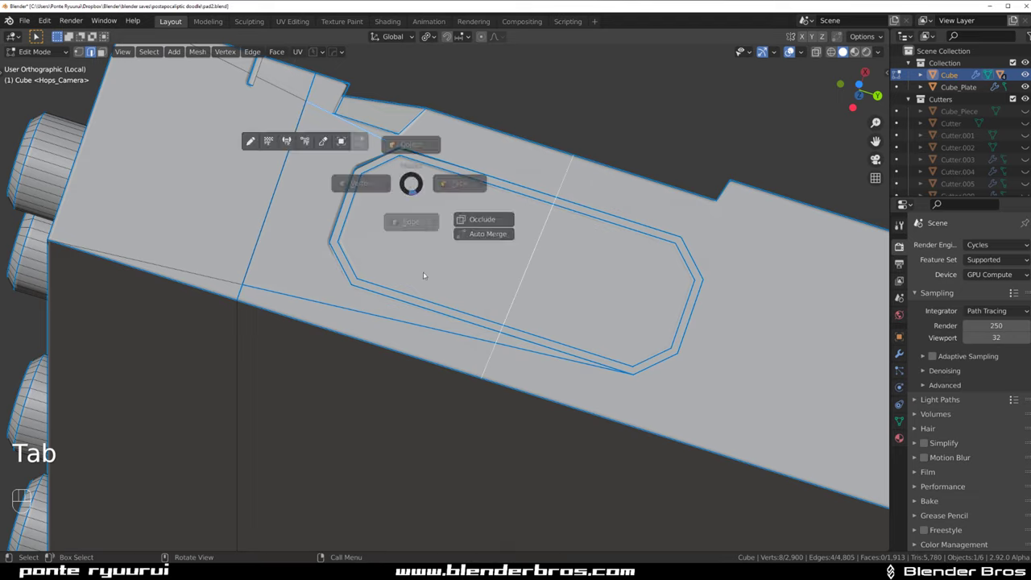
click(363, 137)
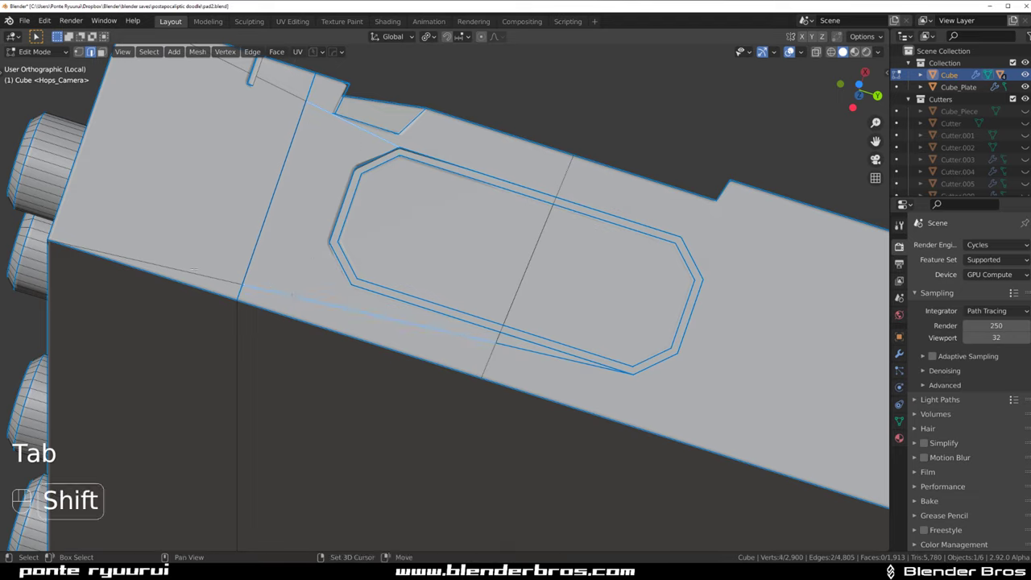
key(x)
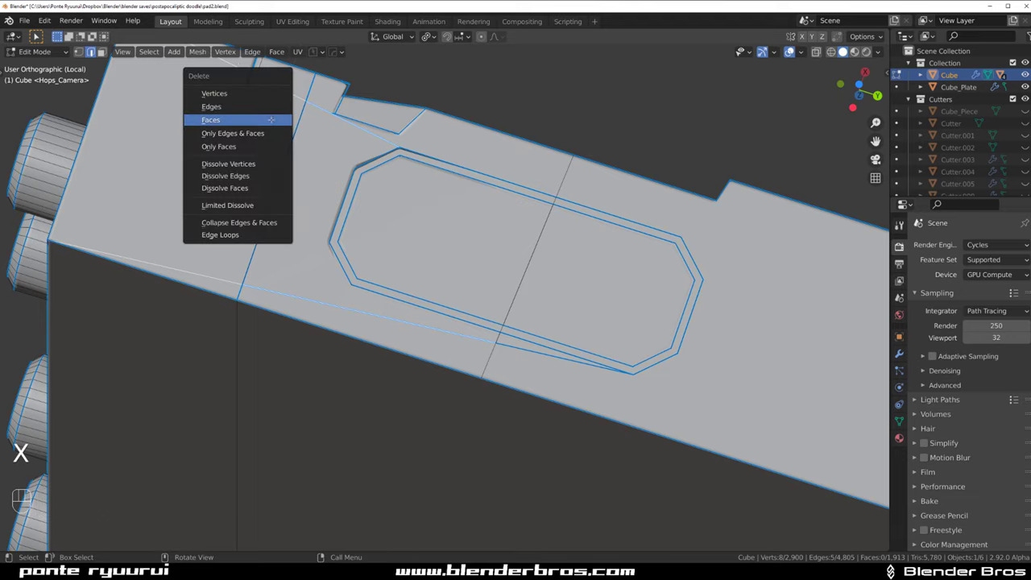
click(271, 177)
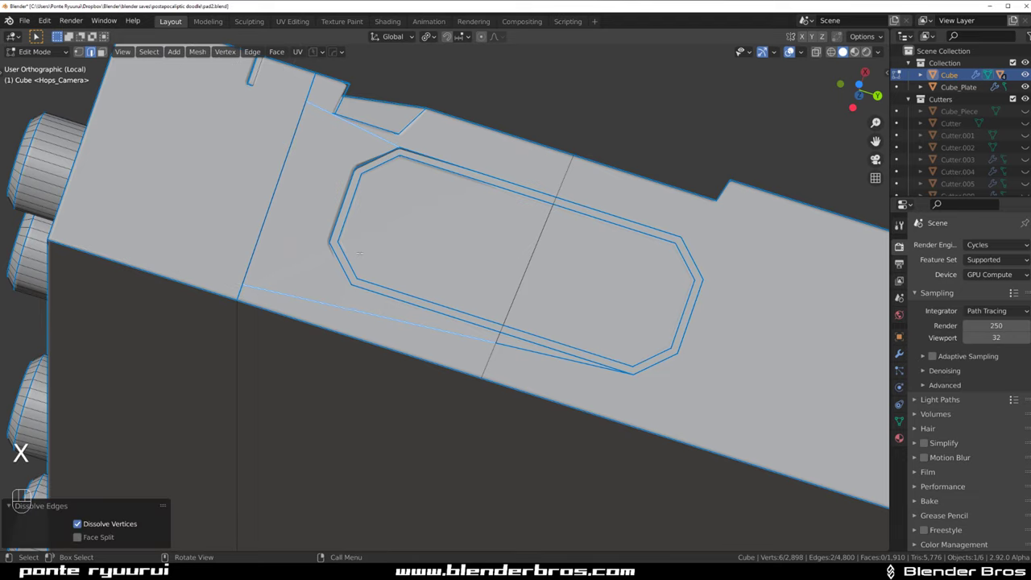
Dissolve the remaining thin edges between the -Y corner and the octagonal outline on Cube's underside
key(x)
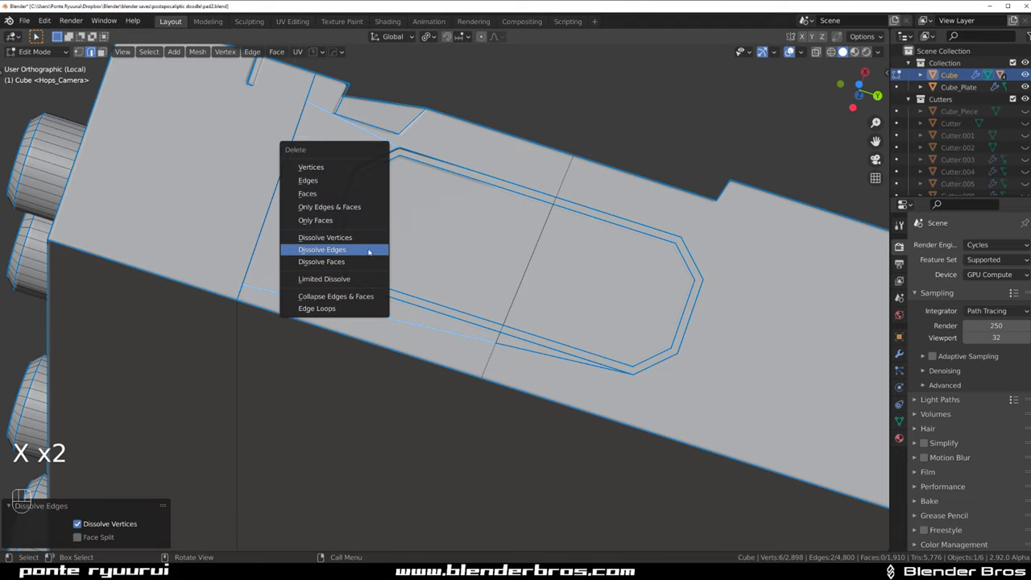
click(352, 182)
scroll(421, 229, down, 3)
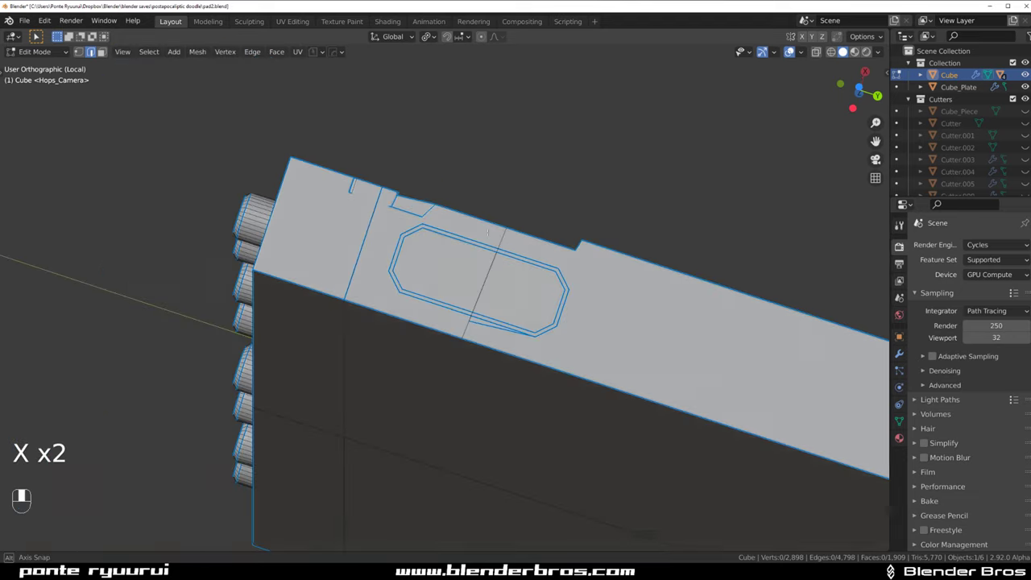
middle_drag(422, 228, 482, 329)
key(x)
key(Escape)
key(x)
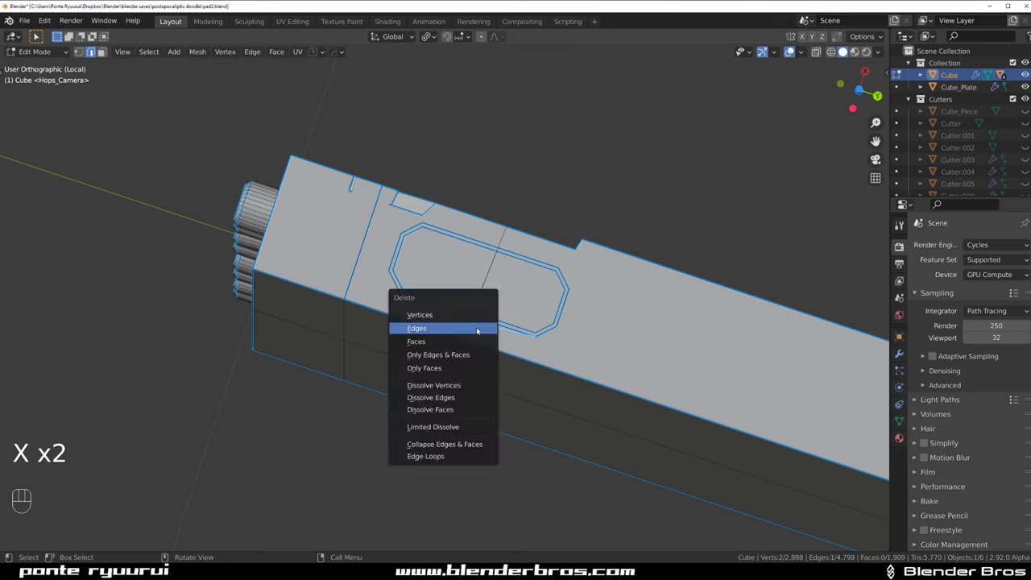
click(482, 327)
Delete the -Y underside faces around the octagonal recess, along with its split inner floor and groove geometry
scroll(581, 249, up, 4)
key(Tab)
click(582, 250)
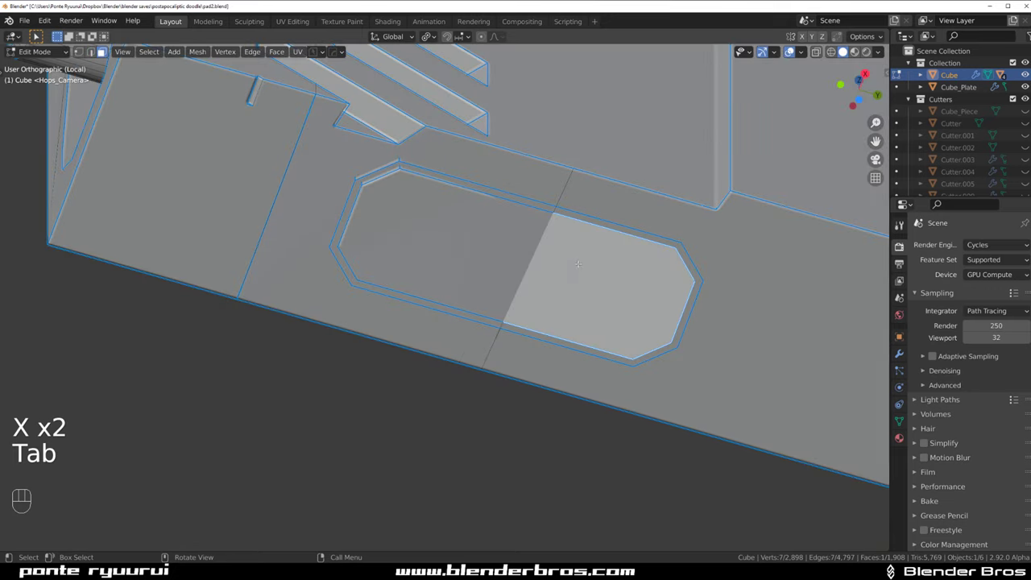
shift+click(489, 233)
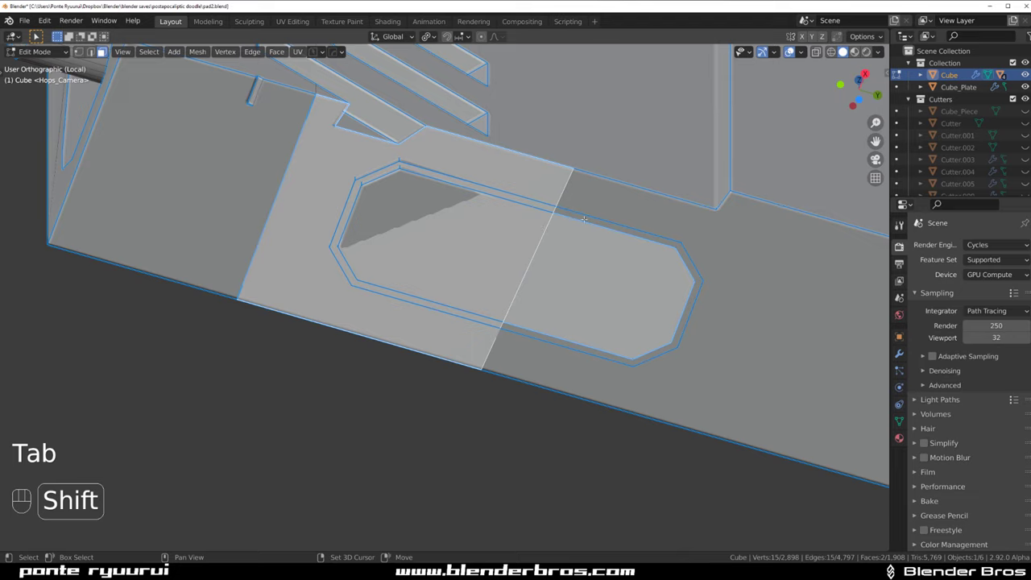
shift+click(584, 219)
key(x)
click(595, 310)
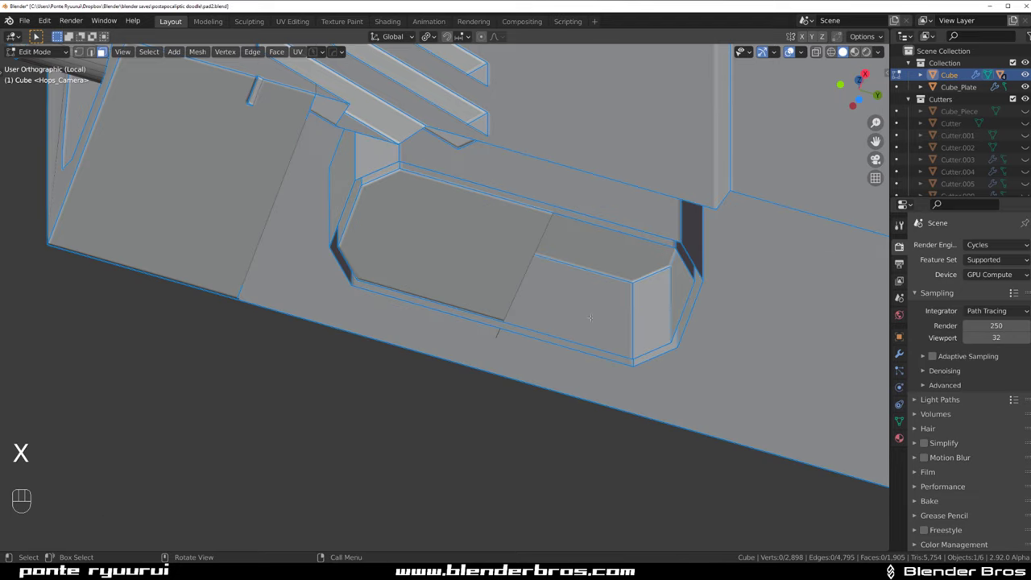
click(527, 272)
key(x)
click(576, 248)
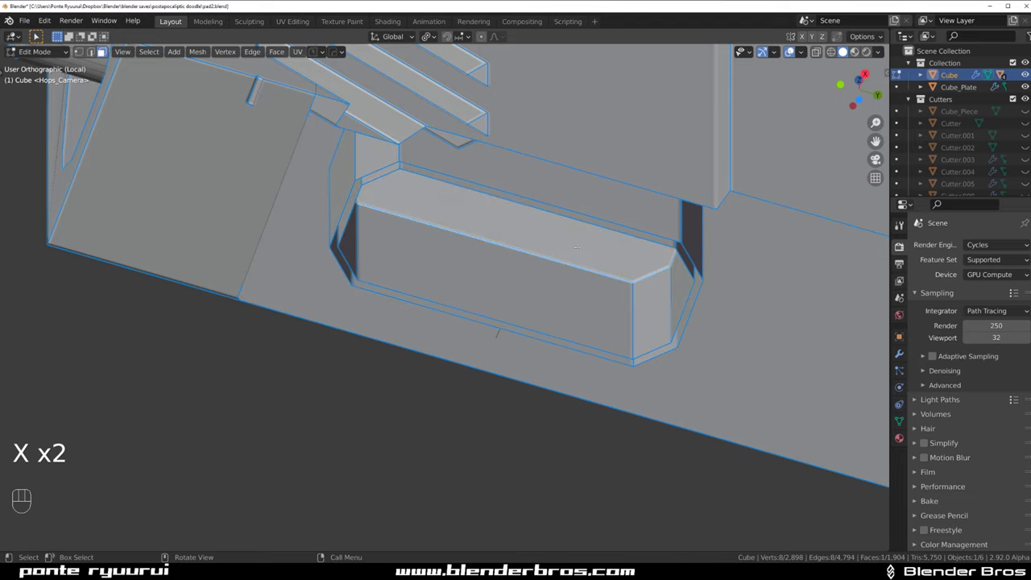
key(x)
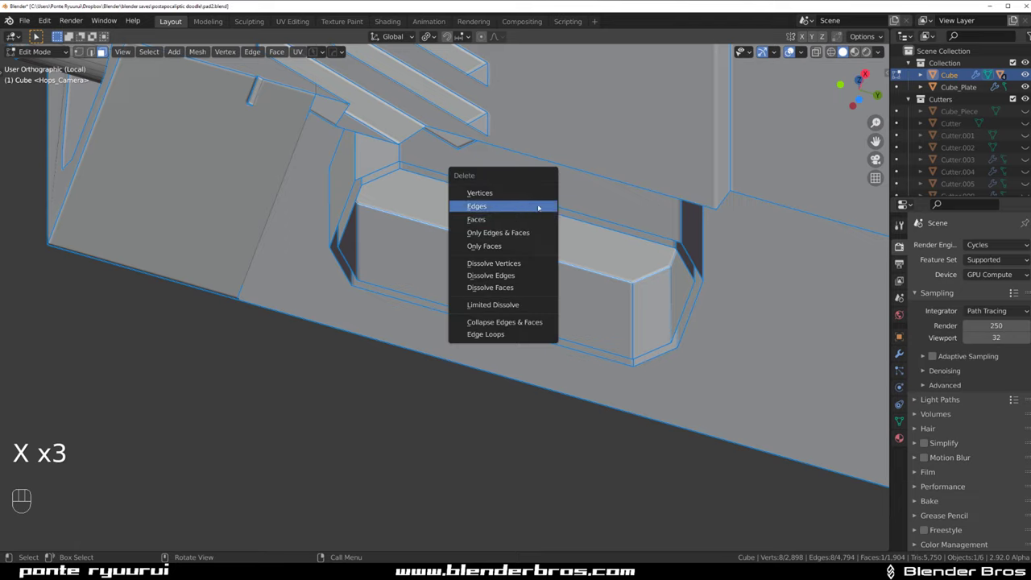
click(509, 198)
Delete the loose inner octagonal edge loop and the bottom face's vertices of the -Y underside recess
key(Tab)
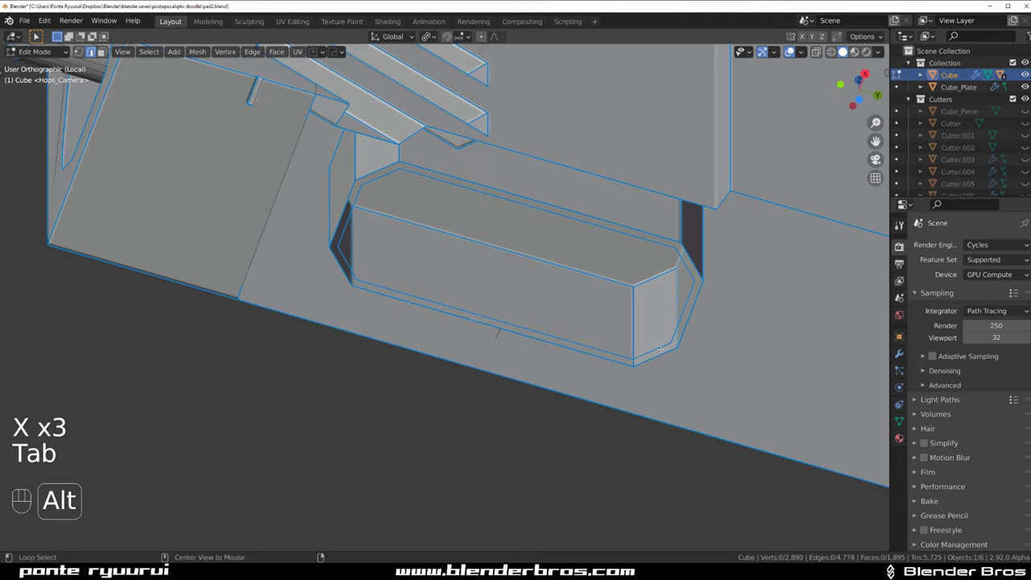
alt+click(655, 351)
key(x)
click(659, 352)
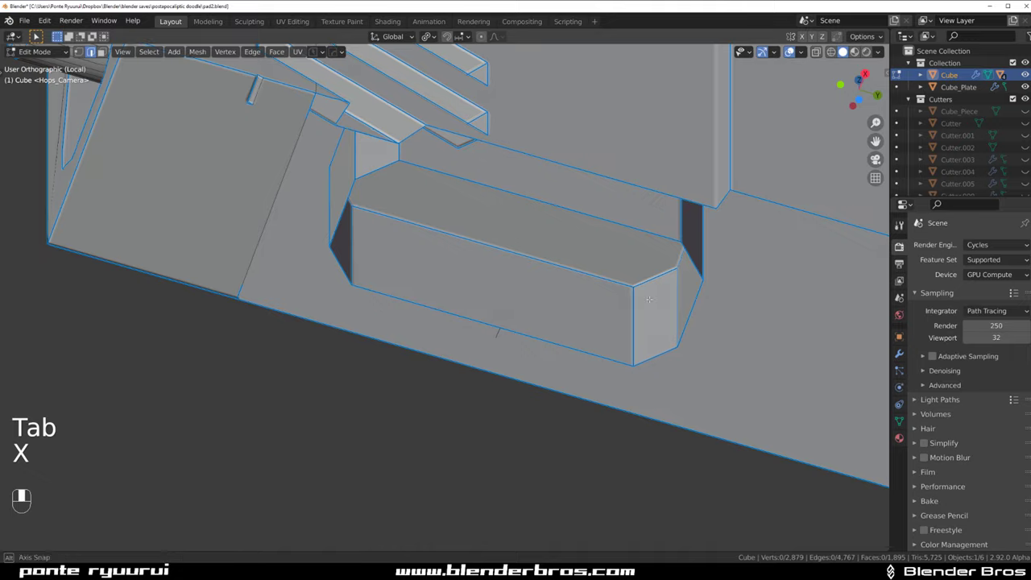
middle_drag(653, 357, 612, 233)
key(Tab)
click(612, 232)
key(x)
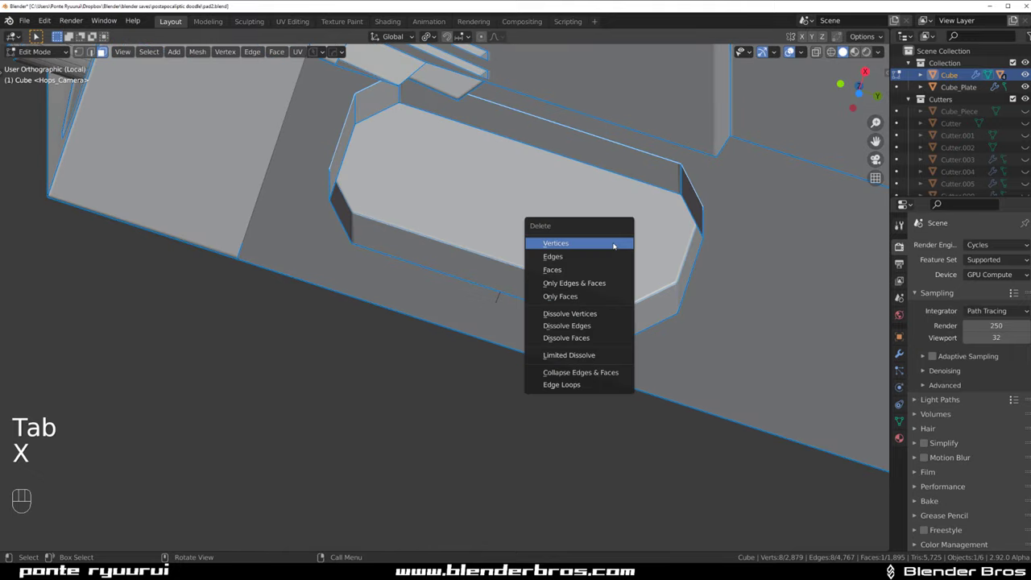
click(613, 243)
Try mirroring Cube's mesh across its centre and undo the mirror
key(alt+x)
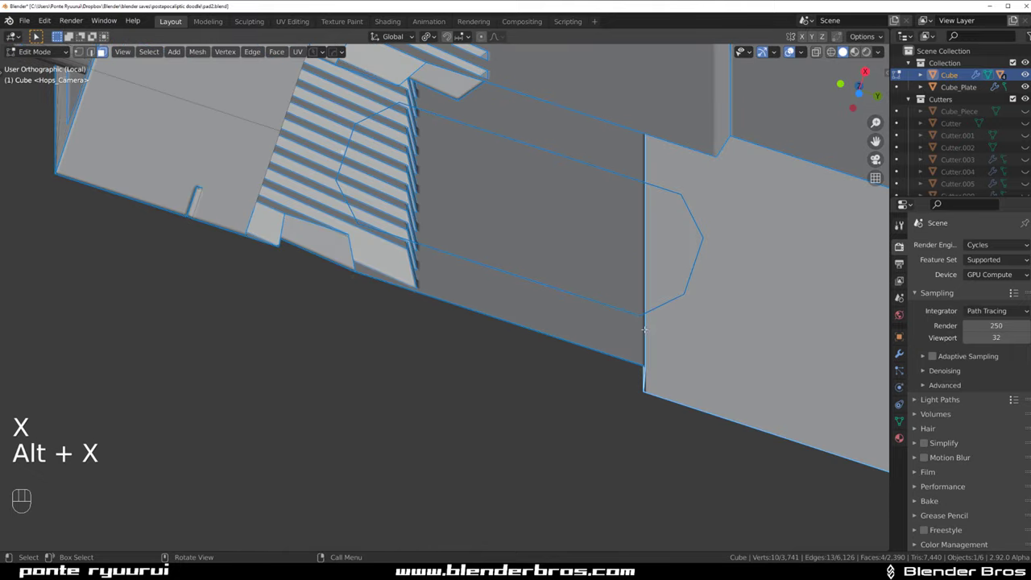
key(ctrl+z)
key(ctrl+z)
Merge the leftover octagonal outline into the -Y underside's outer-edge vertex, and merge that vertex into the one at the dividing edge
middle_drag(474, 245, 482, 249)
key(Tab)
scroll(482, 249, up, 2)
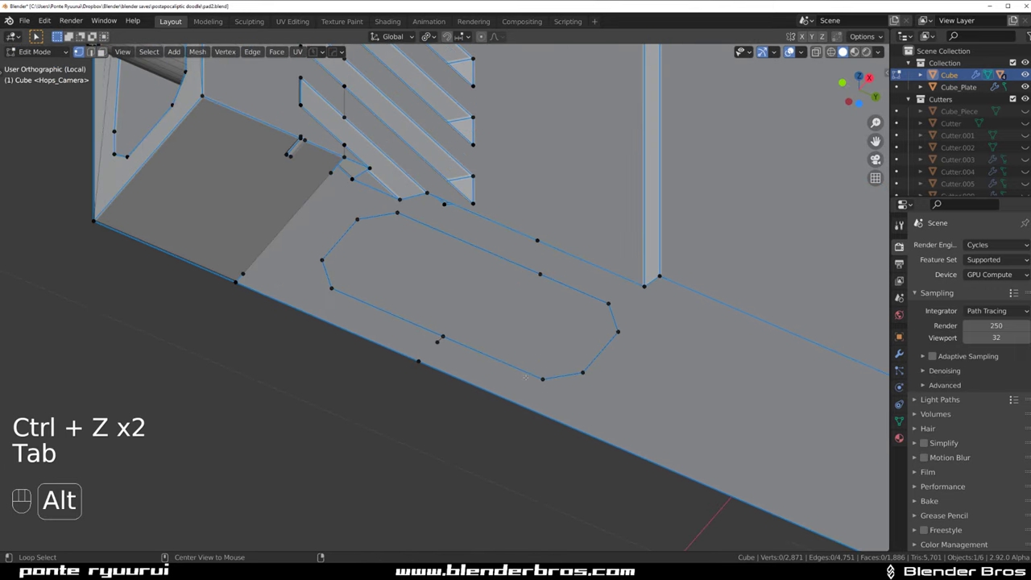
alt+click(542, 378)
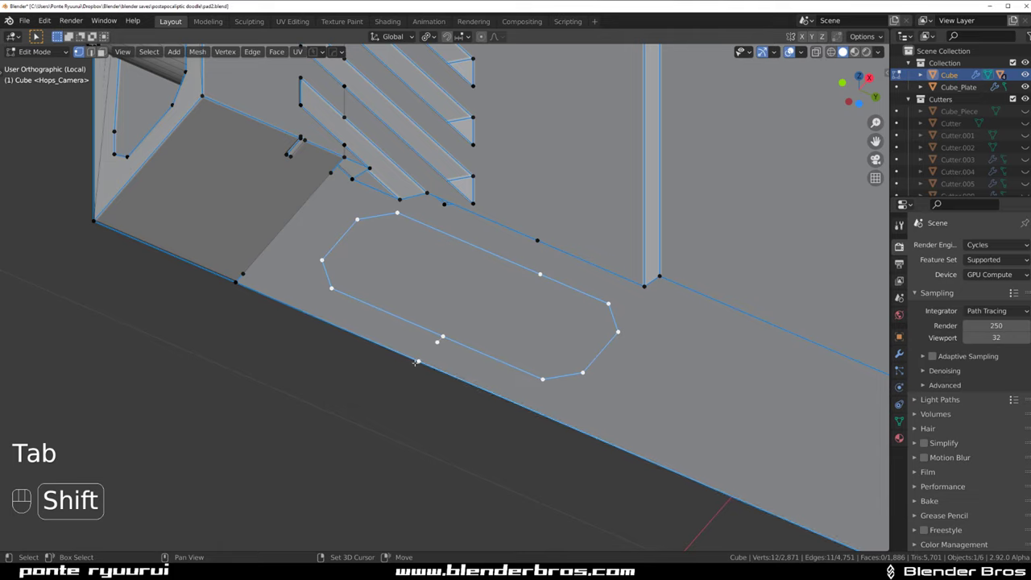
key(1)
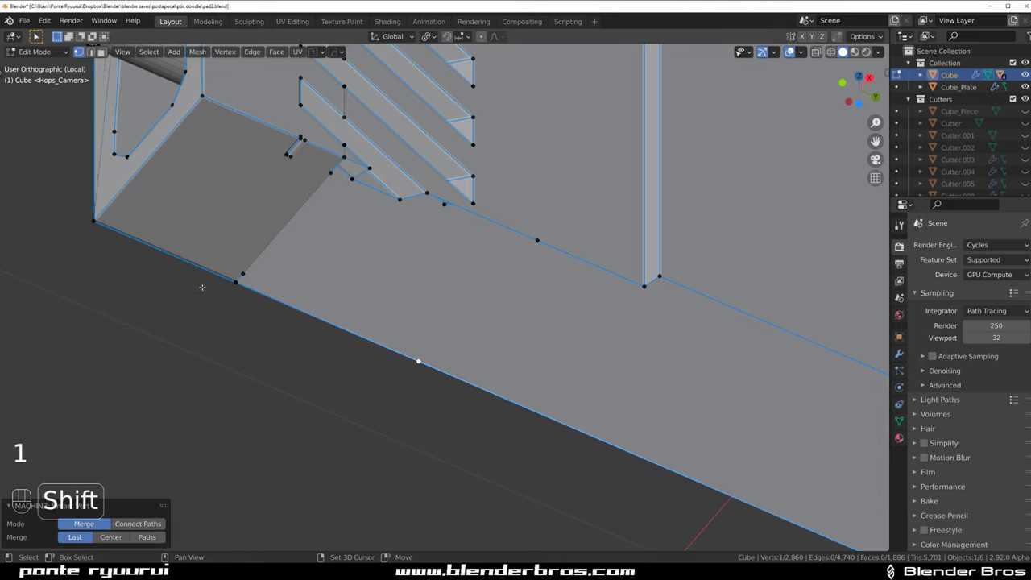
shift+click(236, 282)
key(1)
Merge the stray vertices at both ends of the -Y underside's dividing edge into the adjacent boundary vertices
click(243, 274)
shift+click(236, 282)
key(1)
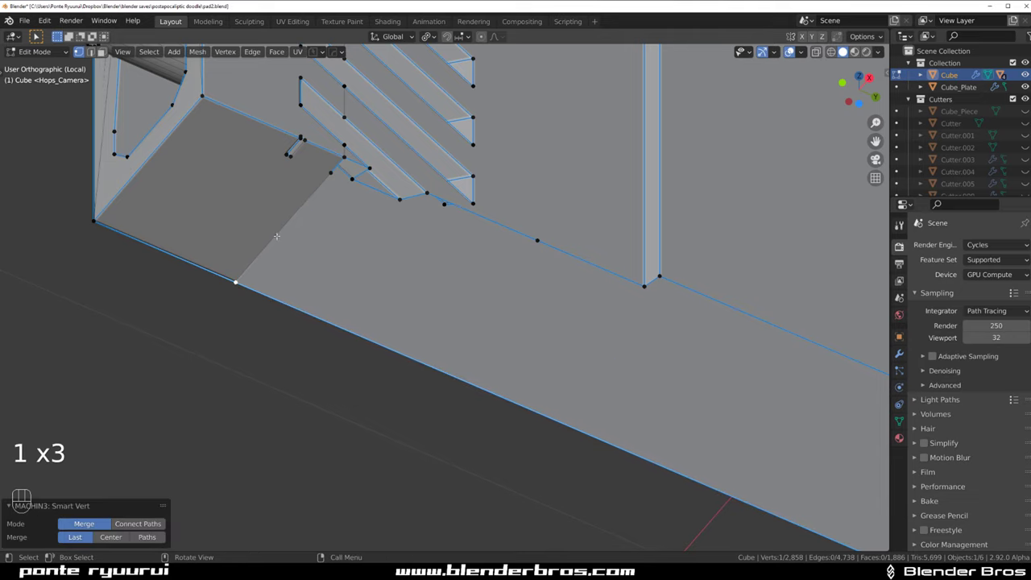
middle_drag(276, 237, 218, 229)
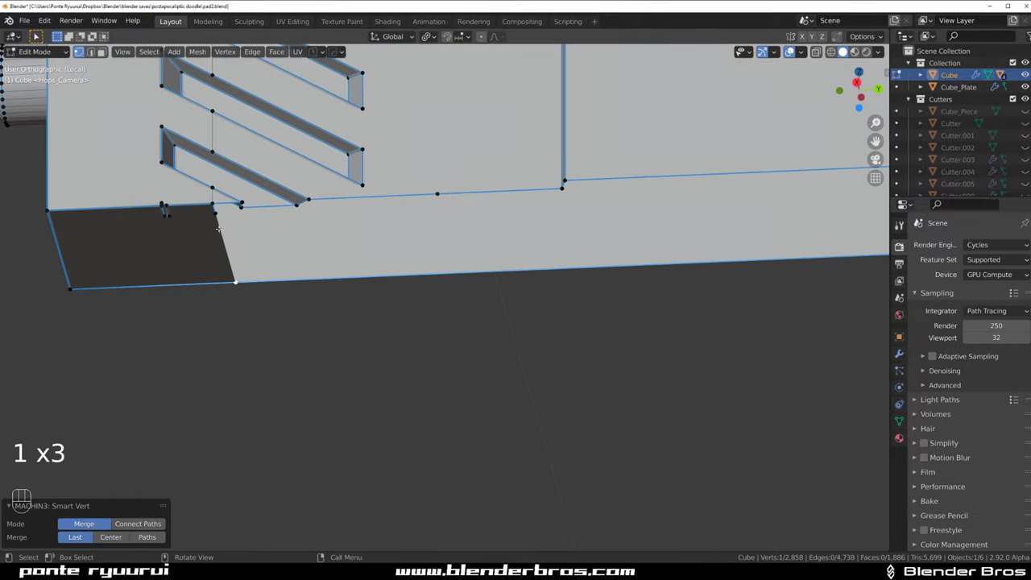
click(216, 215)
shift+click(213, 204)
key(1)
Select the open boundary around the -Y underside gap and fill it with a face
alt+click(353, 196)
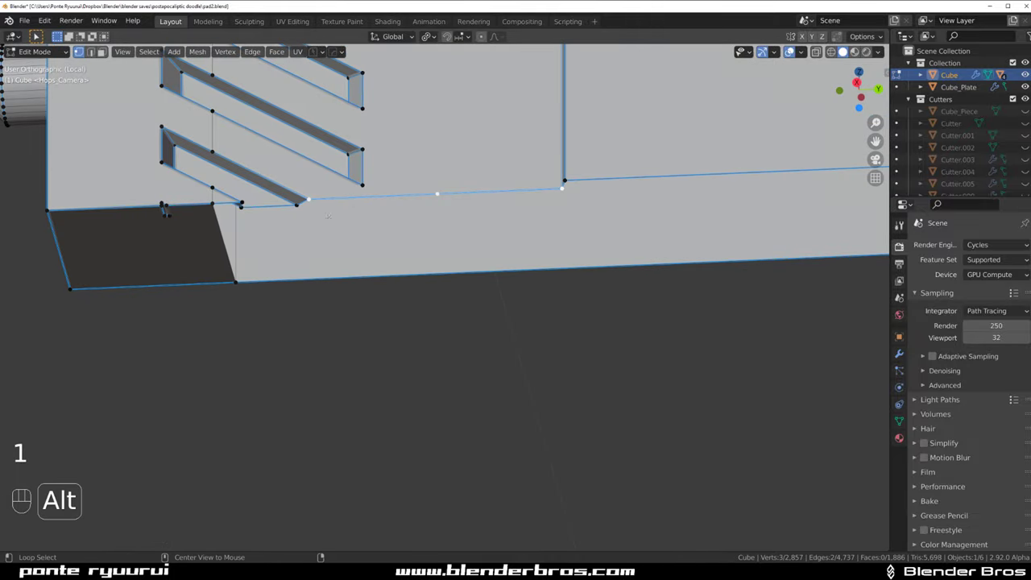
alt+shift+click(277, 216)
middle_drag(292, 278, 508, 268)
scroll(551, 289, up, 12)
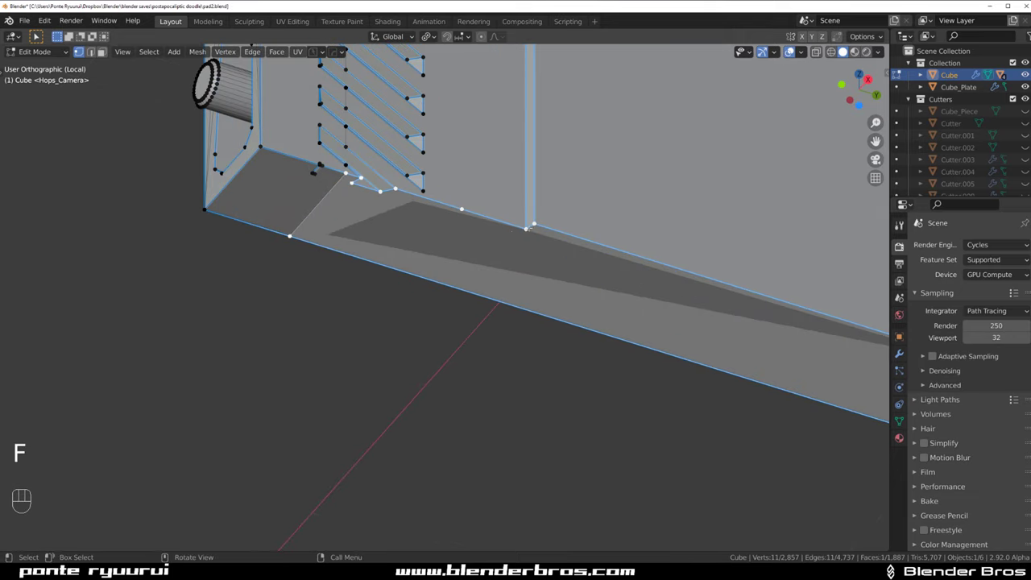
Merge the redundant mid-edge vertex beside the vertical groove into the lowest slat's corner vertex
shift+middle_drag(459, 265, 429, 351)
scroll(432, 339, up, 2)
click(436, 211)
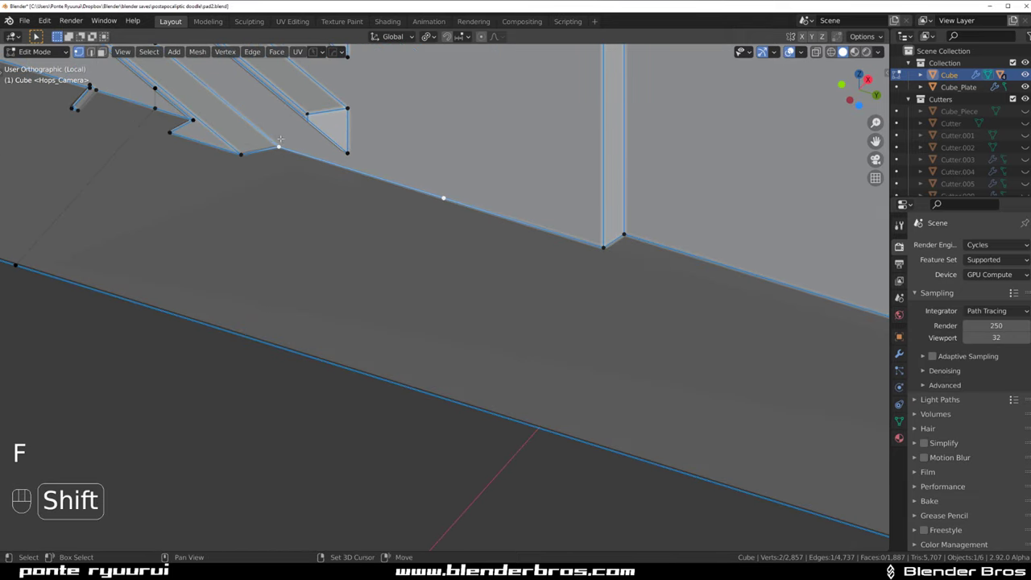
key(1)
Dissolve the dividing edges across the -Y underside near the slats and return to Object Mode
scroll(403, 242, down, 3)
key(Tab)
key(Tab)
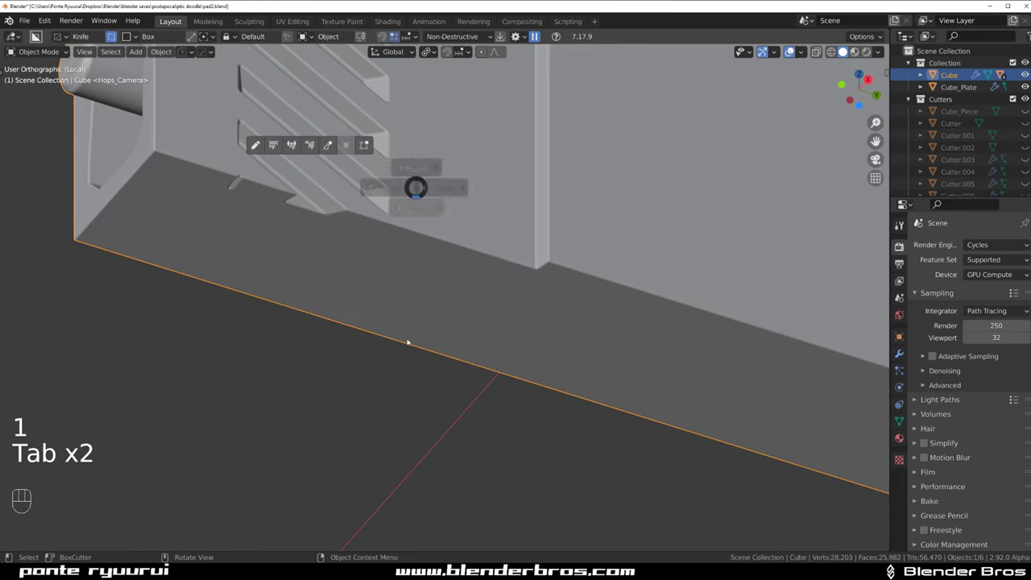
key(x)
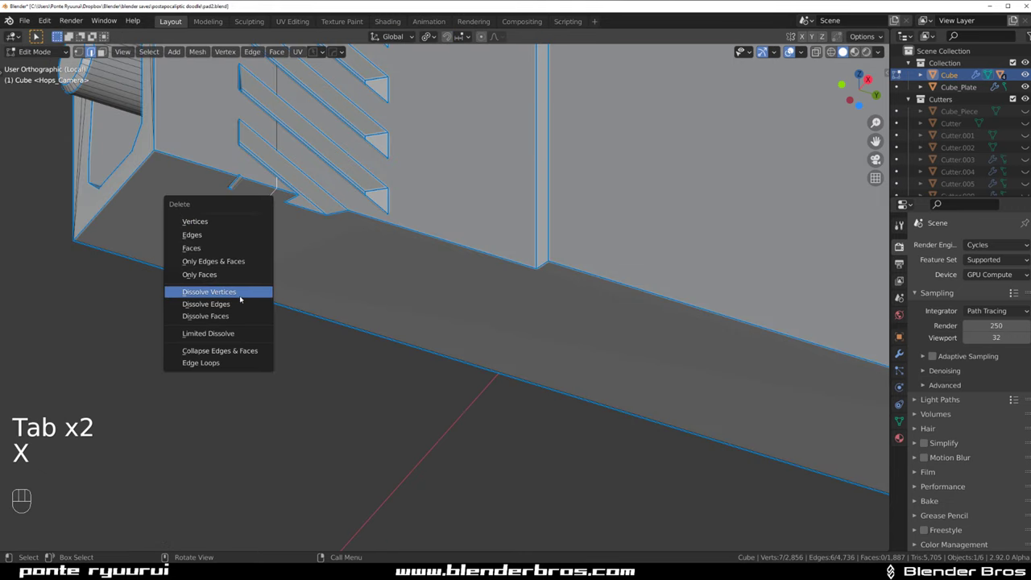
click(239, 304)
key(Tab)
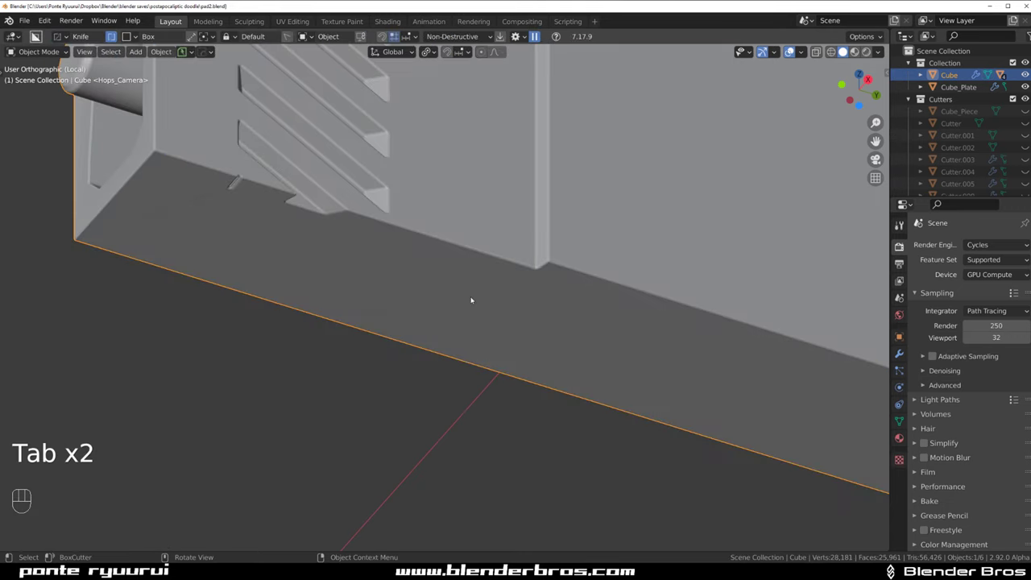
Flatten the -Y underside face by scaling it to 0 along global Z, and return to Object Mode
key(Tab)
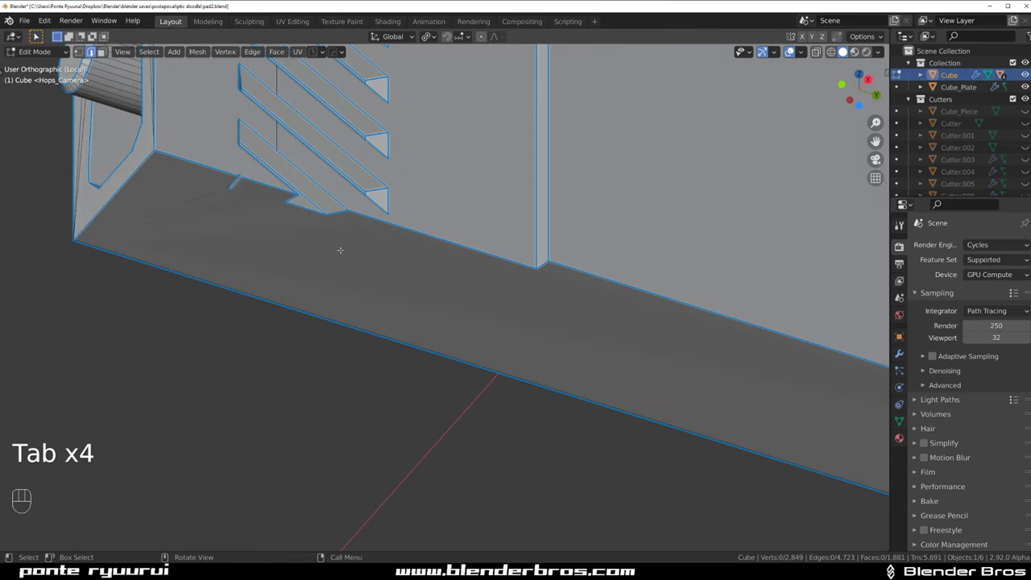
middle_drag(353, 255, 432, 292)
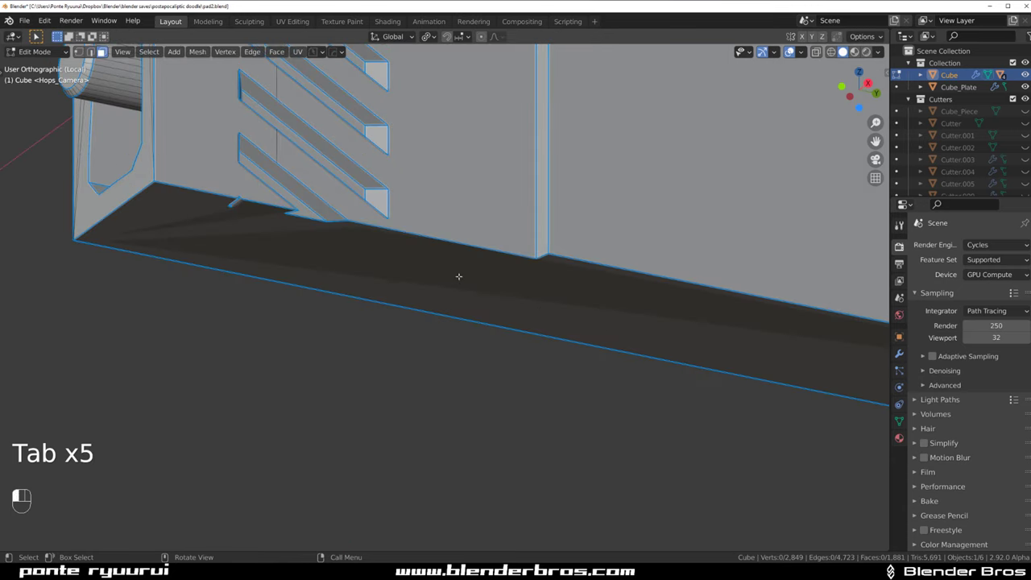
text(sz0)
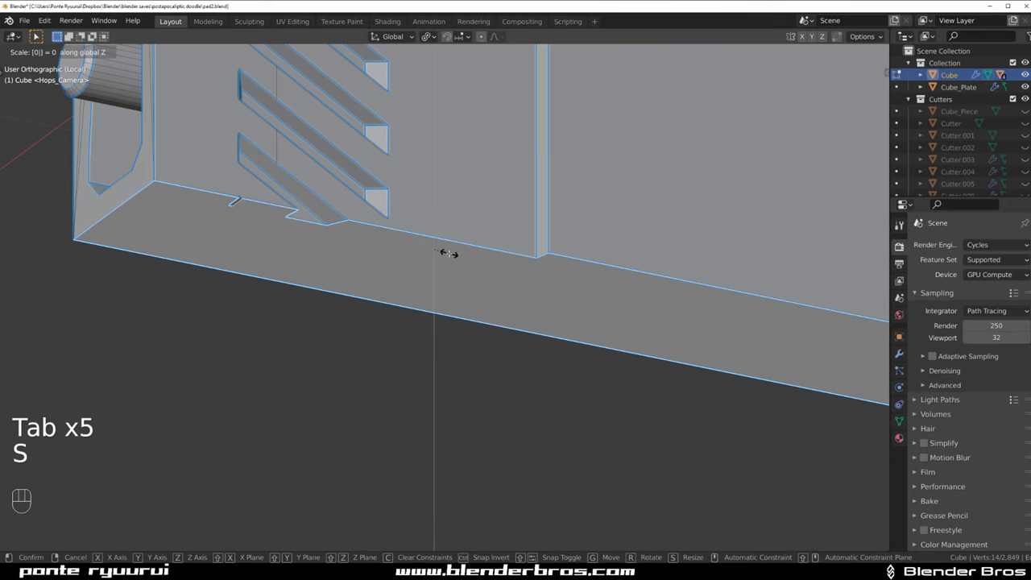
key(Return)
key(Tab)
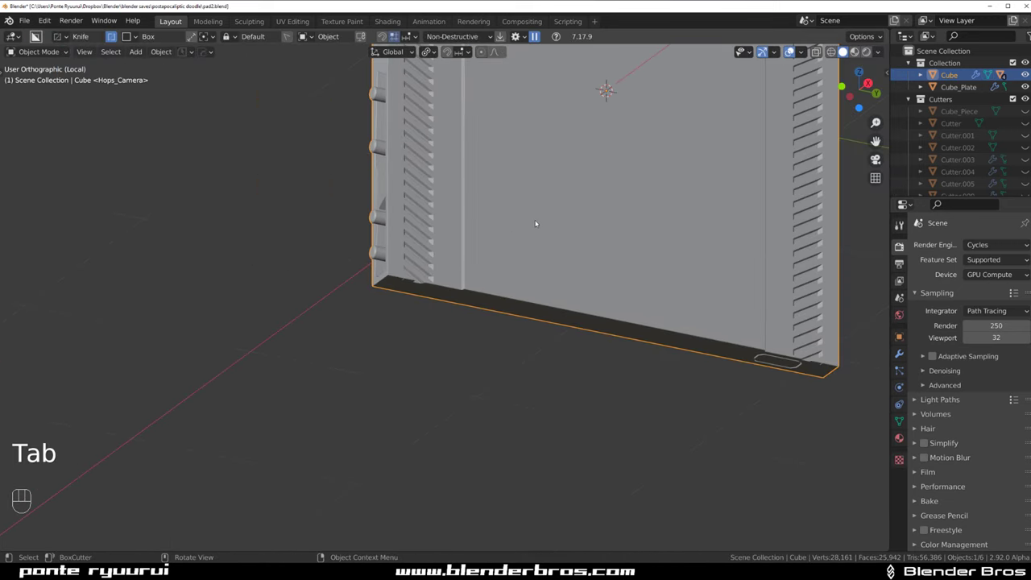
Delete the inner floor vertices of the octagonal recess on Cube's +Y underside
shift+middle_drag(595, 256, 533, 304)
middle_drag(497, 225, 394, 209)
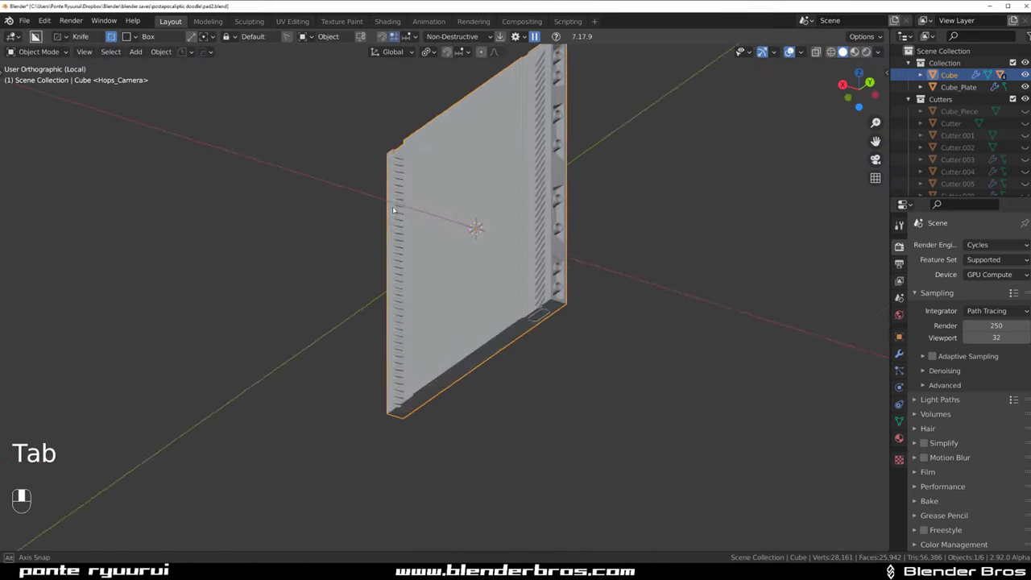
scroll(569, 147, up, 4)
middle_drag(564, 279, 417, 289)
scroll(490, 282, up, 4)
key(Tab)
scroll(417, 289, up, 3)
shift+middle_drag(633, 405, 451, 274)
scroll(451, 274, up, 2)
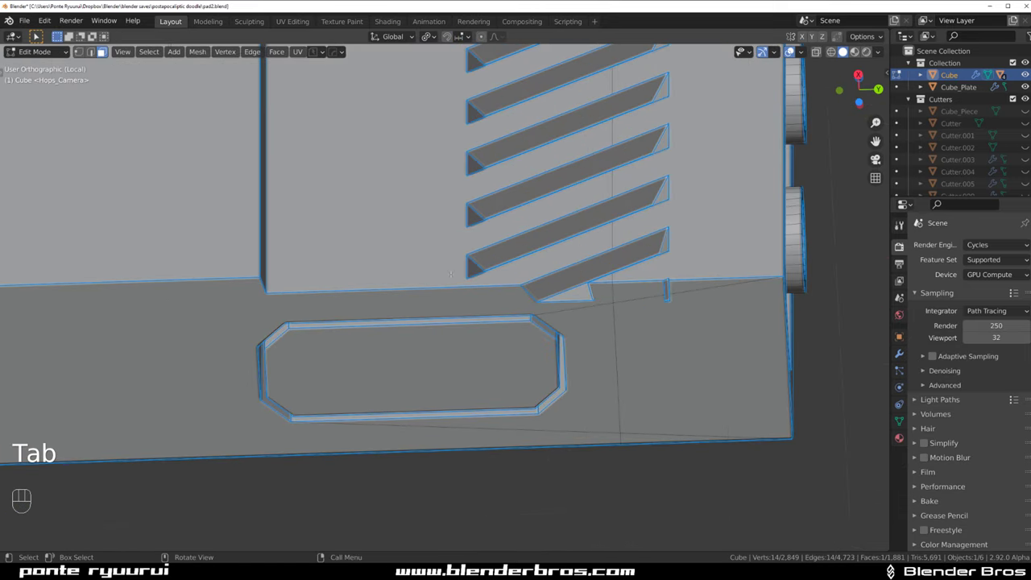
click(491, 356)
key(x)
key(ctrl+KP_Add)
key(ctrl+KP_Add)
key(ctrl+KP_Add)
key(ctrl+KP_Add)
key(ctrl+KP_Add)
key(ctrl+KP_Add)
key(ctrl+KP_Add)
key(ctrl+KP_Add)
key(ctrl+KP_Add)
key(ctrl+KP_Add)
key(x)
key(x)
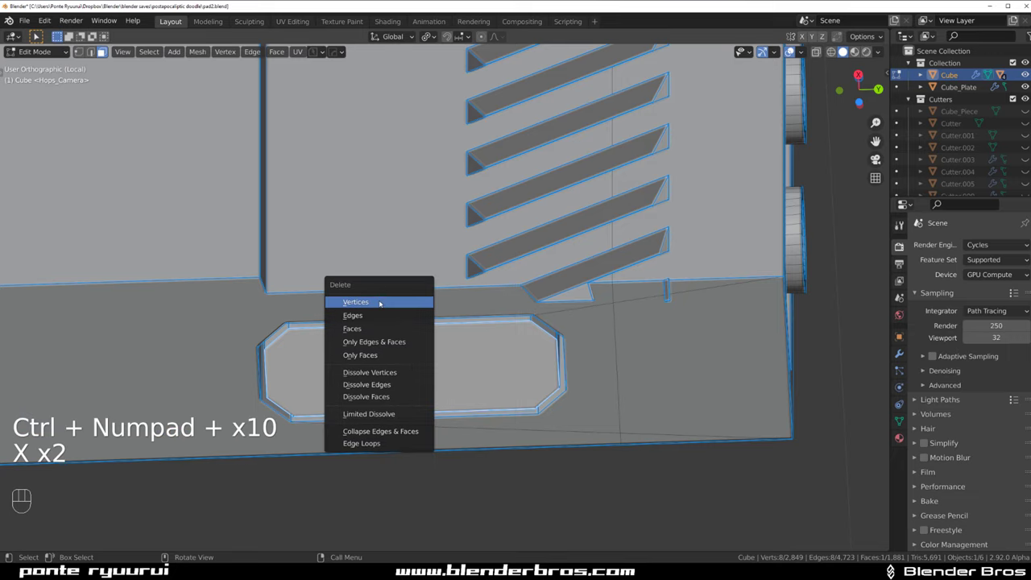
click(380, 301)
Delete the remaining bottom geometry of the +Y underside's octagonal recess
key(x)
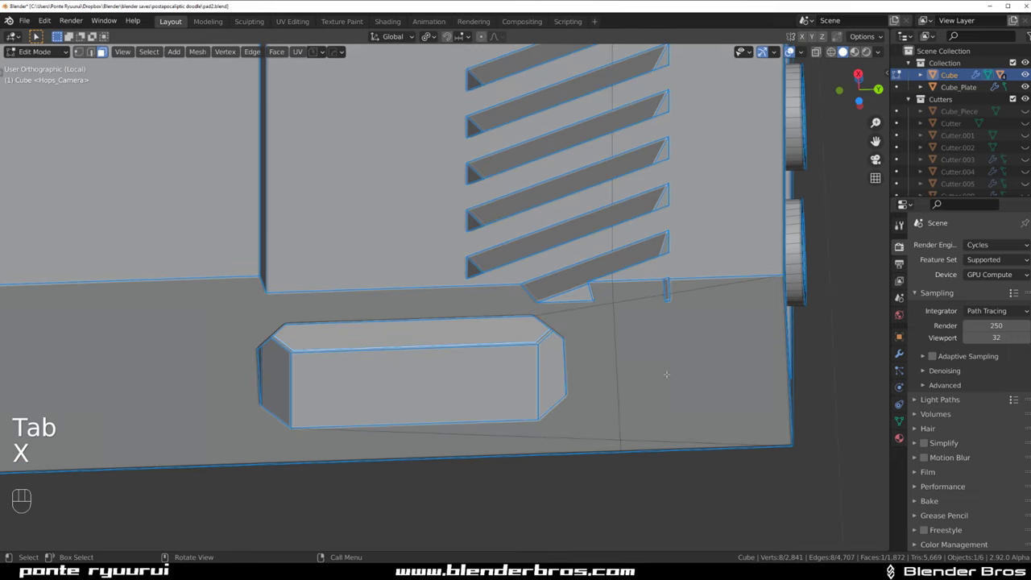
key(ctrl+KP_Add)
key(x)
key(x)
Merge the leftover octagonal outline vertices on the +Y underside into its boundary, undoing the incomplete first merge
key(Tab)
ctrl+click(621, 449)
key(1)
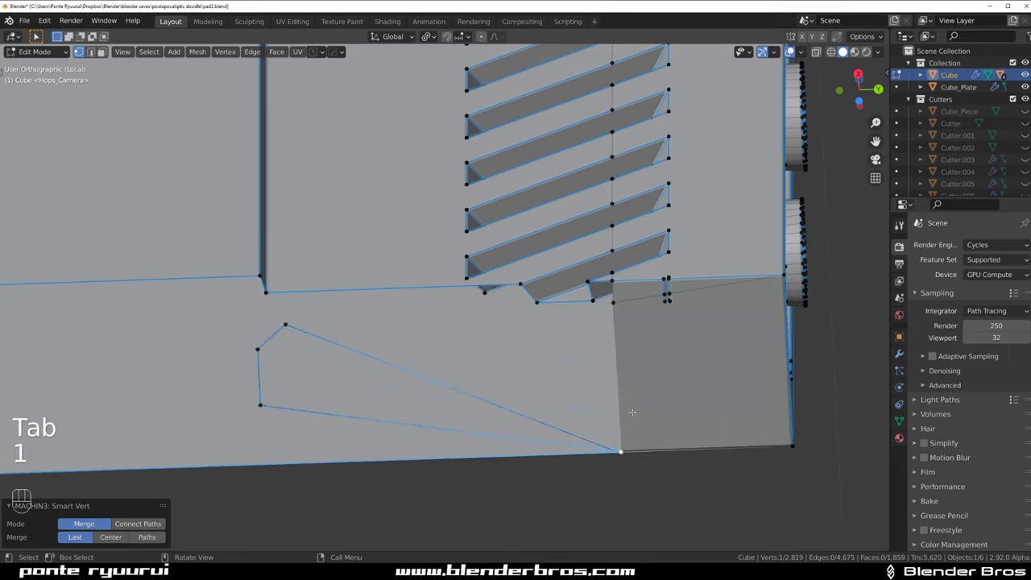
key(ctrl+z)
middle_drag(633, 414, 540, 373)
shift+click(537, 367)
key(1)
key(1)
Dissolve the dividing edge across the +Y underside beside the slats, undoing the unwanted attempts
key(Tab)
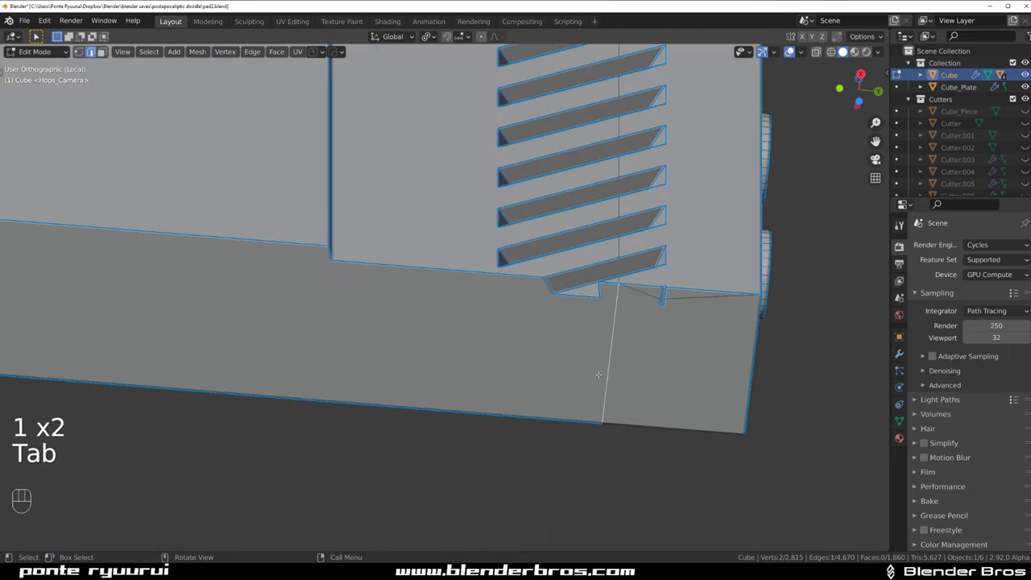
key(x)
key(ctrl+z)
key(x)
key(ctrl+z)
key(x)
click(623, 371)
Recalculate Cube's sharp edges with the HOps Resharp (shading) operation in Object Mode
scroll(623, 372, down, 3)
key(Tab)
key(q)
ctrl+shift+click(587, 175)
Flatten the +Y underside face by scaling it to 0 along Z, and return to Object Mode
key(Tab)
click(443, 313)
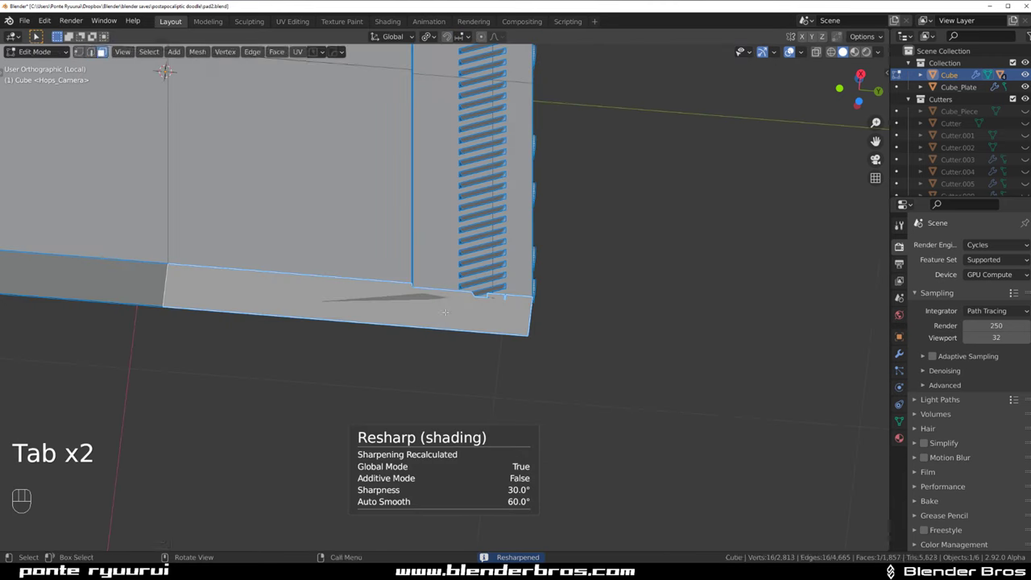
key(s)
key(z)
key(0)
key(Return)
key(Tab)
Dissolve the vertical centre edge loop on Cube's broad +X face
key(grave)
key(grave)
key(Tab)
click(421, 314)
alt+click(301, 213)
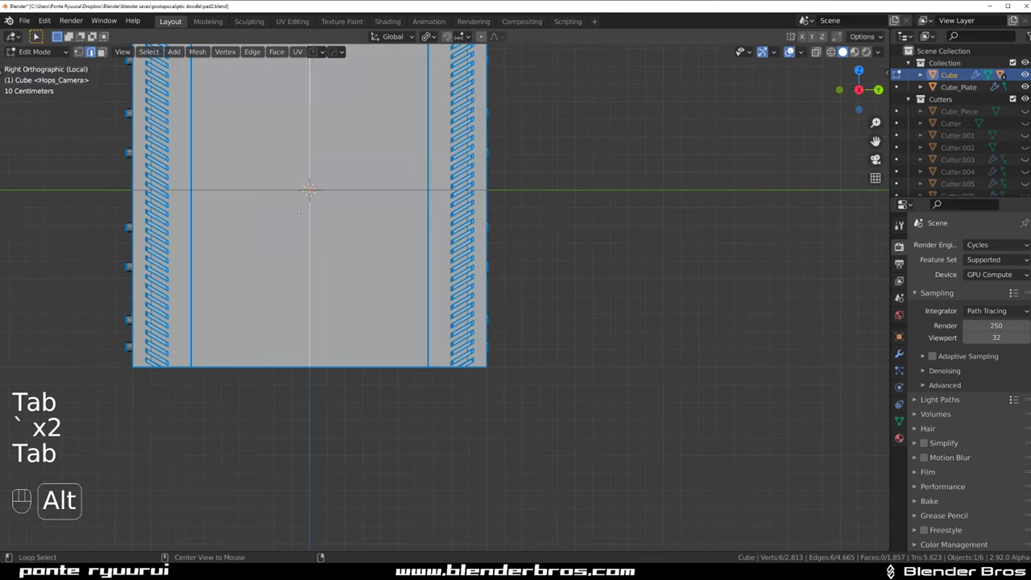
key(x)
click(352, 207)
middle_drag(352, 207, 400, 253)
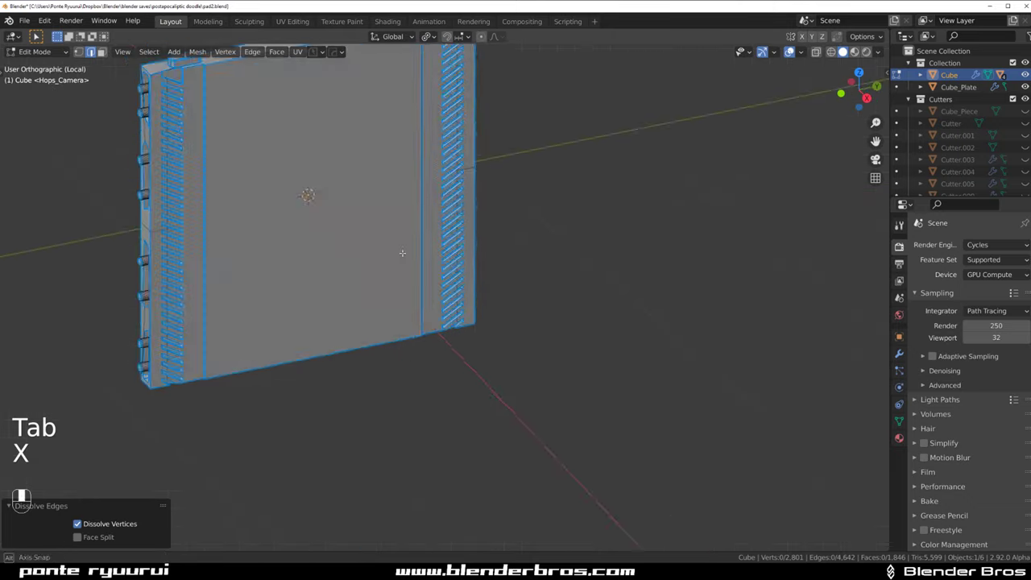
scroll(400, 241, down, 5)
Return to Object Mode, exit local view and save the scene as the new version pad3.blend
key(Tab)
key(slash)
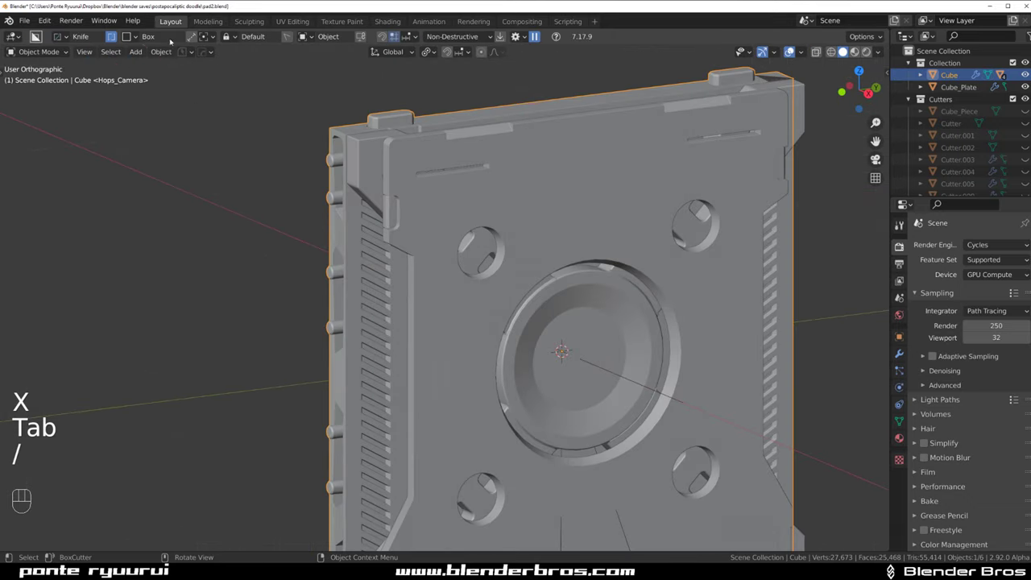
click(183, 53)
click(184, 95)
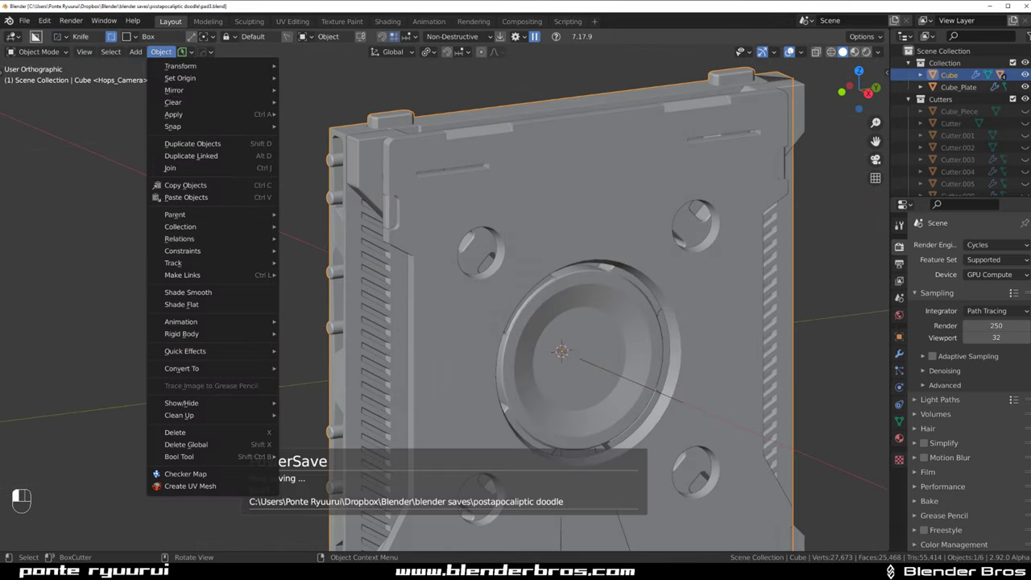
middle_drag(483, 241, 475, 346)
scroll(604, 306, up, 4)
shift+middle_drag(610, 304, 392, 395)
click(433, 352)
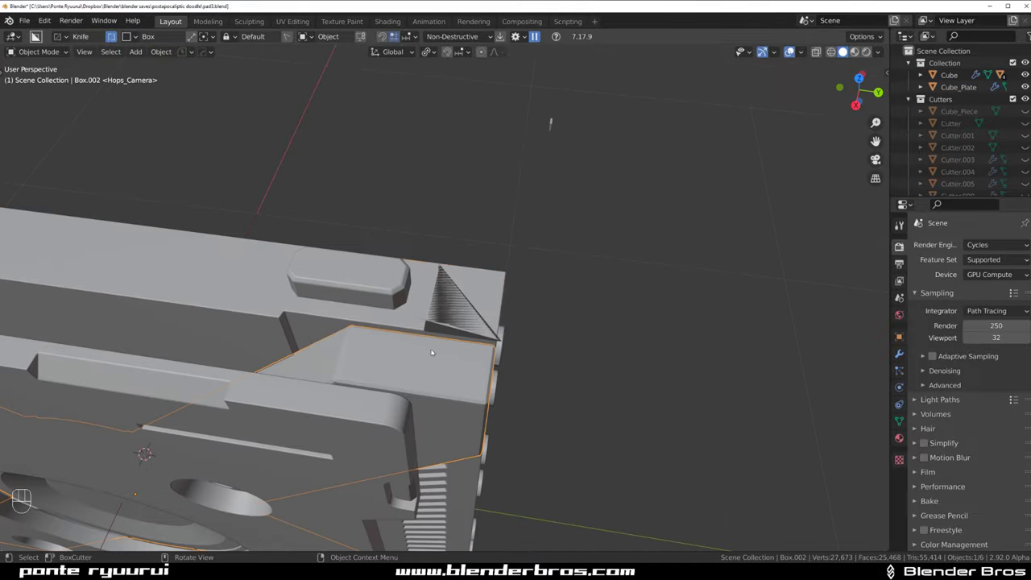
key(Tab)
scroll(448, 322, up, 3)
key(Tab)
scroll(483, 298, down, 4)
Isolate Cube in Edit Mode and dissolve the stray edge outline above the first slat at the +Y upper corner
click(485, 309)
scroll(487, 315, up, 5)
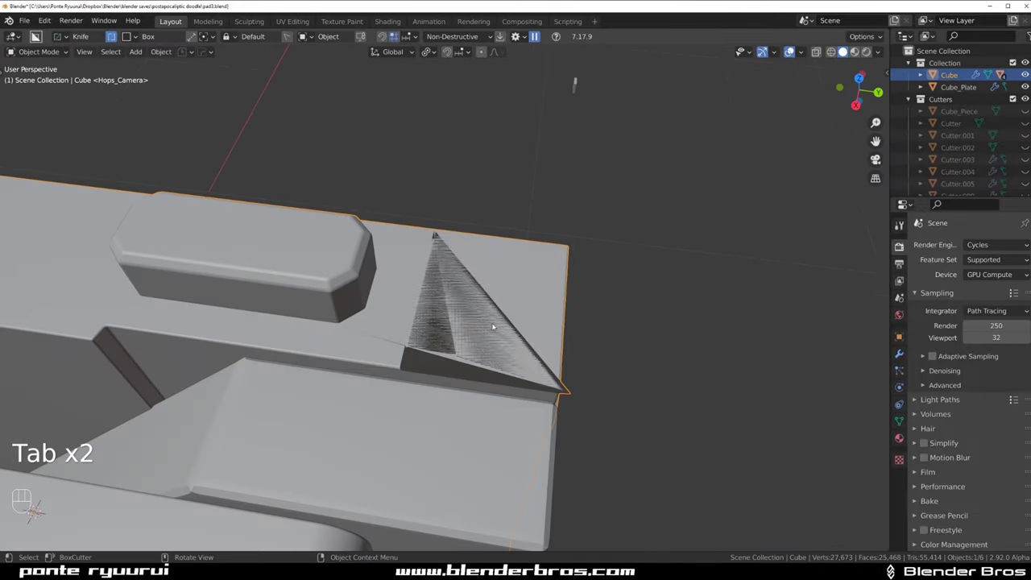
key(Tab)
scroll(412, 352, up, 2)
middle_drag(399, 356, 518, 306)
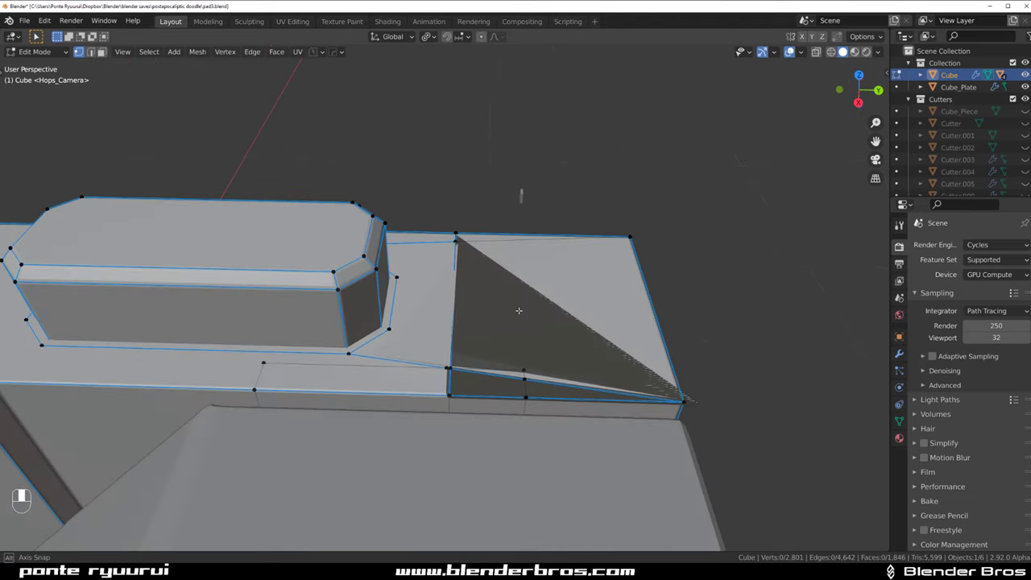
key(Tab)
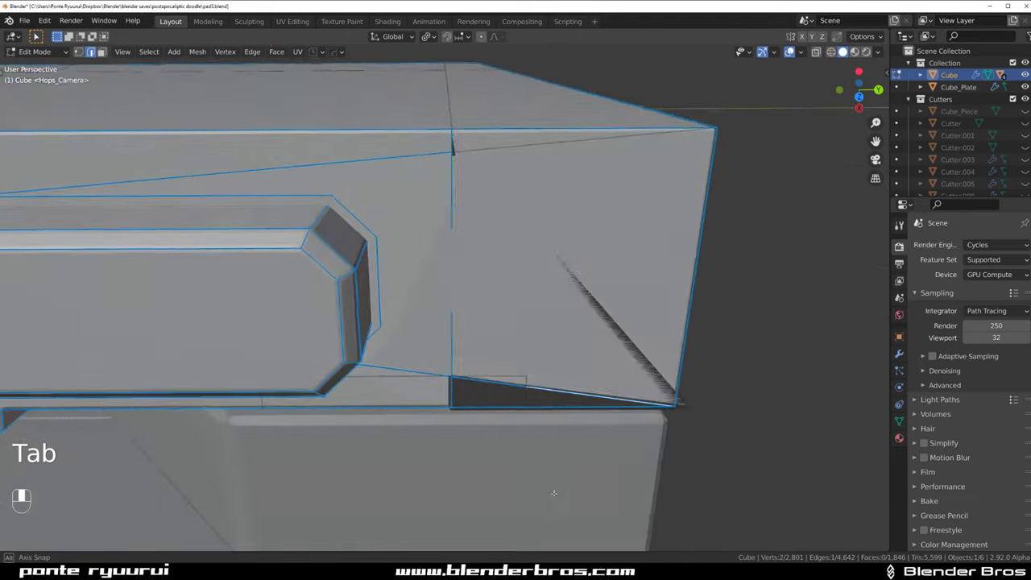
key(slash)
middle_drag(547, 379, 516, 250)
shift+middle_drag(515, 249, 293, 204)
scroll(395, 294, up, 3)
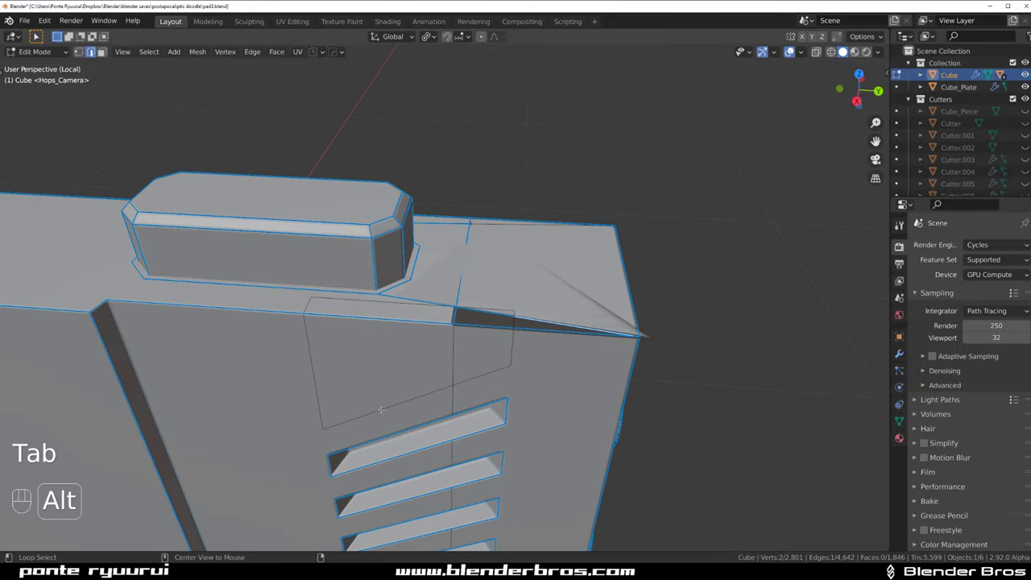
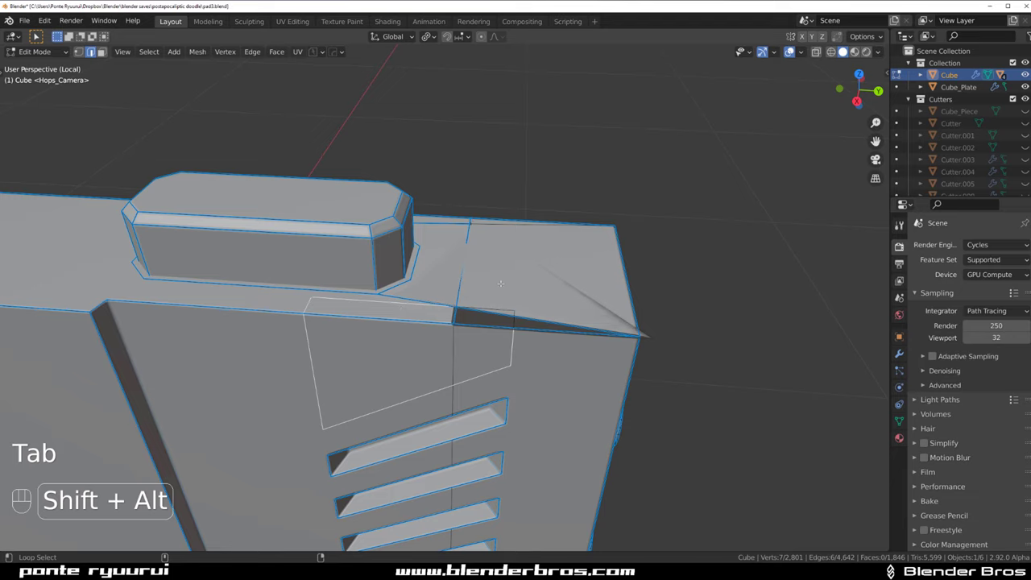
key(x)
click(512, 316)
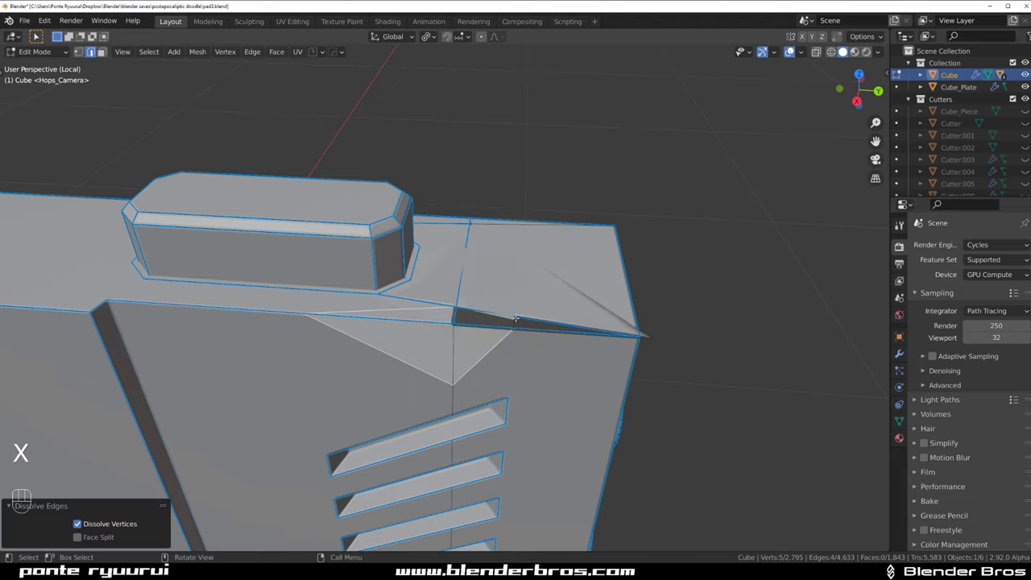
Merge the leftover vertices along the upper +Y edge above the slats into the centre-line vertex with MACHIN3 Smart Vert
key(Tab)
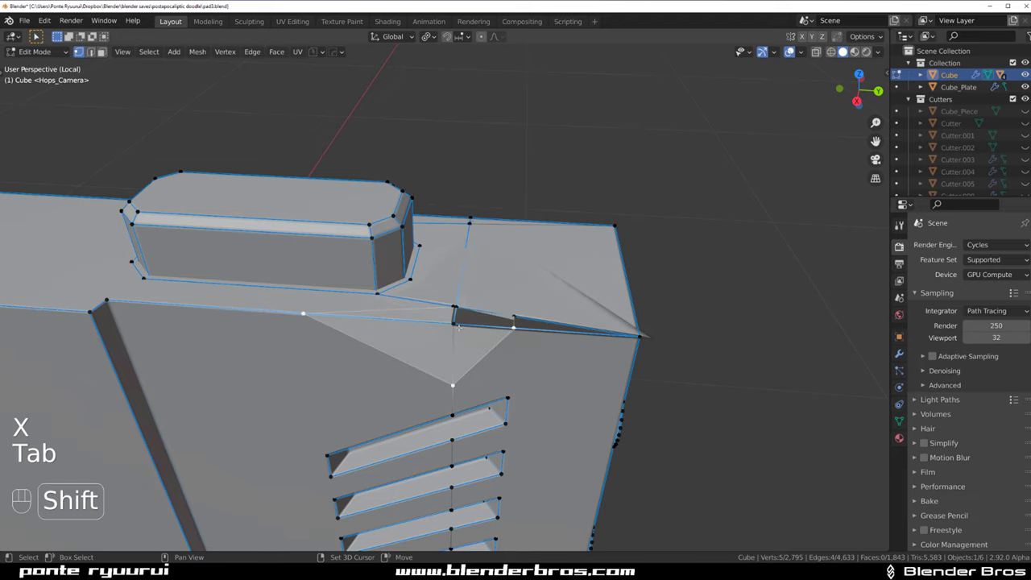
key(1)
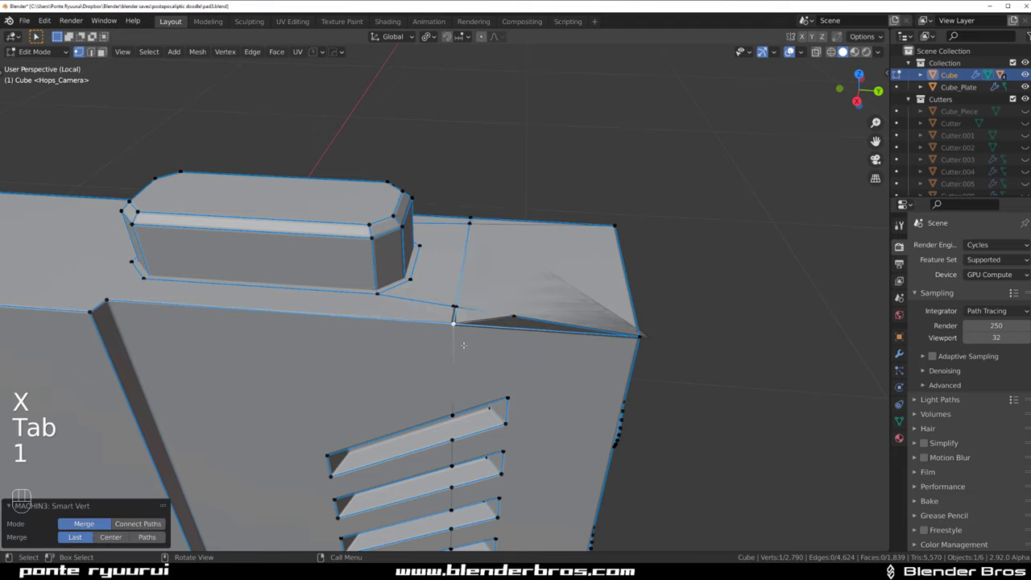
middle_drag(459, 327, 495, 365)
click(514, 311)
middle_drag(516, 312, 458, 350)
key(1)
shift+click(460, 327)
key(1)
Merge the paired vertices at both ends of the seam across the top face beside the raised block
click(460, 302)
shift+click(456, 301)
key(1)
scroll(464, 322, up, 2)
shift+middle_drag(461, 226, 427, 378)
click(465, 284)
shift+click(468, 260)
key(1)
scroll(464, 299, down, 7)
Unmark the two diagonal edges beside the +Y raised block as sharp with HOps Mark, undoing the attempted edge deletion
key(Tab)
scroll(418, 410, up, 3)
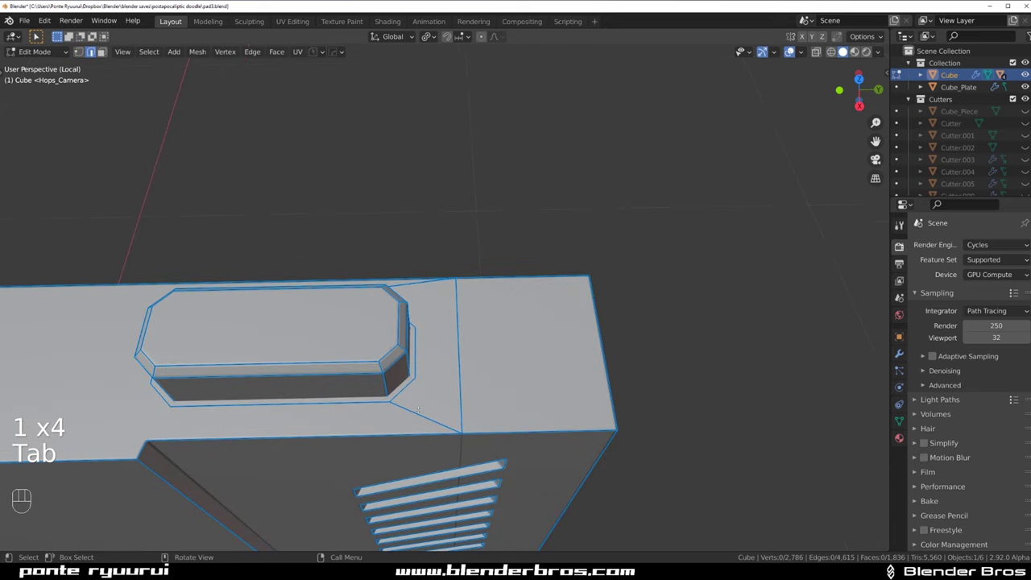
shift+click(417, 286)
key(x)
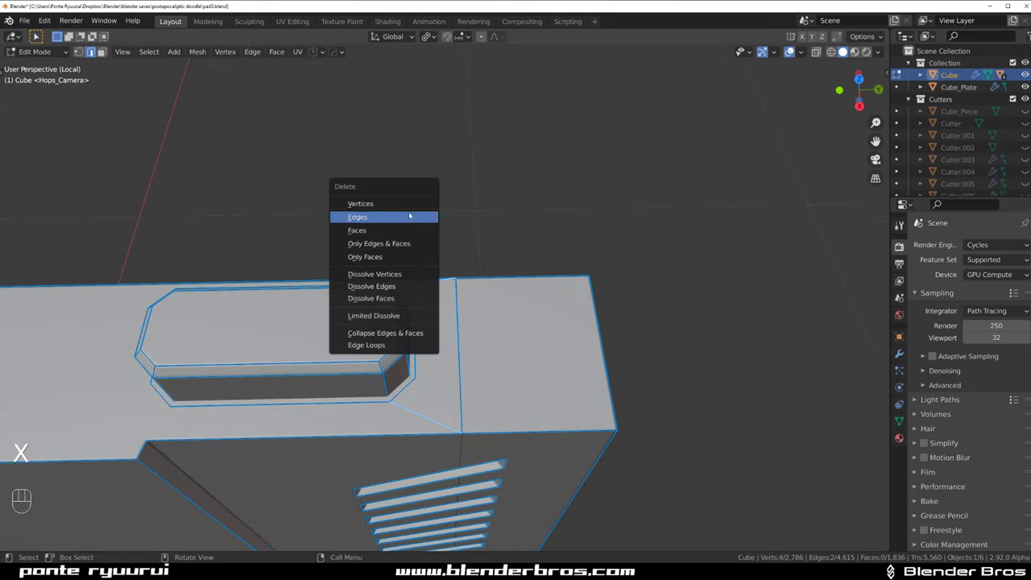
click(405, 215)
key(ctrl+z)
key(x)
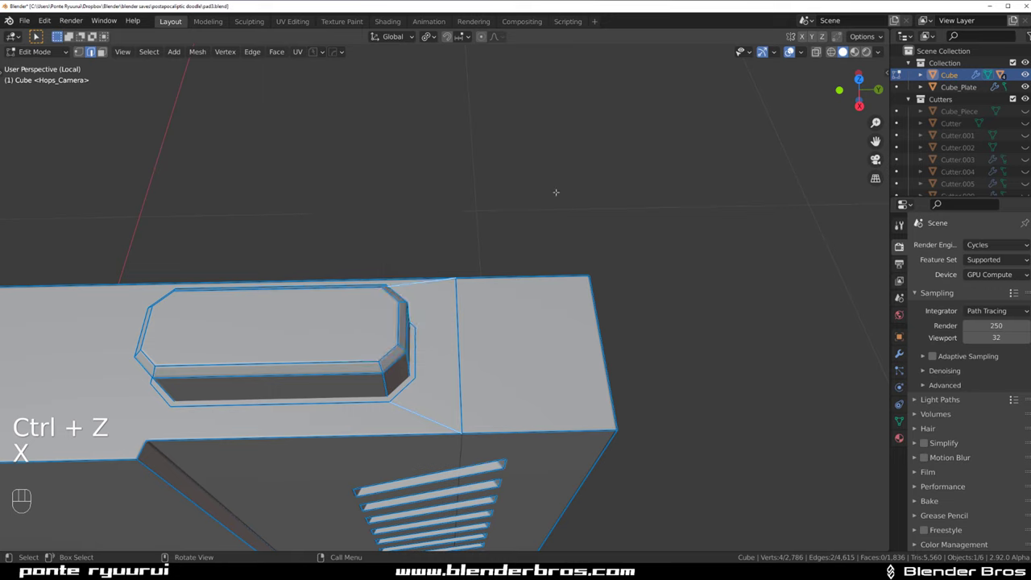
key(q)
click(470, 290)
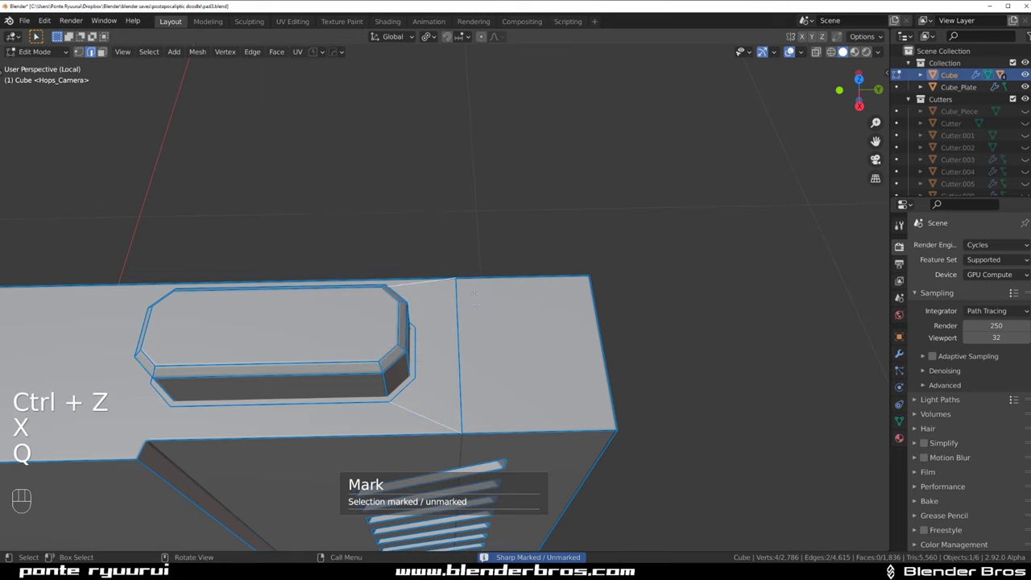
Return Cube to Object Mode, check the shading around its top corners, and bring the complete panel back into view
scroll(476, 196, down, 4)
key(Tab)
scroll(476, 195, down, 5)
scroll(586, 288, up, 7)
shift+middle_drag(332, 328, 451, 297)
key(Tab)
scroll(444, 299, up, 3)
key(Tab)
scroll(483, 214, down, 10)
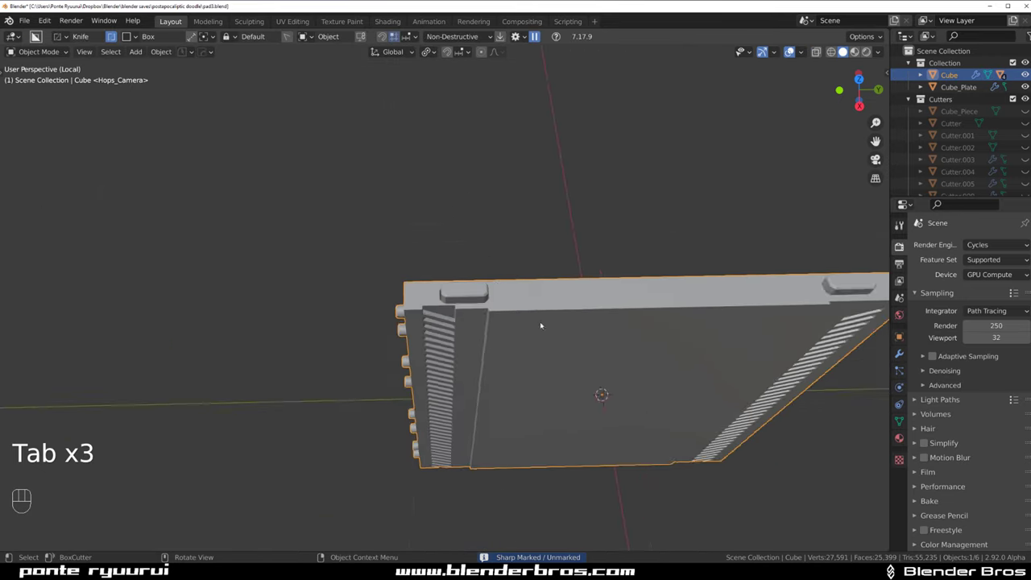
key(grave)
click(713, 349)
key(KP_5)
key(slash)
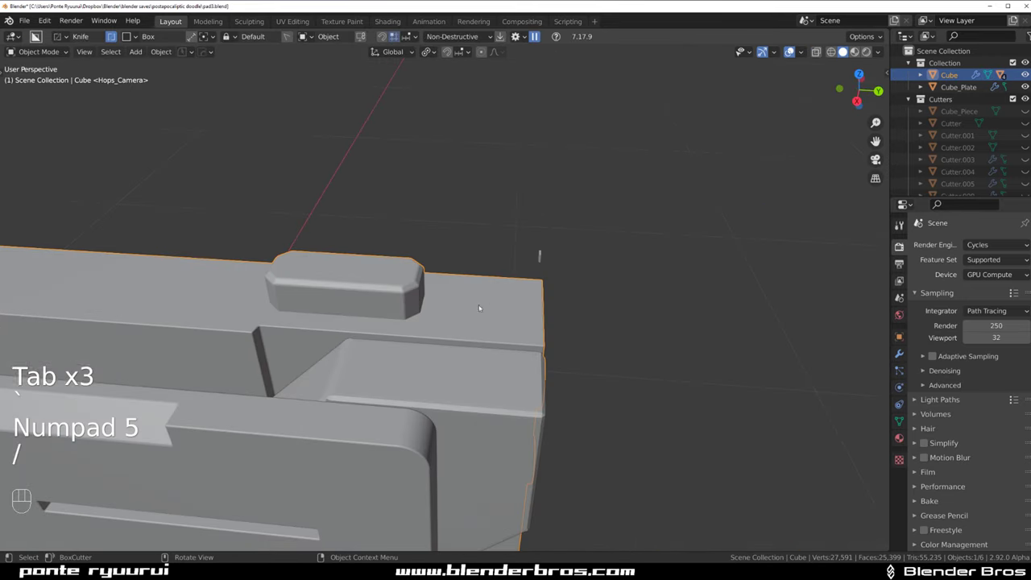
Delete the small stray sliver object floating beside the panel
key(Tab)
middle_drag(572, 234, 741, 391)
key(Tab)
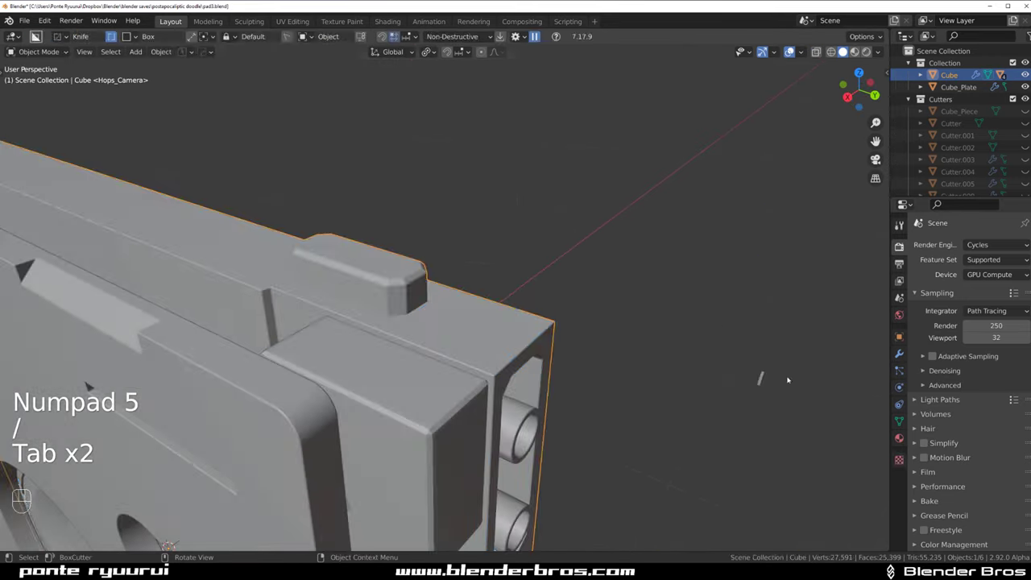
key(x)
click(759, 379)
Examine the whole panel from the front and at an angle, in both orthographic and perspective projection
scroll(760, 377, down, 5)
key(grave)
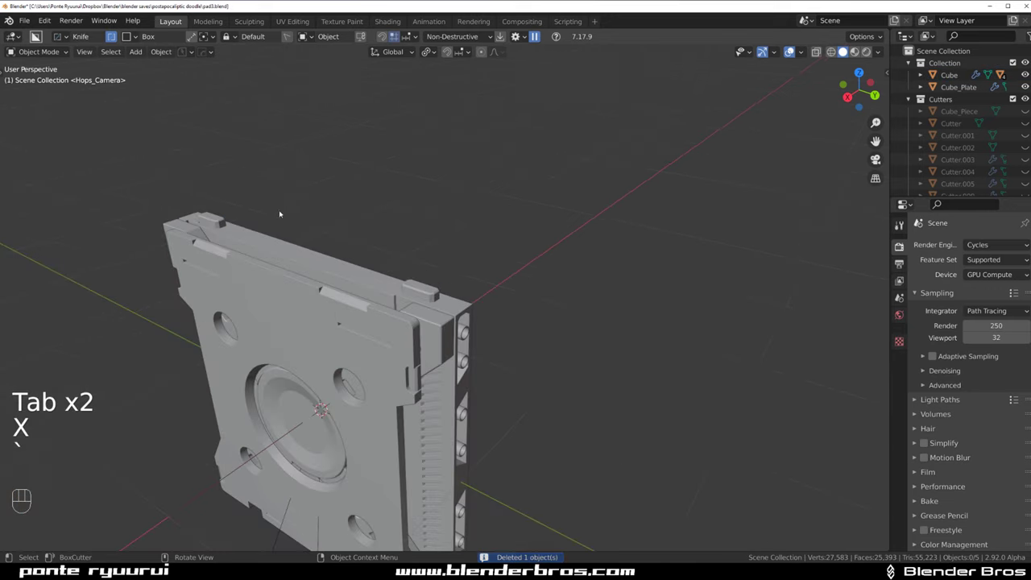
key(grave)
key(KP_5)
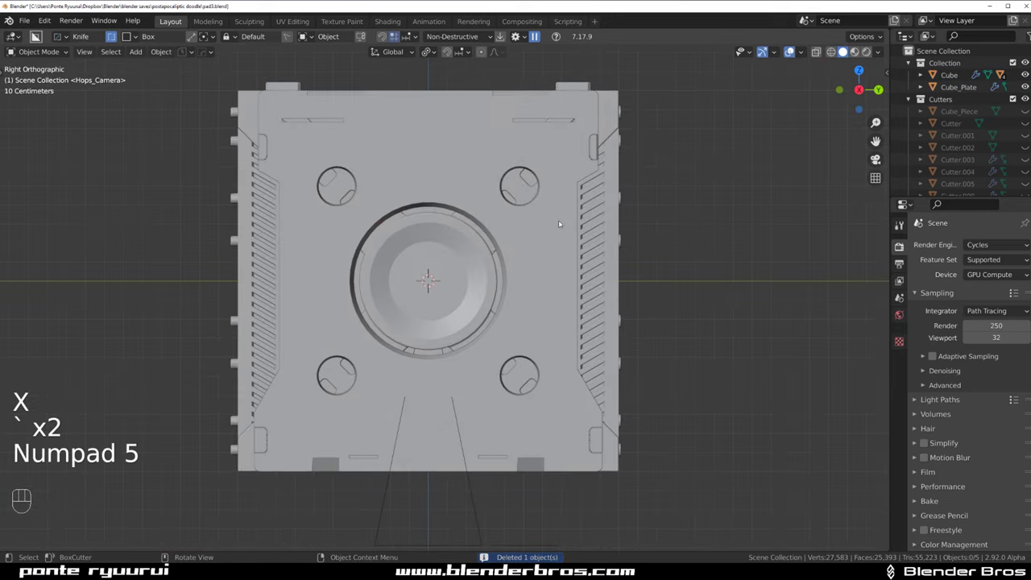
shift+middle_drag(558, 220, 452, 258)
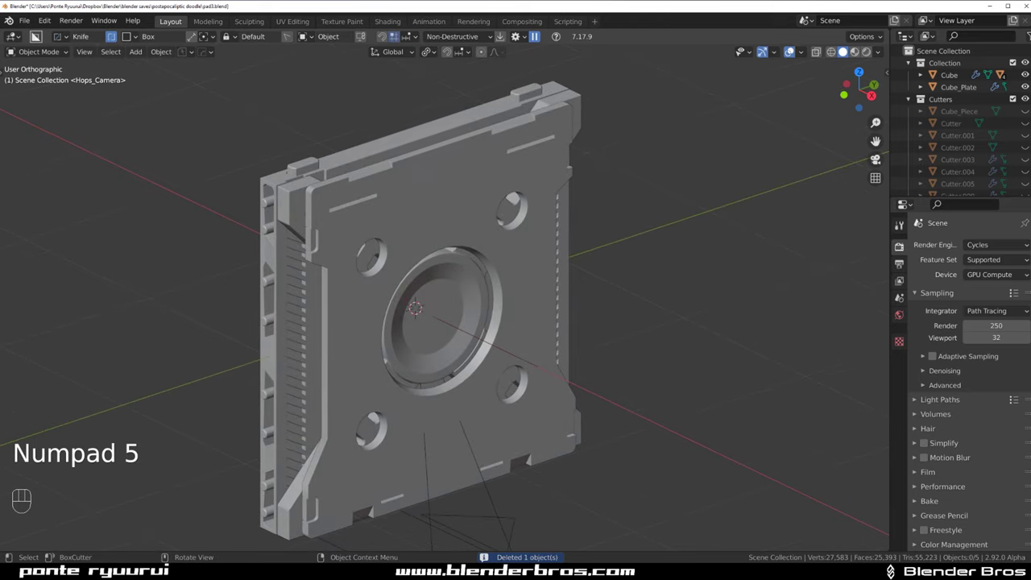
key(KP_5)
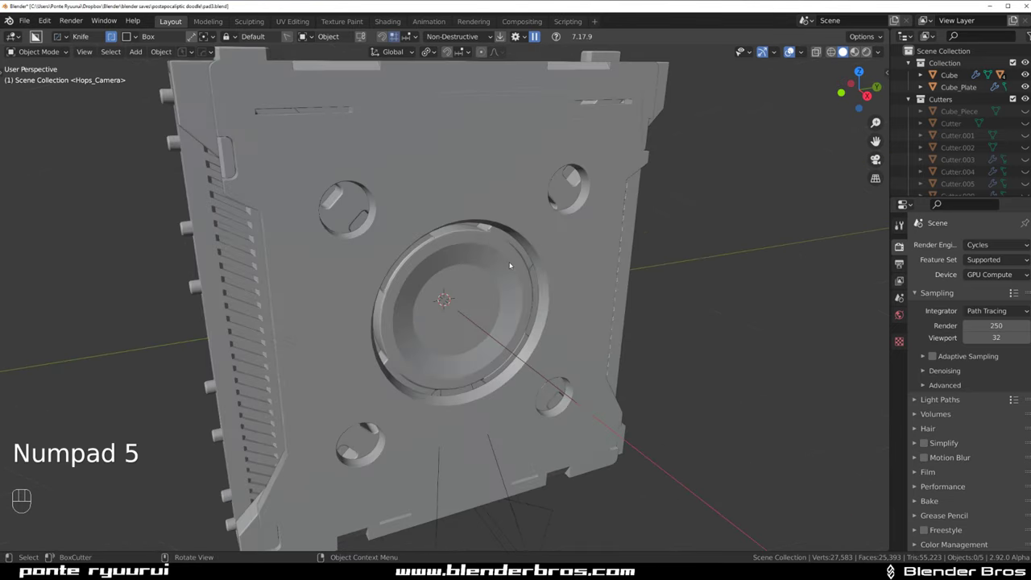
middle_drag(246, 311, 494, 234)
scroll(496, 242, up, 2)
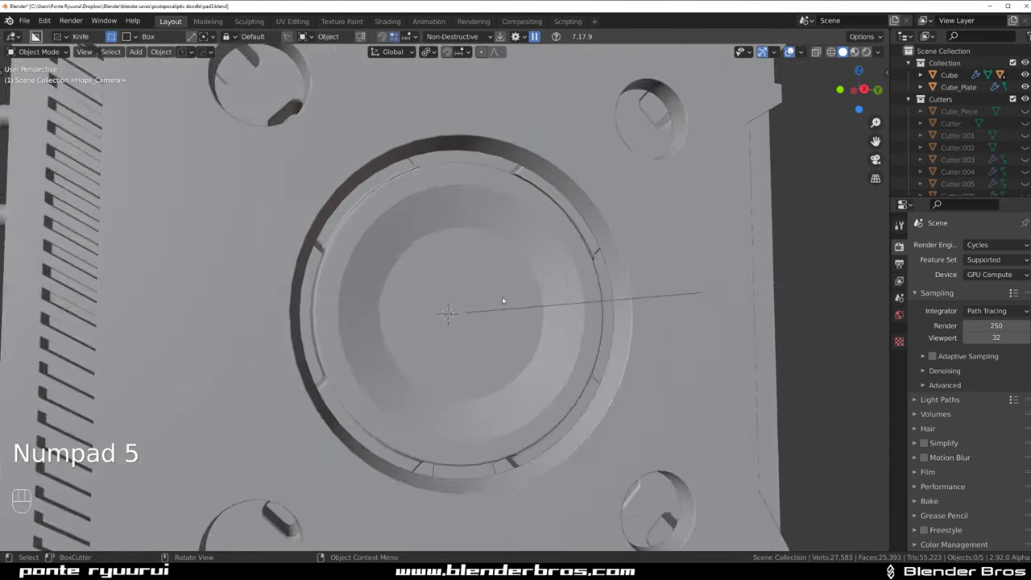
scroll(502, 297, down, 5)
middle_drag(476, 296, 483, 202)
scroll(458, 262, up, 1)
Apply the Grime 02 material from the CW Other KPACK to the front plate, Cube_Plate
click(486, 206)
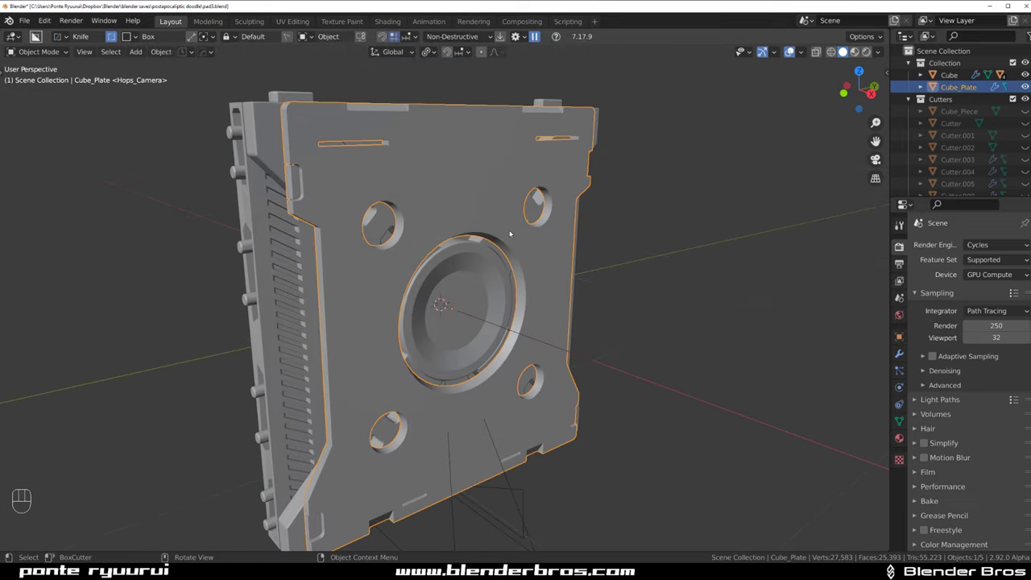
middle_drag(510, 235, 497, 234)
key(q)
alt+click(499, 346)
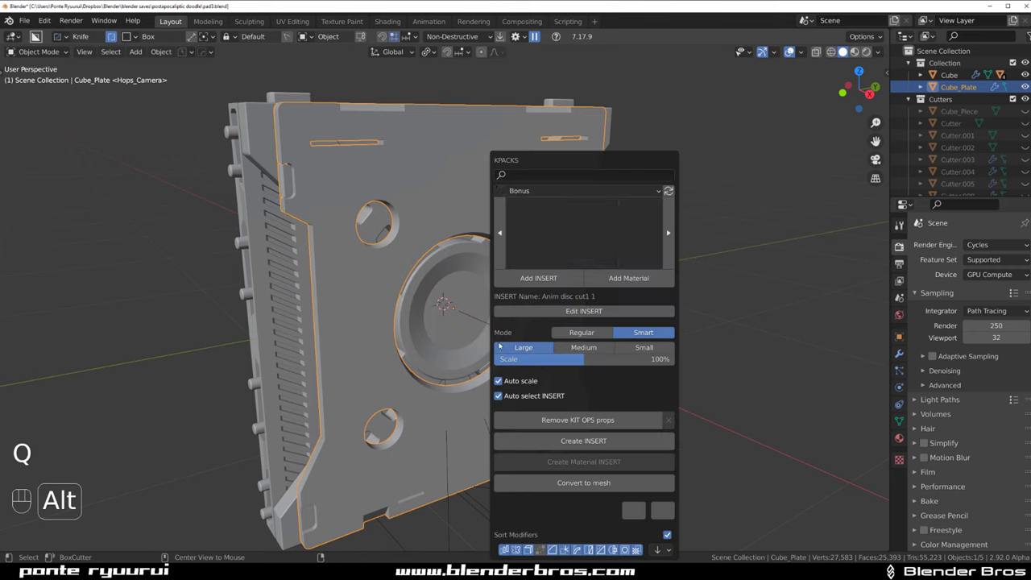
click(598, 193)
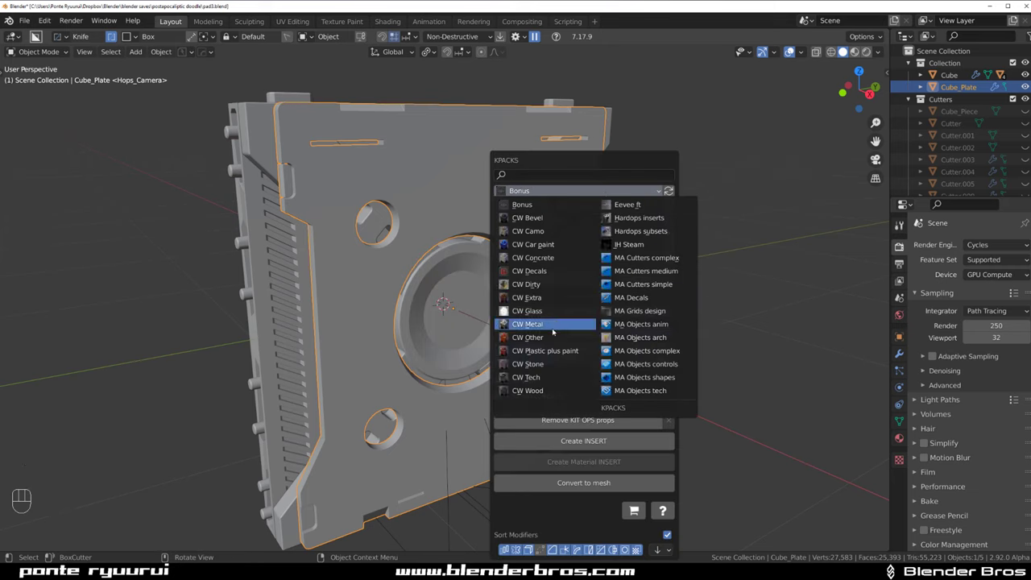
click(548, 337)
click(582, 238)
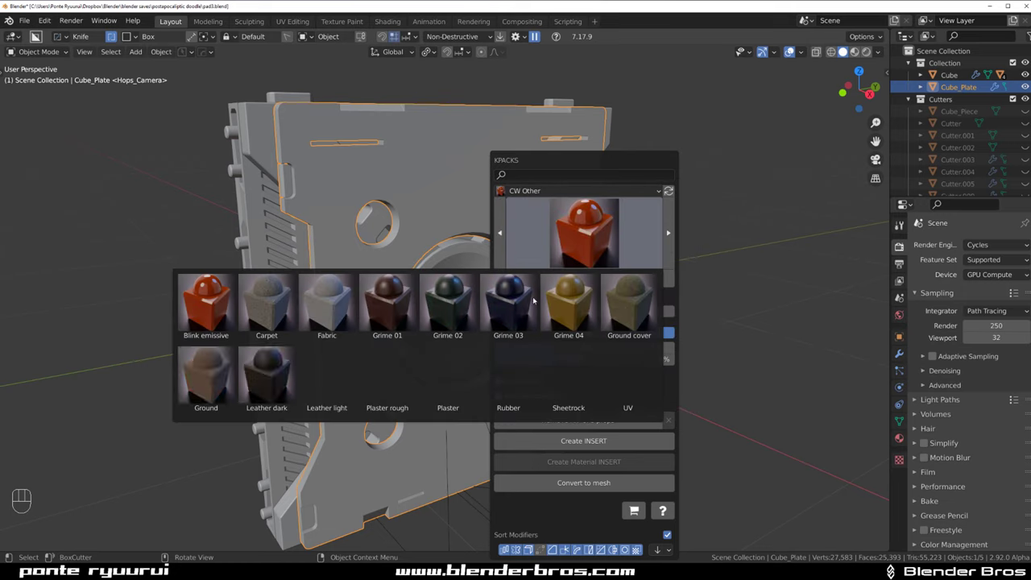
click(447, 304)
click(626, 278)
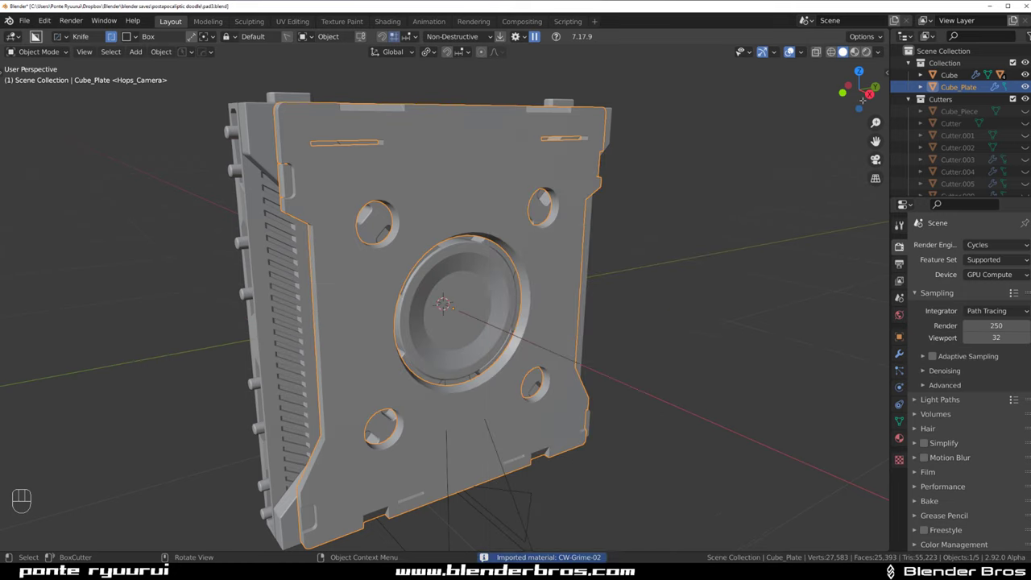
Show the viewport in Material Preview and change its lighting to a different outdoor HDRI
click(854, 52)
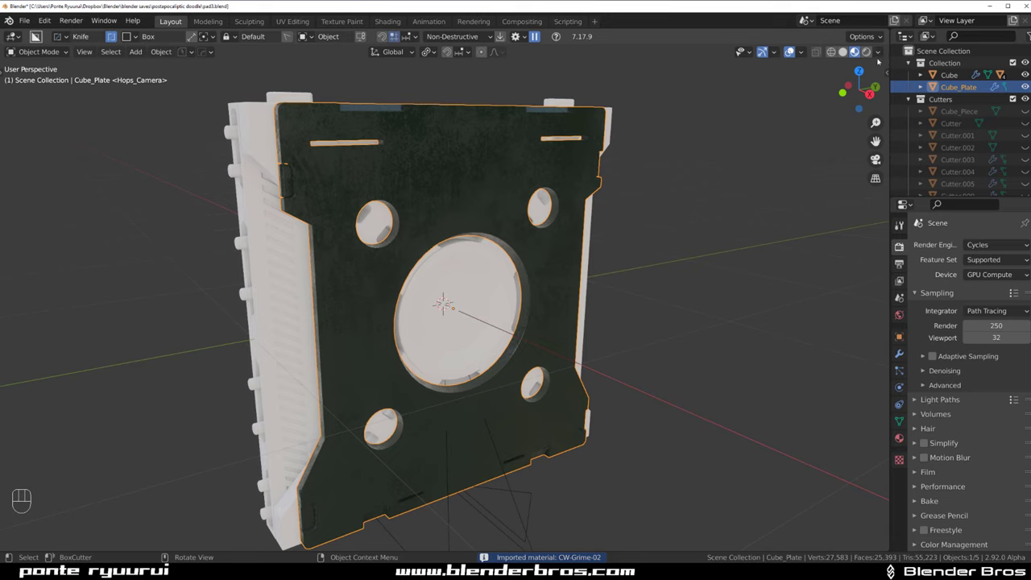
click(878, 52)
click(866, 161)
click(656, 196)
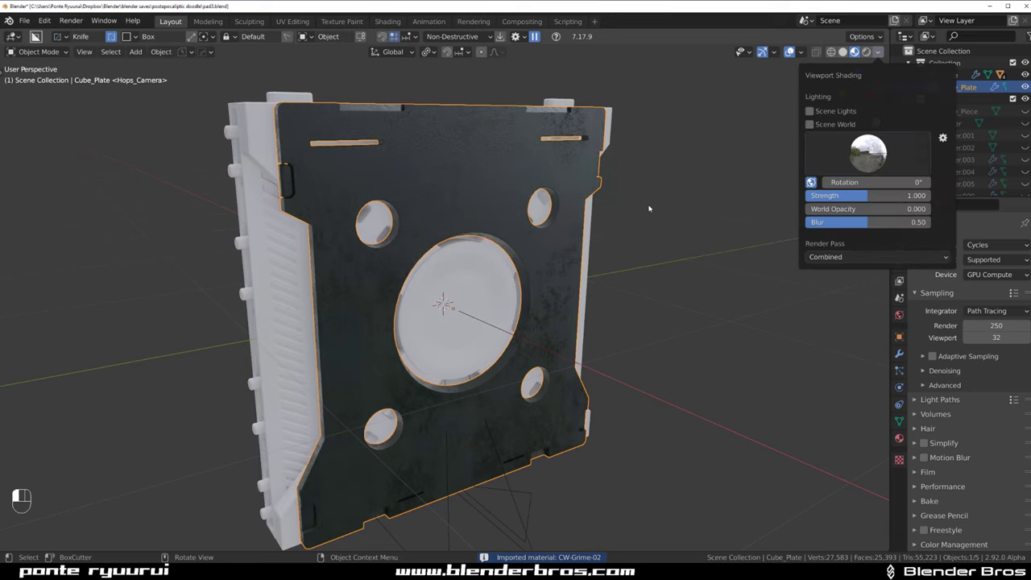
Apply the Concrete rough material from the CW Concrete KPACK to the panel's body, Cube
middle_drag(612, 241, 241, 296)
click(274, 271)
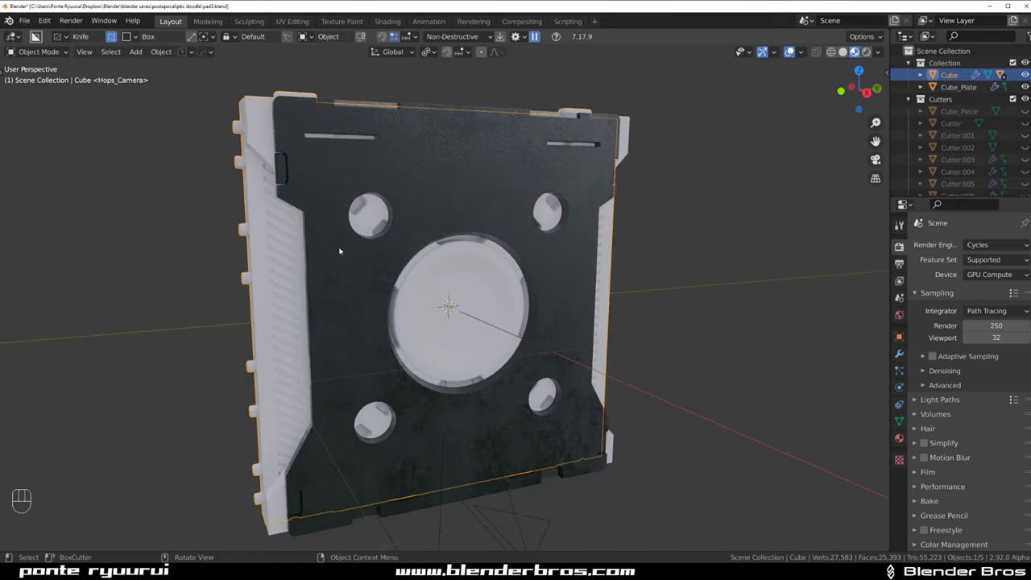
key(q)
alt+click(406, 230)
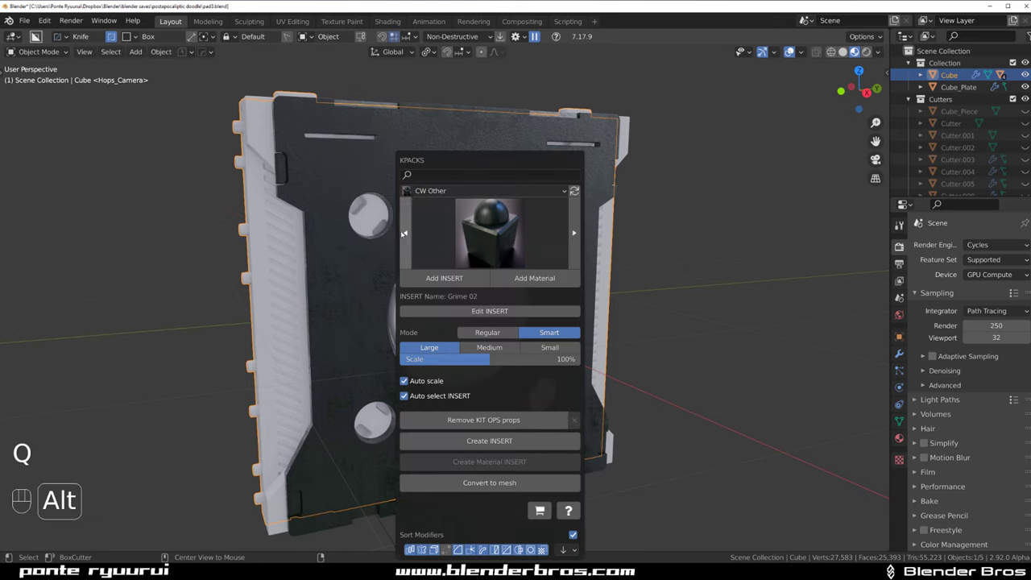
click(480, 193)
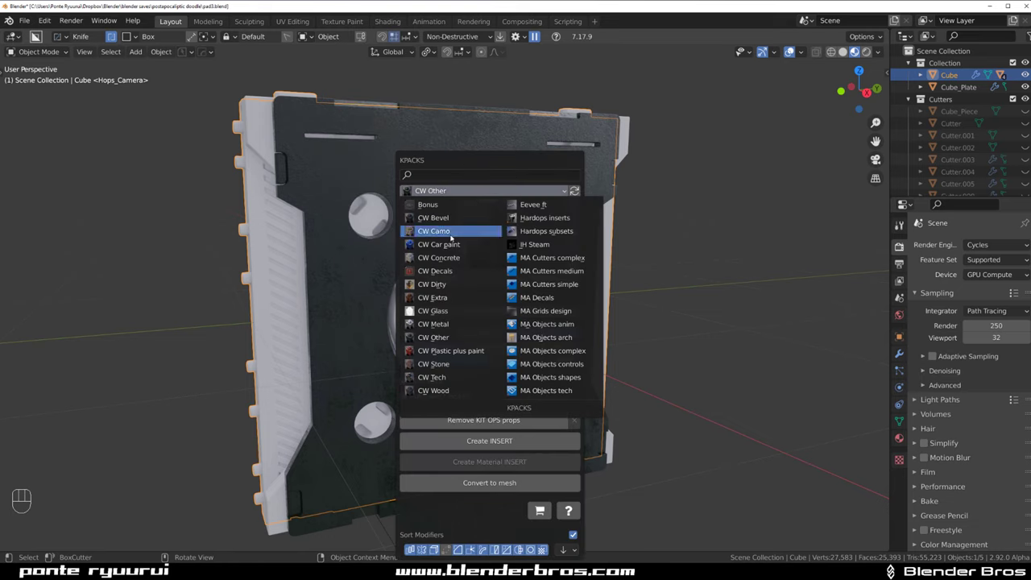
click(451, 260)
click(508, 229)
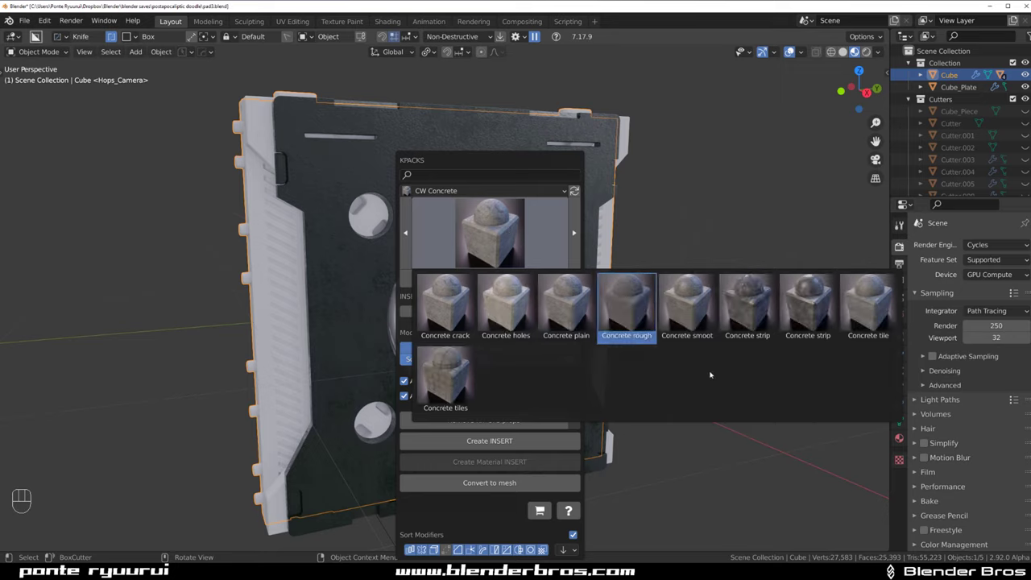
click(632, 313)
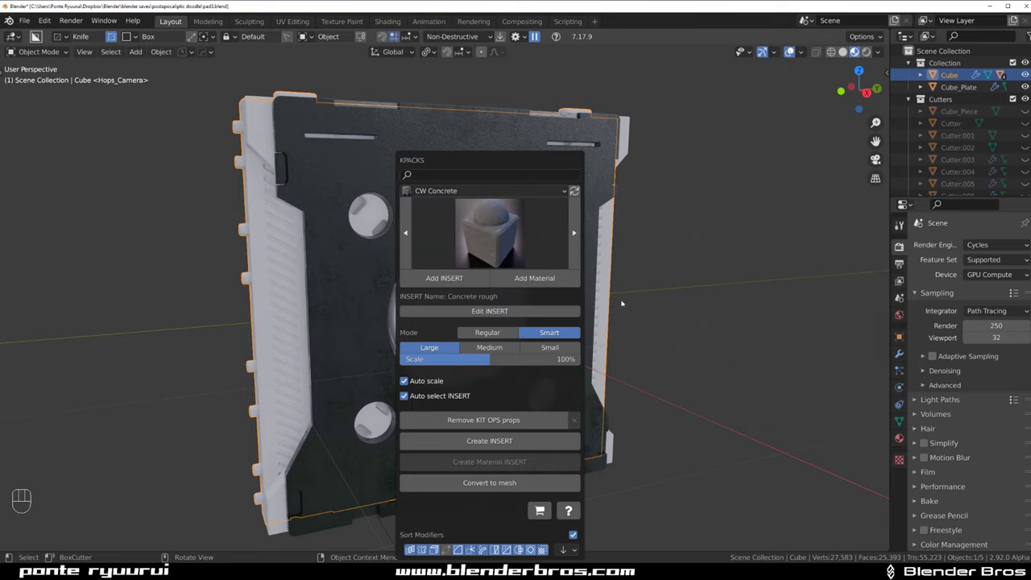
click(567, 278)
Apply the Steel dirty material from the CW Metal KPACK to the cross-shaped inner piece, Box.002
middle_drag(783, 259, 712, 265)
shift+middle_drag(449, 185, 500, 259)
click(325, 209)
middle_drag(416, 266, 444, 218)
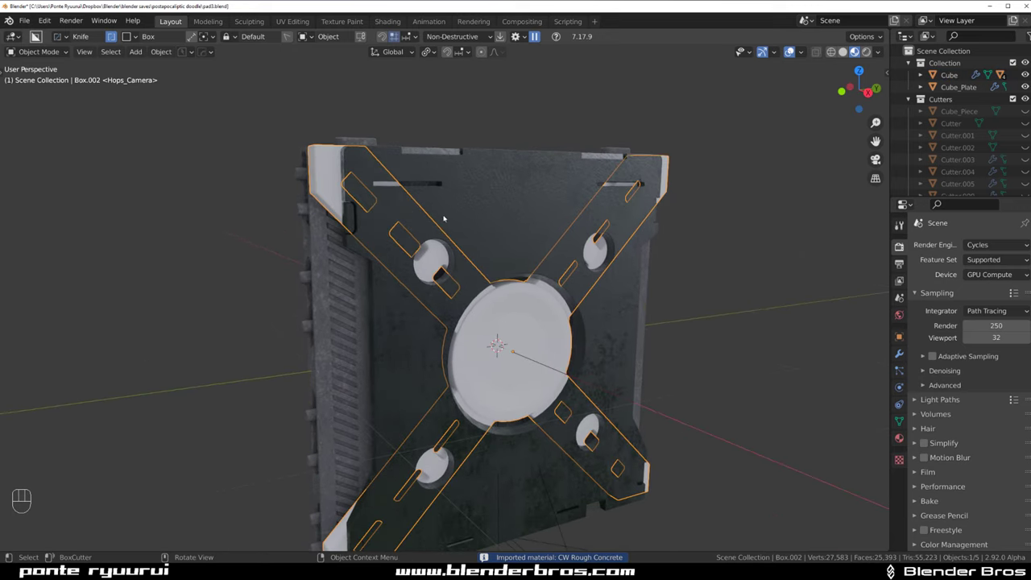
key(q)
click(501, 233)
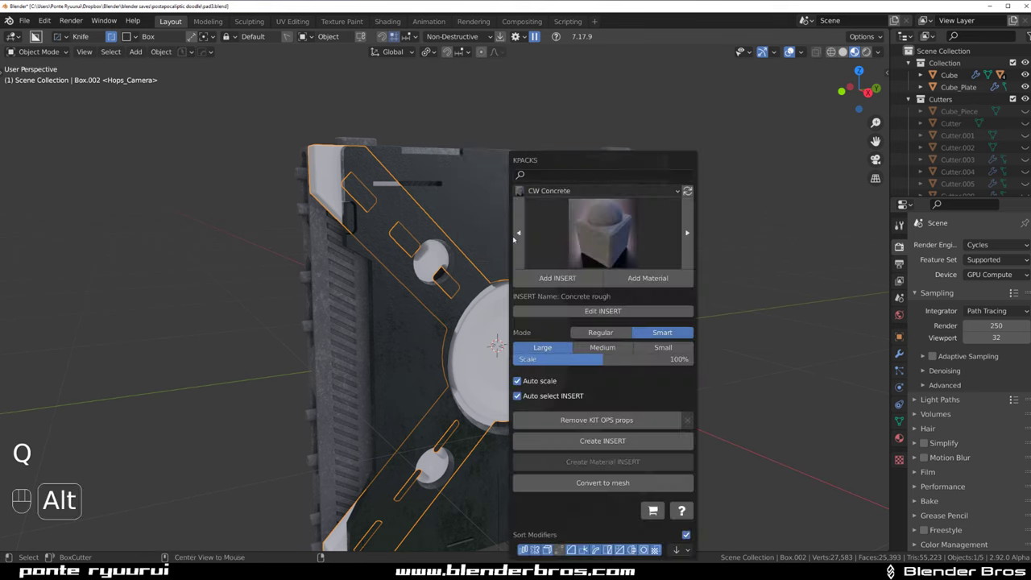
click(634, 241)
click(588, 192)
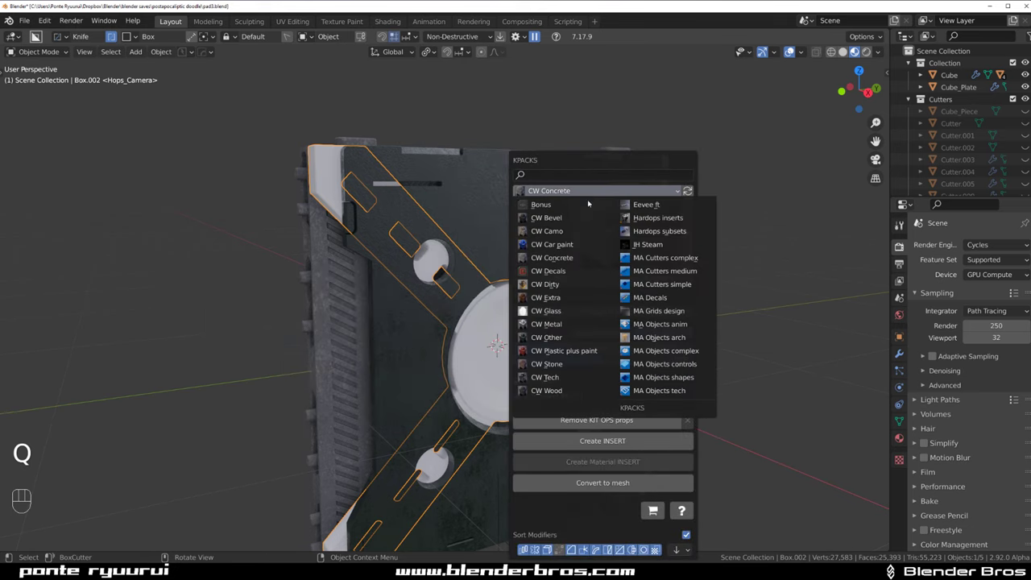
click(581, 326)
click(596, 242)
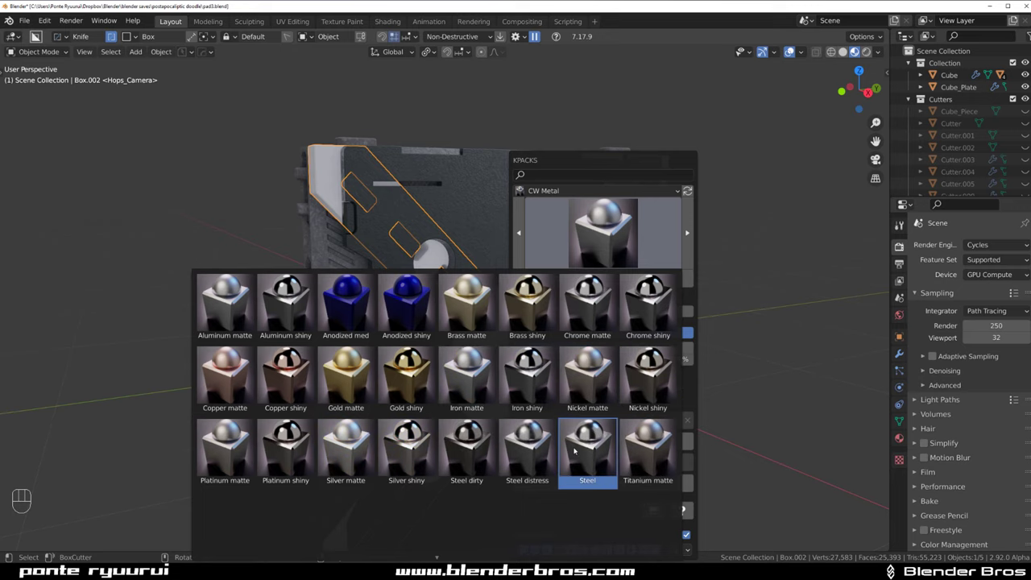
click(464, 452)
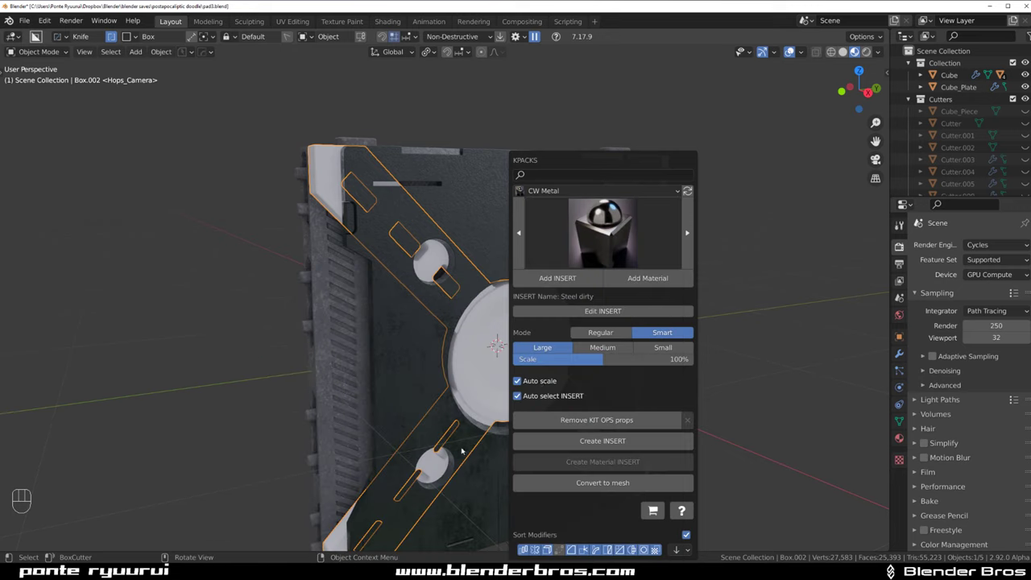
click(634, 274)
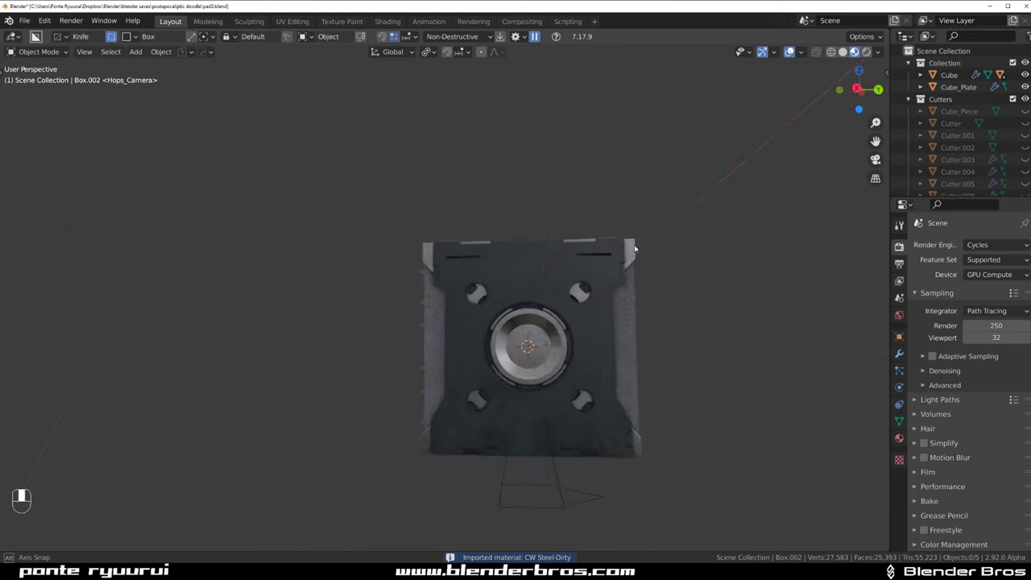
Enter Edit Mode on the front plate, Cube_Plate, and run MACHIN3 Clean Up on its mesh
scroll(638, 327, up, 2)
shift+middle_drag(638, 331, 556, 257)
scroll(516, 226, up, 2)
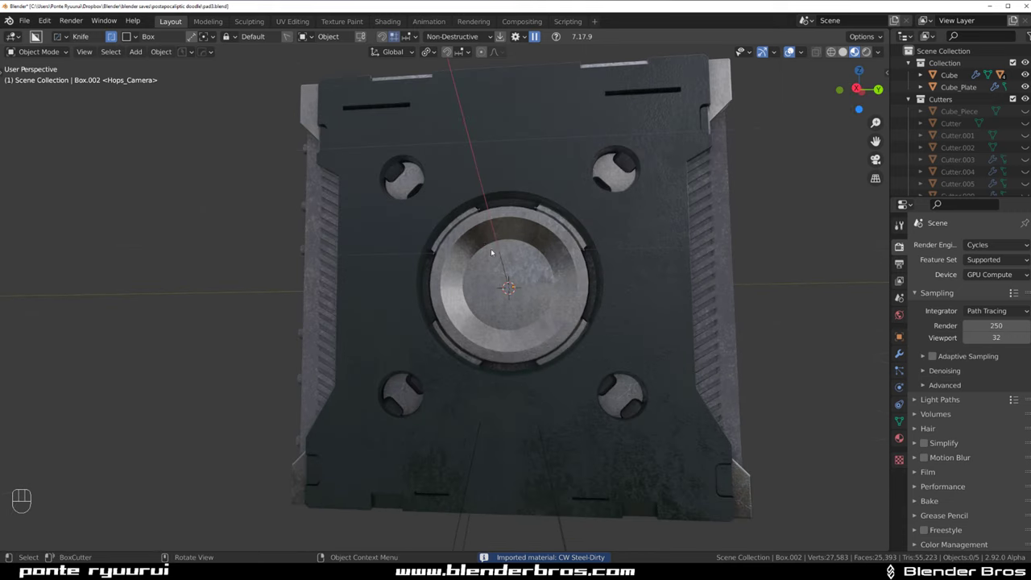
middle_drag(491, 253, 542, 257)
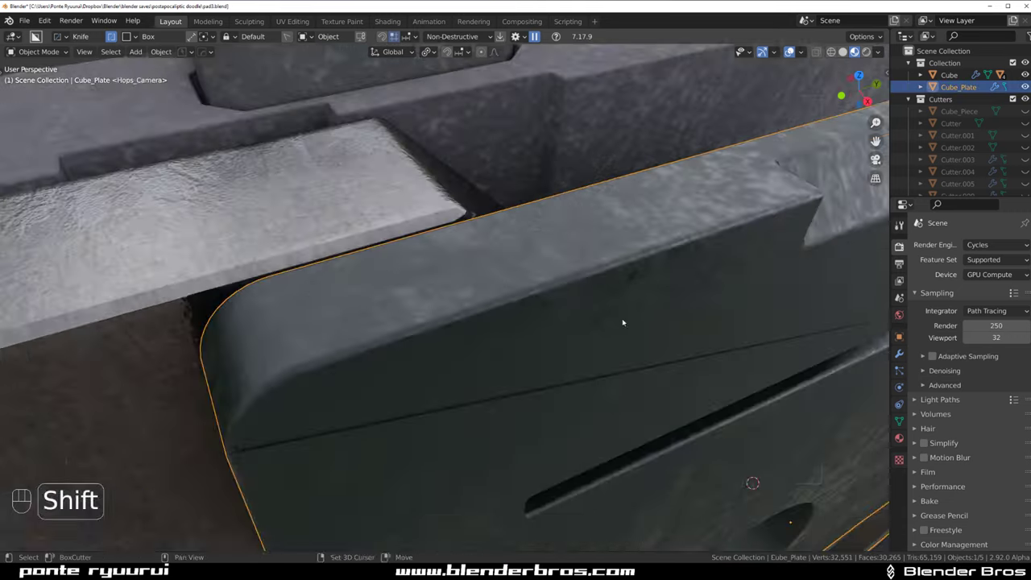
scroll(624, 324, down, 5)
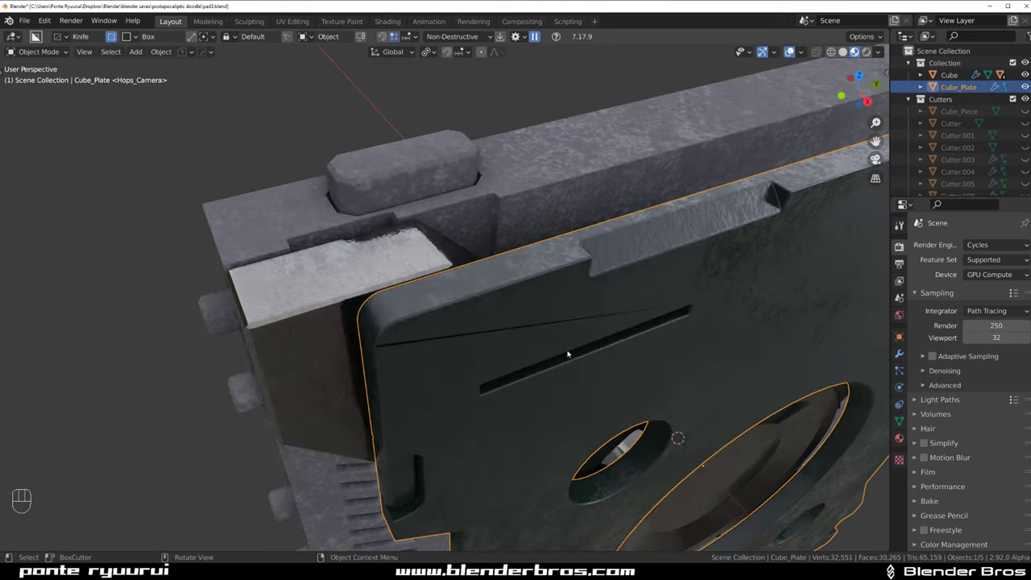
middle_drag(569, 357, 346, 214)
key(Tab)
shift+middle_drag(465, 218, 446, 371)
scroll(445, 372, up, 3)
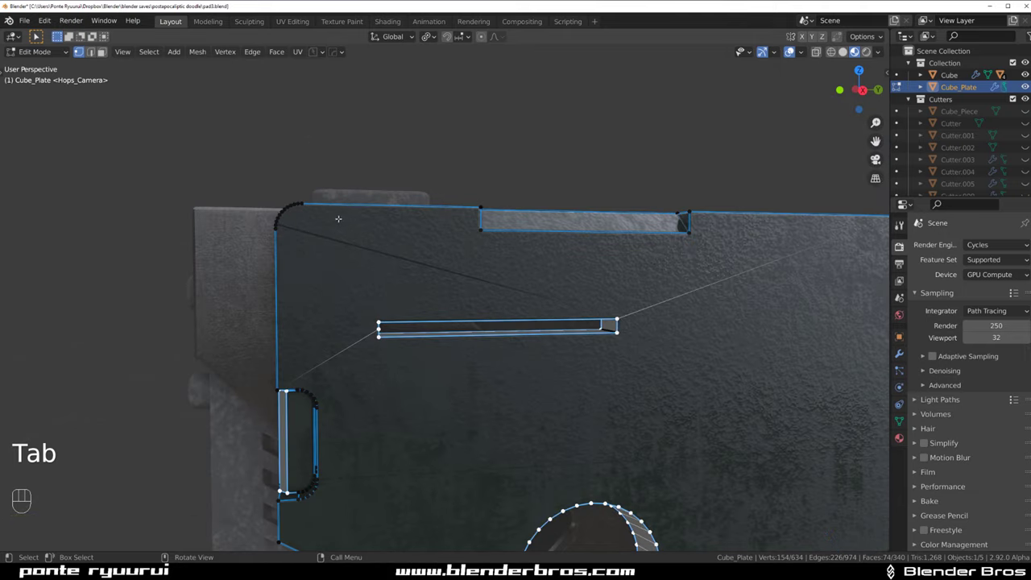
scroll(338, 219, up, 4)
middle_drag(338, 218, 406, 266)
key(3)
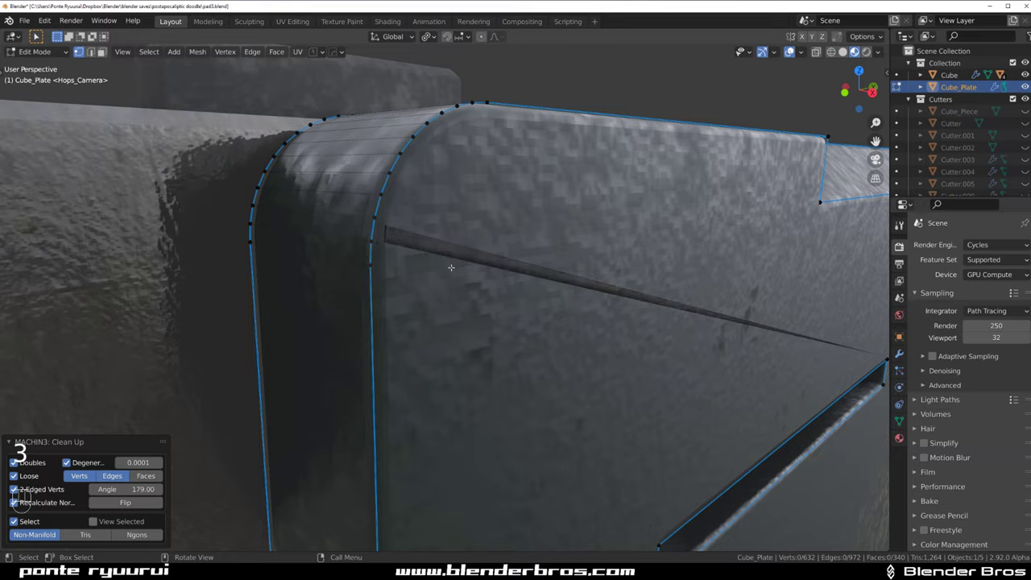
Knife-cut the plate's front face from the upper-edge notch across the long slot to the round hole below
scroll(509, 282, down, 4)
middle_drag(509, 282, 439, 231)
scroll(541, 260, down, 3)
scroll(484, 262, down, 3)
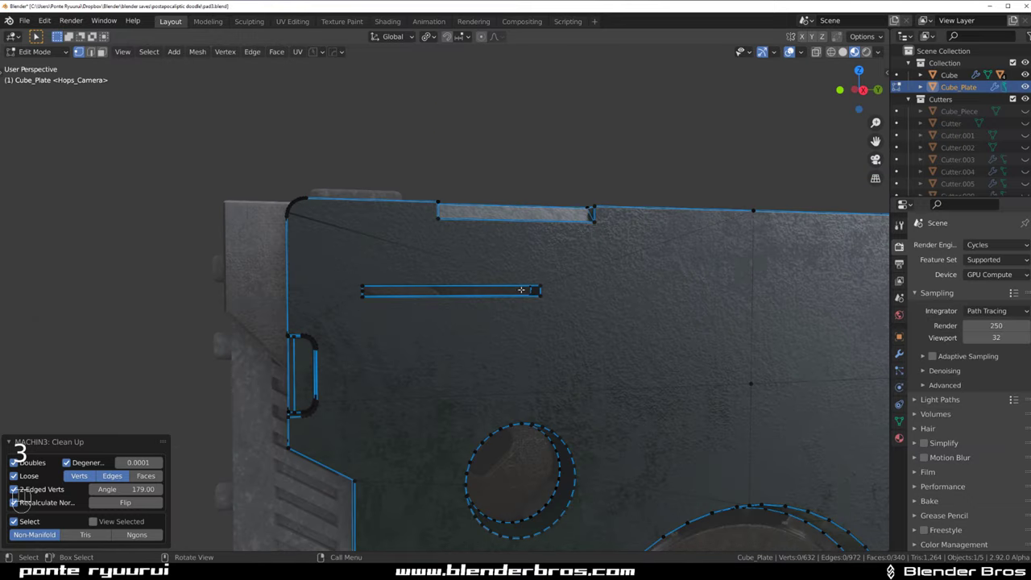
key(k)
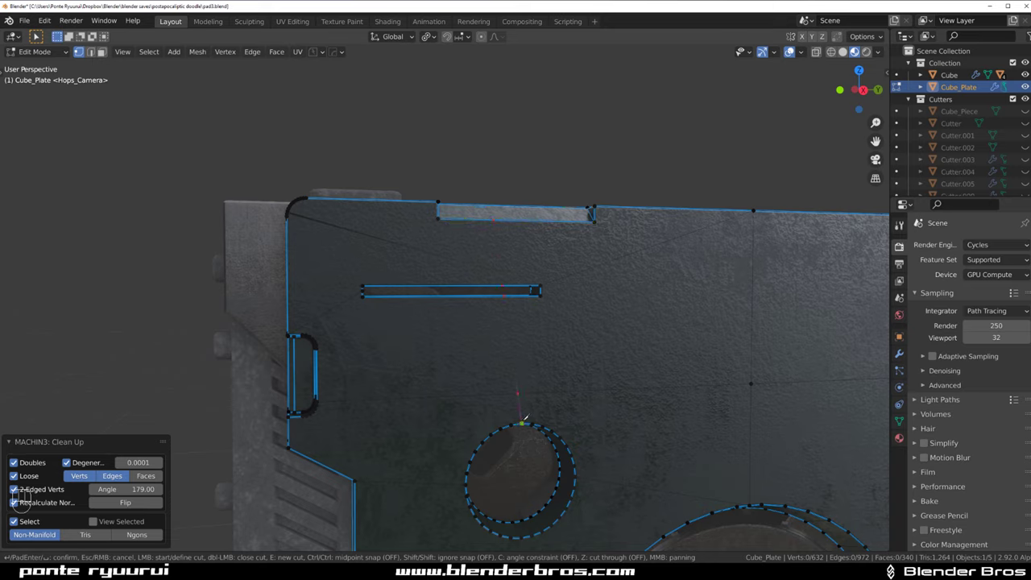
click(523, 422)
key(space)
Dissolve the stray diagonal edges around the plate's long slot and return to Object Mode
key(Tab)
click(628, 334)
click(615, 275)
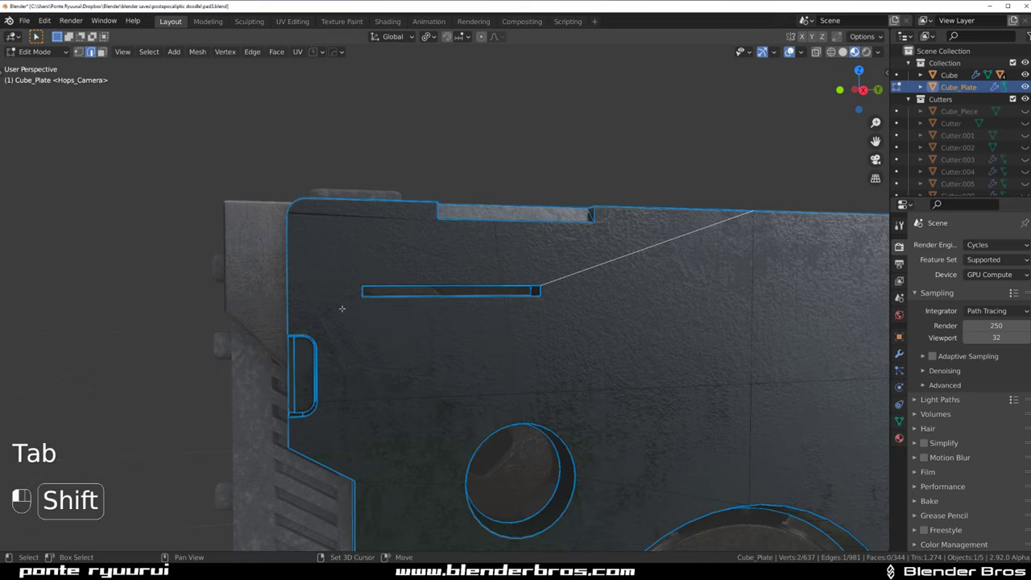
key(x)
click(335, 395)
scroll(488, 297, up, 3)
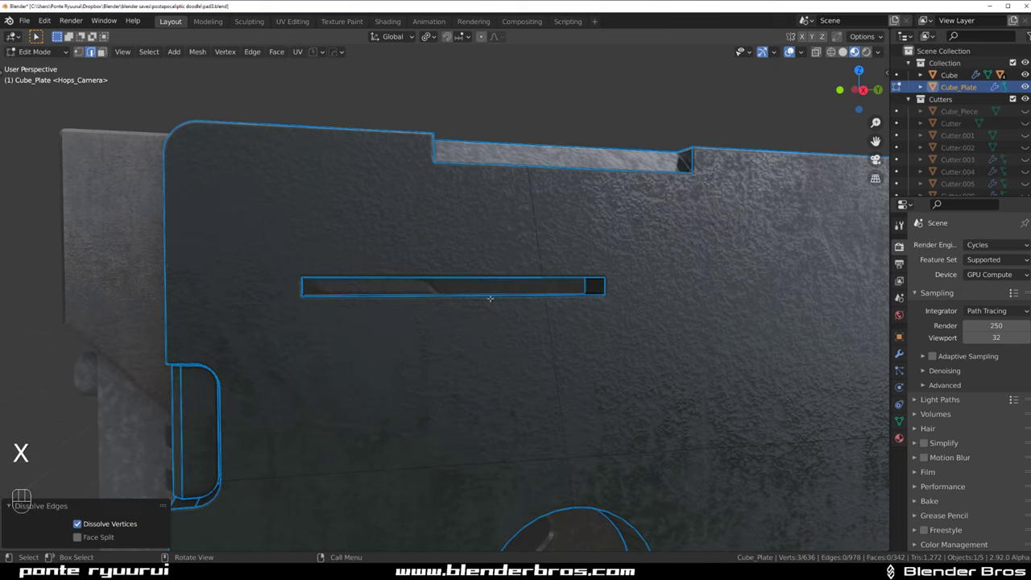
scroll(505, 330, down, 4)
shift+middle_drag(685, 313, 377, 263)
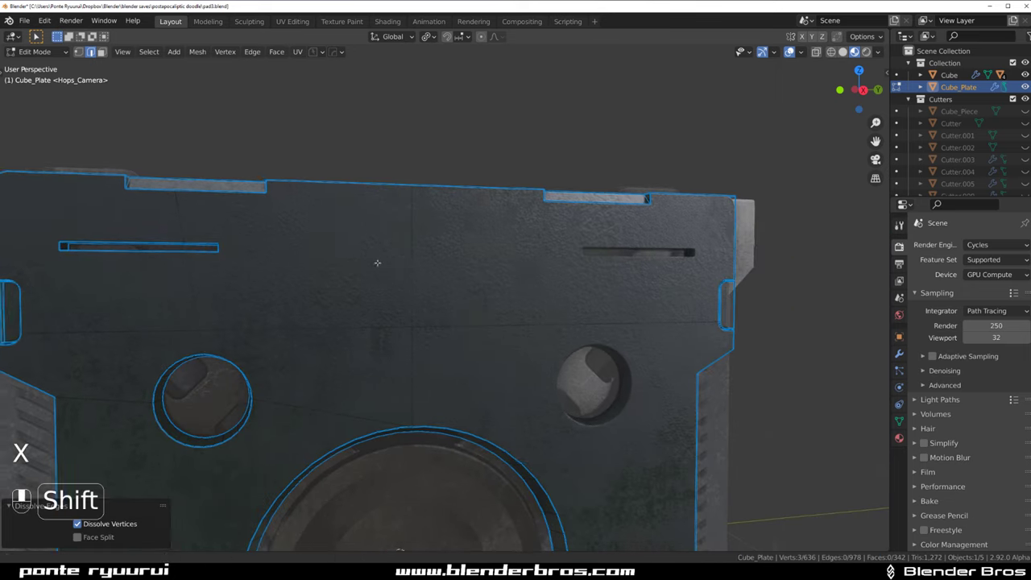
scroll(377, 262, down, 2)
key(Tab)
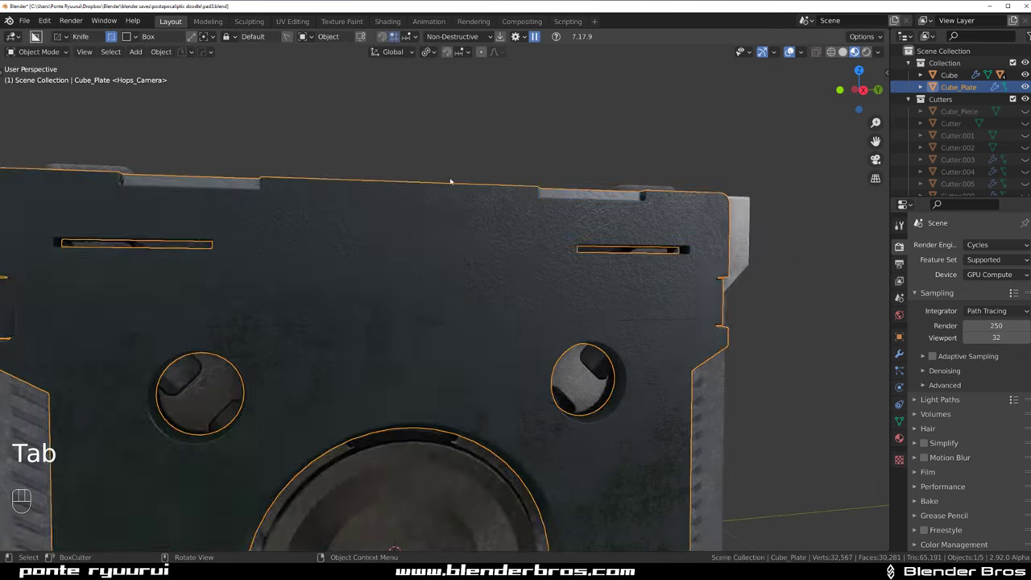
Add the Dirty up item from the CW Dirty KPACK to the scene as an INSERT
scroll(459, 222, down, 2)
scroll(472, 288, up, 2)
middle_drag(472, 288, 420, 245)
scroll(421, 246, down, 2)
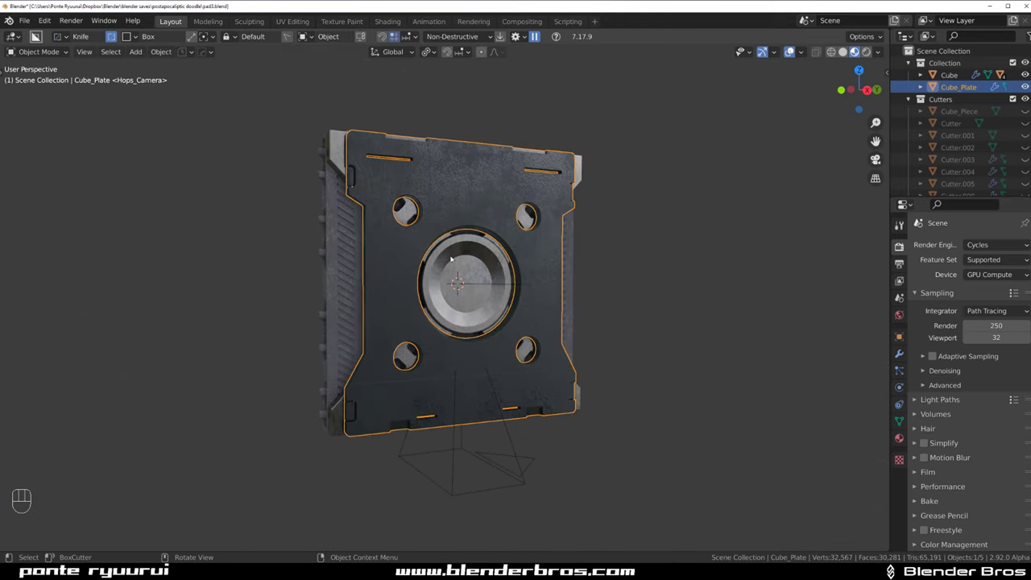
click(693, 292)
key(q)
key(q)
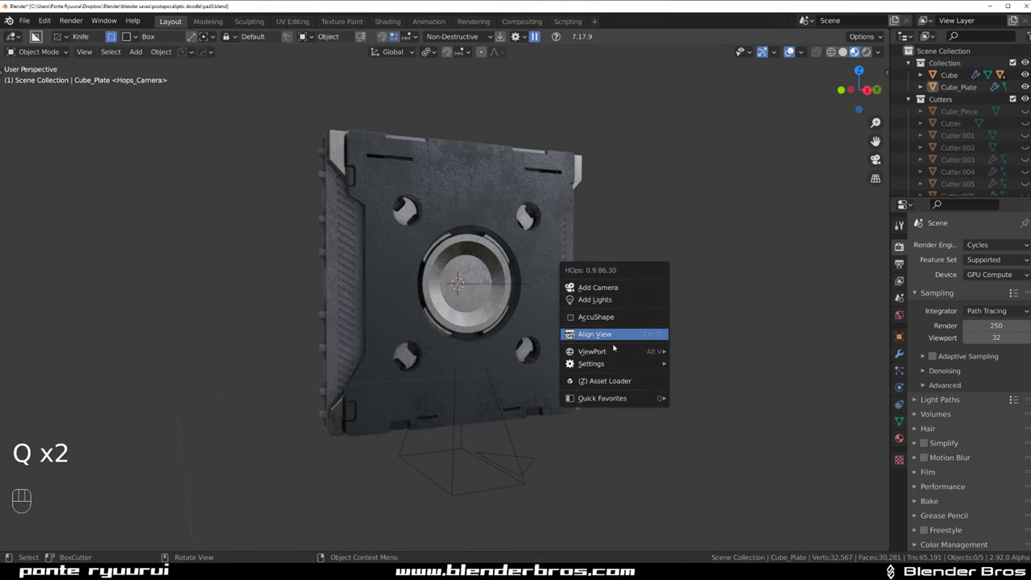
click(614, 388)
click(693, 203)
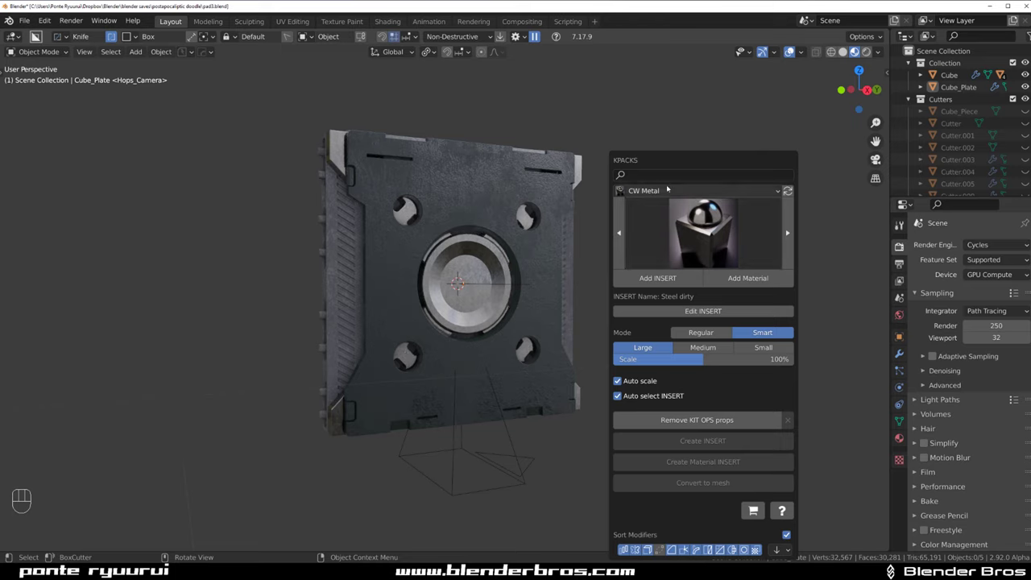
click(657, 191)
click(679, 287)
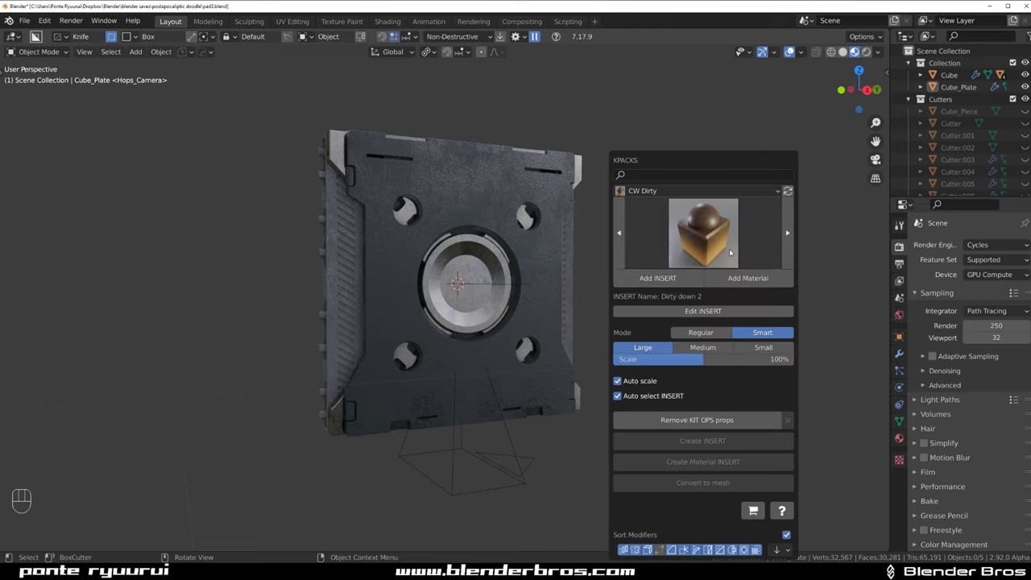
click(729, 247)
click(703, 298)
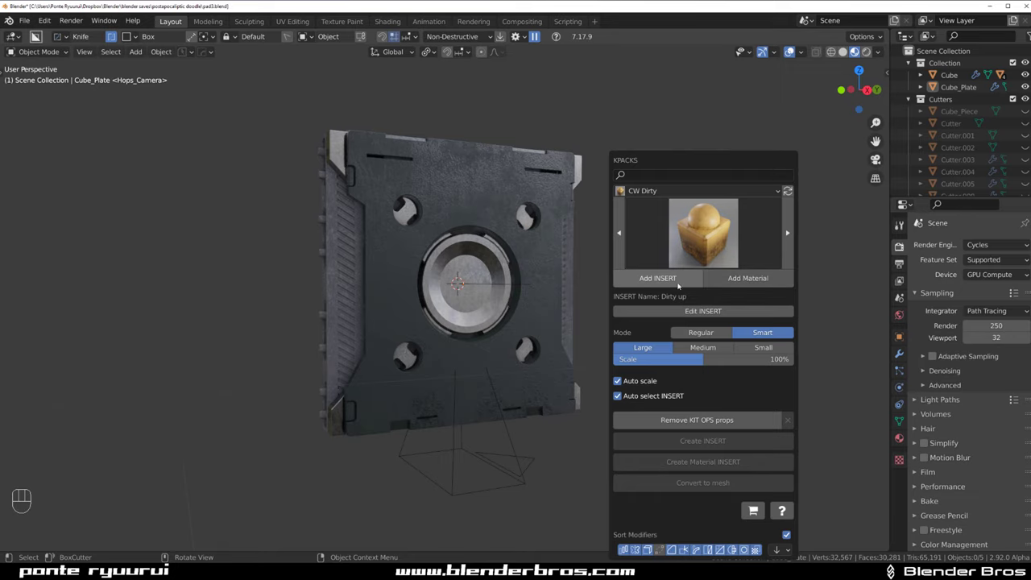
click(677, 279)
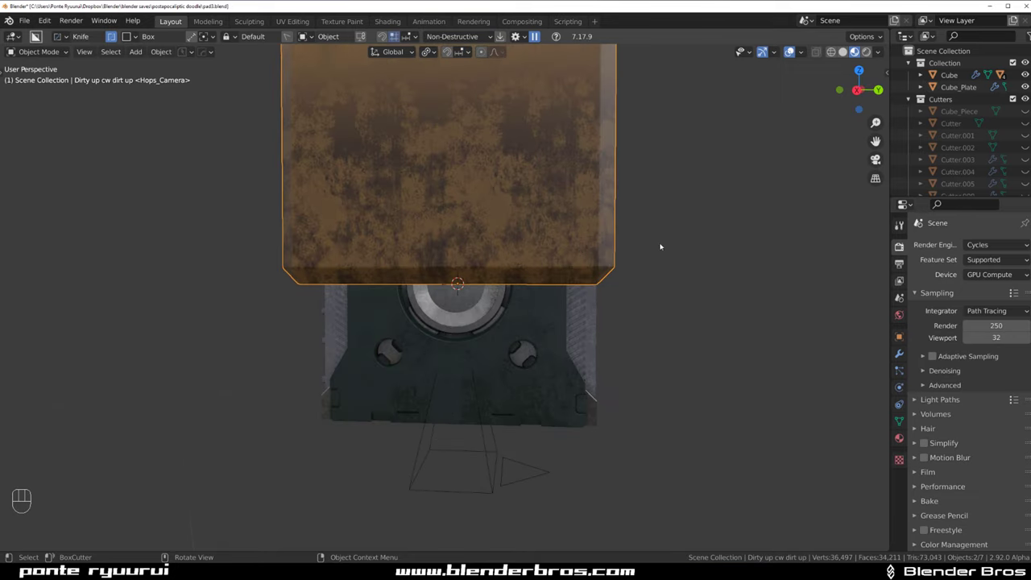
Delete the imported Dirty up objects covering the panel
key(x)
click(651, 247)
scroll(573, 251, up, 3)
middle_drag(585, 249, 508, 280)
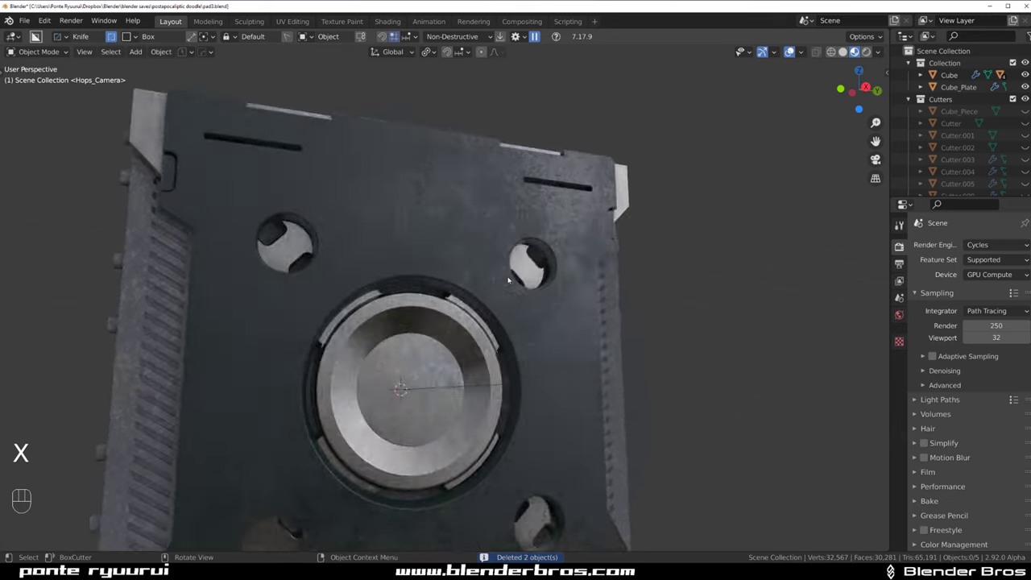
scroll(508, 280, down, 4)
Select the panel's body and split the viewport horizontally, with a Shader Editor in the lower area
click(333, 310)
click(333, 310)
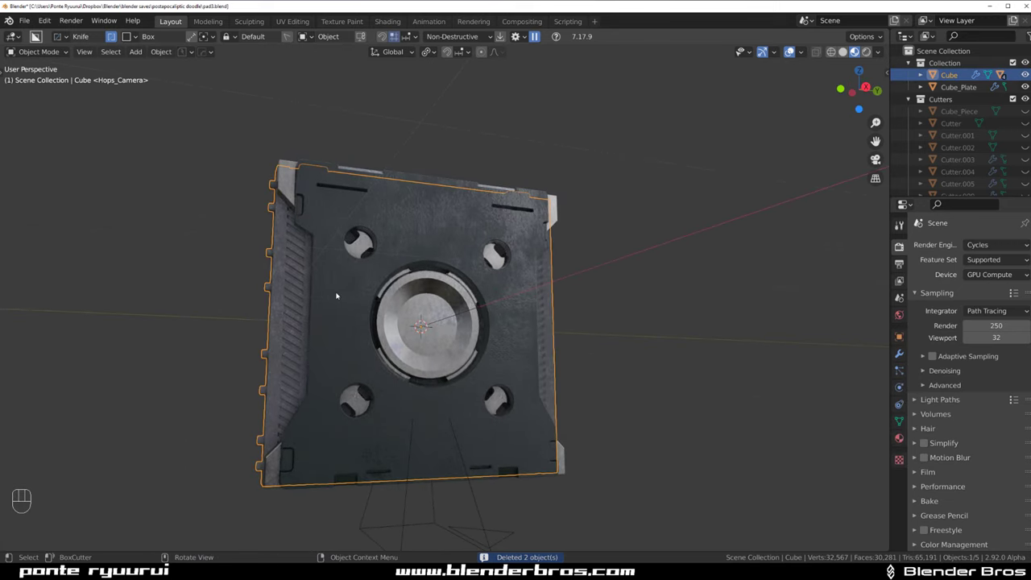
key(q)
click(329, 295)
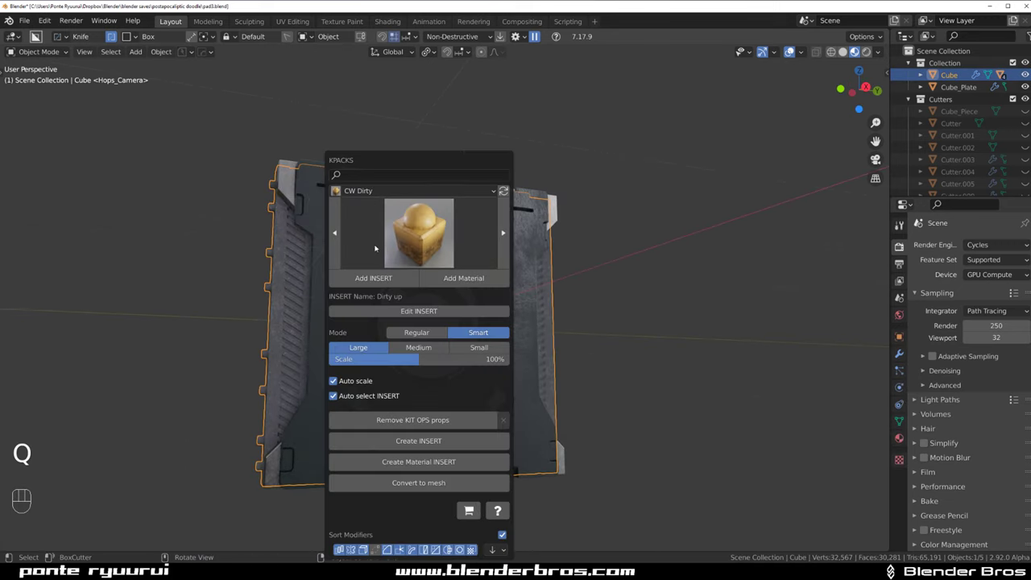
drag(887, 549, 830, 336)
click(13, 345)
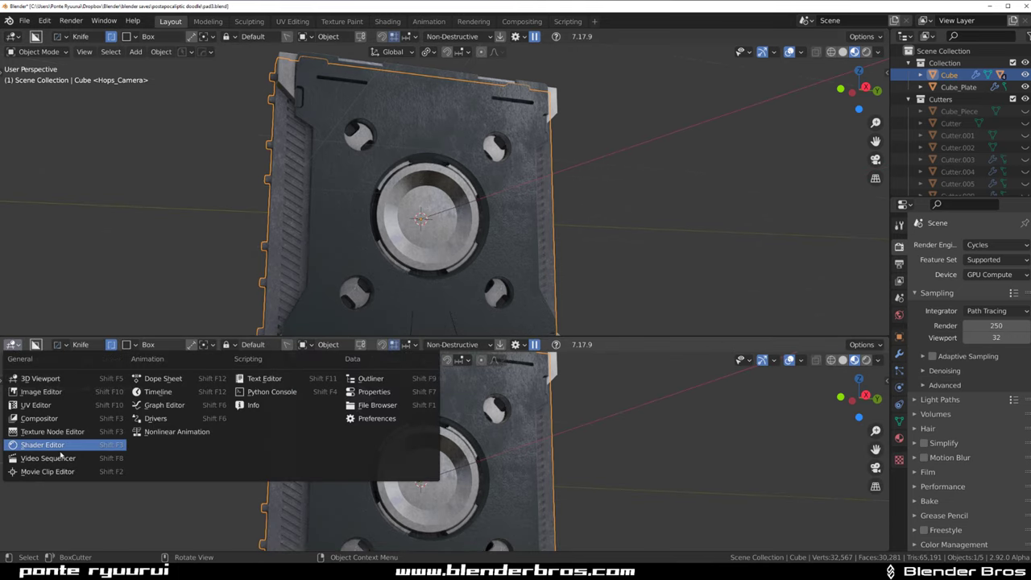
click(108, 449)
Add the cwDirty UP group node between Hue Saturation Value and the Principled BSDF's Base Color in the CW Rough Concrete material
scroll(412, 447, up, 5)
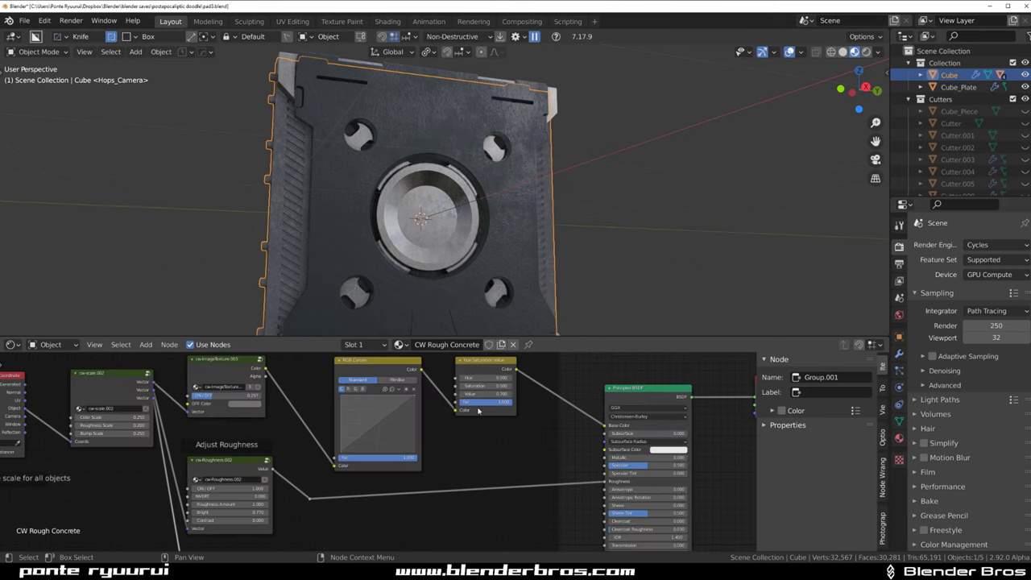
key(shift+a)
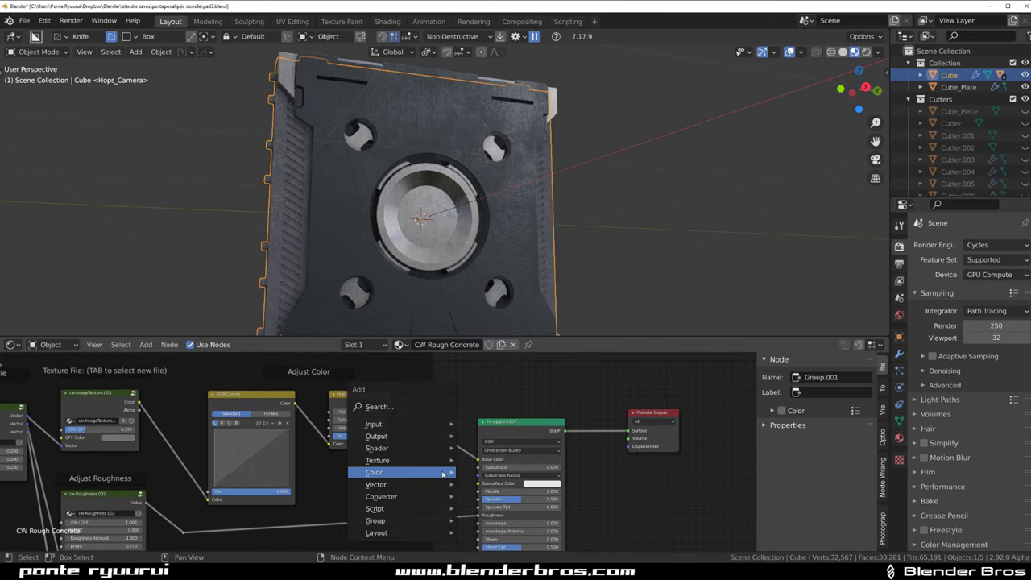
mouse_move(424, 525)
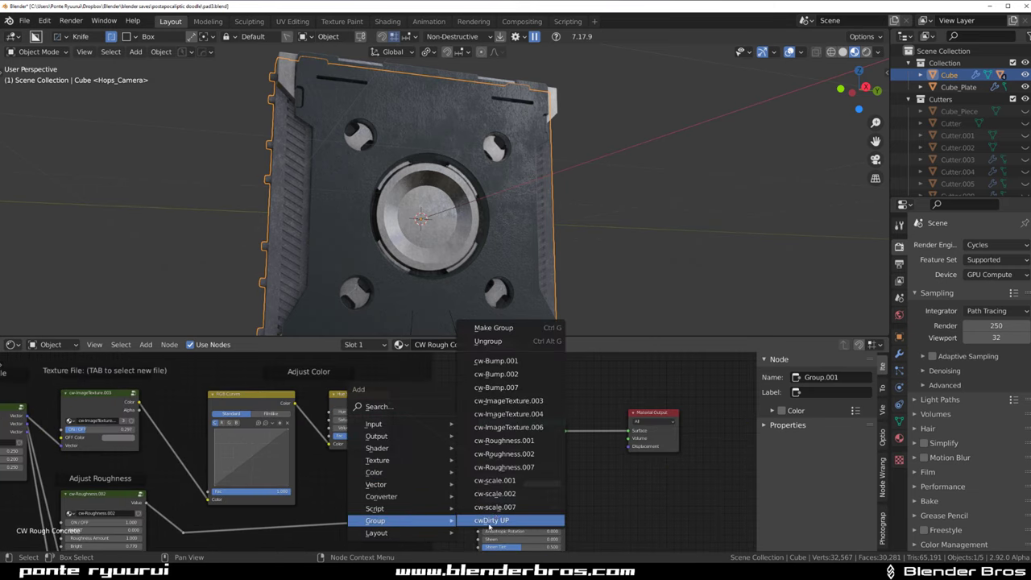
click(497, 521)
click(445, 439)
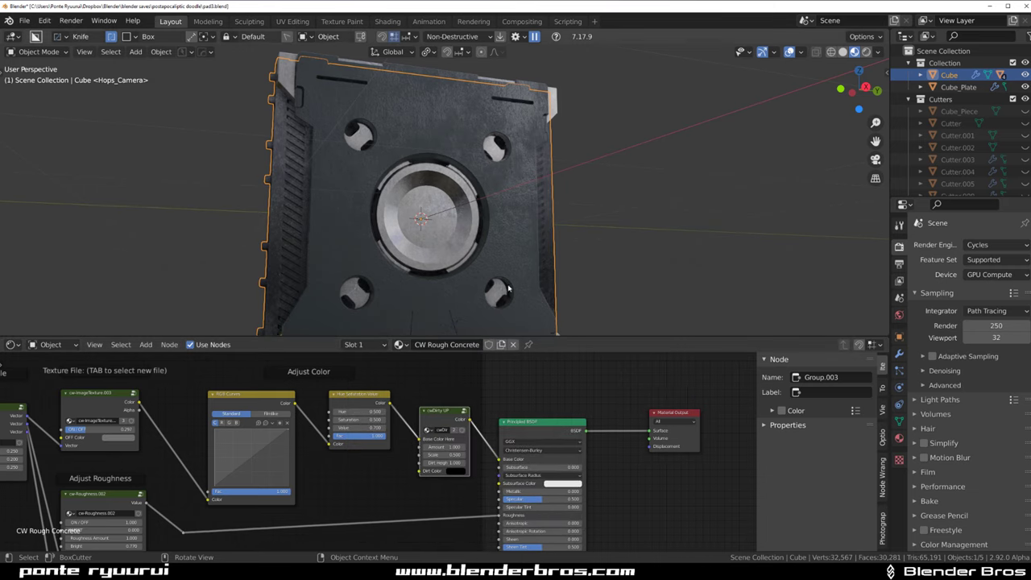
scroll(446, 256, down, 2)
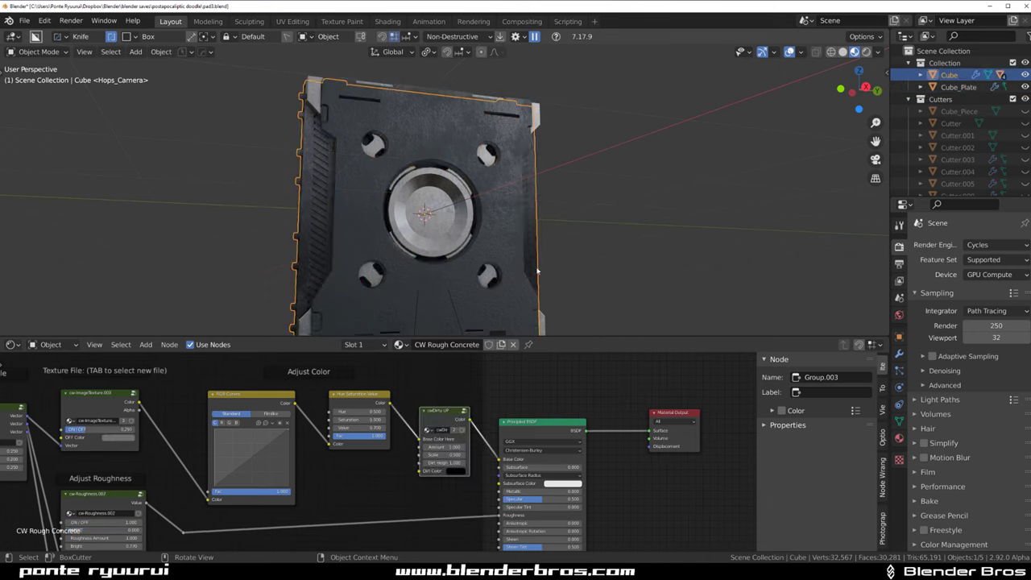
Copy the cwDirty UP node into the plate's CW-Grime-02 and the X-shaped brace's CW Steel-Dirty materials, feeding Base Color
key(ctrl+c)
click(470, 301)
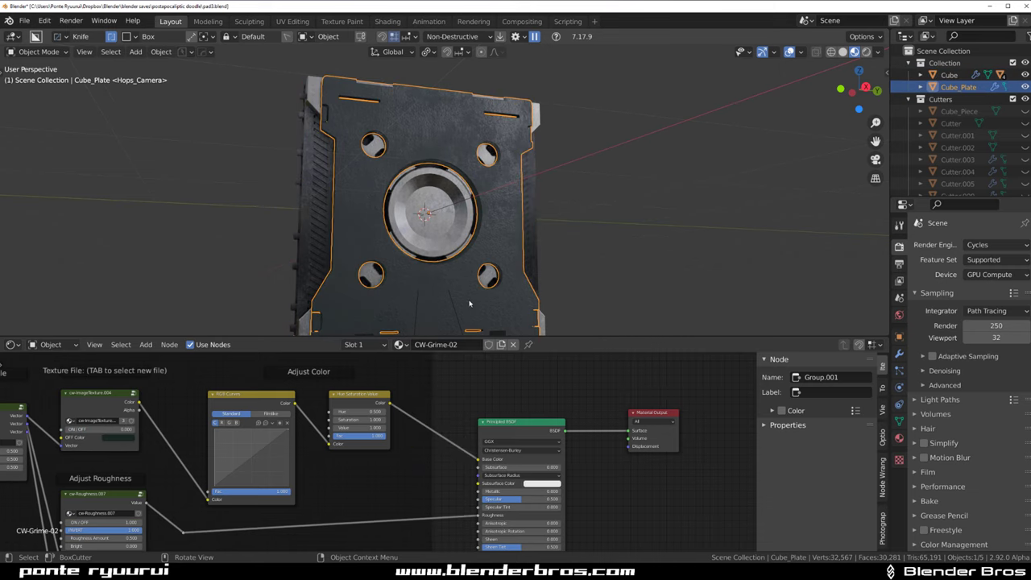
key(ctrl+v)
drag(452, 409, 419, 415)
click(372, 275)
key(ctrl+v)
Raise the cwDirty UP dirt height in the brace's CW Steel-Dirty material to 10
scroll(518, 289, up, 1)
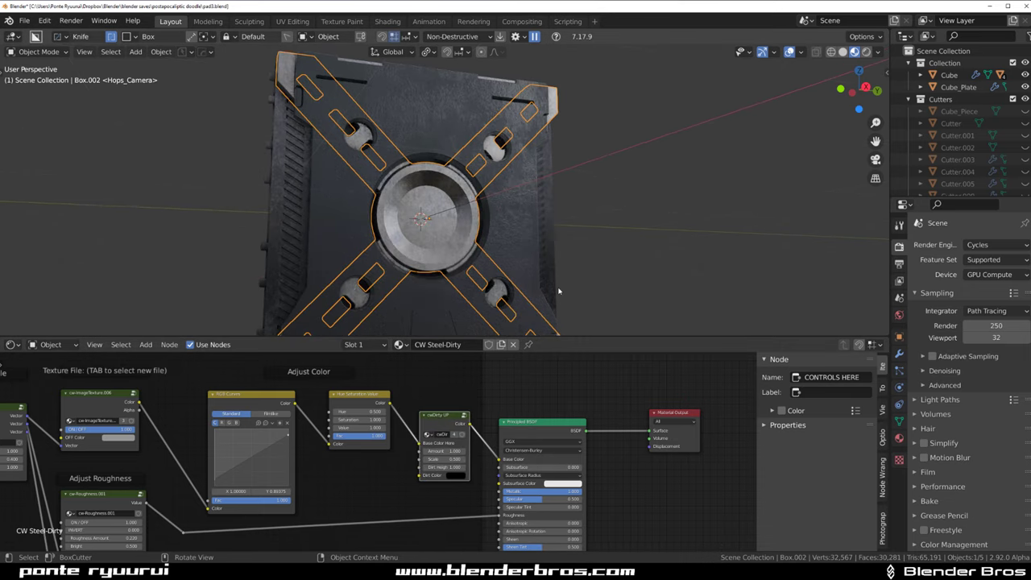
middle_drag(558, 291, 573, 269)
scroll(463, 417, up, 2)
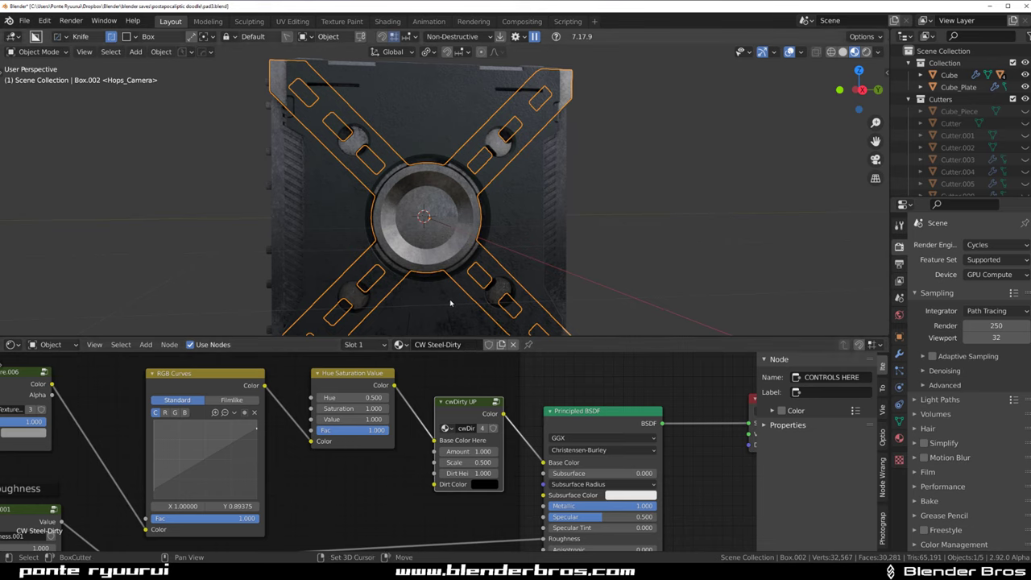
scroll(484, 198, up, 5)
scroll(484, 198, down, 1)
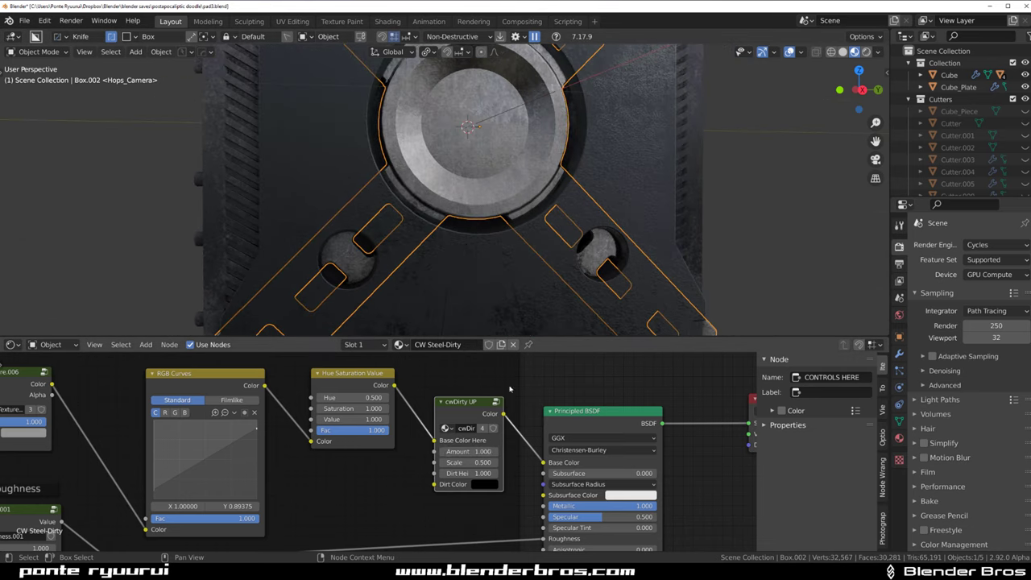
scroll(510, 389, down, 3)
scroll(532, 201, down, 4)
shift+middle_drag(531, 198, 502, 236)
scroll(454, 431, up, 2)
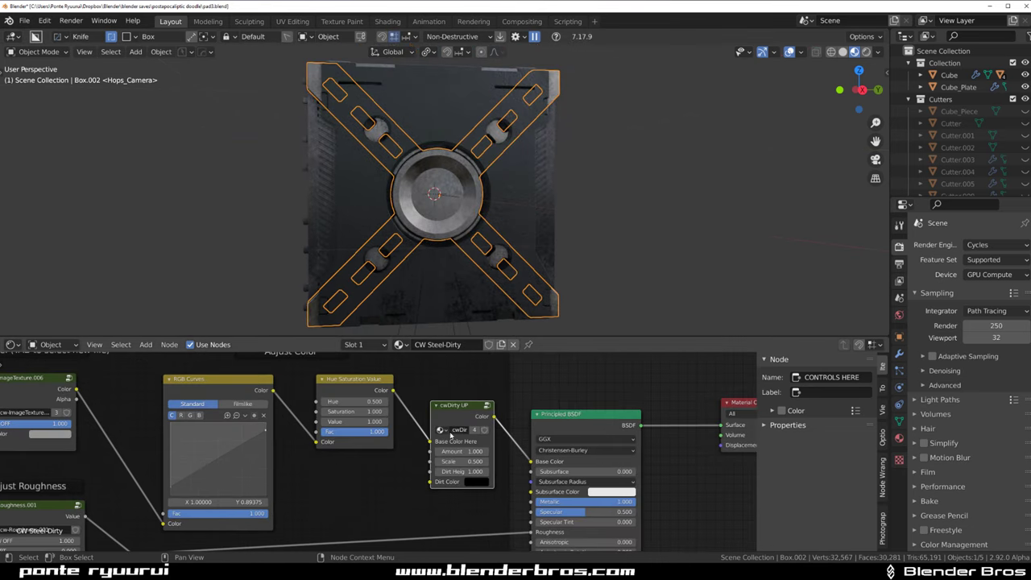
drag(464, 472, 556, 472)
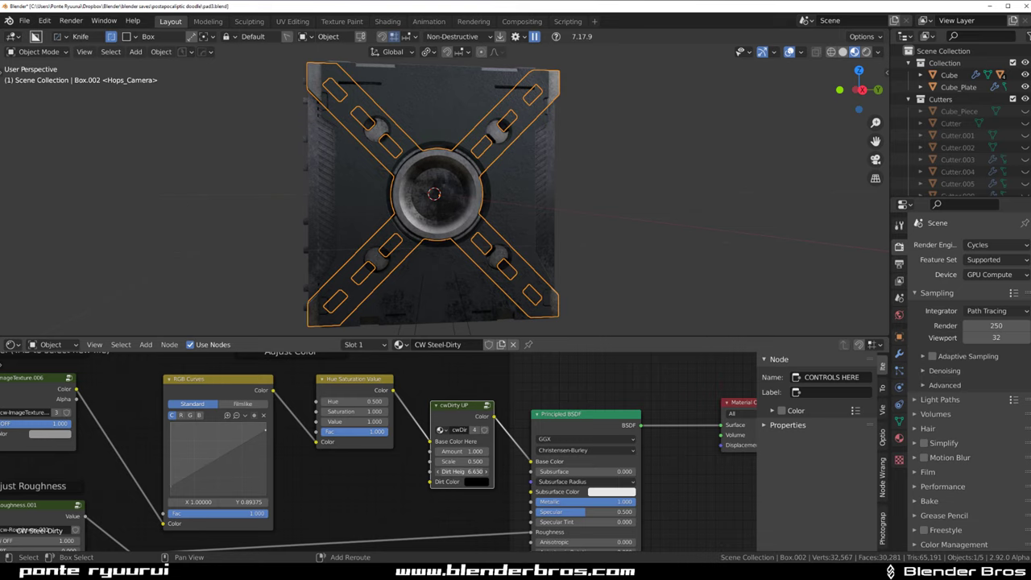
drag(491, 472, 508, 472)
Set the cwDirty UP dirt height to 2.68 in the plate's material and about 2.3 in the body's material
click(506, 215)
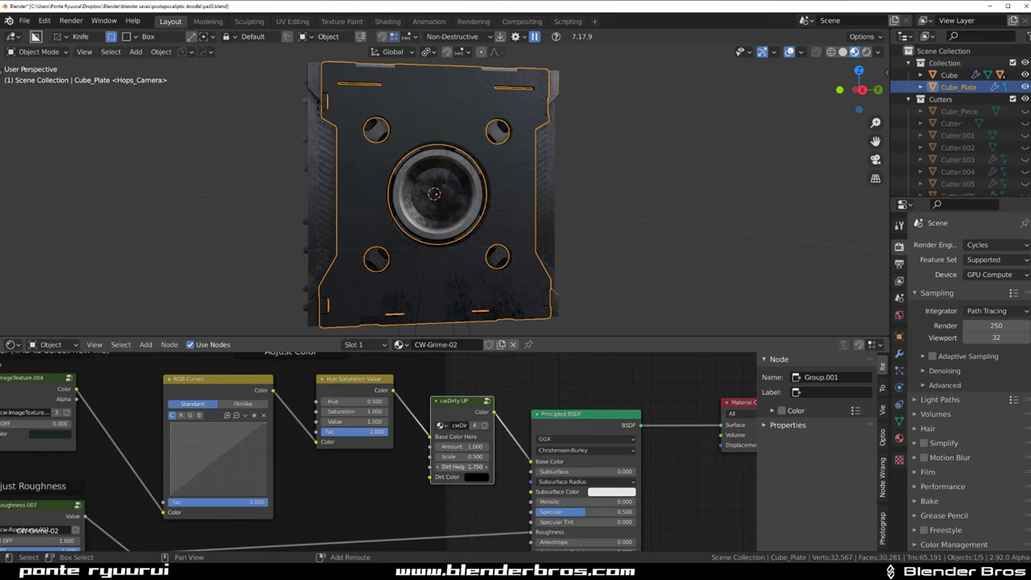
drag(463, 467, 466, 467)
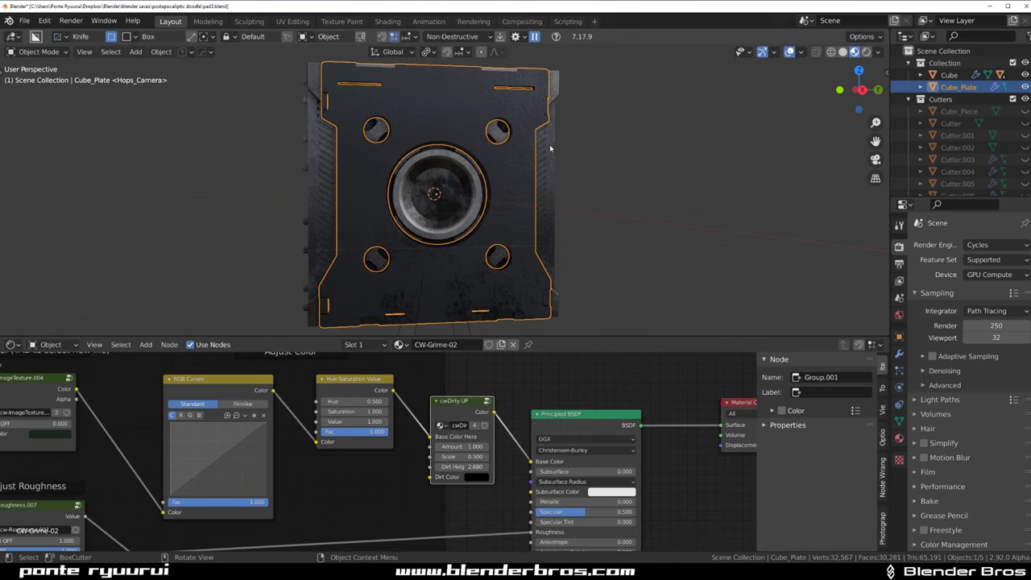
click(550, 148)
drag(463, 465, 475, 465)
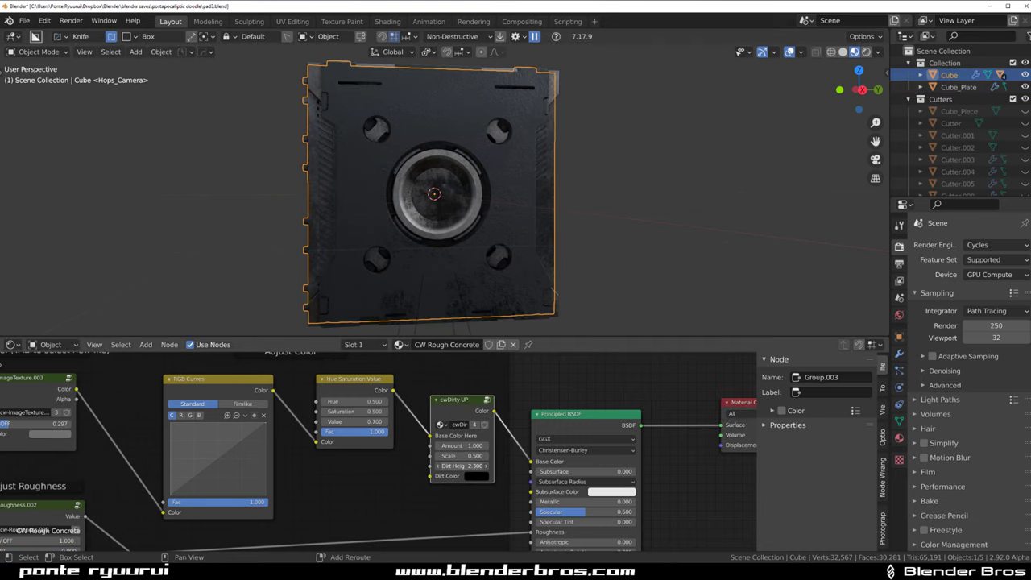
Assign the Grime 04 material from the CW Other KPACK to the X-shaped brace behind the plate
middle_drag(468, 234, 528, 186)
scroll(466, 219, up, 4)
scroll(455, 219, down, 5)
click(553, 185)
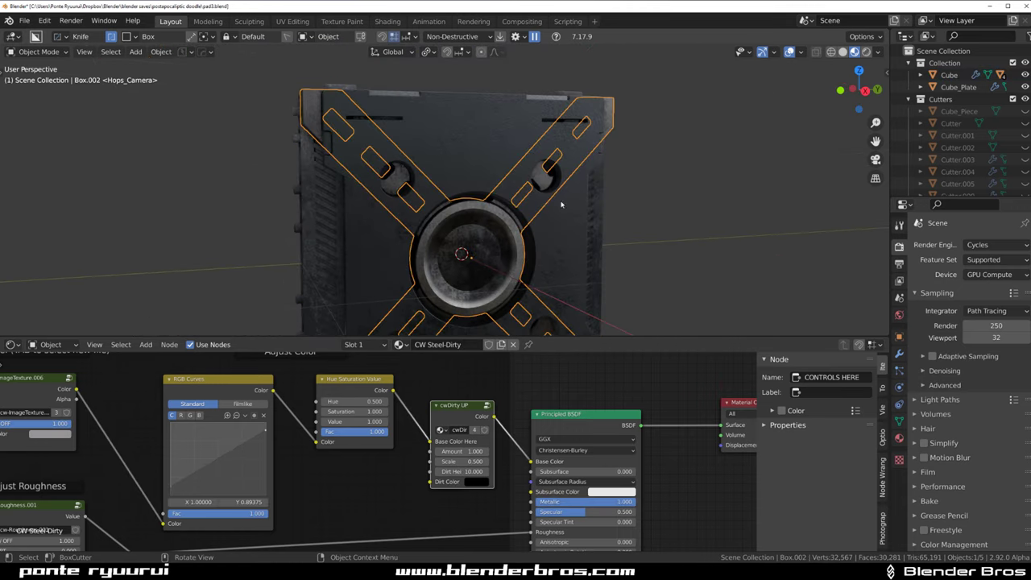
key(q)
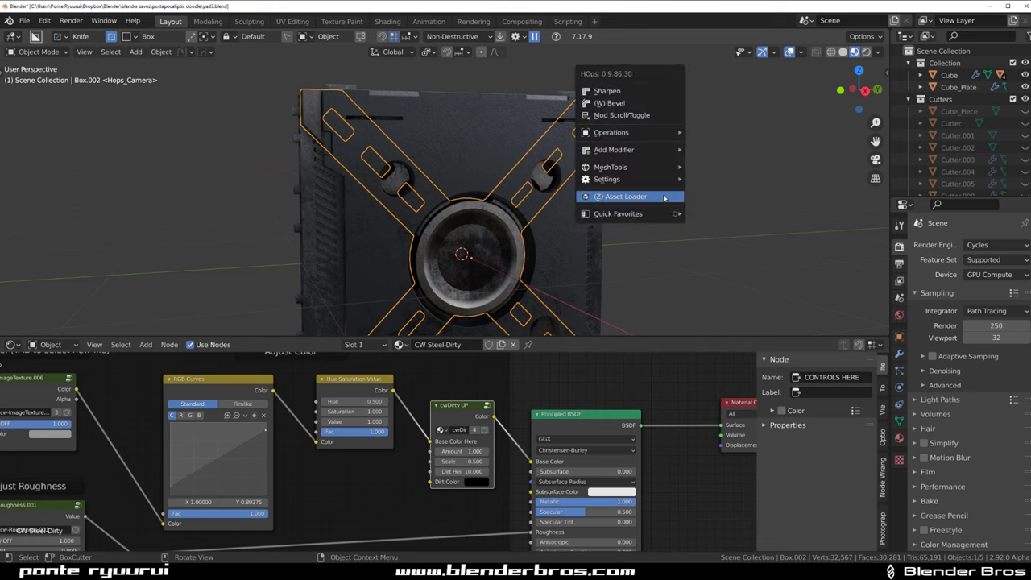
click(664, 198)
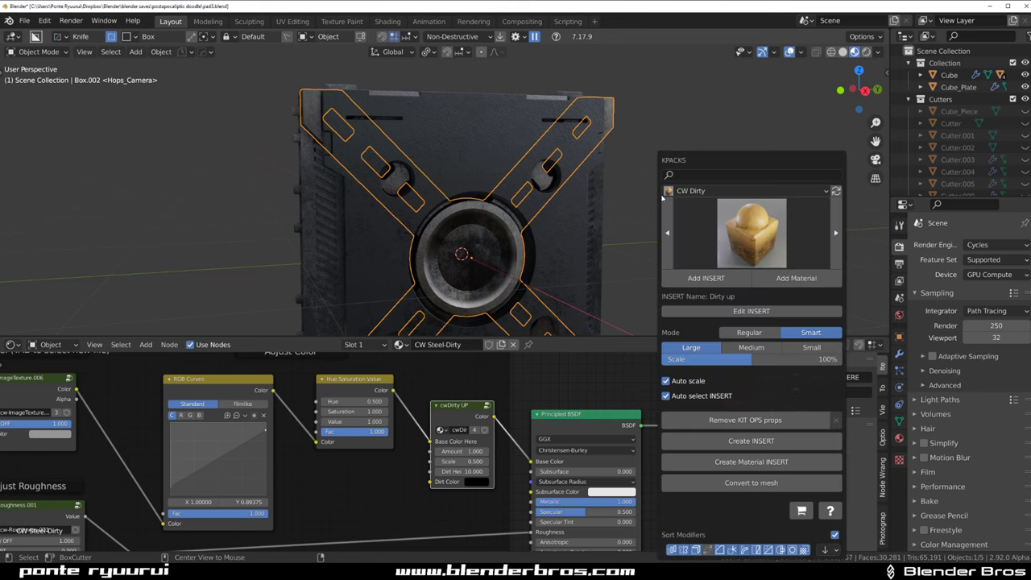
click(744, 193)
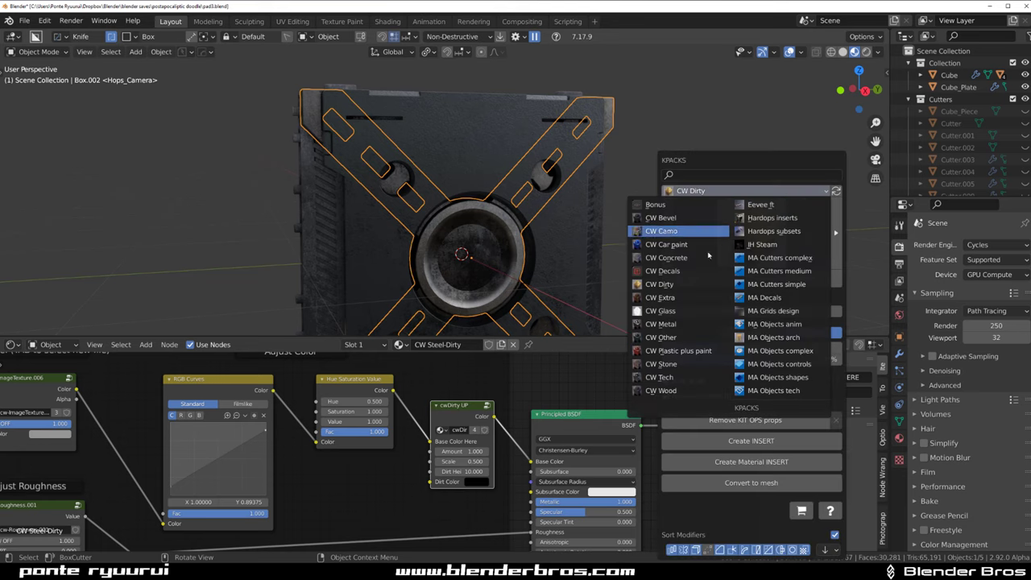
click(672, 337)
click(749, 238)
click(744, 312)
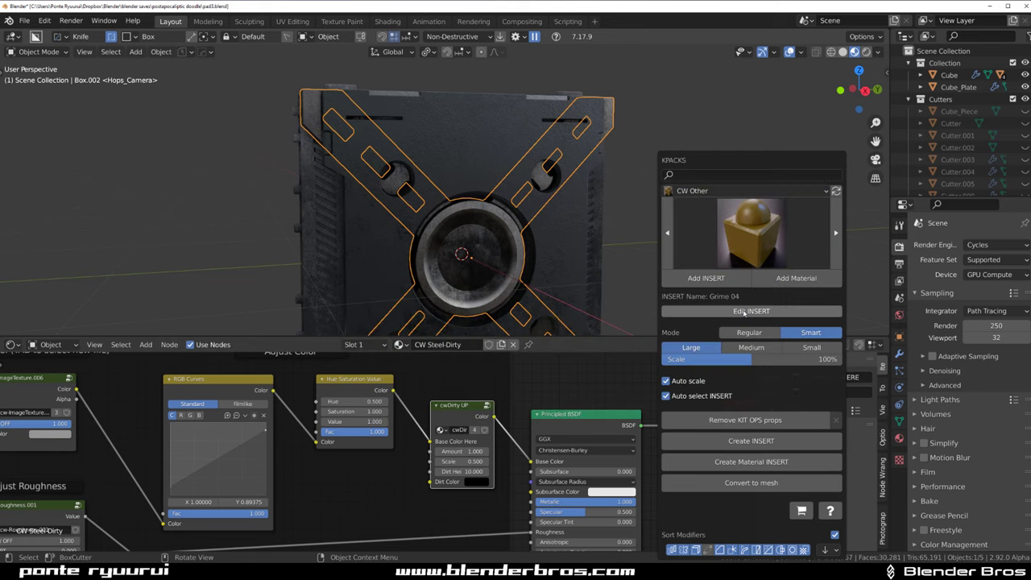
click(796, 277)
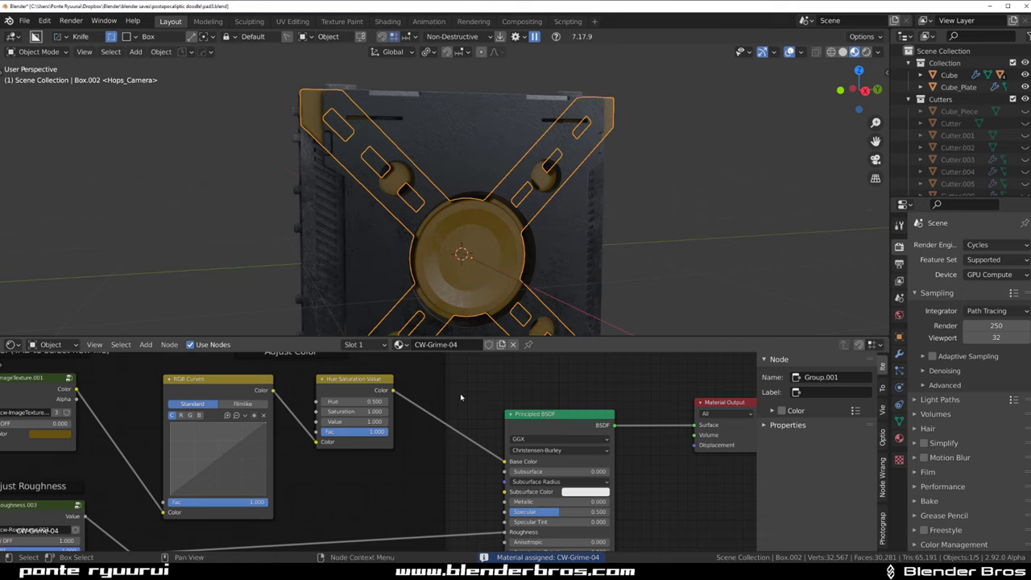
Paste the cwDirty UP node before the Principled BSDF in CW-Grime-04 and raise its dirt height to about 8.74
key(ctrl+v)
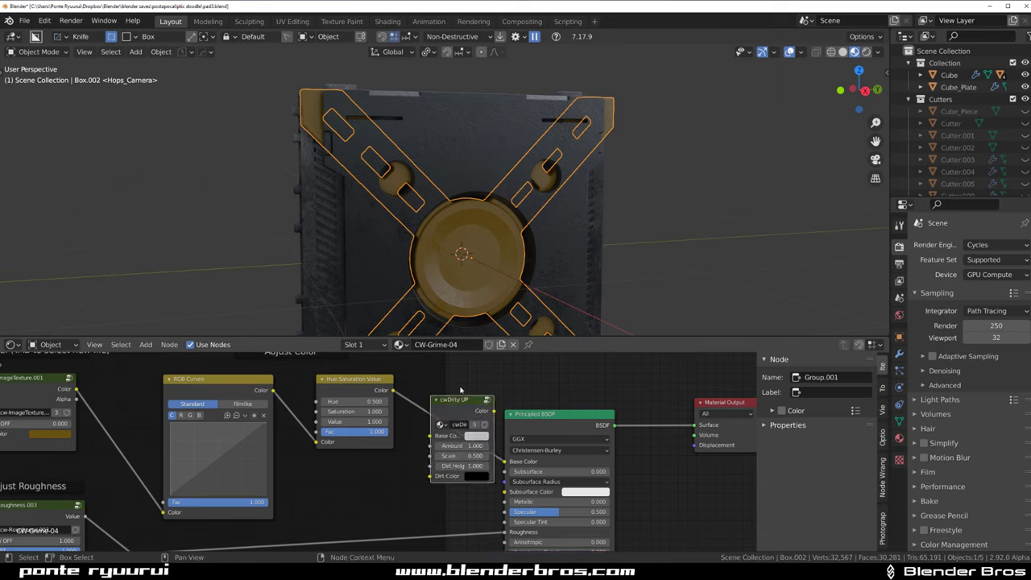
key(g)
click(452, 386)
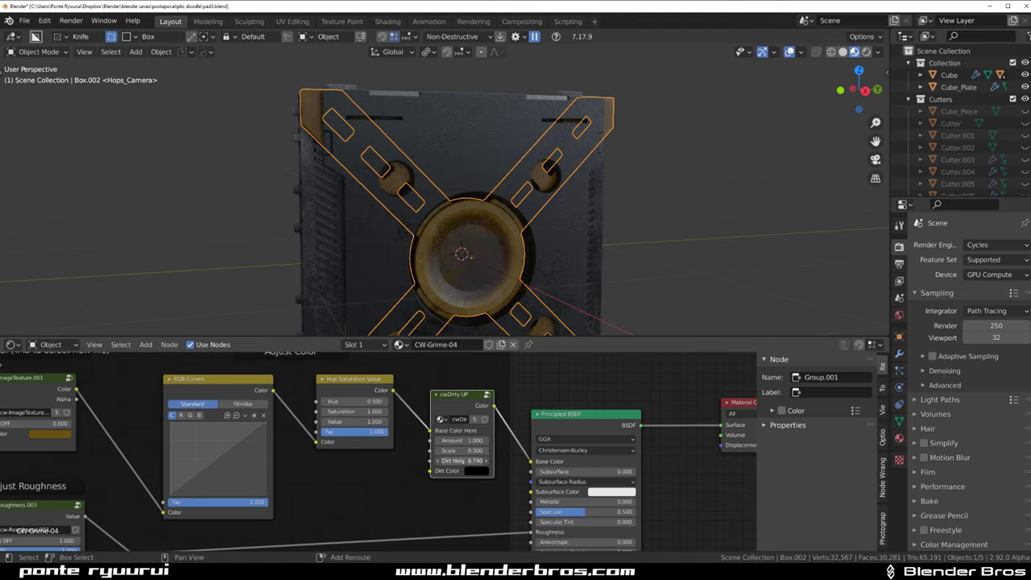
Examine the dirt and materials on the panel's front and sides from several angles
click(596, 138)
scroll(714, 255, down, 2)
middle_drag(714, 256, 587, 210)
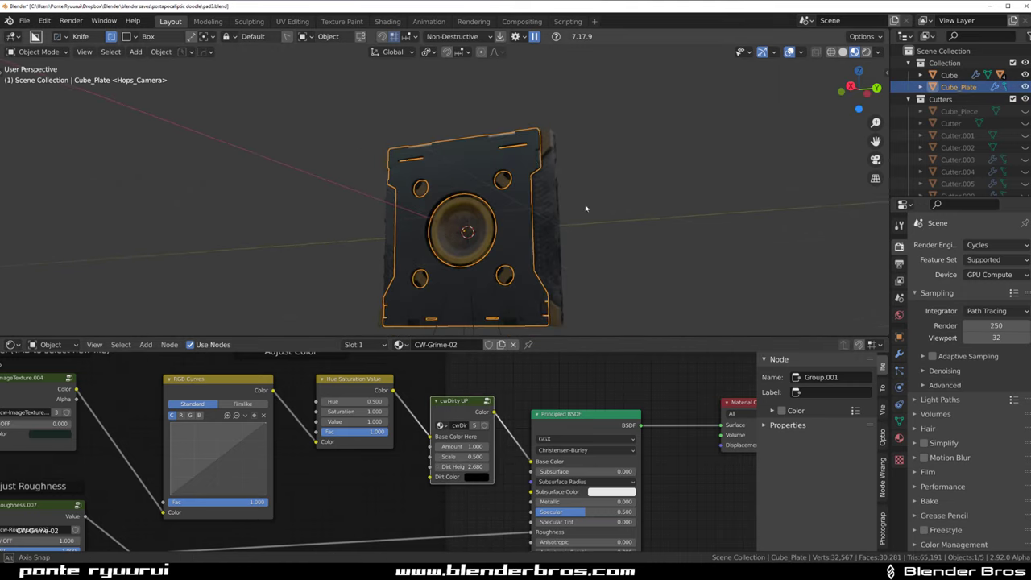
scroll(632, 191, up, 2)
click(632, 191)
scroll(556, 201, up, 3)
middle_drag(481, 209, 563, 260)
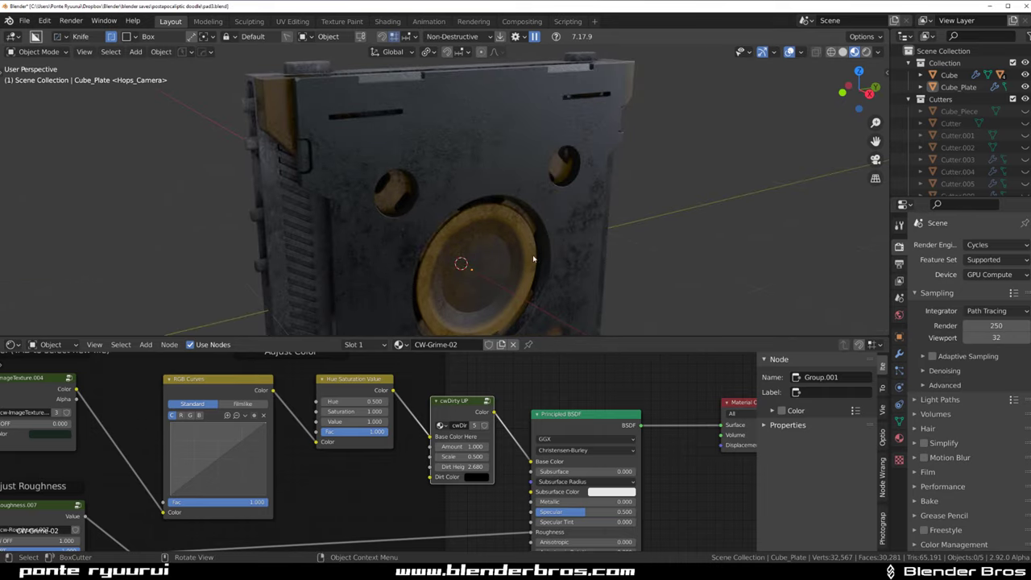
scroll(543, 217, down, 4)
middle_drag(534, 226, 527, 187)
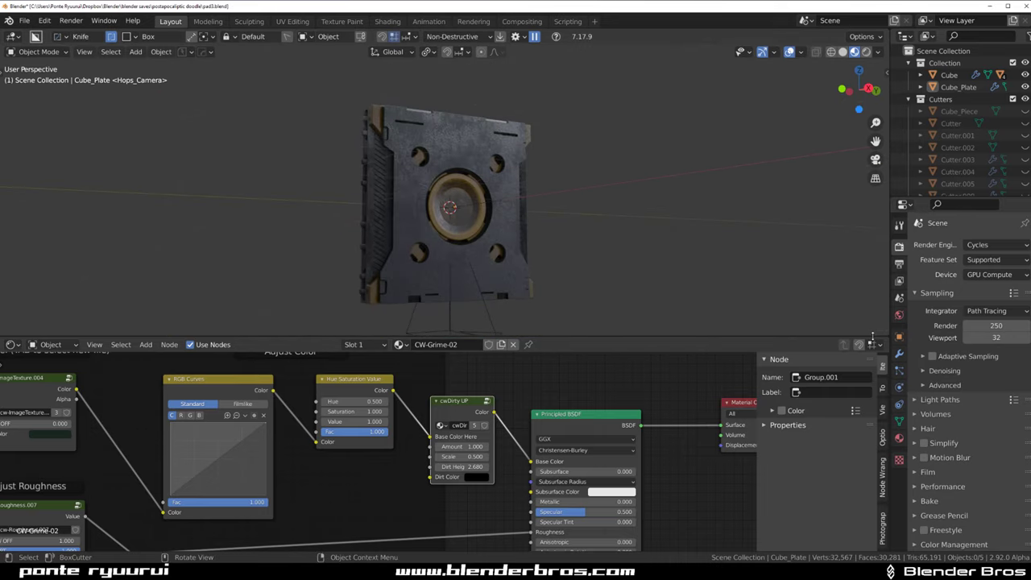
Close the Shader Editor area and show the plate's lower part in right orthographic view
drag(887, 333, 870, 373)
scroll(548, 306, up, 4)
shift+middle_drag(536, 308, 467, 244)
scroll(511, 306, down, 2)
key(KP_5)
scroll(511, 306, up, 4)
scroll(410, 292, up, 2)
shift+middle_drag(422, 277, 410, 261)
scroll(508, 374, down, 2)
scroll(518, 388, up, 1)
shift+middle_drag(520, 390, 426, 325)
scroll(426, 325, up, 1)
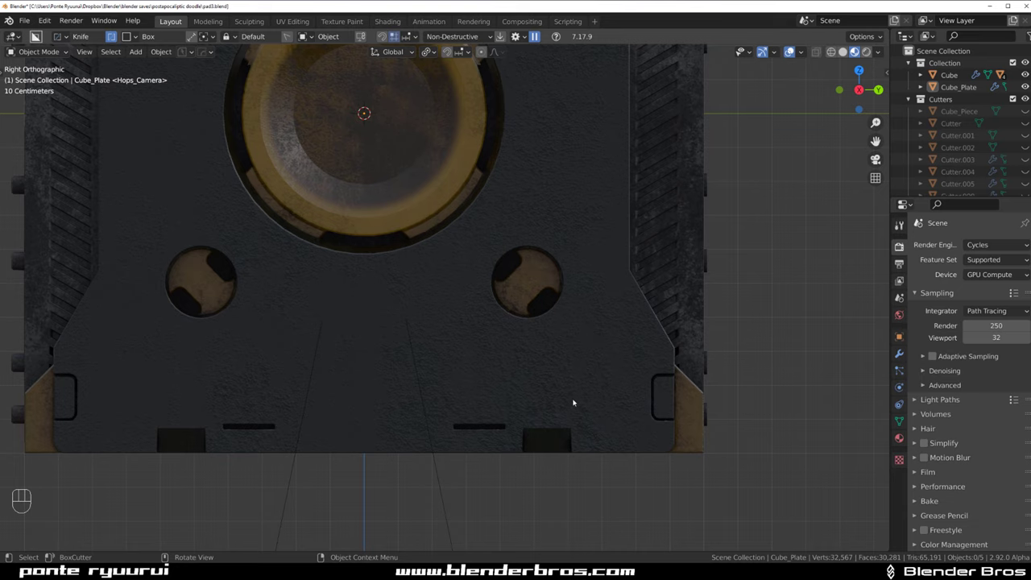
Switch to the Select Box tool and insert the light strip decal from DECALmachine's BlenderBros Patron Oct library
key(d)
key(w)
key(d)
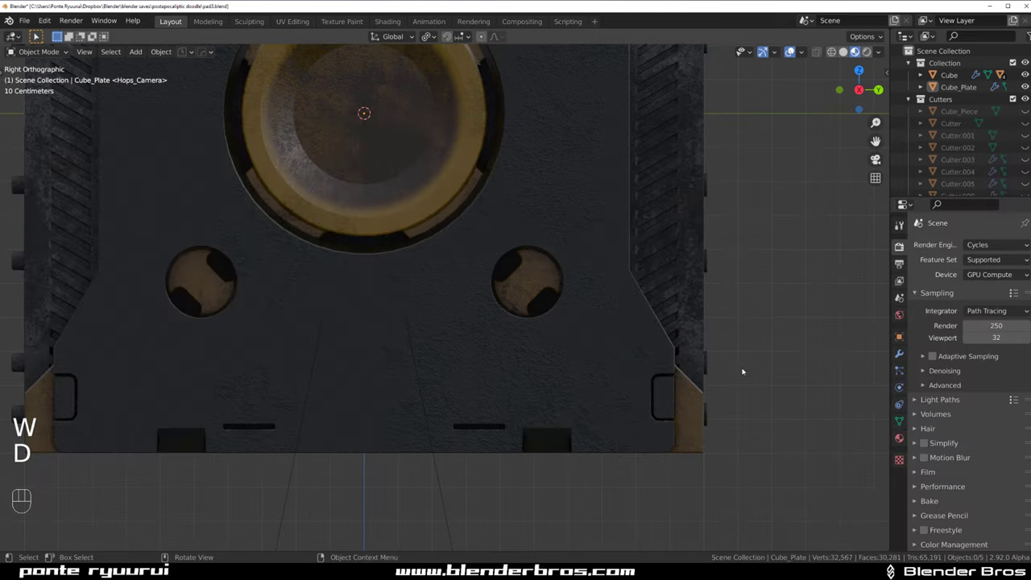
key(d)
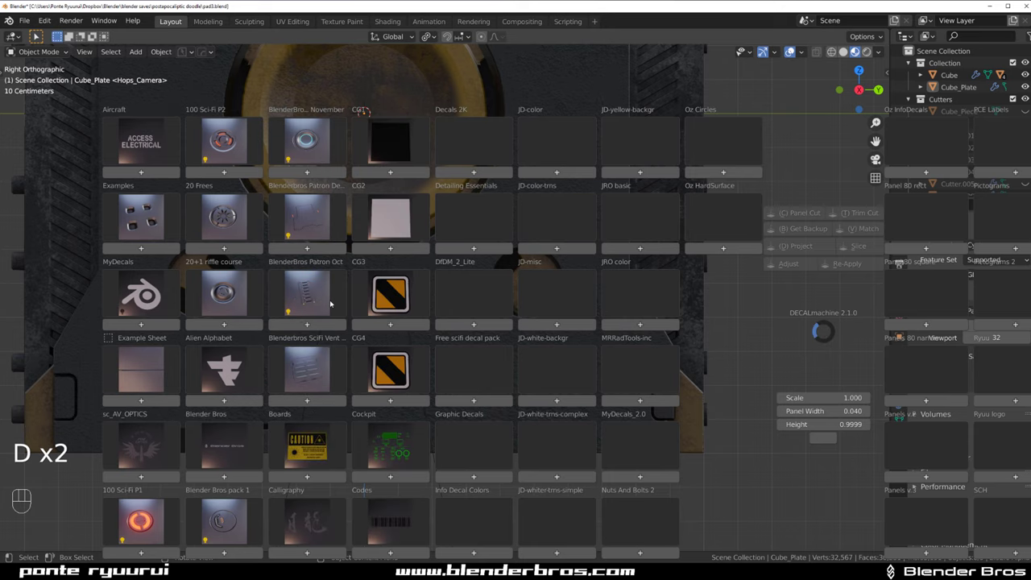
click(307, 292)
Scale the light strip decal to about 0.206 and place it at the plate's lower edge, between the right notch and corner
key(g)
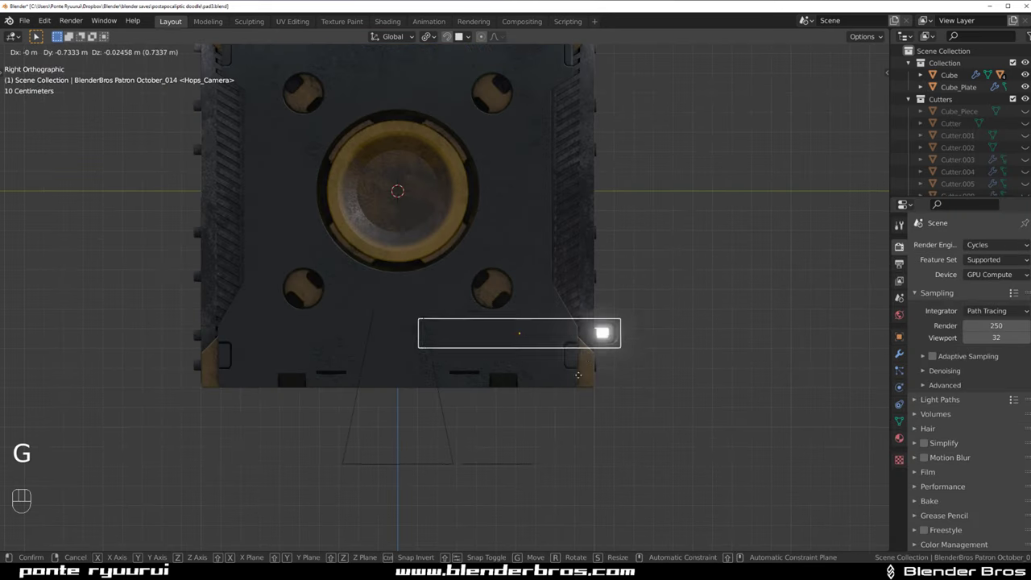
ctrl+click(520, 350)
key(s)
click(559, 352)
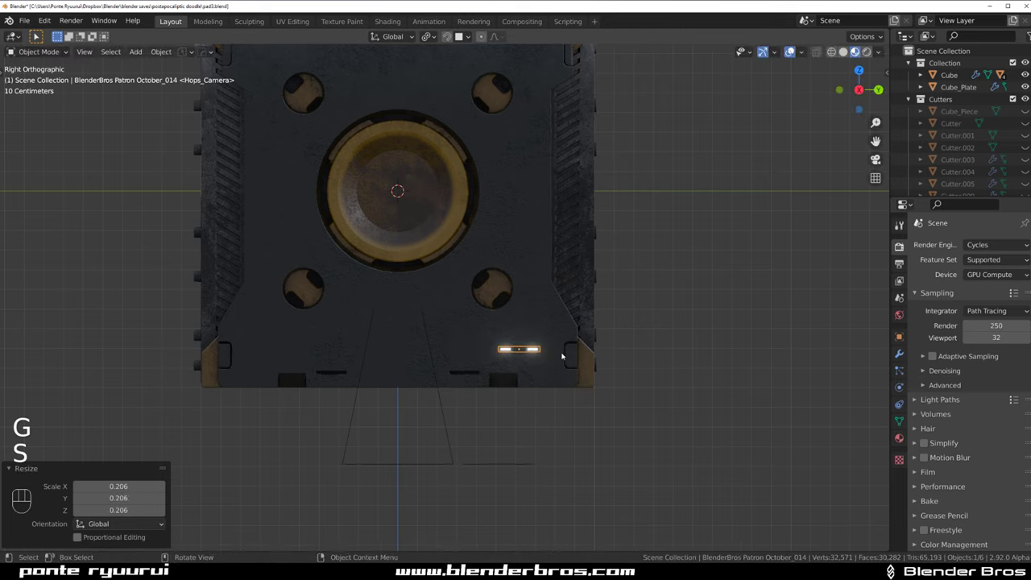
scroll(558, 358, up, 3)
key(g)
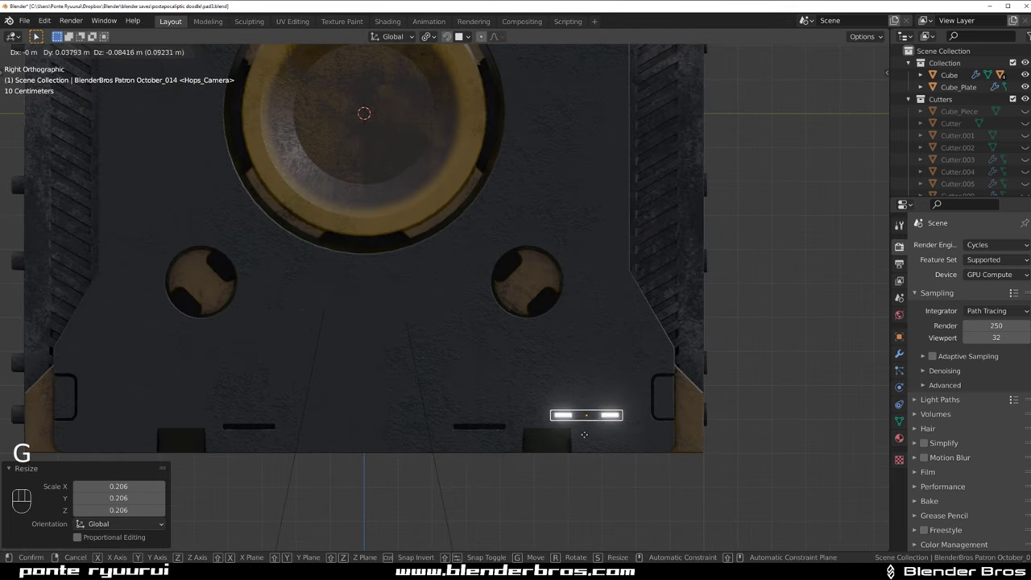
ctrl+click(618, 439)
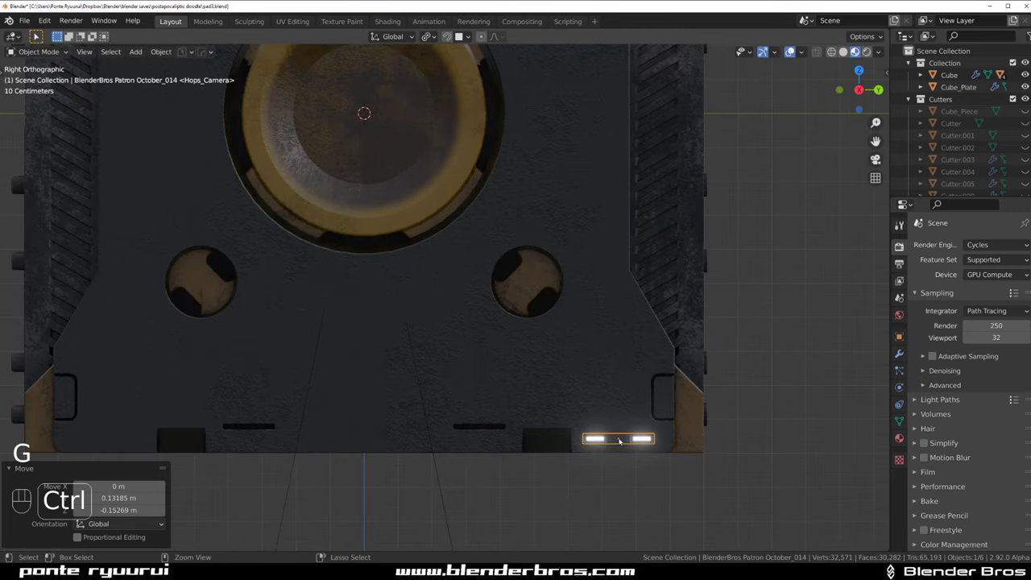
Try to mirror the light strip decal together with the plate using HardOps symmetry
scroll(619, 439, down, 2)
shift+click(587, 352)
key(alt+x)
click(493, 169)
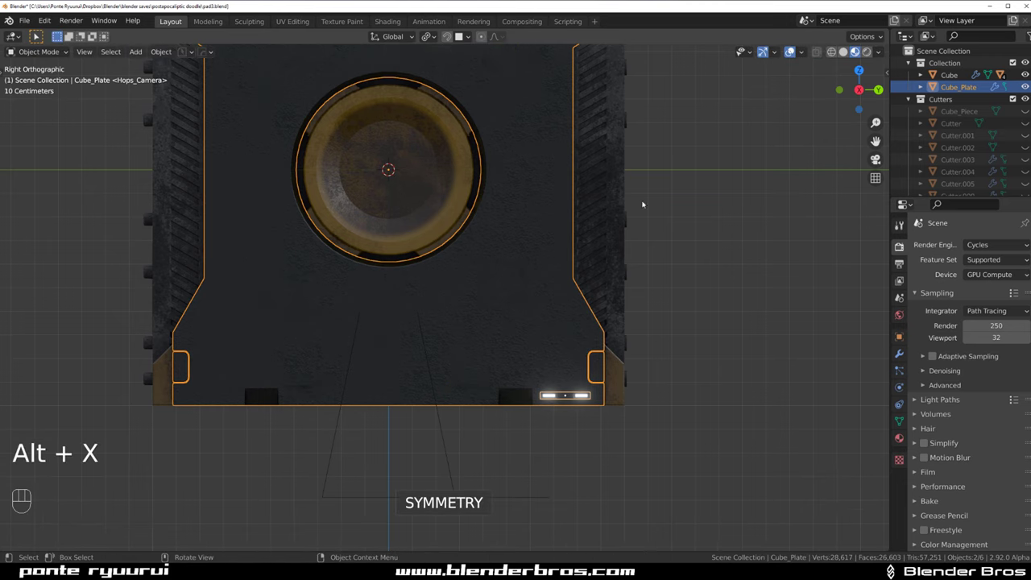
Try to mirror with the X-shaped brace added to the selection, and undo that mirror
shift+click(534, 300)
scroll(534, 301, down, 2)
key(alt+x)
click(522, 226)
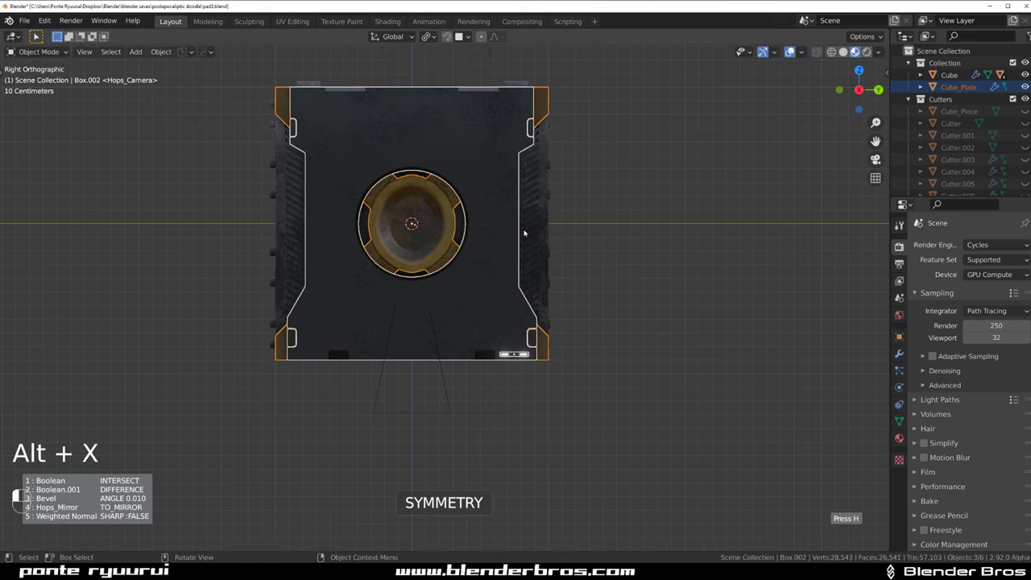
right_click(659, 226)
key(ctrl+z)
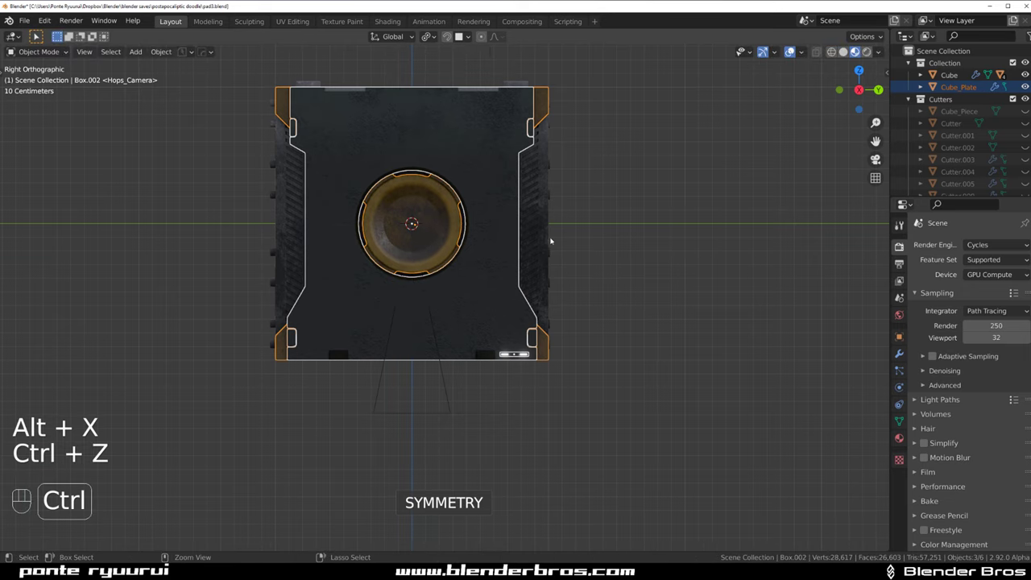
Undo the last symmetry operation and try to mirror the light strip decal across the plate's width with a HardOps mirror modifier
key(ctrl+z)
scroll(538, 304, up, 2)
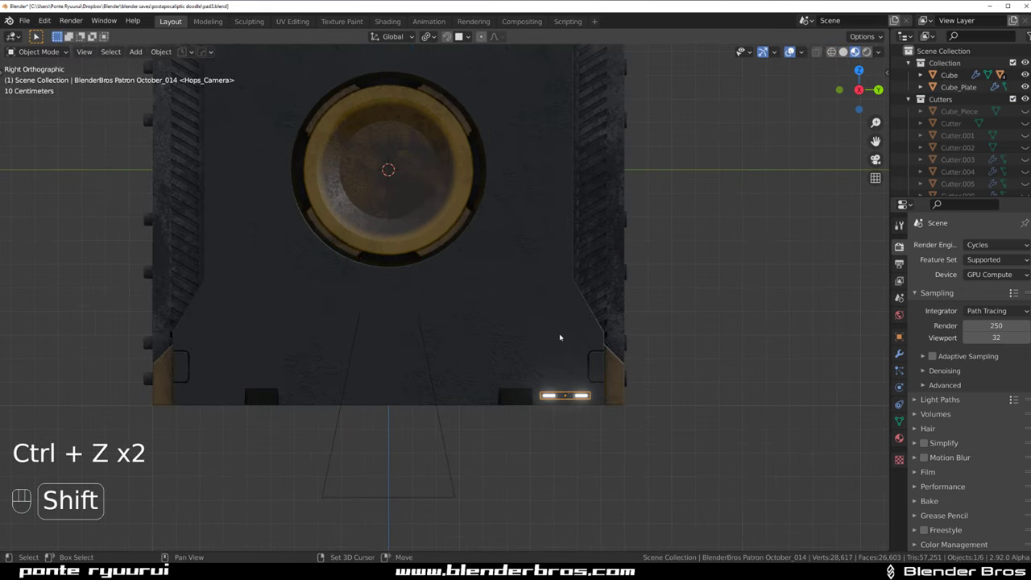
key(alt+x)
key(a)
click(494, 171)
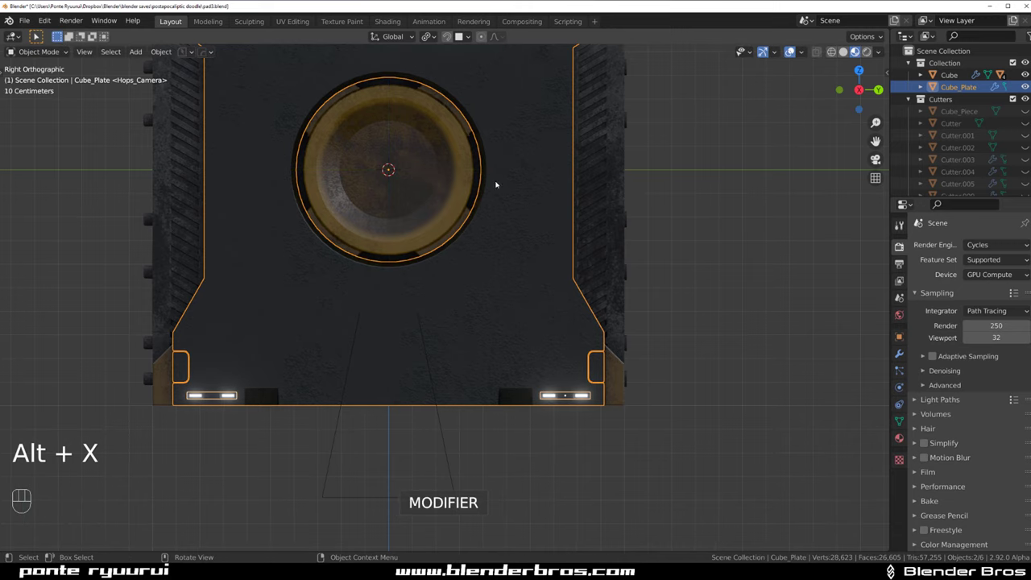
click(631, 234)
scroll(564, 245, down, 4)
scroll(481, 302, up, 2)
shift+middle_drag(437, 237, 496, 306)
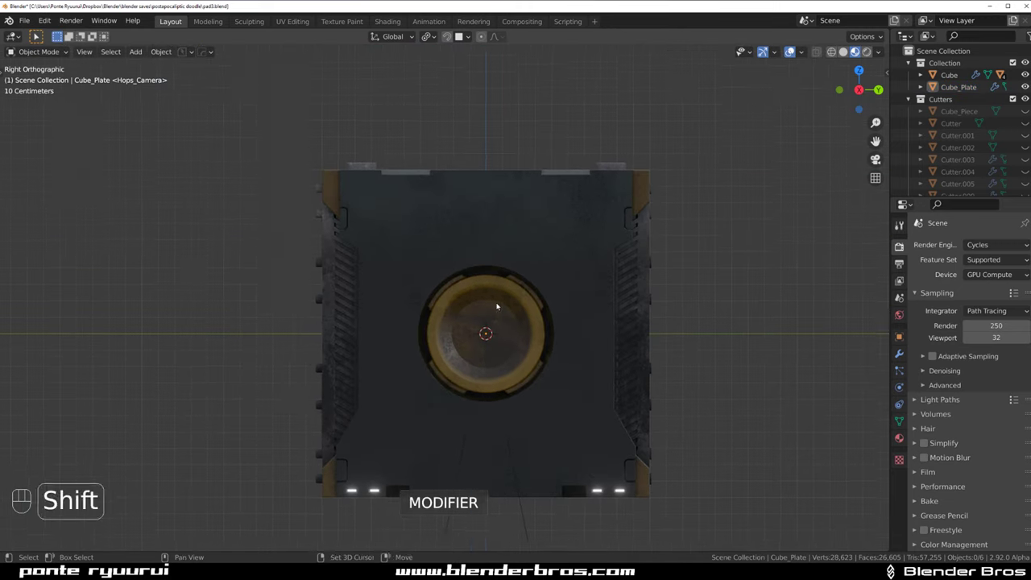
scroll(498, 303, up, 2)
middle_drag(525, 267, 542, 240)
Undo the mirror attempts back to the plate with its four round holes and narrow slots
key(ctrl+z)
key(ctrl+z)
key(ctrl+z)
key(ctrl+z)
key(ctrl+z)
key(ctrl+z)
key(ctrl+z)
key(ctrl+z)
key(ctrl+z)
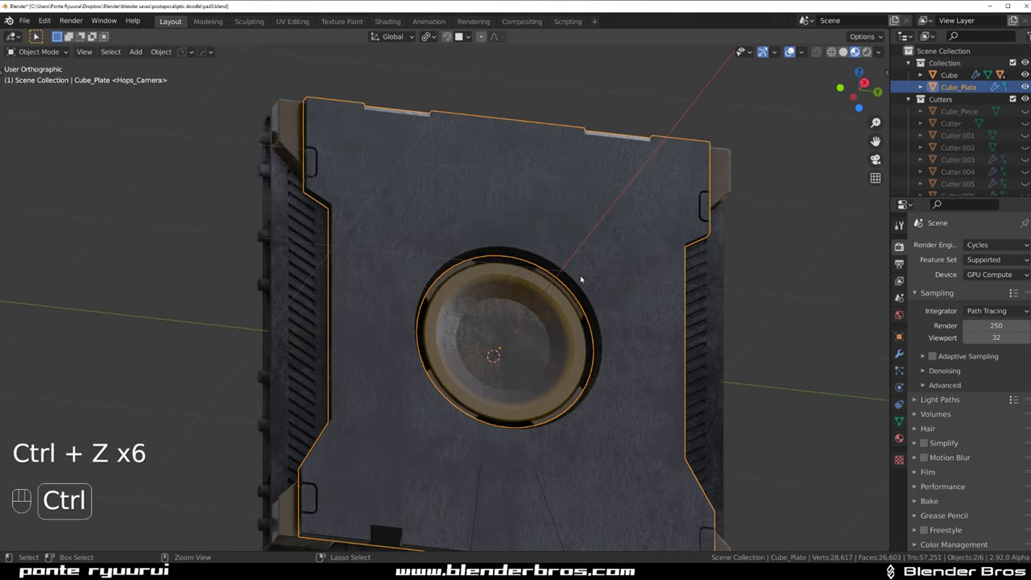
scroll(585, 335, down, 2)
scroll(564, 327, up, 2)
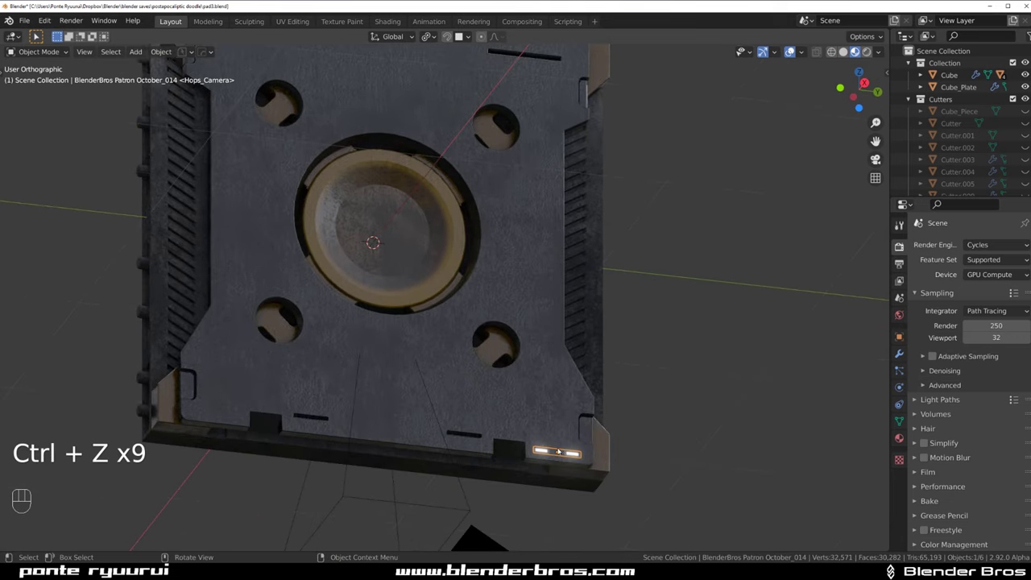
Mirror the light strip decal across the plate's Y axis using HardOps mirror in Modifier mode, with the plate as reference
click(559, 453)
click(558, 455)
shift+click(489, 405)
key(alt+x)
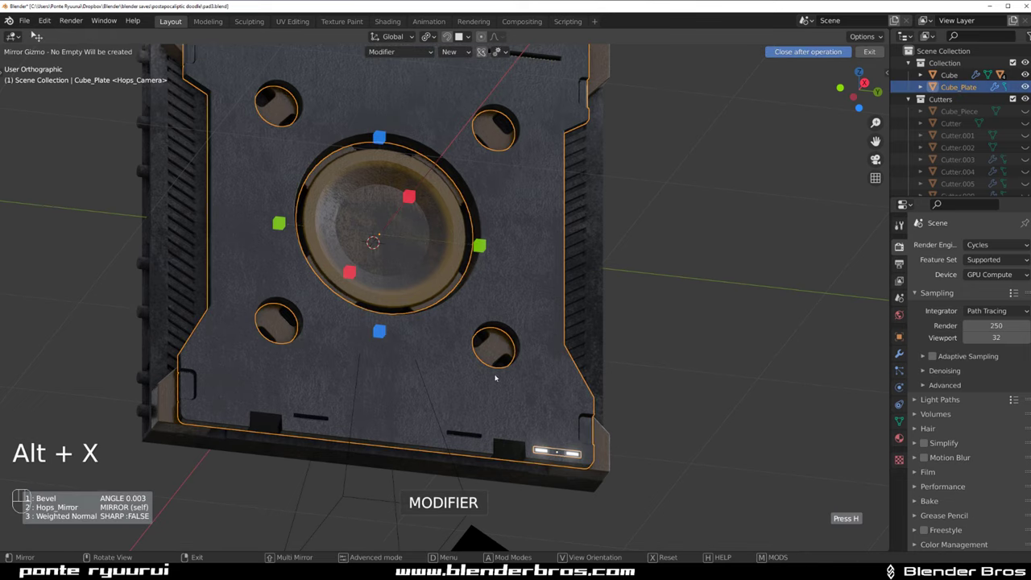
click(479, 246)
key(KP_5)
middle_drag(490, 246, 521, 301)
click(833, 225)
scroll(524, 246, down, 1)
middle_drag(525, 247, 497, 274)
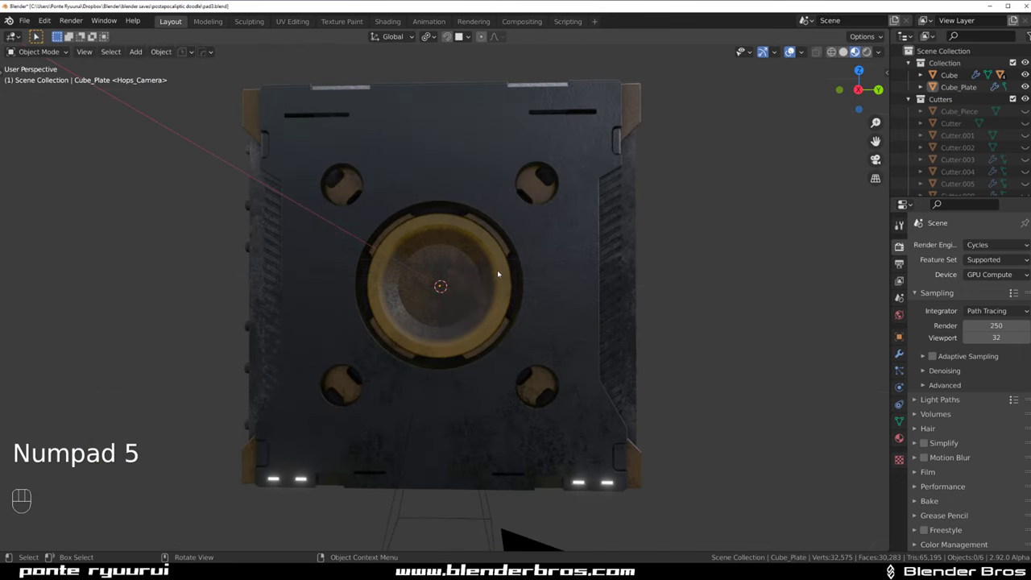
scroll(483, 278, up, 2)
middle_drag(432, 290, 463, 296)
Insert the round perforated decal from DECALmachine's 20 Frees library onto the central hub of the X-shaped brace
click(442, 280)
scroll(440, 280, up, 3)
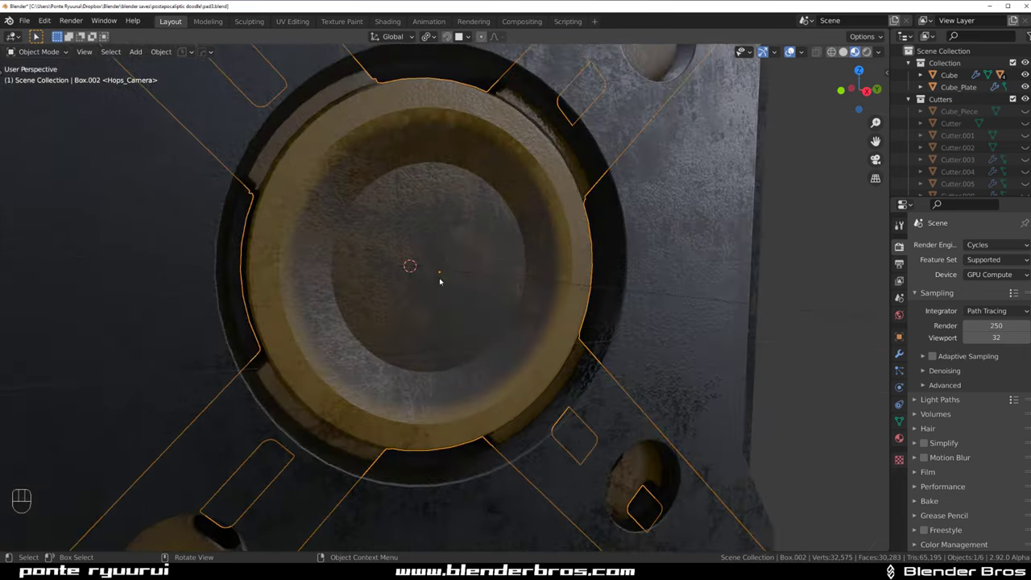
key(d)
key(d)
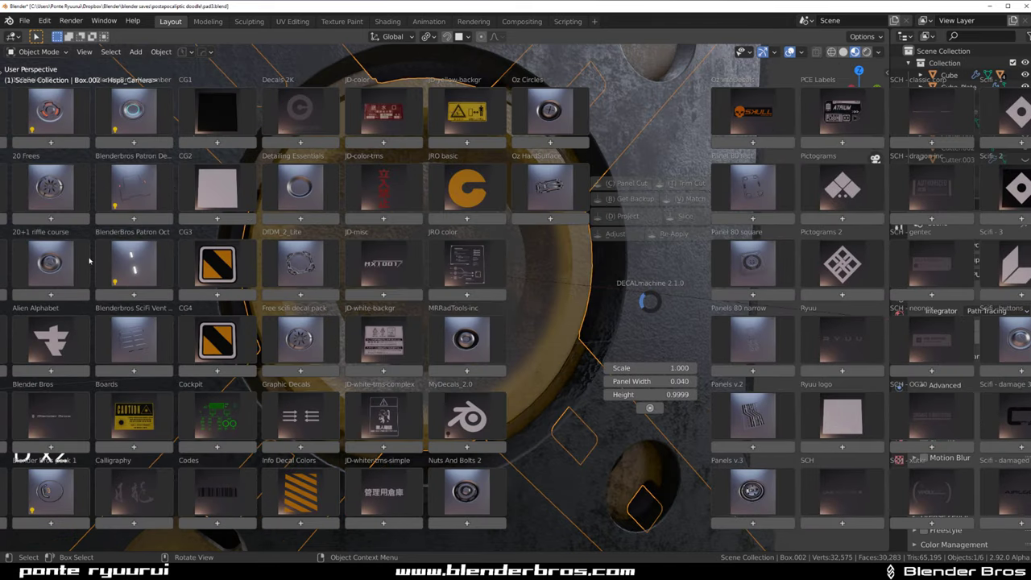
click(56, 195)
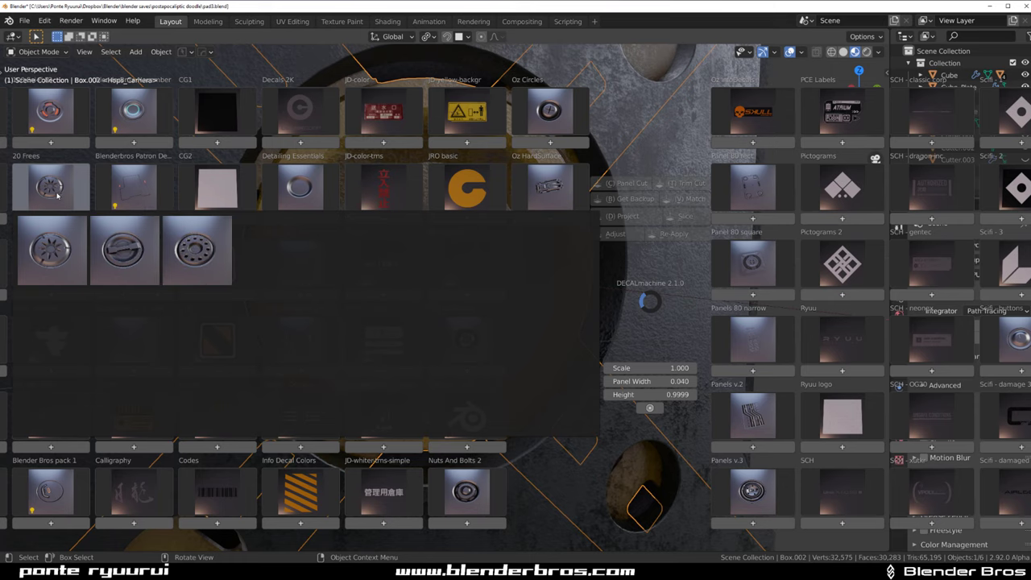
click(196, 249)
Scale the round decal to 0.094 in right orthographic view and move it onto the hub's yellow ring
key(grave)
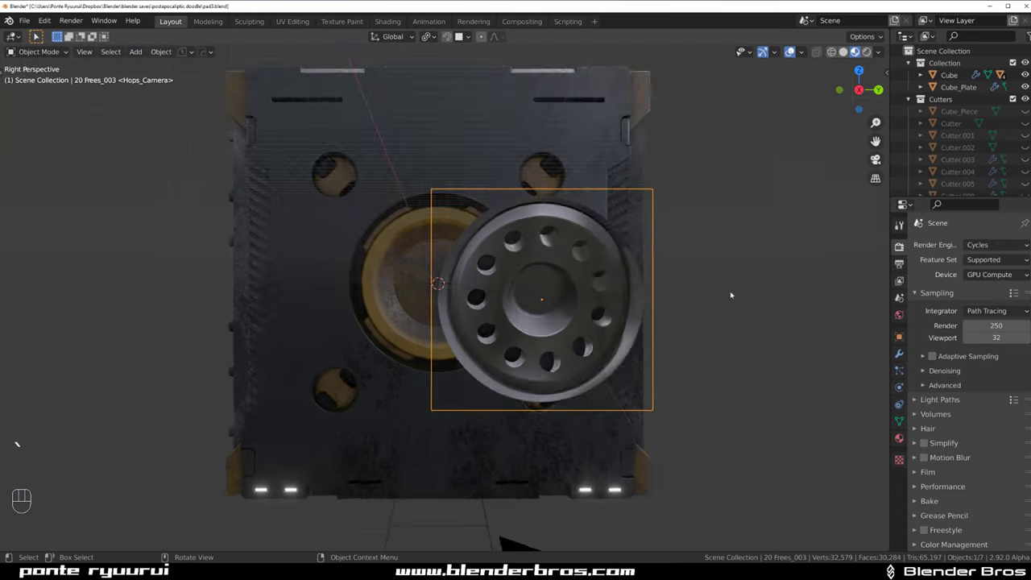
key(KP_5)
key(s)
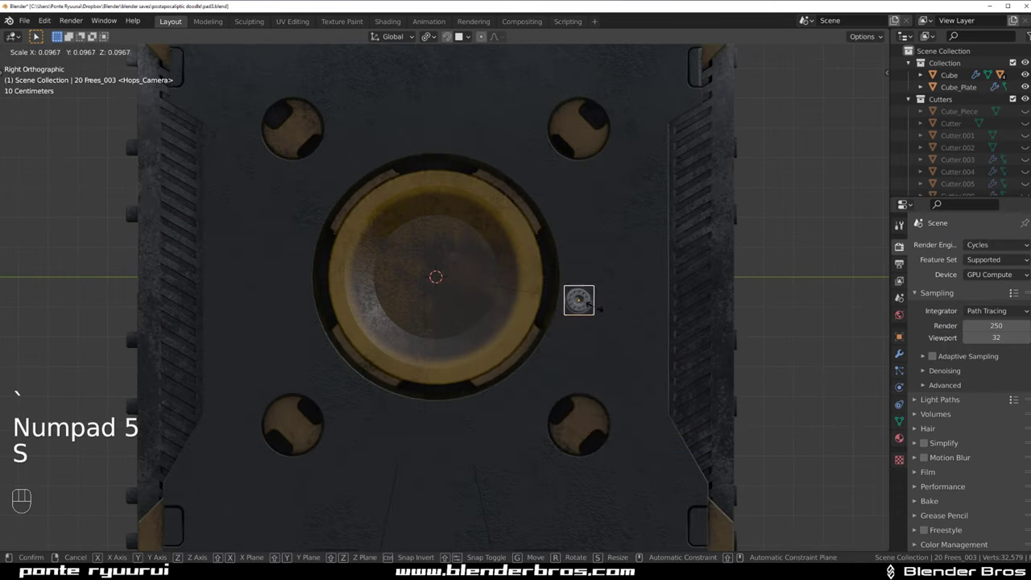
click(589, 294)
scroll(591, 313, up, 4)
key(g)
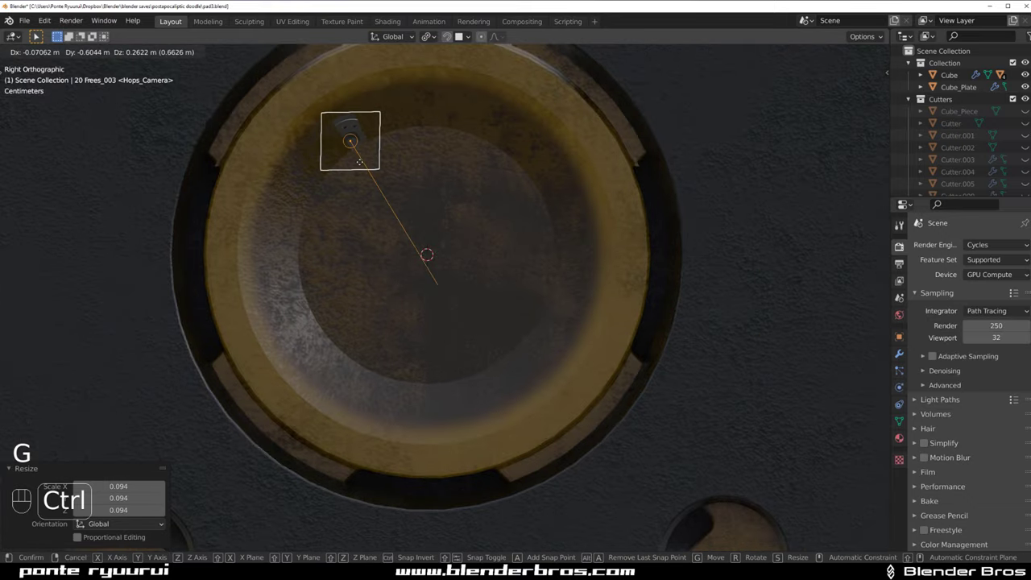
ctrl+click(286, 126)
Scale the round decal by 0.452 and again by 0.783, positioning it on the upper-left of the hub's yellow ring
key(s)
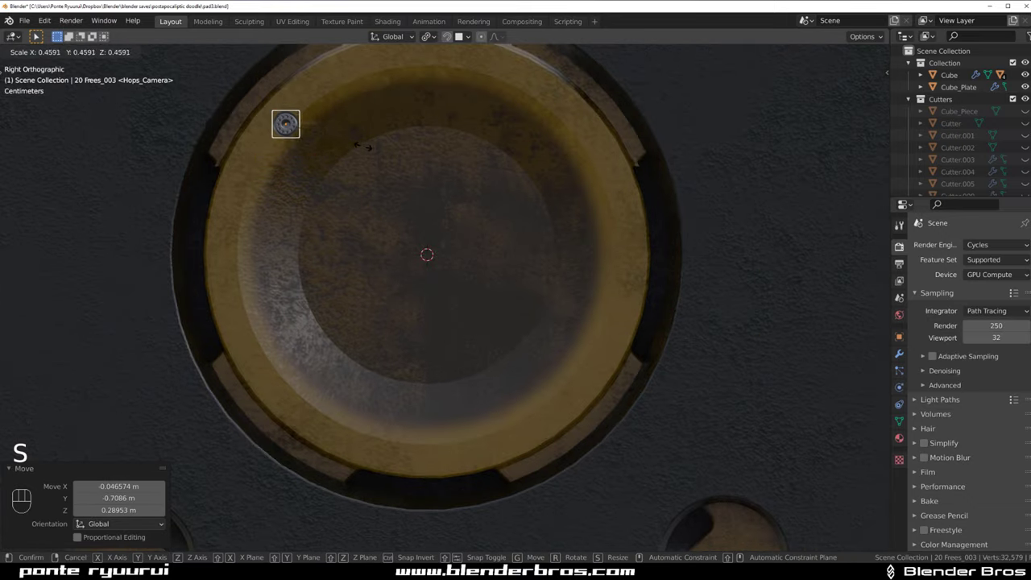
click(362, 145)
scroll(432, 272, up, 3)
key(g)
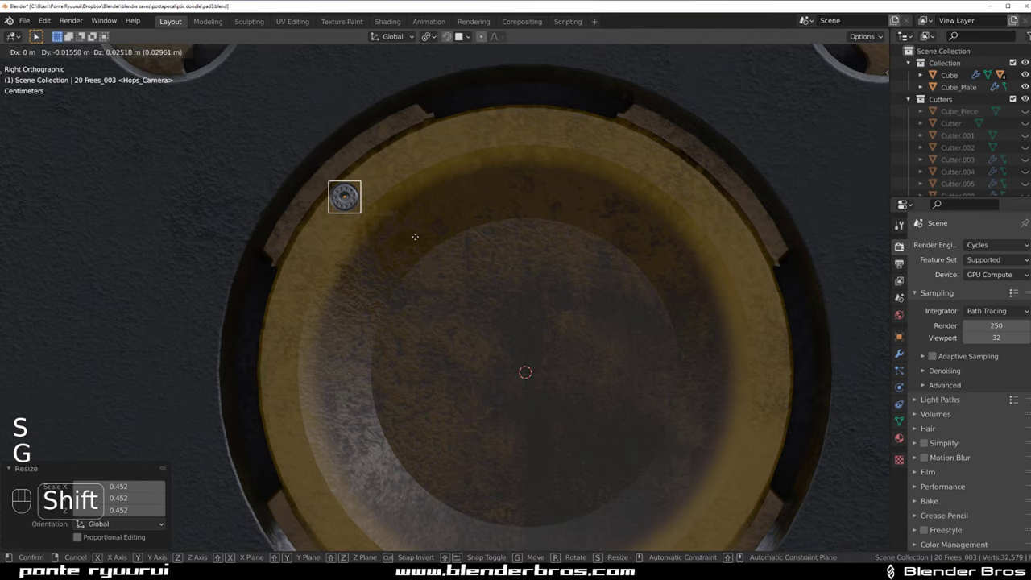
click(528, 278)
key(s)
click(479, 281)
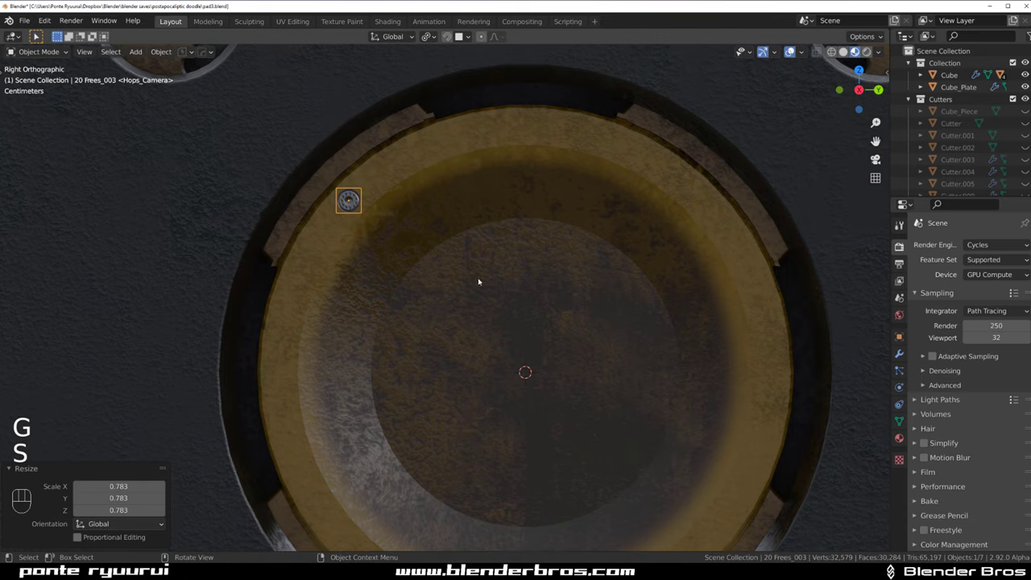
Activate the HardOps tool and add a radial array of three round decals around the hub's centre
scroll(479, 279, down, 5)
shift+middle_drag(480, 271, 481, 267)
scroll(475, 254, up, 3)
key(alt+w)
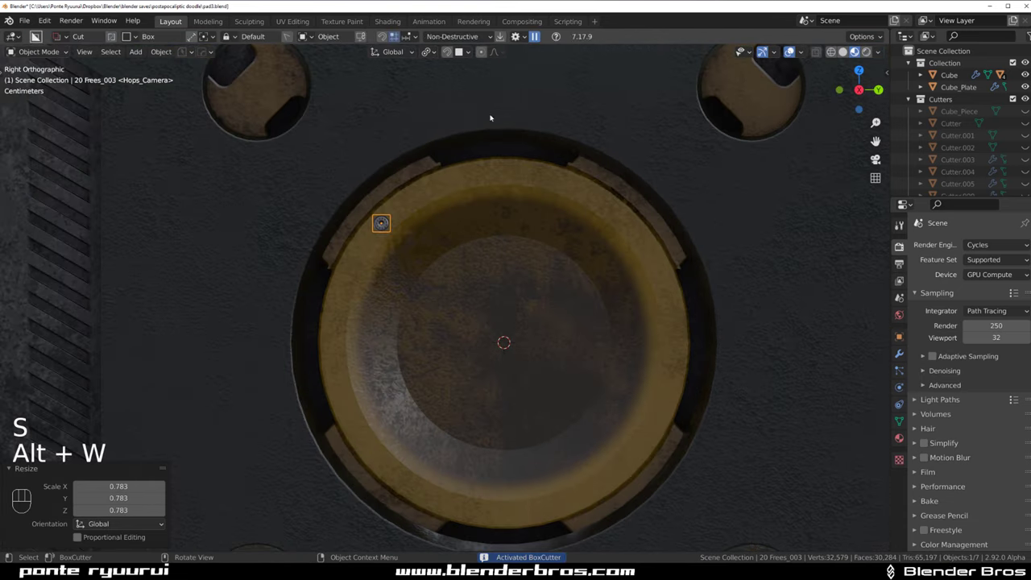
key(alt+w)
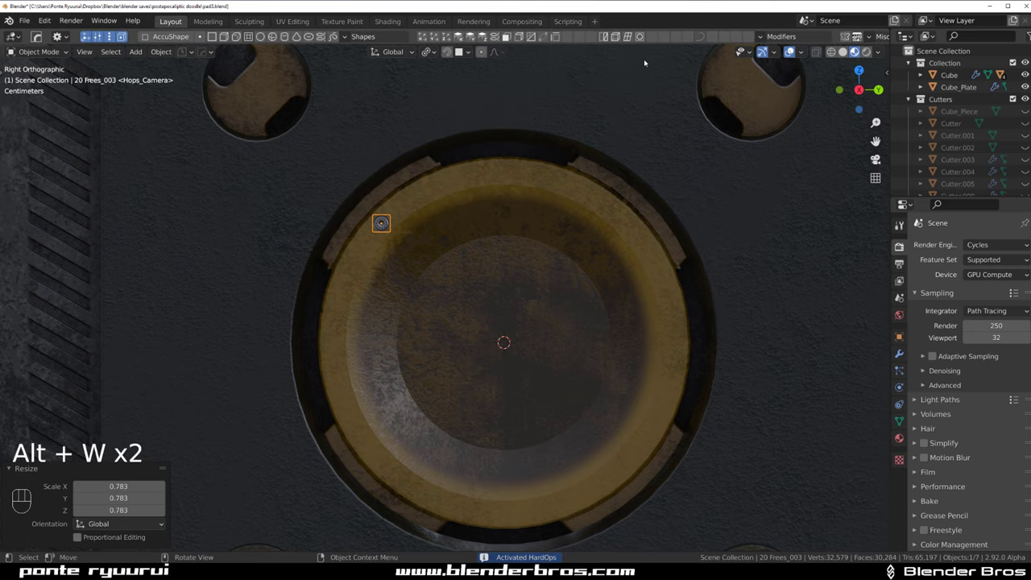
ctrl+click(751, 43)
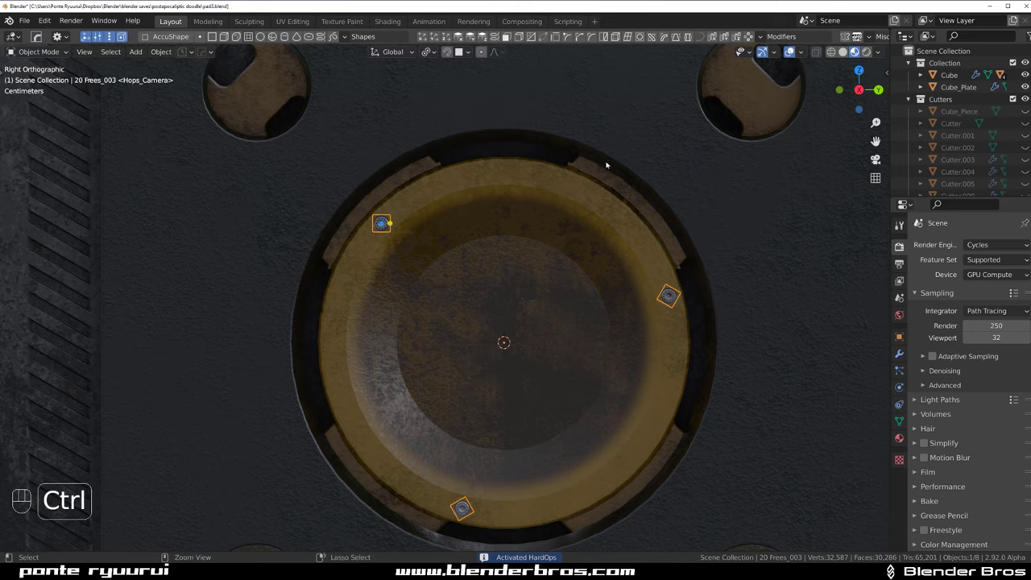
Set the decal's radial array count to 20 in the HOps Helper
key(ctrl+grave)
drag(618, 163, 775, 126)
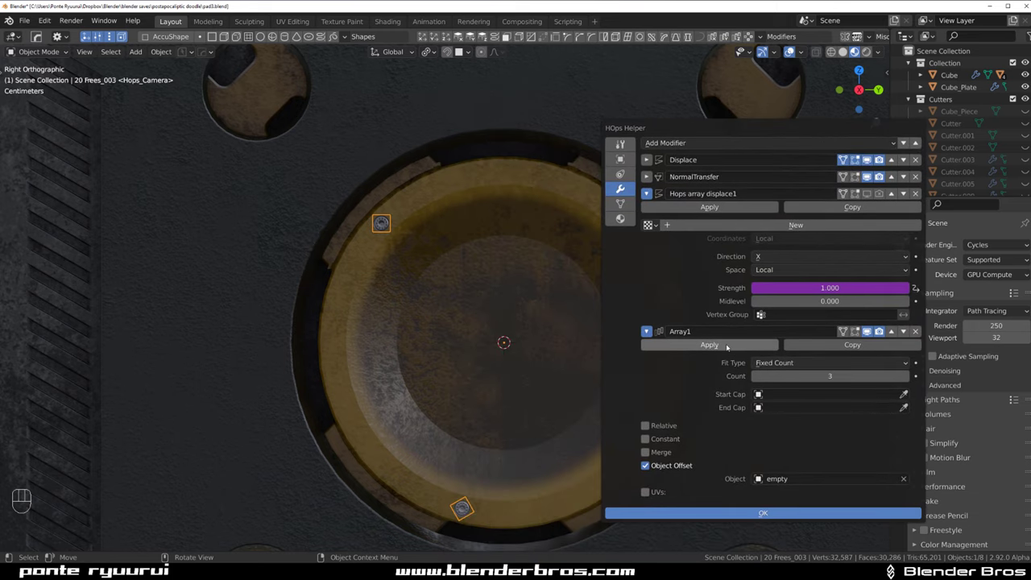
shift+drag(774, 377, 806, 380)
scroll(567, 161, down, 2)
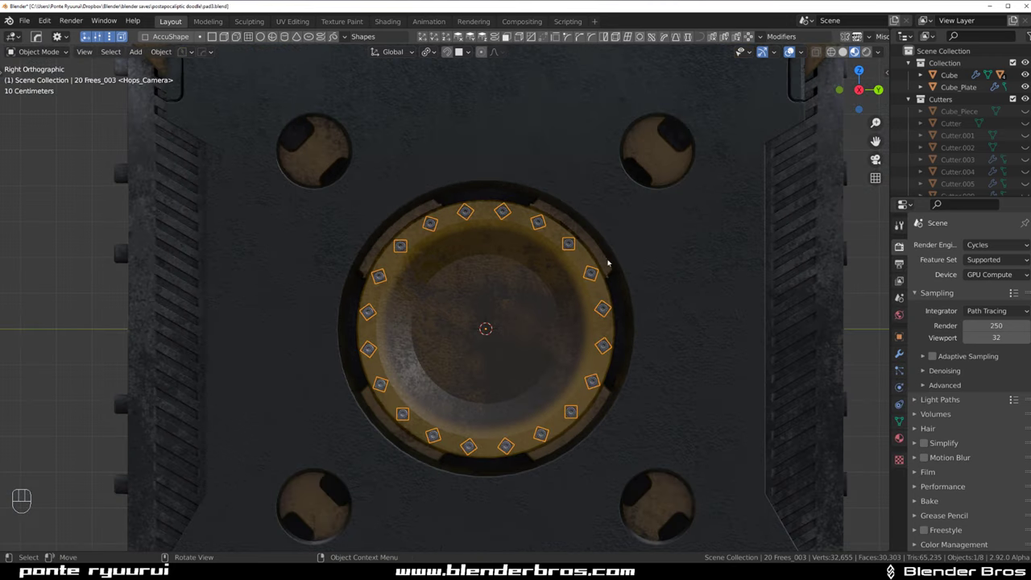
Copy the plate's material to the arrayed round decals, applying all material and subset base colour, roughness and normal attributes
shift+click(668, 258)
scroll(661, 259, up, 2)
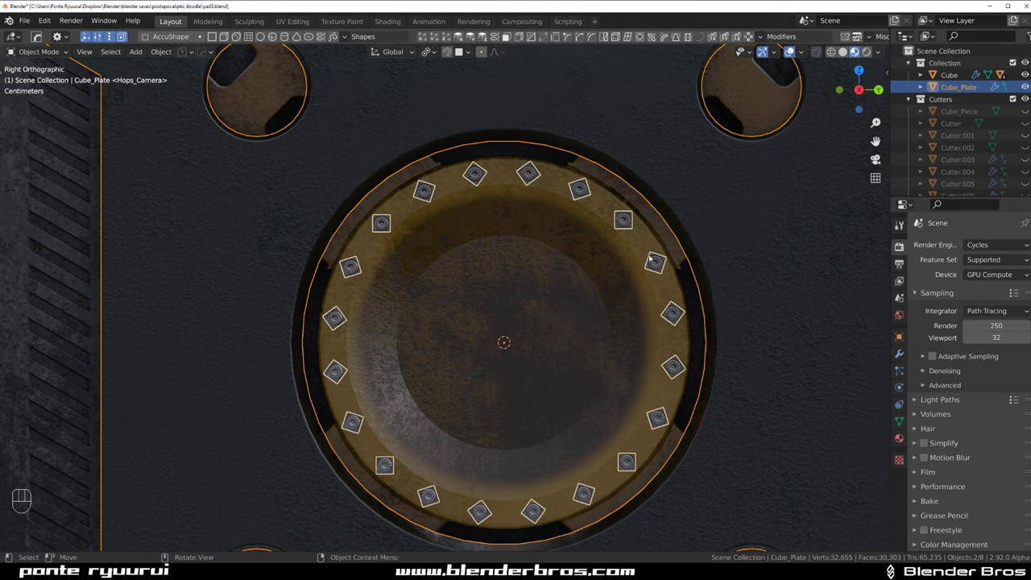
key(shift+f)
mouse_move(737, 195)
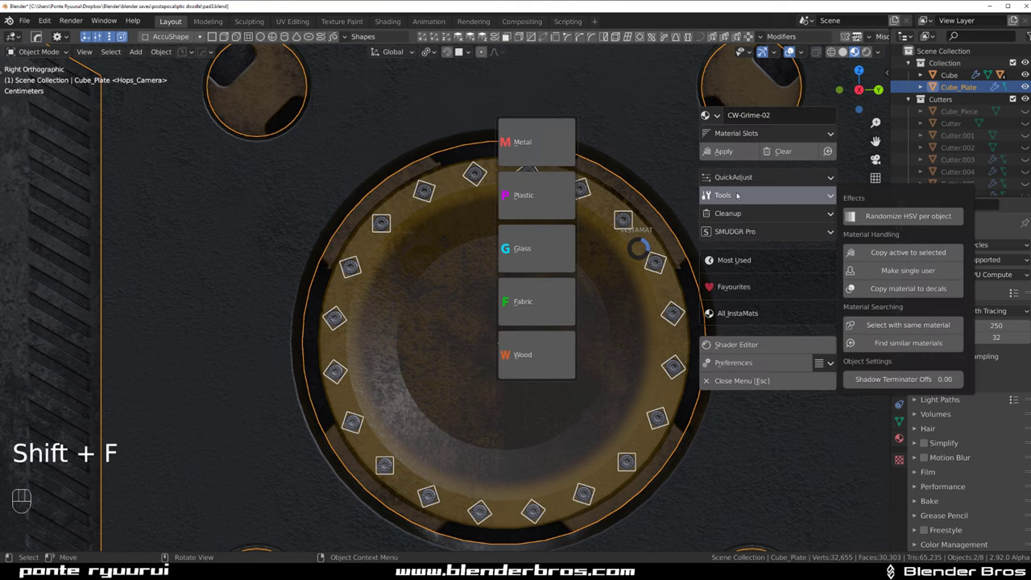
click(907, 289)
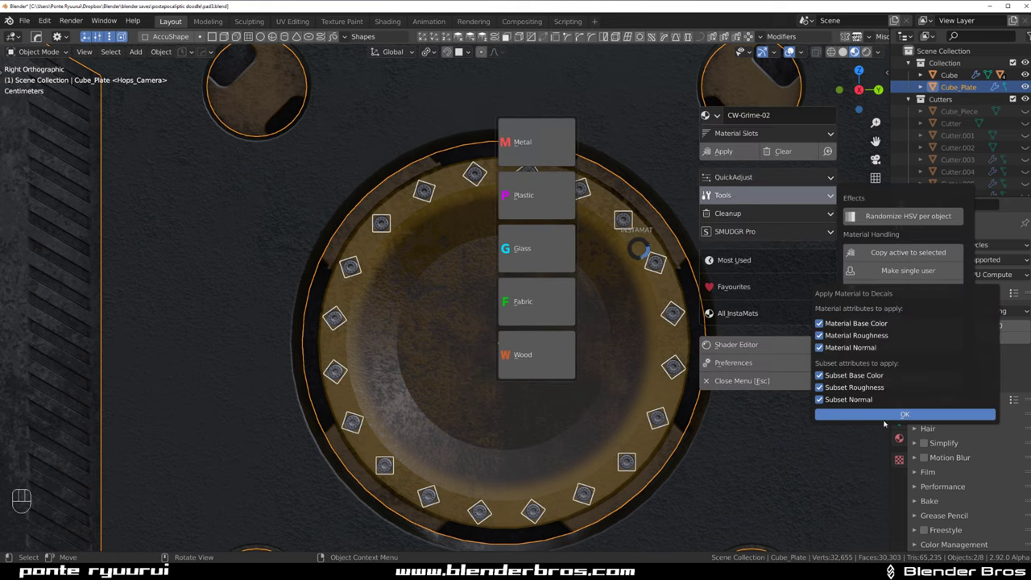
click(905, 414)
click(642, 142)
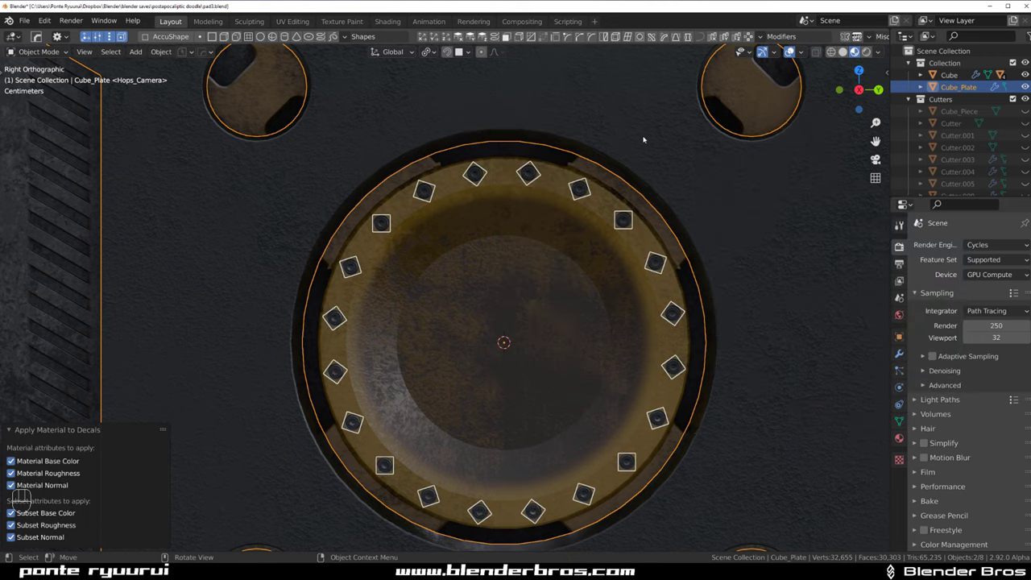
scroll(606, 161, down, 7)
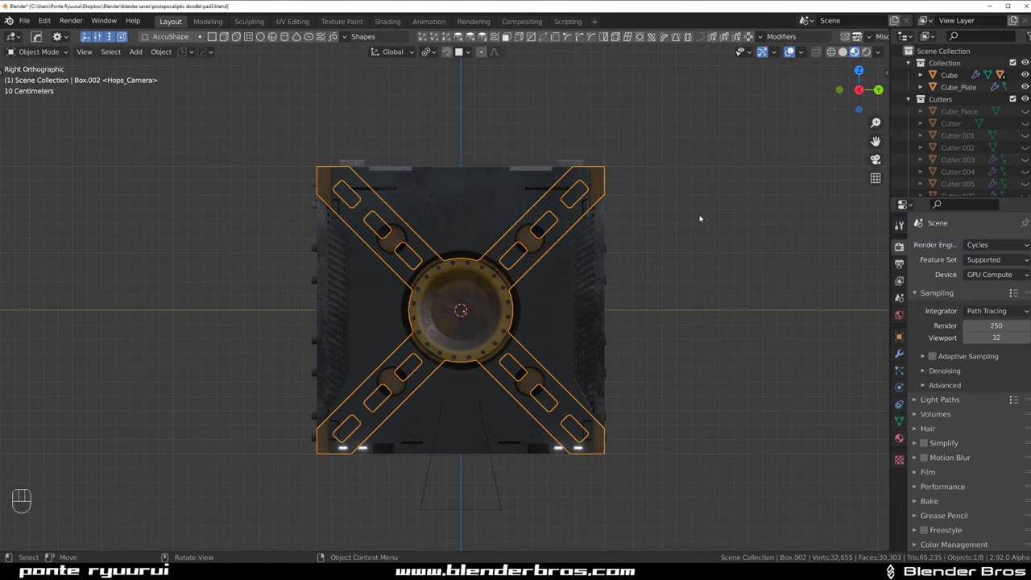